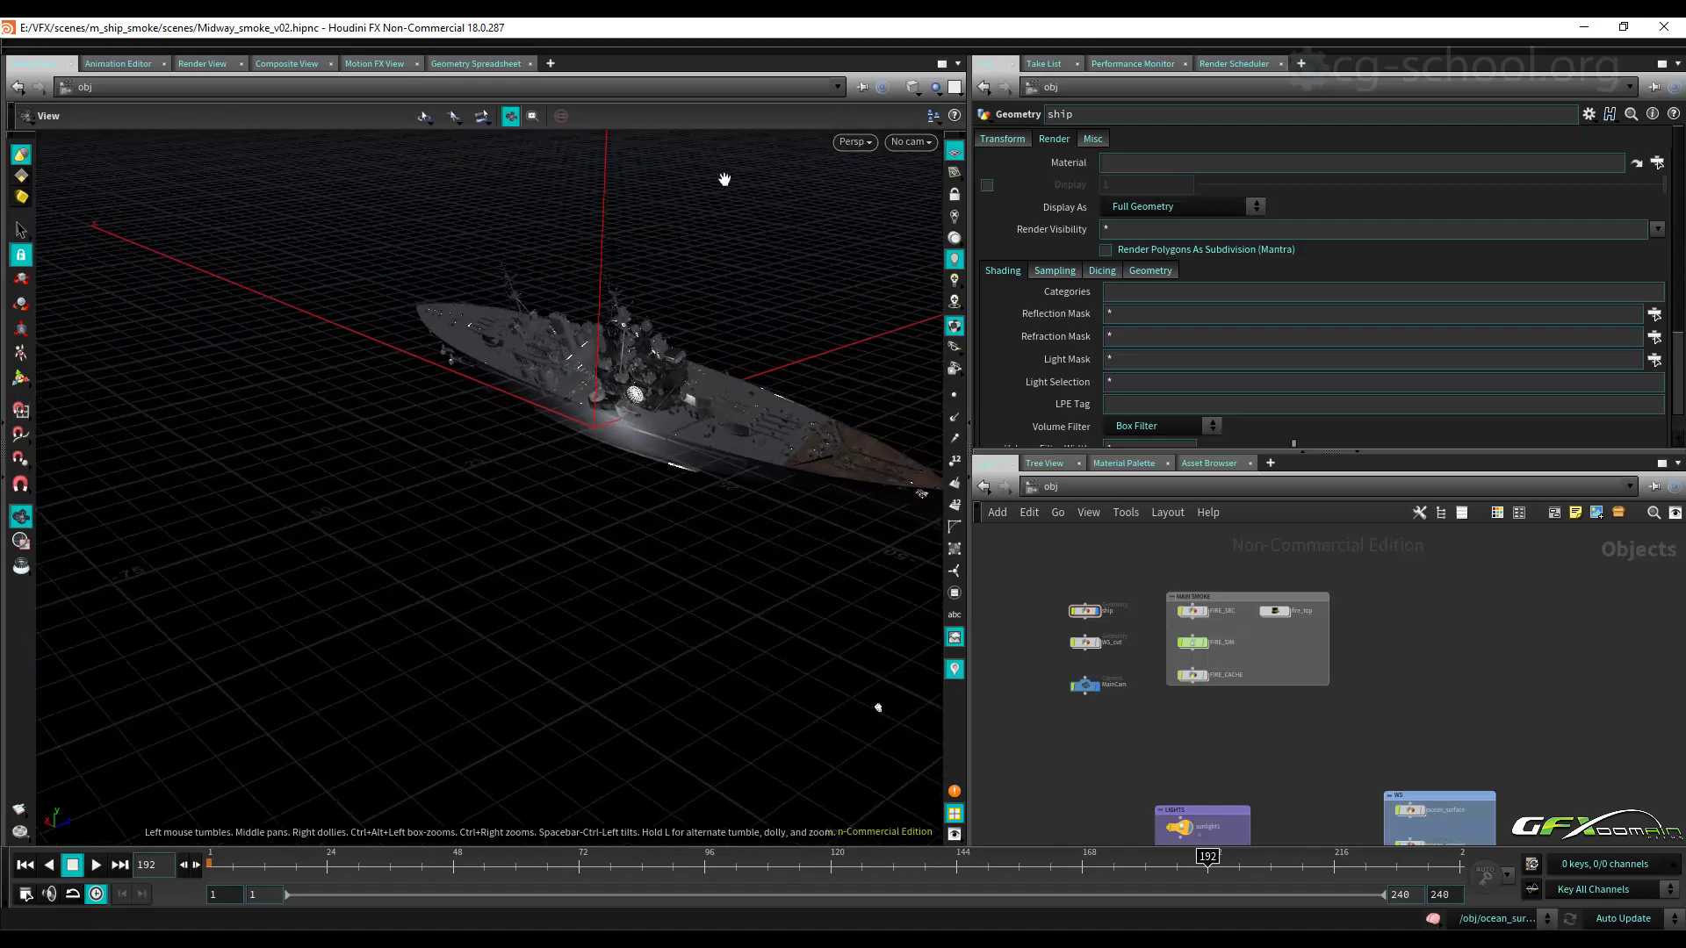
# Look through the MainCam camera in the viewport and hide the ship object.
pyautogui.click(910, 142)
pyautogui.click(955, 230)
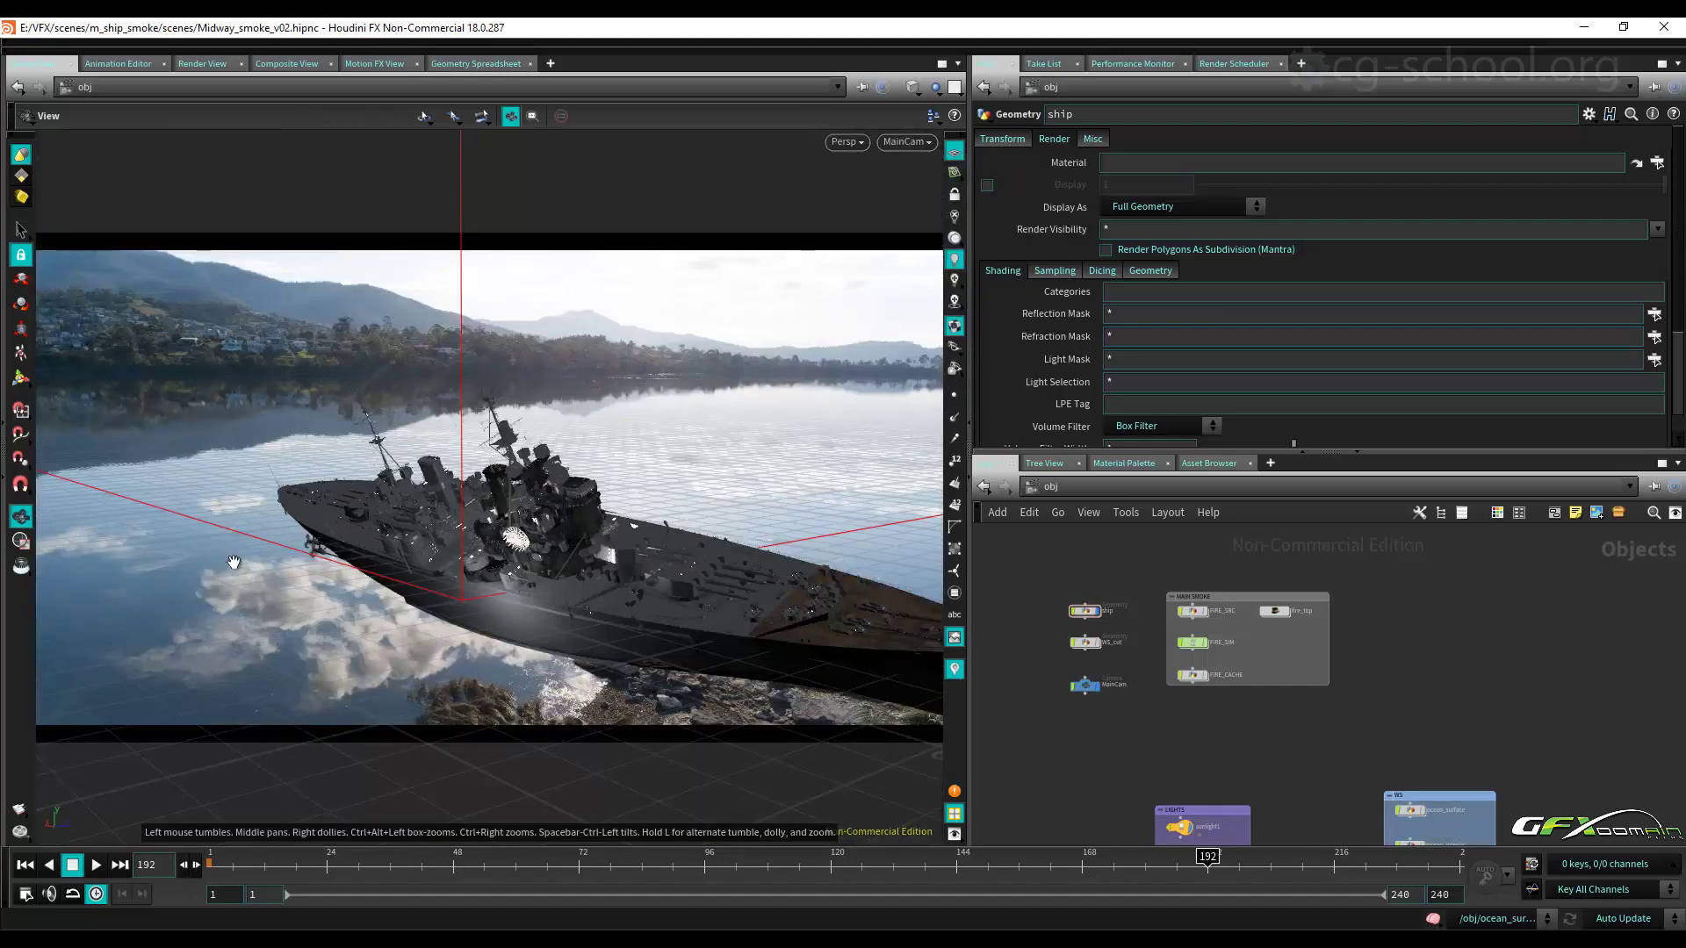
pyautogui.click(1102, 617)
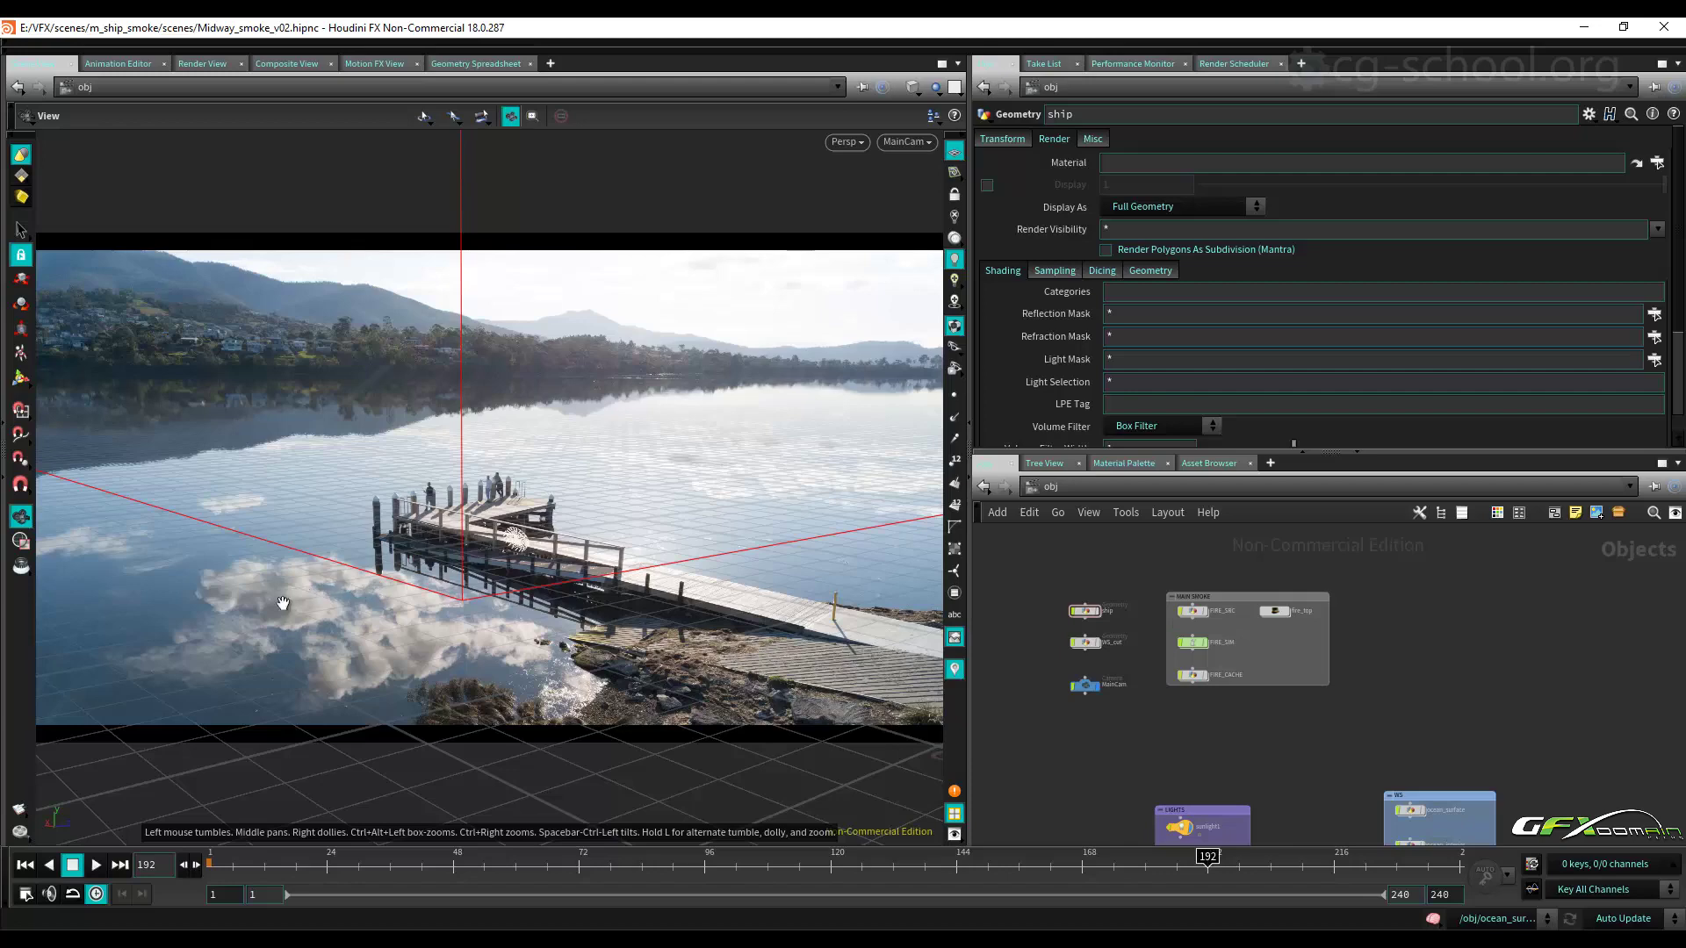
# Look around the scene in a free perspective view and return the viewport to the MainCam camera.
pyautogui.moveTo(387, 601); pyautogui.dragTo(330, 592)
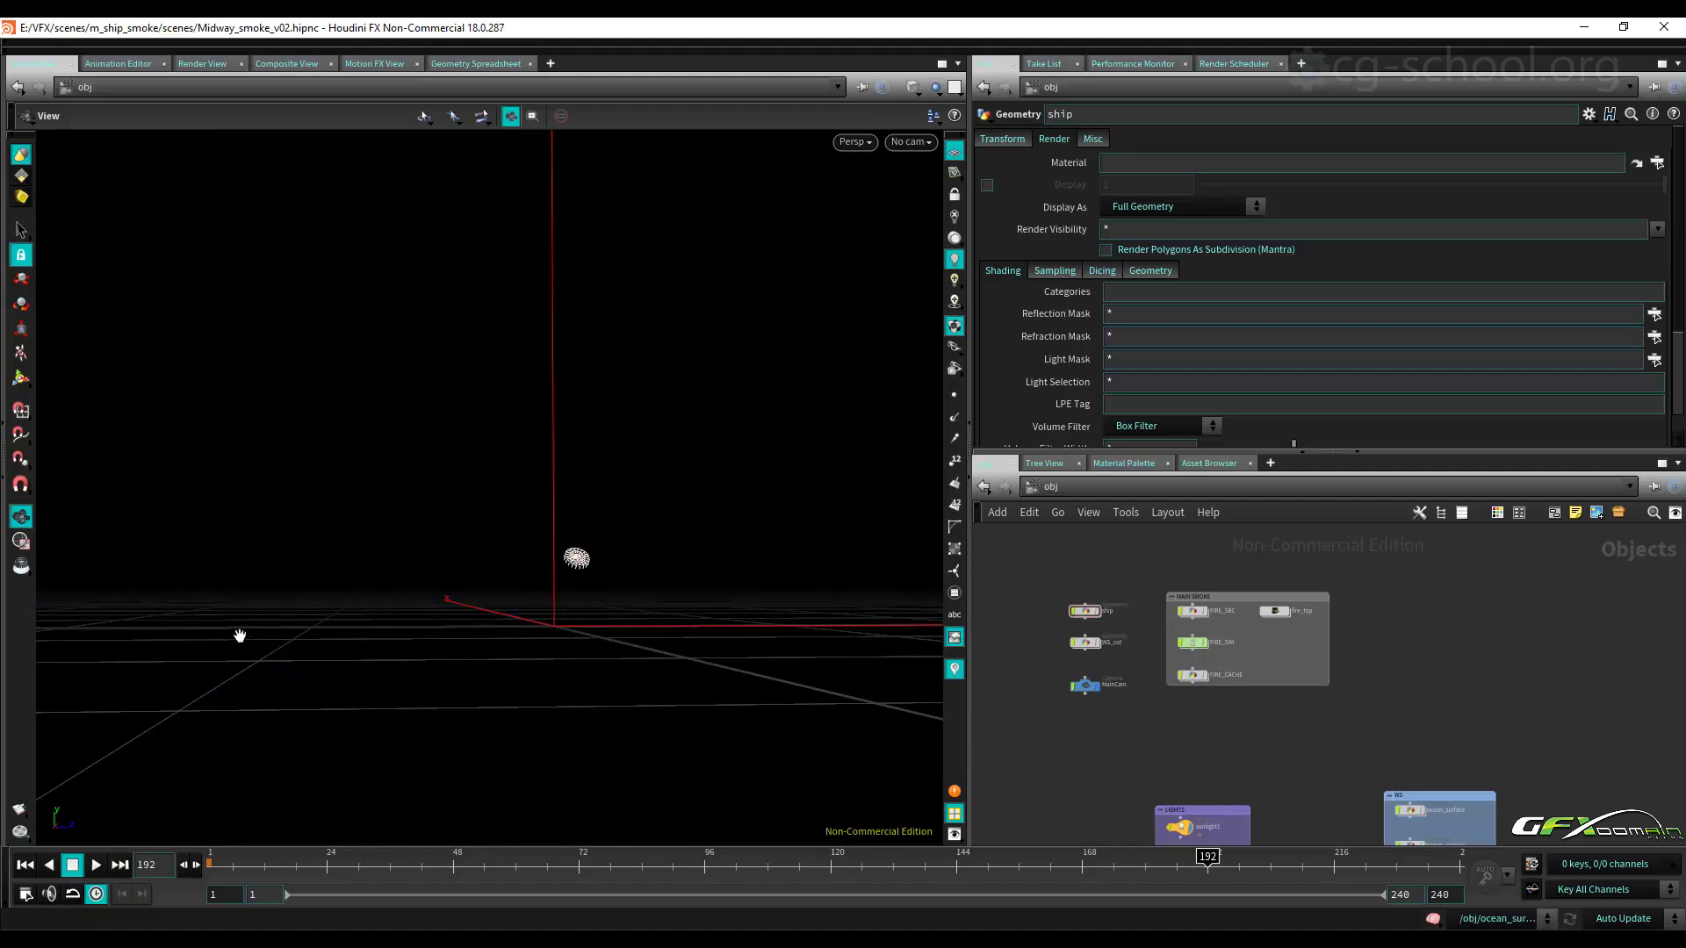
pyautogui.moveTo(526, 609)
pyautogui.mouseDown()
pyautogui.moveTo(583, 640)
pyautogui.moveTo(548, 644)
pyautogui.mouseUp()
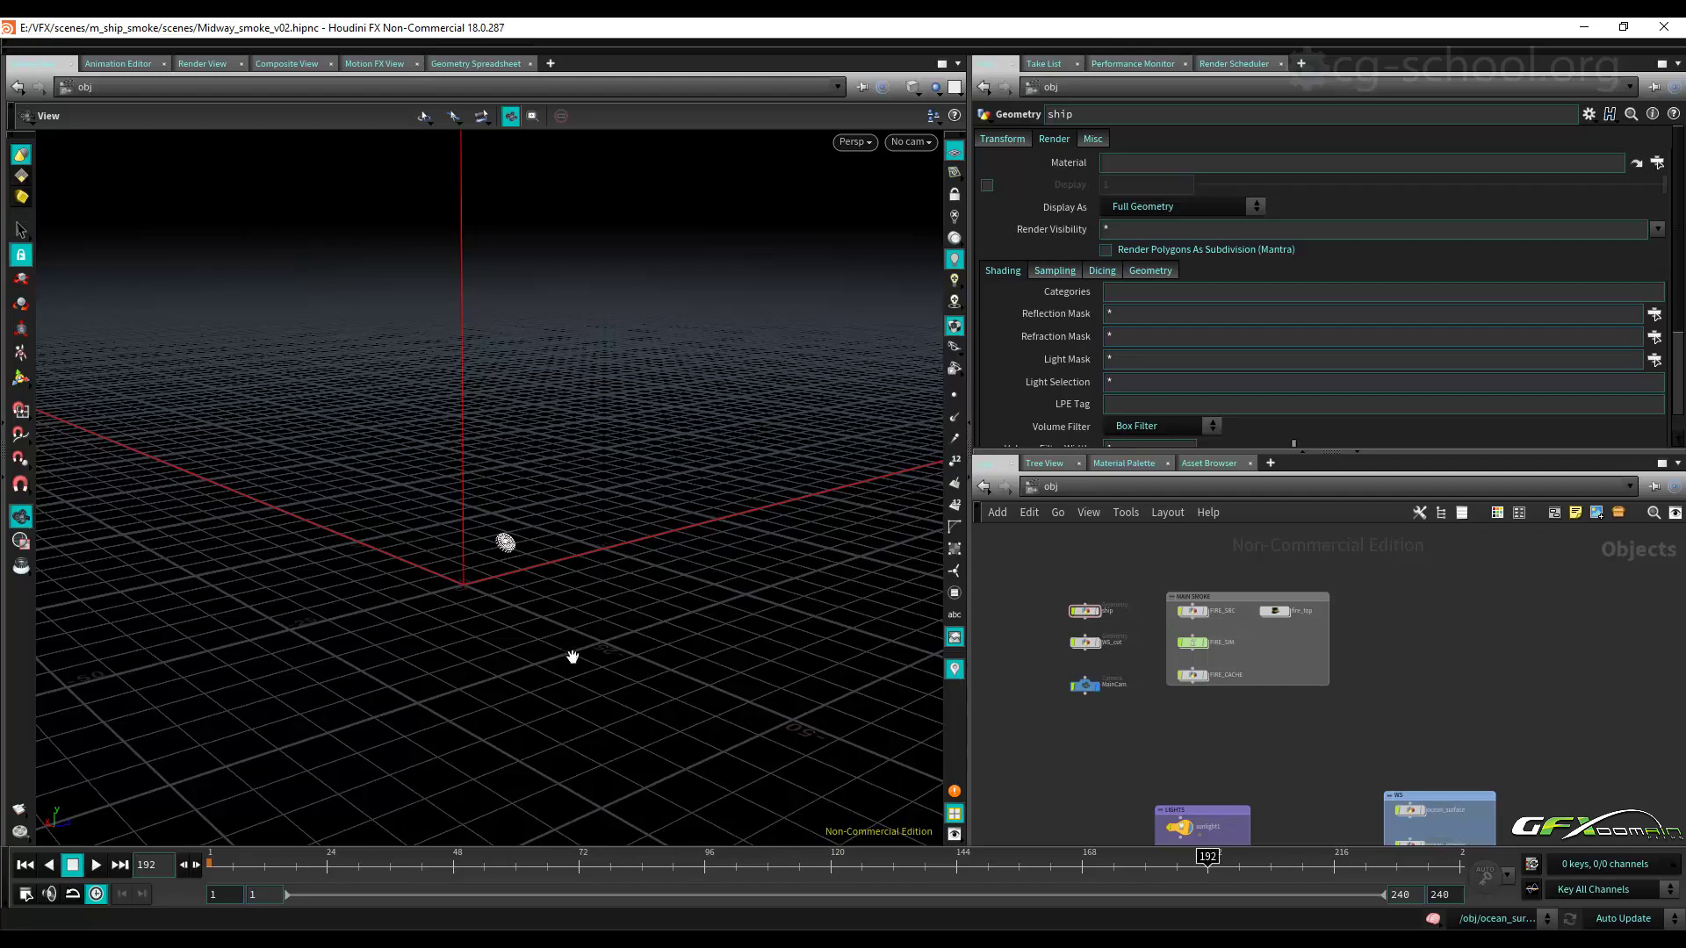
pyautogui.moveTo(456, 640); pyautogui.dragTo(478, 646)
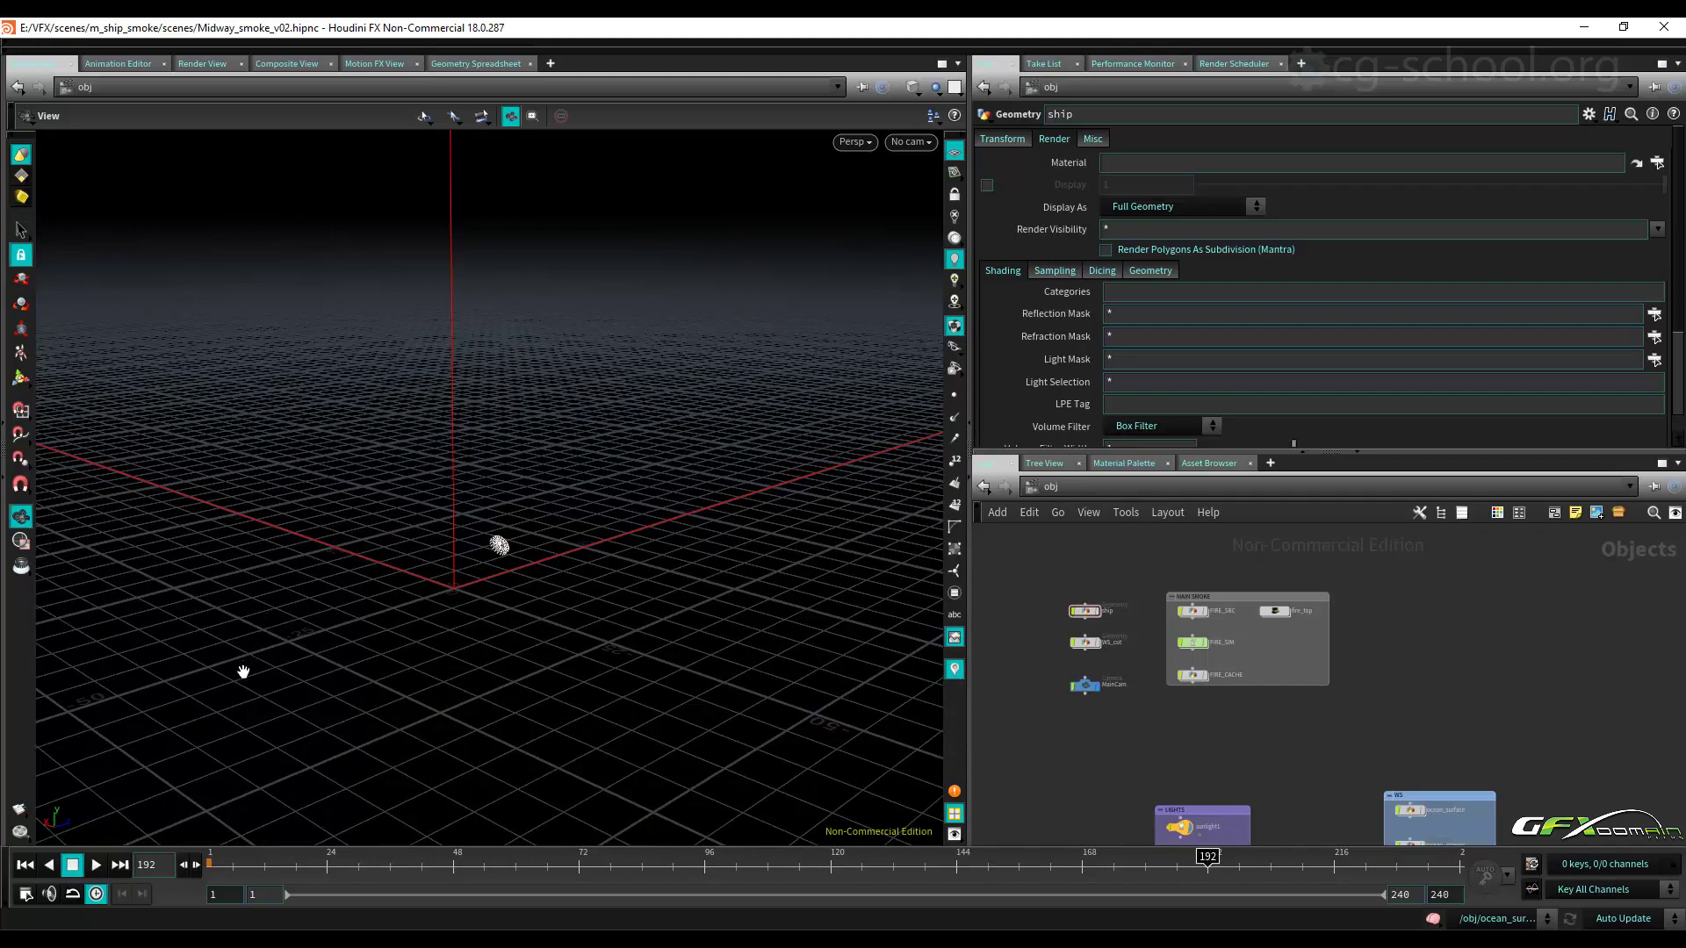
pyautogui.click(911, 141)
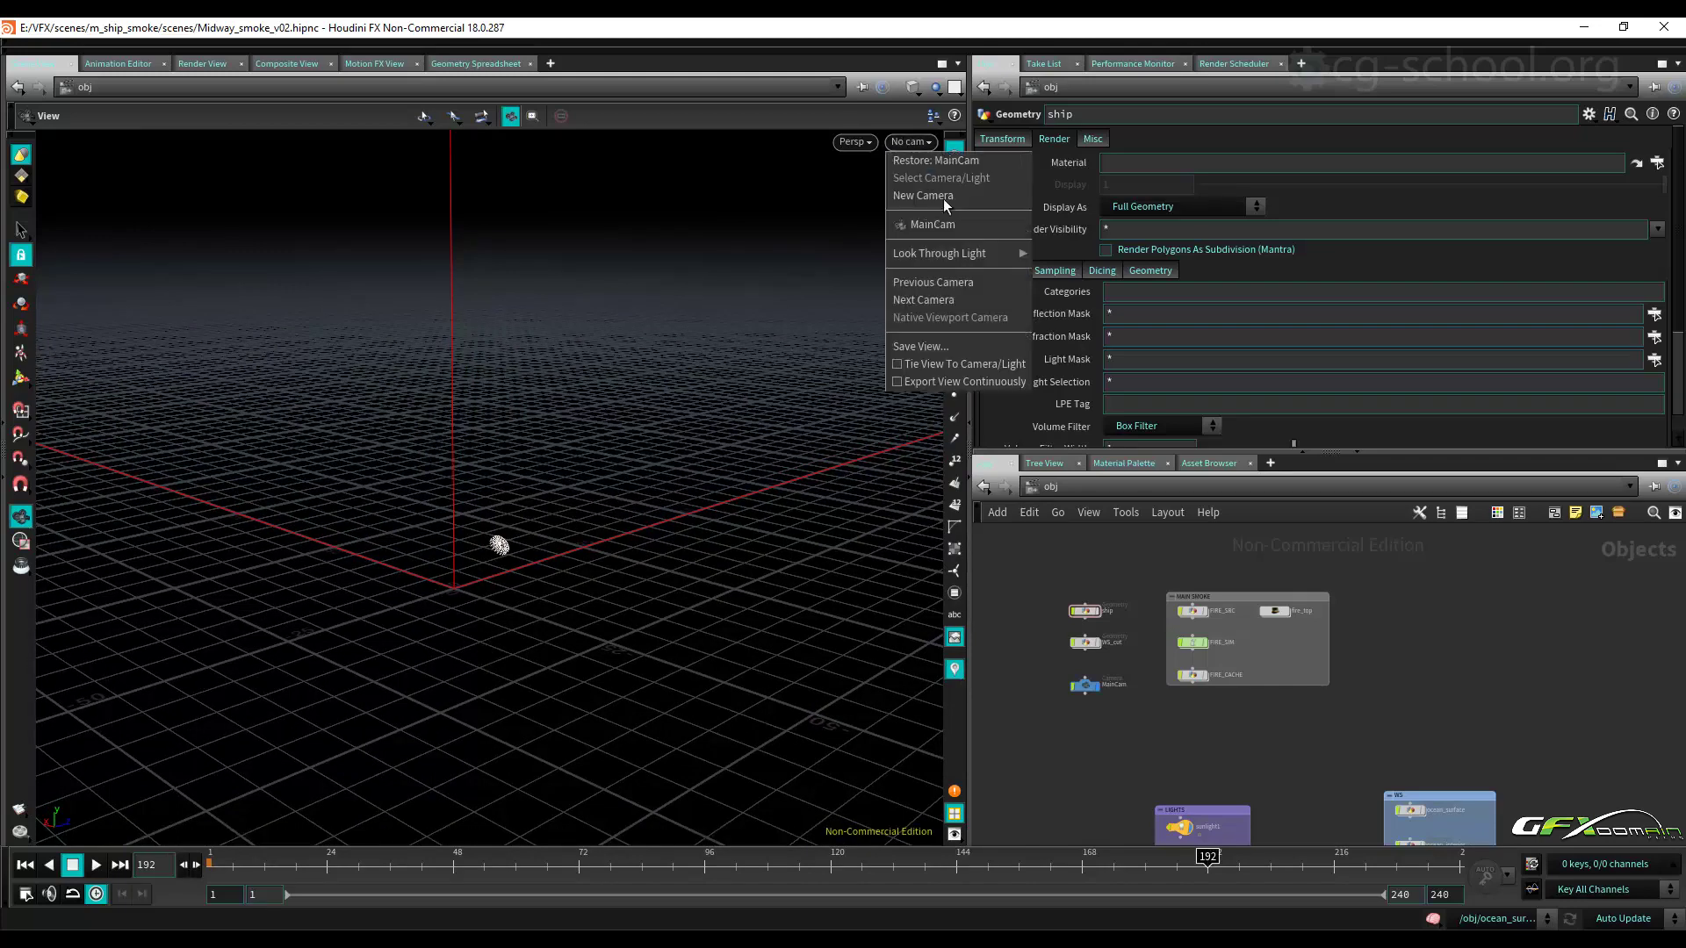
pyautogui.click(948, 228)
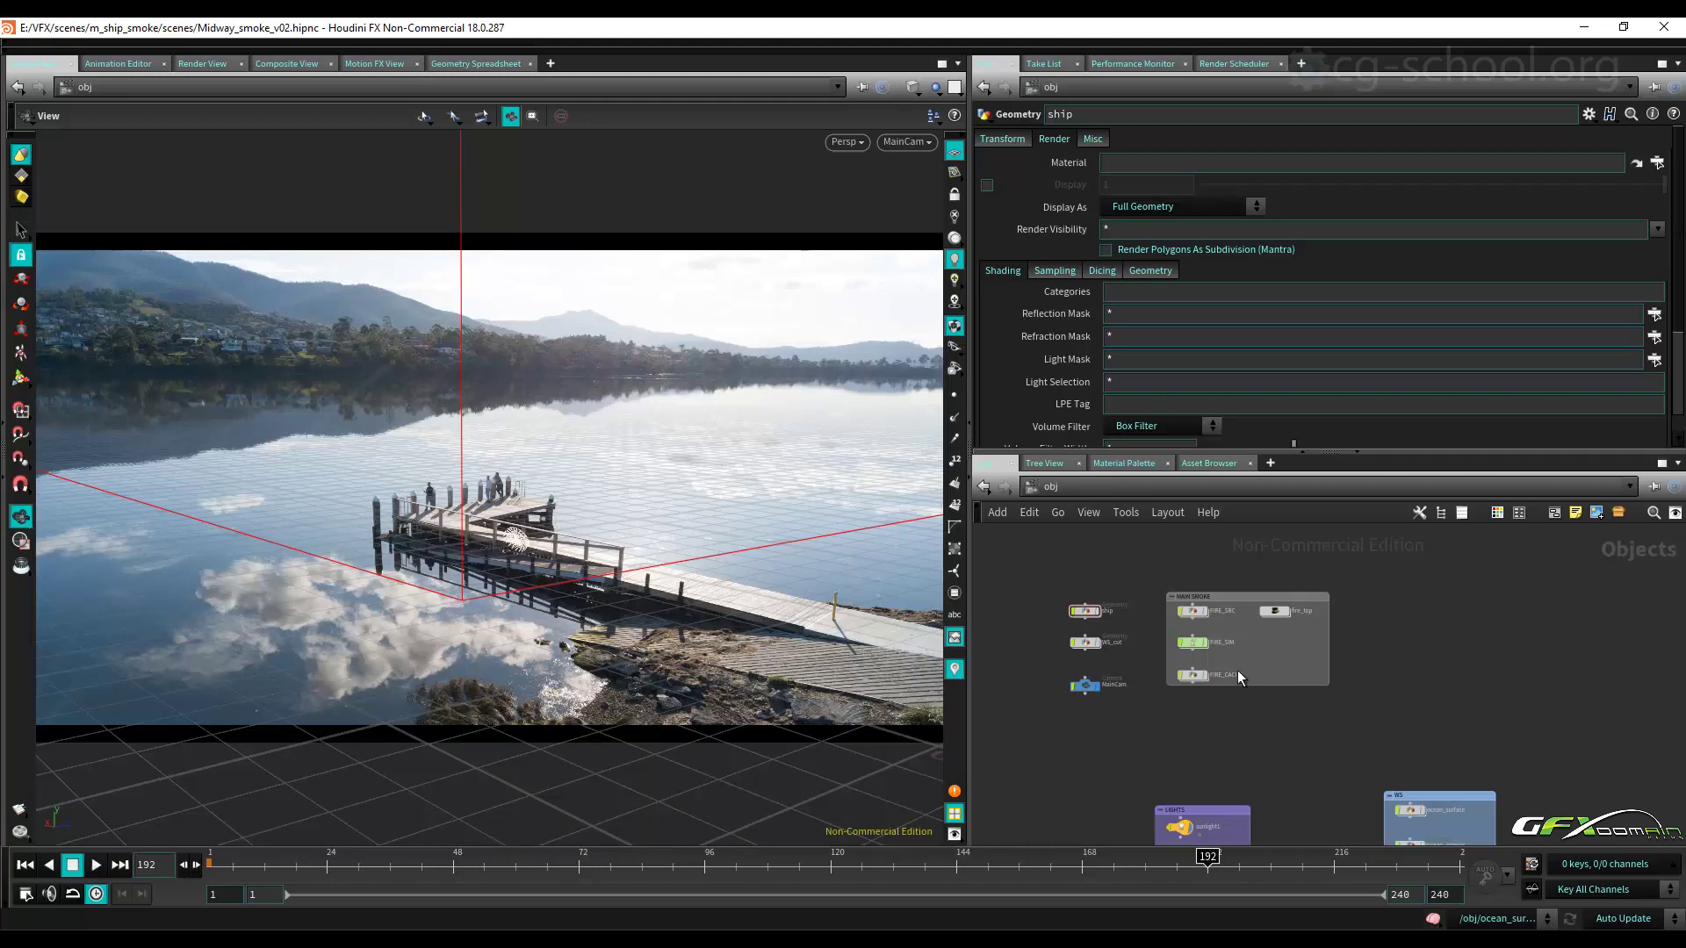
# Duplicate the FIRE_SRC object outside the MAIN SMOKE network box and rename the copy SMOKE_SRC.
pyautogui.scroll(2, 1325, 668)
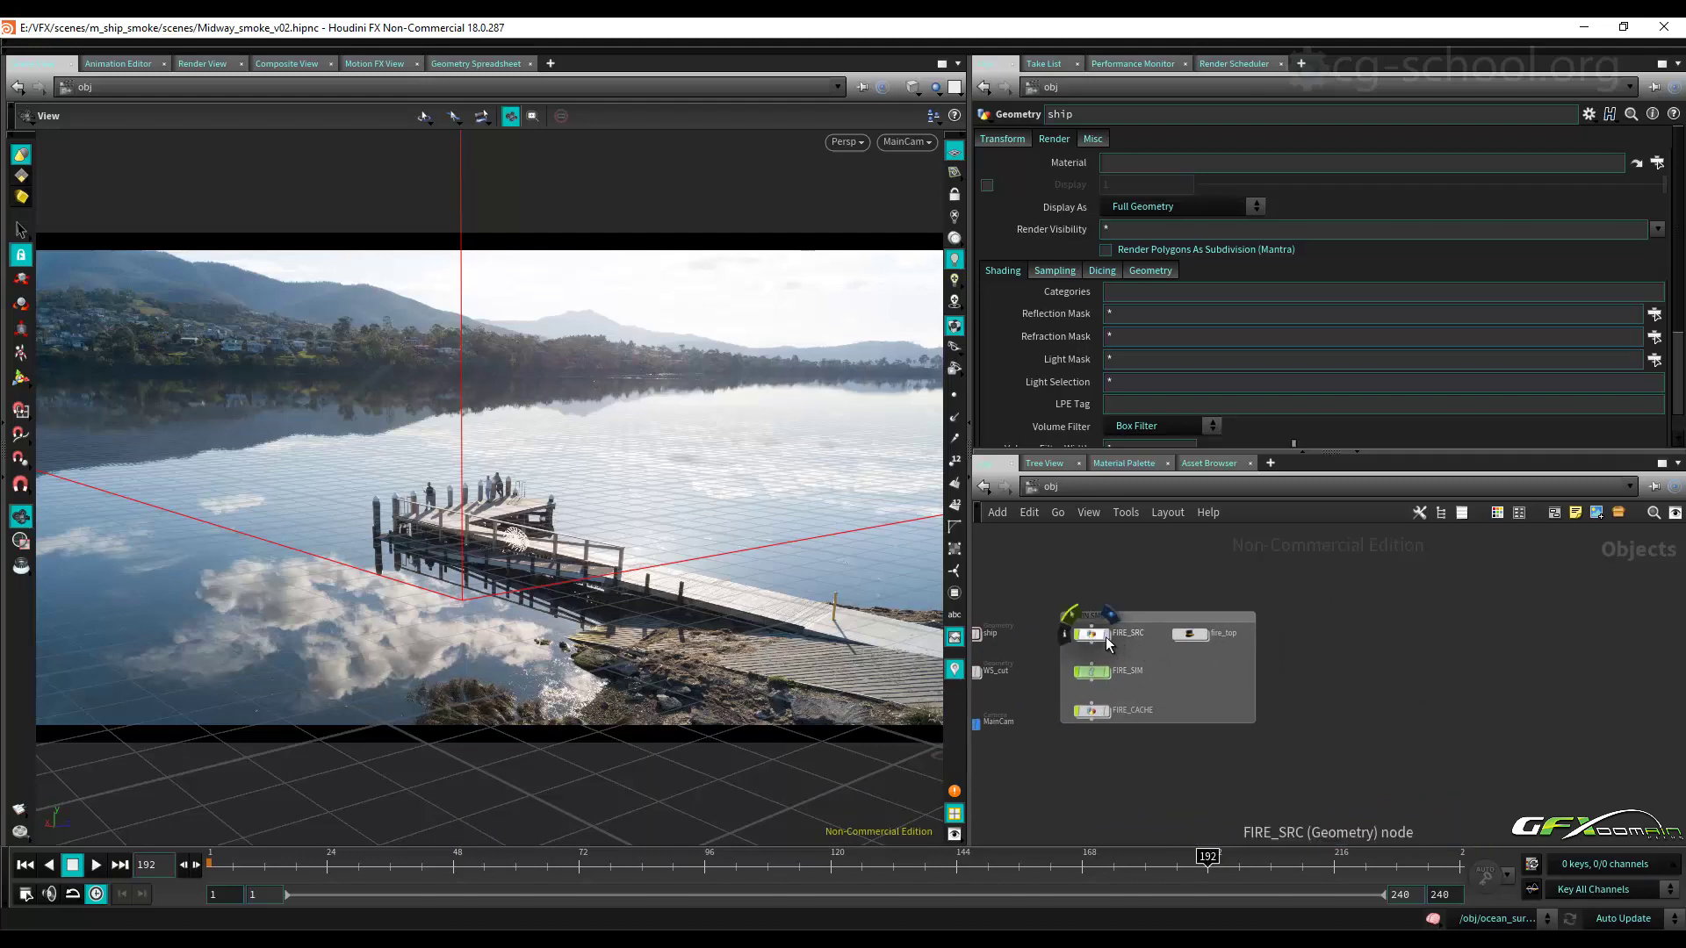
pyautogui.keyDown('alt'); pyautogui.moveTo(1090, 635); pyautogui.dragTo(1381, 636); pyautogui.keyUp('alt')
pyautogui.moveTo(1431, 630); pyautogui.dragTo(1423, 658, button='middle')
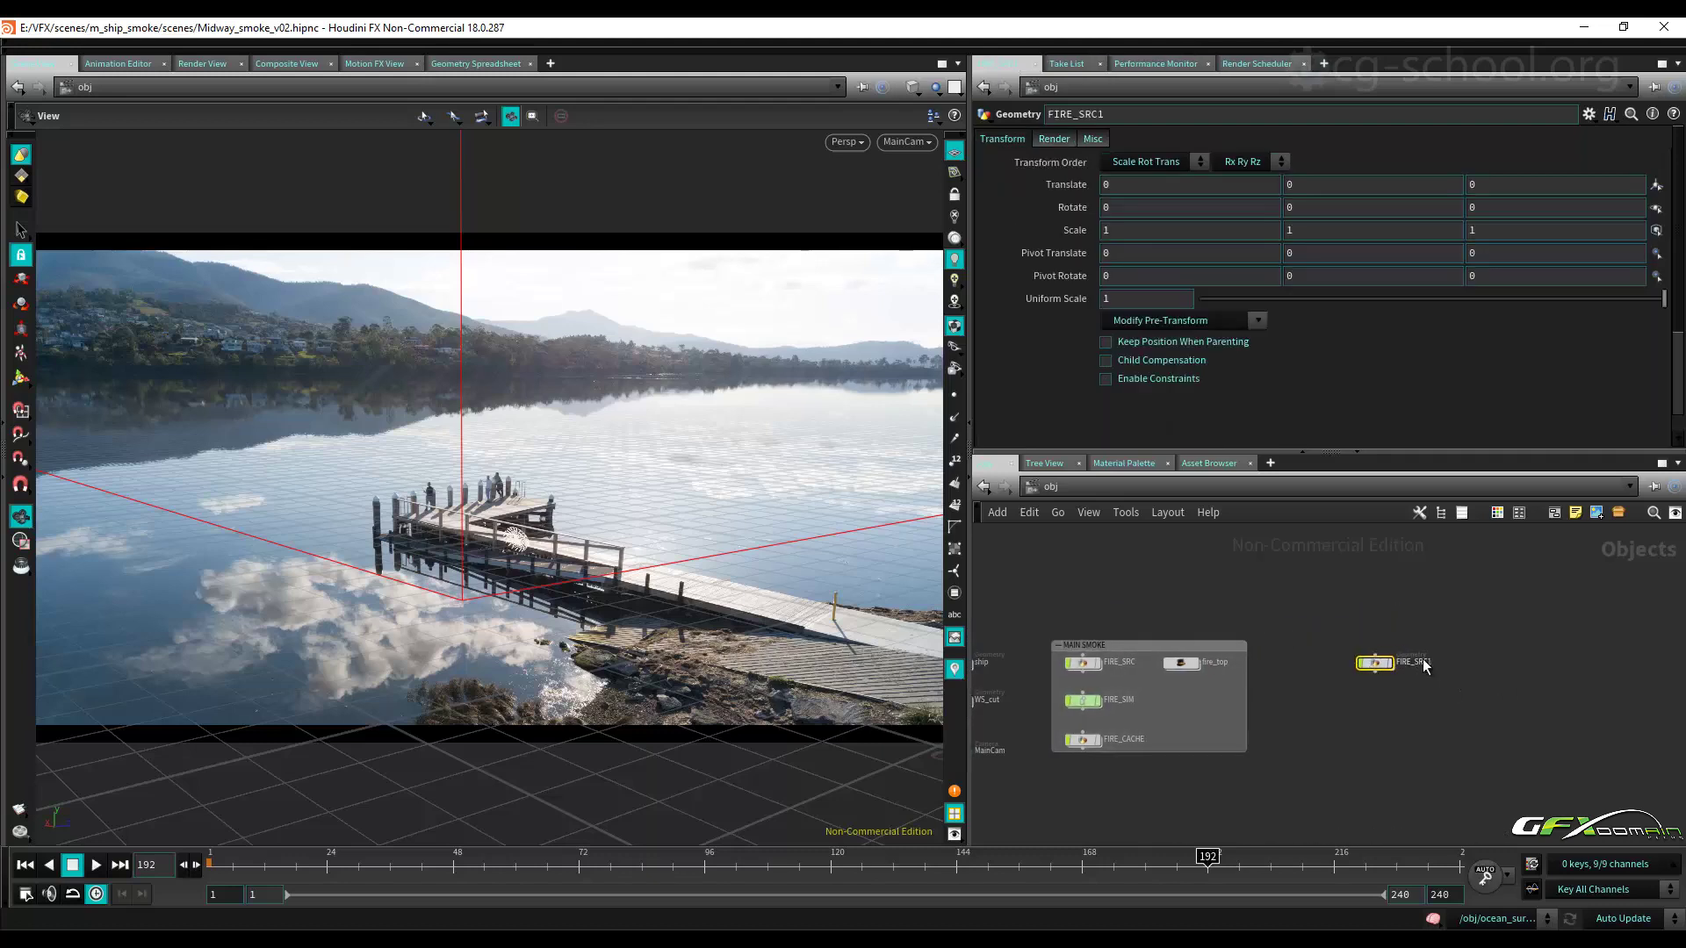
pyautogui.scroll(2, 1422, 664)
pyautogui.doubleClick(1425, 665)
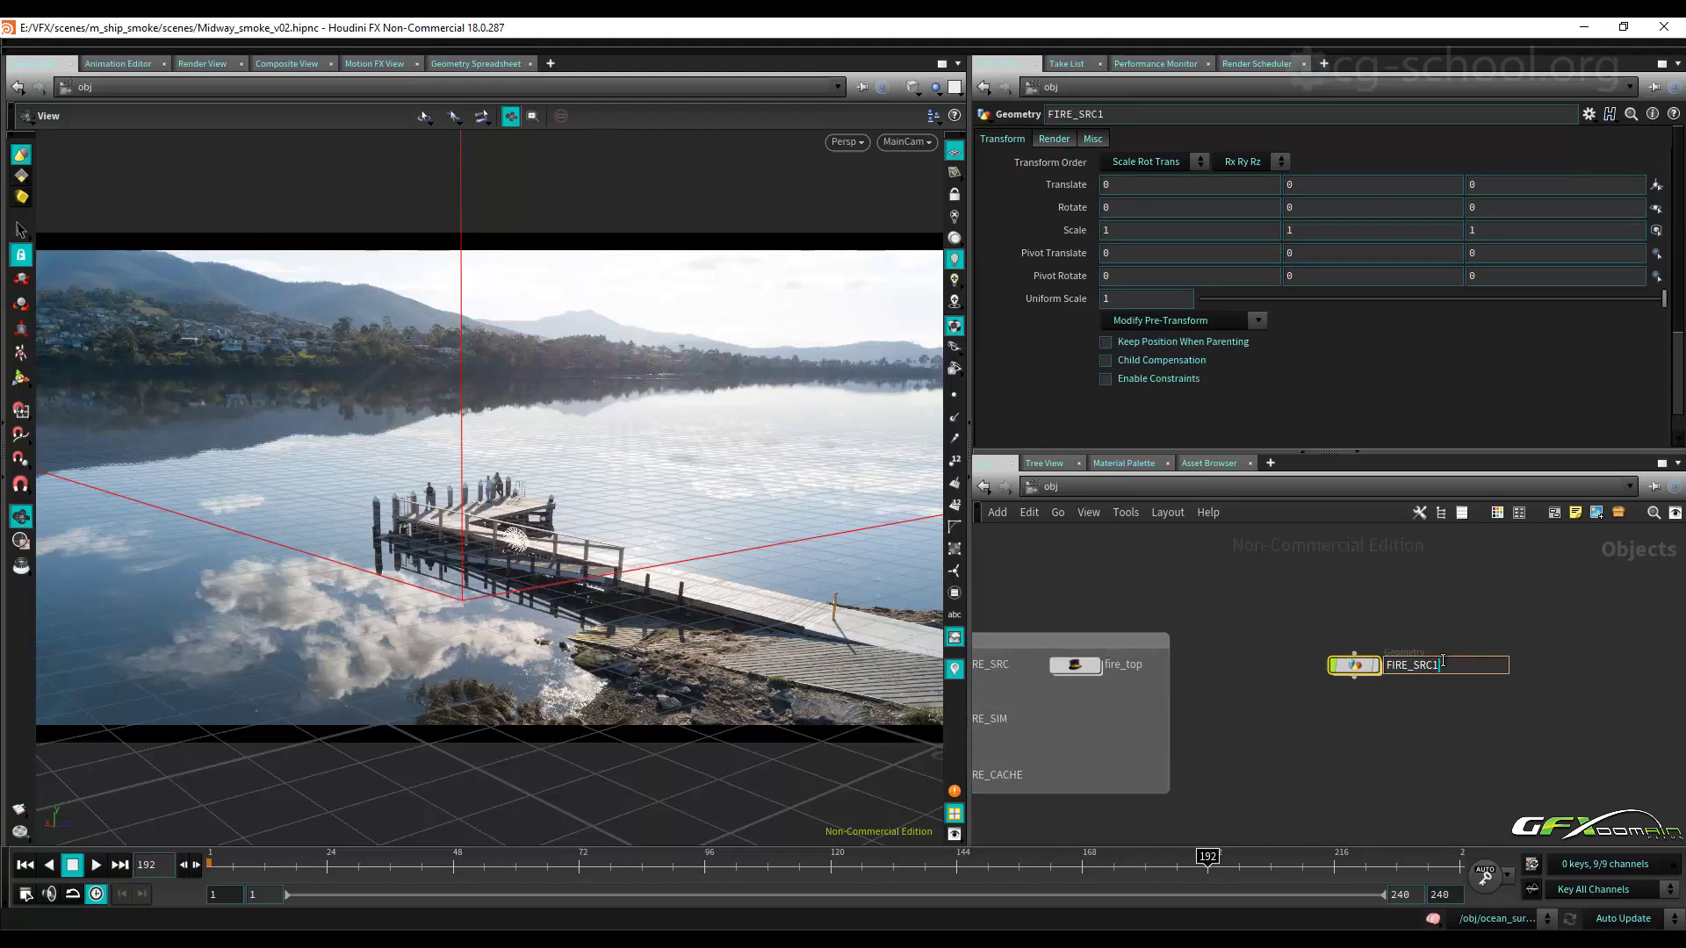
pyautogui.press('Delete')
pyautogui.press('Delete')
pyautogui.write('SMOKE')
pyautogui.press('Return')
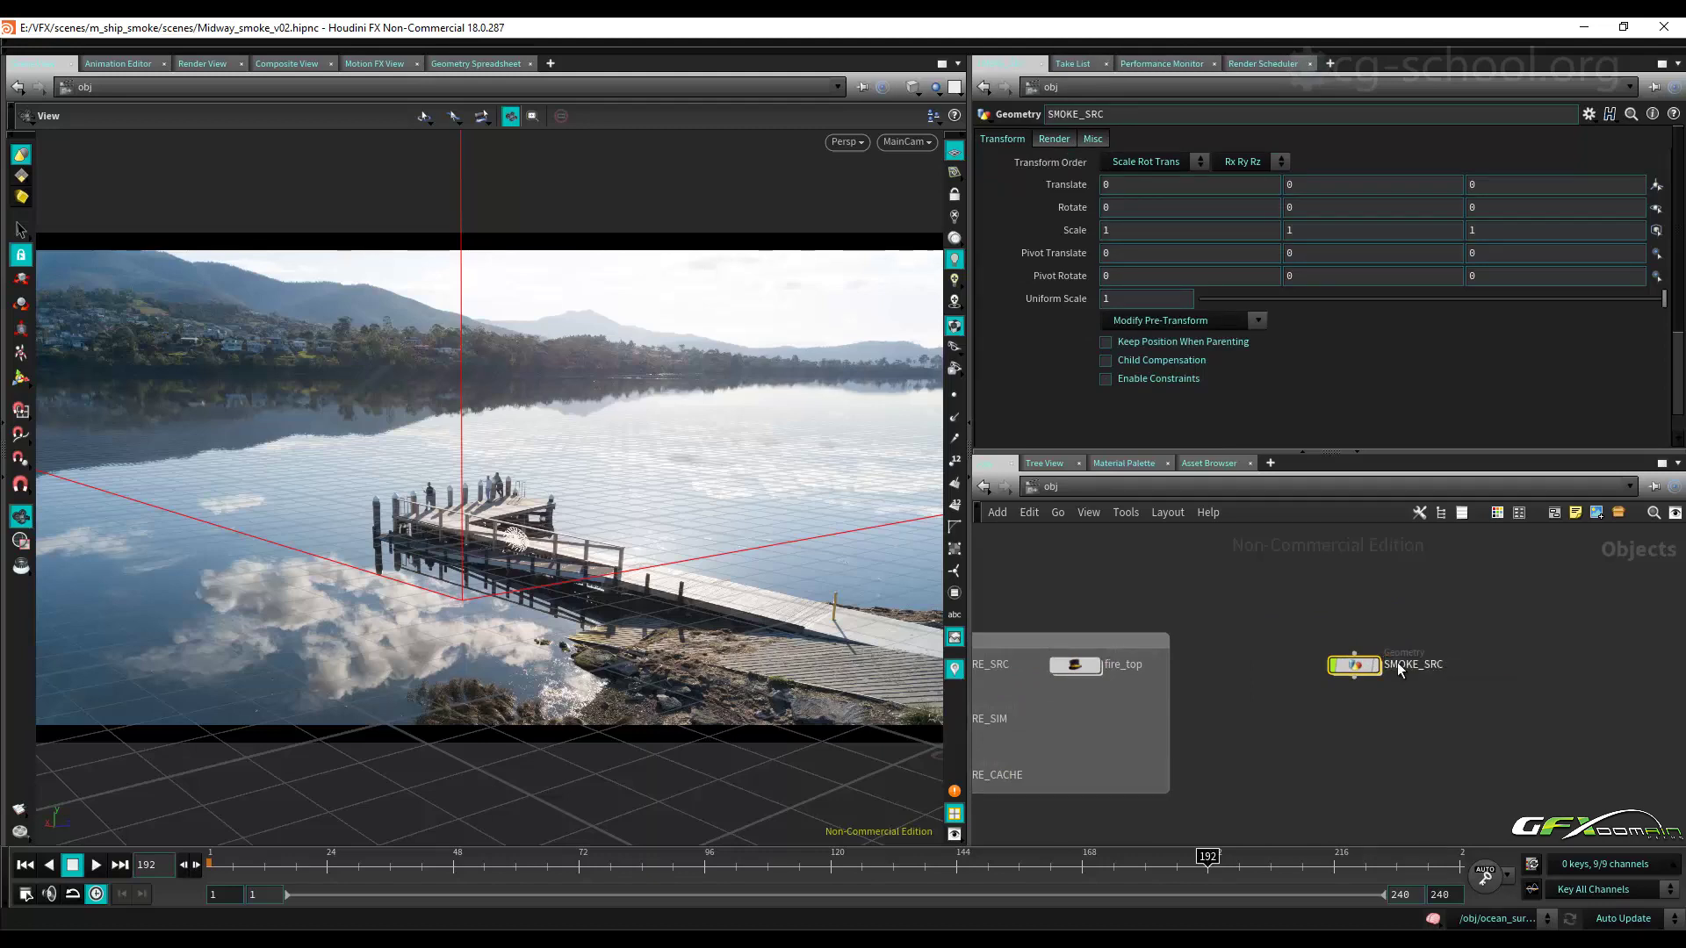
# Inside SMOKE_SRC, widen the gap above the _FUEL_OUT null and display the volumerasterizeattributes1 node.
pyautogui.doubleClick(1357, 666)
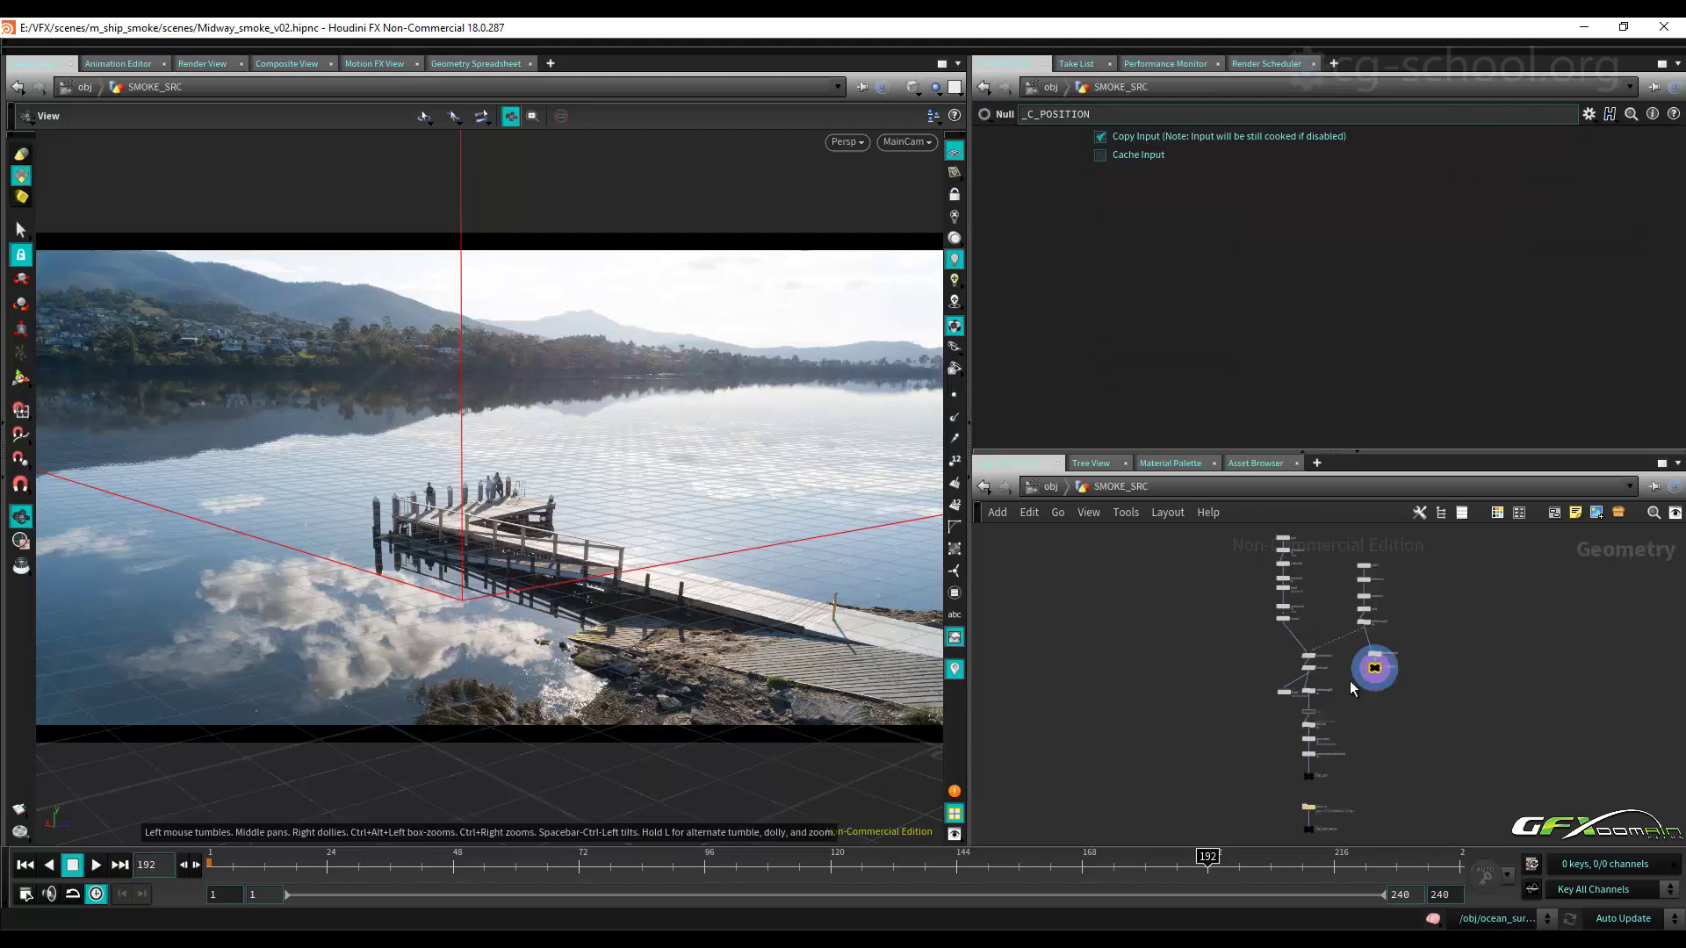
pyautogui.scroll(8, 1304, 702)
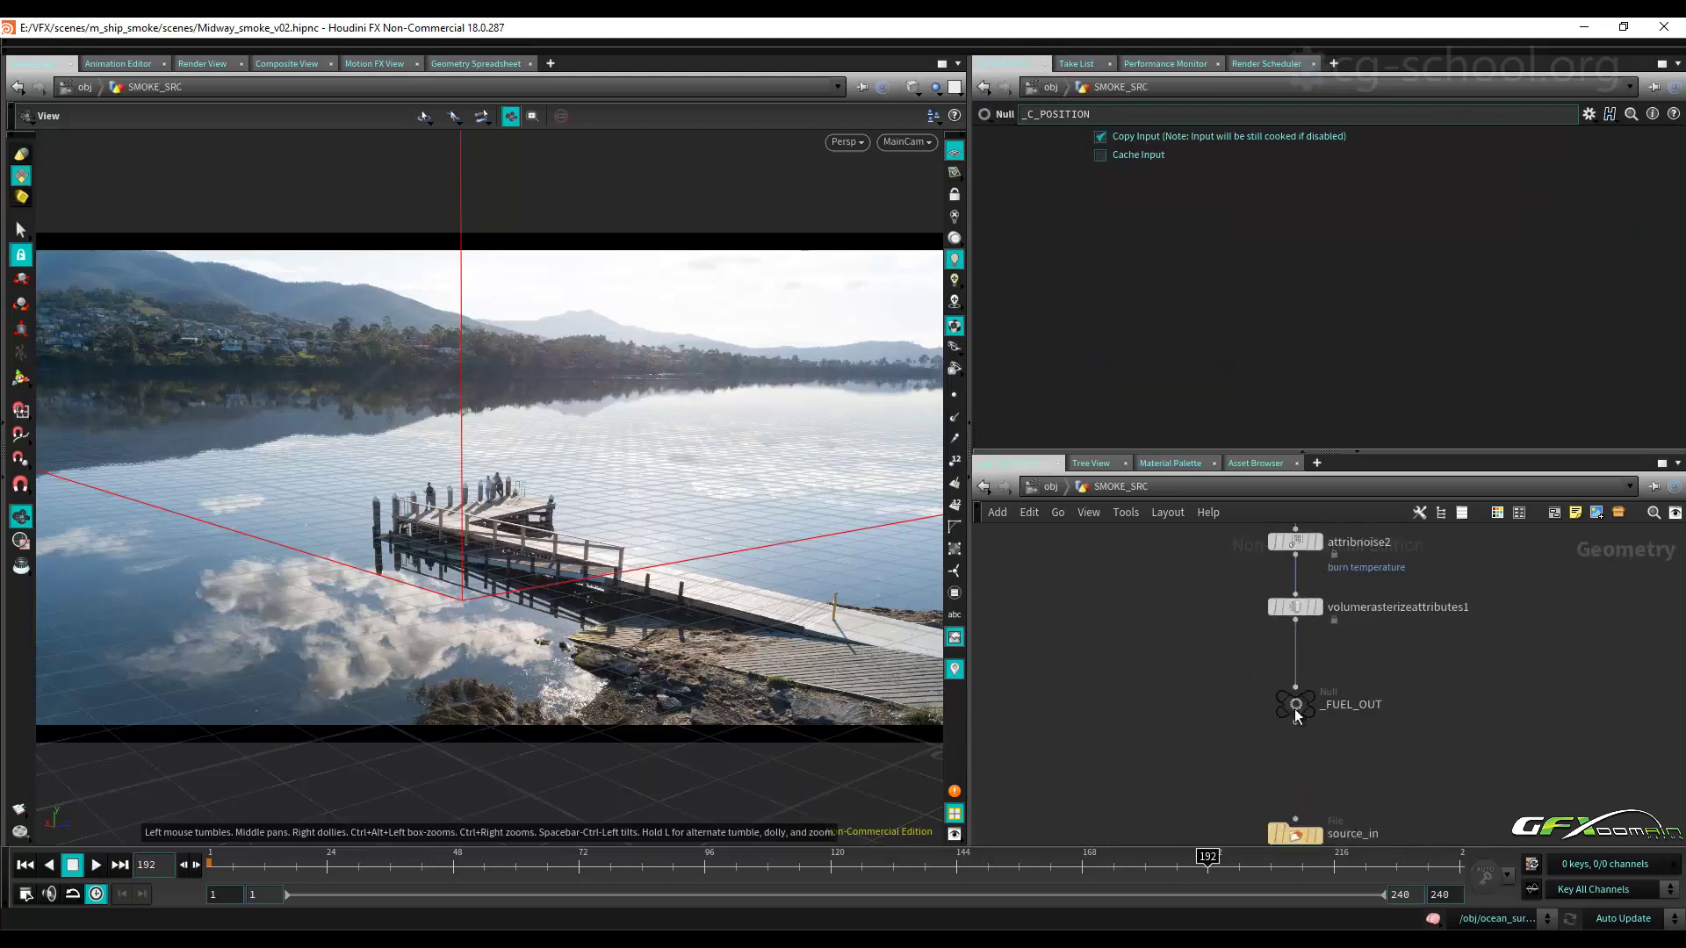
pyautogui.moveTo(1297, 716); pyautogui.dragTo(1297, 750)
pyautogui.moveTo(1222, 612)
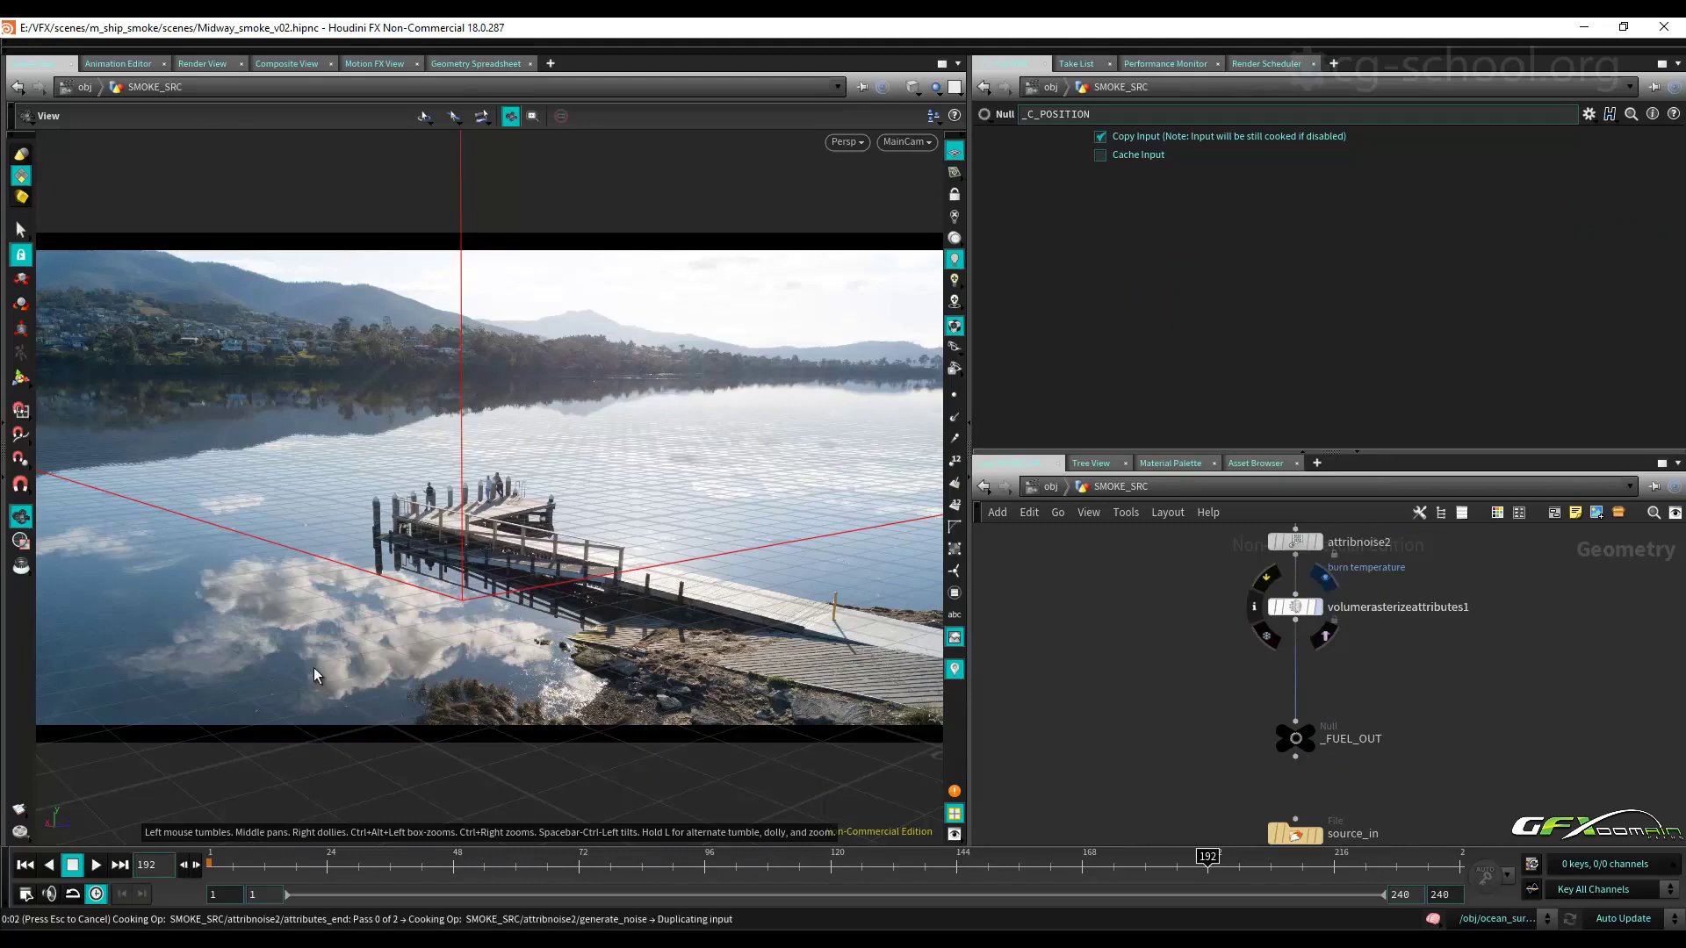
pyautogui.click(1307, 593)
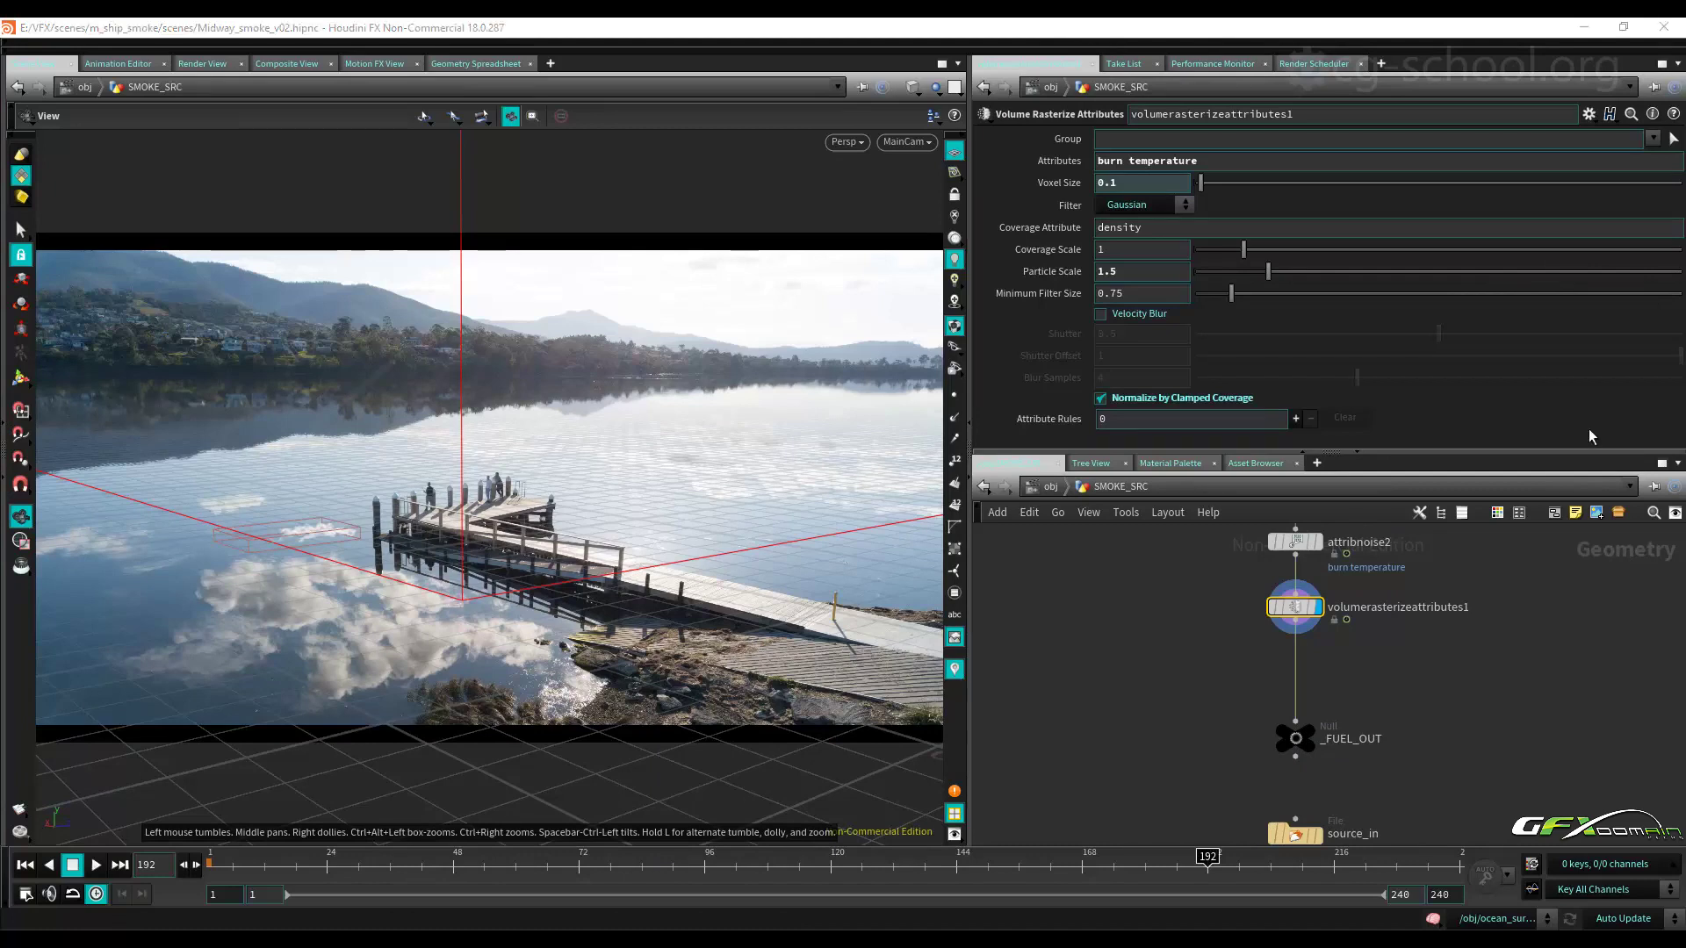
# Rename the add_fuel attribute wrangle to add_density.
pyautogui.moveTo(1456, 622); pyautogui.dragTo(1477, 807, button='middle')
pyautogui.moveTo(1444, 594); pyautogui.dragTo(1444, 700, button='middle')
pyautogui.click(1317, 771)
pyautogui.doubleClick(1389, 772)
pyautogui.write('dd_d')
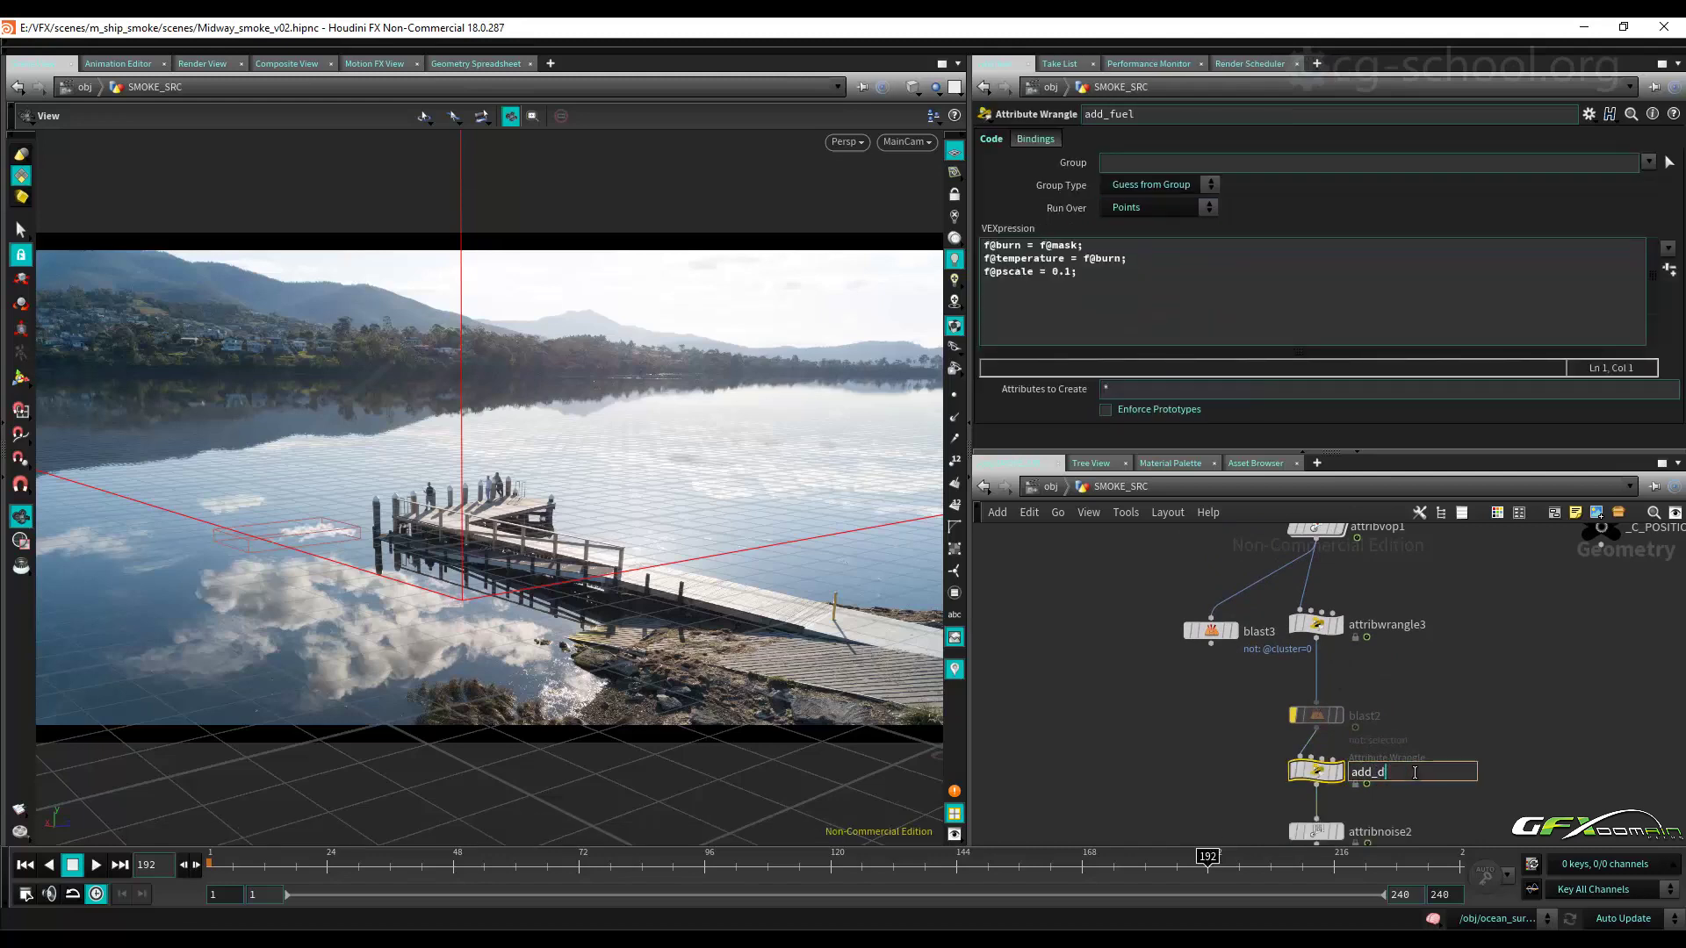
pyautogui.write('ensity')
pyautogui.press('Return')
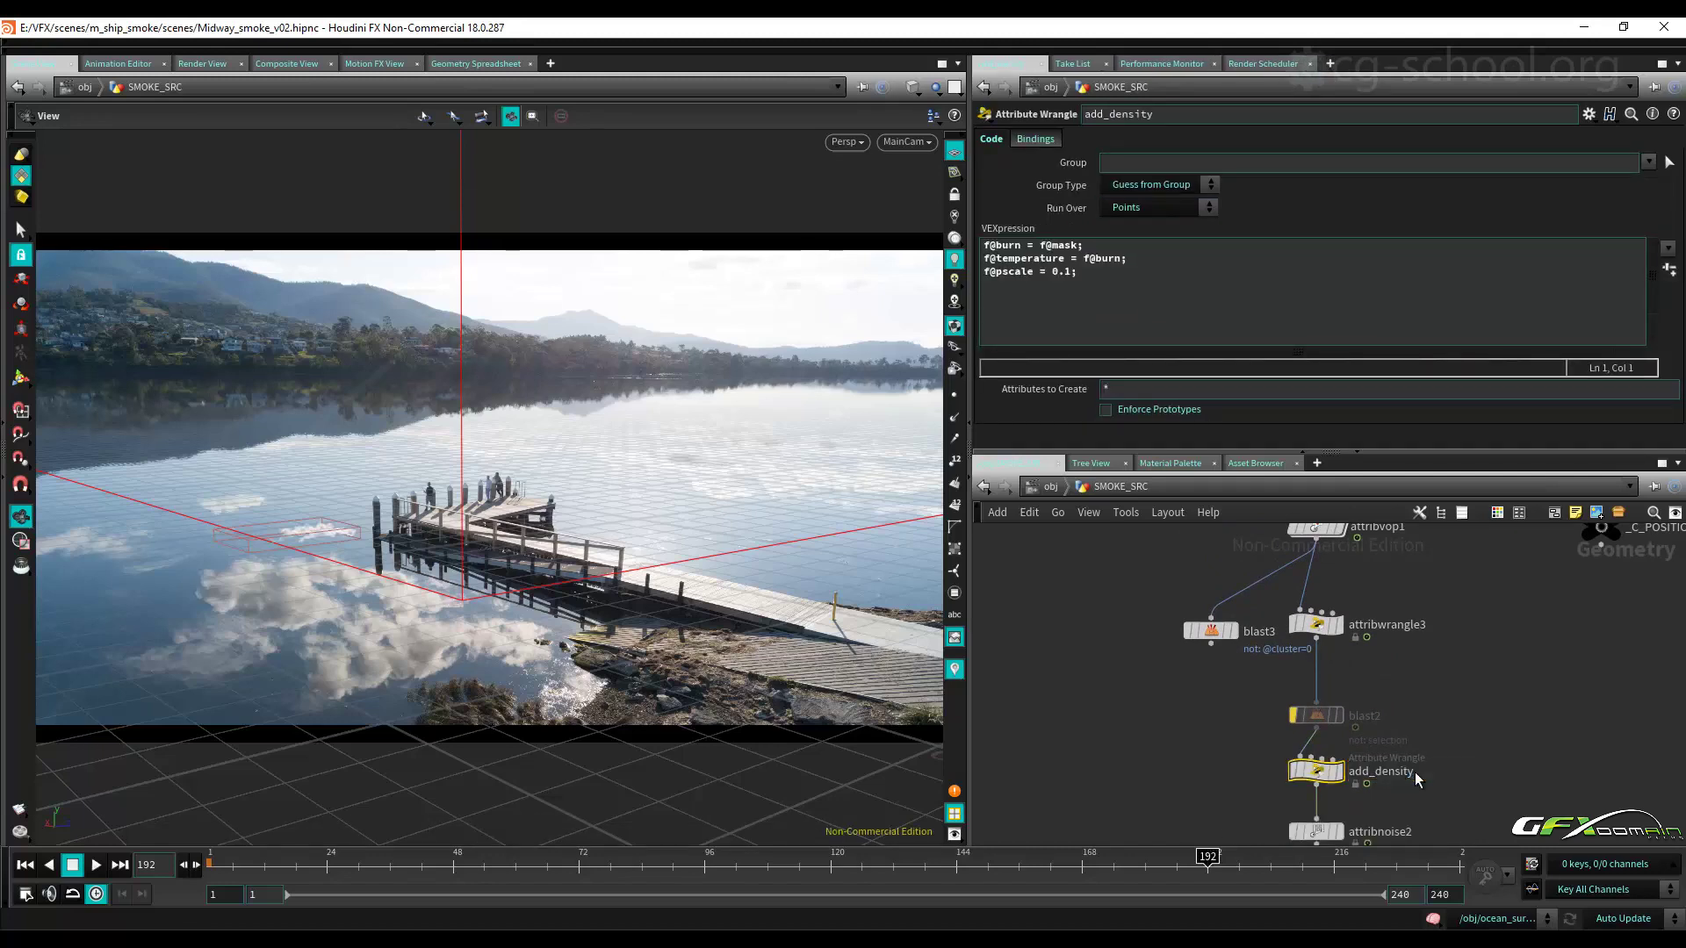
# Replace burn with density in both the mask and temperature lines of the add_density code, and check the node's point attributes.
pyautogui.moveTo(1022, 247); pyautogui.dragTo(997, 247)
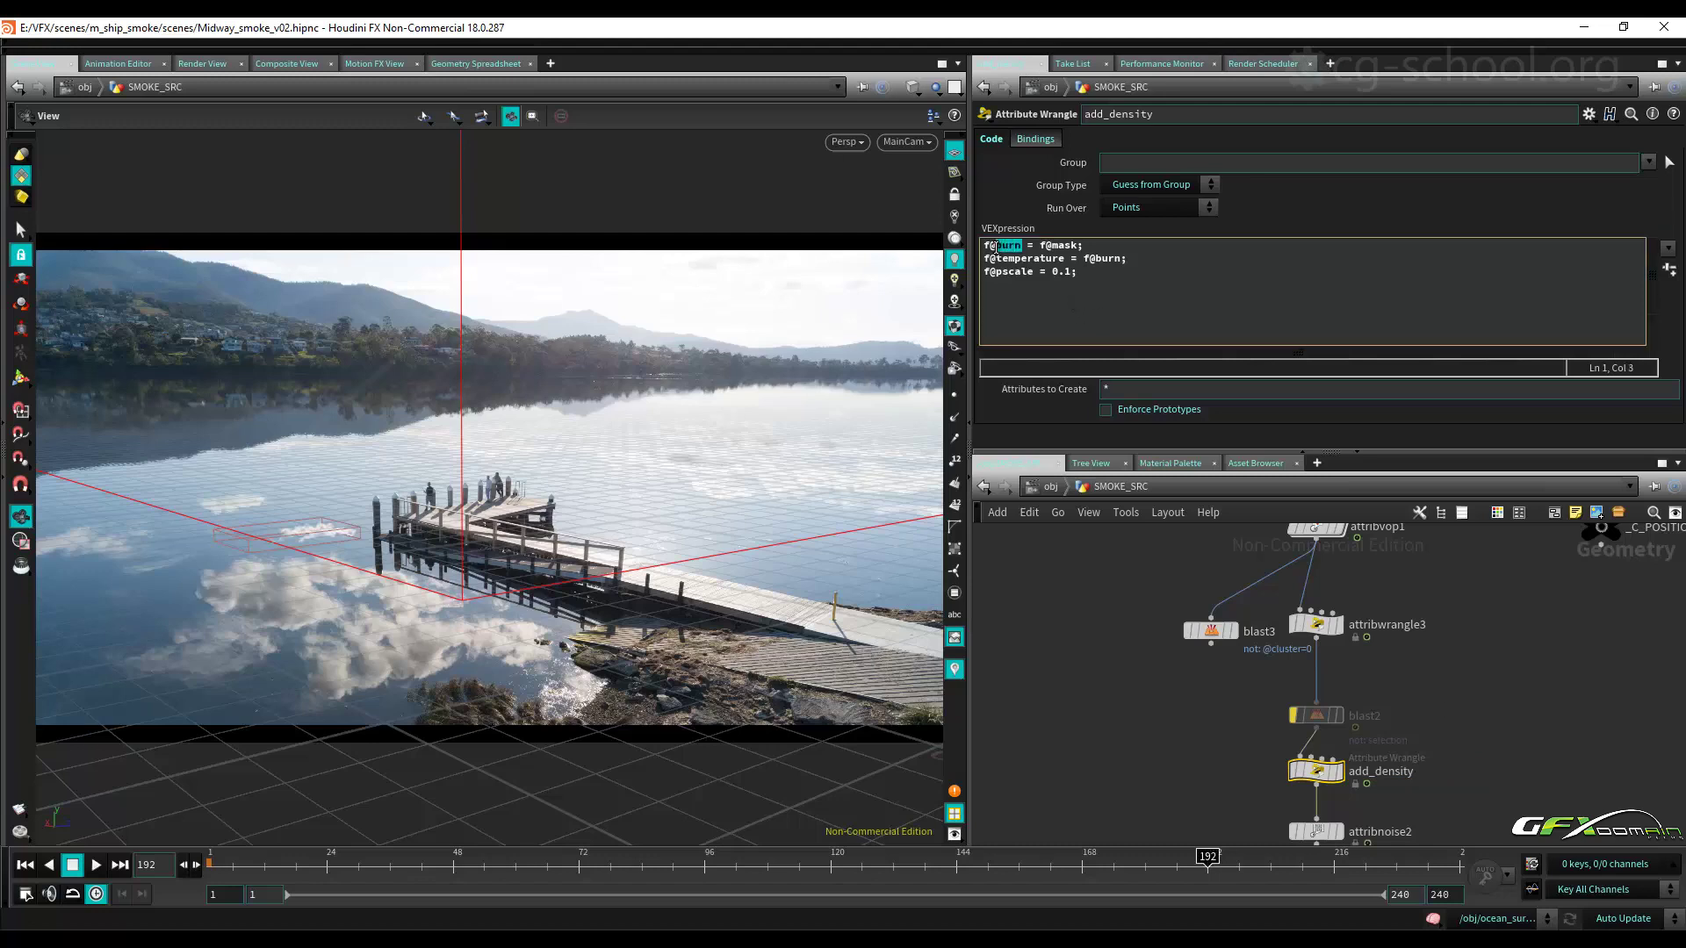
pyautogui.write('density')
pyautogui.press('Return')
pyautogui.press('BackSpace')
pyautogui.doubleClick(1021, 247)
pyautogui.hotkey('ctrl', 'c')
pyautogui.doubleClick(1104, 259)
pyautogui.hotkey('ctrl', 'v')
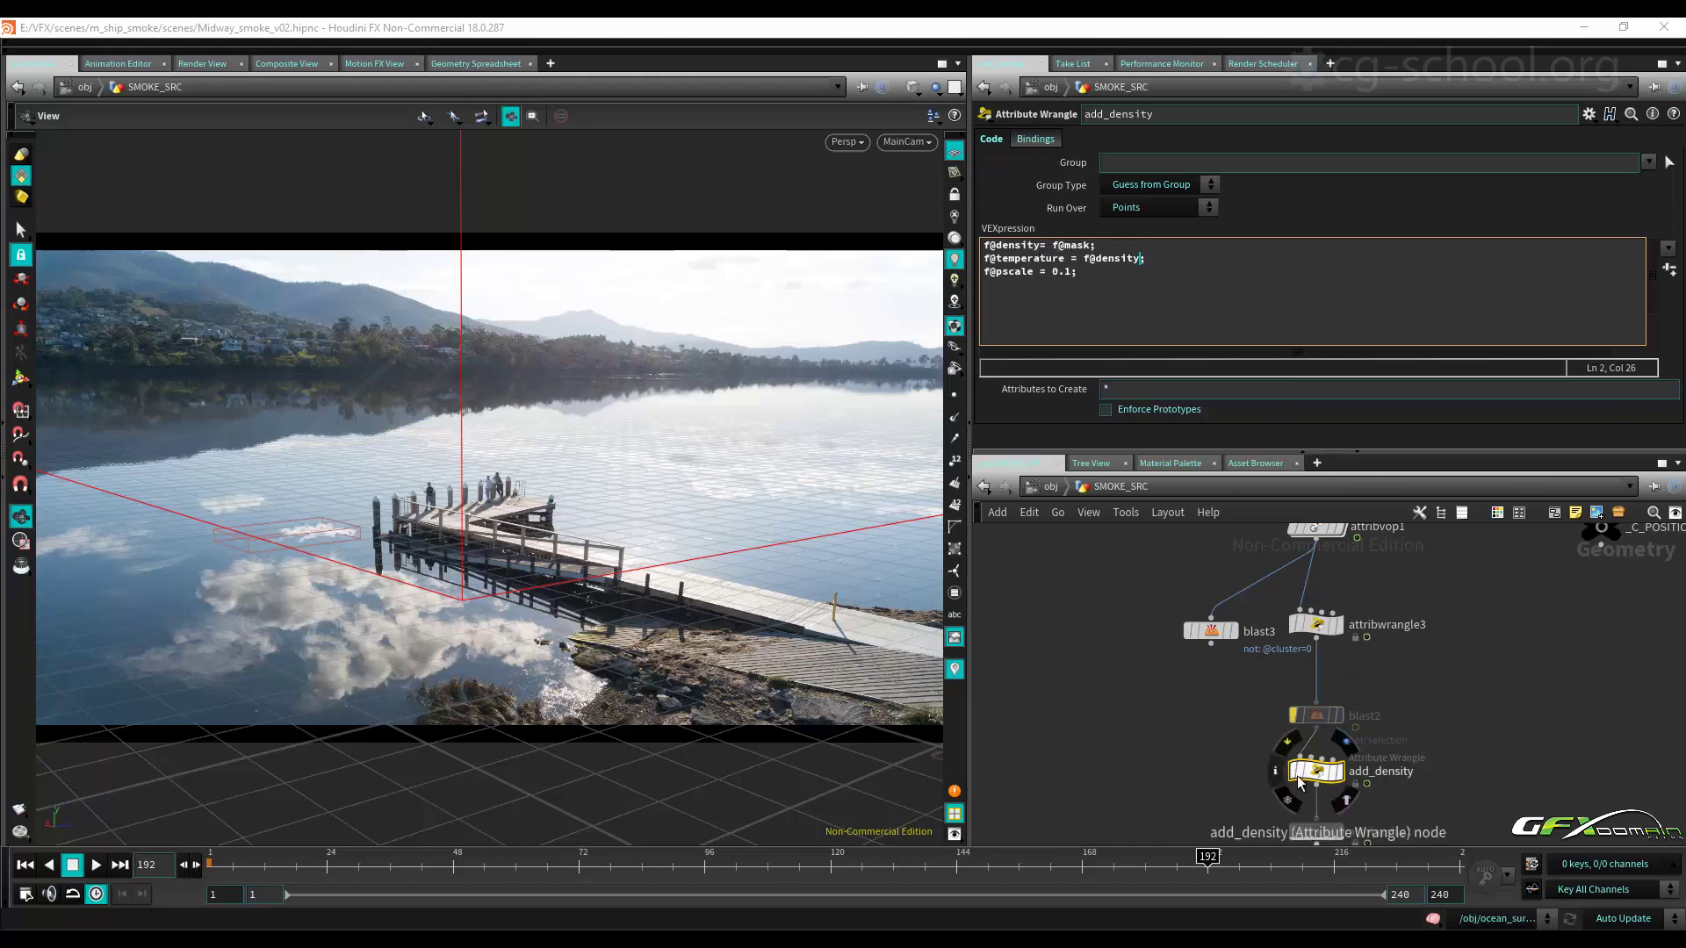
pyautogui.click(1277, 771)
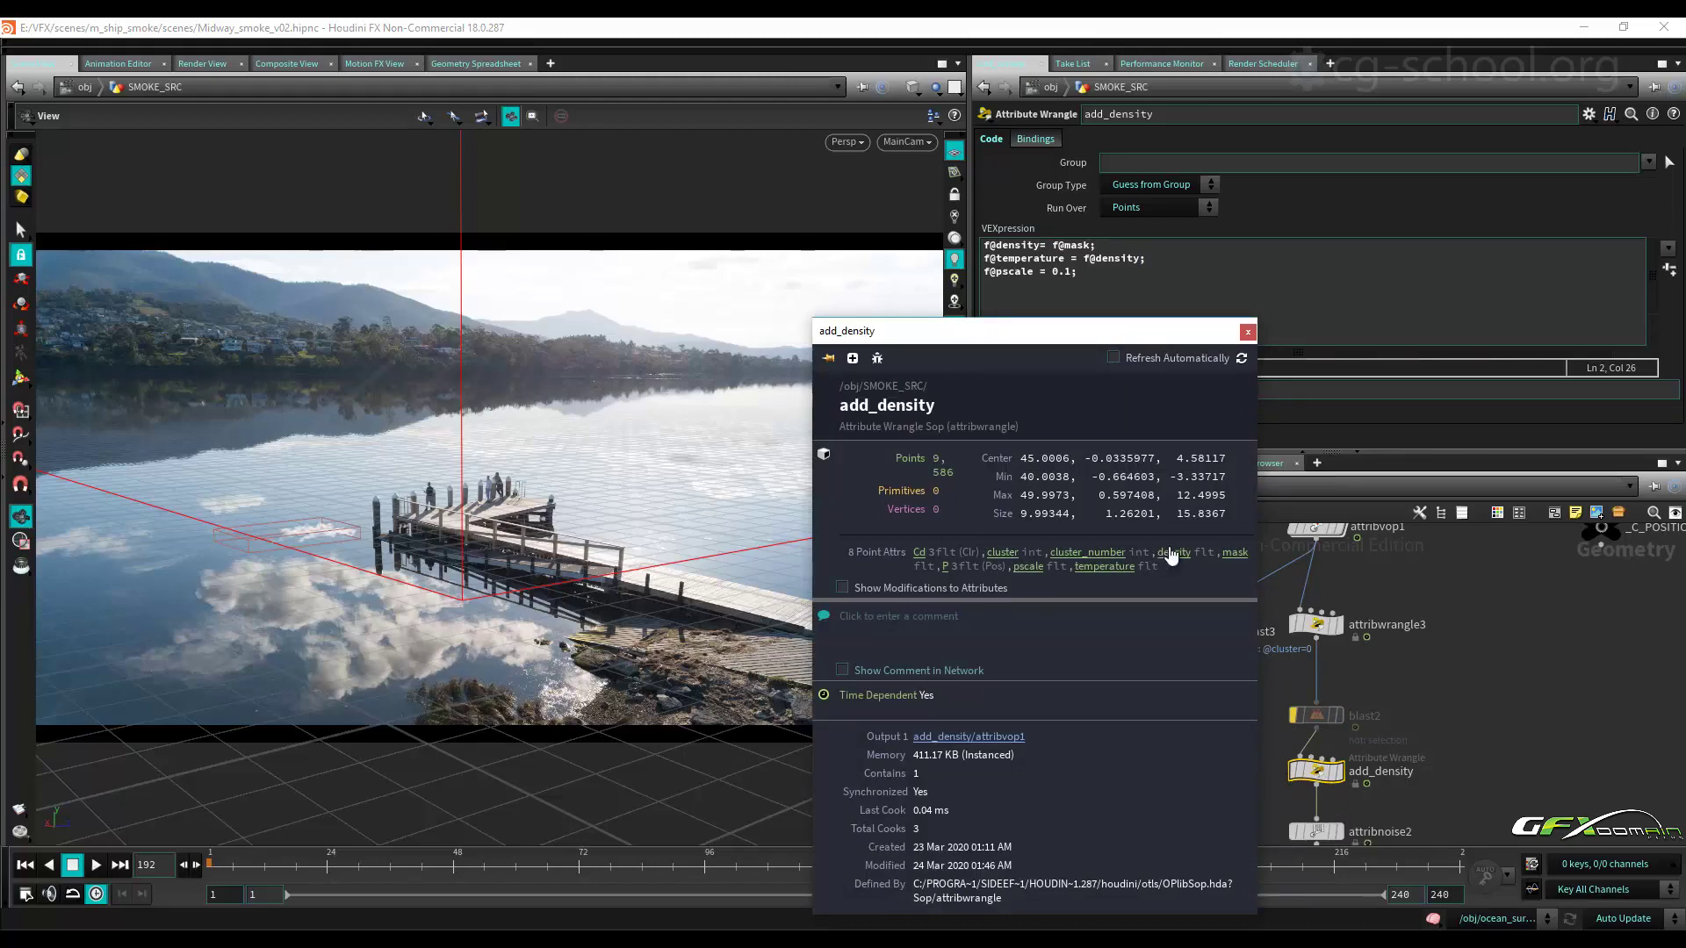
pyautogui.click(1248, 331)
# Change the attributes affected by attribnoise2 to density temperature.
pyautogui.moveTo(1484, 792); pyautogui.dragTo(1409, 628, button='middle')
pyautogui.click(1303, 672)
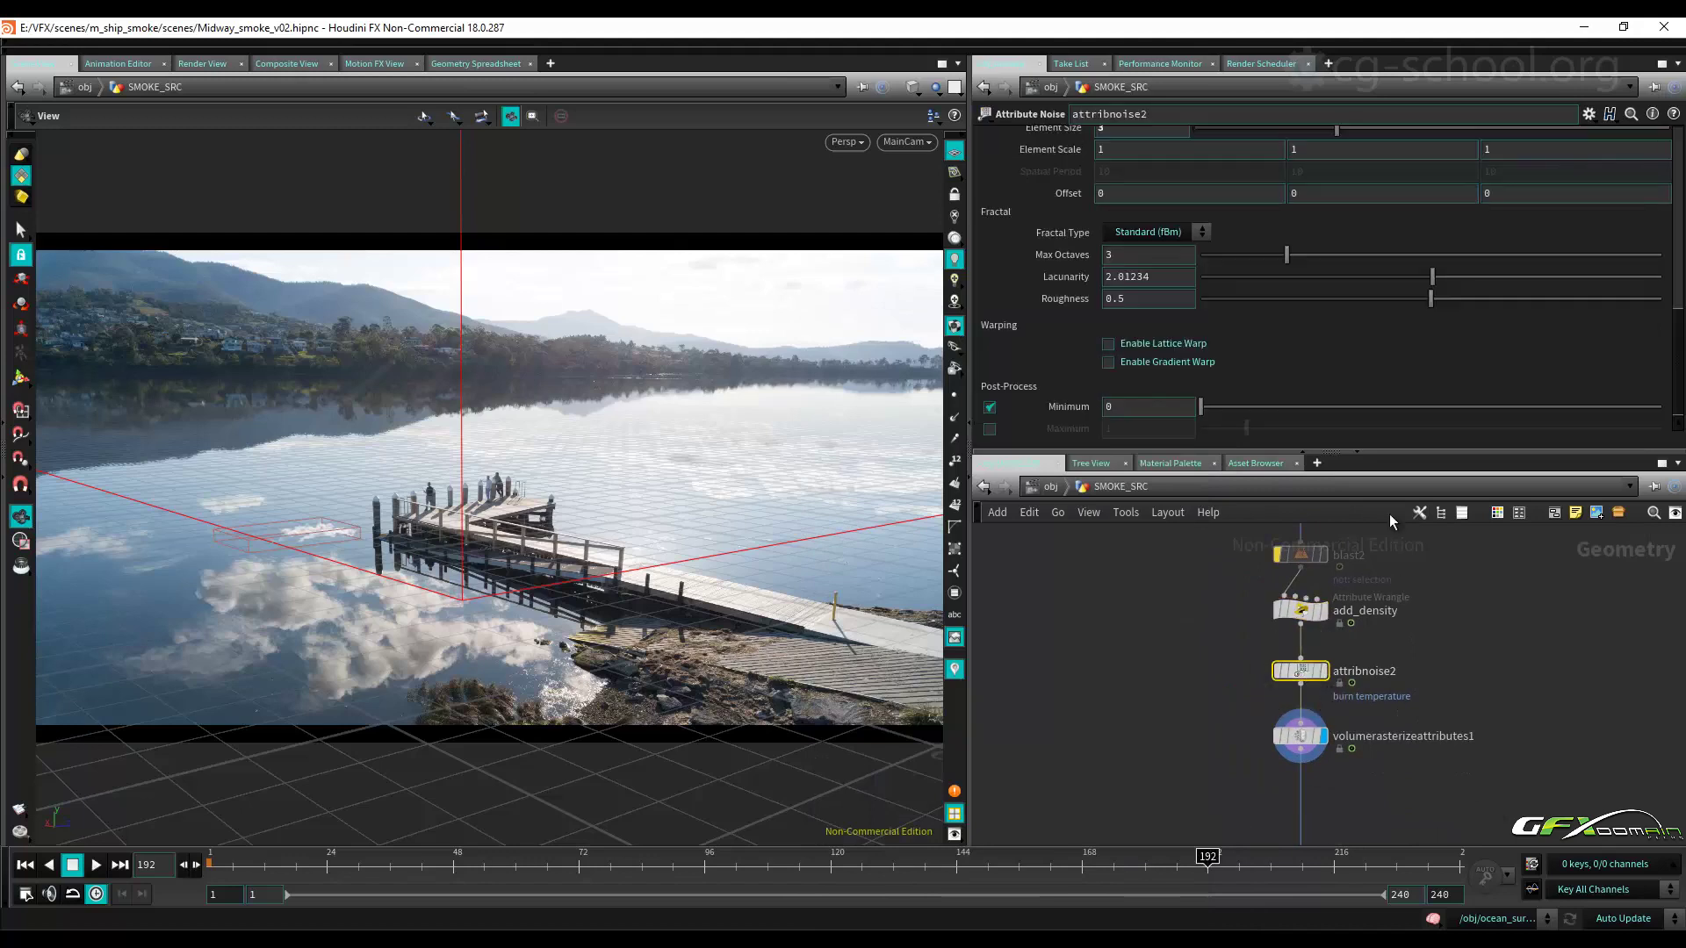
pyautogui.scroll(-5, 1062, 314)
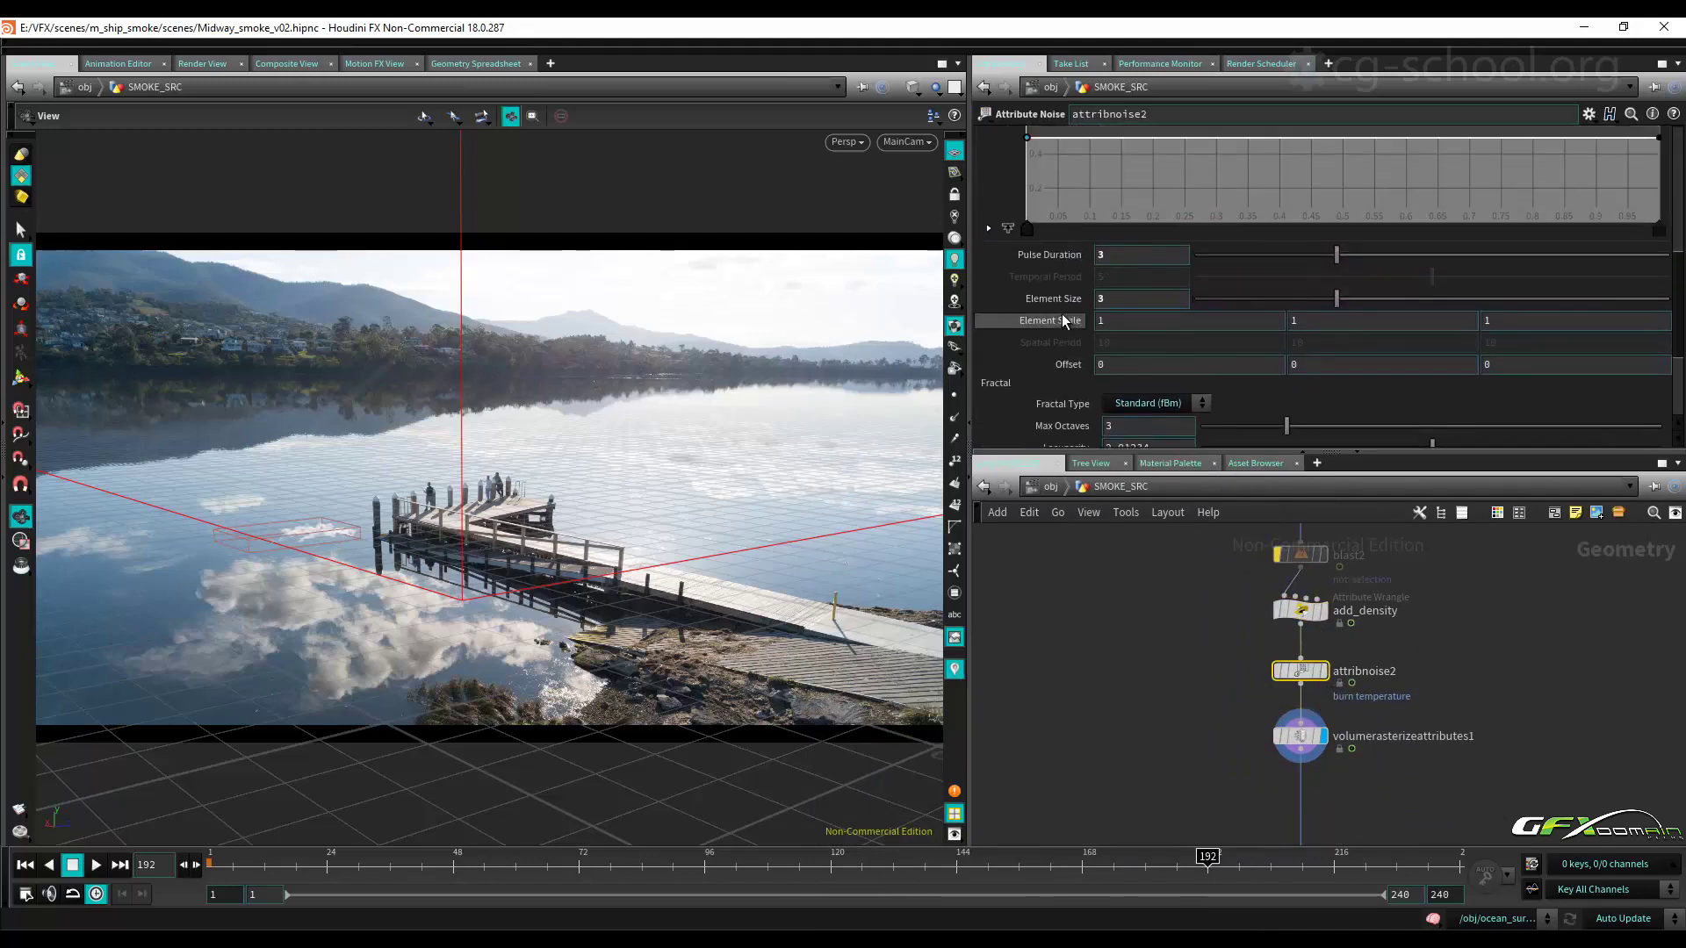
pyautogui.scroll(3, 1010, 319)
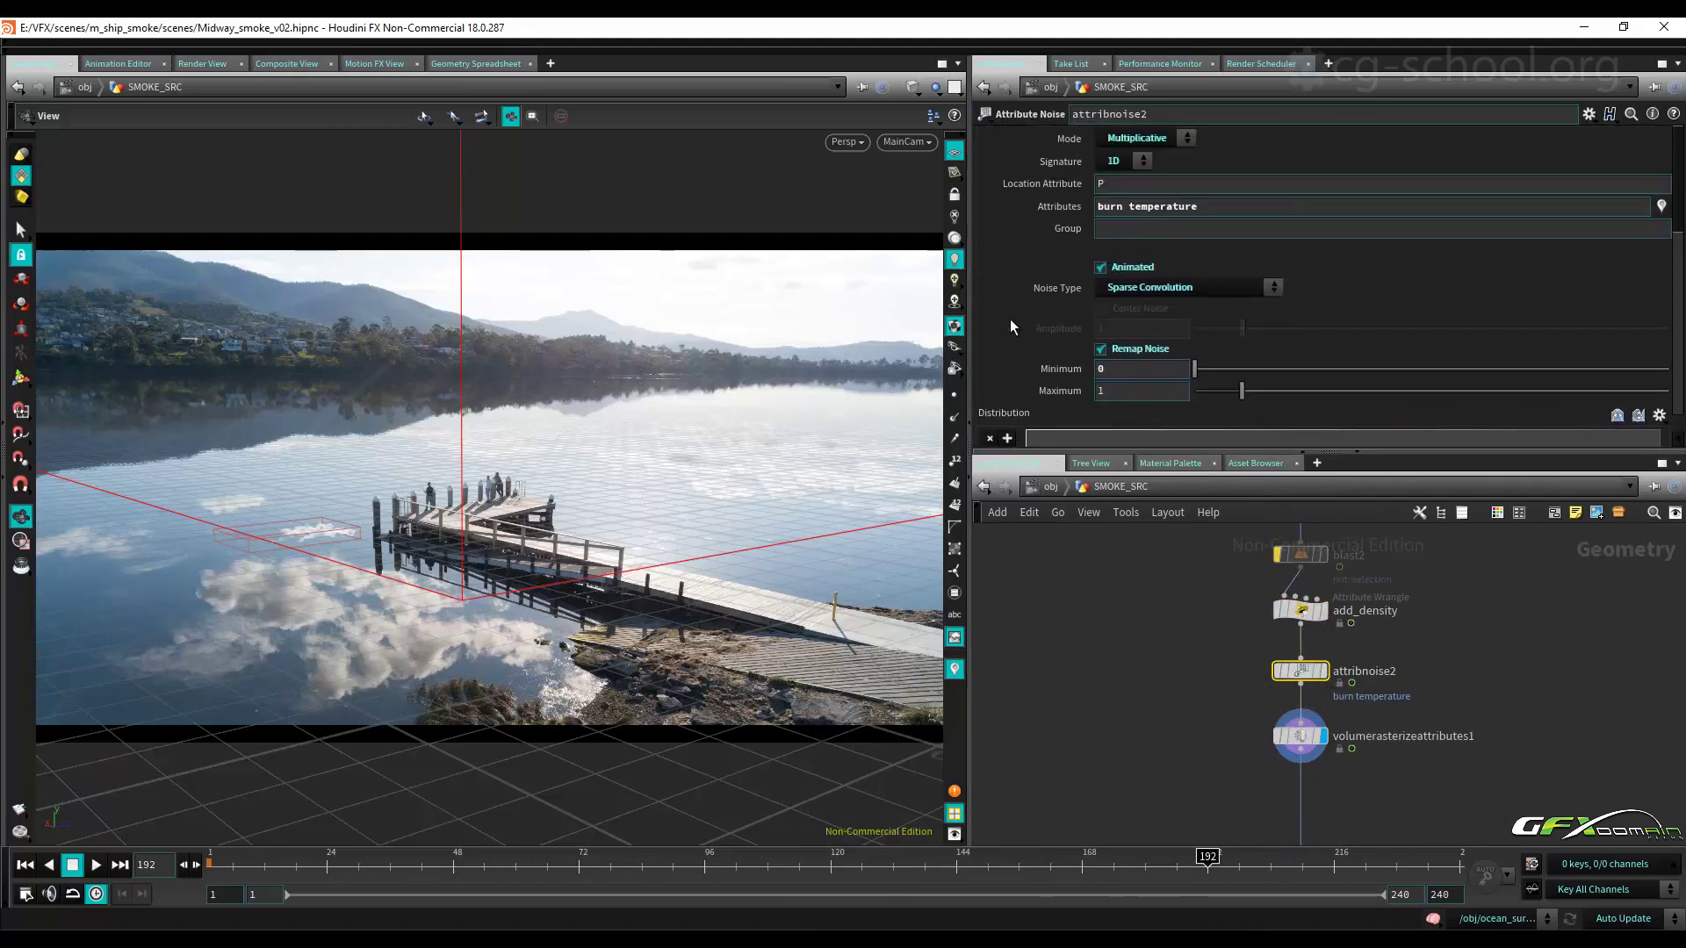
pyautogui.doubleClick(1111, 206)
pyautogui.write('density')
pyautogui.press('Return')
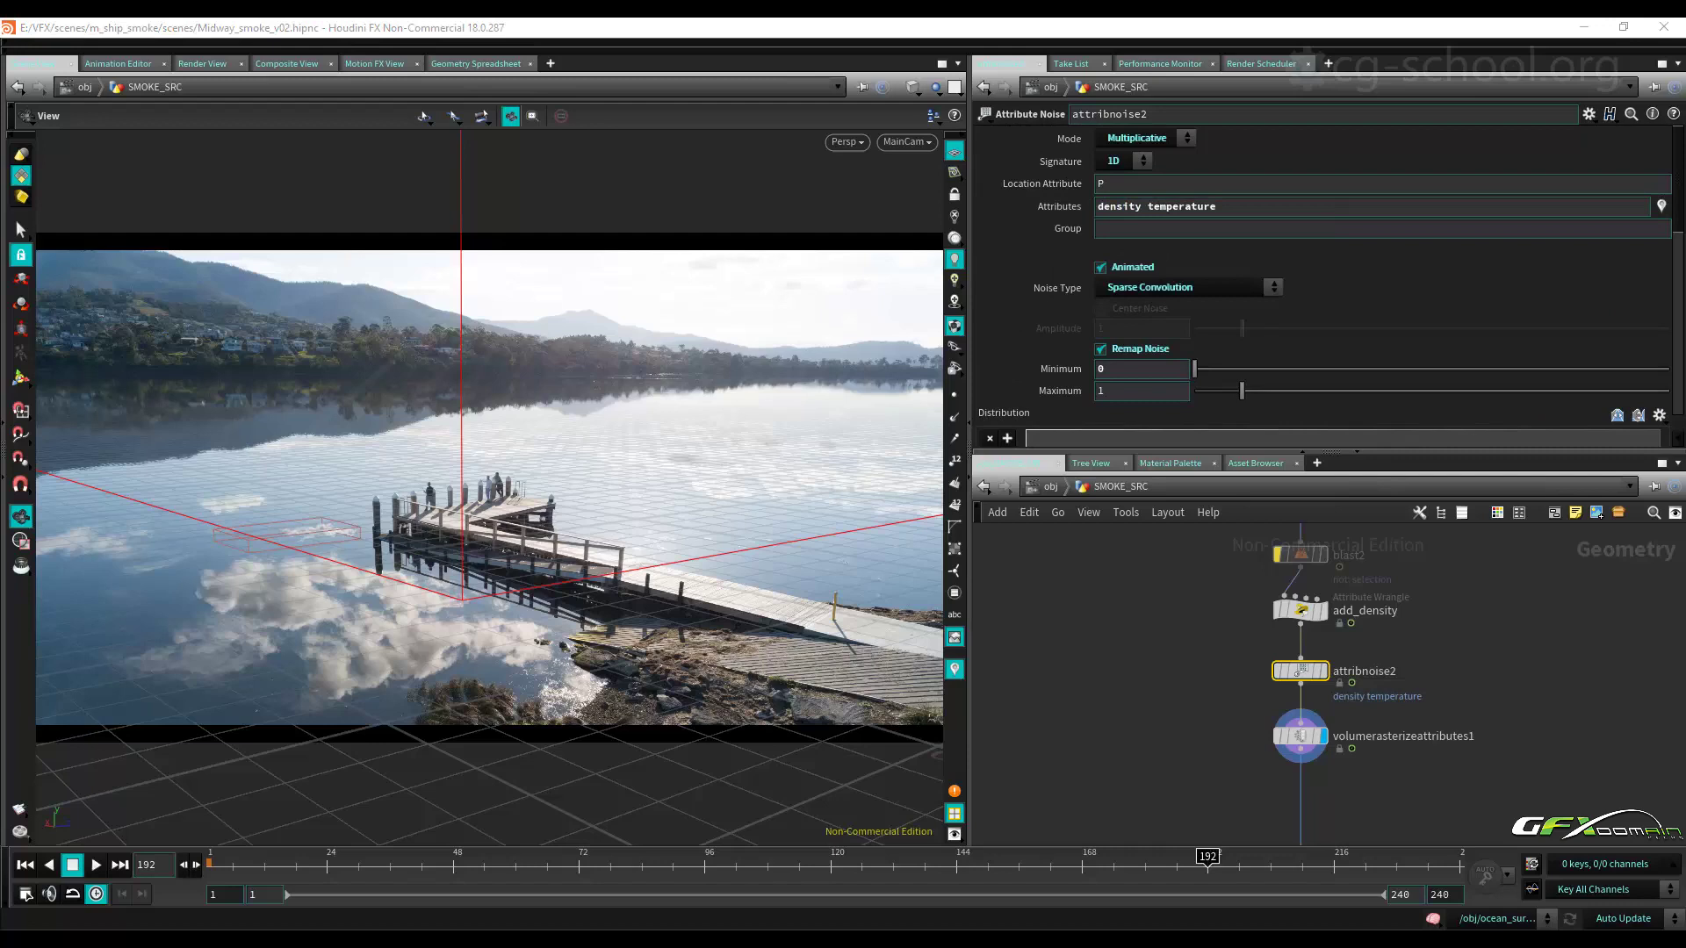
# Reshape attribnoise2's distribution ramp to about 0.85 at the start, 0.1 at an added middle point and 0.4 at the end.
pyautogui.scroll(-5, 1036, 293)
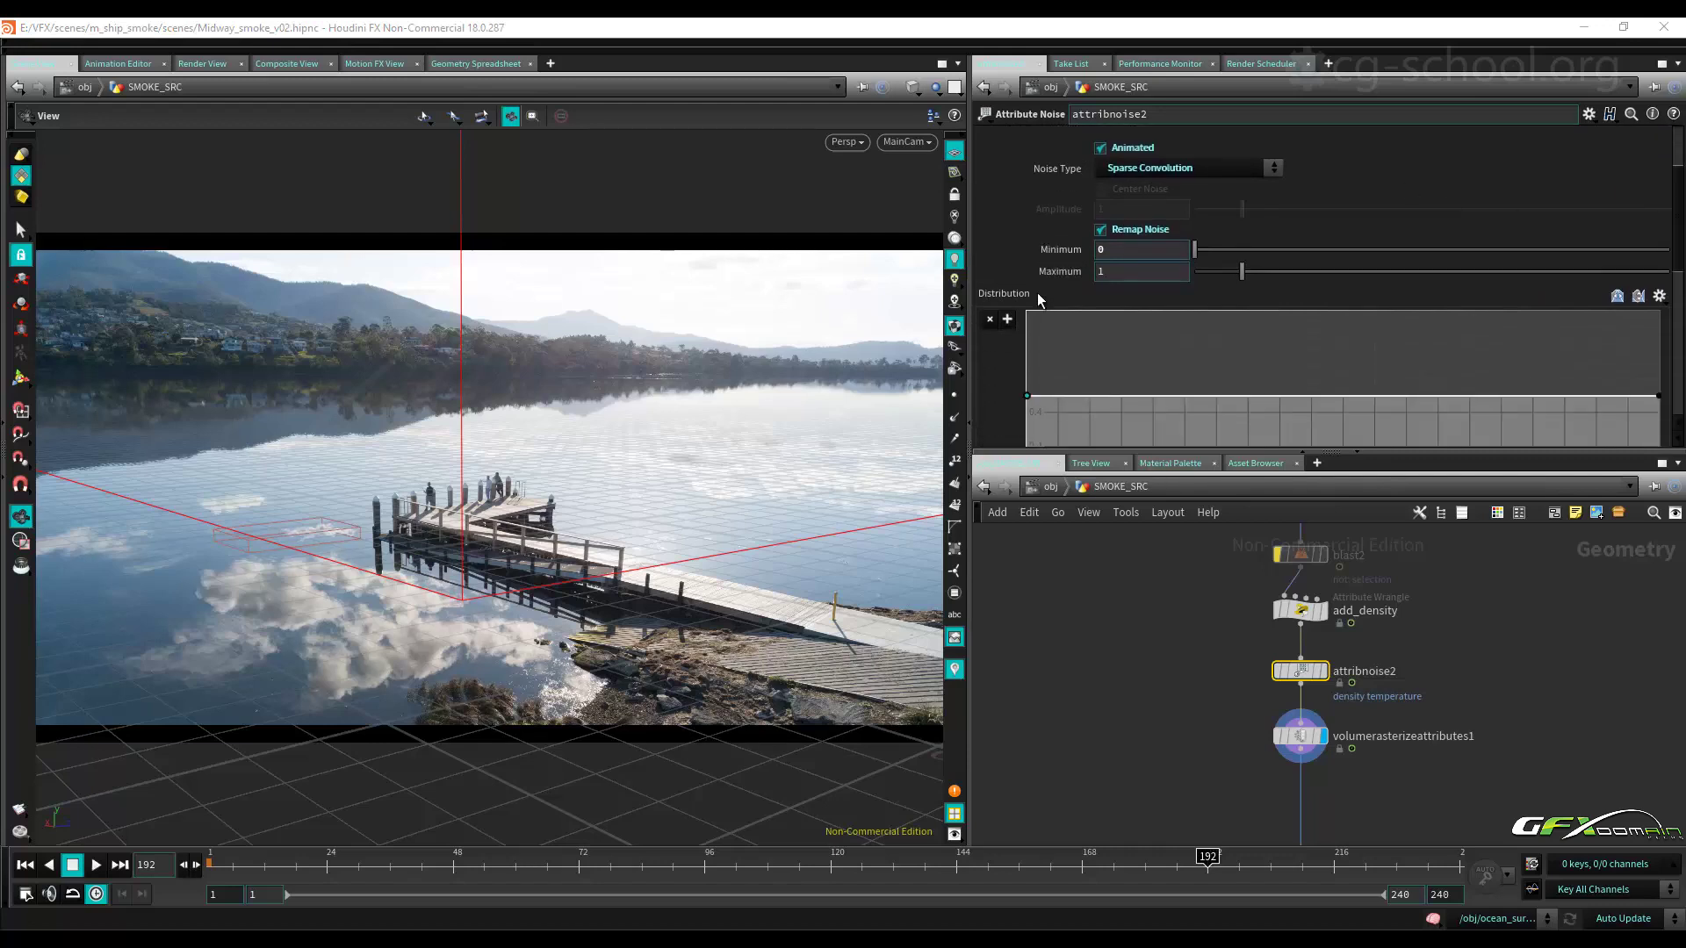
pyautogui.moveTo(1325, 360); pyautogui.dragTo(1325, 428)
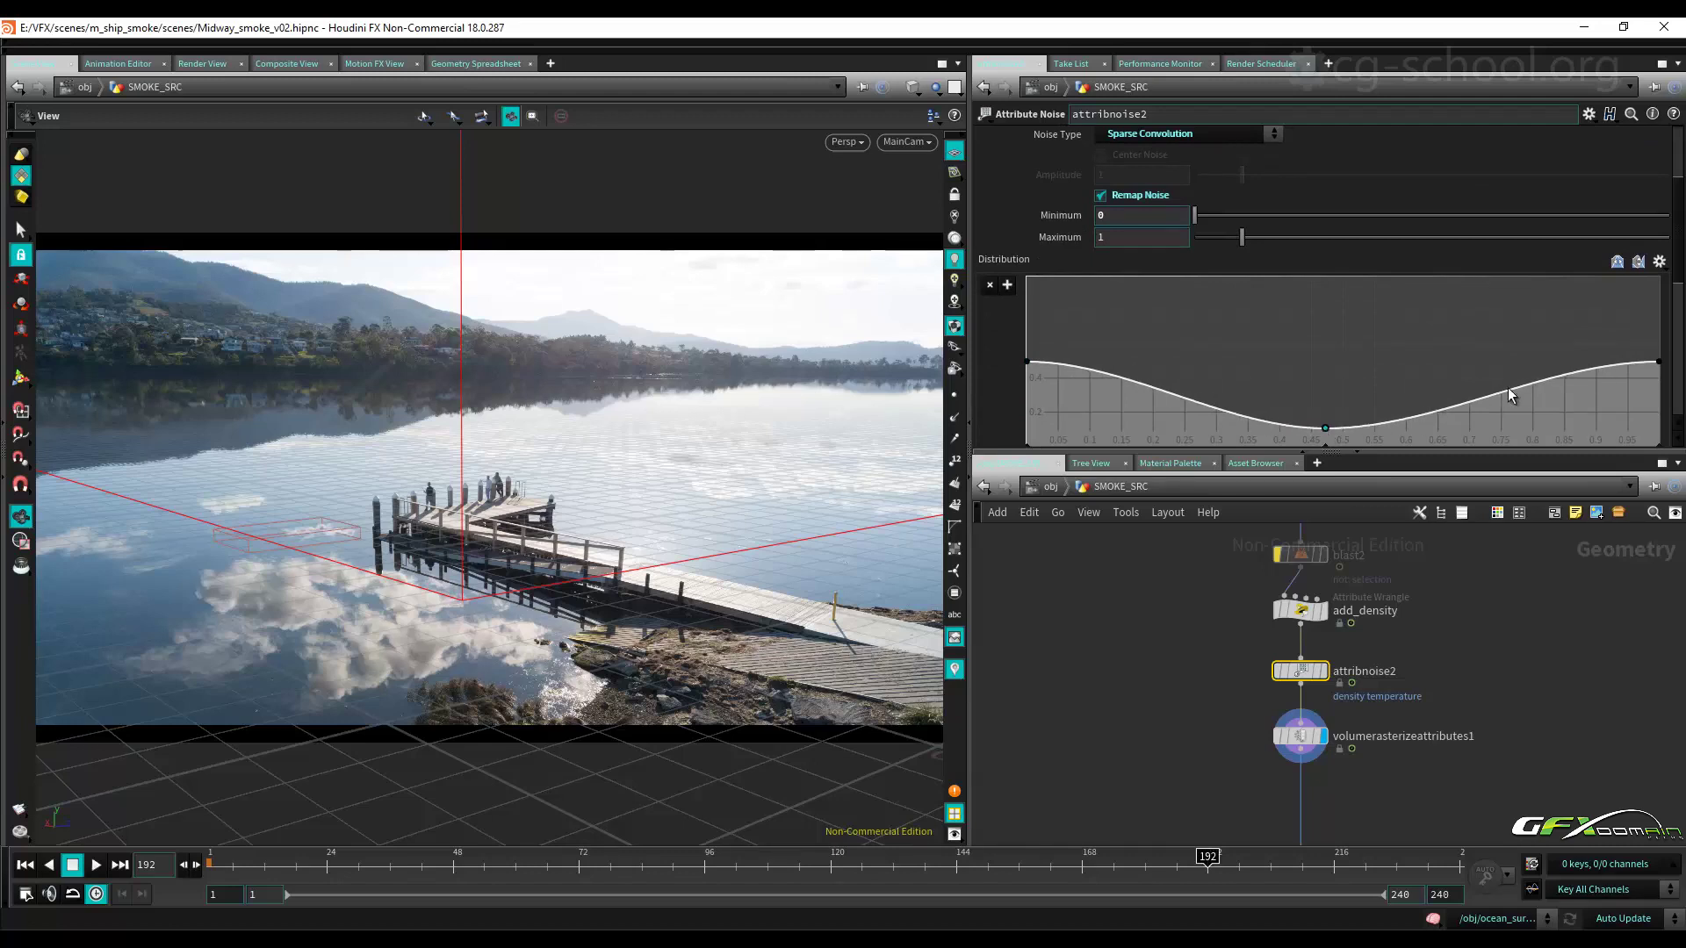
pyautogui.moveTo(1027, 361); pyautogui.dragTo(1027, 301)
pyautogui.moveTo(1658, 361); pyautogui.dragTo(1658, 375)
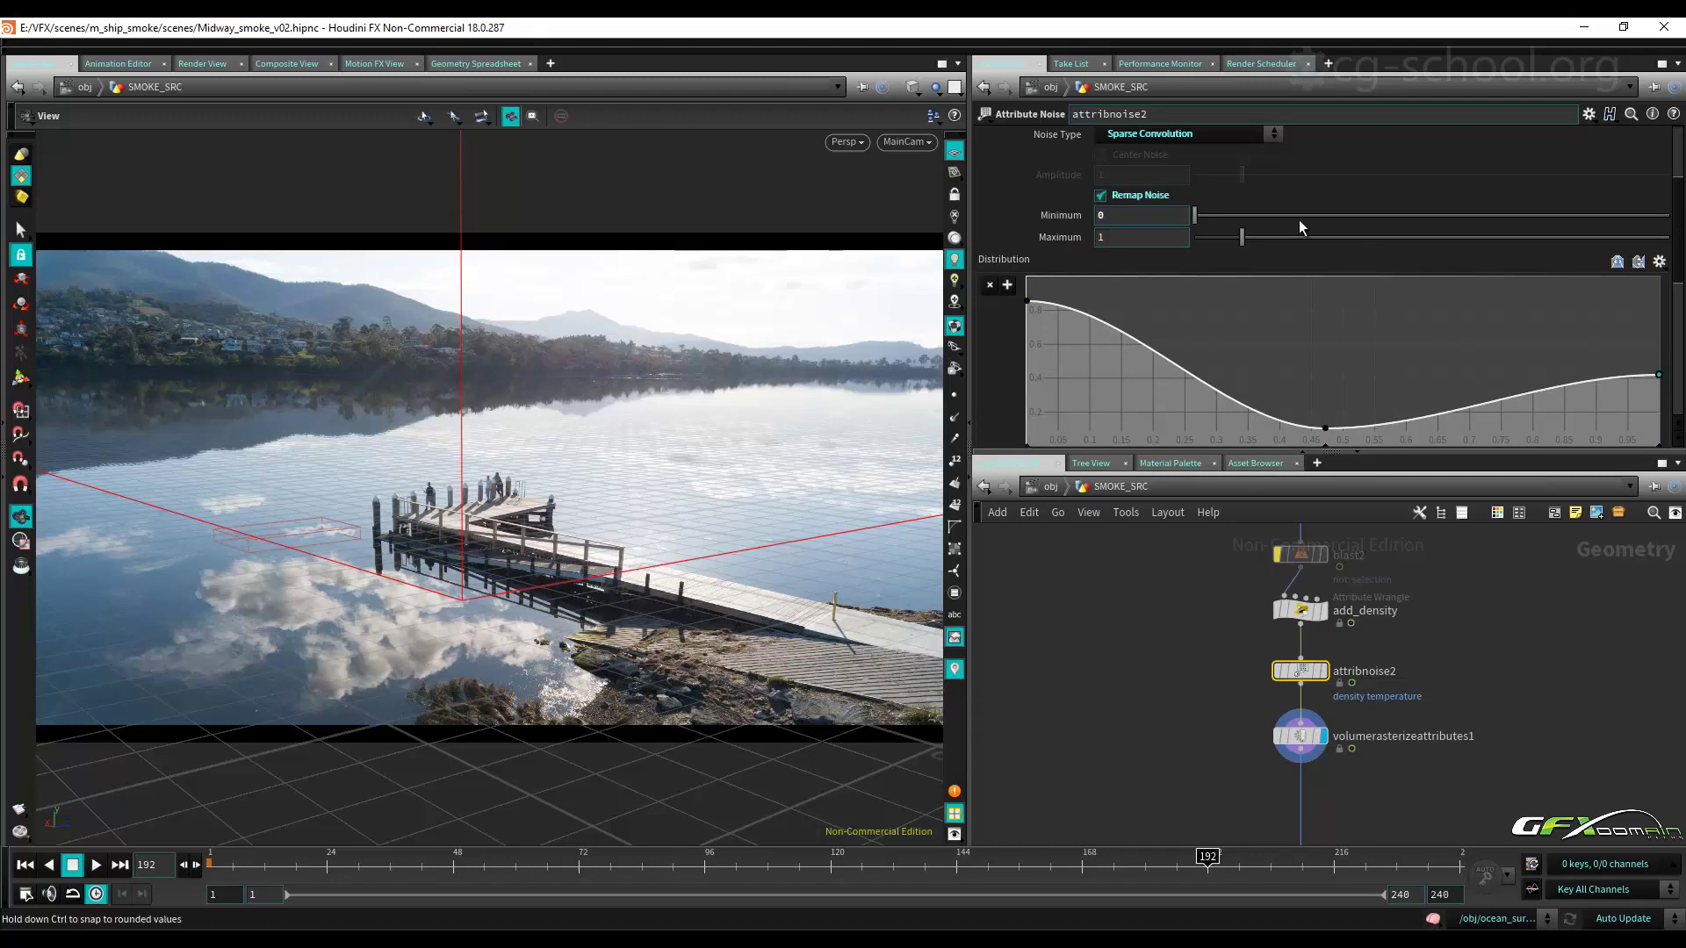
pyautogui.scroll(2, 1318, 220)
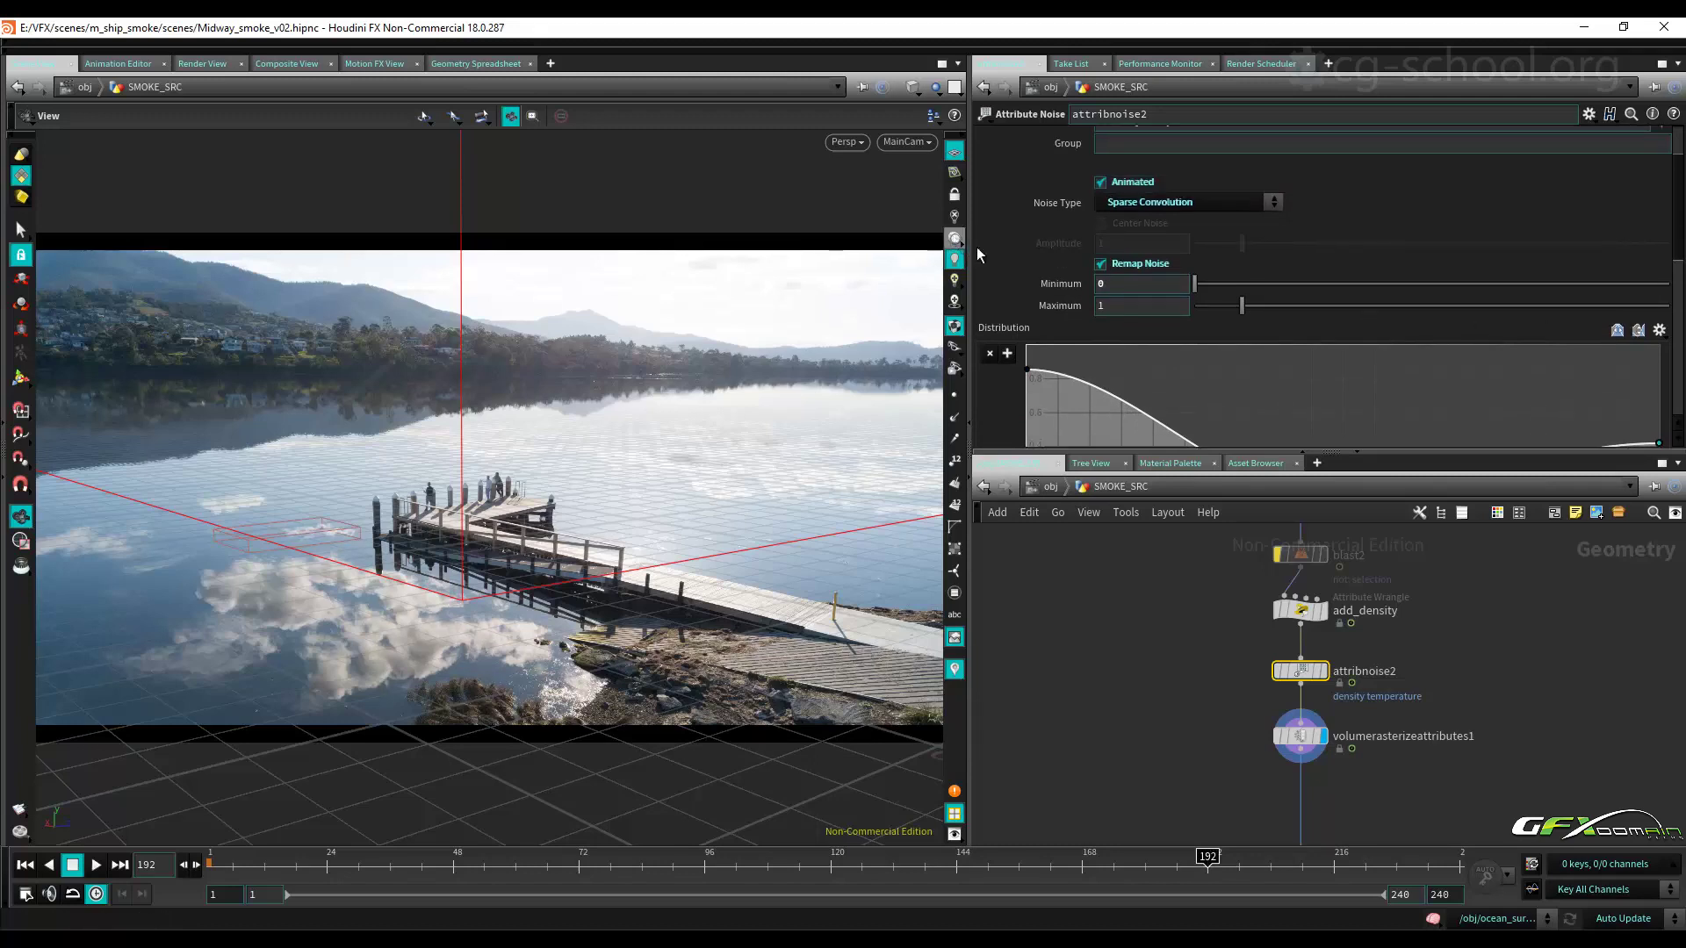
pyautogui.scroll(-8, 997, 268)
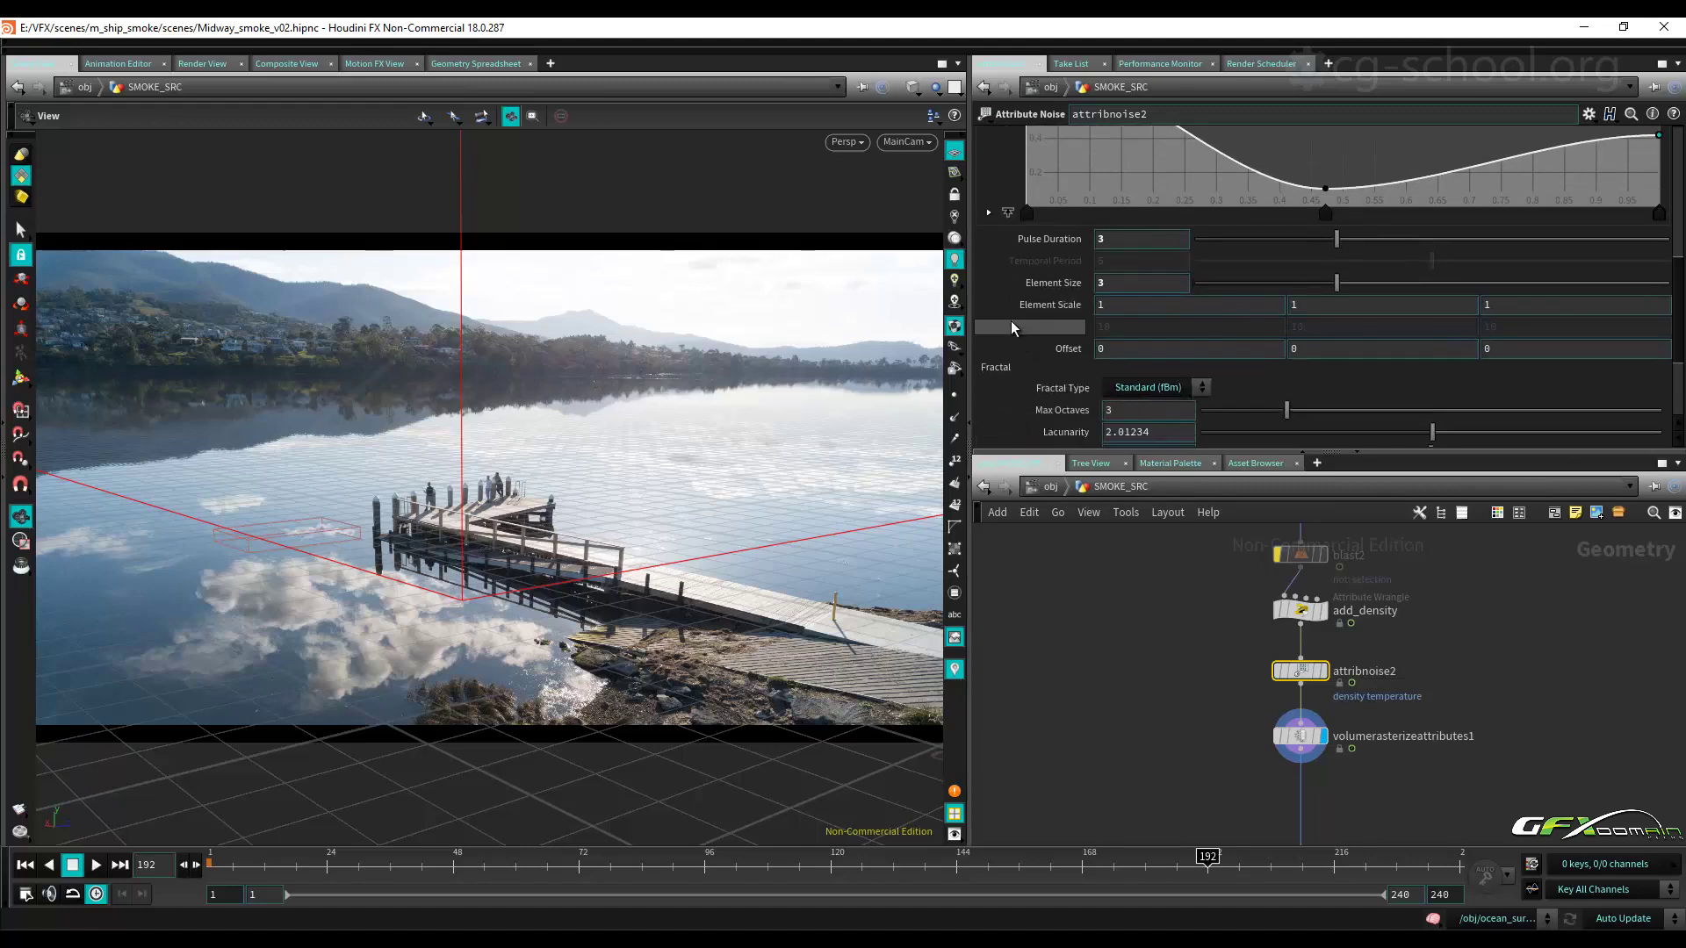
pyautogui.scroll(-4, 1010, 321)
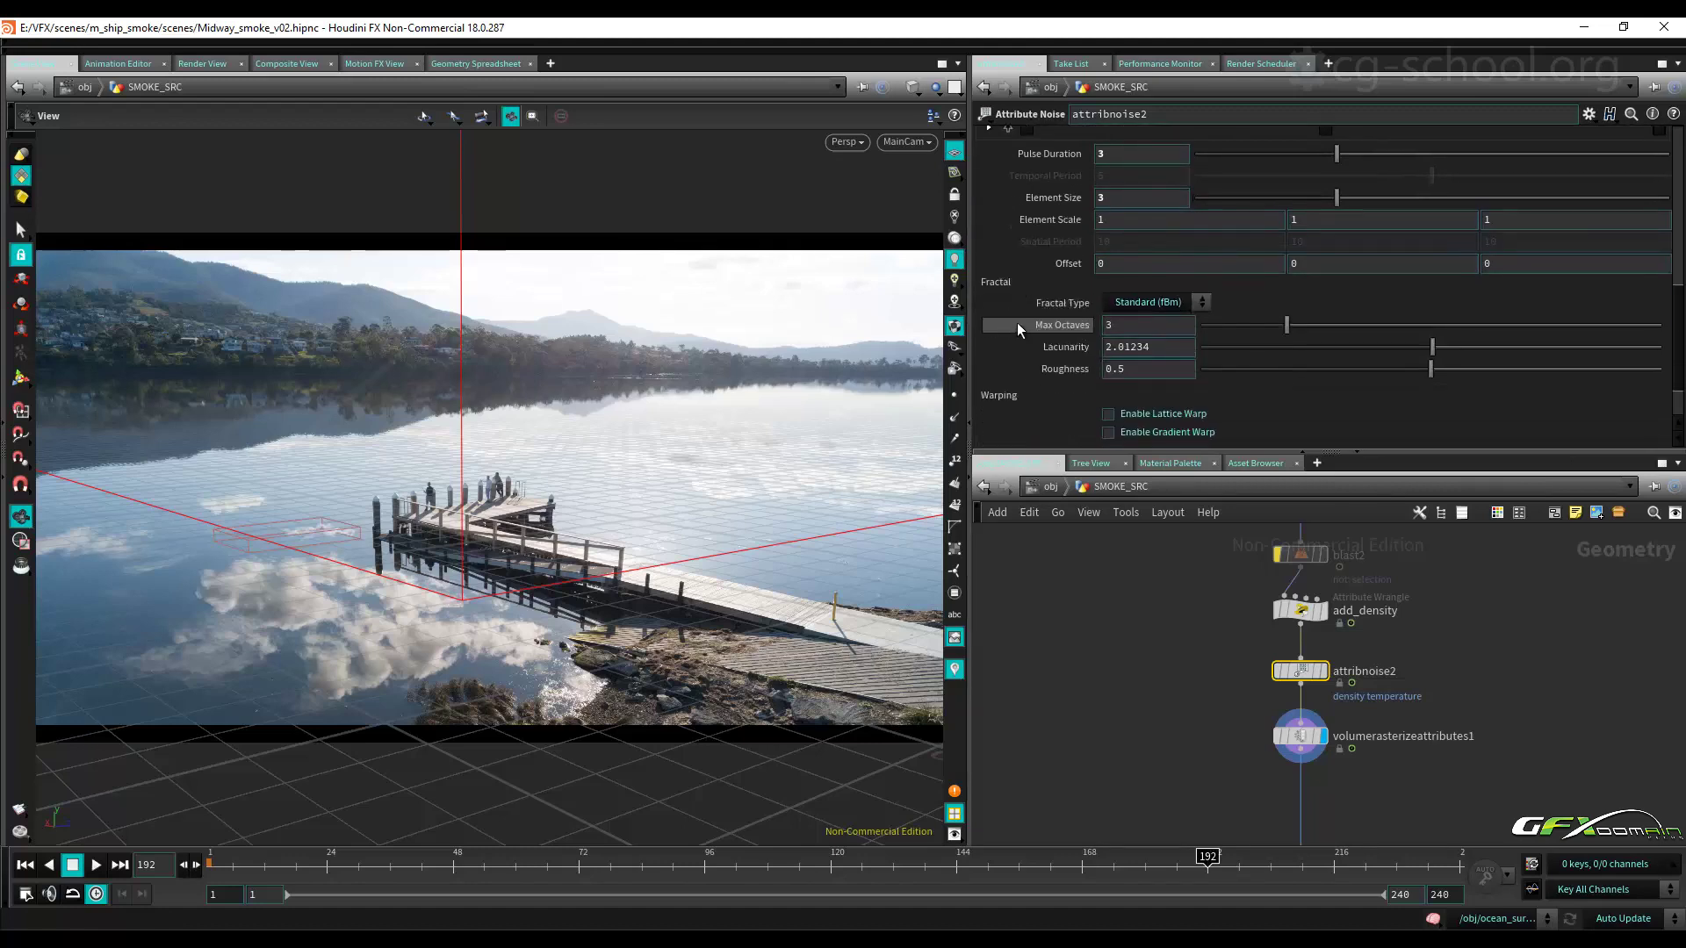
# Set the attributes rasterized by volumerasterizeattributes1 to density temperature.
pyautogui.click(1309, 738)
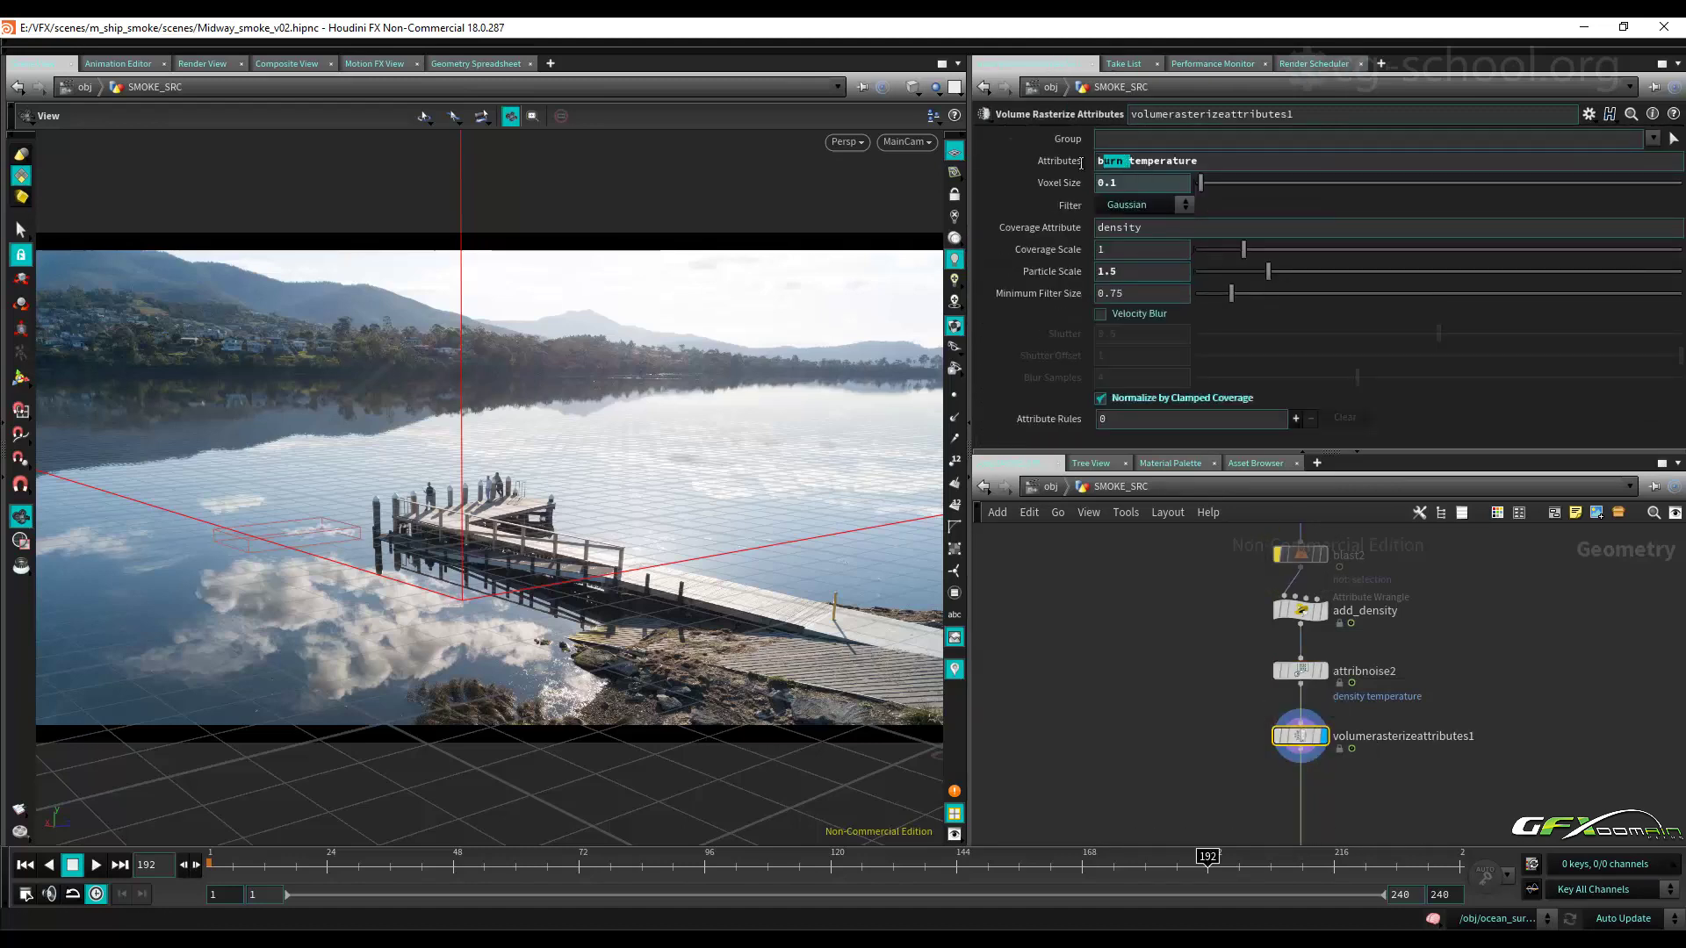
pyautogui.doubleClick(1111, 161)
pyautogui.write('dendity')
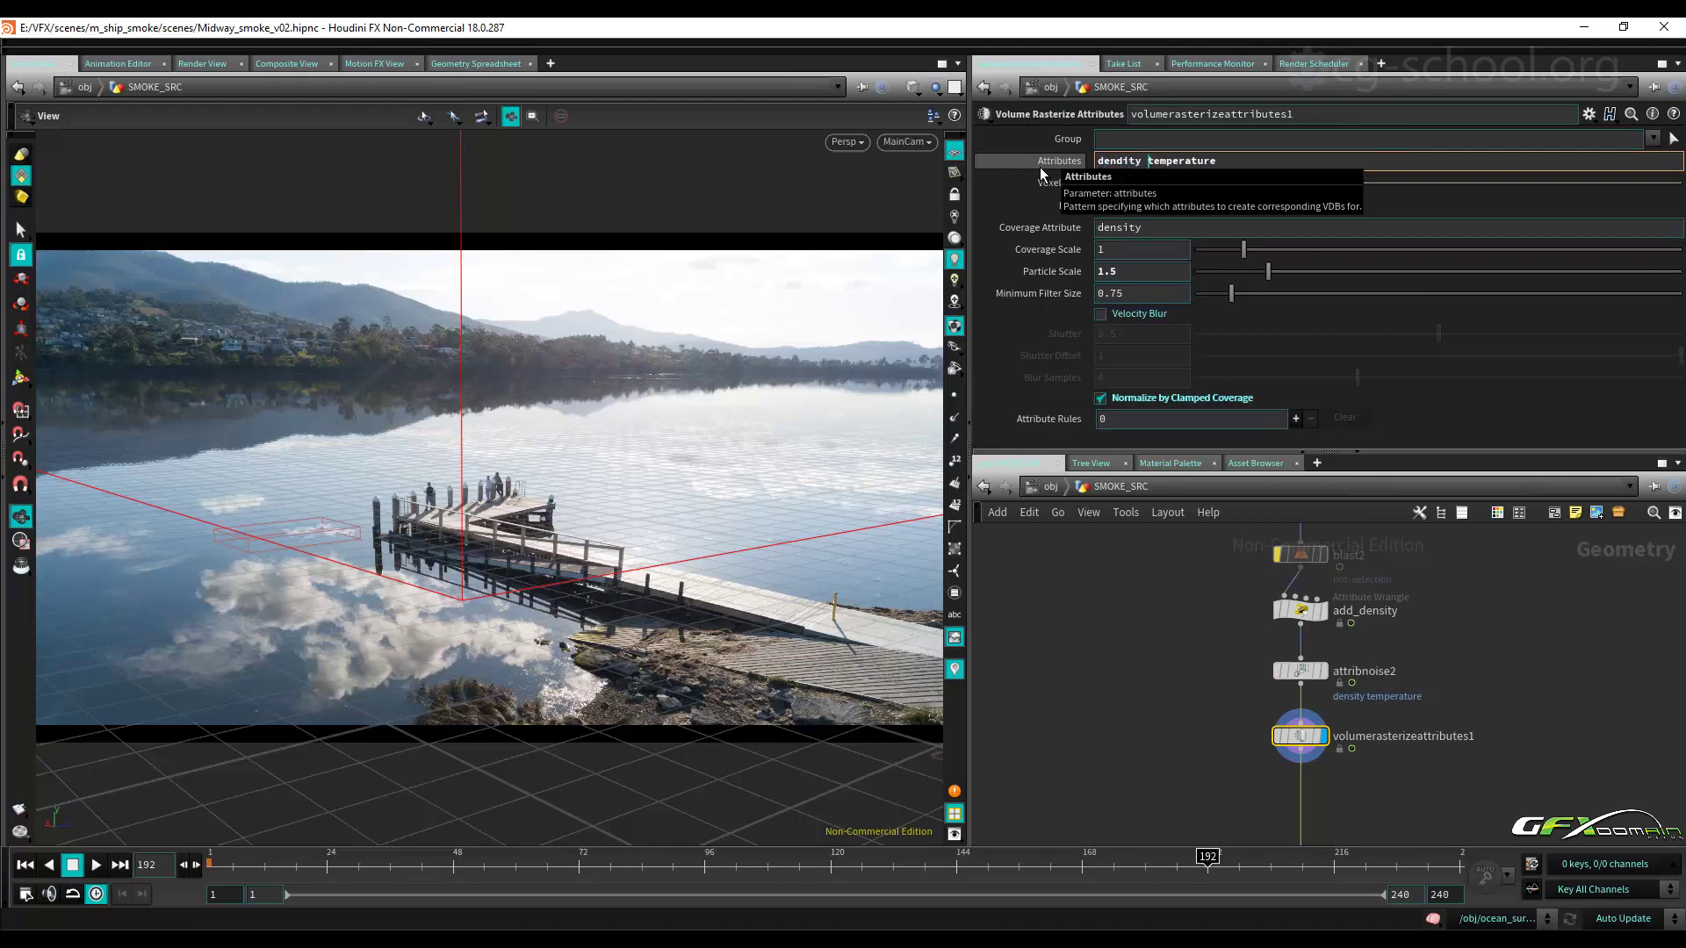
pyautogui.press('Return')
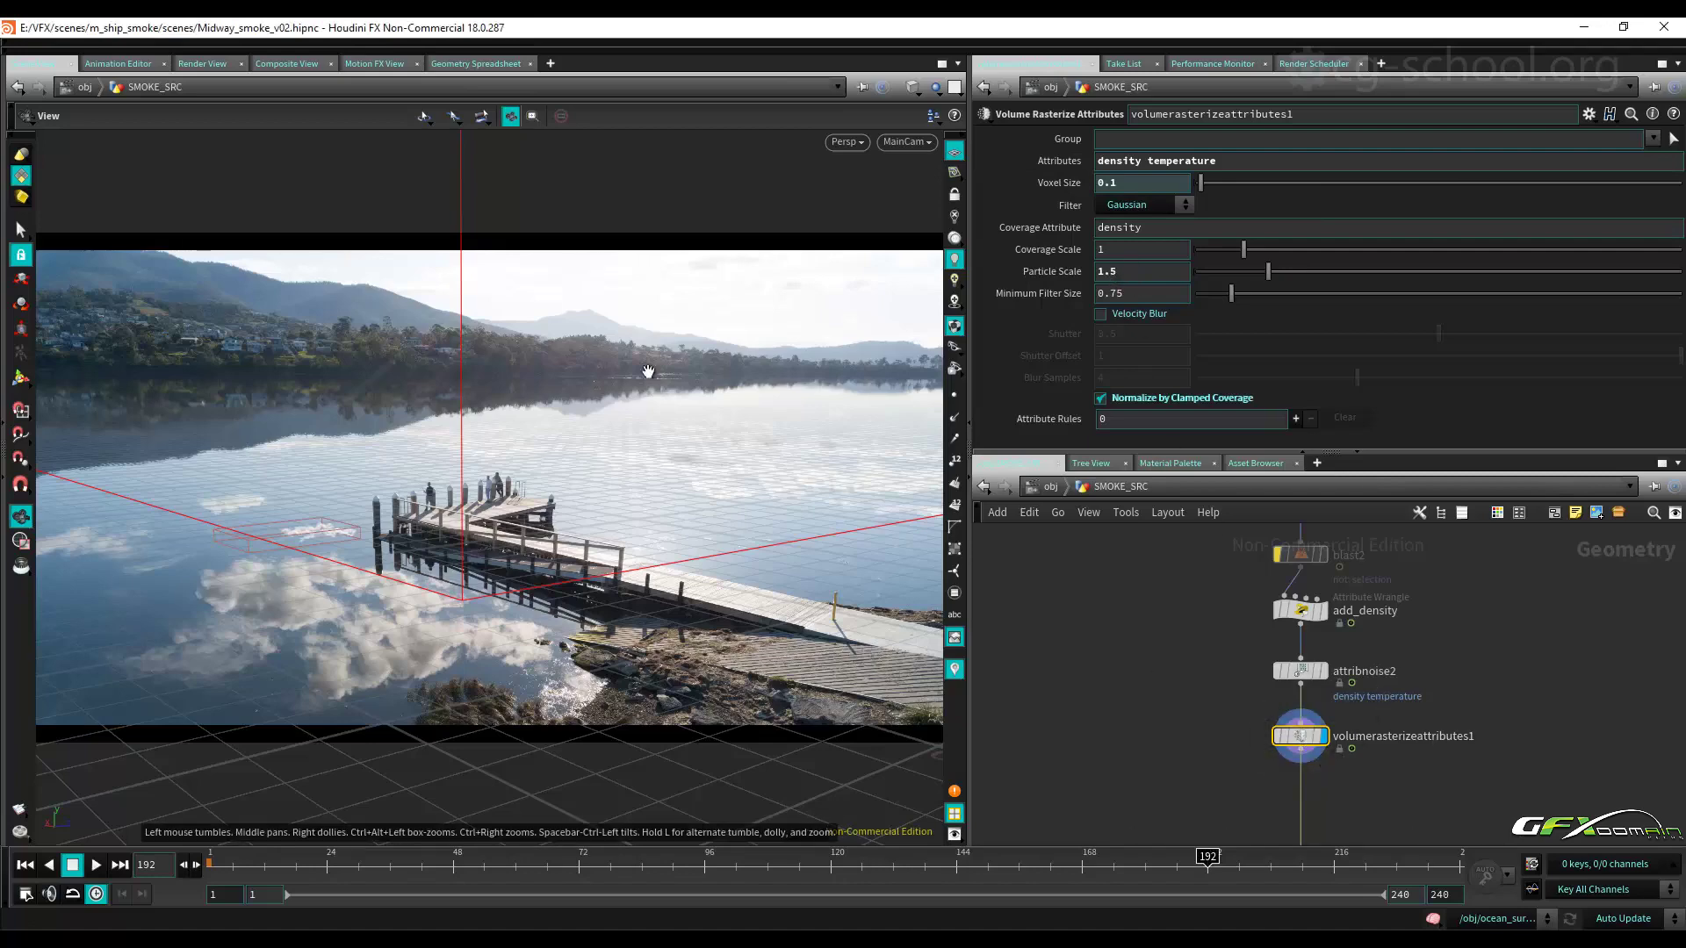
# Insert a Transform node between volumerasterizeattributes1 and the _FUEL_OUT null.
pyautogui.moveTo(592, 493); pyautogui.dragTo(507, 523)
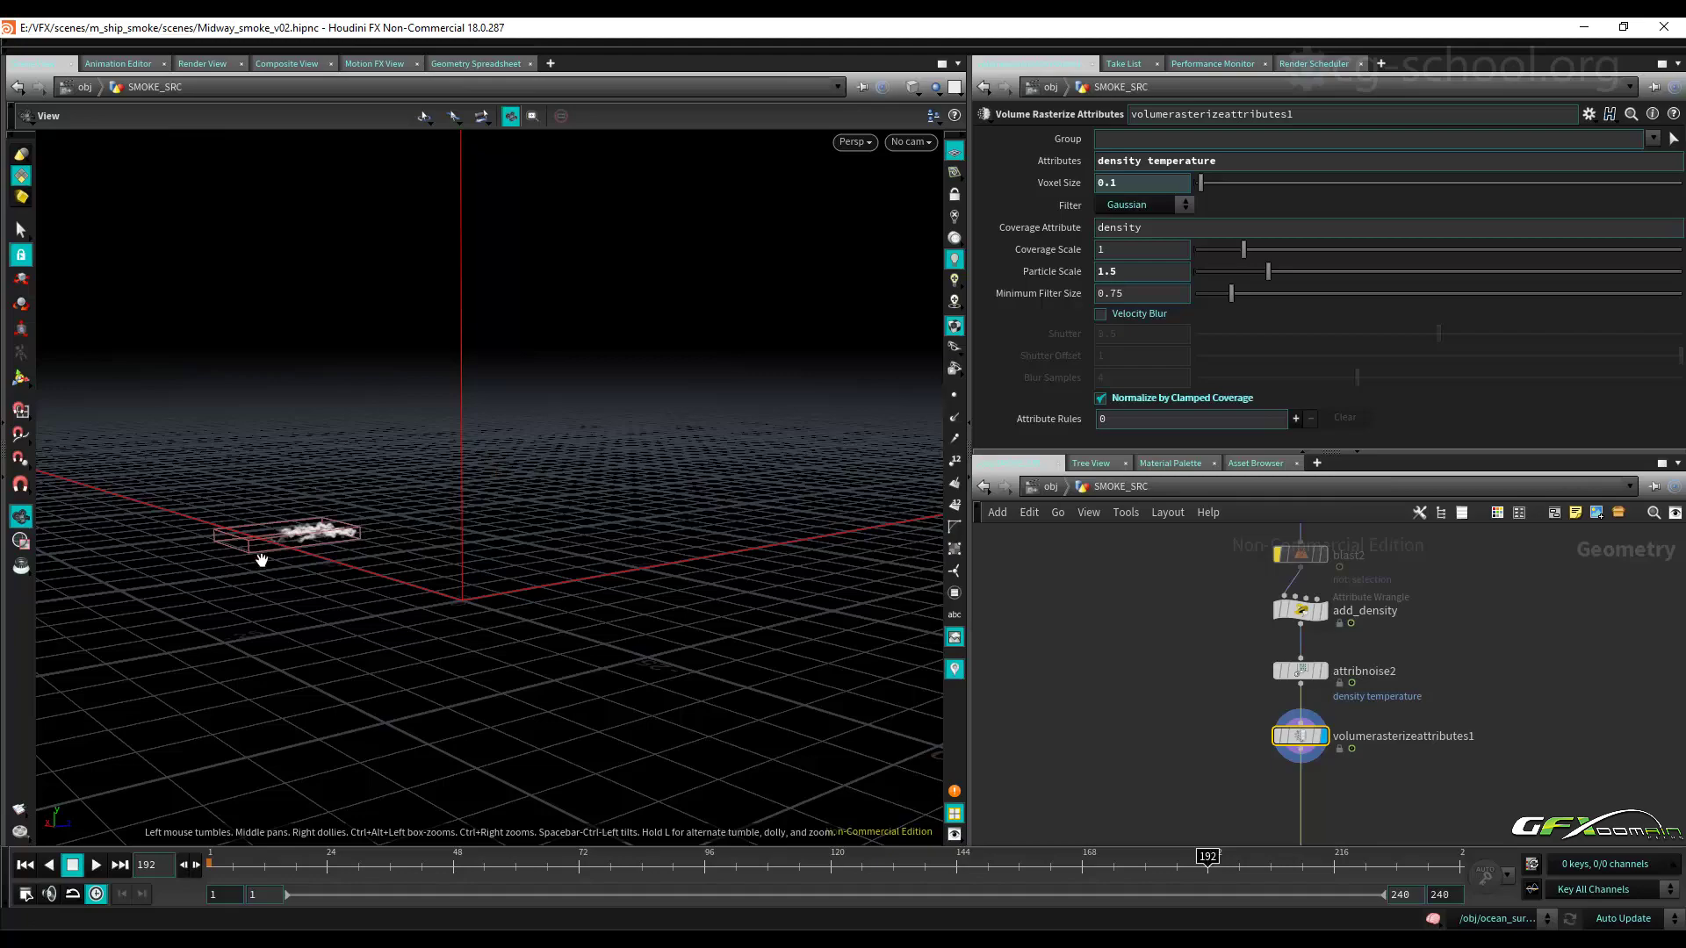
pyautogui.moveTo(272, 560)
pyautogui.mouseDown()
pyautogui.moveTo(350, 606)
pyautogui.moveTo(365, 670)
pyautogui.moveTo(296, 600)
pyautogui.moveTo(289, 555)
pyautogui.mouseUp()
pyautogui.press('Tab')
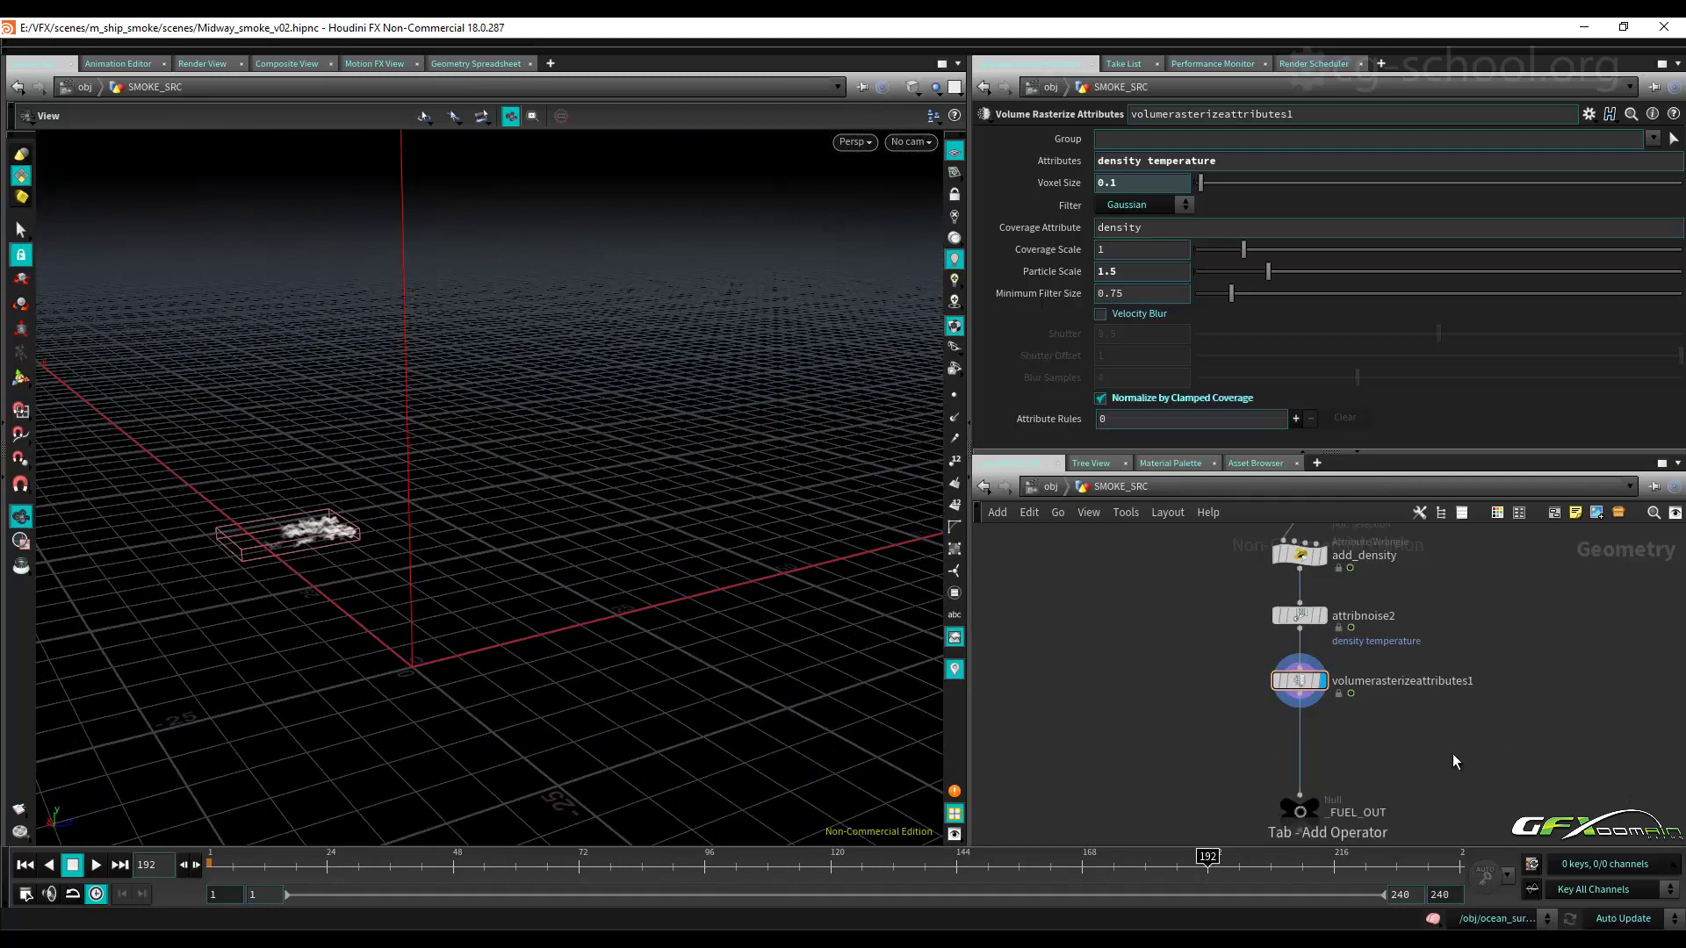
pyautogui.write('atr')
pyautogui.press('BackSpace')
pyautogui.press('BackSpace')
pyautogui.press('BackSpace')
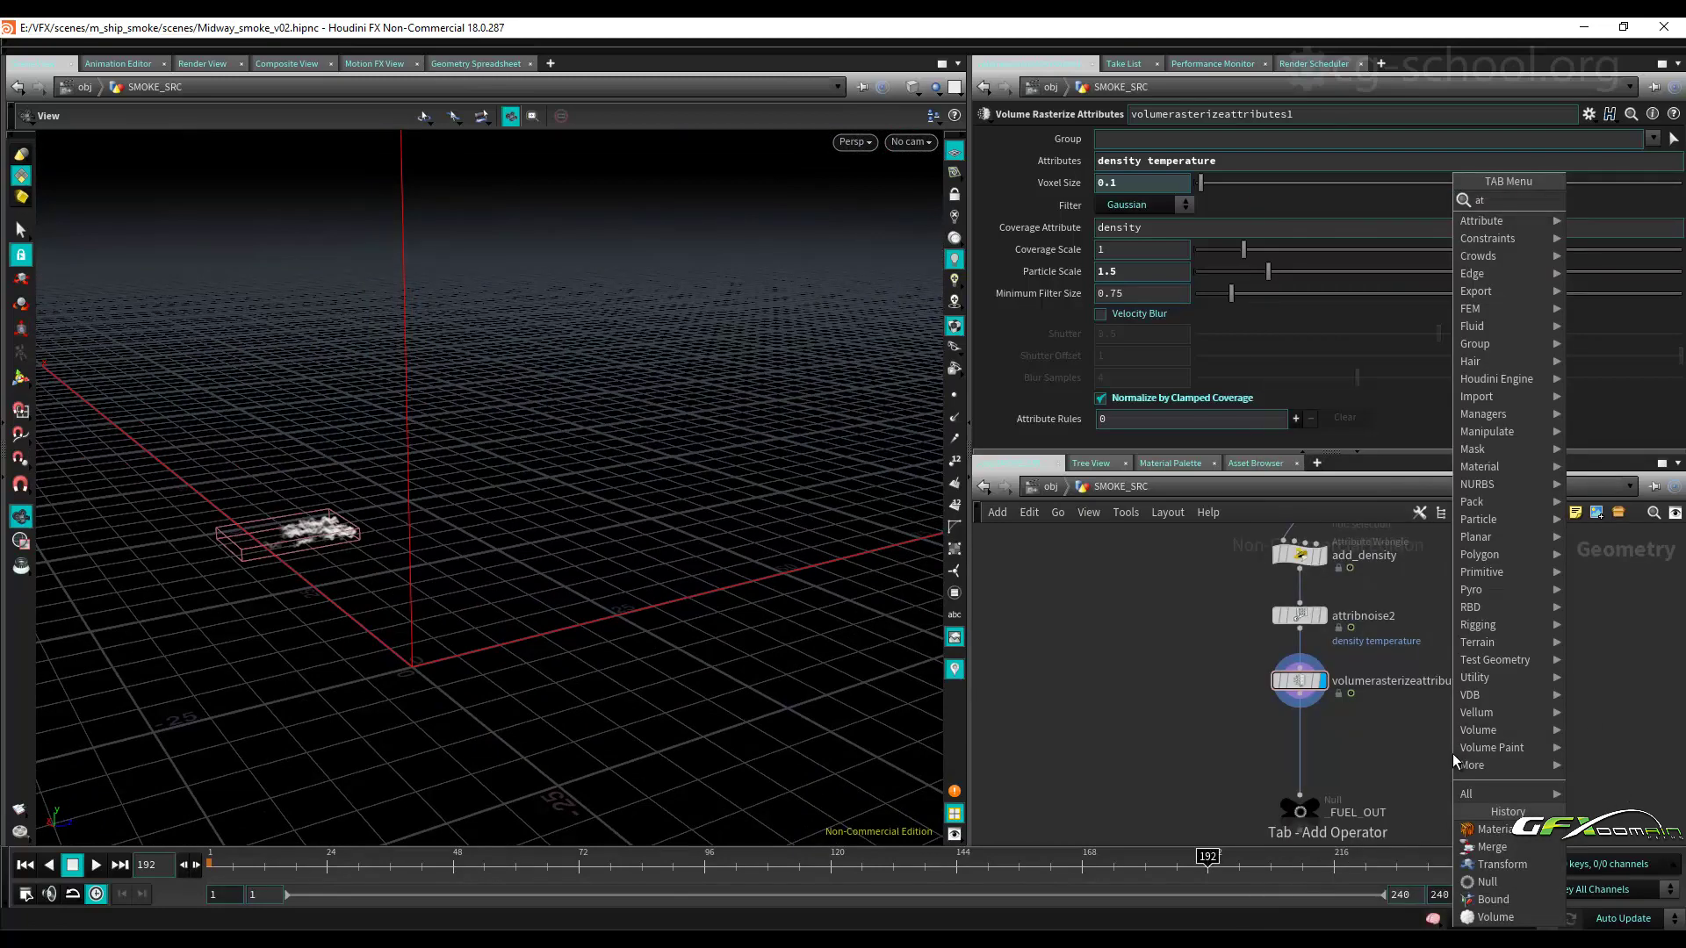
pyautogui.write('tran')
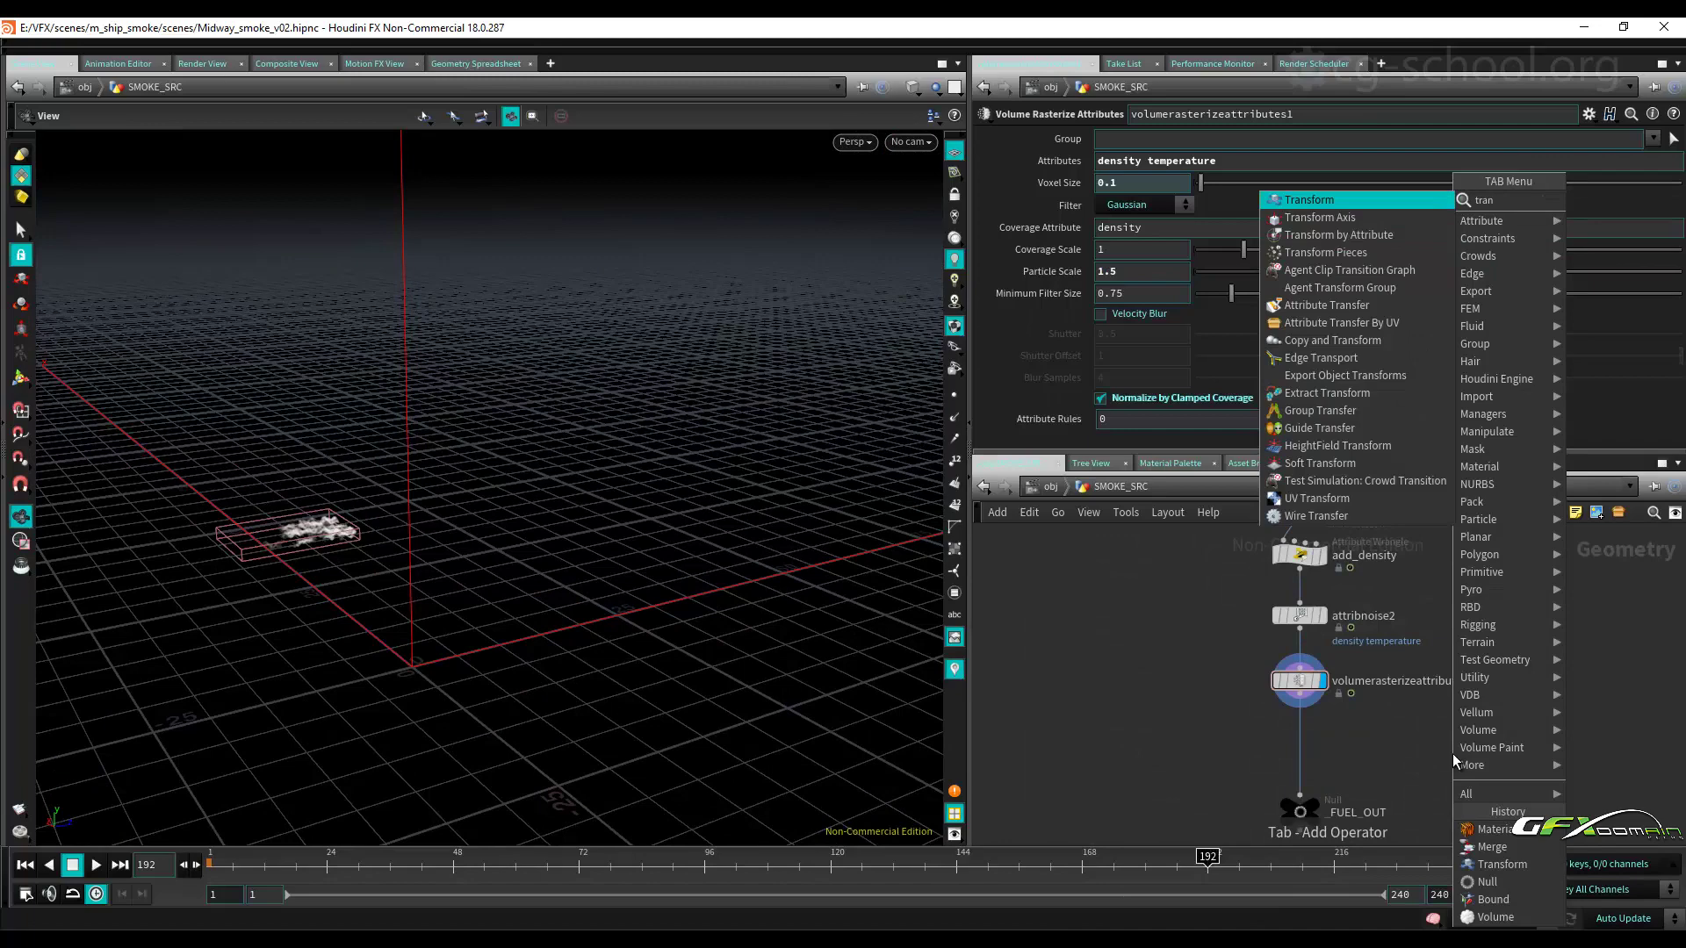
pyautogui.click(1360, 202)
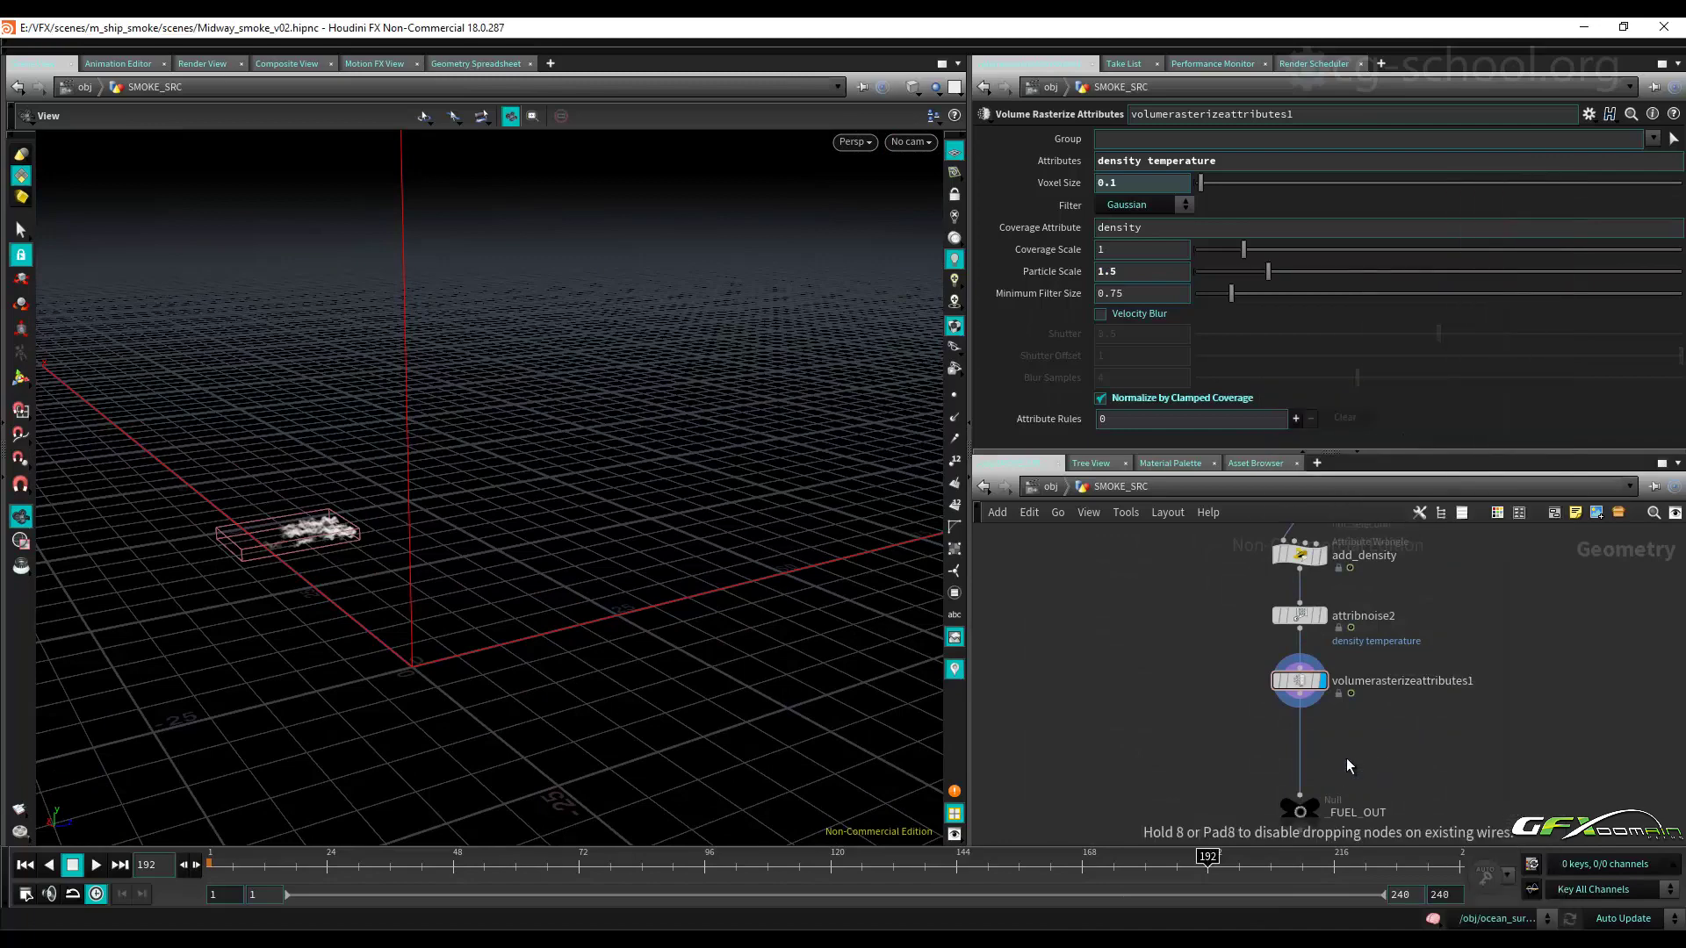
pyautogui.click(1345, 751)
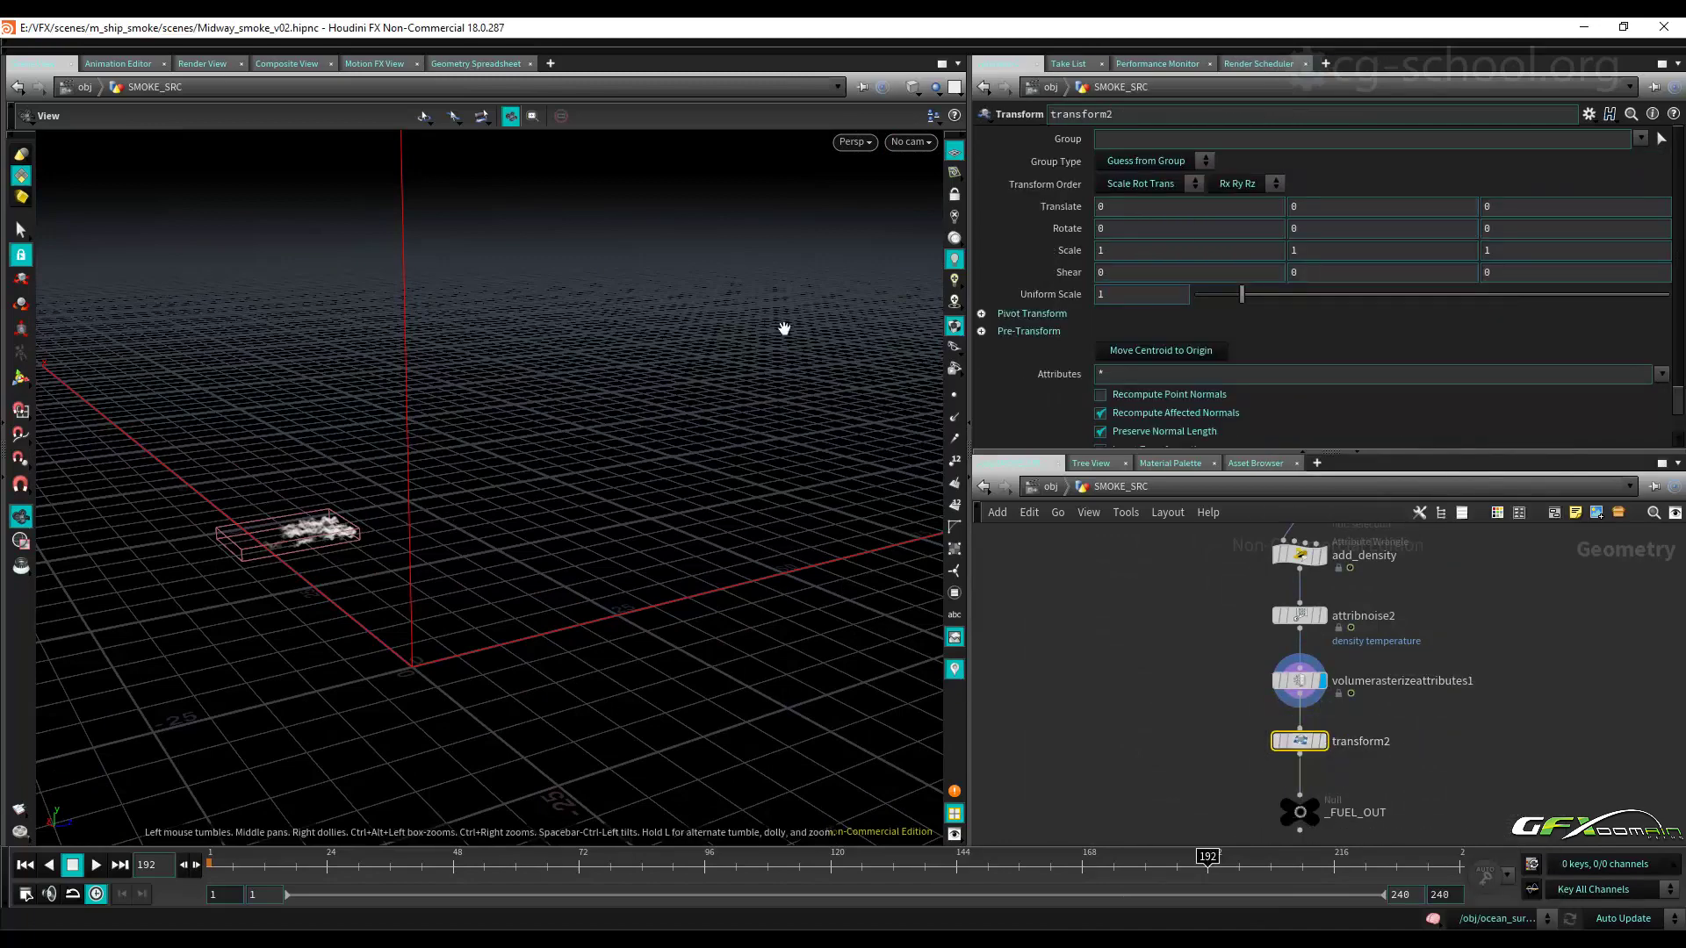
# Display transform2 and set its Z translation to -25 to shift the rasterized smoke source.
pyautogui.click(911, 143)
pyautogui.click(927, 230)
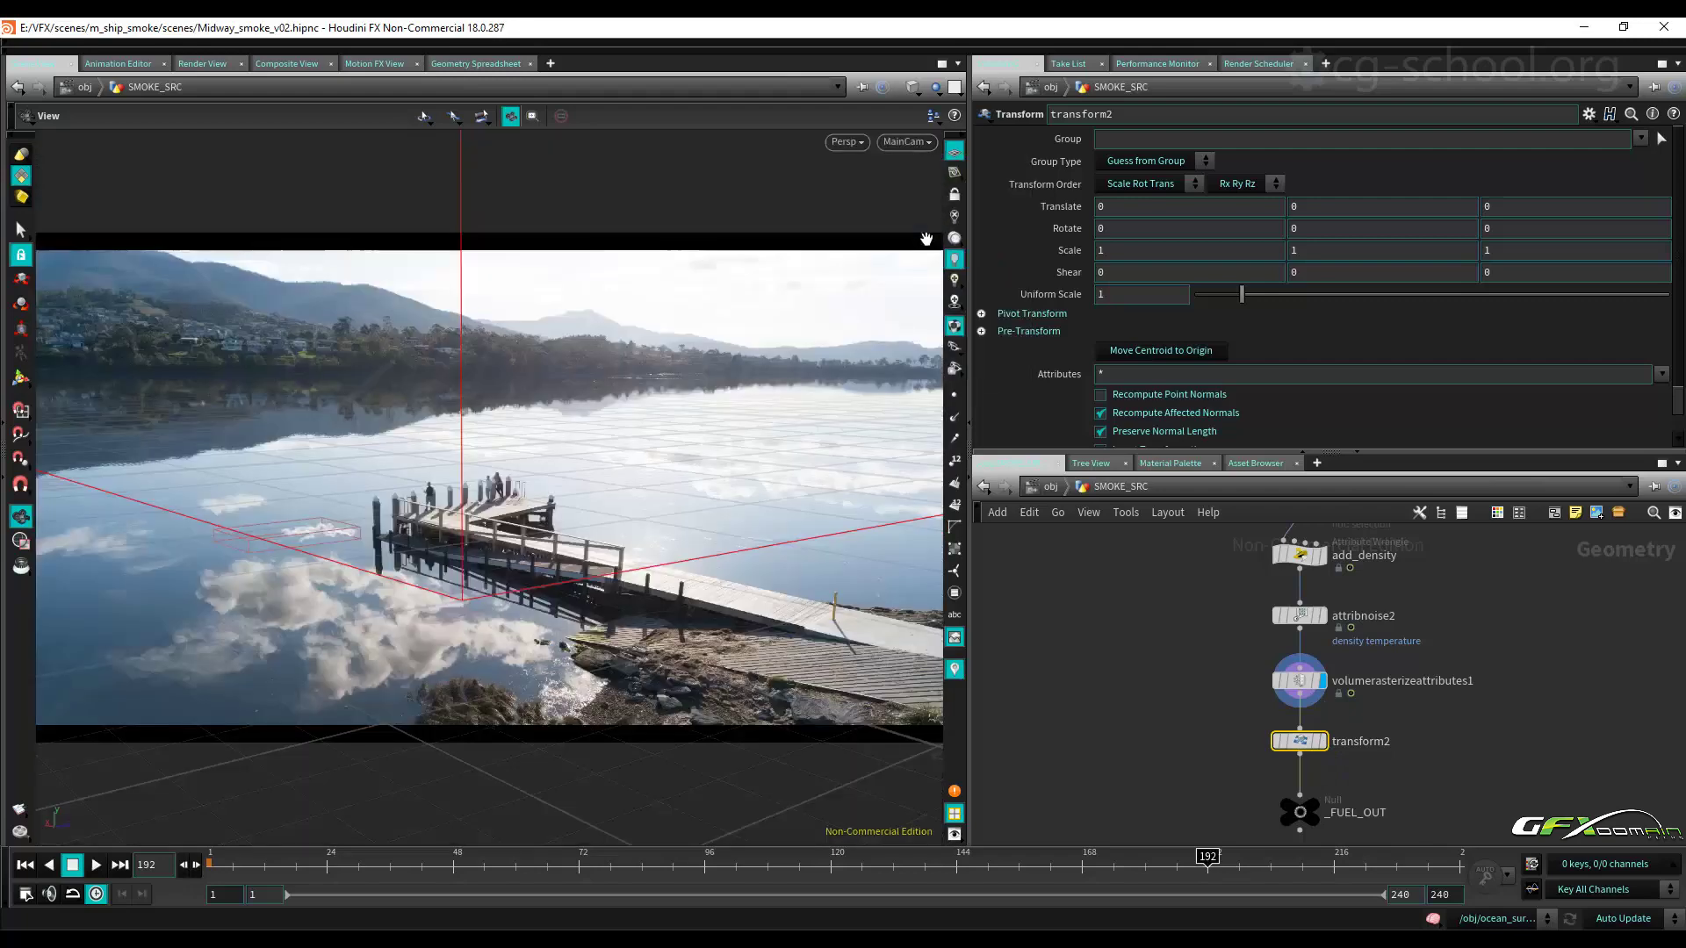
pyautogui.click(700, 444)
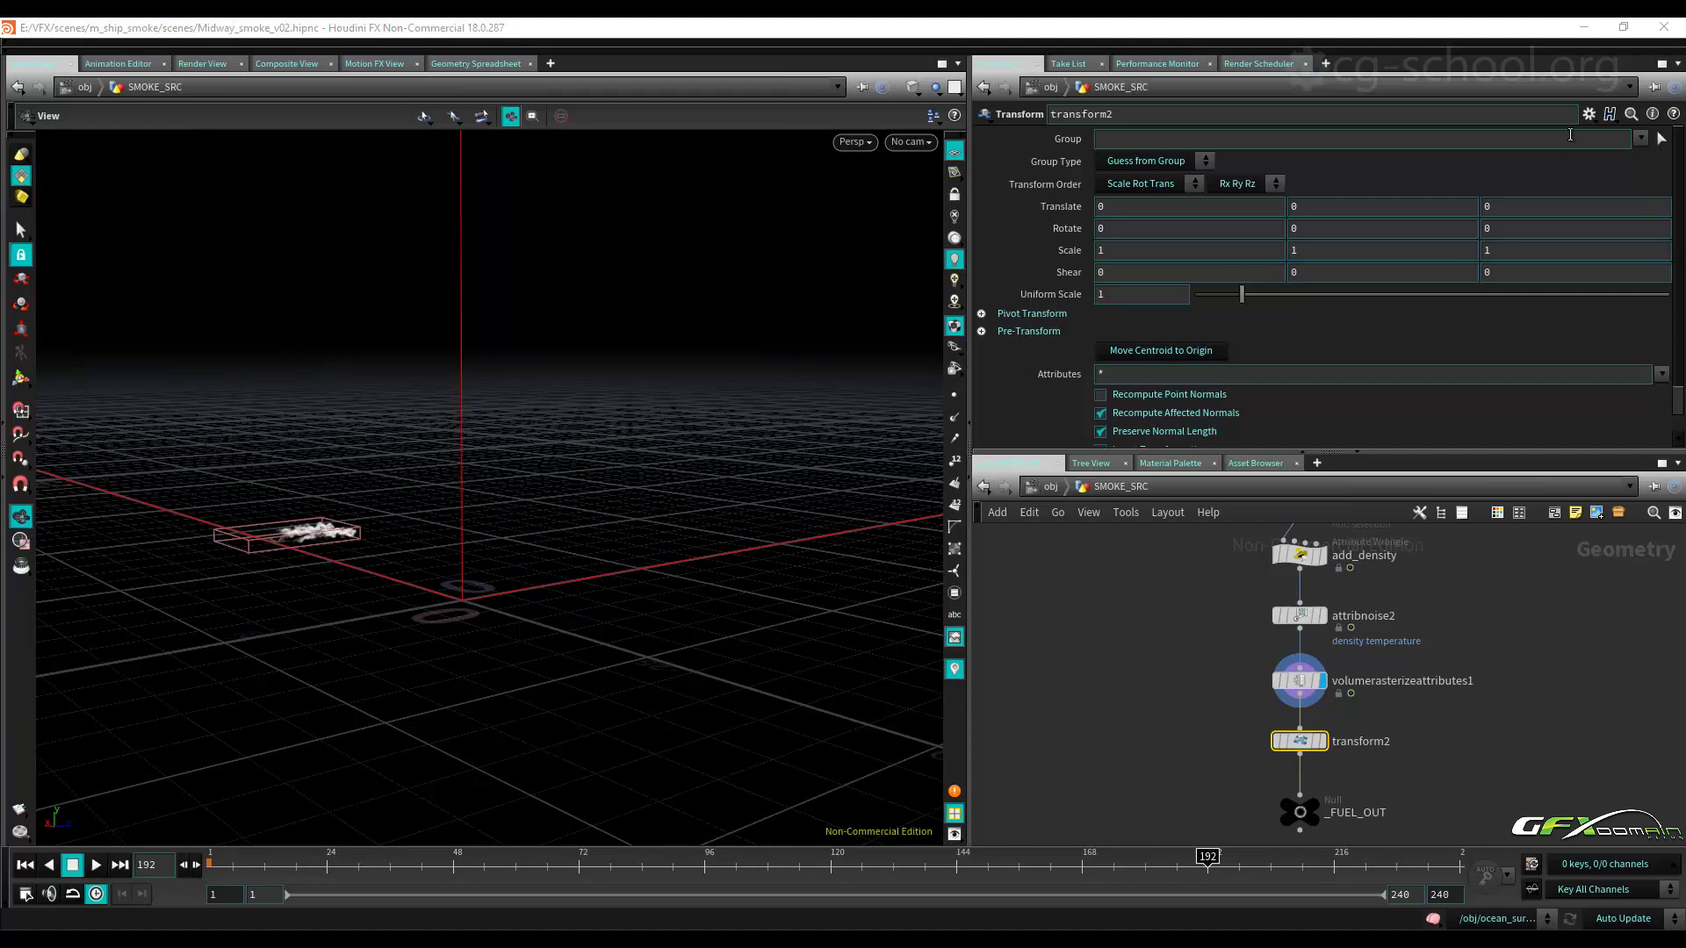
pyautogui.moveTo(1529, 208); pyautogui.dragTo(1381, 181, button='middle')
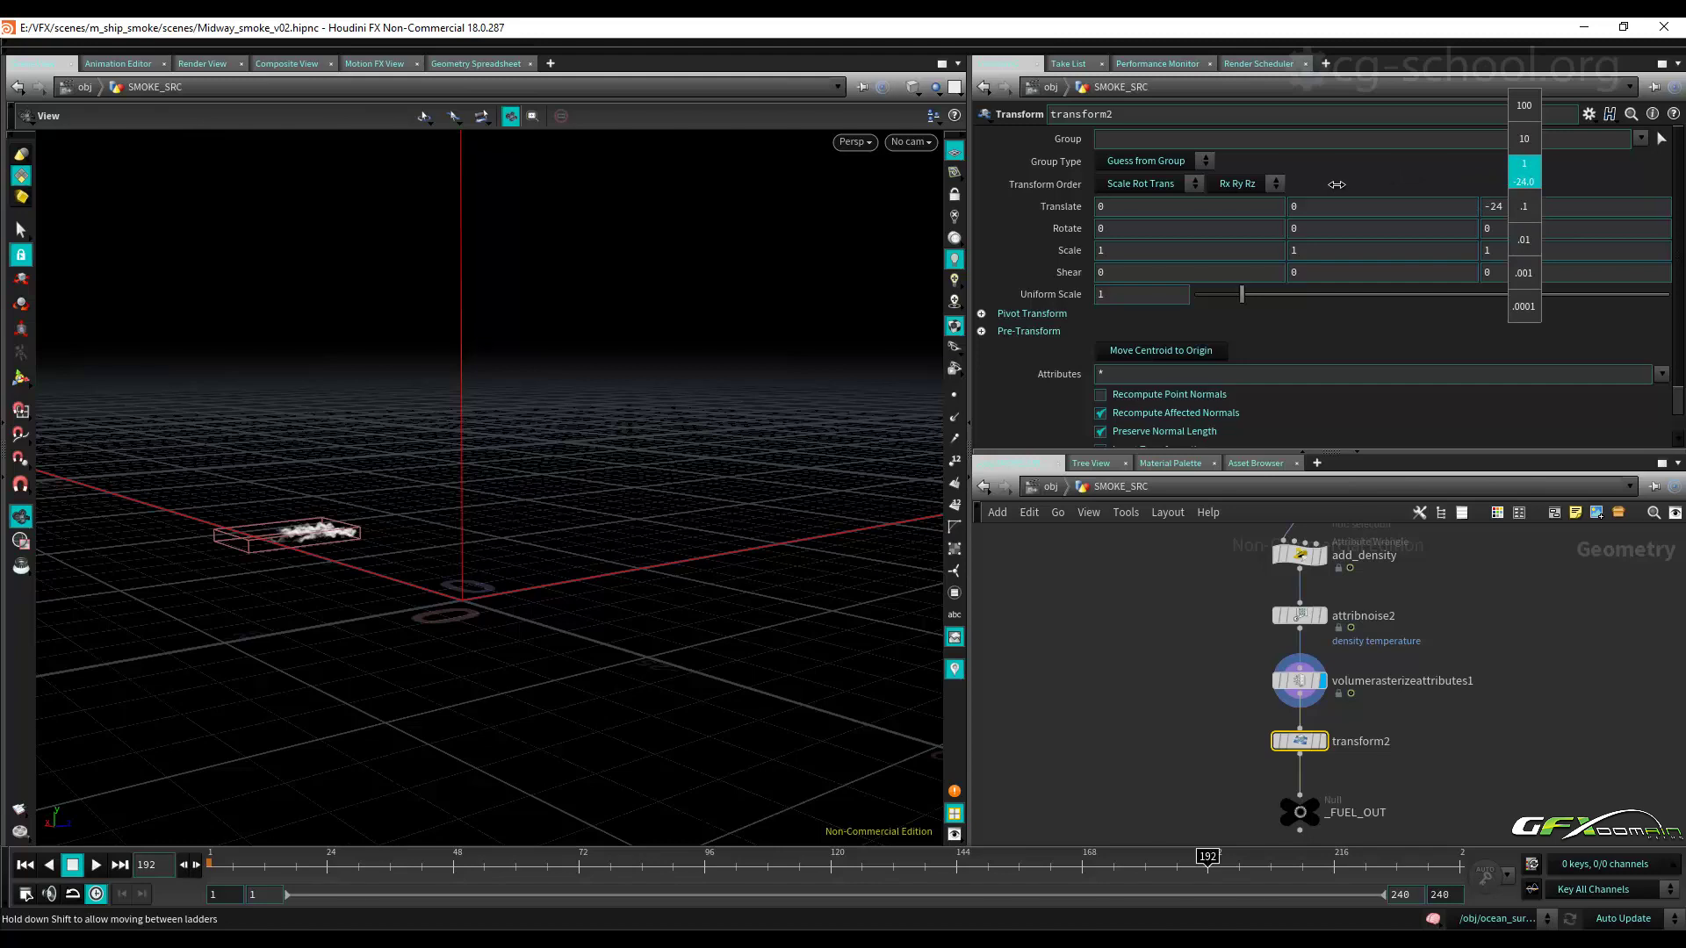
pyautogui.moveTo(1350, 191); pyautogui.dragTo(1350, 191, button='middle')
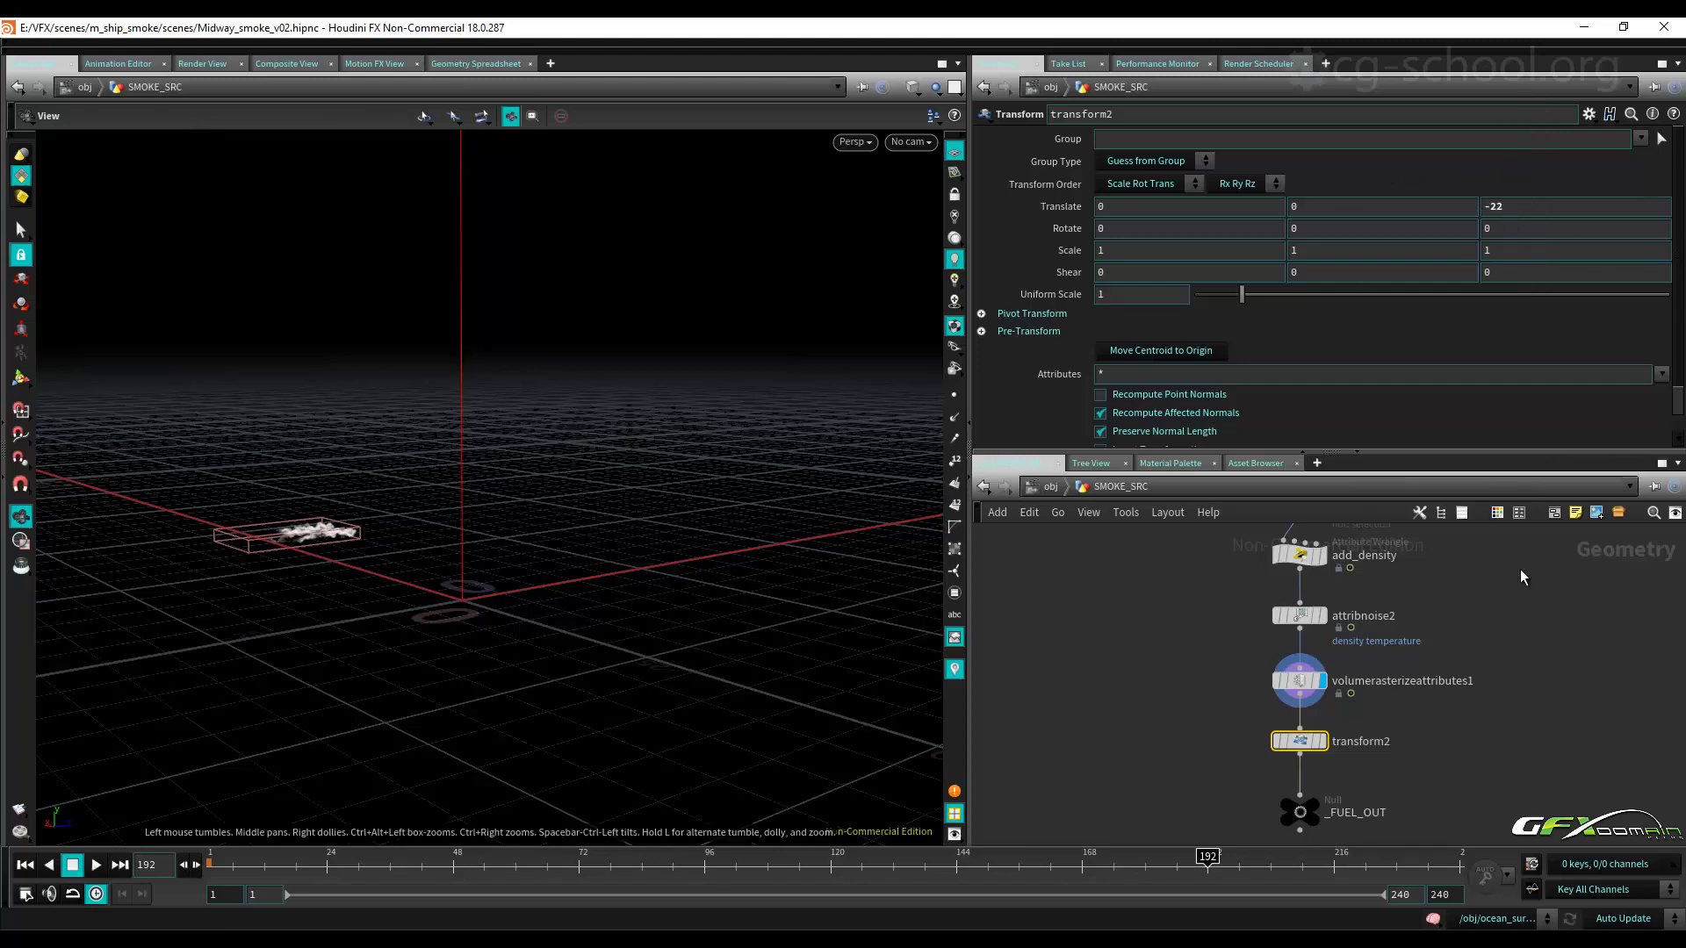
pyautogui.click(1322, 741)
pyautogui.click(1569, 202)
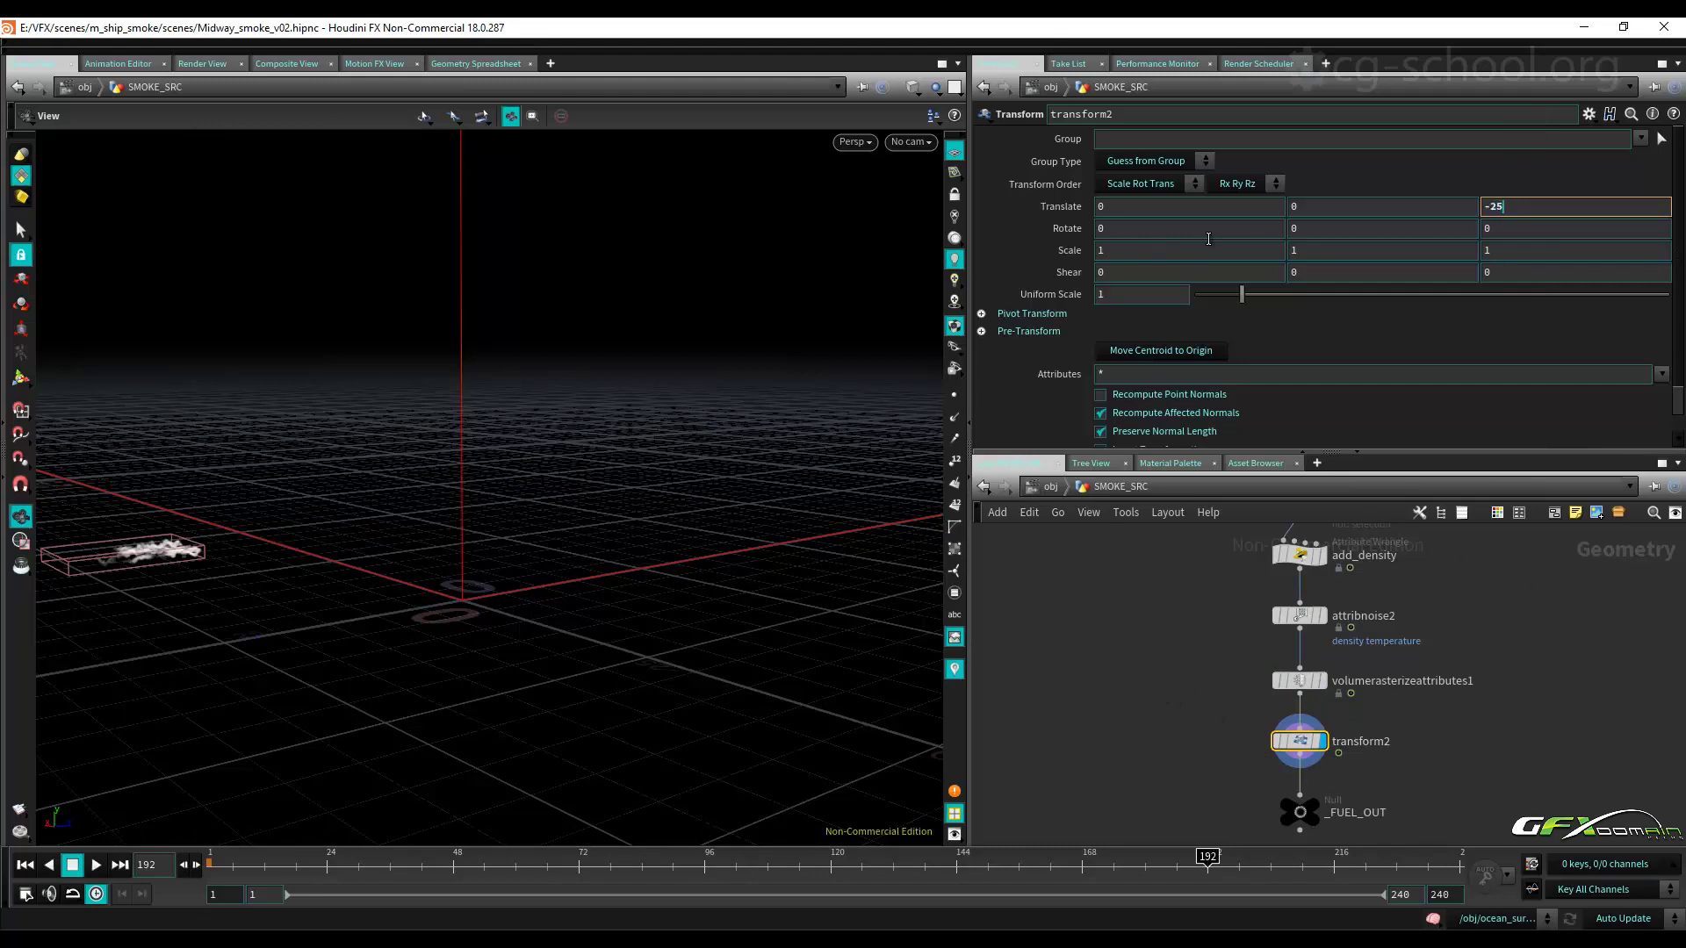
pyautogui.press('Return')
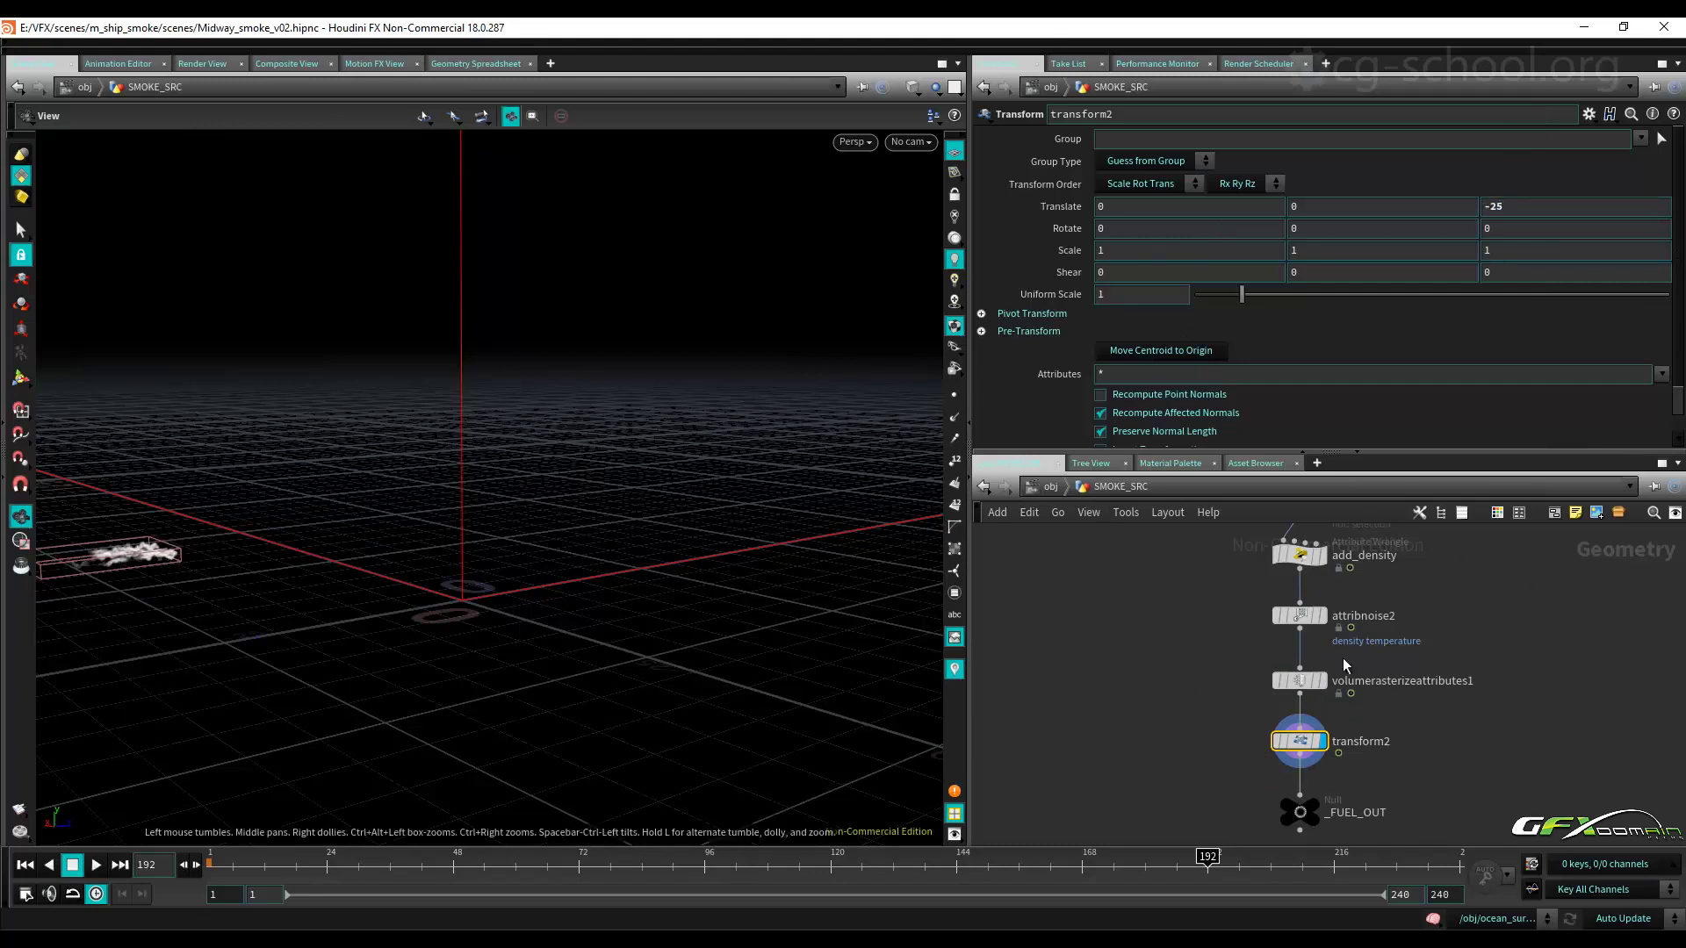
# Try an X offset of 32 for the noise pattern on attribnoise1.
pyautogui.moveTo(1422, 634); pyautogui.dragTo(1433, 668, button='middle')
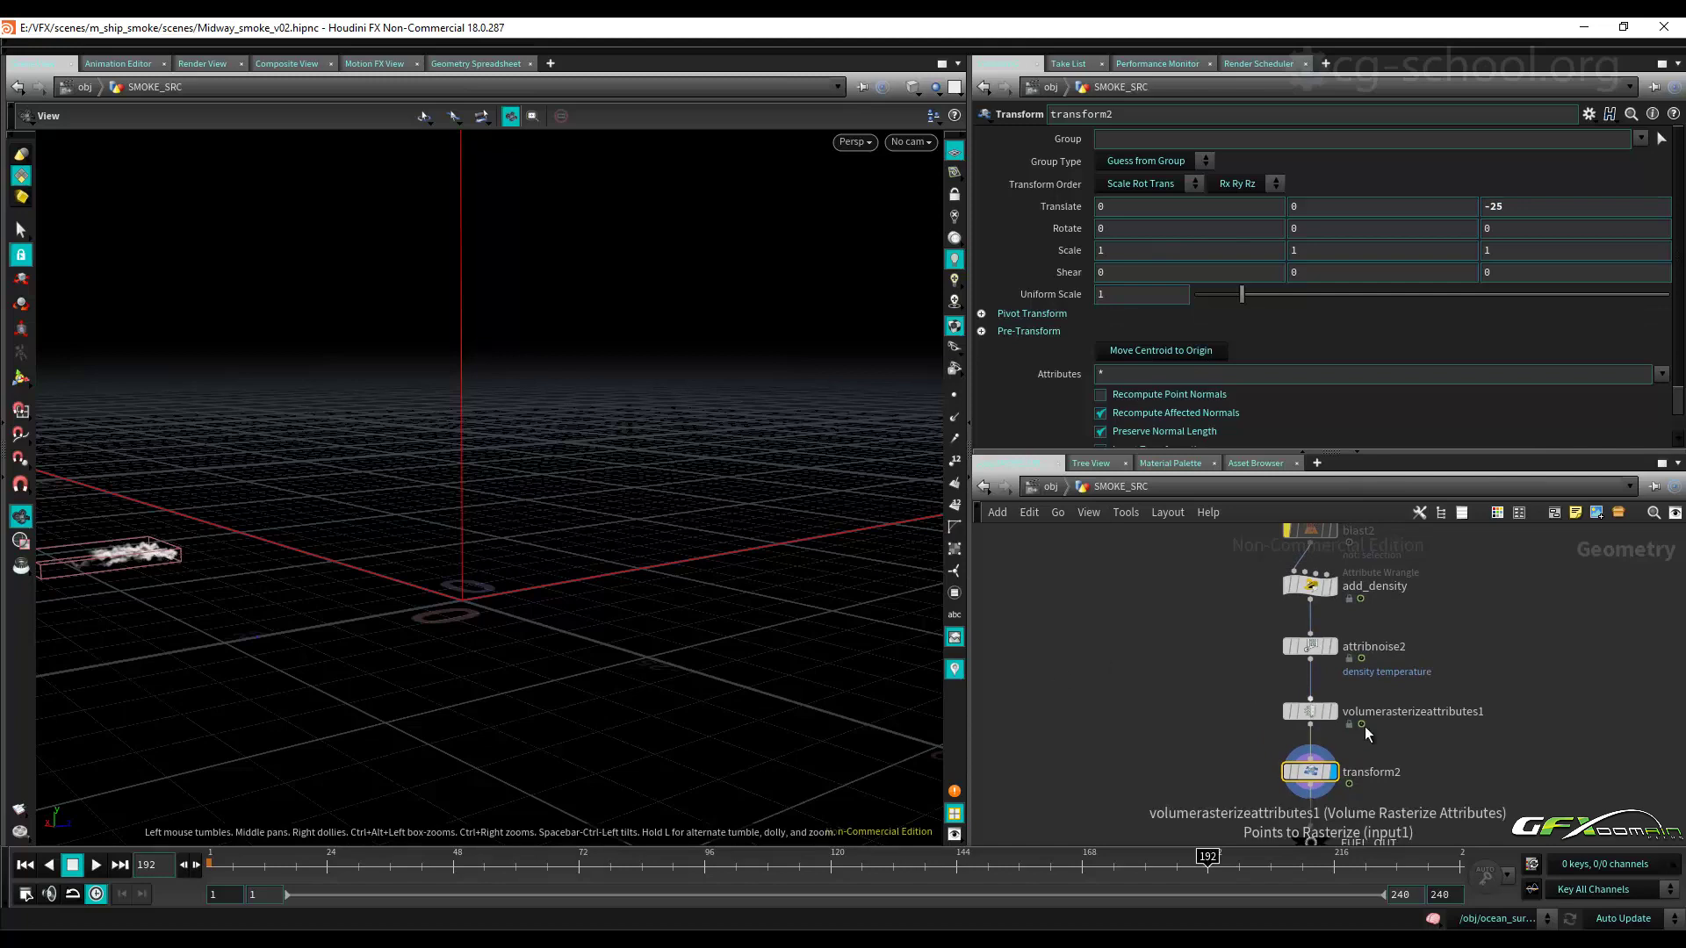
pyautogui.scroll(-2, 1512, 667)
pyautogui.scroll(-1, 1509, 740)
pyautogui.moveTo(1479, 641); pyautogui.dragTo(1479, 802, button='middle')
pyautogui.moveTo(1421, 636); pyautogui.dragTo(1358, 593, button='middle')
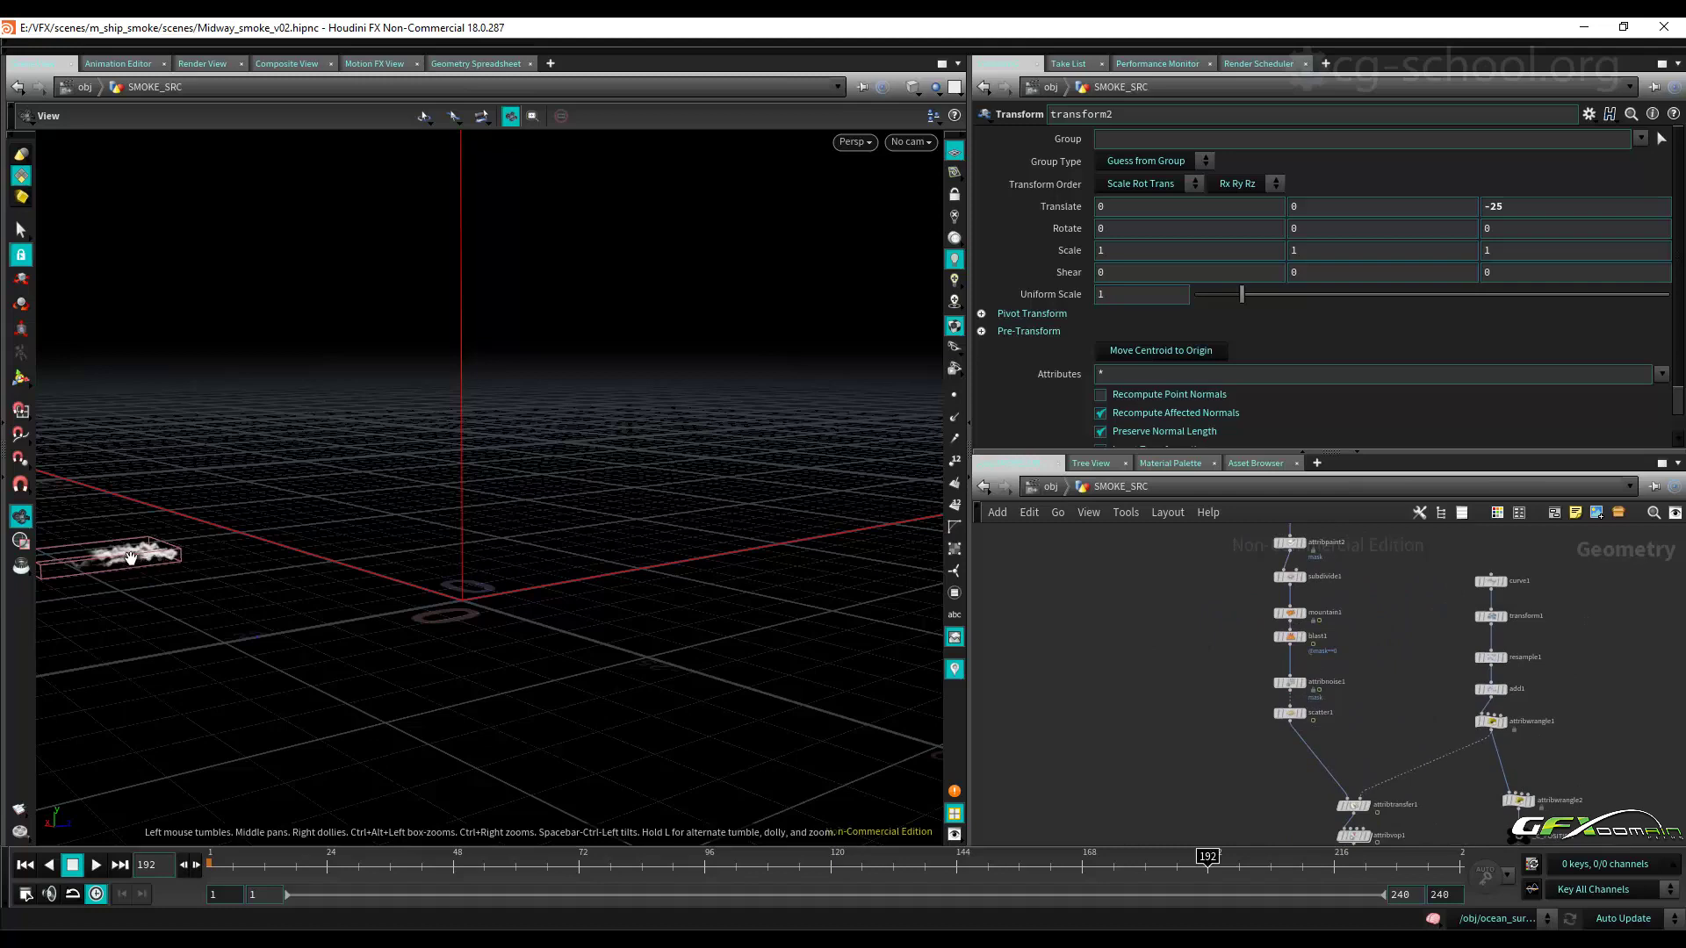
pyautogui.scroll(4, 1337, 707)
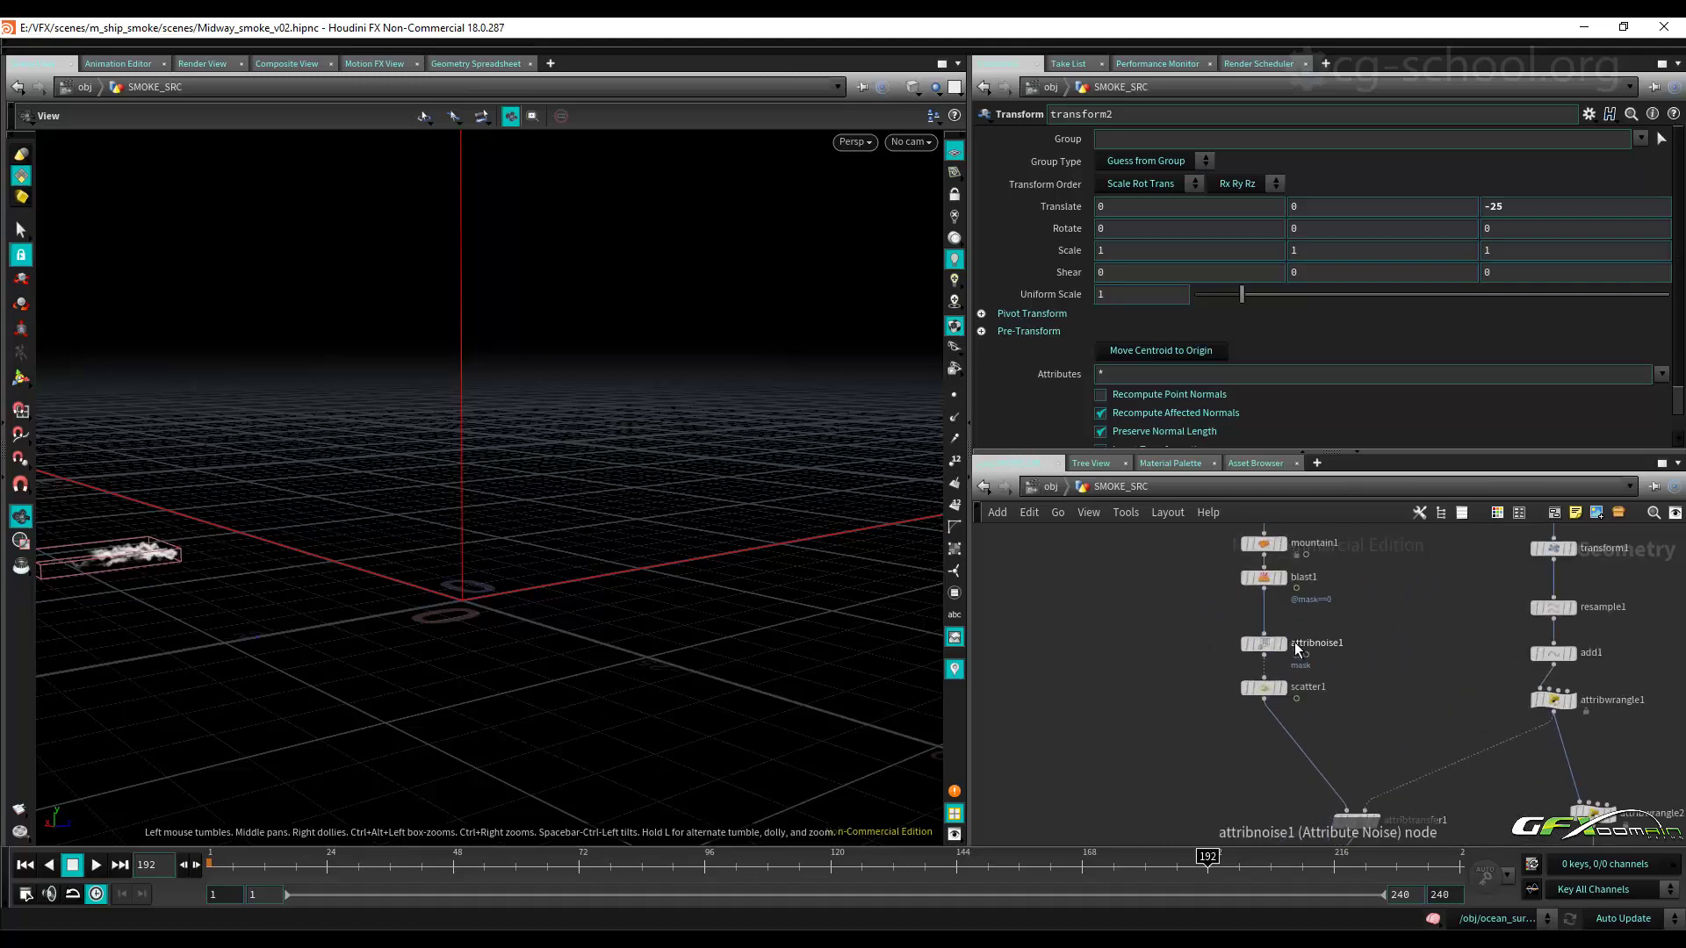
pyautogui.click(1268, 644)
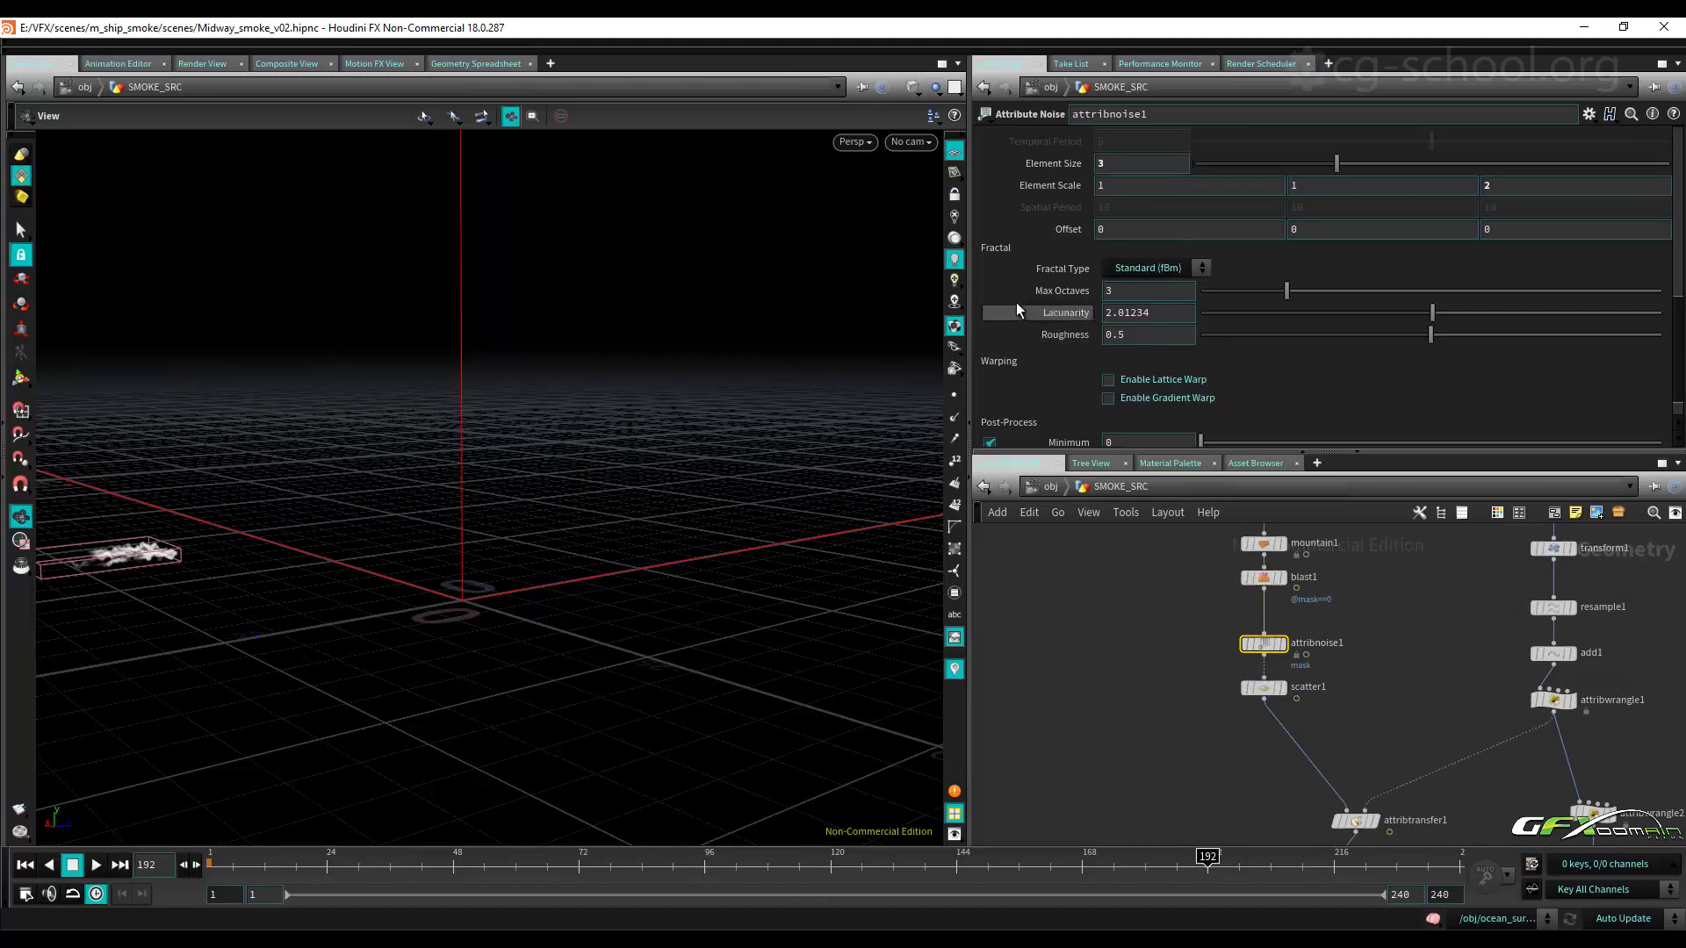
pyautogui.scroll(4, 1021, 312)
pyautogui.moveTo(1204, 376); pyautogui.dragTo(1462, 337, button='middle')
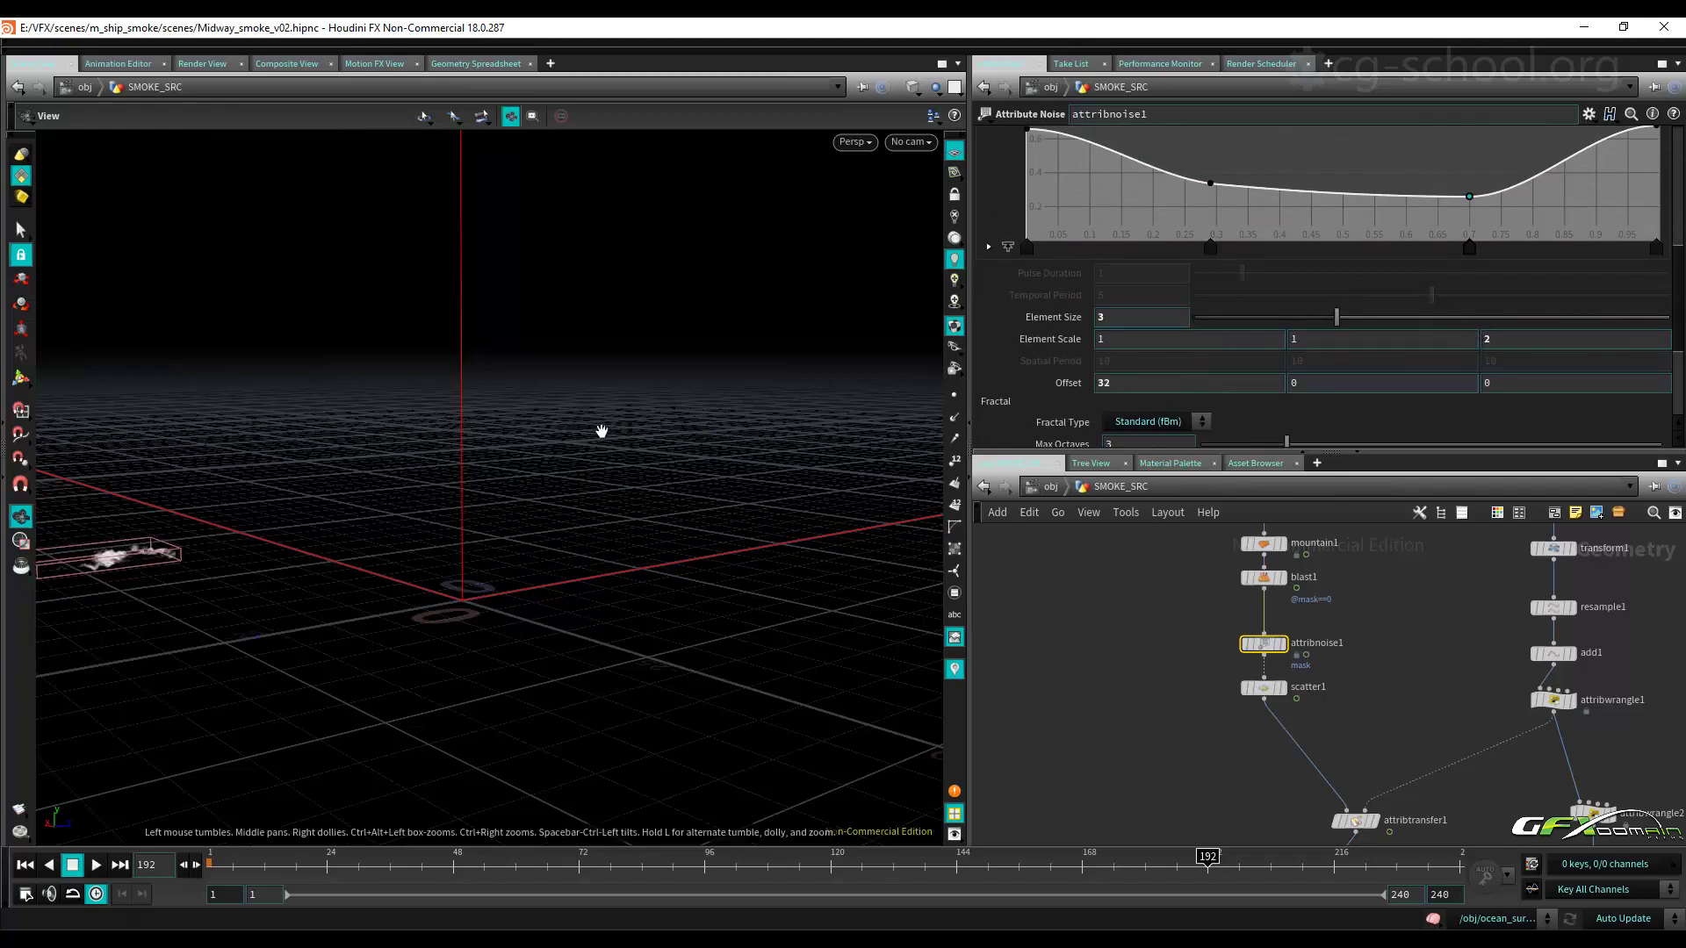
pyautogui.hotkey('ctrl', 'z')
# Rename the _FUEL_OUT null below transform2 to _SMOKE_OUT.
pyautogui.scroll(-2, 1098, 622)
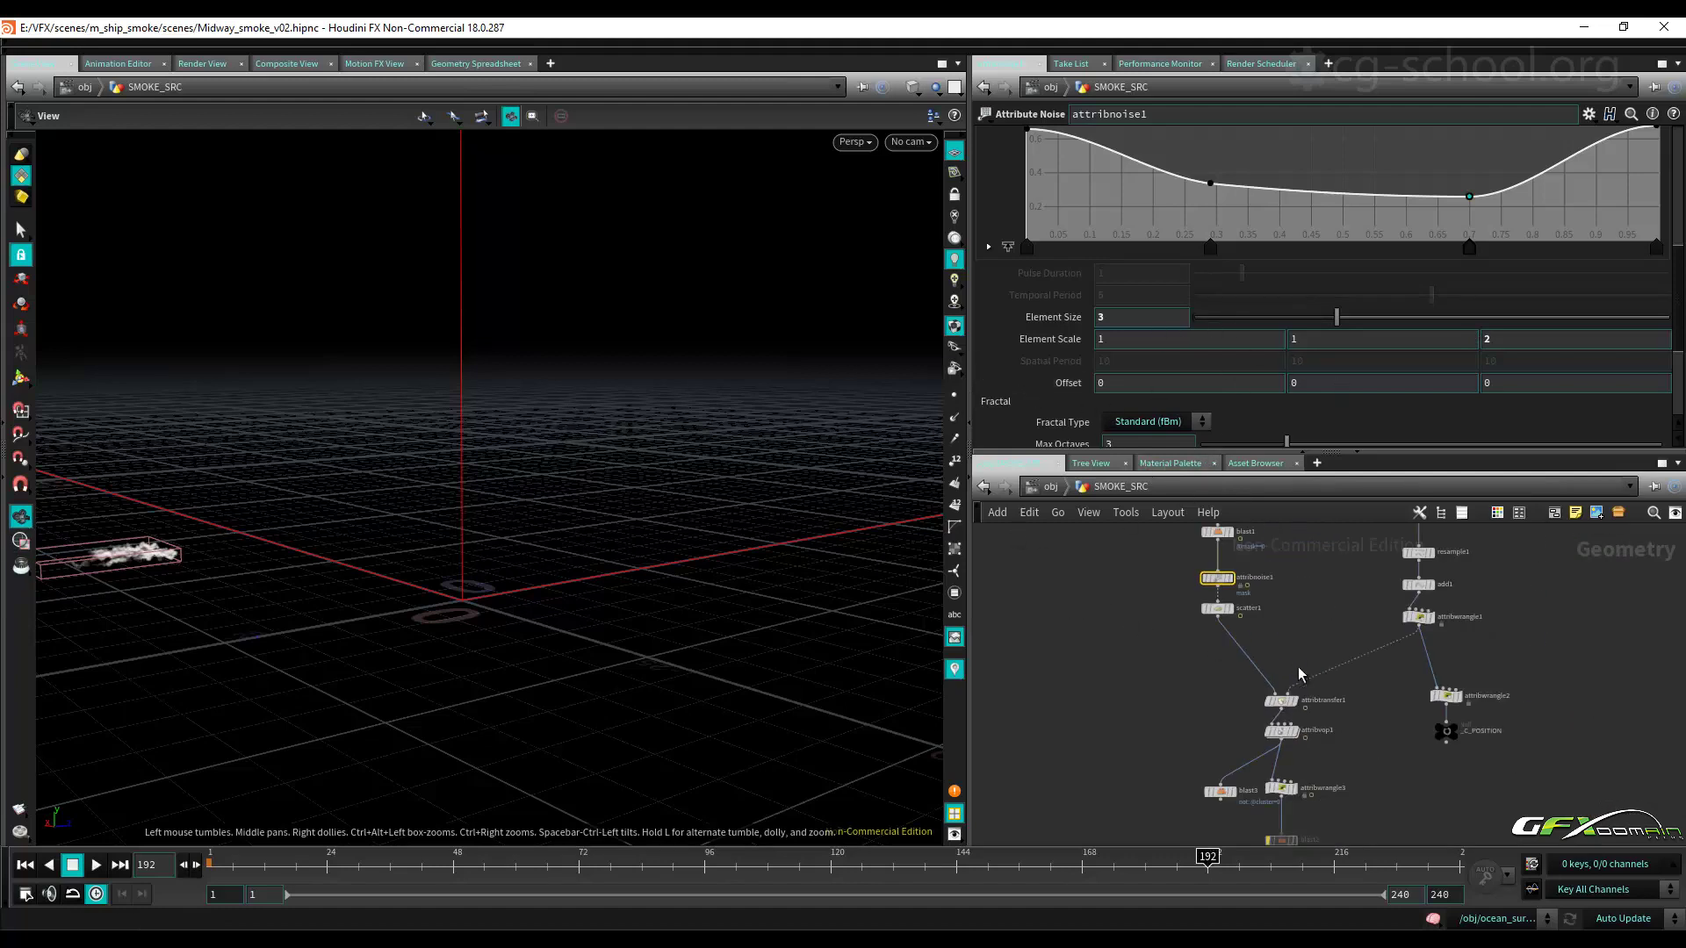
pyautogui.scroll(-3, 1253, 790)
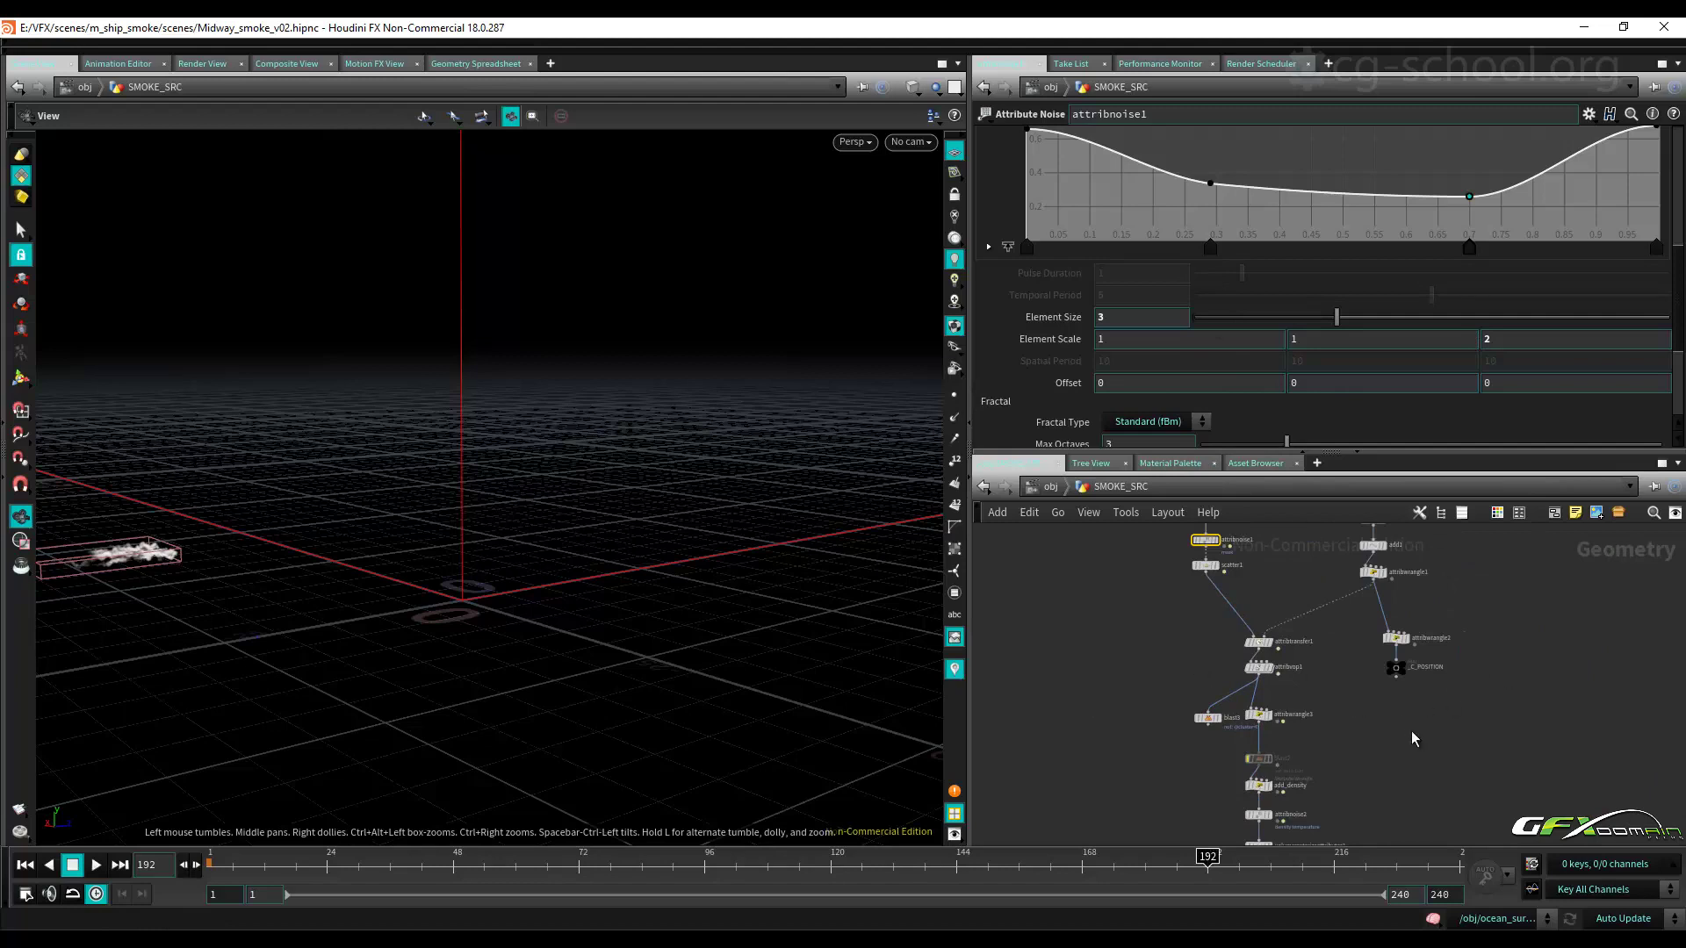
pyautogui.moveTo(1410, 730); pyautogui.dragTo(1394, 697, button='middle')
pyautogui.scroll(-5, 1370, 650)
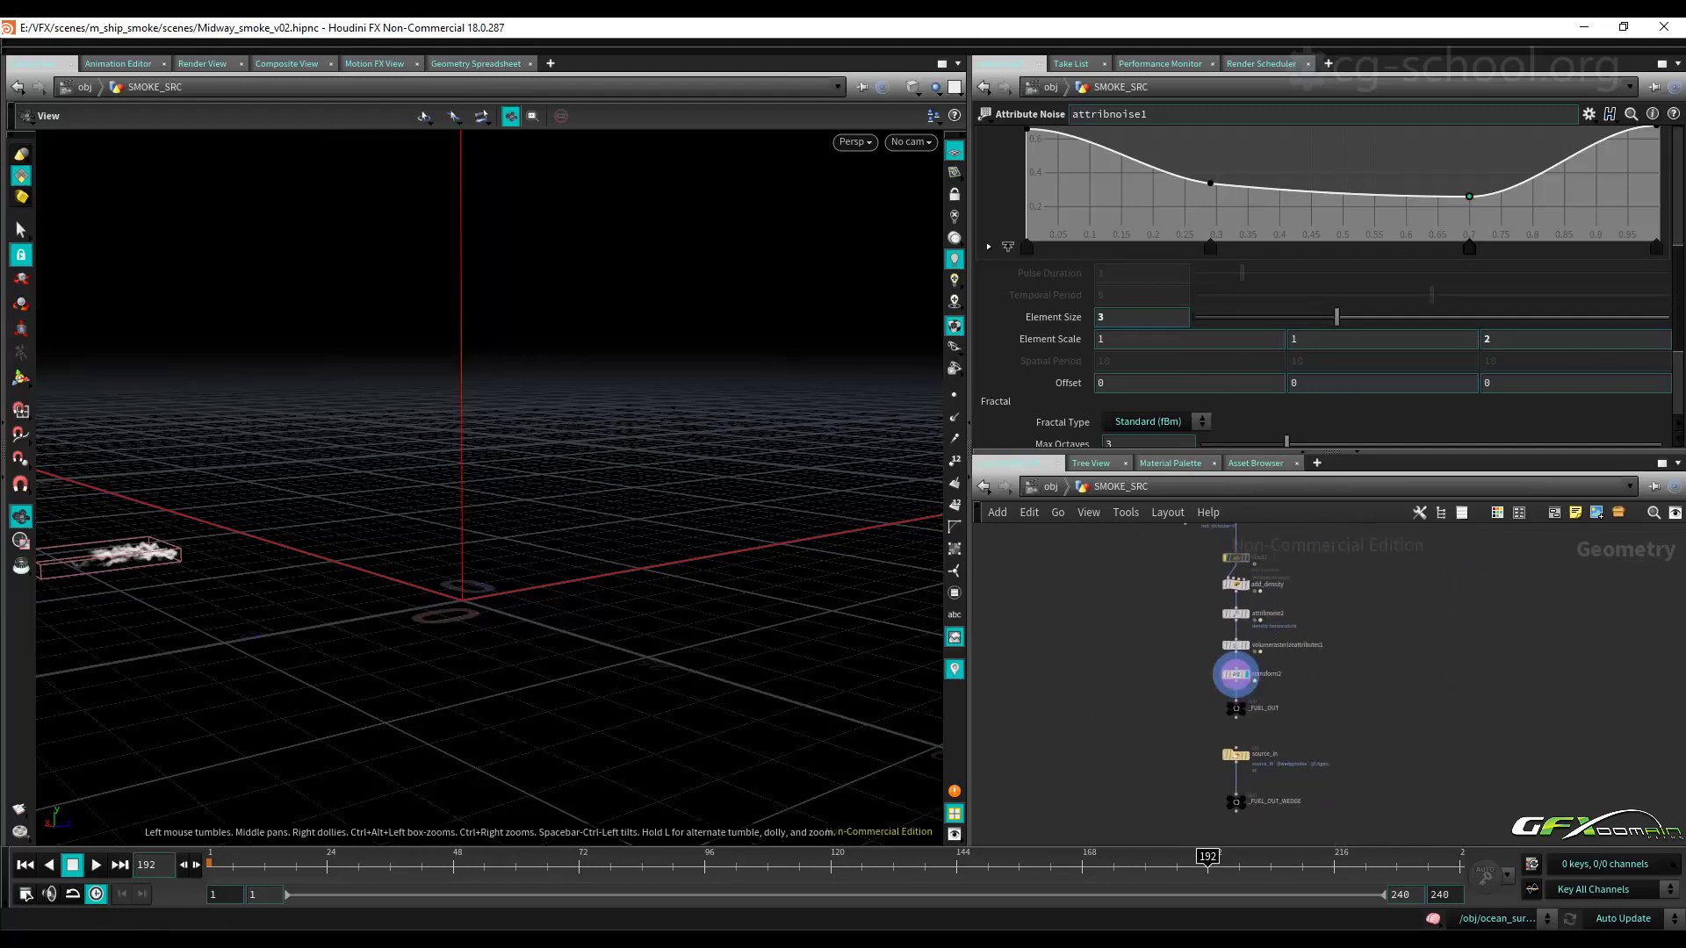
pyautogui.scroll(5, 1262, 671)
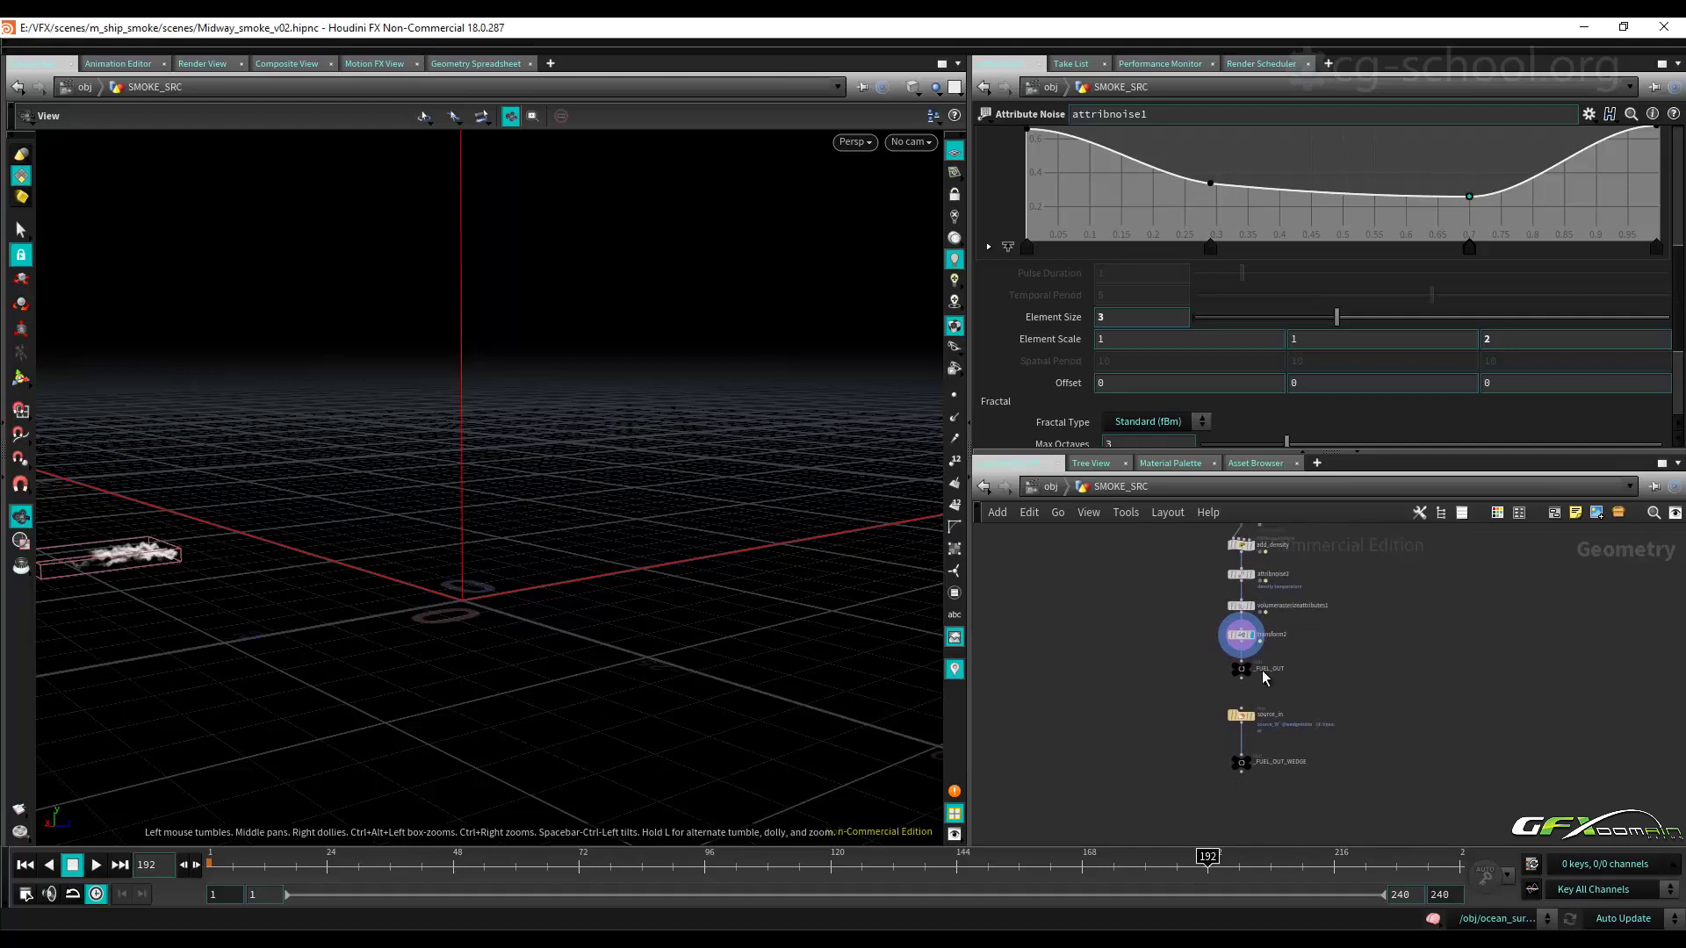
pyautogui.doubleClick(1276, 671)
pyautogui.moveTo(1283, 671); pyautogui.dragTo(1248, 671)
pyautogui.write('SMOKE')
pyautogui.press('Return')
# Rename the _FUEL_OUT_WEDGE null below source_in to _SMOKE_OUT_WEDGE.
pyautogui.moveTo(1427, 727); pyautogui.dragTo(1412, 625, button='middle')
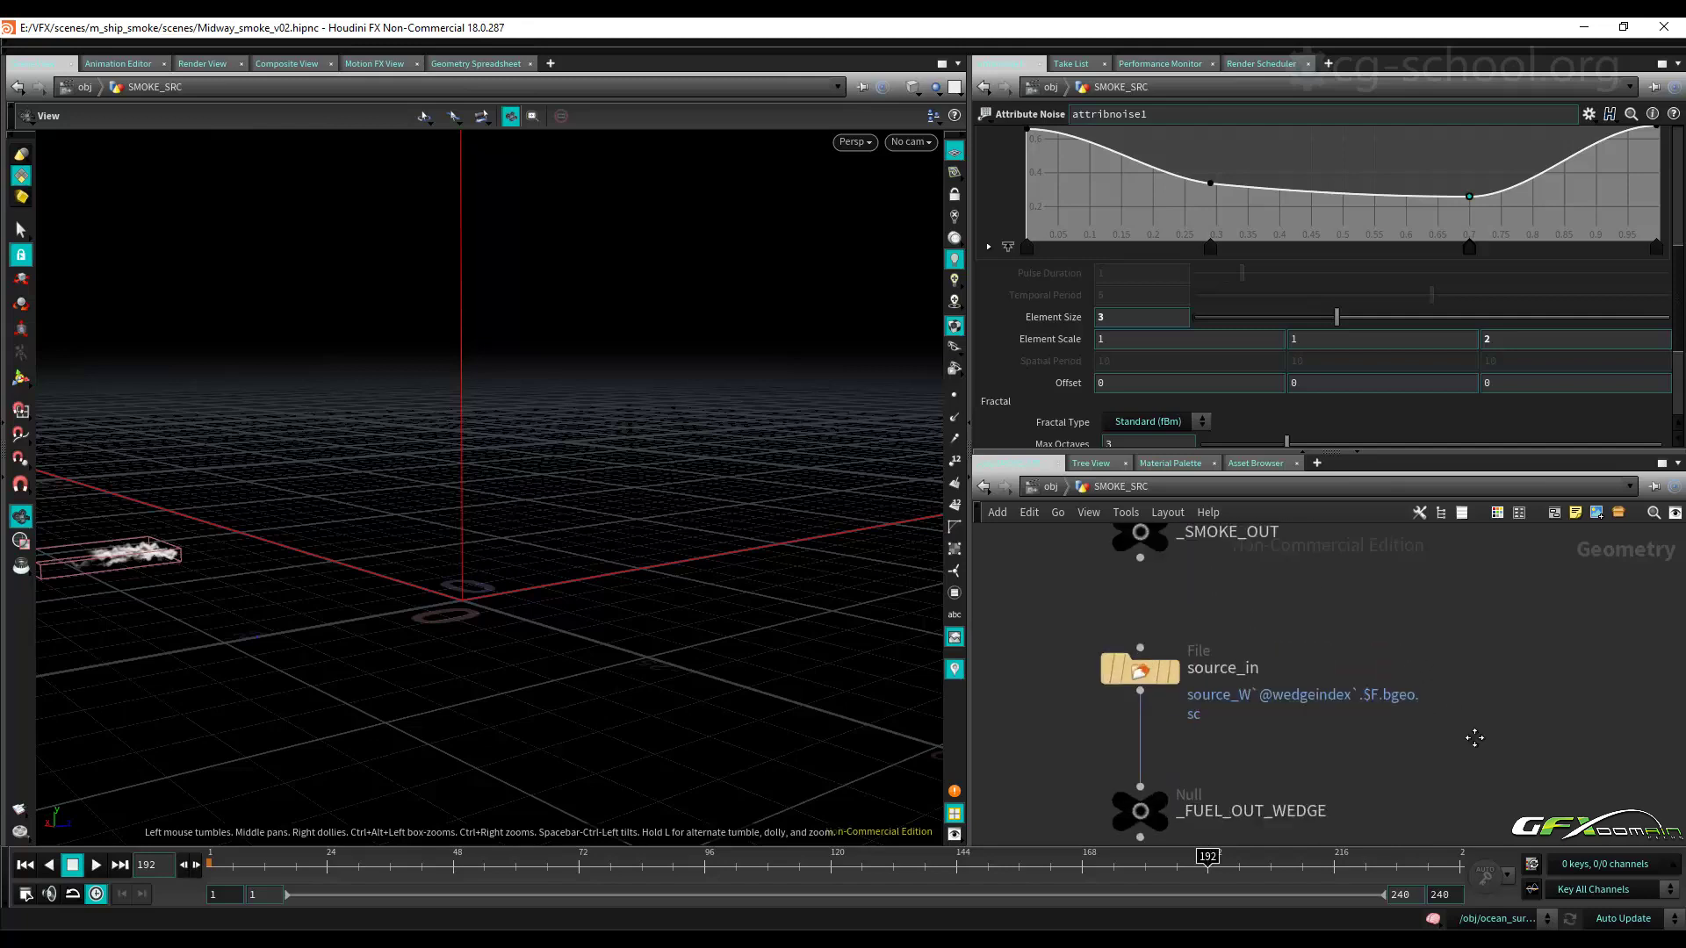
pyautogui.scroll(2, 1477, 748)
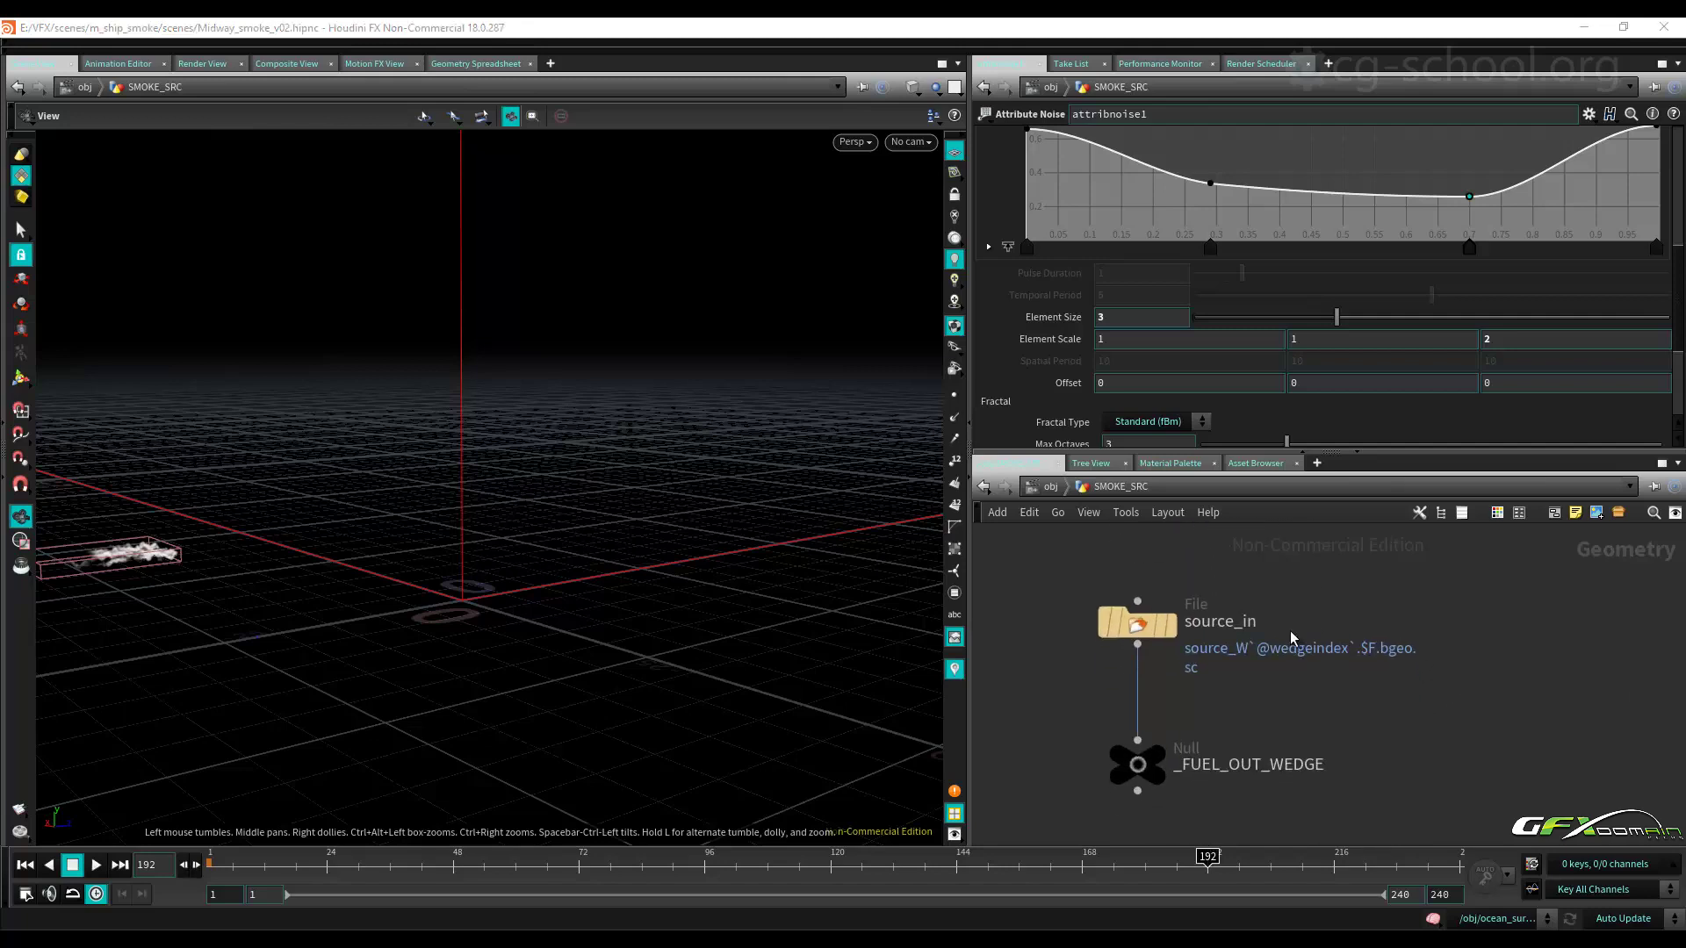
pyautogui.moveTo(1361, 737); pyautogui.dragTo(1291, 707, button='middle')
pyautogui.doubleClick(1217, 715)
pyautogui.moveTo(1230, 715); pyautogui.dragTo(1191, 716)
pyautogui.write('SMOKE')
pyautogui.press('Return')
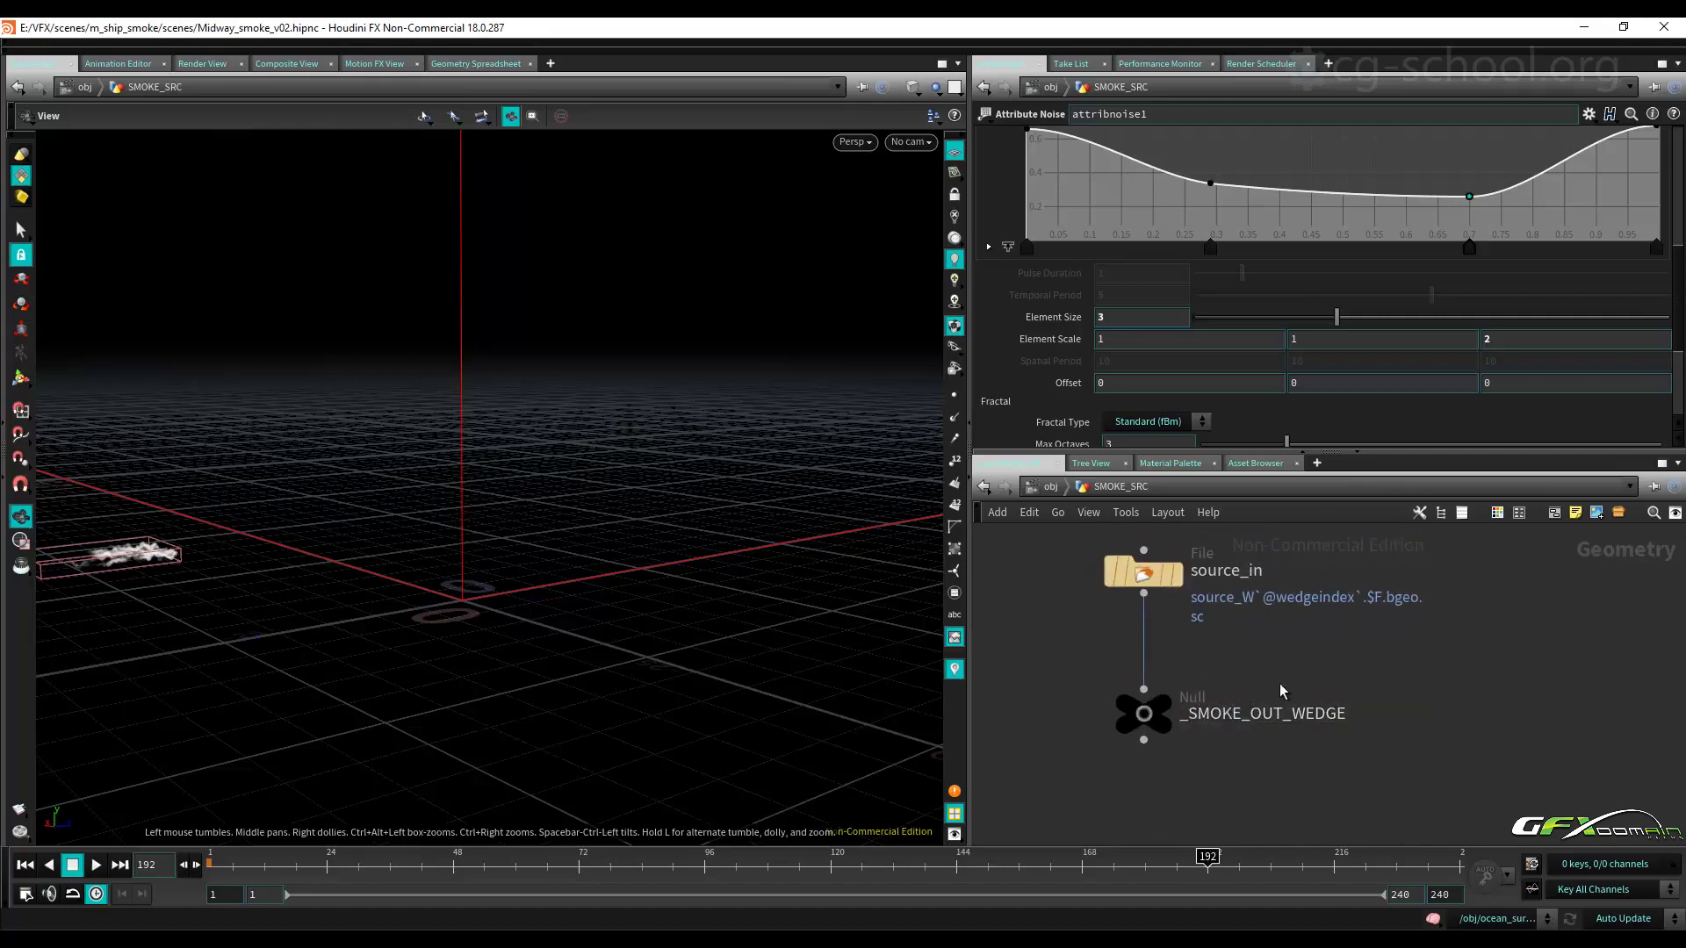
# Return to the object level and duplicate the FIRE_SIM network, placing the copy below SMOKE_SRC.
pyautogui.moveTo(1321, 770); pyautogui.dragTo(1283, 828, button='middle')
pyautogui.scroll(-3, 1338, 657)
pyautogui.moveTo(1408, 634)
pyautogui.mouseDown(button='middle')
pyautogui.moveTo(1408, 775)
pyautogui.moveTo(1410, 720)
pyautogui.mouseUp(button='middle')
pyautogui.moveTo(1412, 597); pyautogui.dragTo(1414, 689, button='middle')
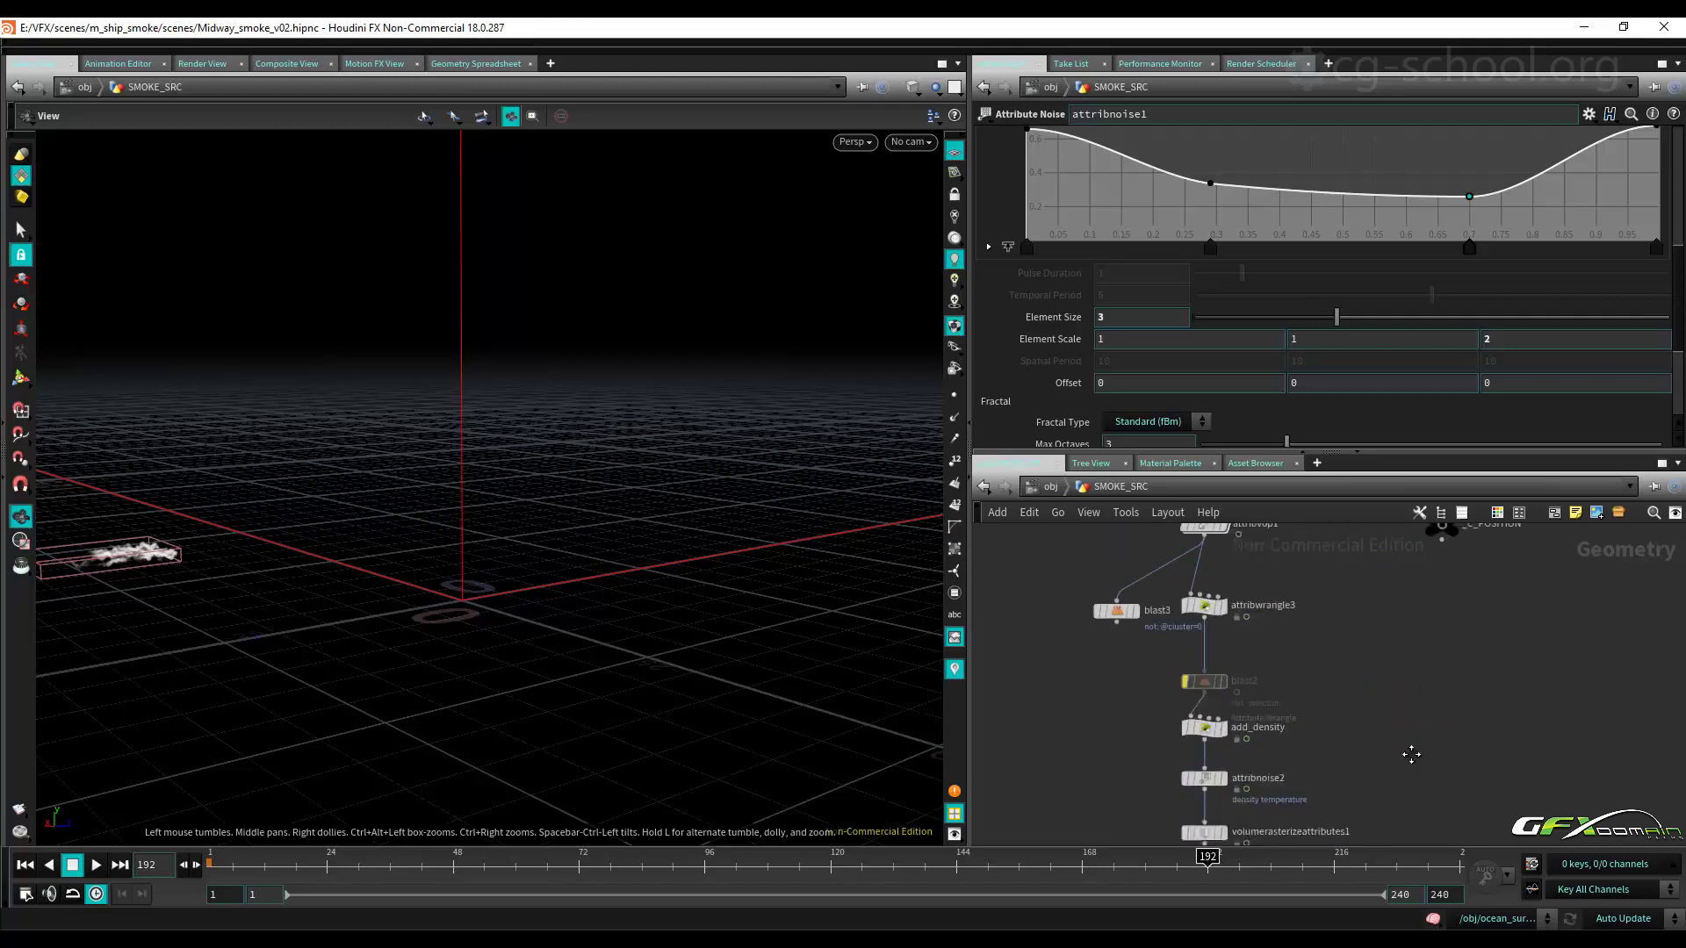
pyautogui.click(1048, 487)
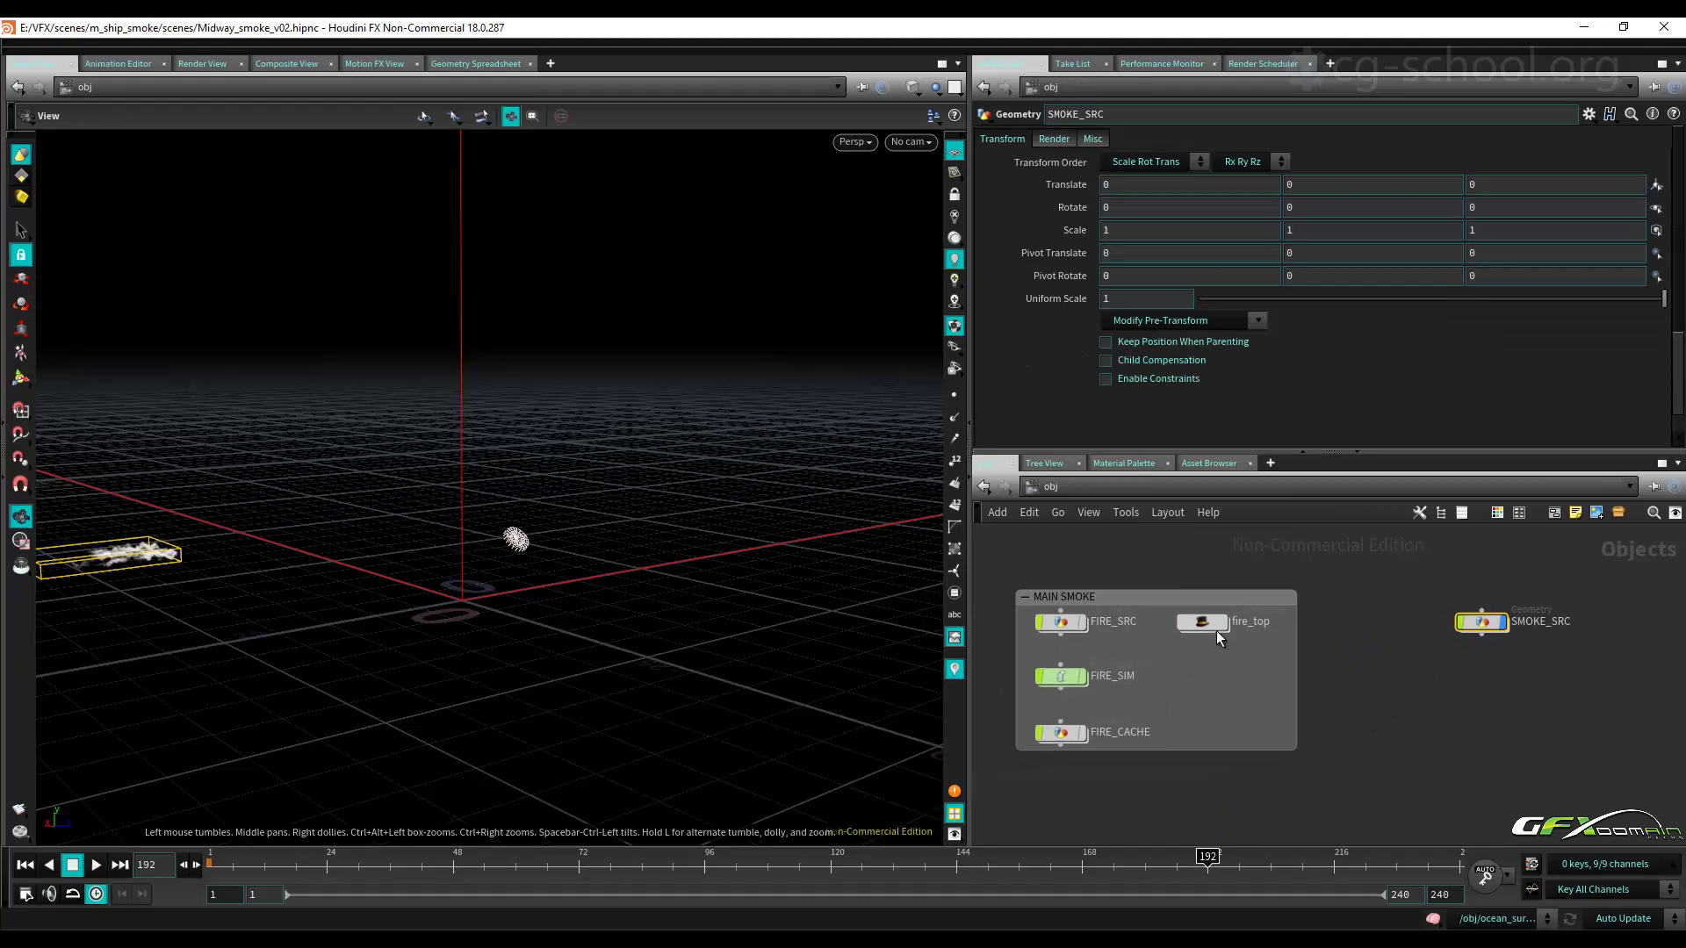
pyautogui.moveTo(1083, 675); pyautogui.dragTo(1417, 681)
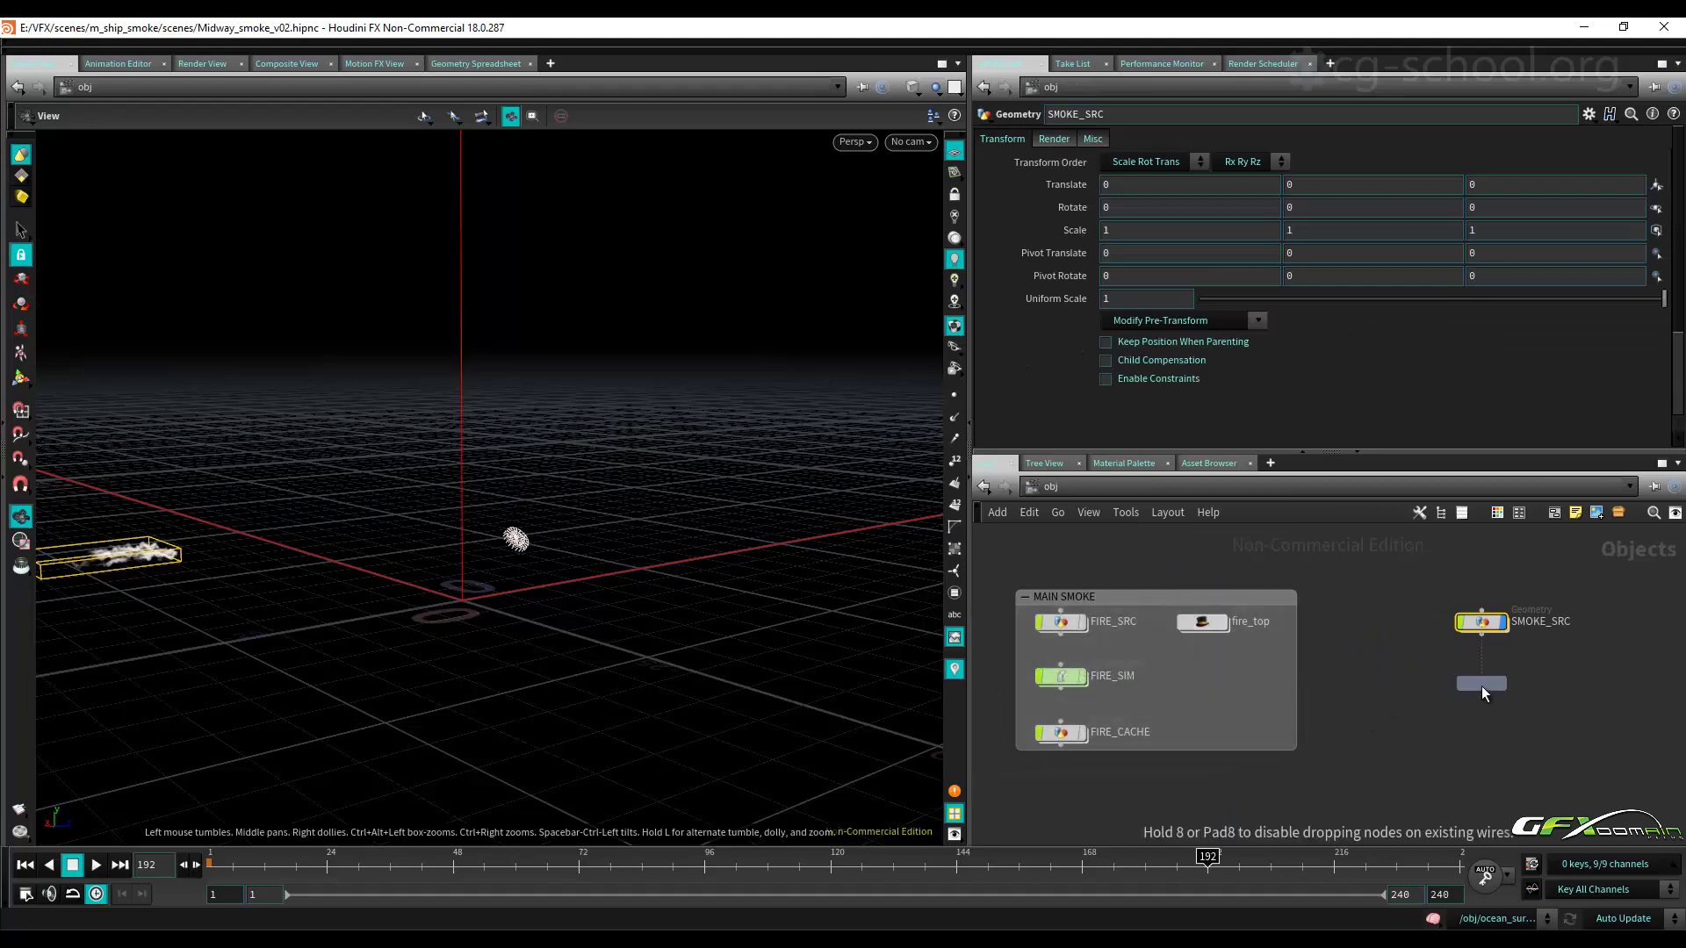
pyautogui.moveTo(1524, 746); pyautogui.dragTo(1482, 725)
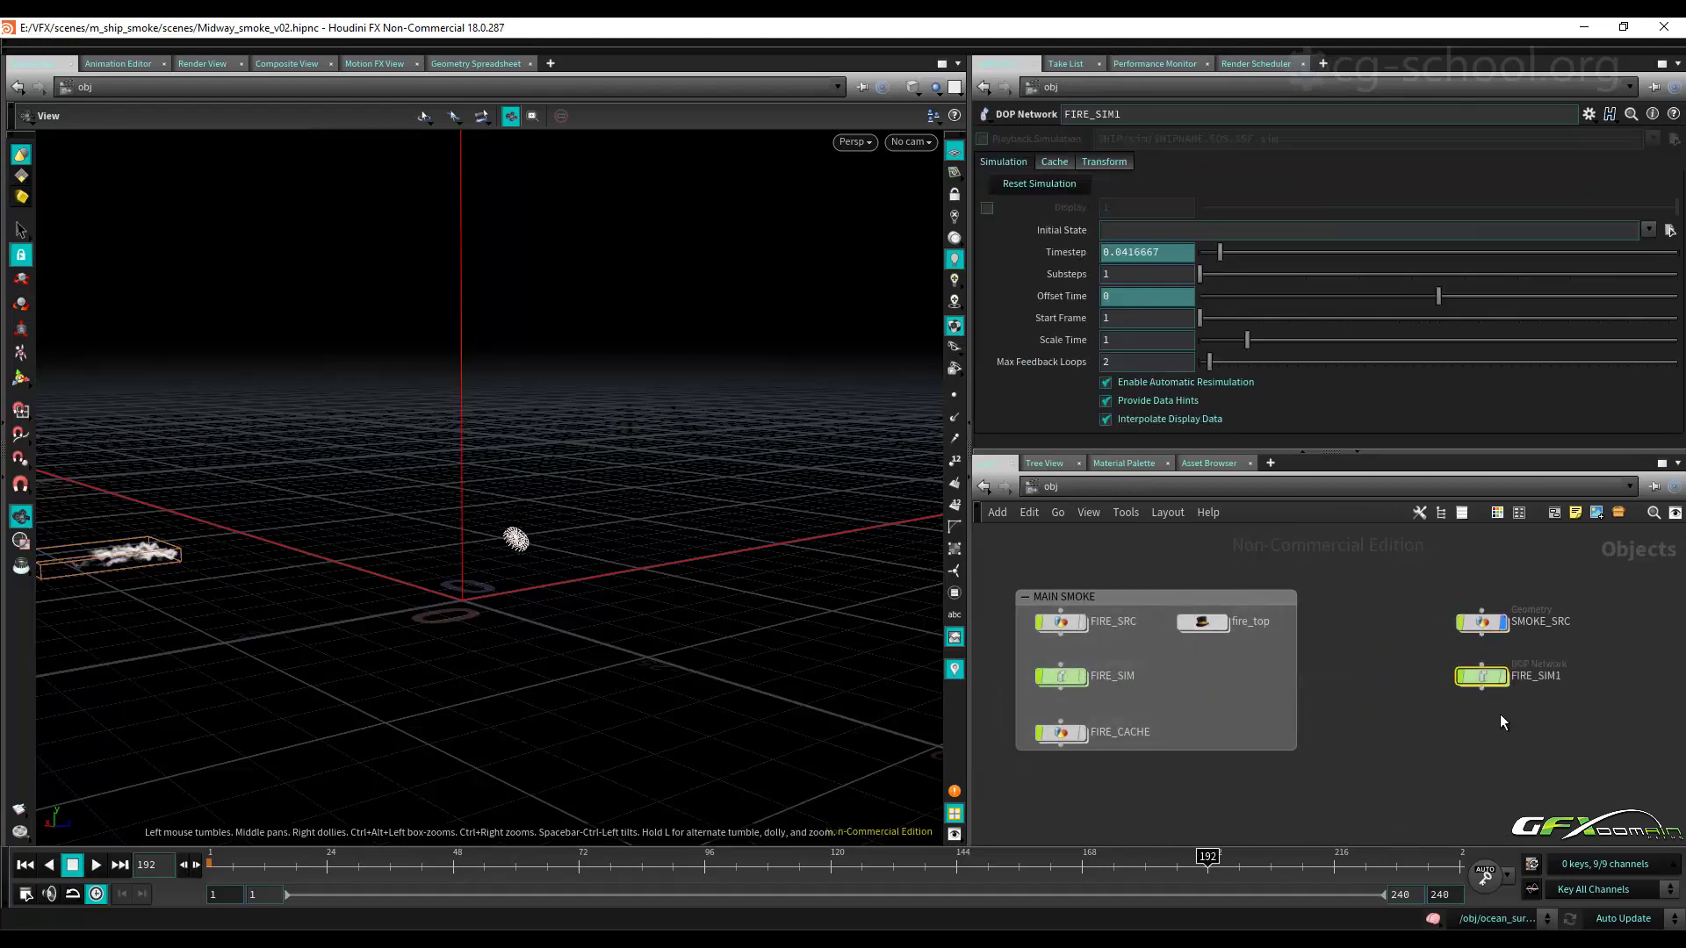
pyautogui.moveTo(1499, 714); pyautogui.dragTo(1396, 733, button='middle')
# Rename the duplicated DOP network to SMOKE_SIM.
pyautogui.doubleClick(1438, 695)
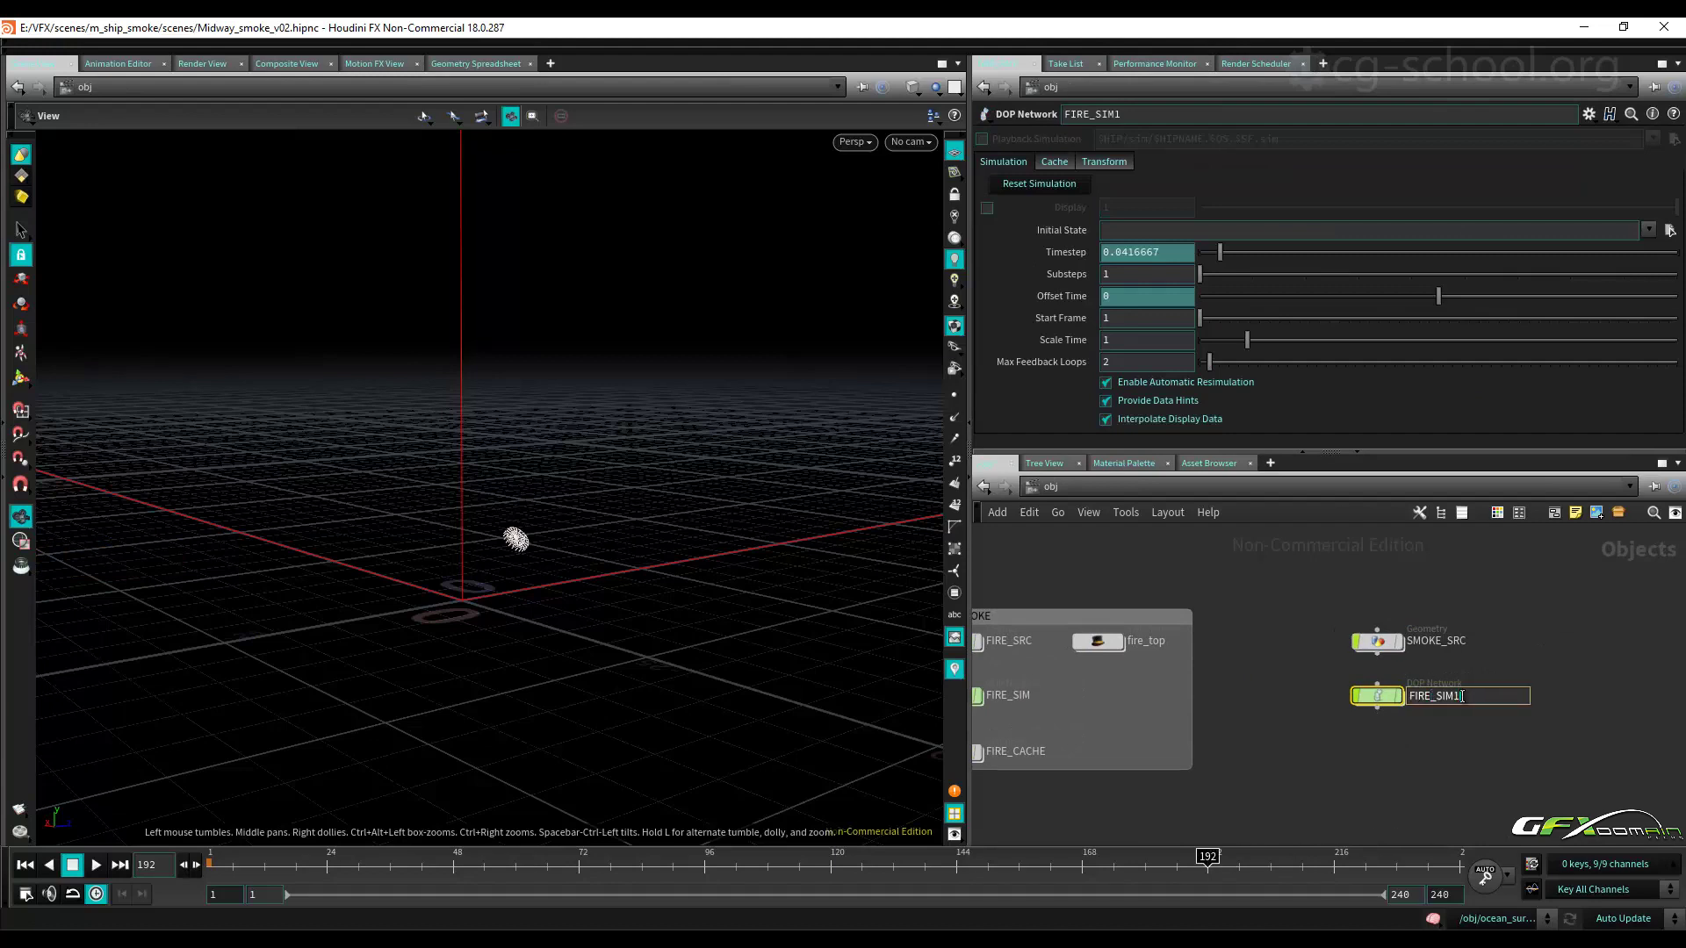
pyautogui.press('Home')
pyautogui.press('Delete')
pyautogui.press('Delete')
pyautogui.press('Delete')
pyautogui.press('Delete')
pyautogui.write('SMOKE')
pyautogui.press('Return')
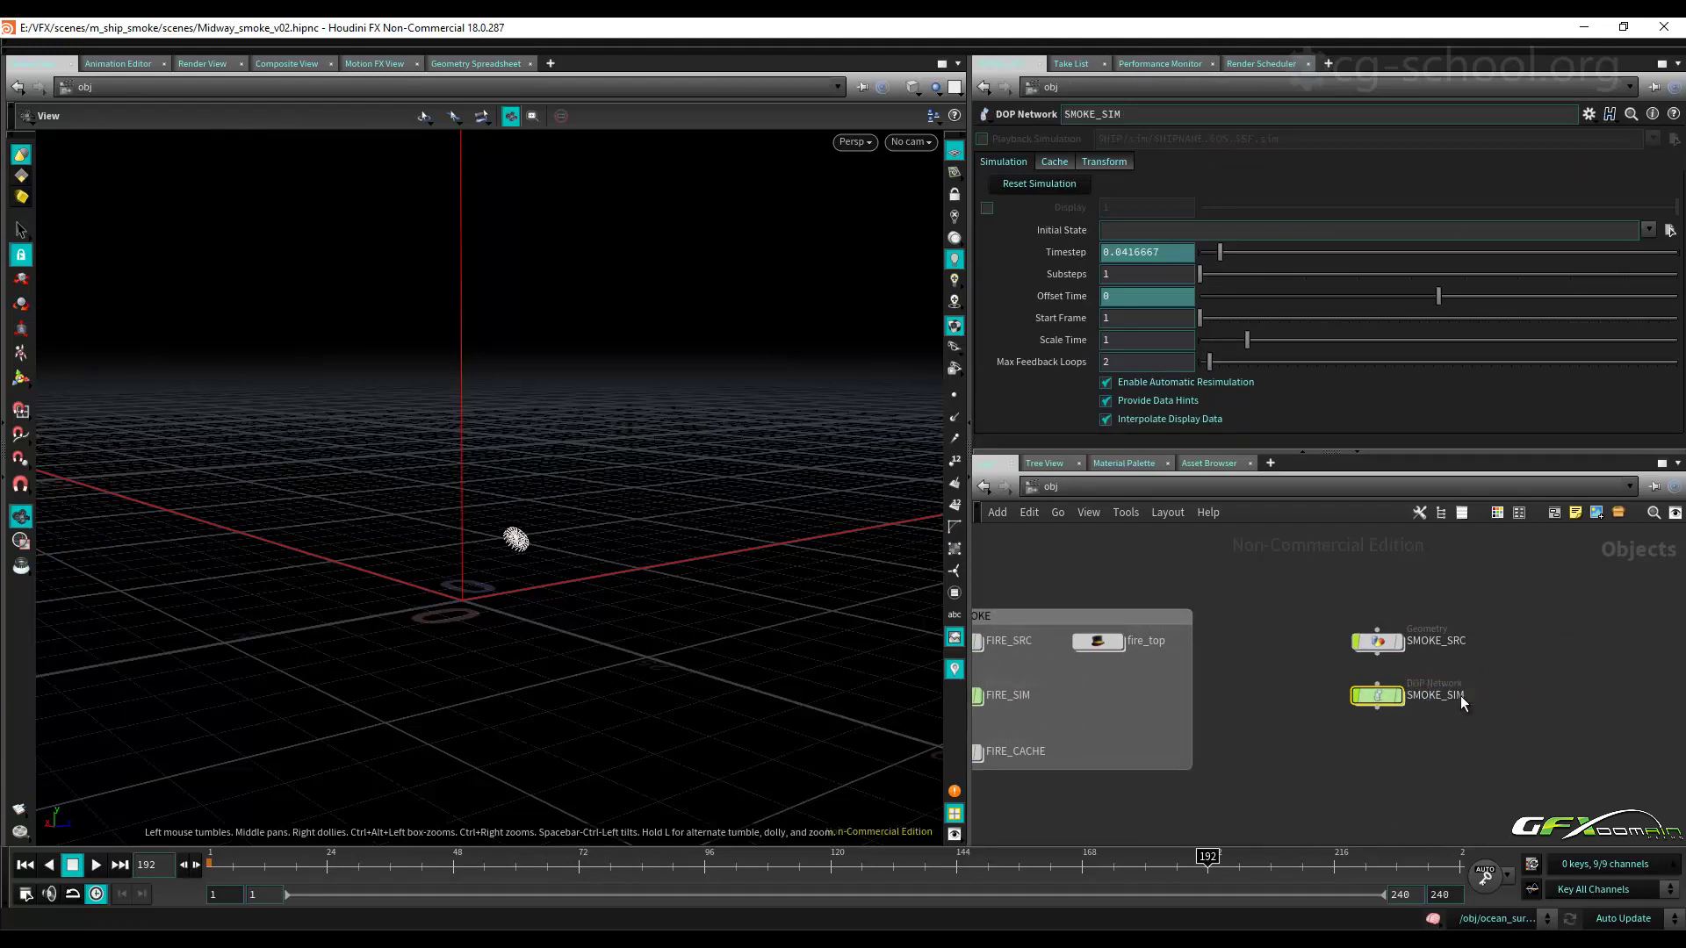
# Inside SMOKE_SIM at frame 1, delete the three gasdisturb nodes and merge1, and place gaswind1 closer to pyrosolver_sparse1.
pyautogui.doubleClick(1389, 695)
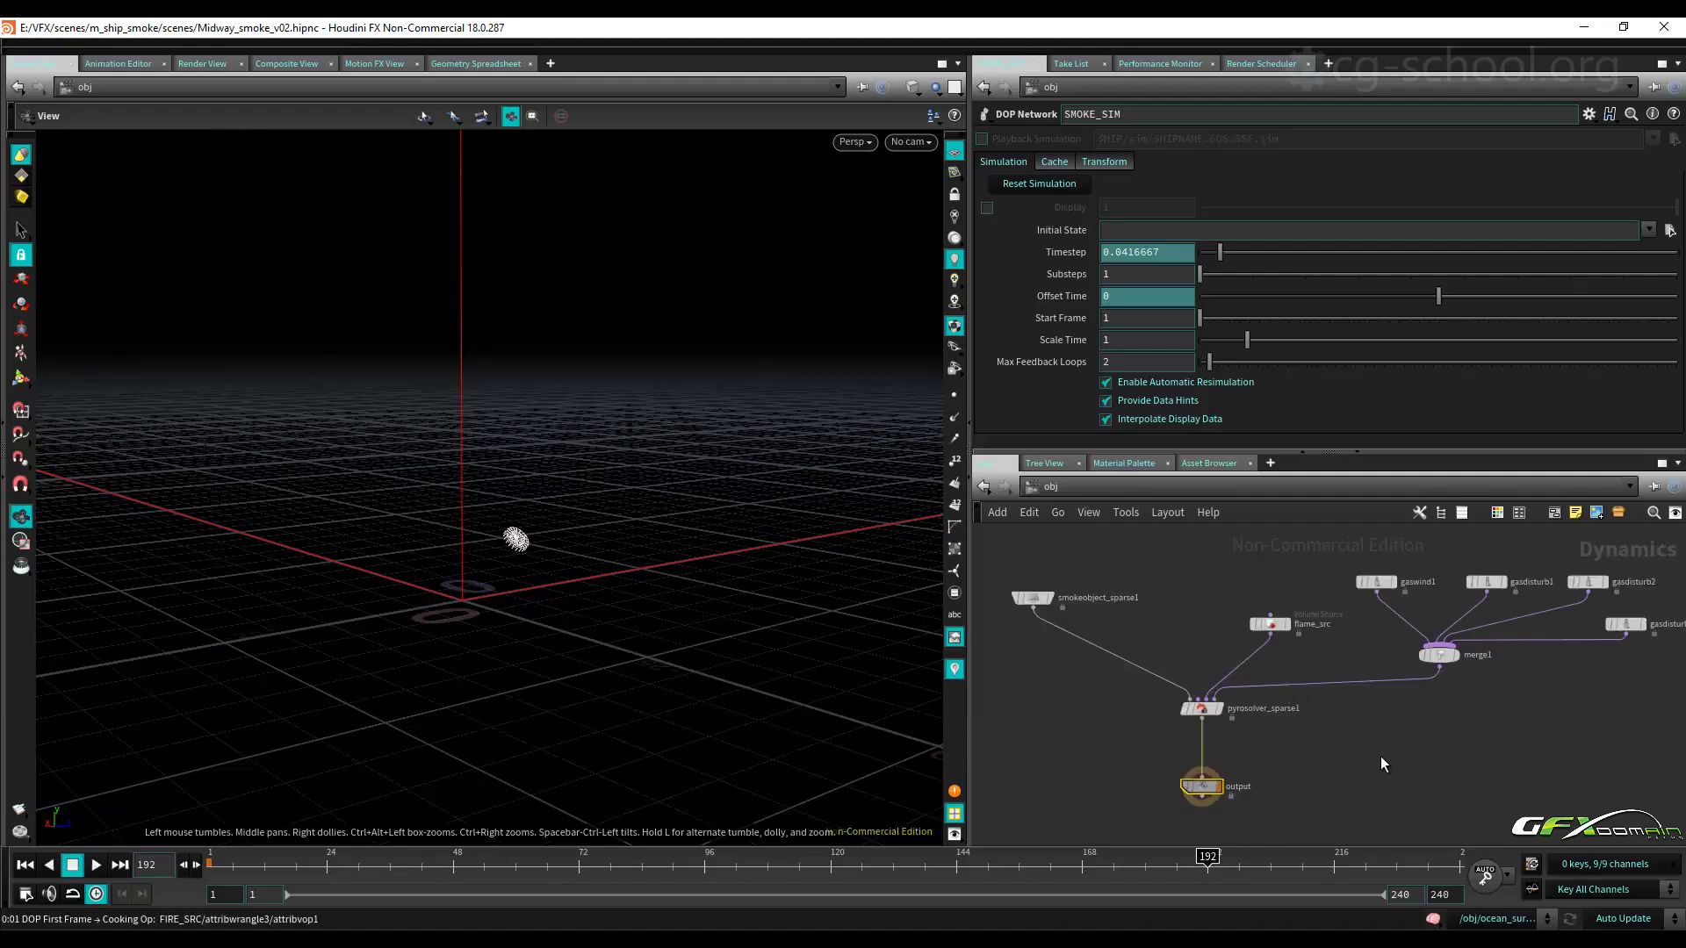
pyautogui.click(24, 865)
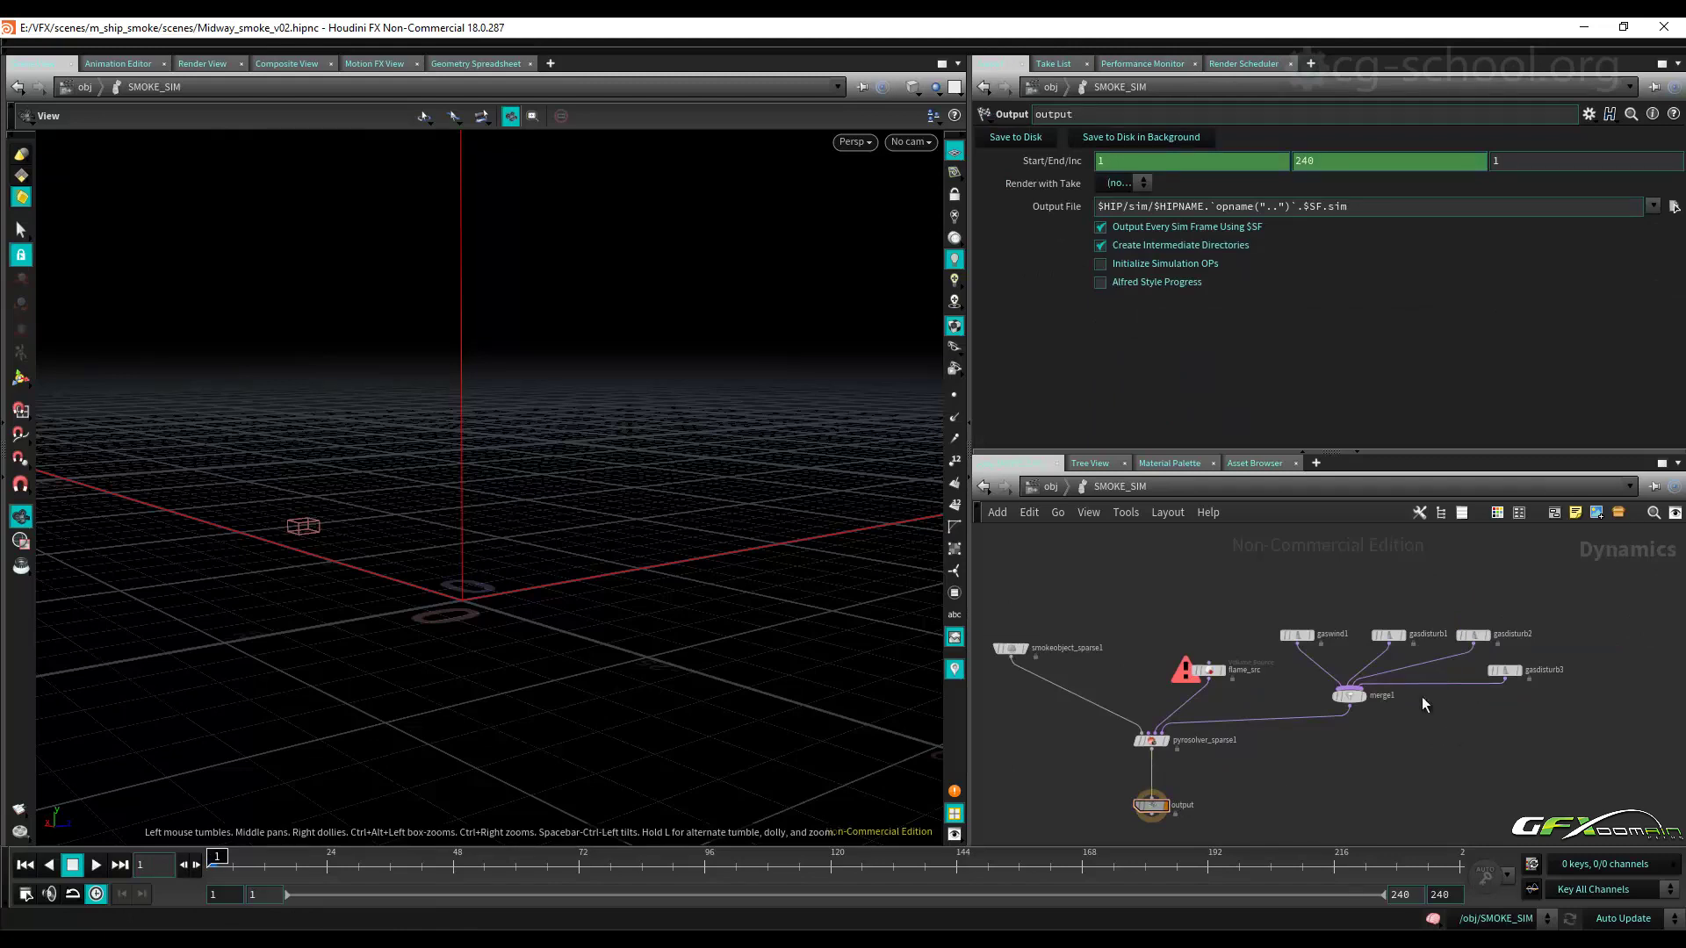
pyautogui.moveTo(1377, 583); pyautogui.dragTo(1569, 737)
pyautogui.keyDown('shift'); pyautogui.moveTo(1362, 566); pyautogui.dragTo(1504, 794); pyautogui.keyUp('shift')
pyautogui.press('Delete')
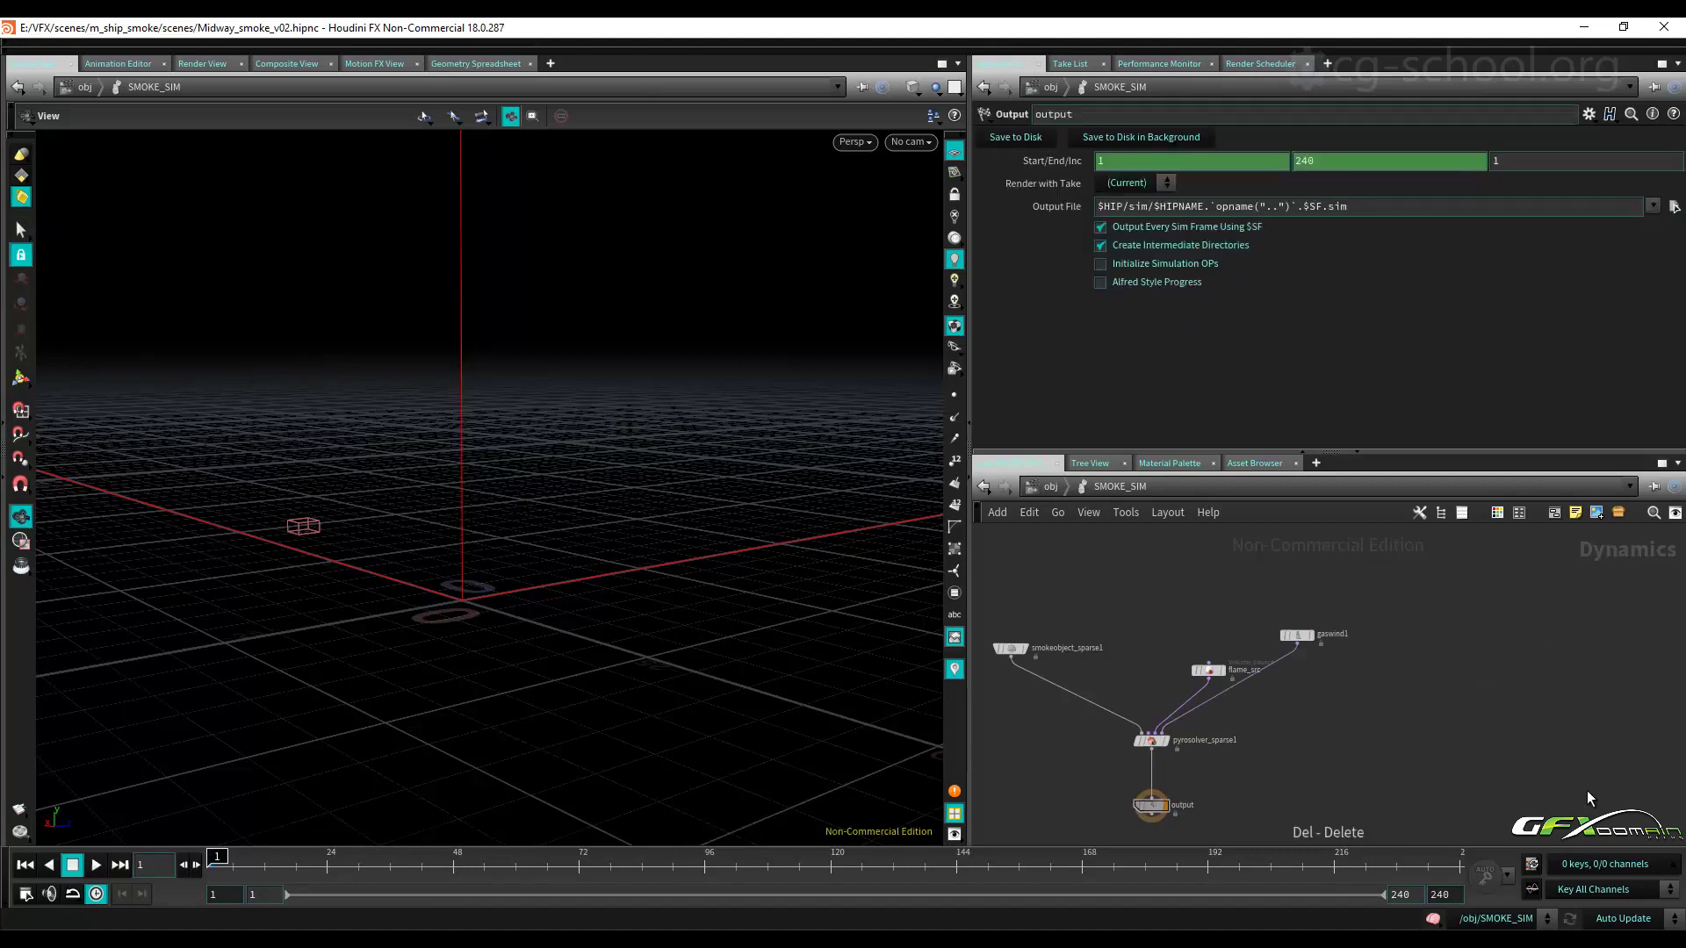
pyautogui.moveTo(1304, 641); pyautogui.dragTo(1311, 700)
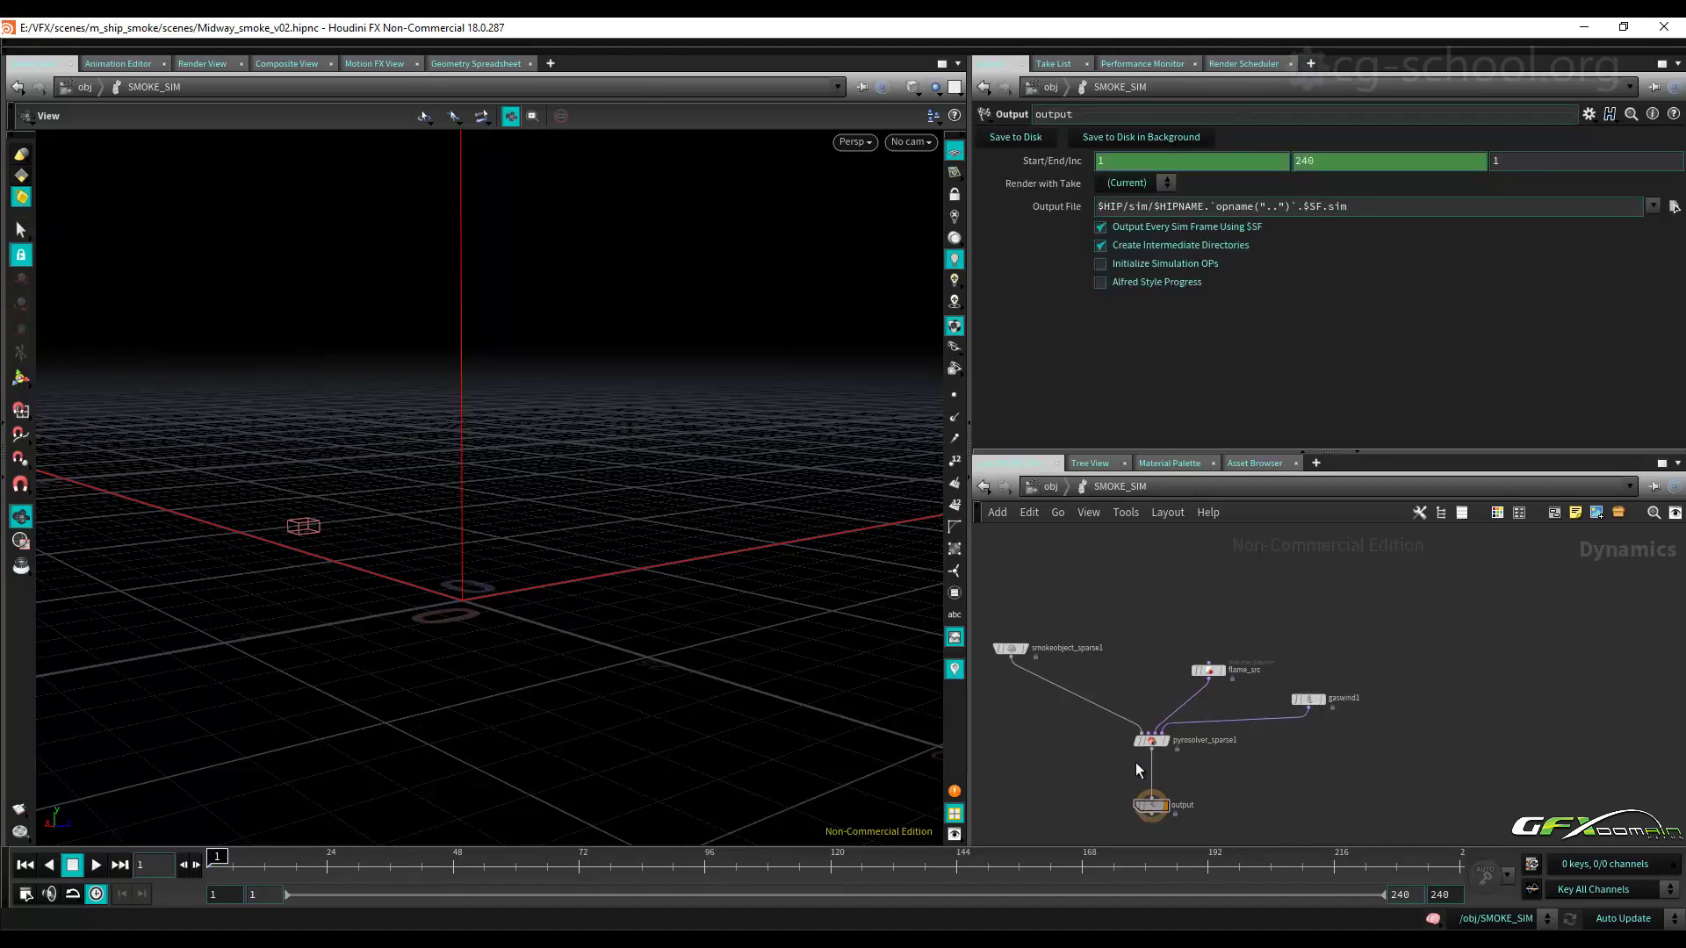
# Set the Disturbance threshold field of pyrosolver_sparse1 to density.
pyautogui.click(1154, 742)
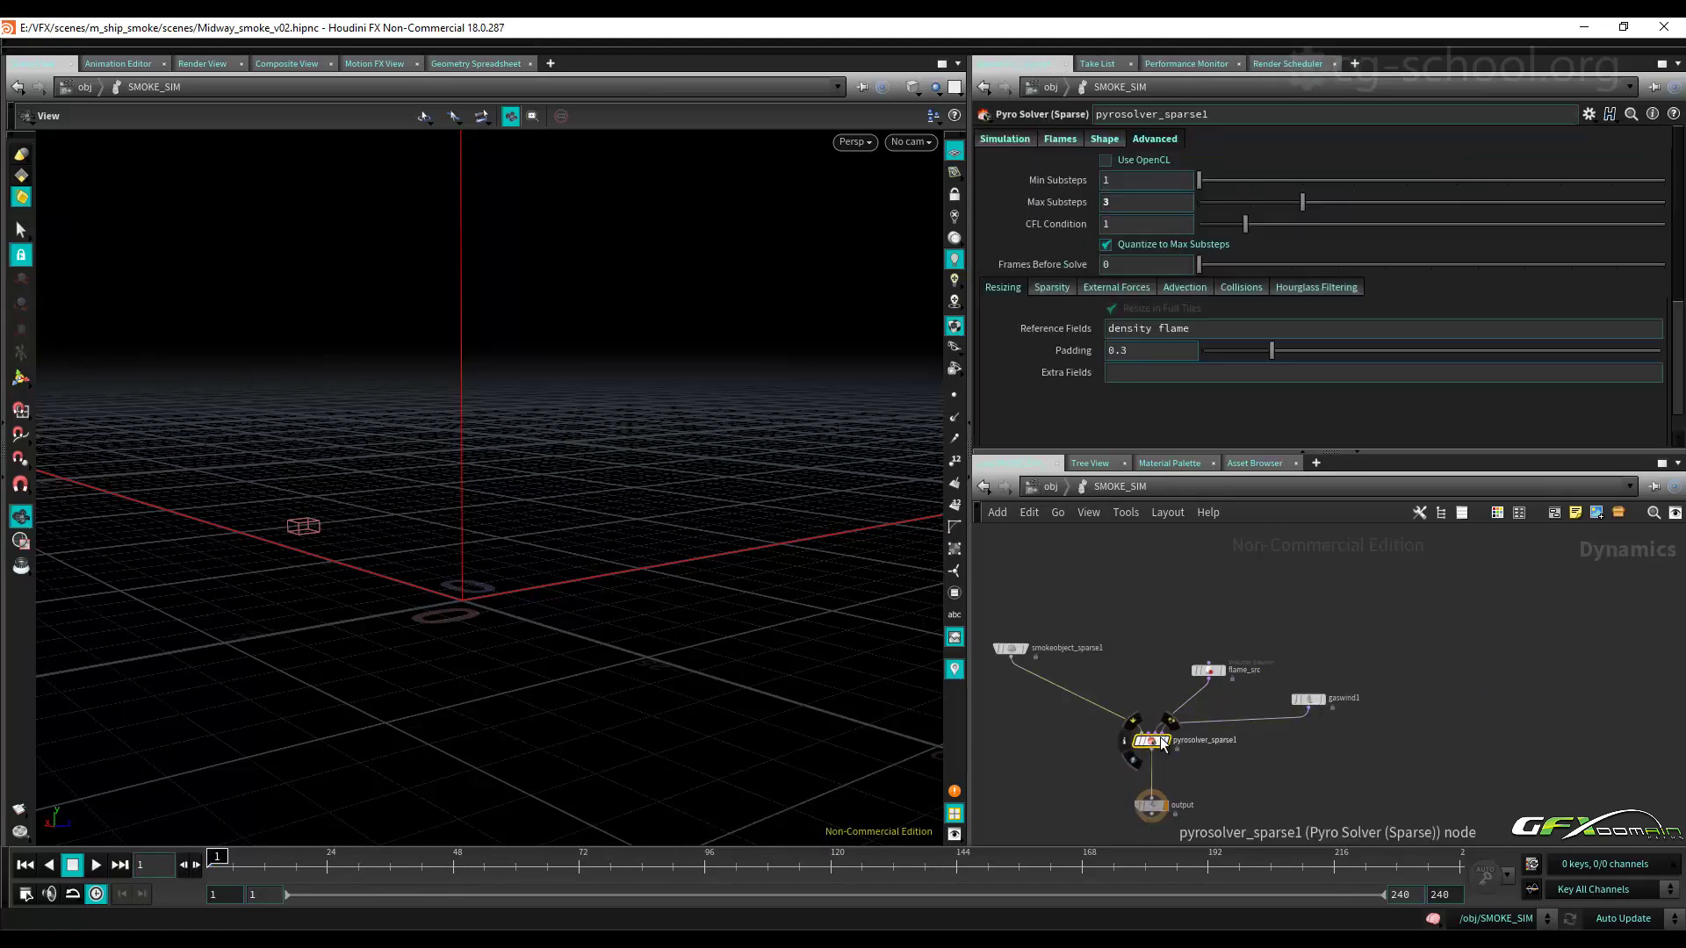
pyautogui.click(1100, 138)
pyautogui.press('BackSpace')
pyautogui.press('BackSpace')
pyautogui.press('BackSpace')
pyautogui.press('BackSpace')
pyautogui.press('BackSpace')
pyautogui.write('de')
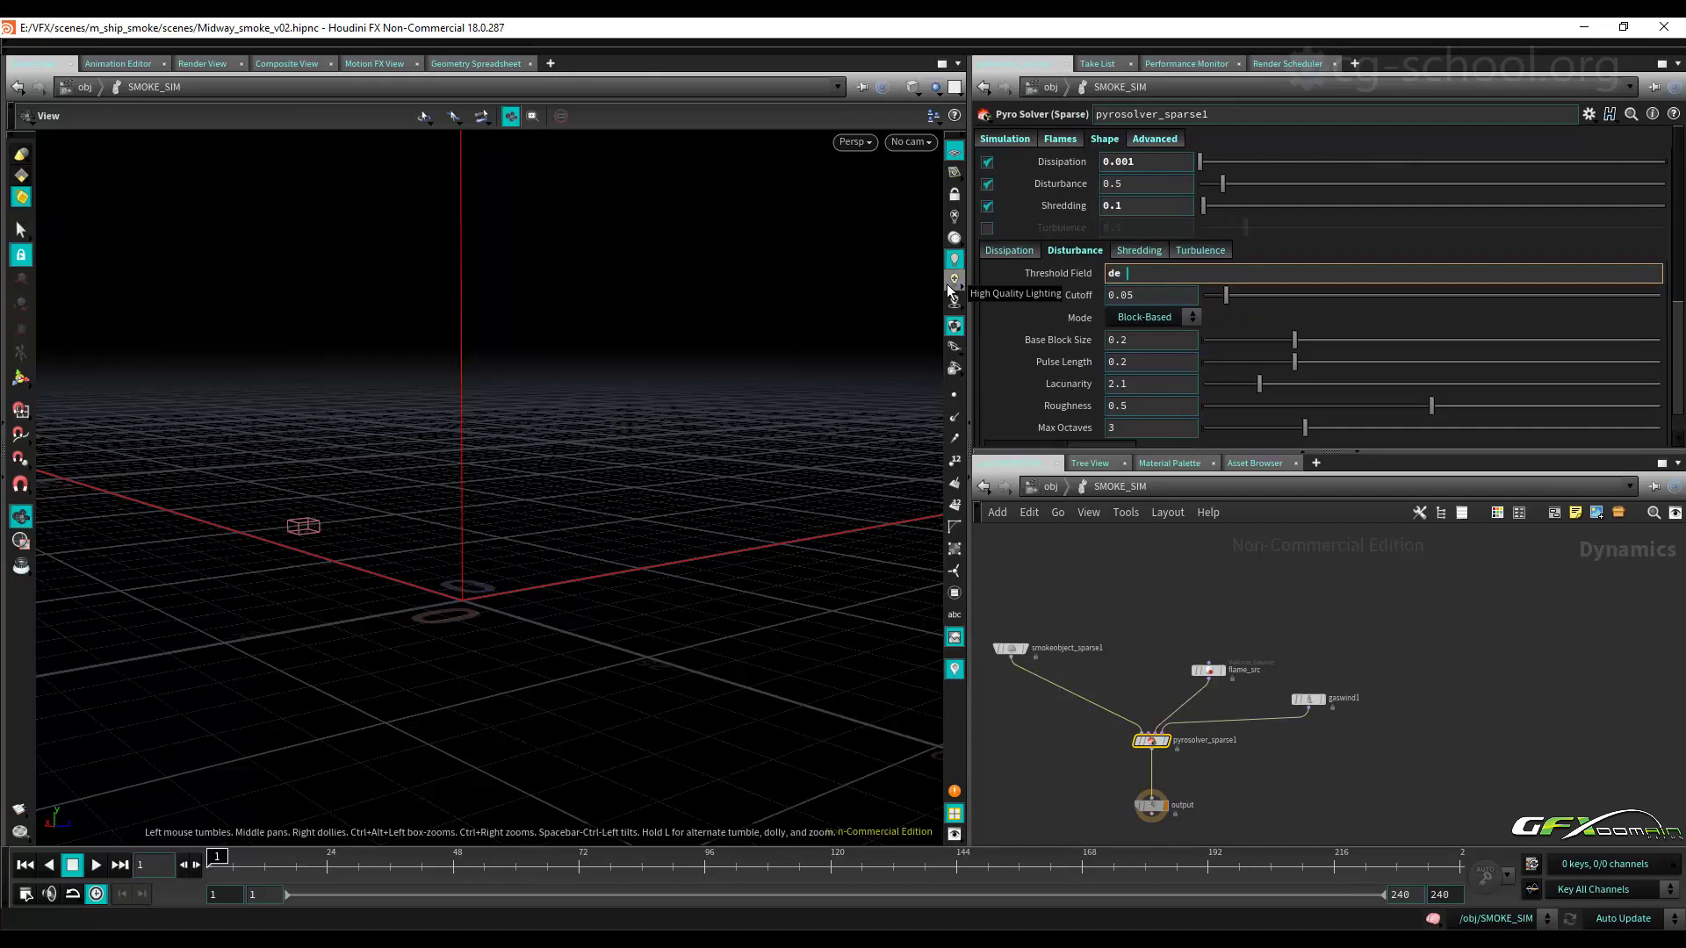
pyautogui.write('nsity')
pyautogui.press('Return')
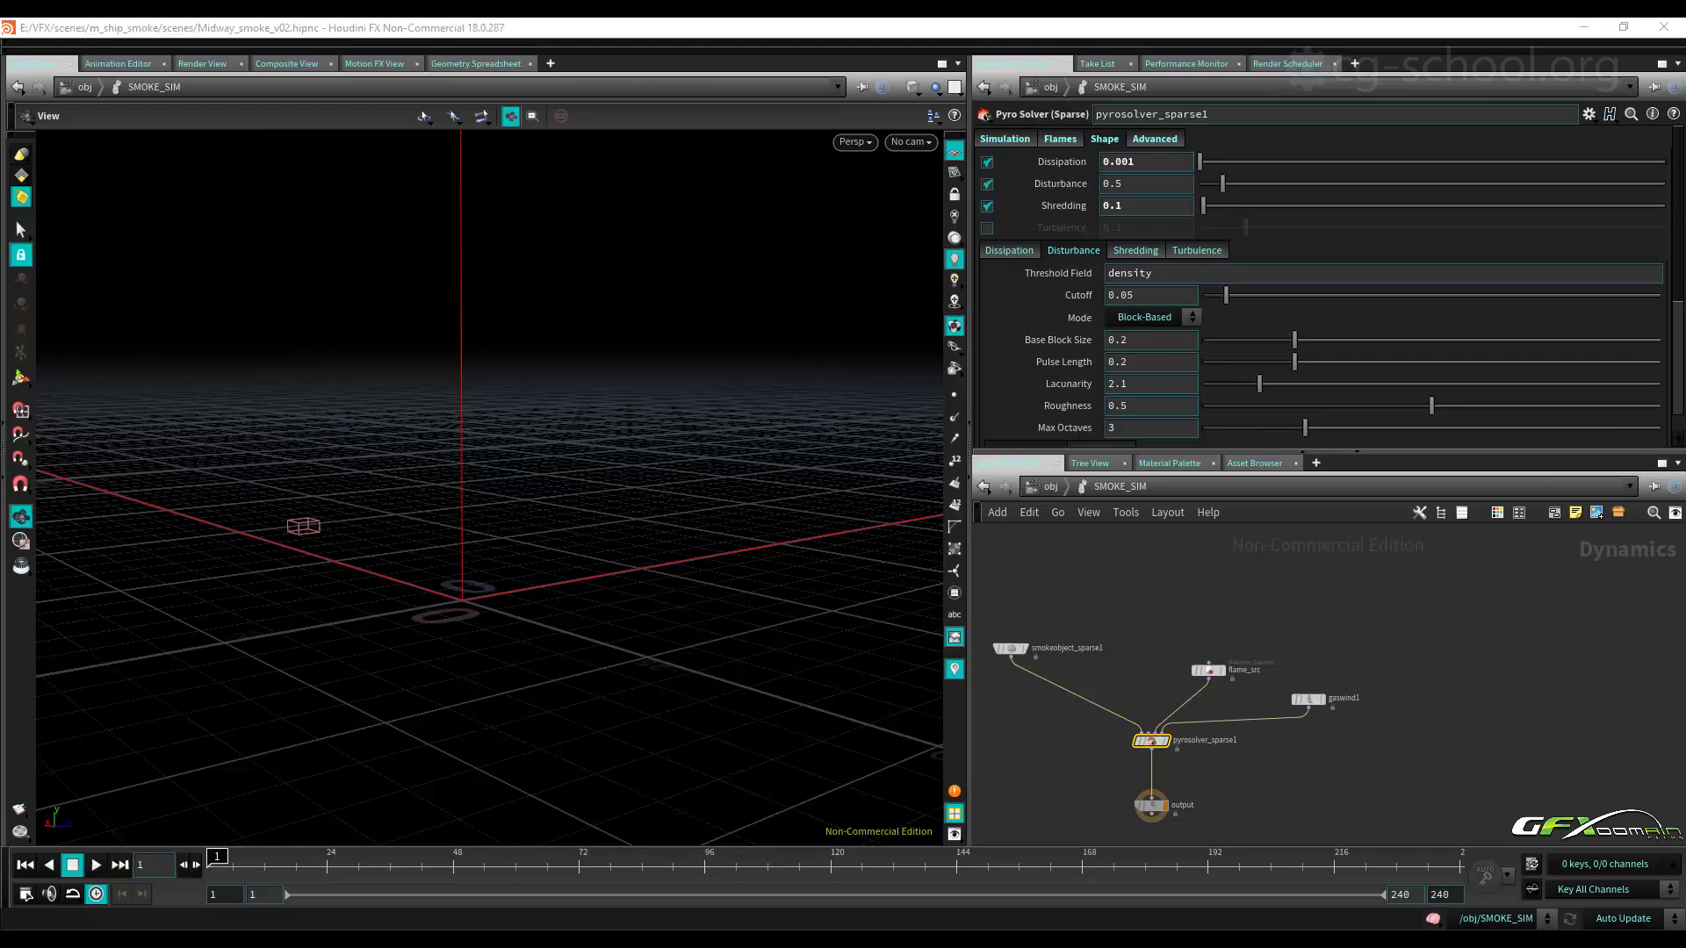
# Set the solver's Disturbance base block size to 0.1, roughness to 0.7 and cutoff to 0.1.
pyautogui.click(1147, 340)
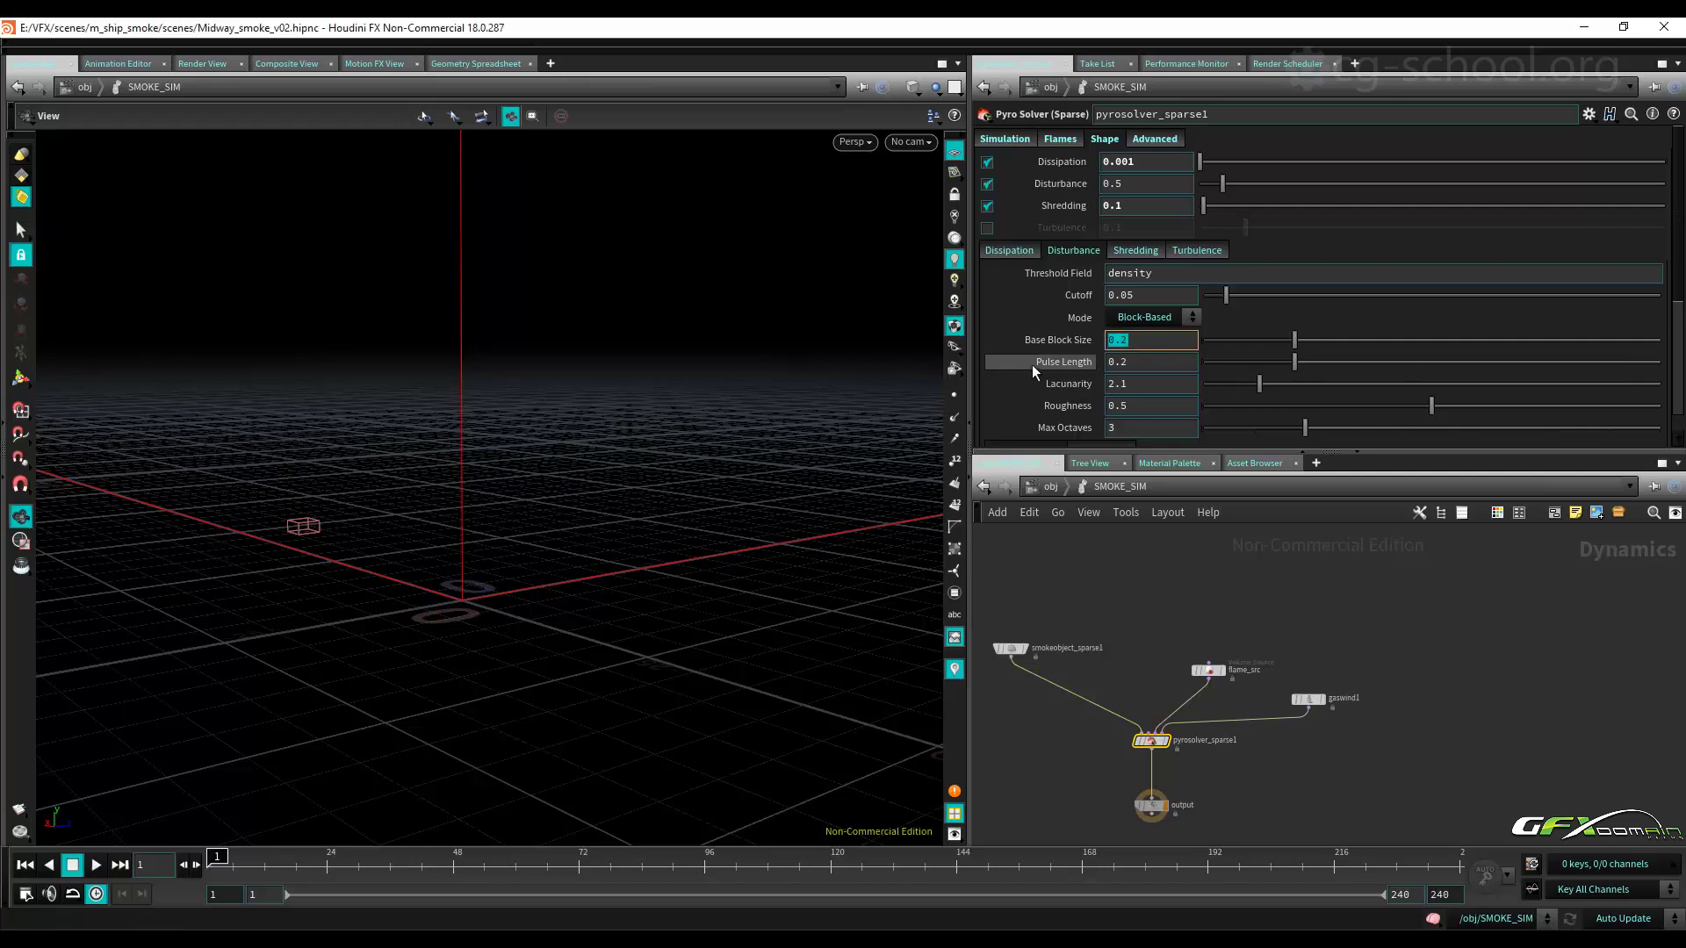
pyautogui.write('0.1')
pyautogui.press('Return')
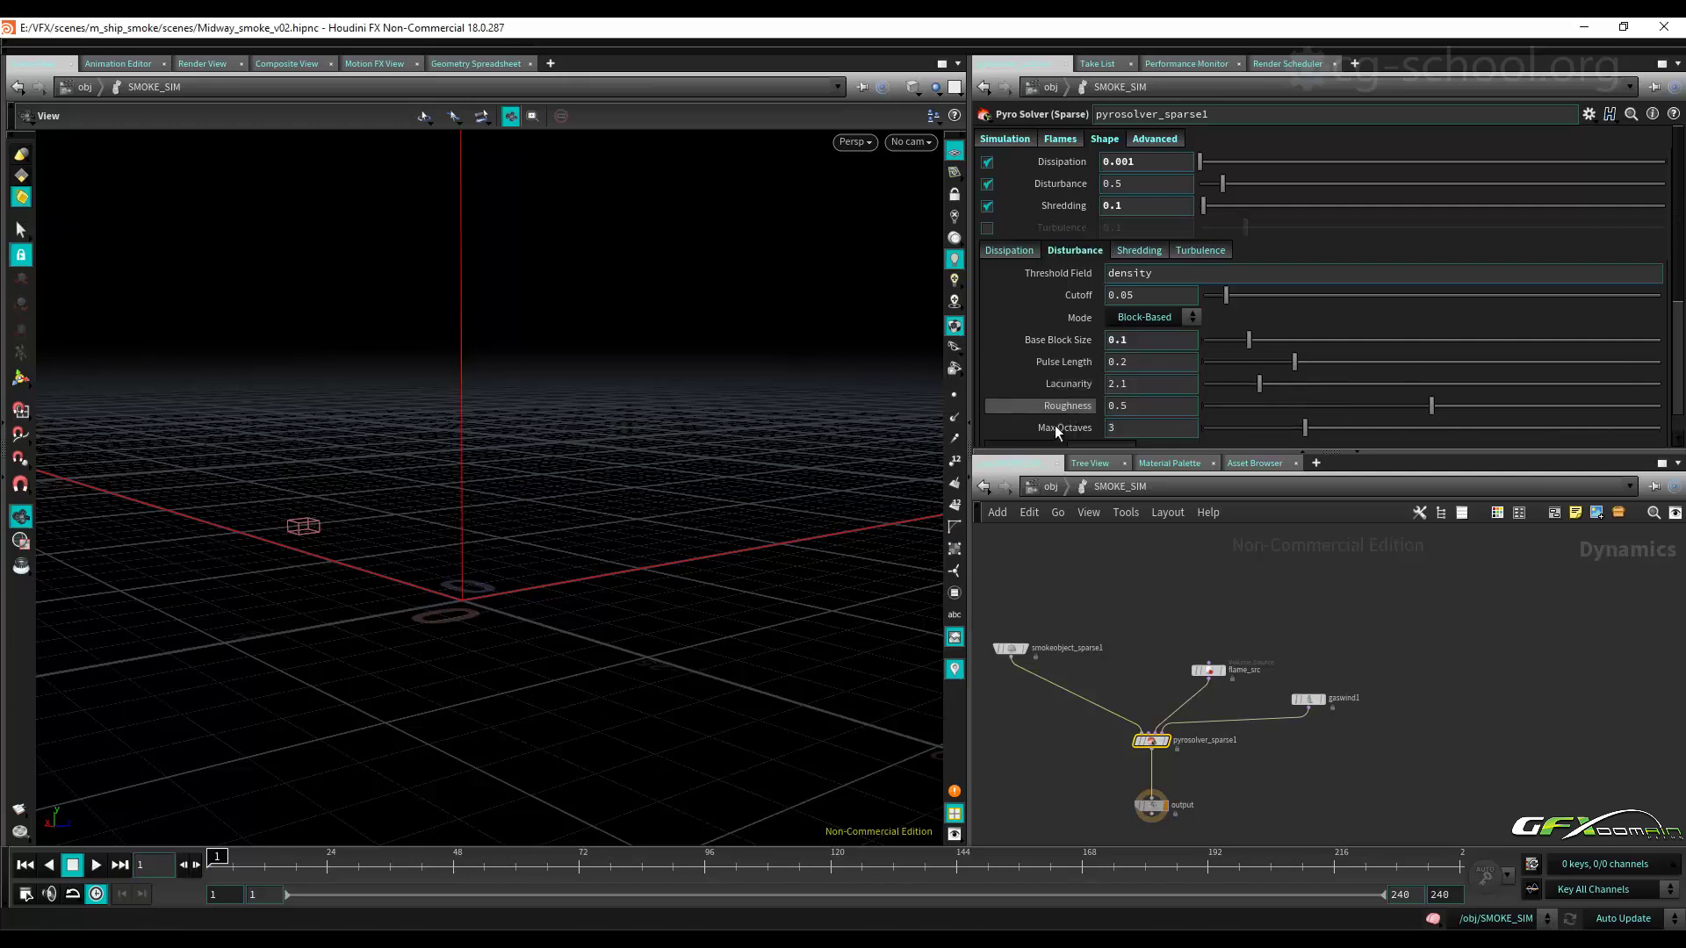
pyautogui.click(1133, 406)
pyautogui.write('0.7')
pyautogui.press('Return')
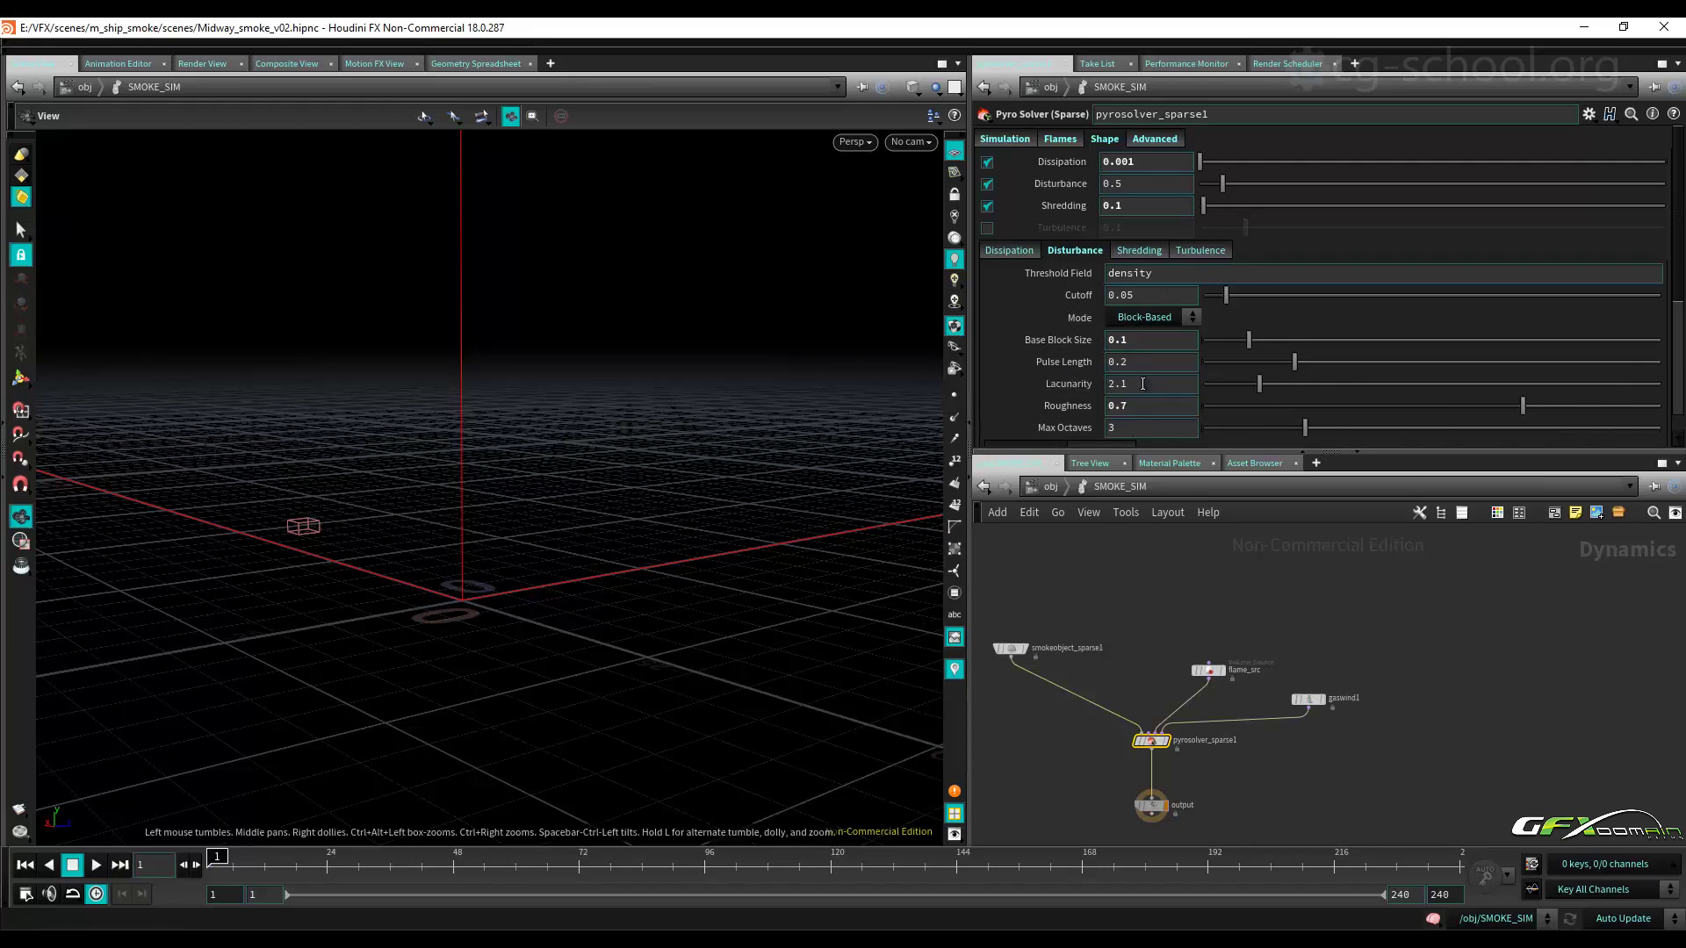
pyautogui.moveTo(1147, 297); pyautogui.dragTo(1052, 327)
pyautogui.write('0.1')
pyautogui.press('Return')
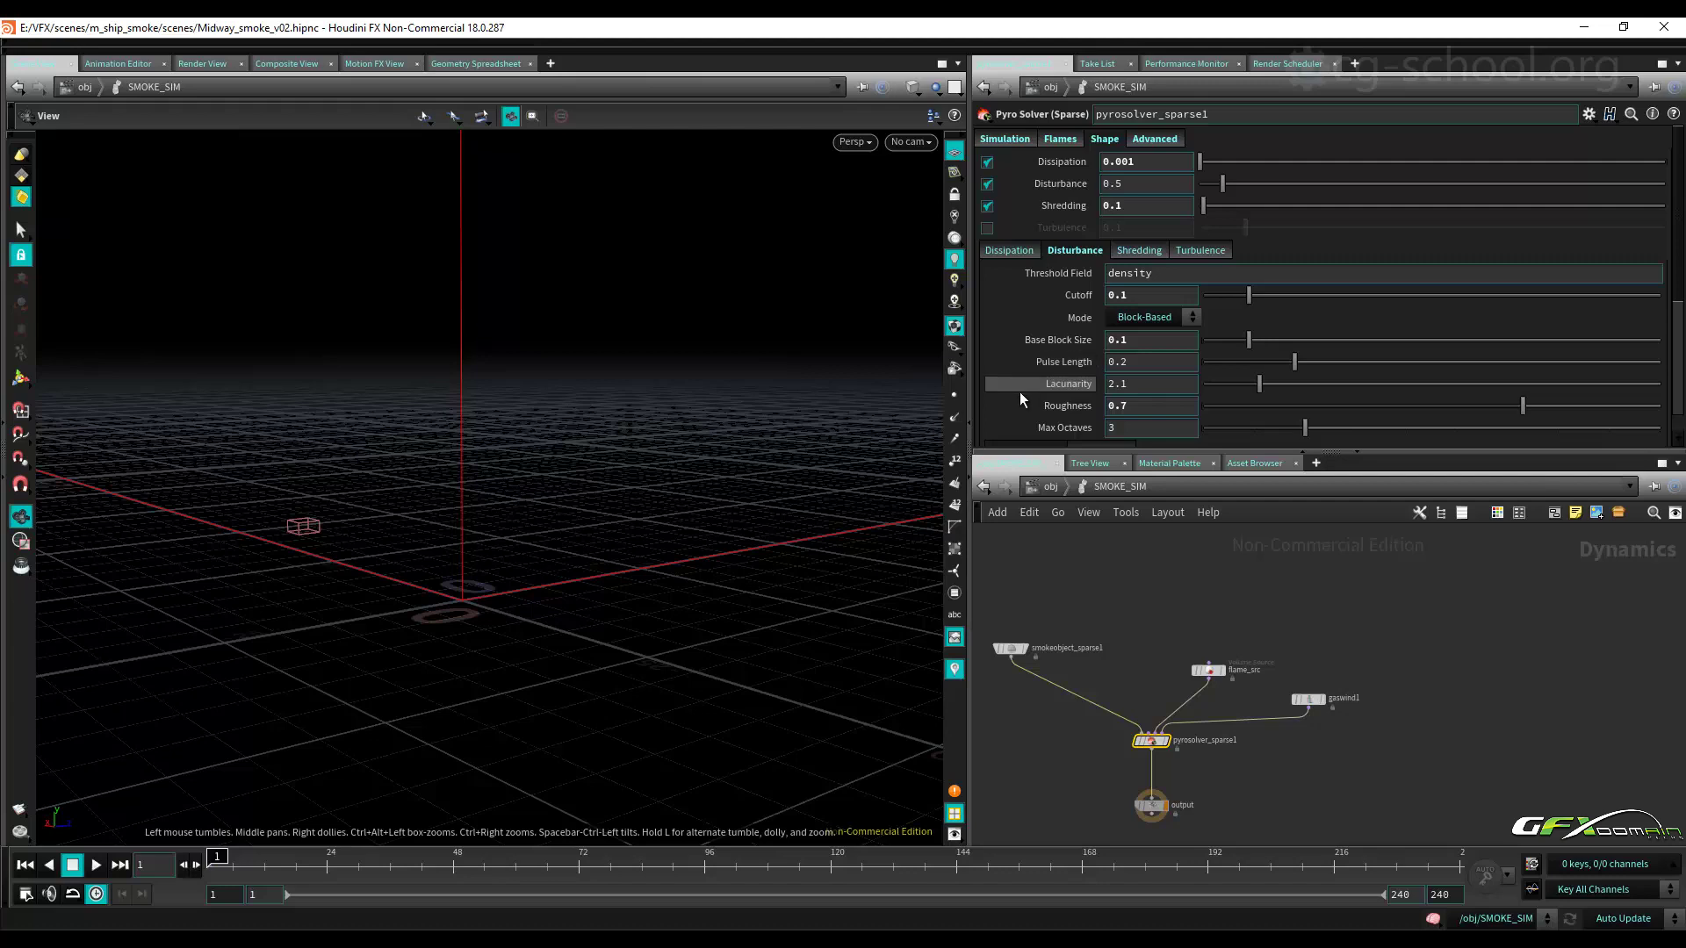
# In the solver's shape settings, disable Shredding, enable Turbulence and set Dissipation to 0.01.
pyautogui.click(987, 206)
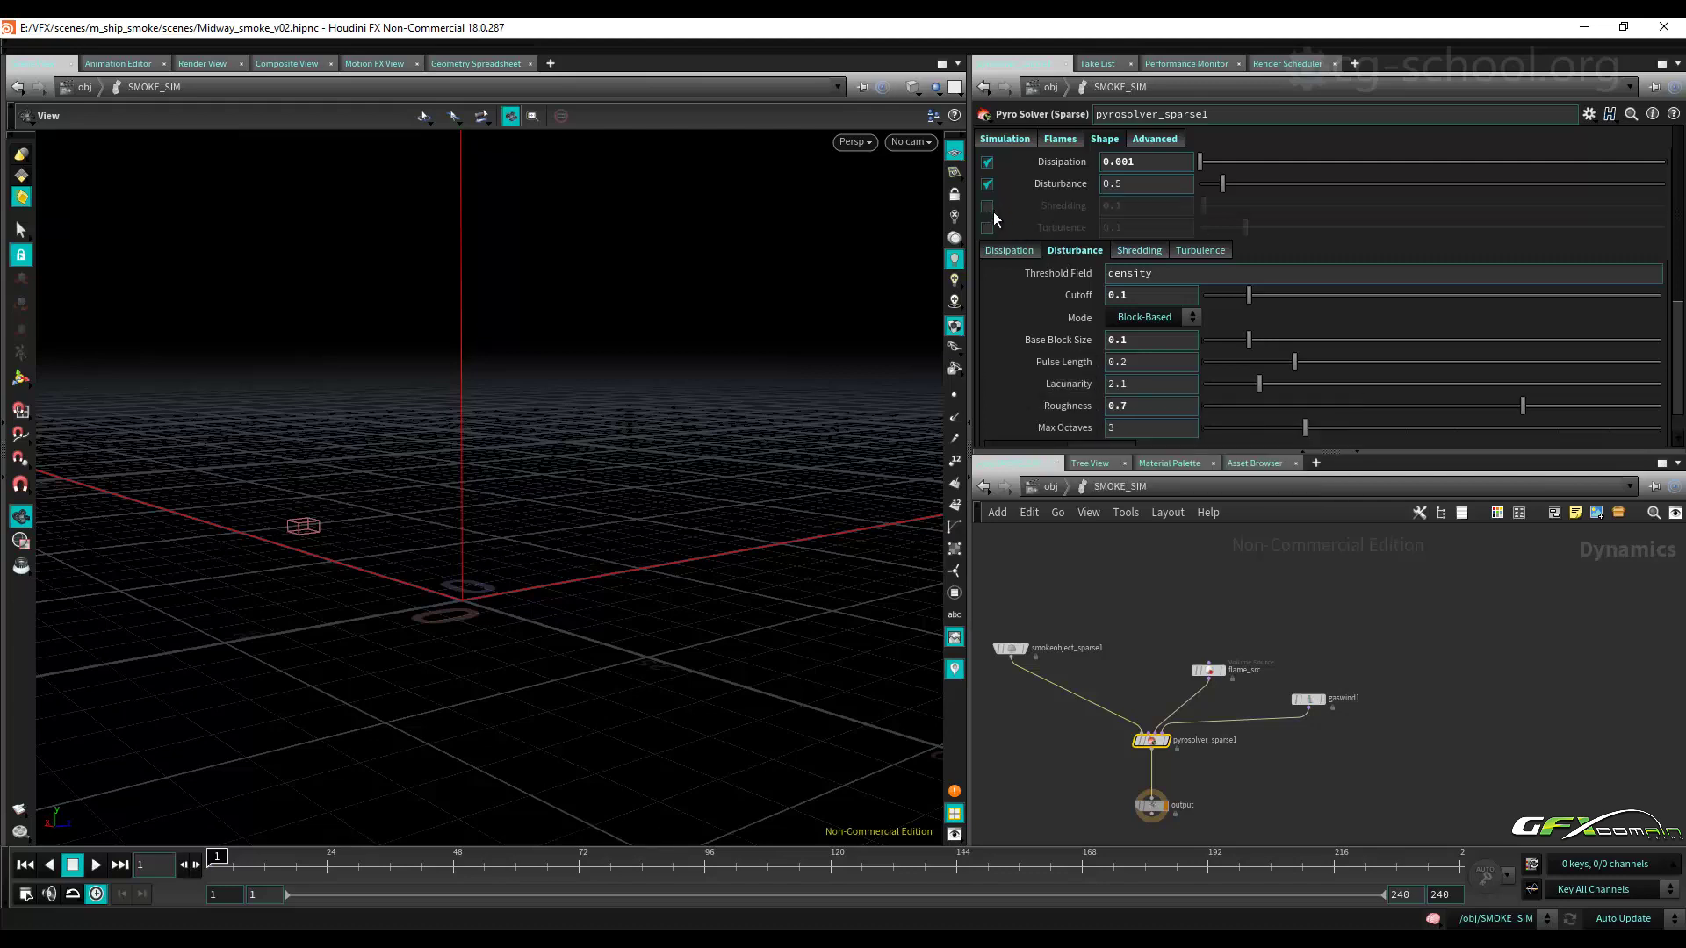
pyautogui.click(987, 228)
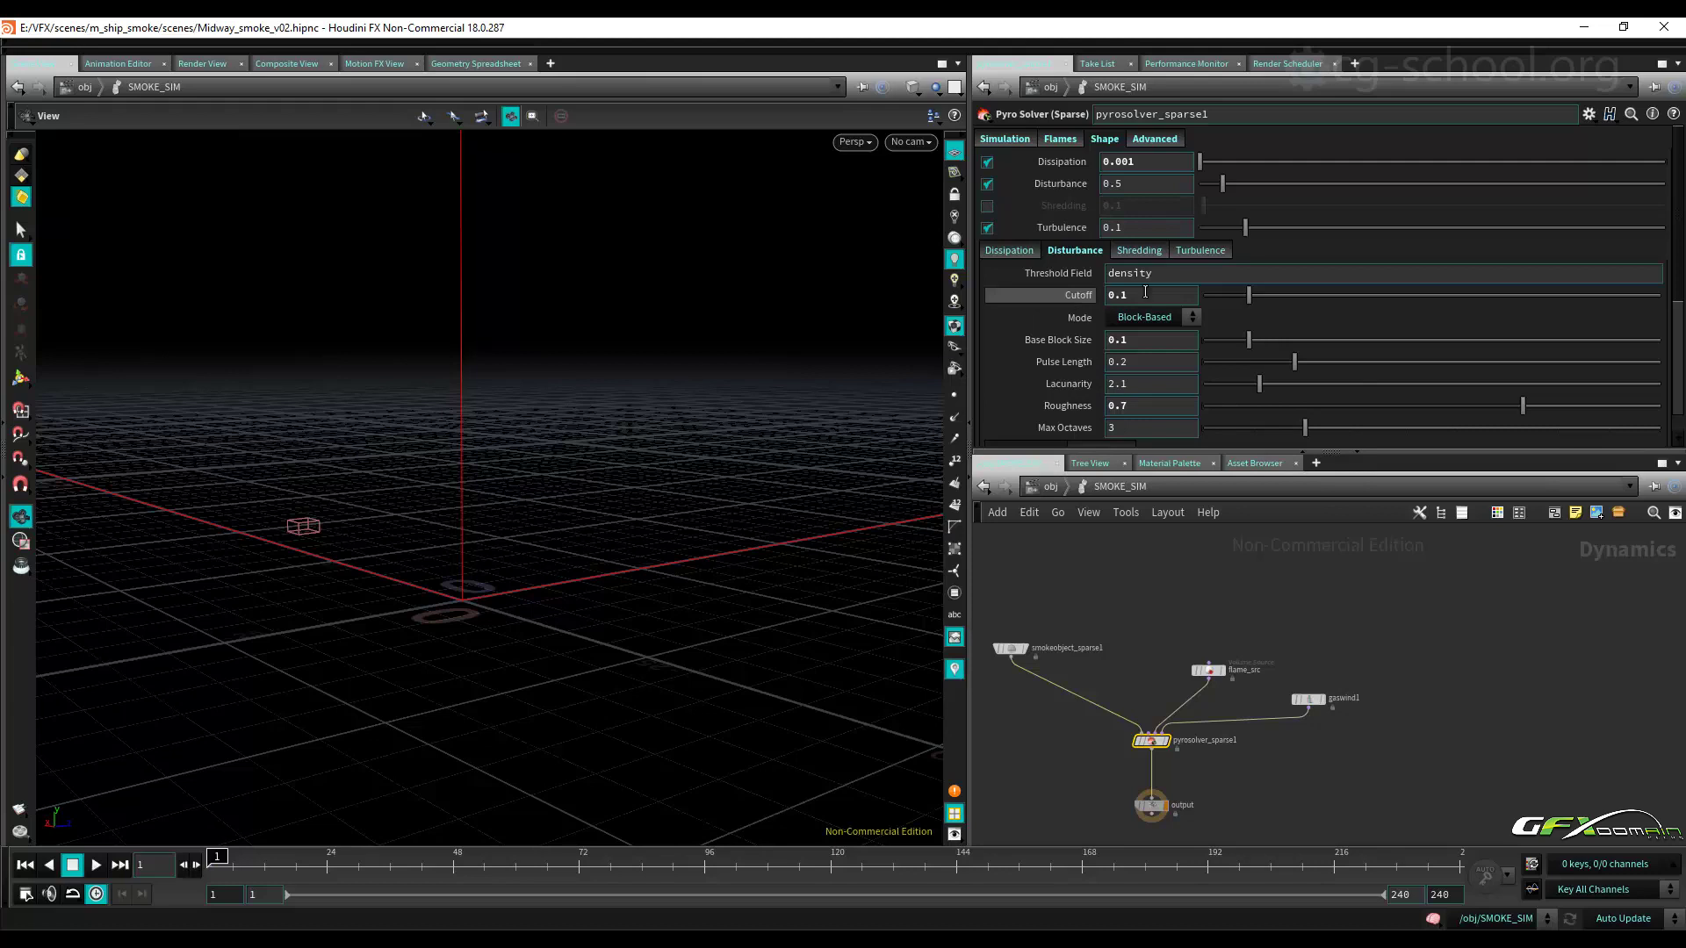
pyautogui.moveTo(1135, 163); pyautogui.dragTo(1123, 164)
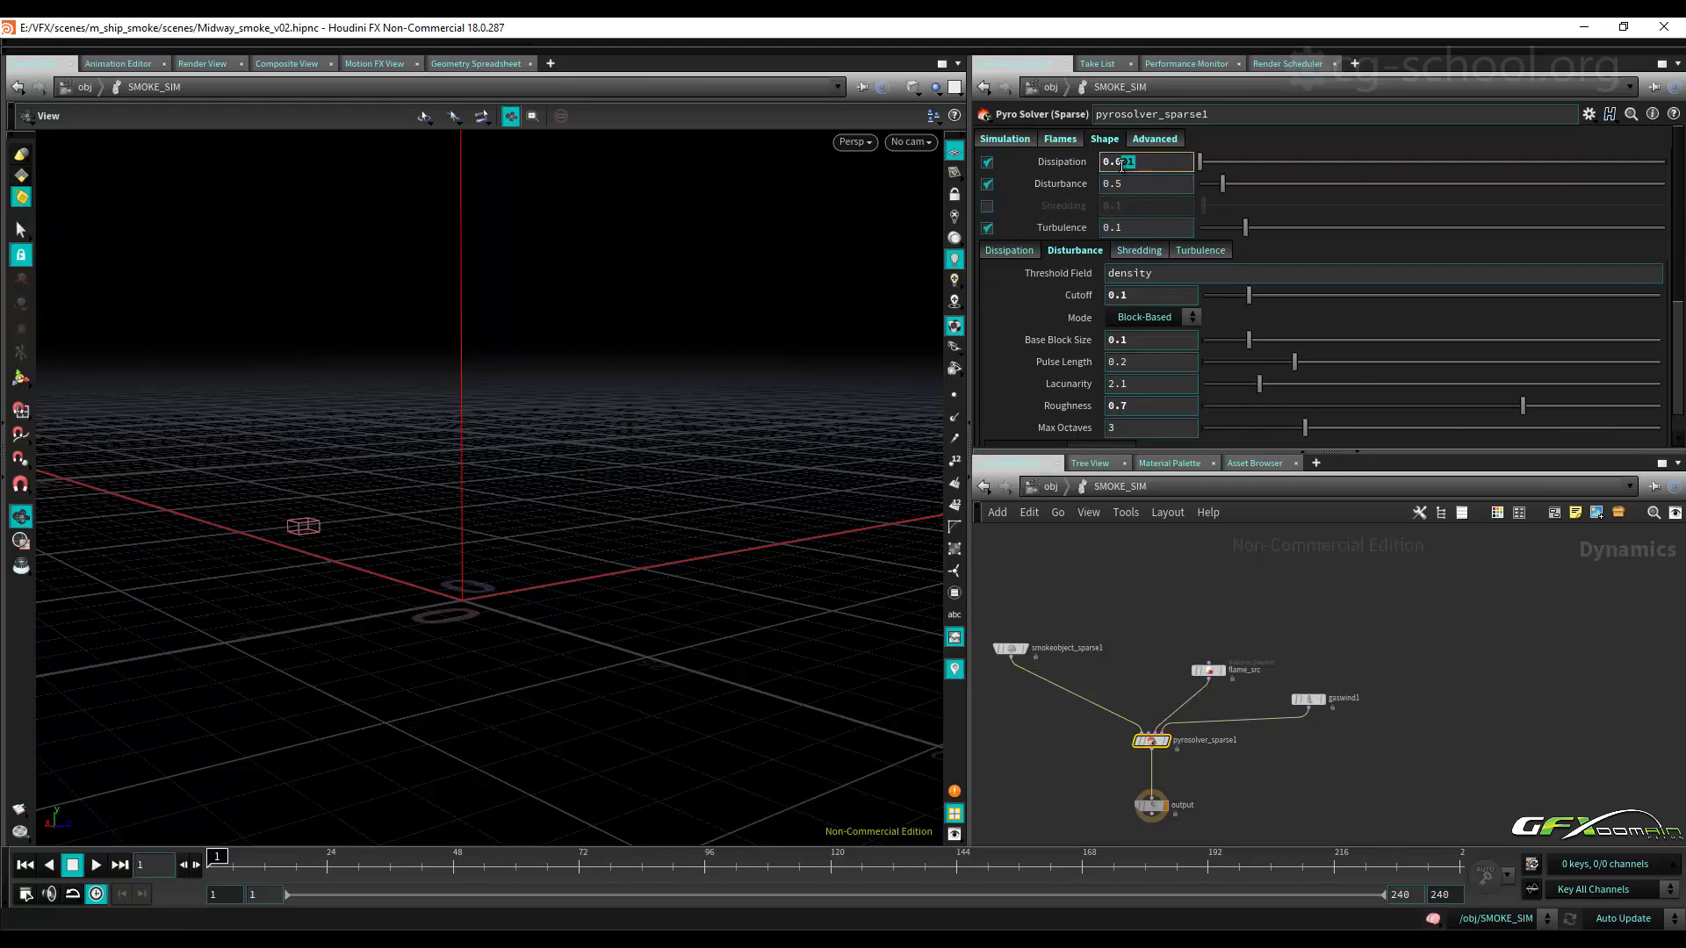
pyautogui.write('1')
pyautogui.press('Return')
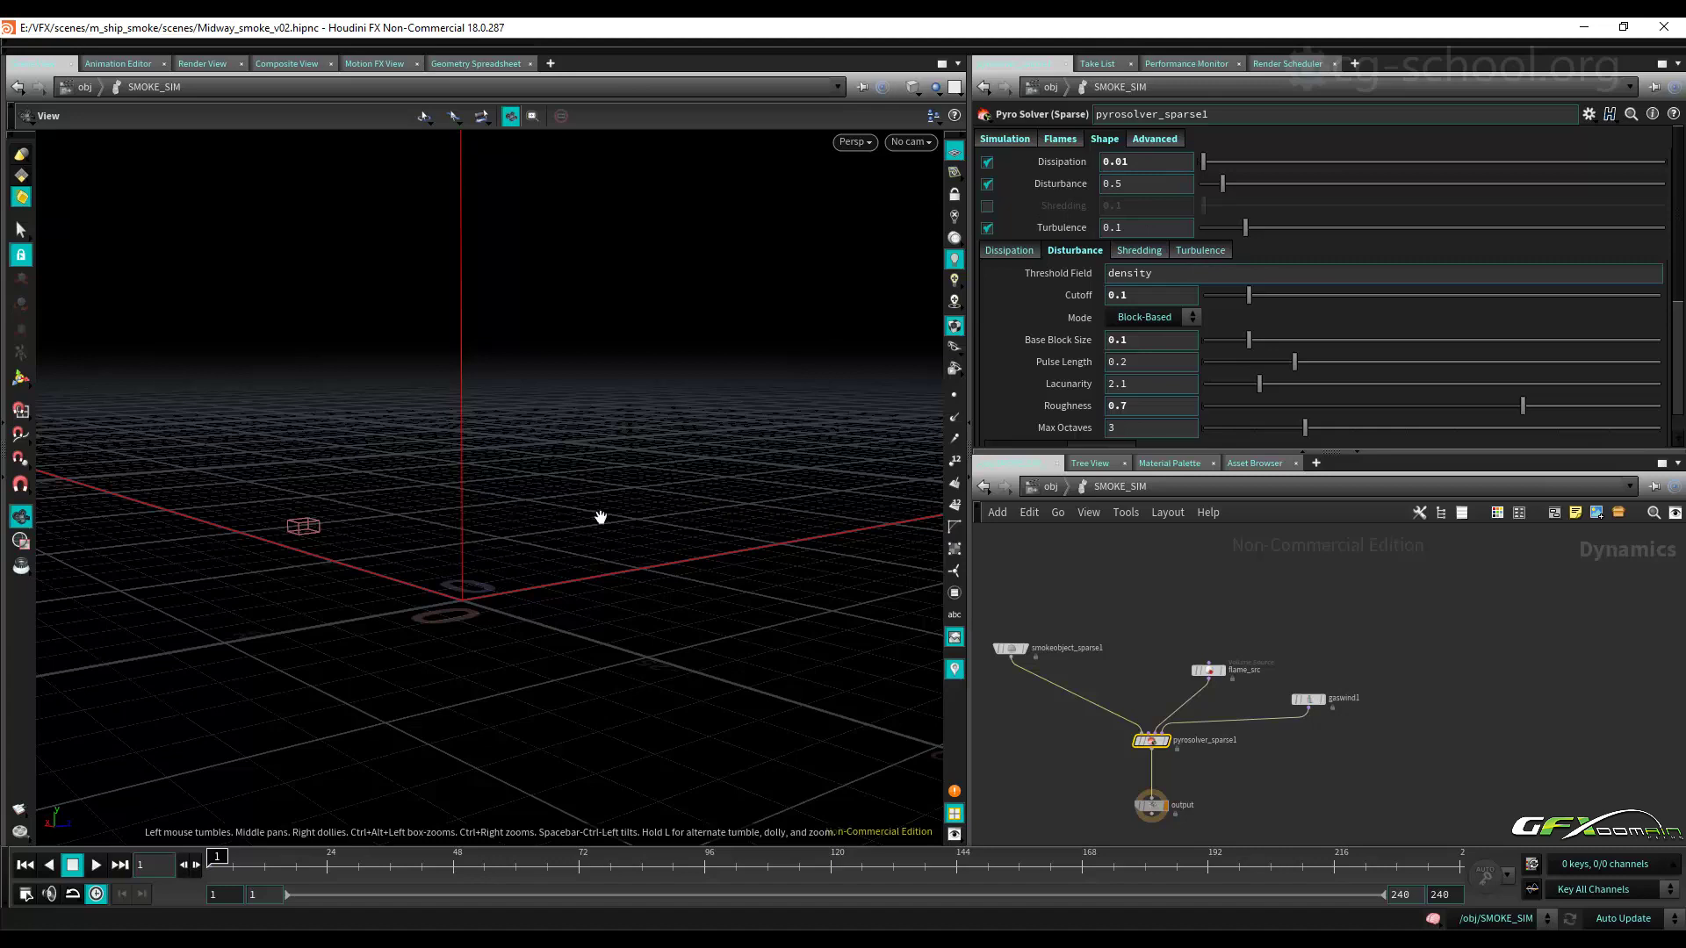
# Set the solver's Turbulence swirl size to 2 and grain to 0.75.
pyautogui.click(1215, 252)
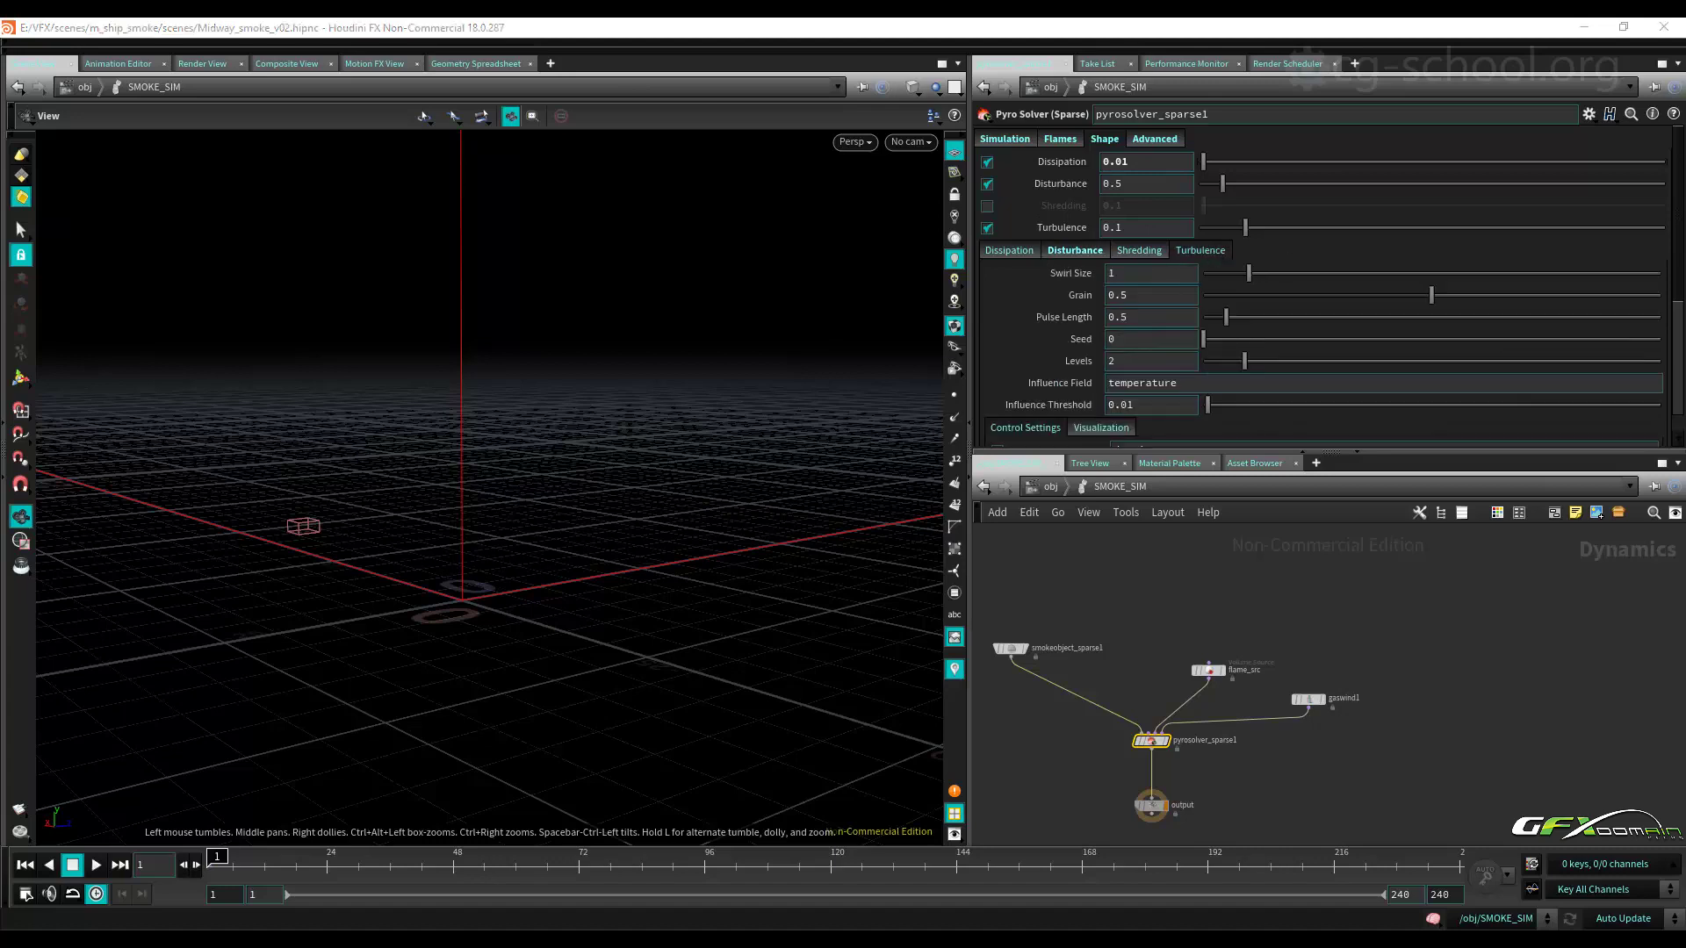
pyautogui.click(1144, 274)
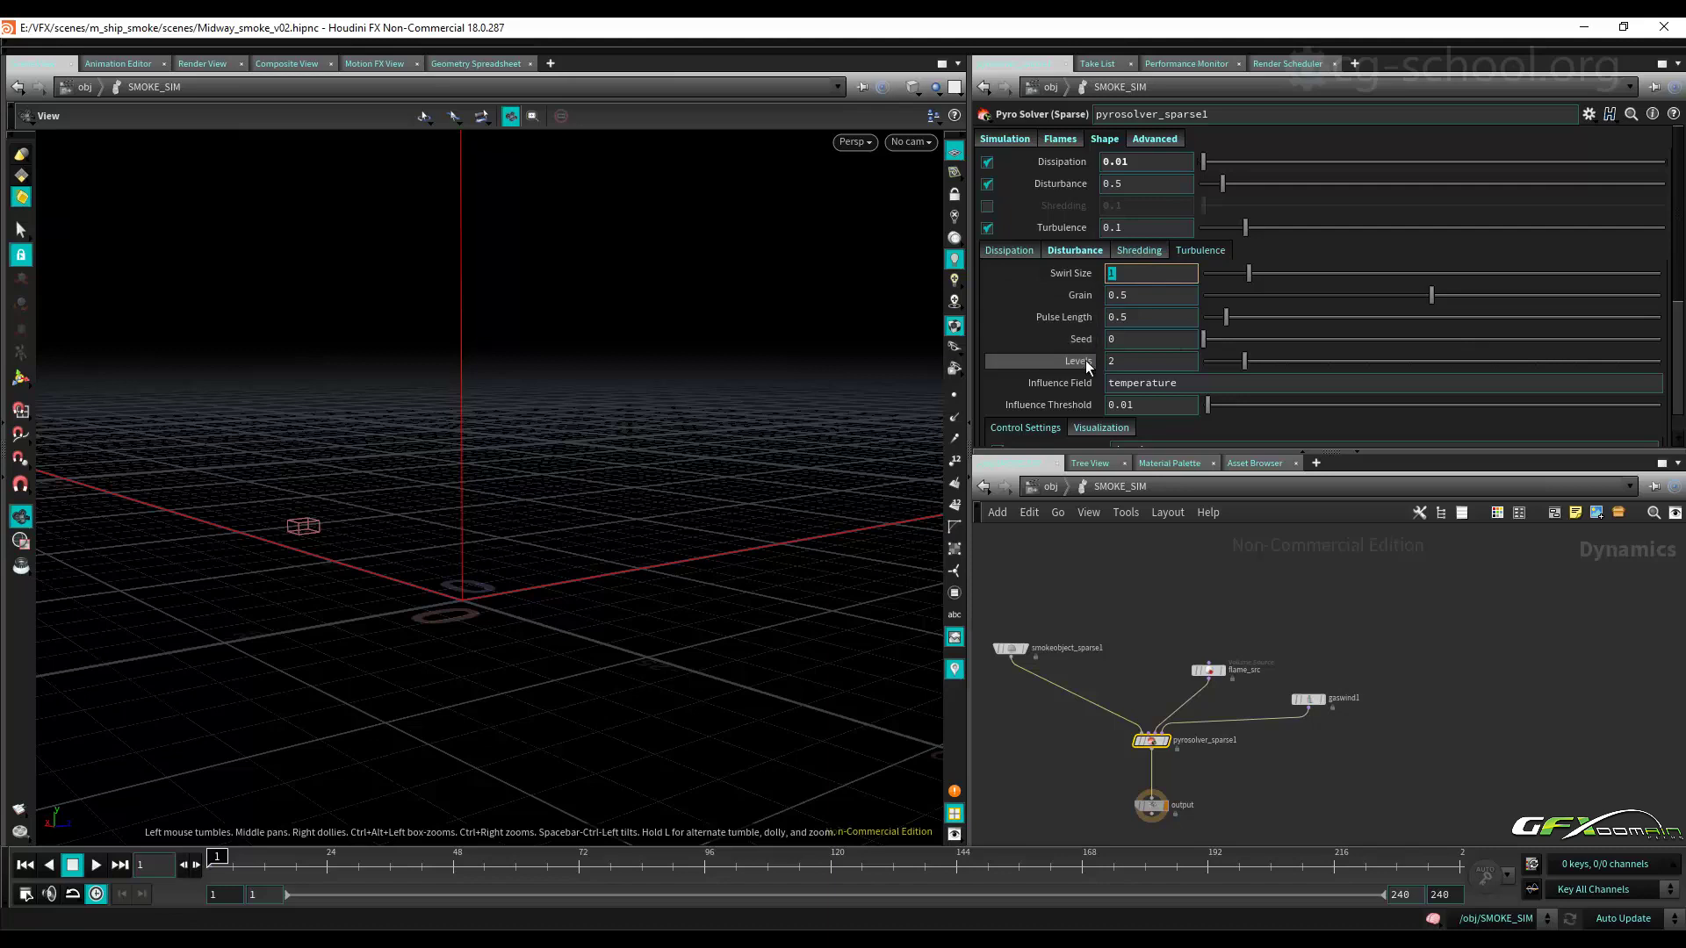
pyautogui.write('2')
pyautogui.press('Return')
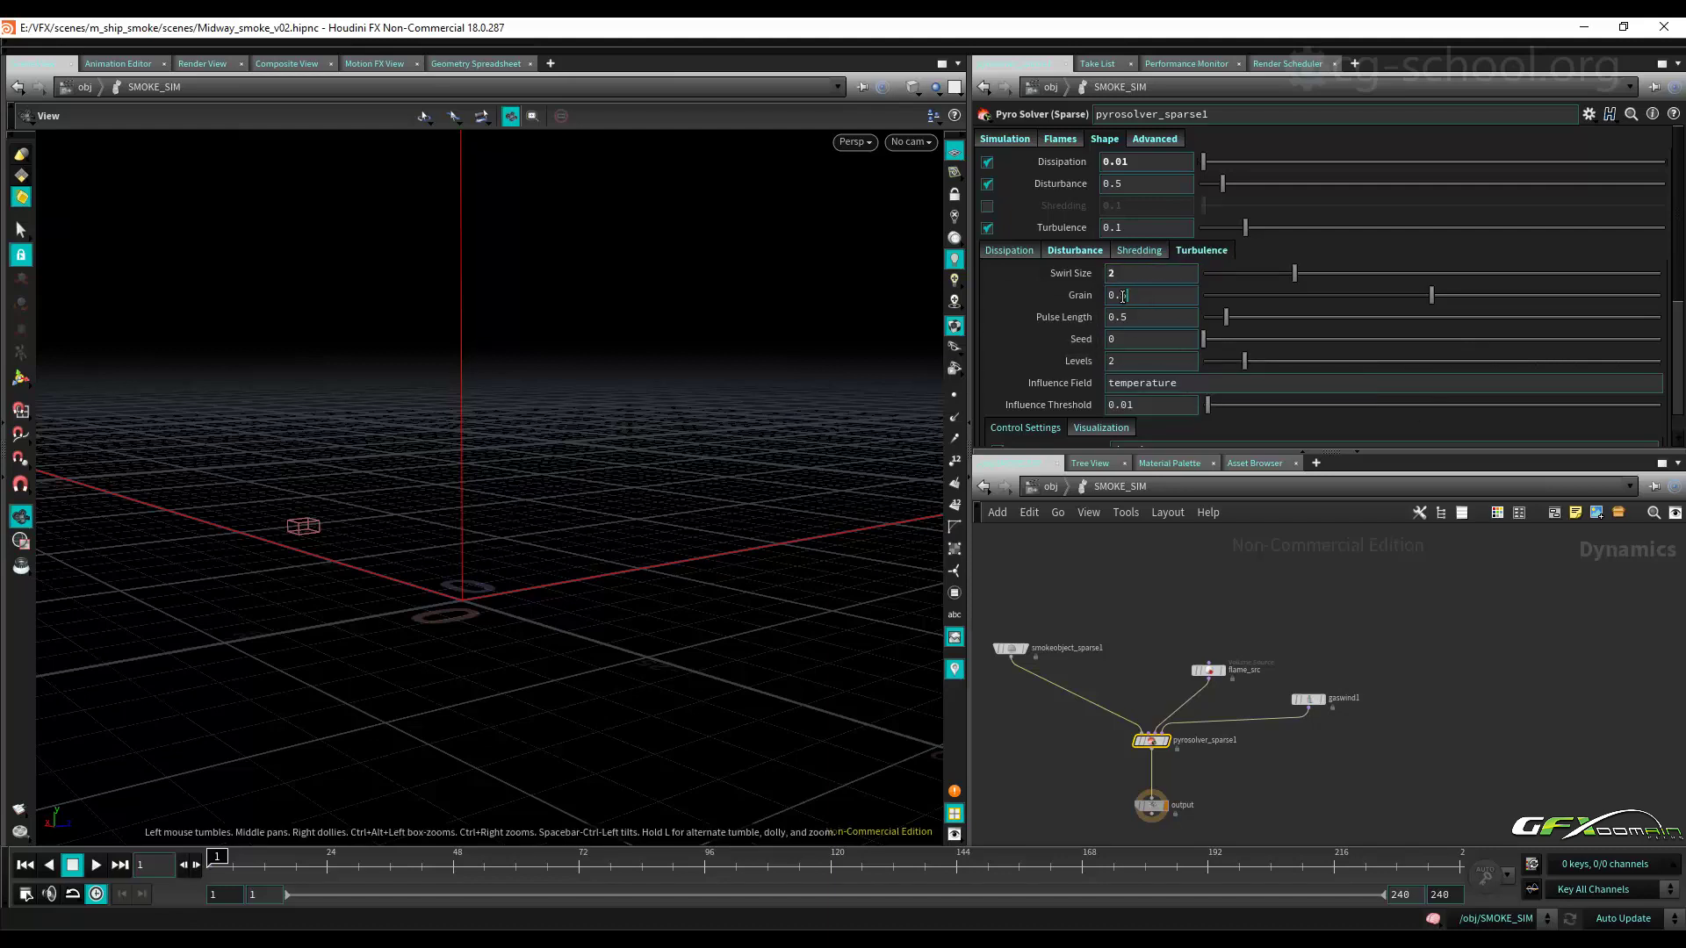
pyautogui.doubleClick(1123, 295)
pyautogui.press('Return')
pyautogui.click(1203, 251)
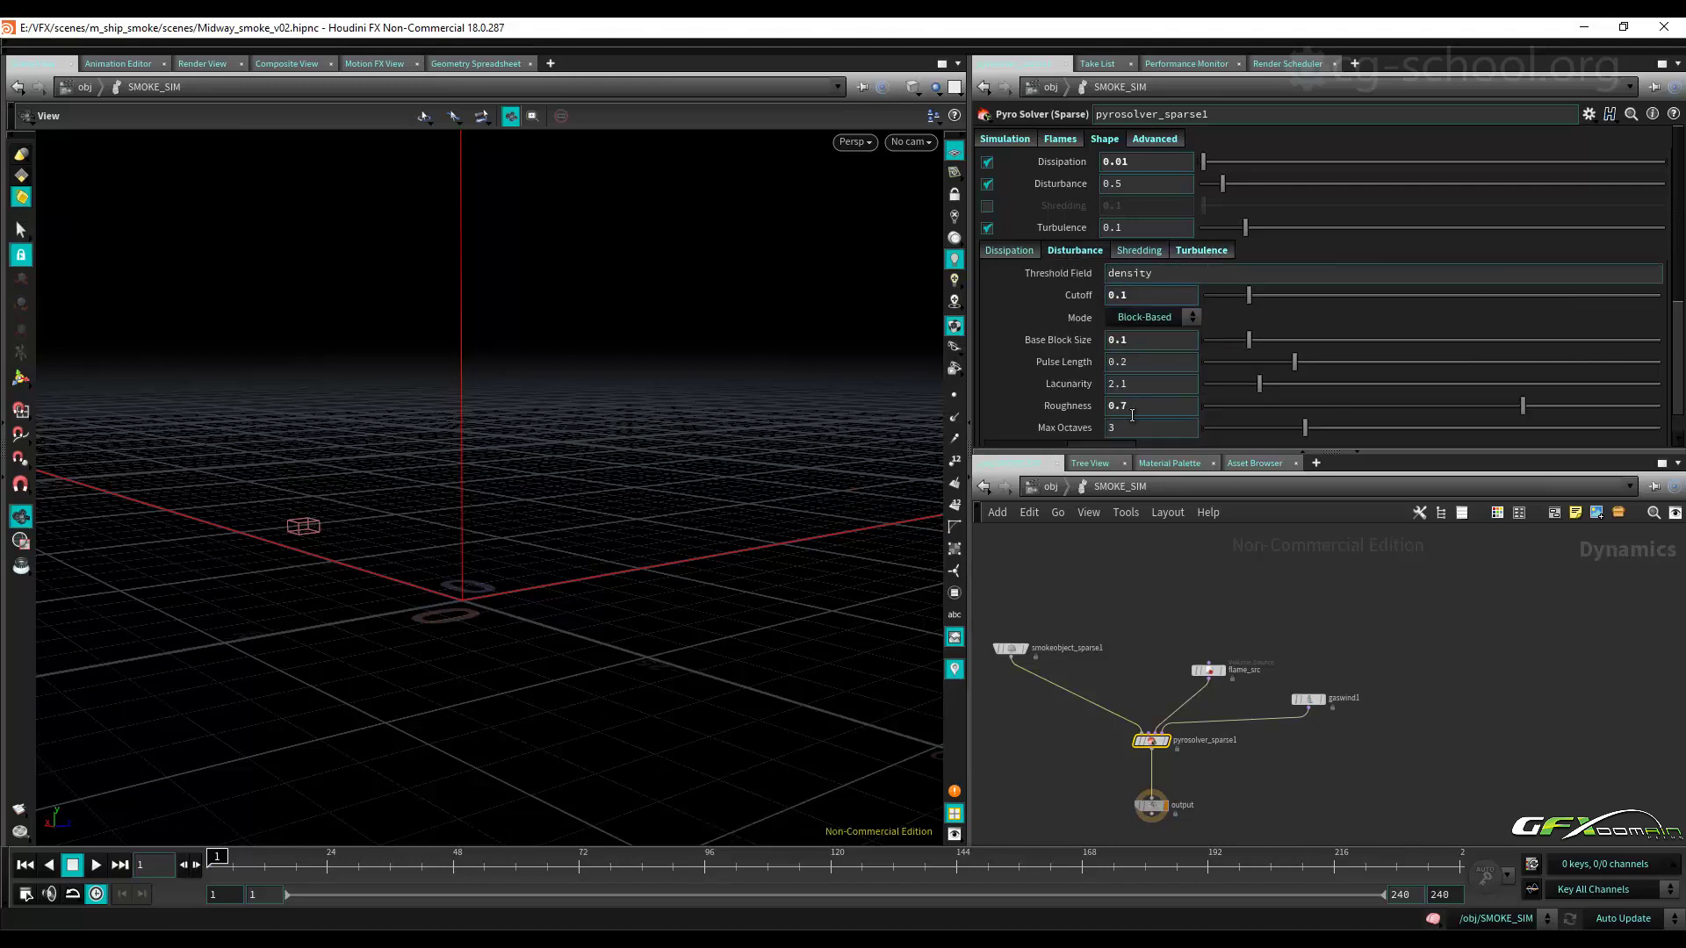
pyautogui.click(1205, 252)
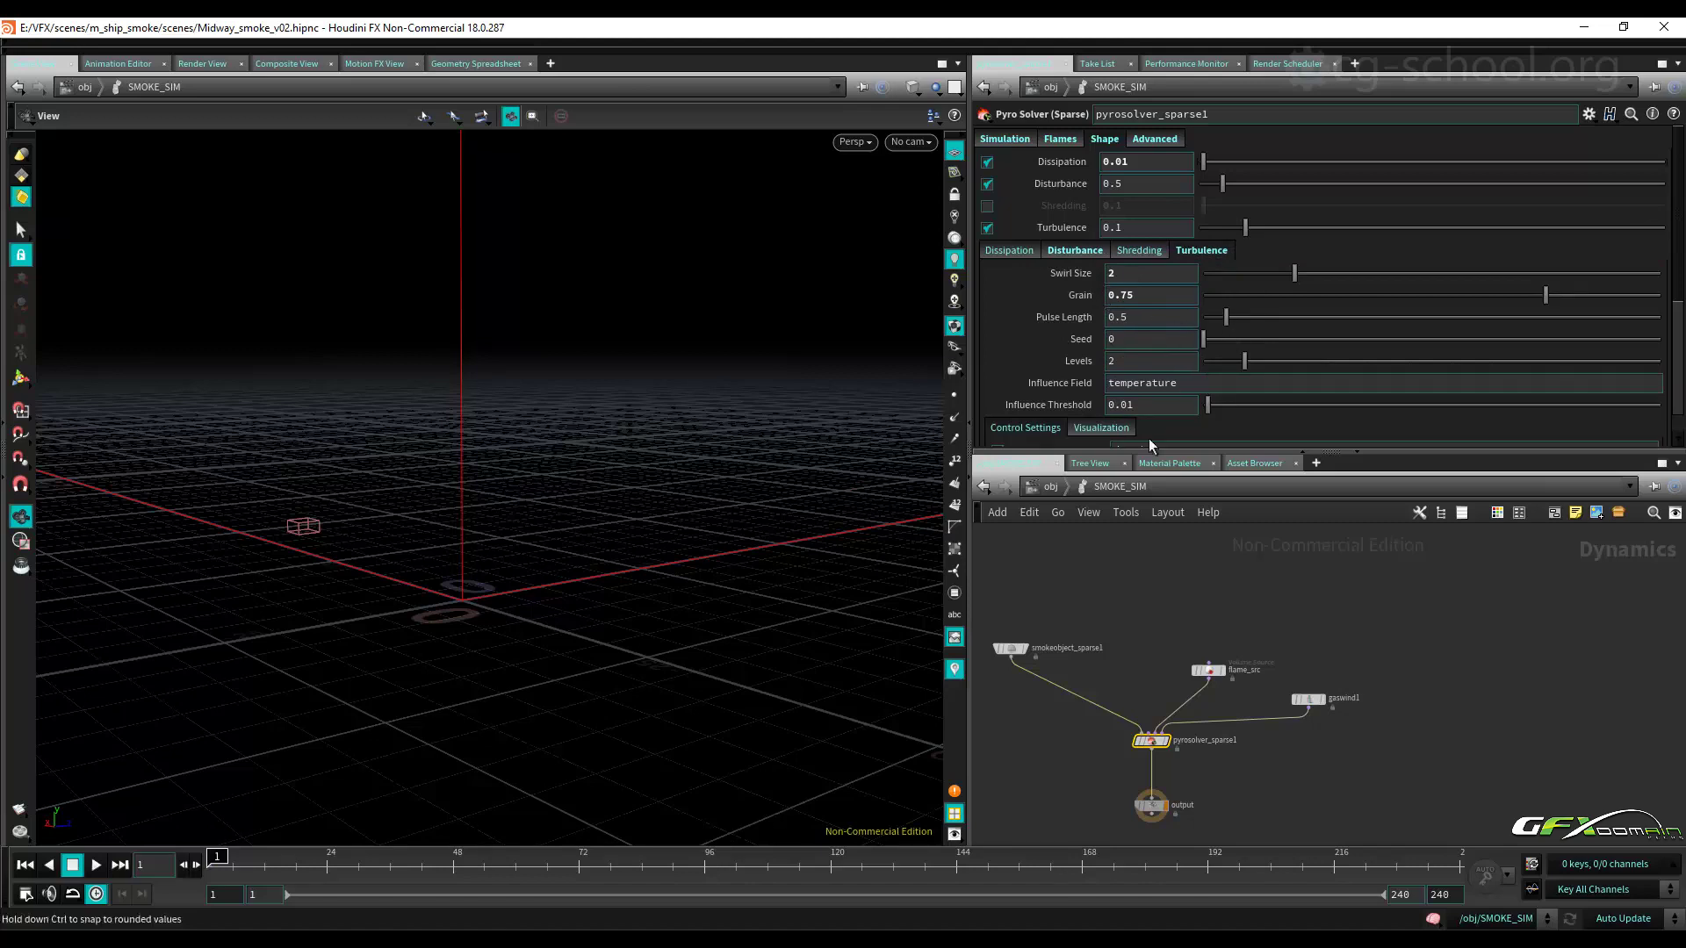
# Rename the flame_src volume source node to smoke_src.
pyautogui.click(1208, 669)
pyautogui.scroll(3, 1238, 671)
pyautogui.doubleClick(1245, 671)
pyautogui.moveTo(1254, 671); pyautogui.dragTo(1155, 673)
pyautogui.write('smoke')
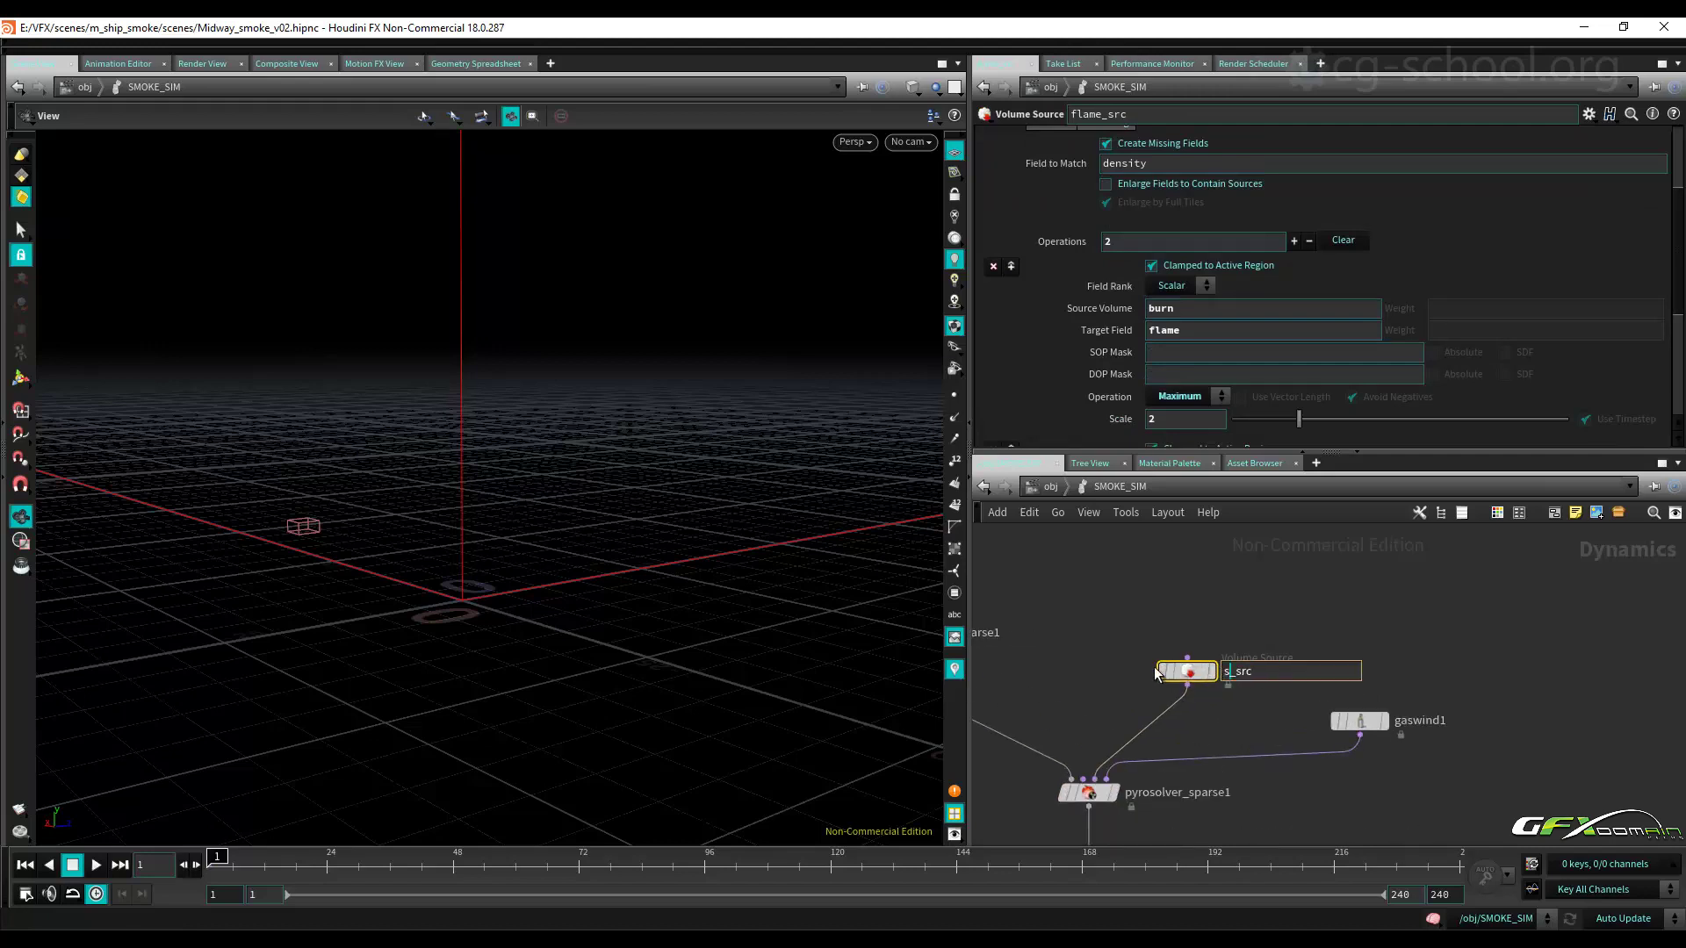
pyautogui.press('Return')
# Set the SOP Path of smoke_src to ../../SMOKE_SRC/_SMOKE_OUT.
pyautogui.moveTo(1183, 673)
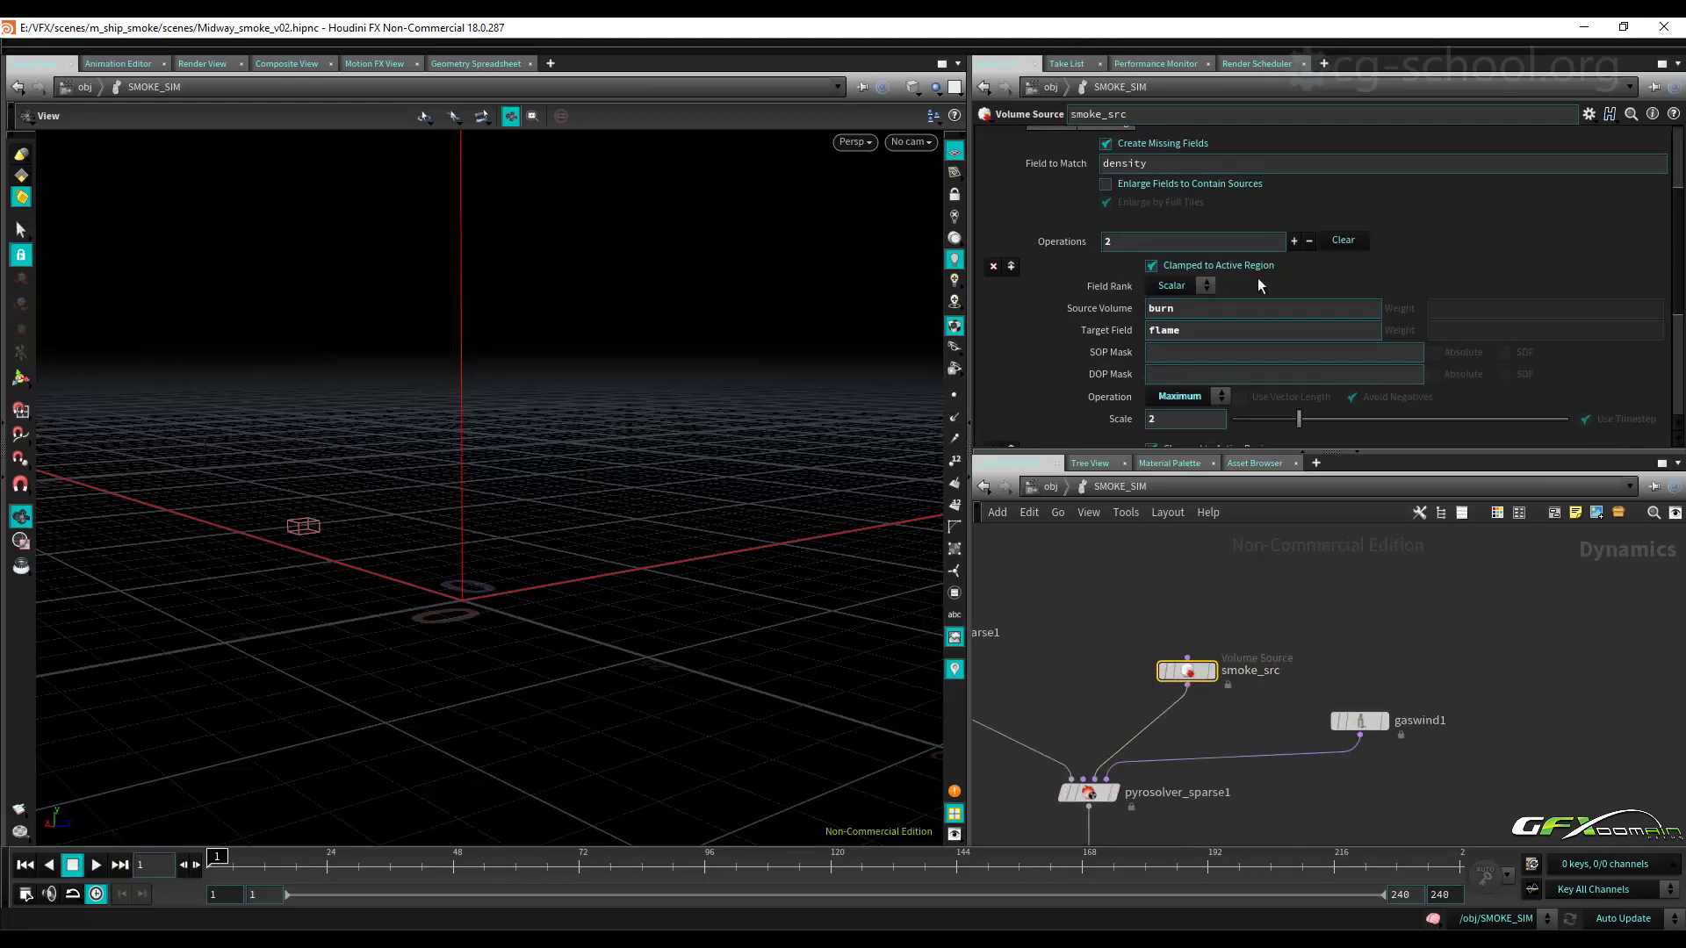
pyautogui.scroll(4, 1457, 257)
pyautogui.doubleClick(1170, 208)
pyautogui.write('SMOK')
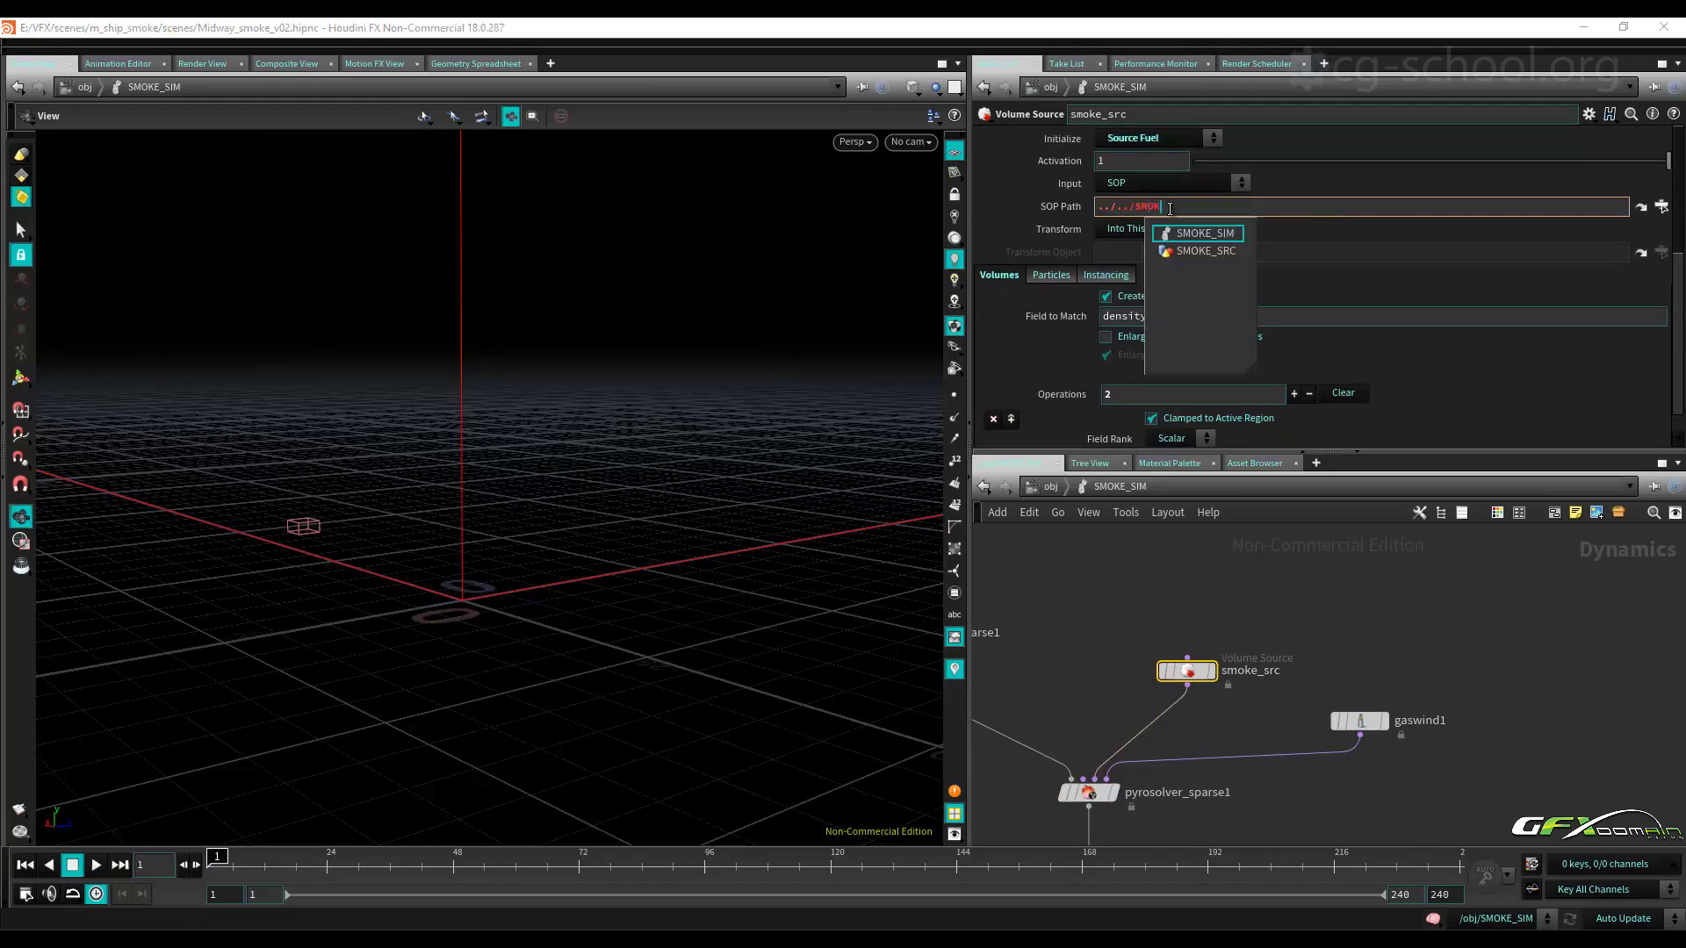
pyautogui.press('Down')
pyautogui.press('Return')
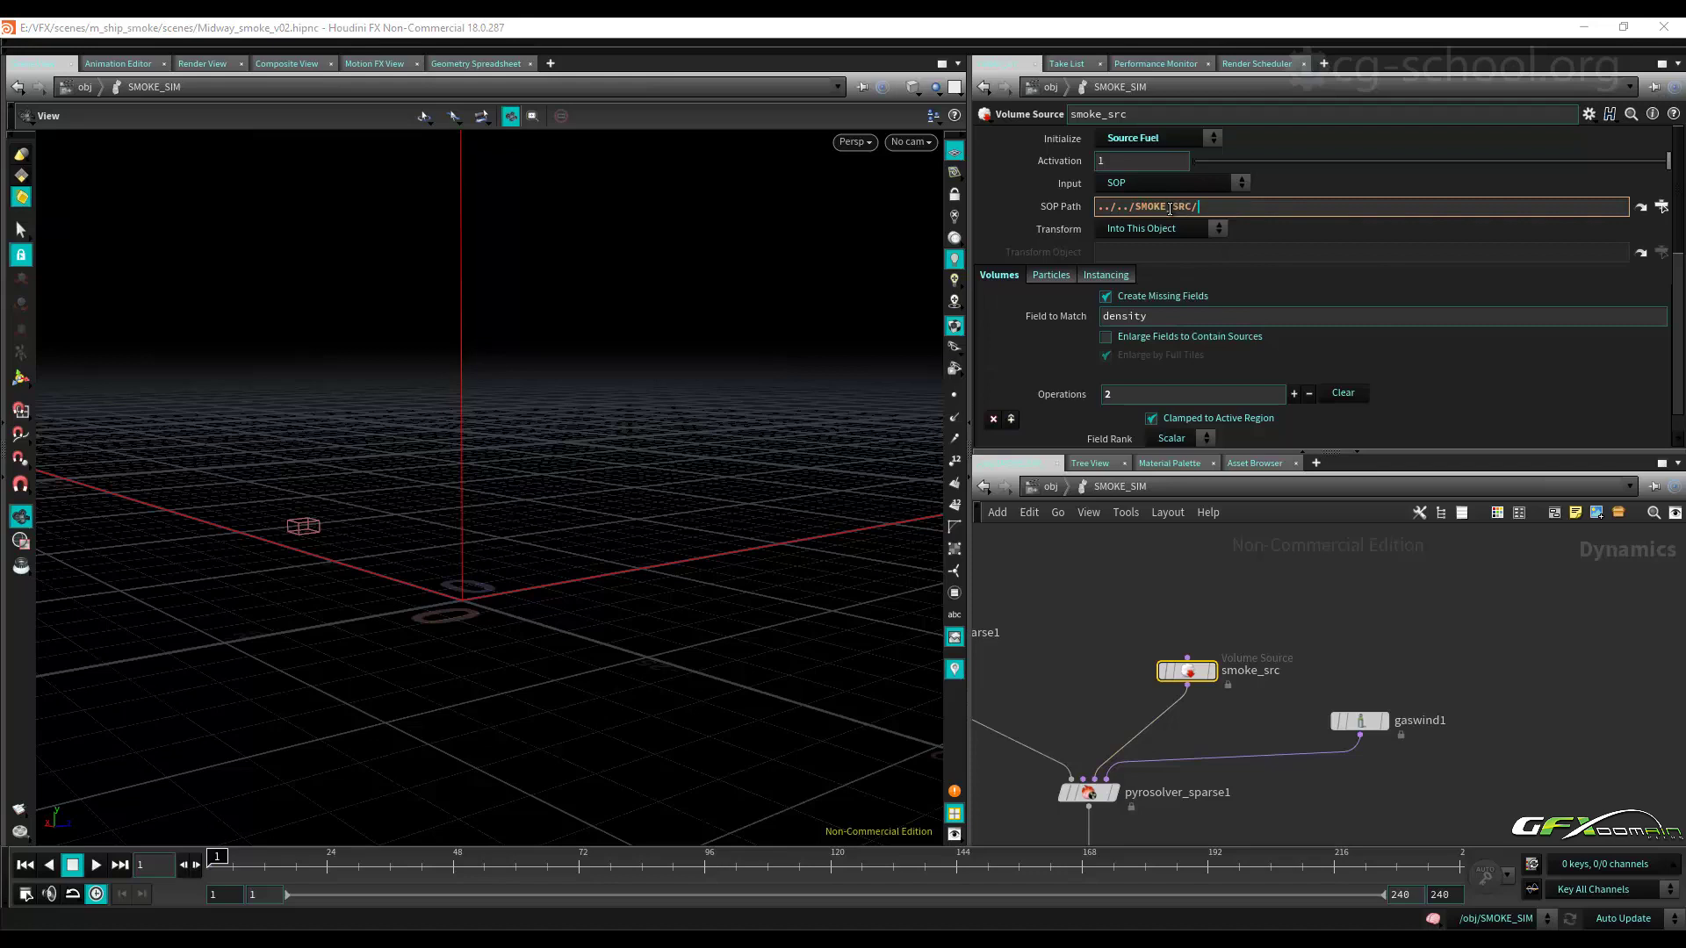
pyautogui.write('/')
pyautogui.press('Down')
pyautogui.press('Return')
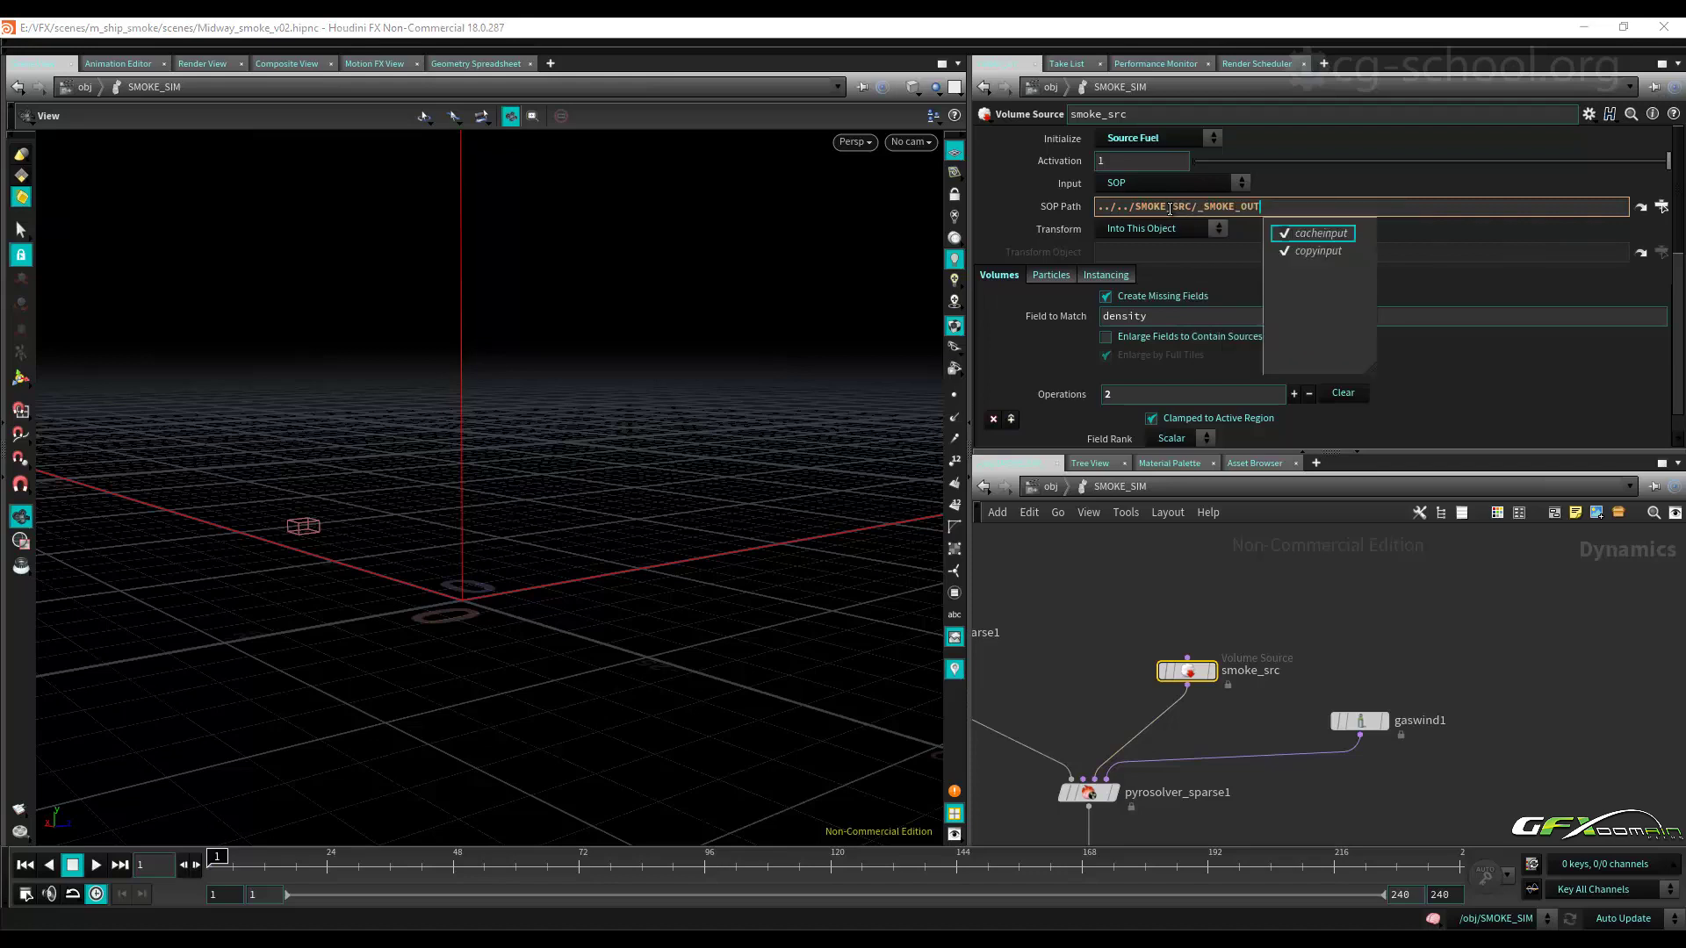
pyautogui.press('Return')
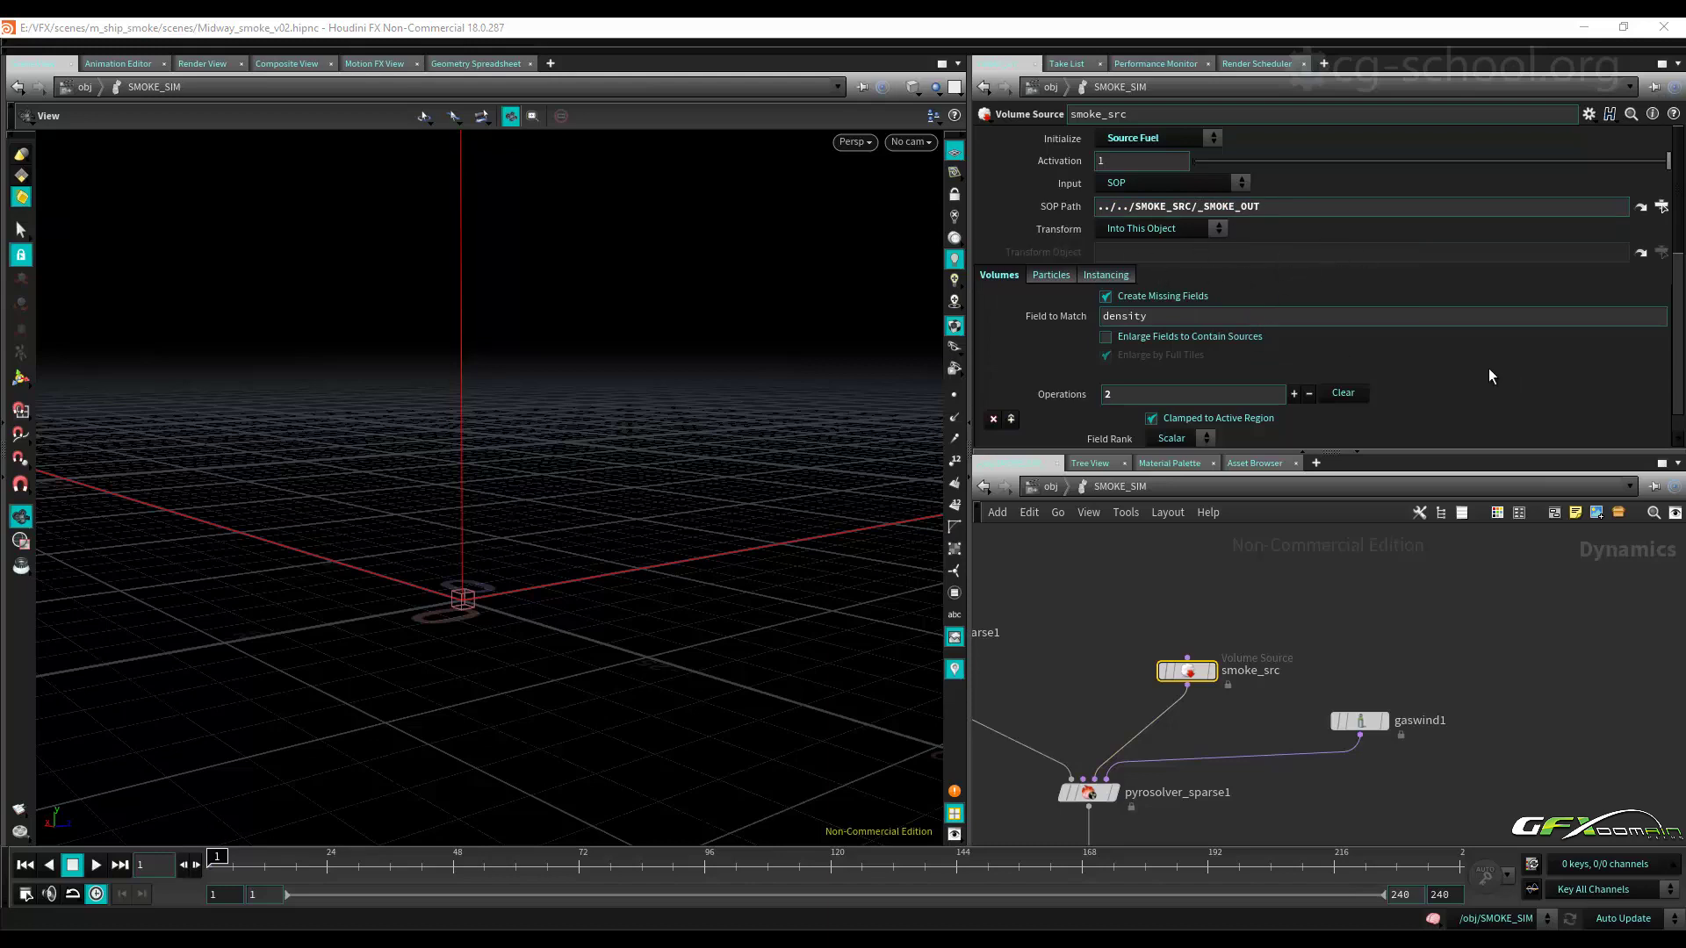
# In smoke_src's first volume operation, set the source volume and target field to density and the operation to Add.
pyautogui.scroll(-3, 1475, 361)
pyautogui.moveTo(1202, 303); pyautogui.dragTo(1115, 306)
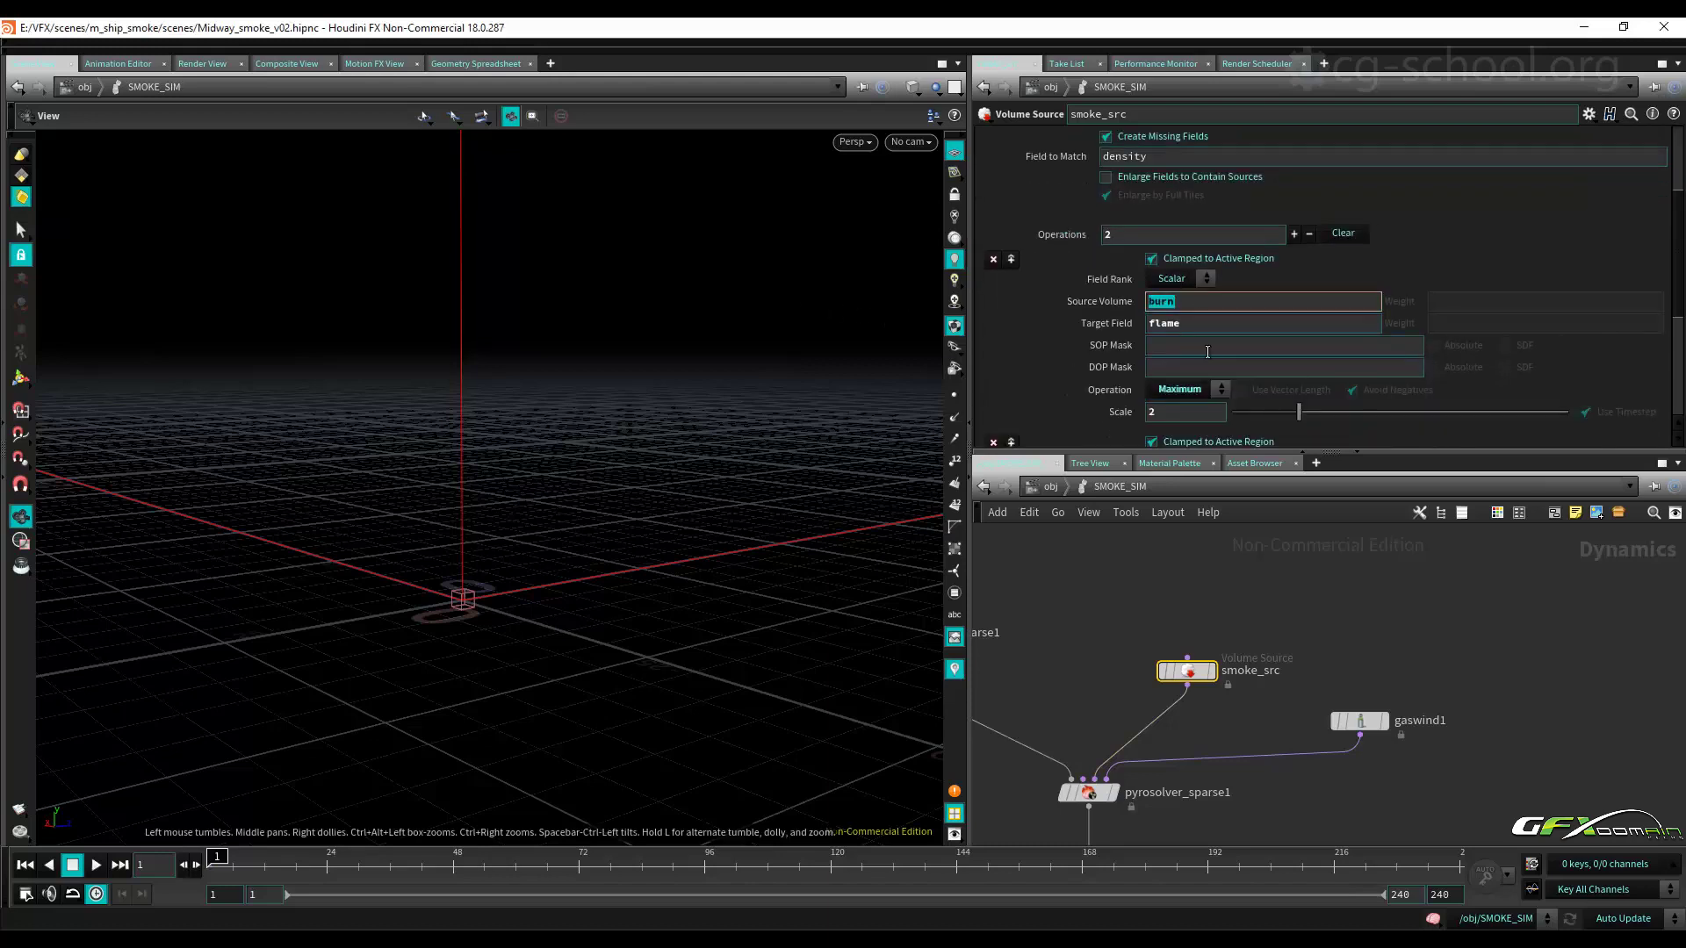
pyautogui.write('d')
pyautogui.press('Tab')
pyautogui.write('dens')
pyautogui.press('Return')
pyautogui.scroll(-1, 1299, 341)
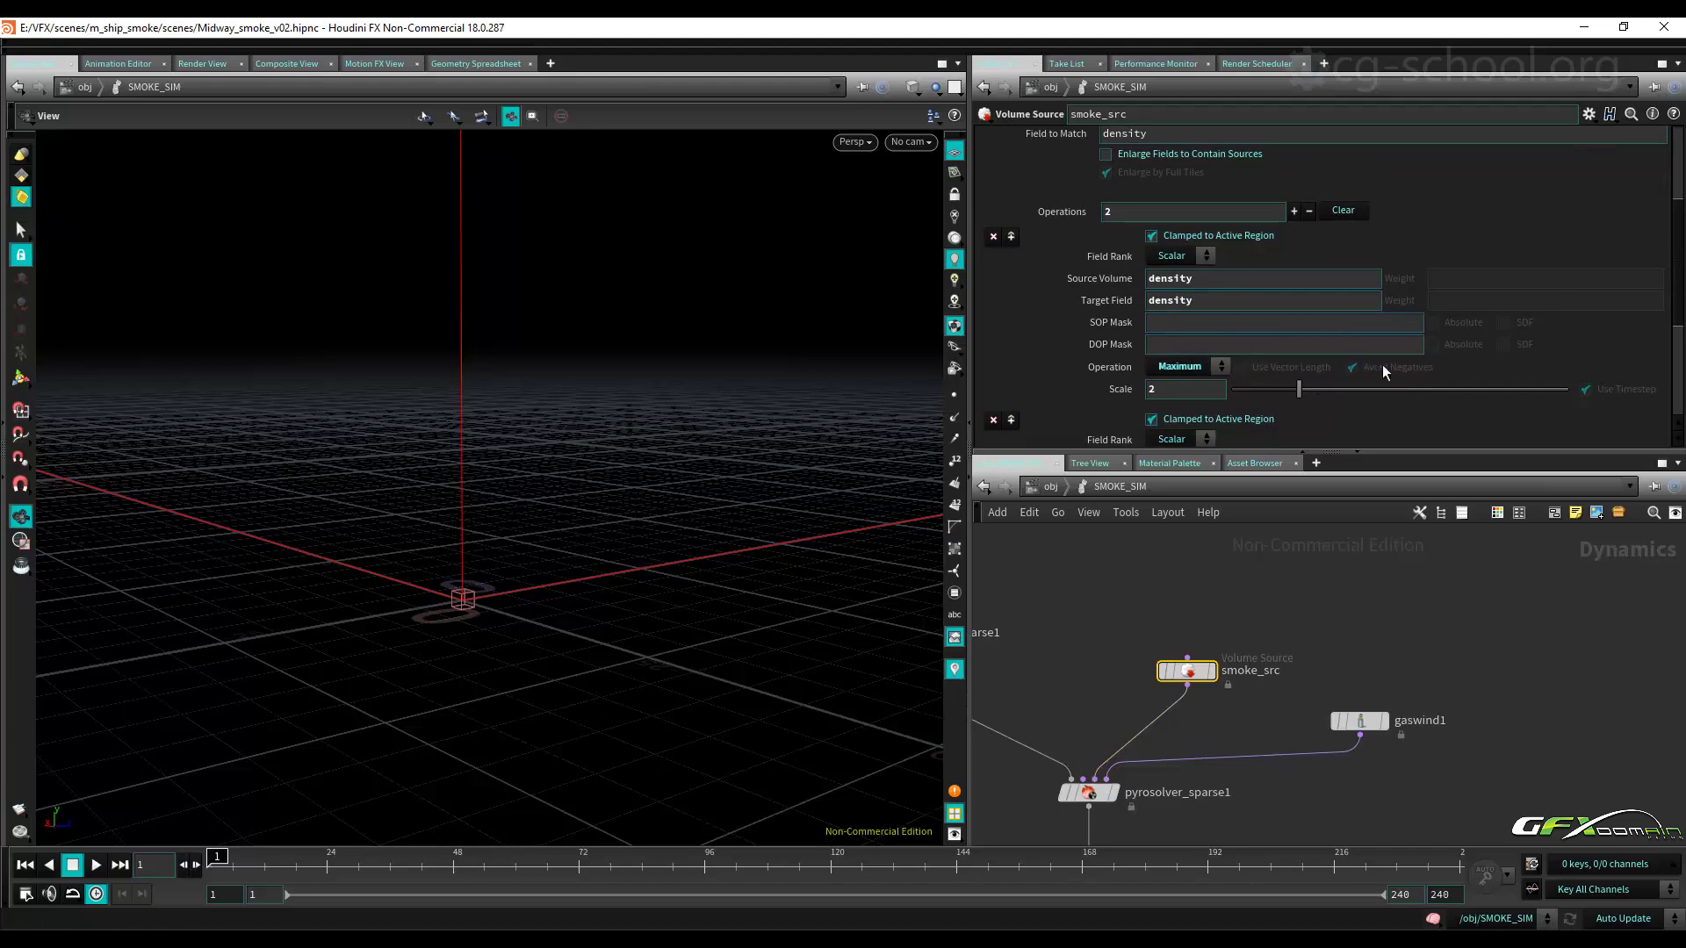
pyautogui.scroll(-3, 1405, 367)
pyautogui.click(1214, 299)
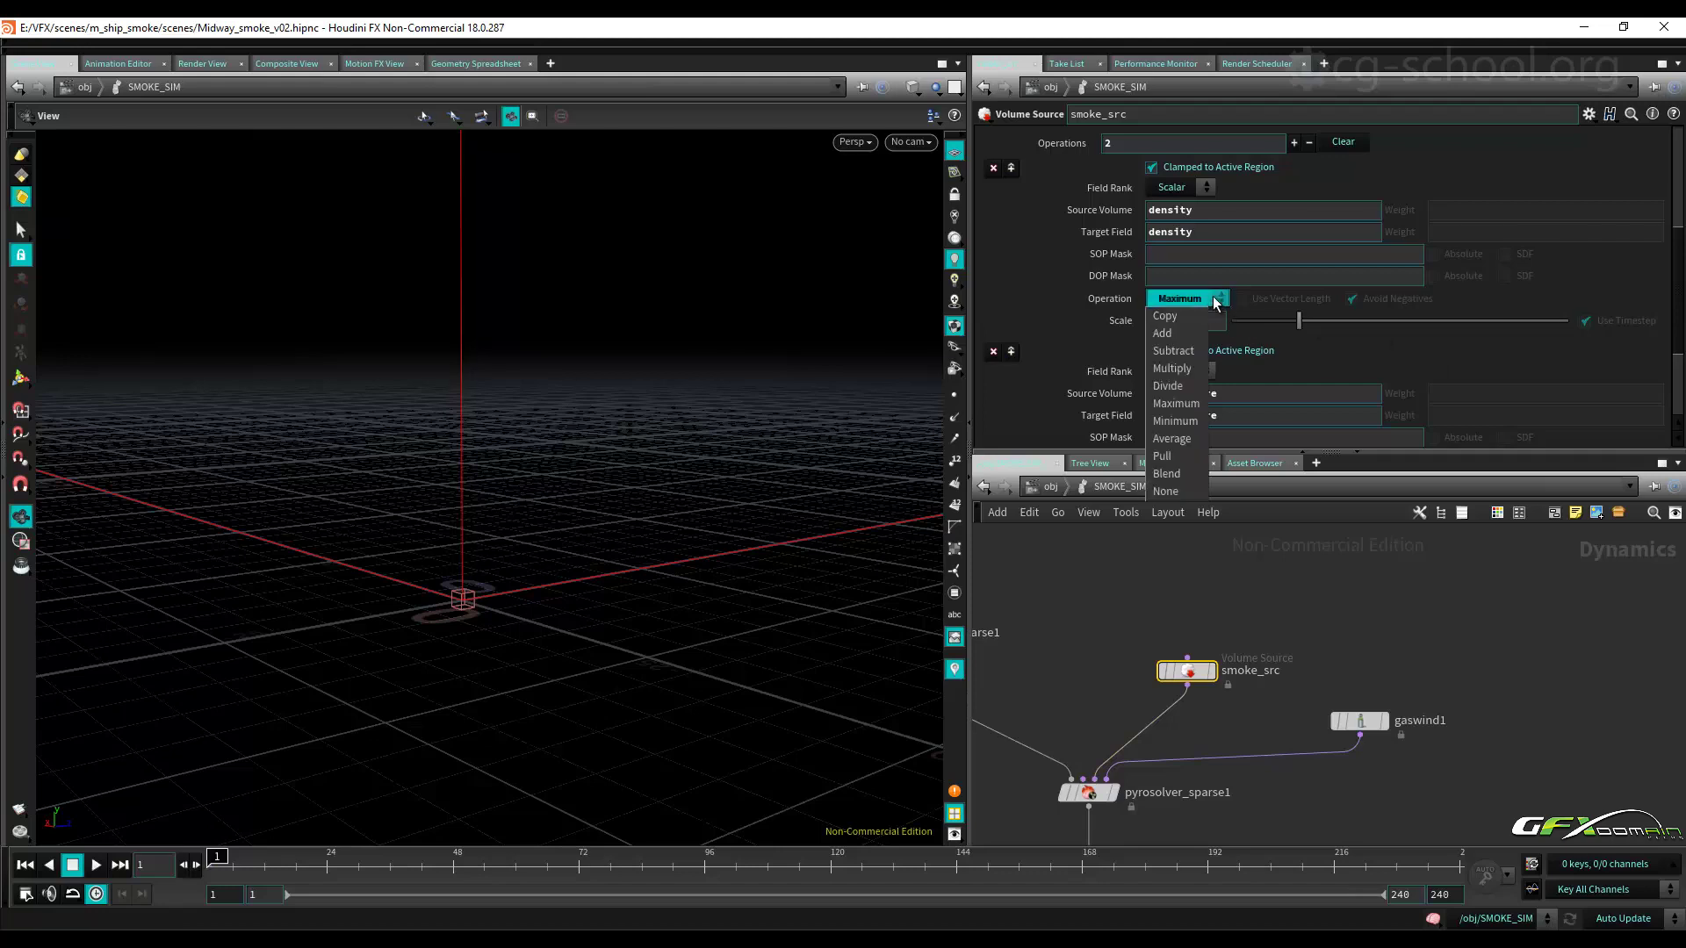
pyautogui.click(1193, 333)
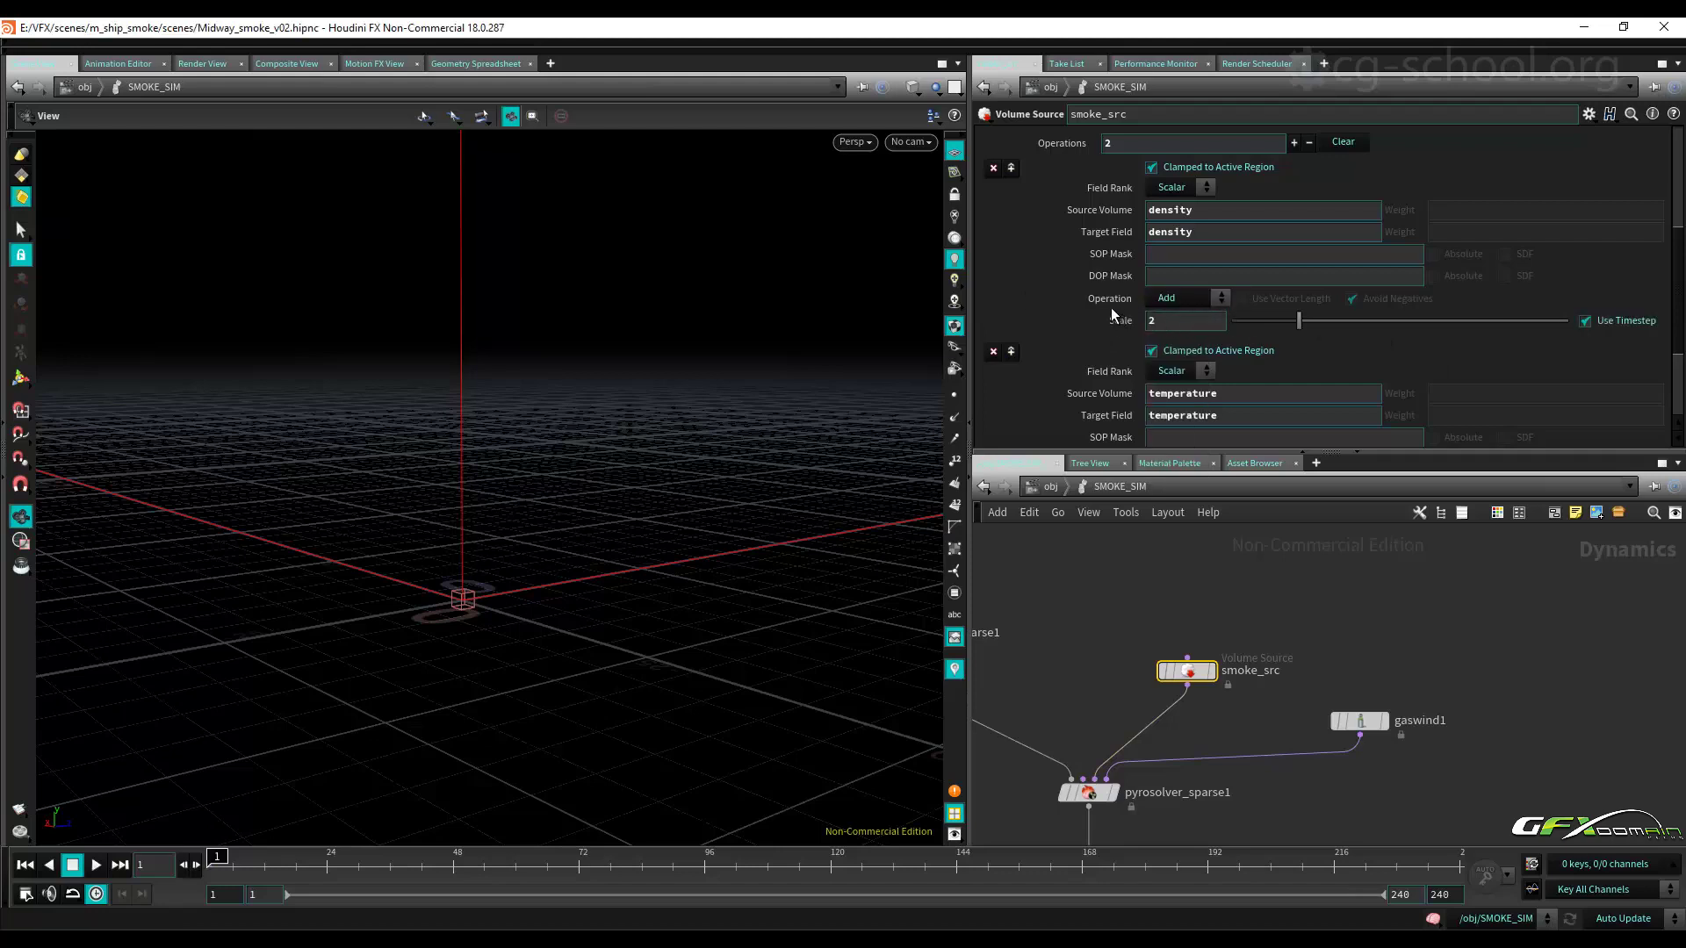
# Set the acceleration strength of smoke_src's temperature operation to 25.
pyautogui.scroll(-3, 1114, 311)
pyautogui.scroll(-2, 1113, 311)
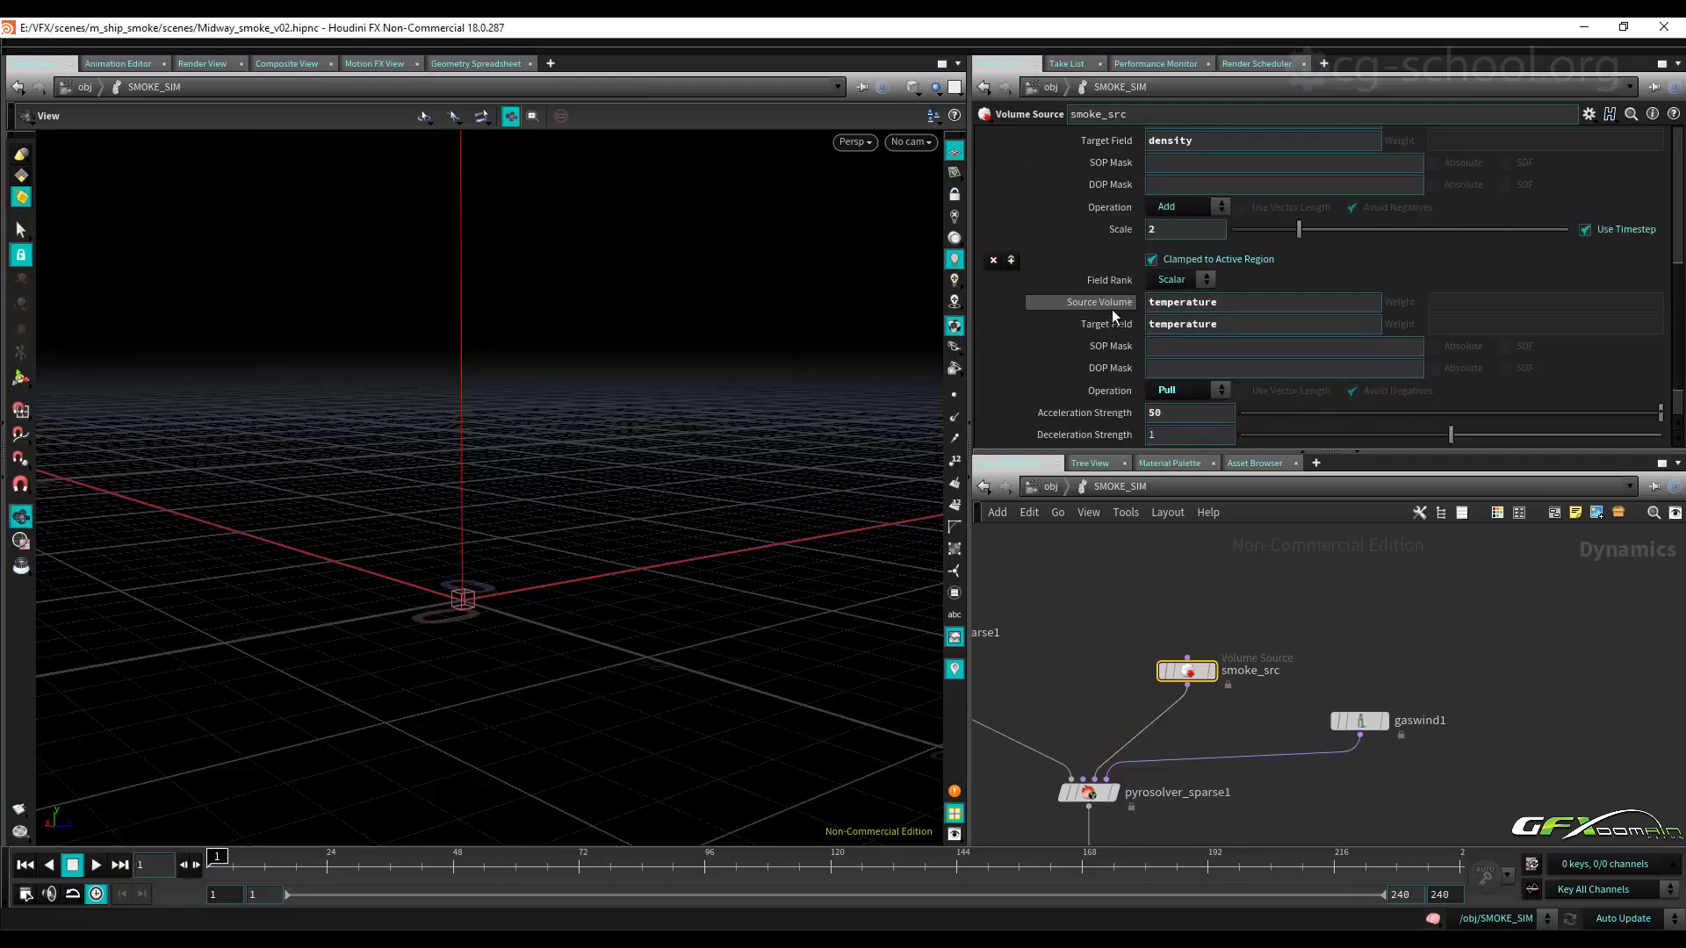
pyautogui.click(1147, 392)
pyautogui.write('25')
pyautogui.press('Return')
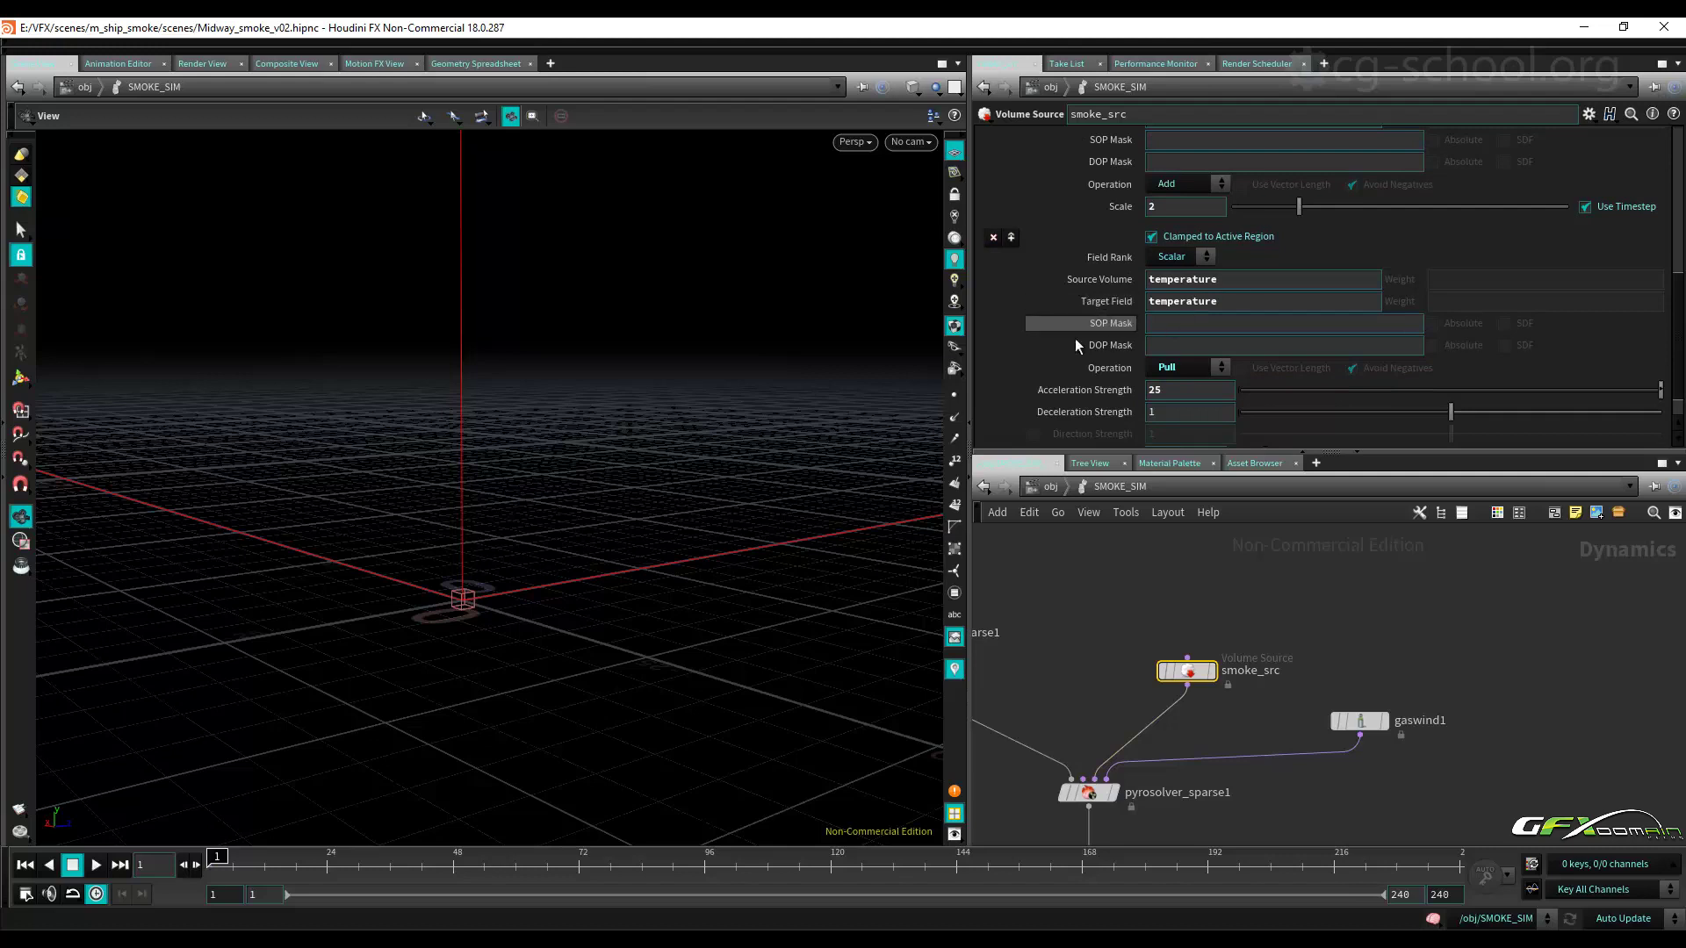
# Point the X, Y and Z Center centroid expressions of smokeobject_sparse1 to SMOKE_SRC instead of FIRE_SRC.
pyautogui.moveTo(1262, 730); pyautogui.dragTo(1331, 696, button='middle')
pyautogui.moveTo(1167, 685); pyautogui.dragTo(1298, 668, button='middle')
pyautogui.click(1050, 583)
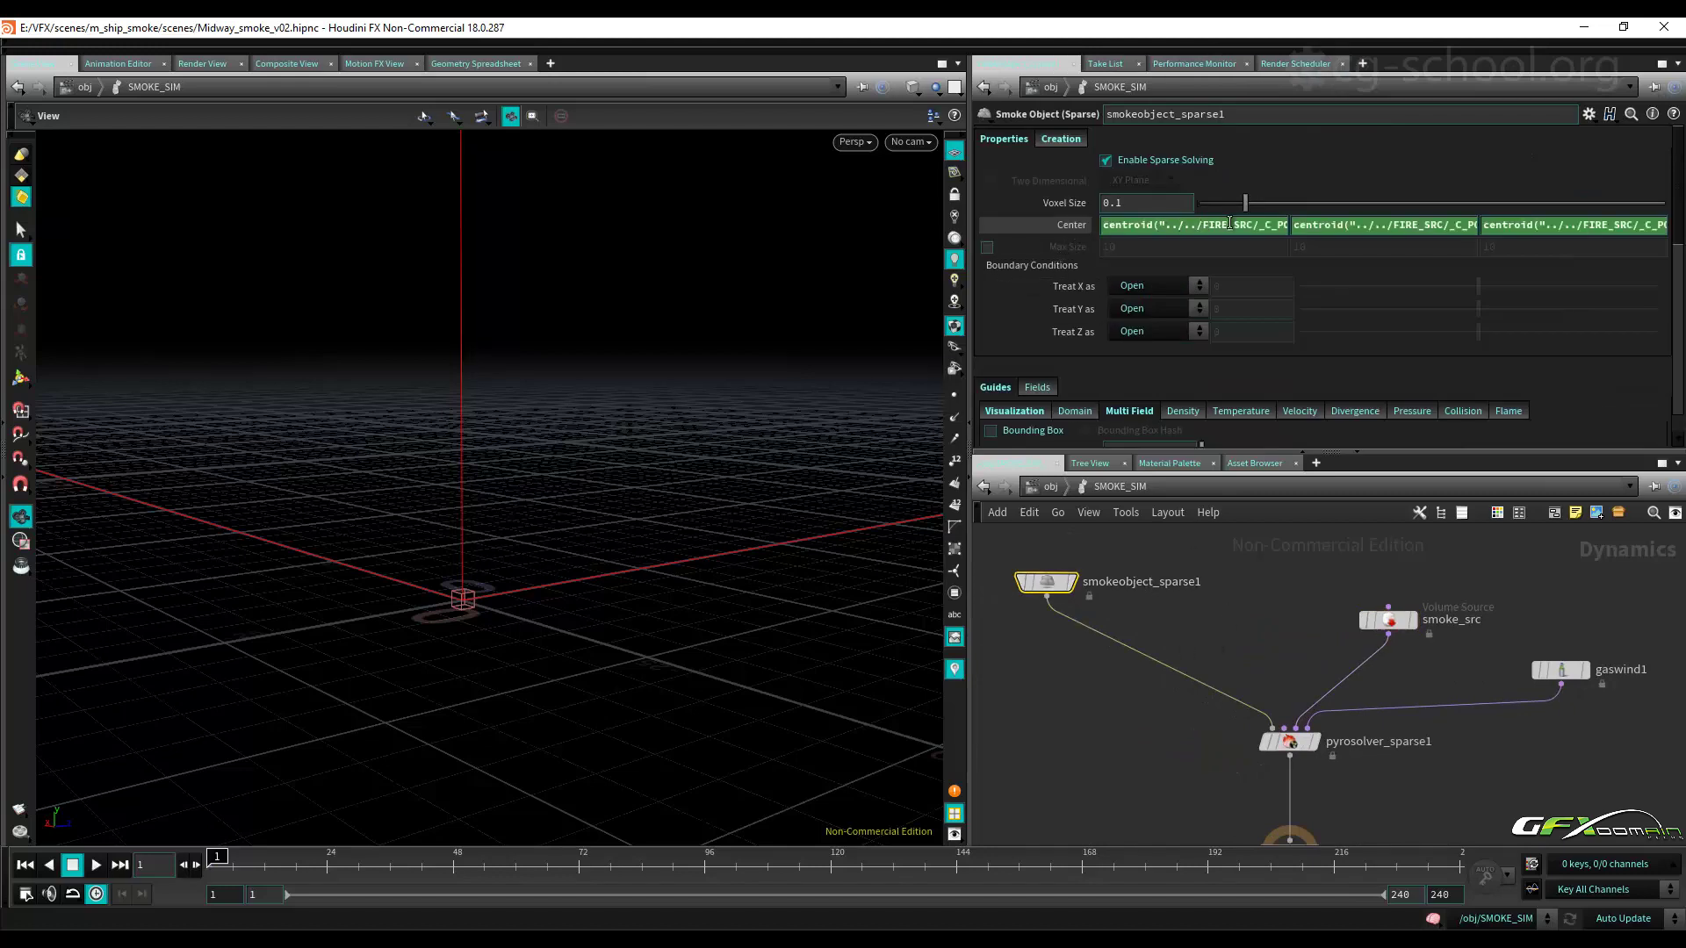
pyautogui.moveTo(1228, 224); pyautogui.dragTo(1203, 225)
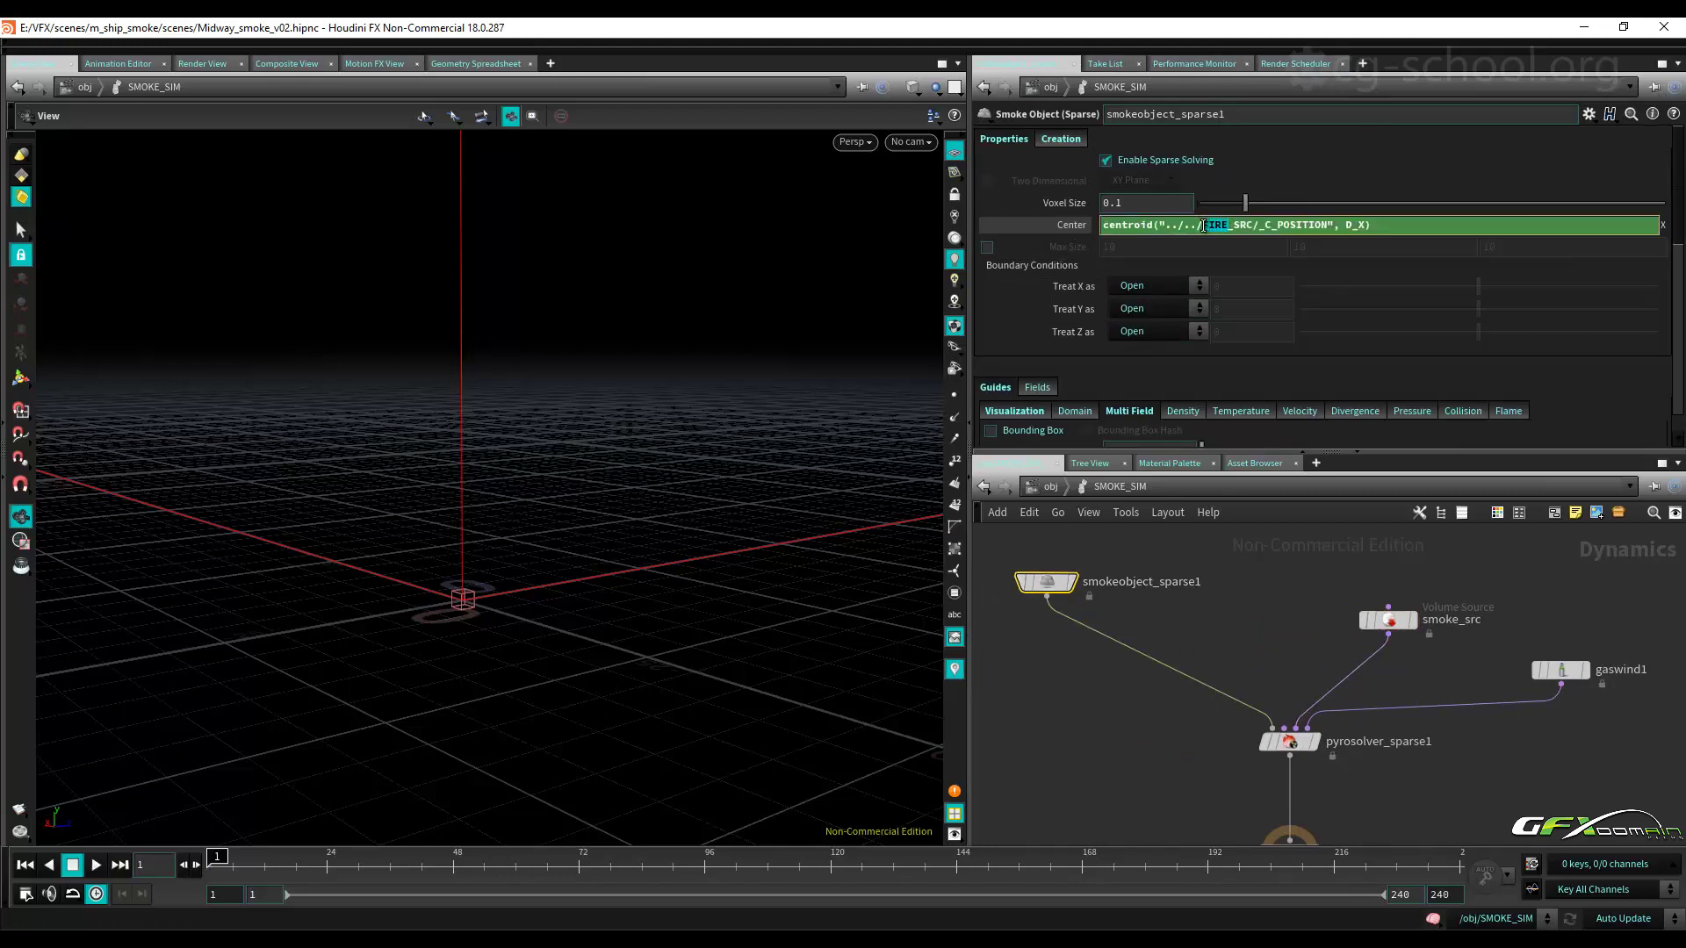
pyautogui.write('SMOKE')
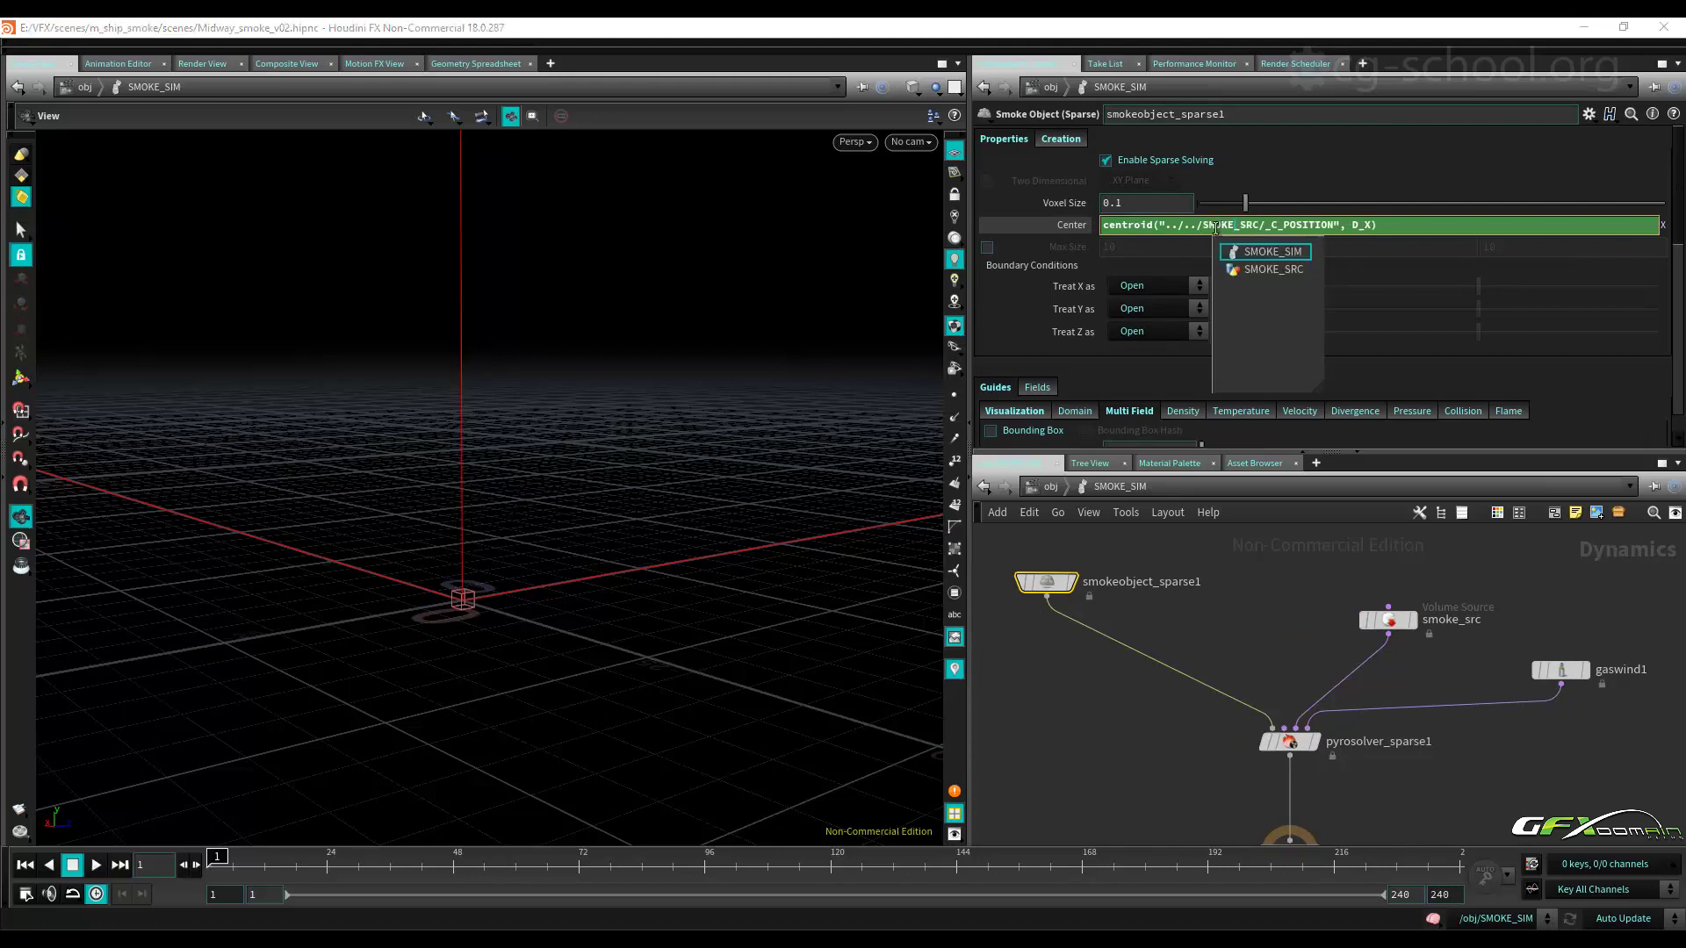
pyautogui.press('Tab')
pyautogui.click(1226, 225)
pyautogui.moveTo(1228, 225); pyautogui.dragTo(1203, 225)
pyautogui.write('SMOKE')
pyautogui.press('Tab')
pyautogui.click(1230, 225)
pyautogui.moveTo(1231, 225); pyautogui.dragTo(1204, 225)
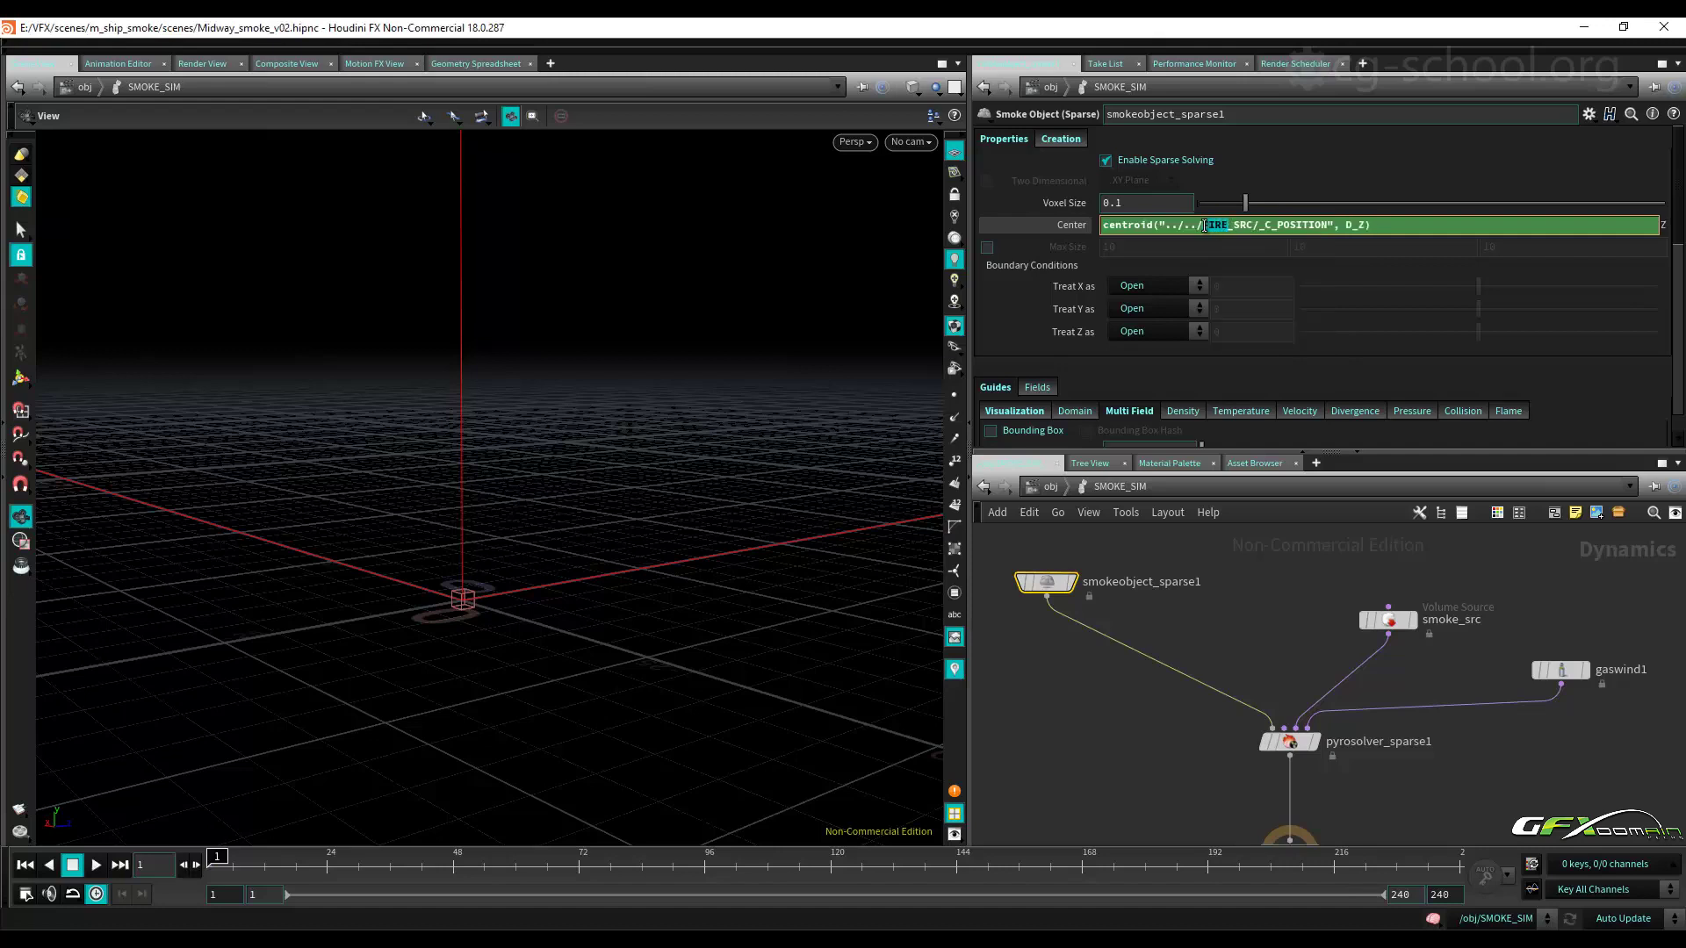
pyautogui.write('SMOKE')
pyautogui.press('Return')
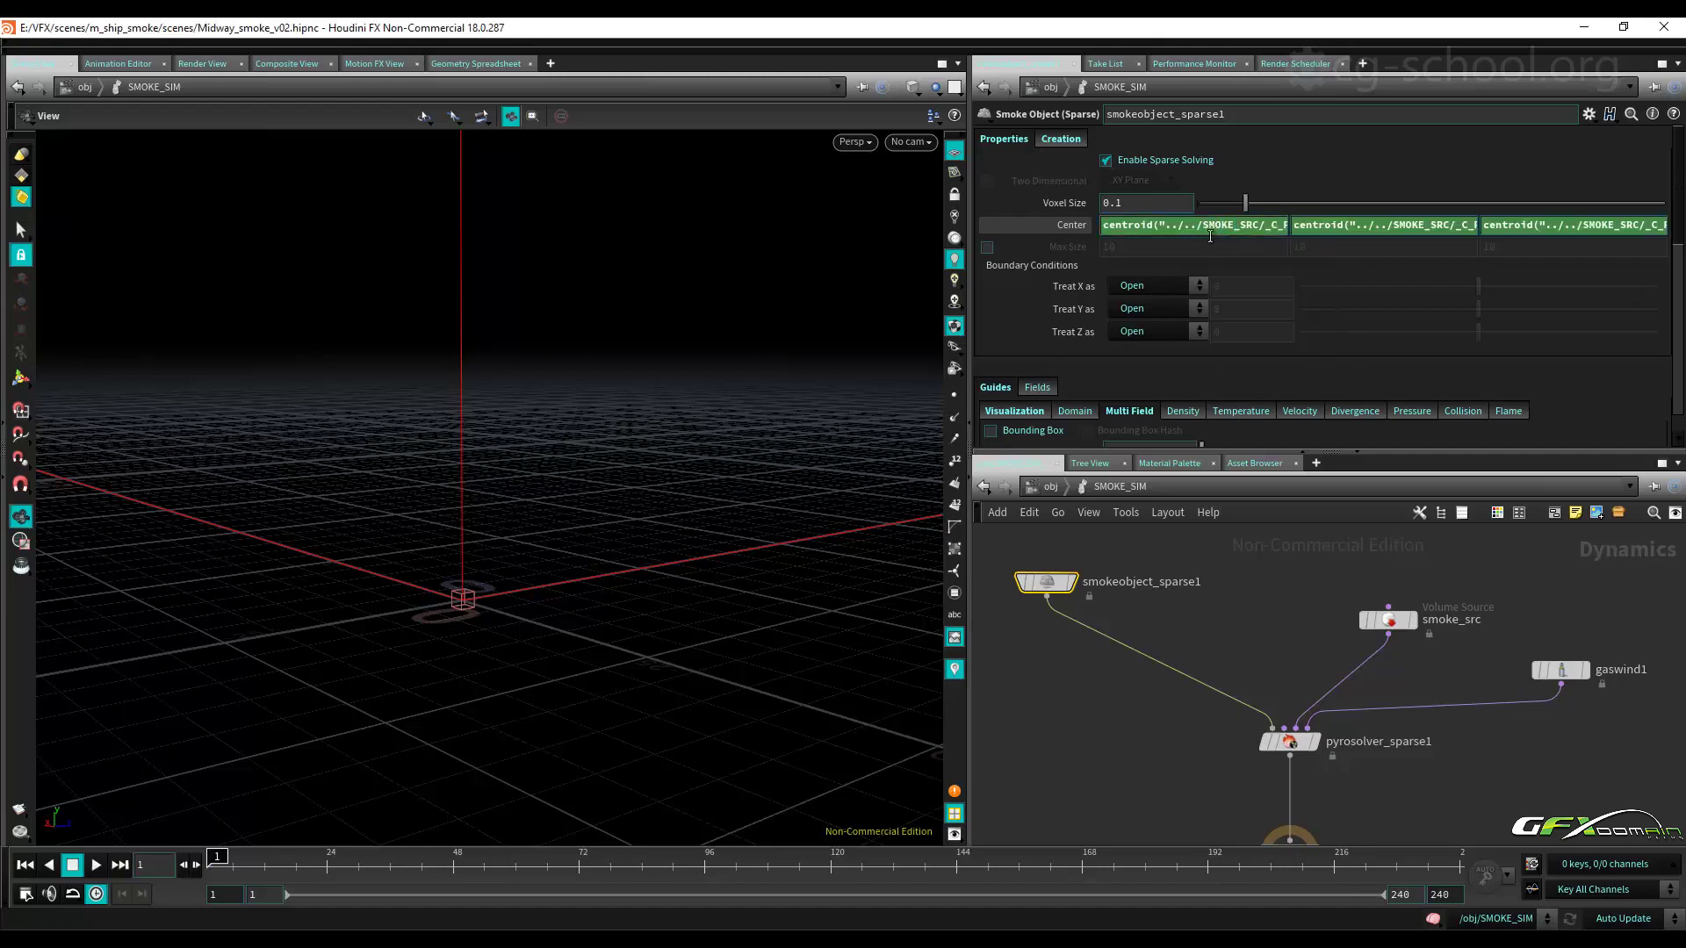
pyautogui.click(1080, 225)
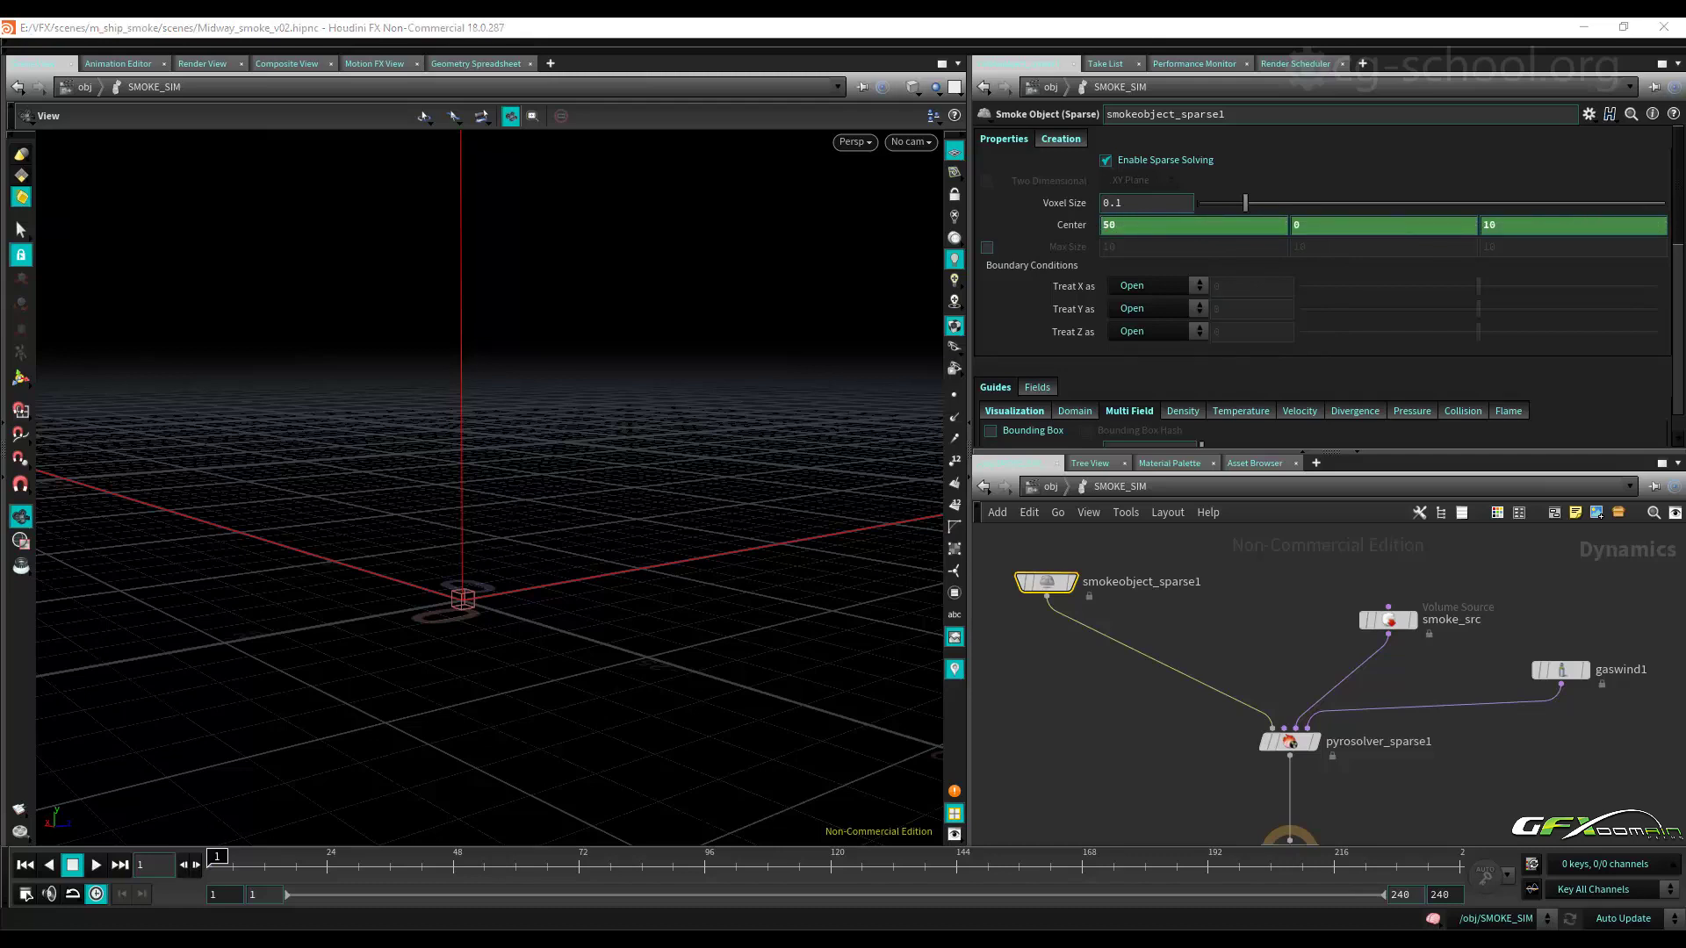
pyautogui.click(1073, 224)
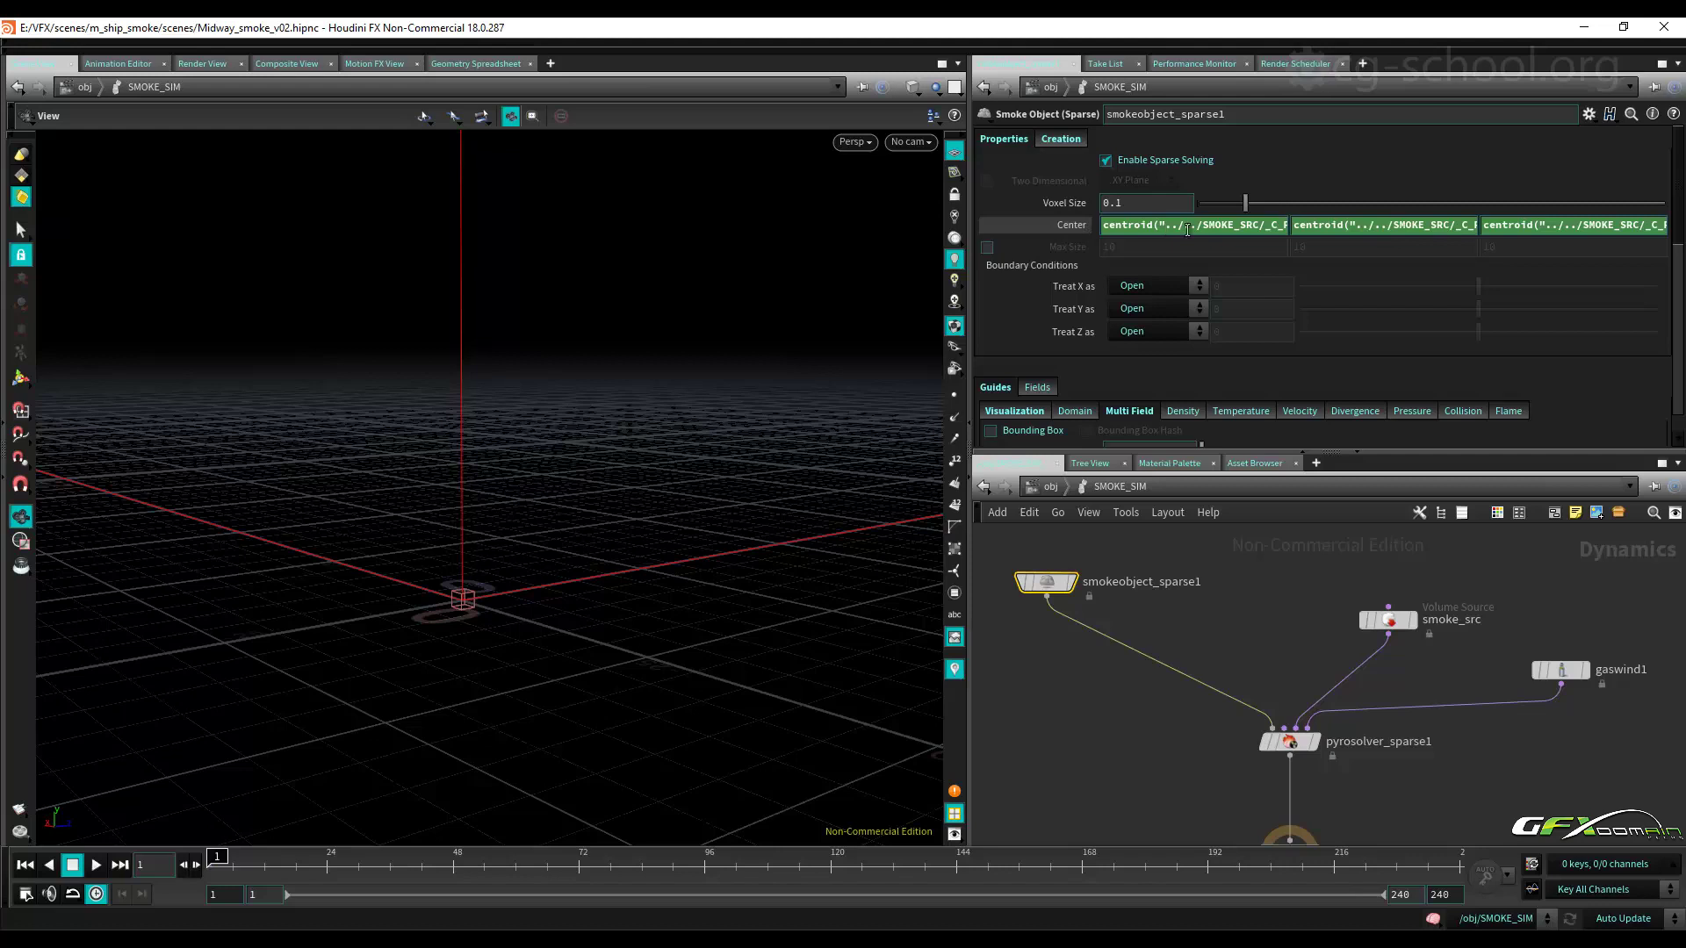
# Switch smokeobject_sparse1's Center from expressions to evaluated values and set its Voxel Size to 0.125.
pyautogui.click(1210, 227)
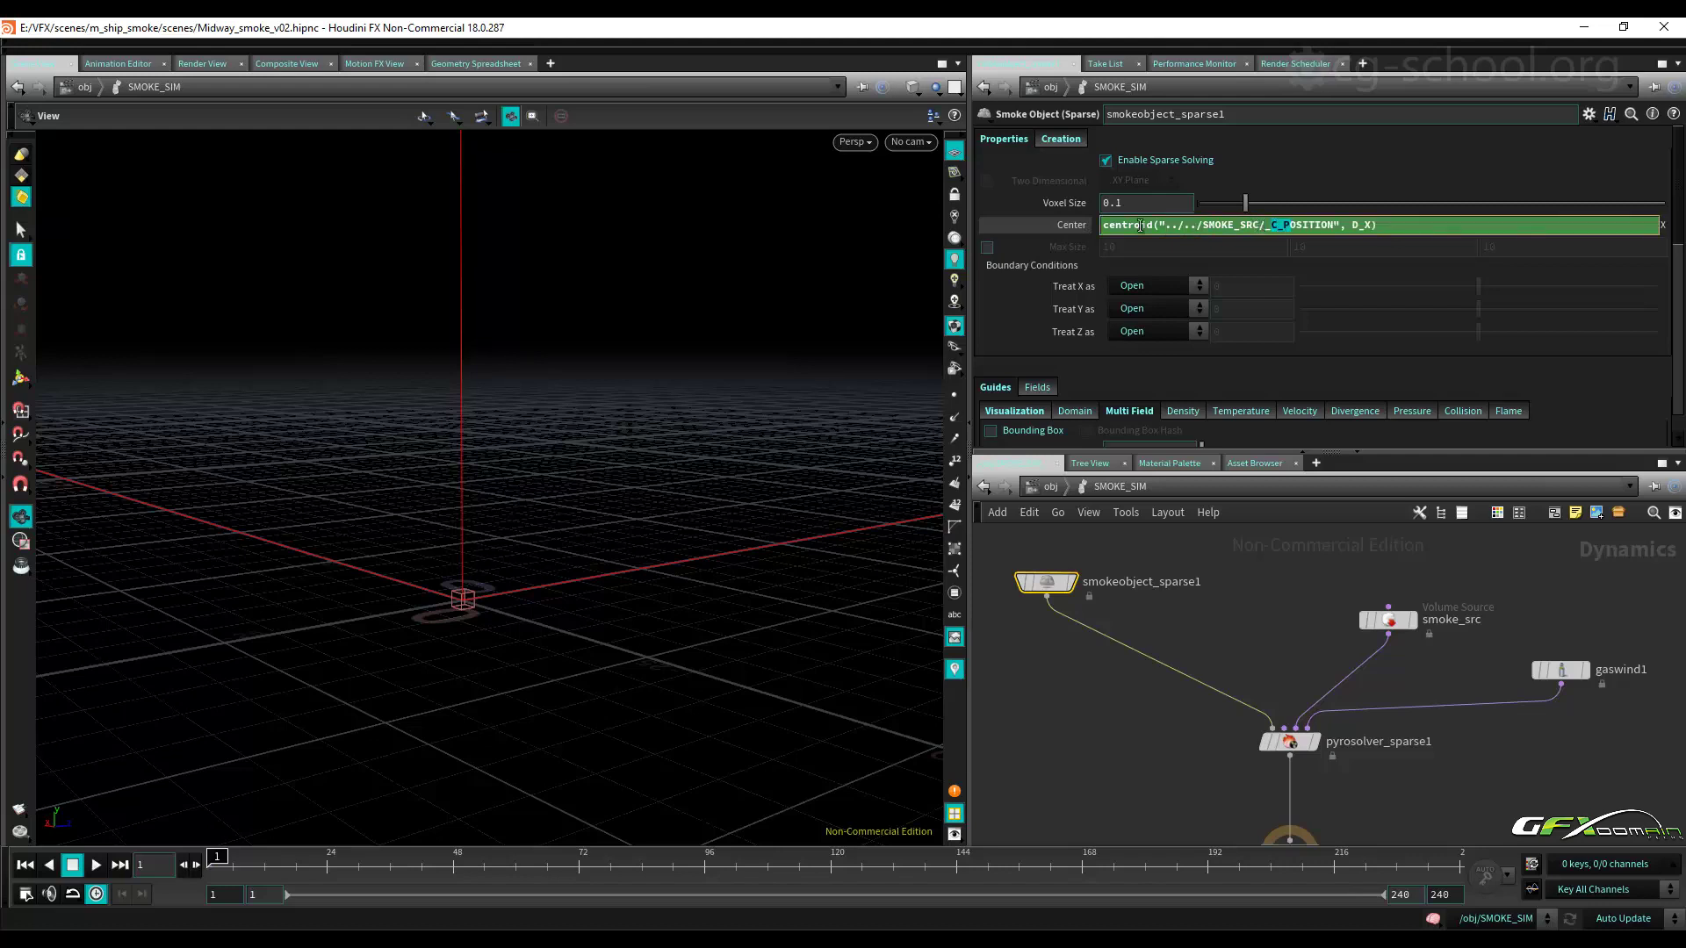
pyautogui.click(1080, 225)
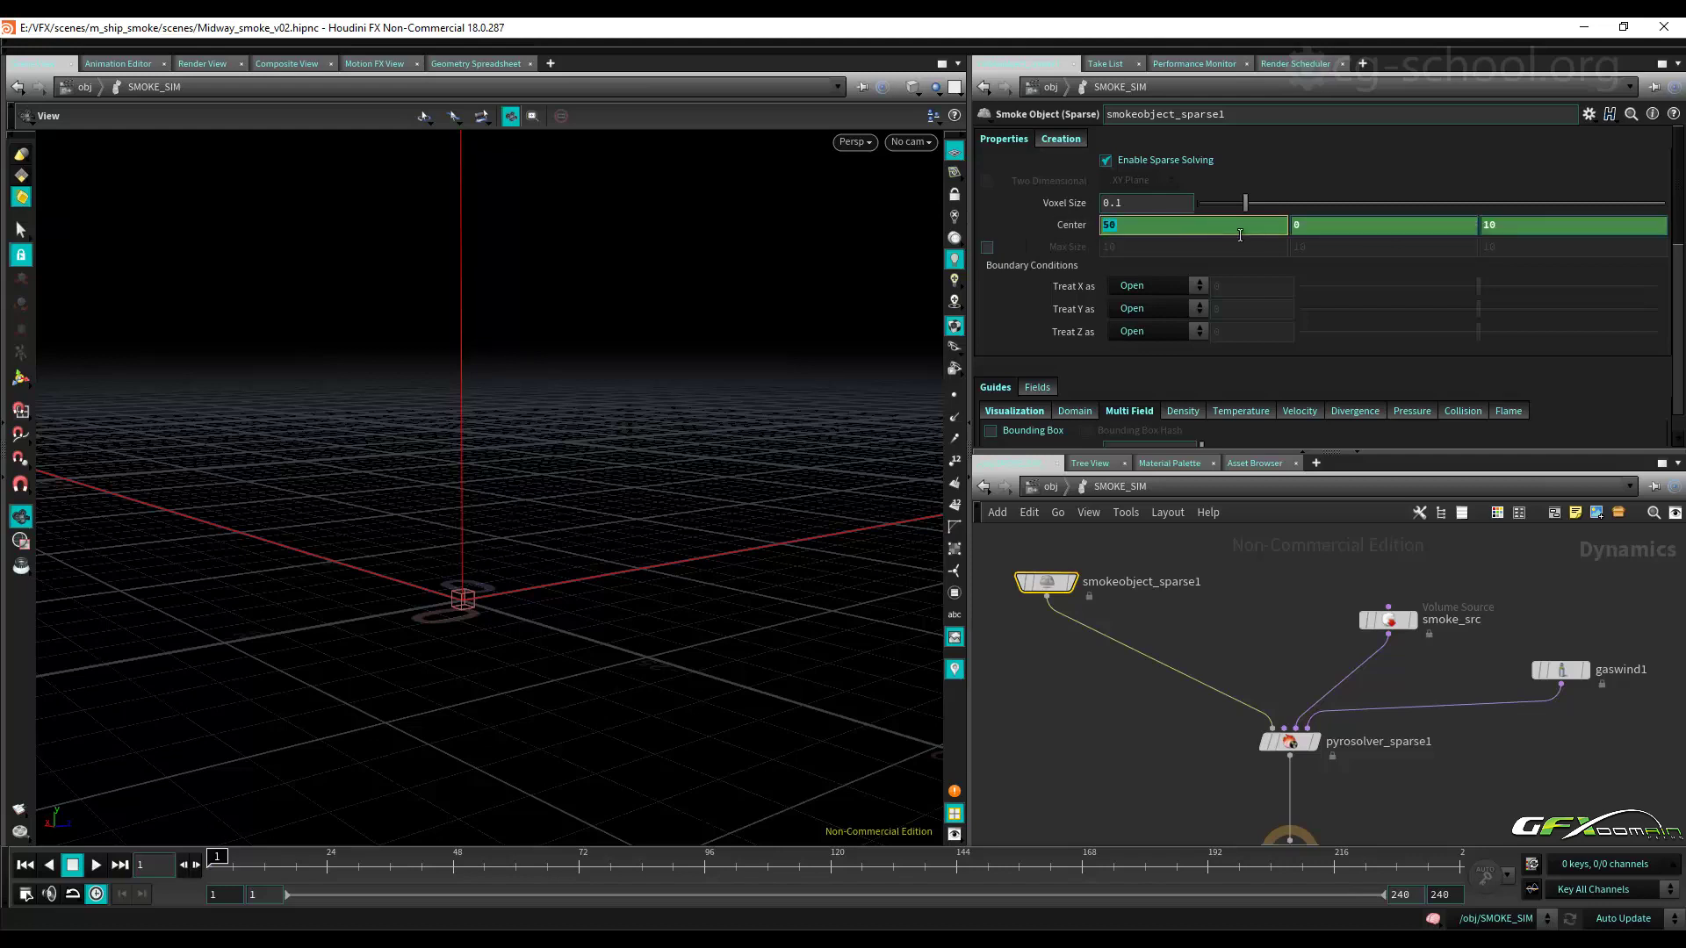
pyautogui.click(1141, 203)
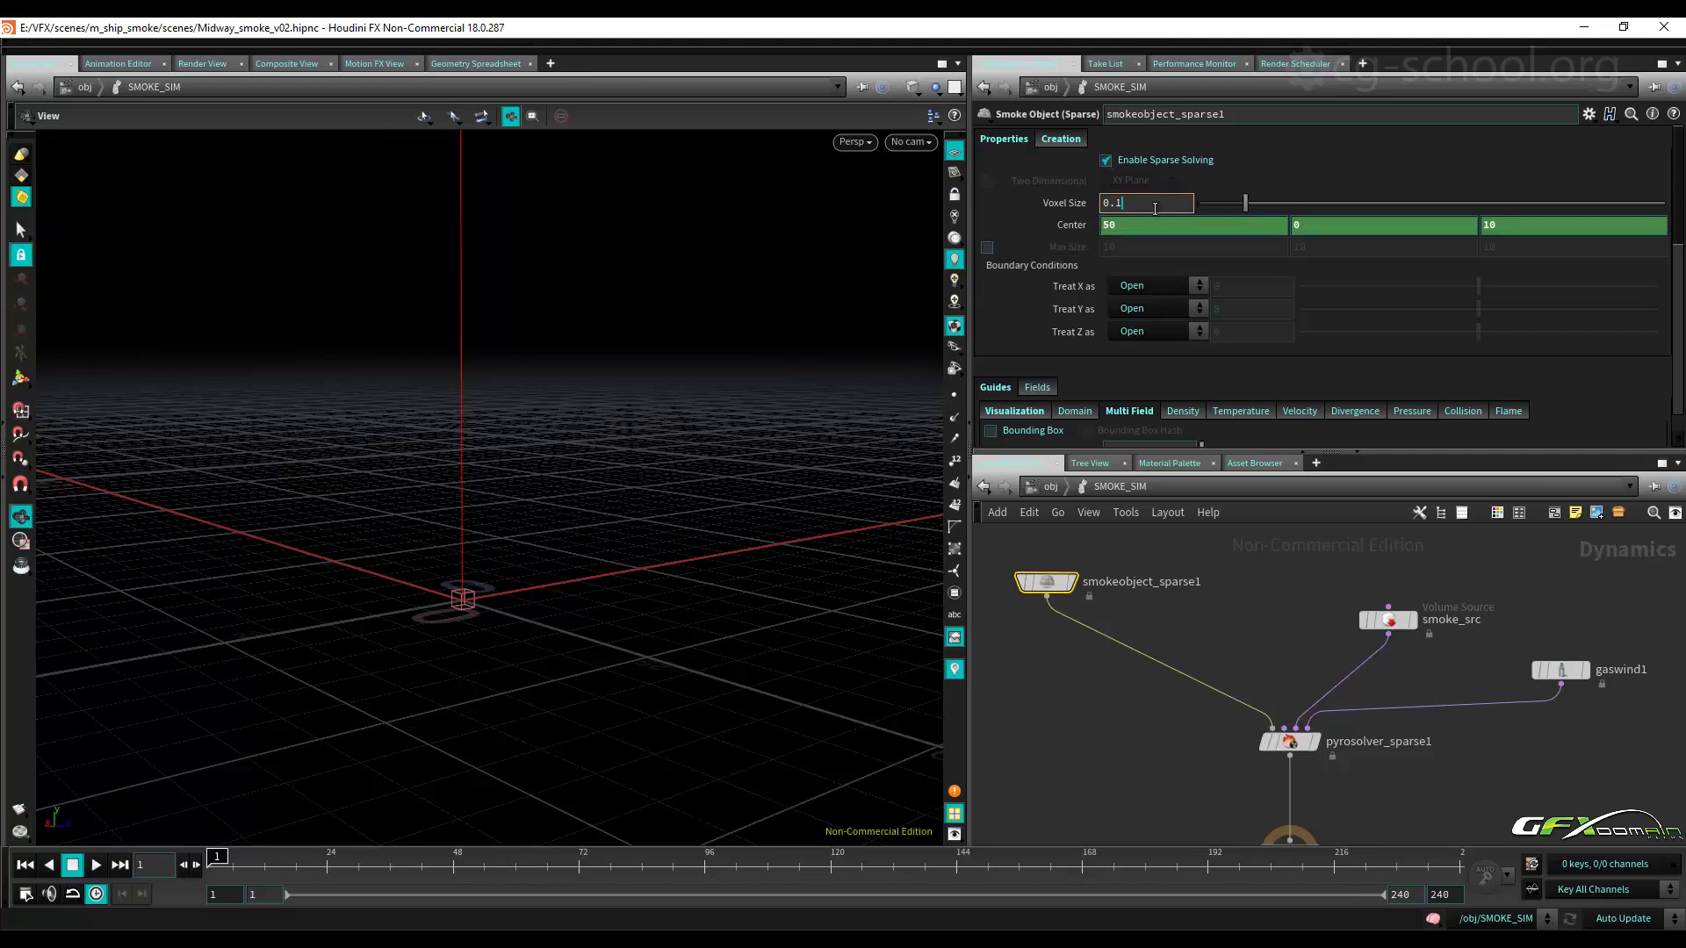
pyautogui.write('25')
pyautogui.press('Return')
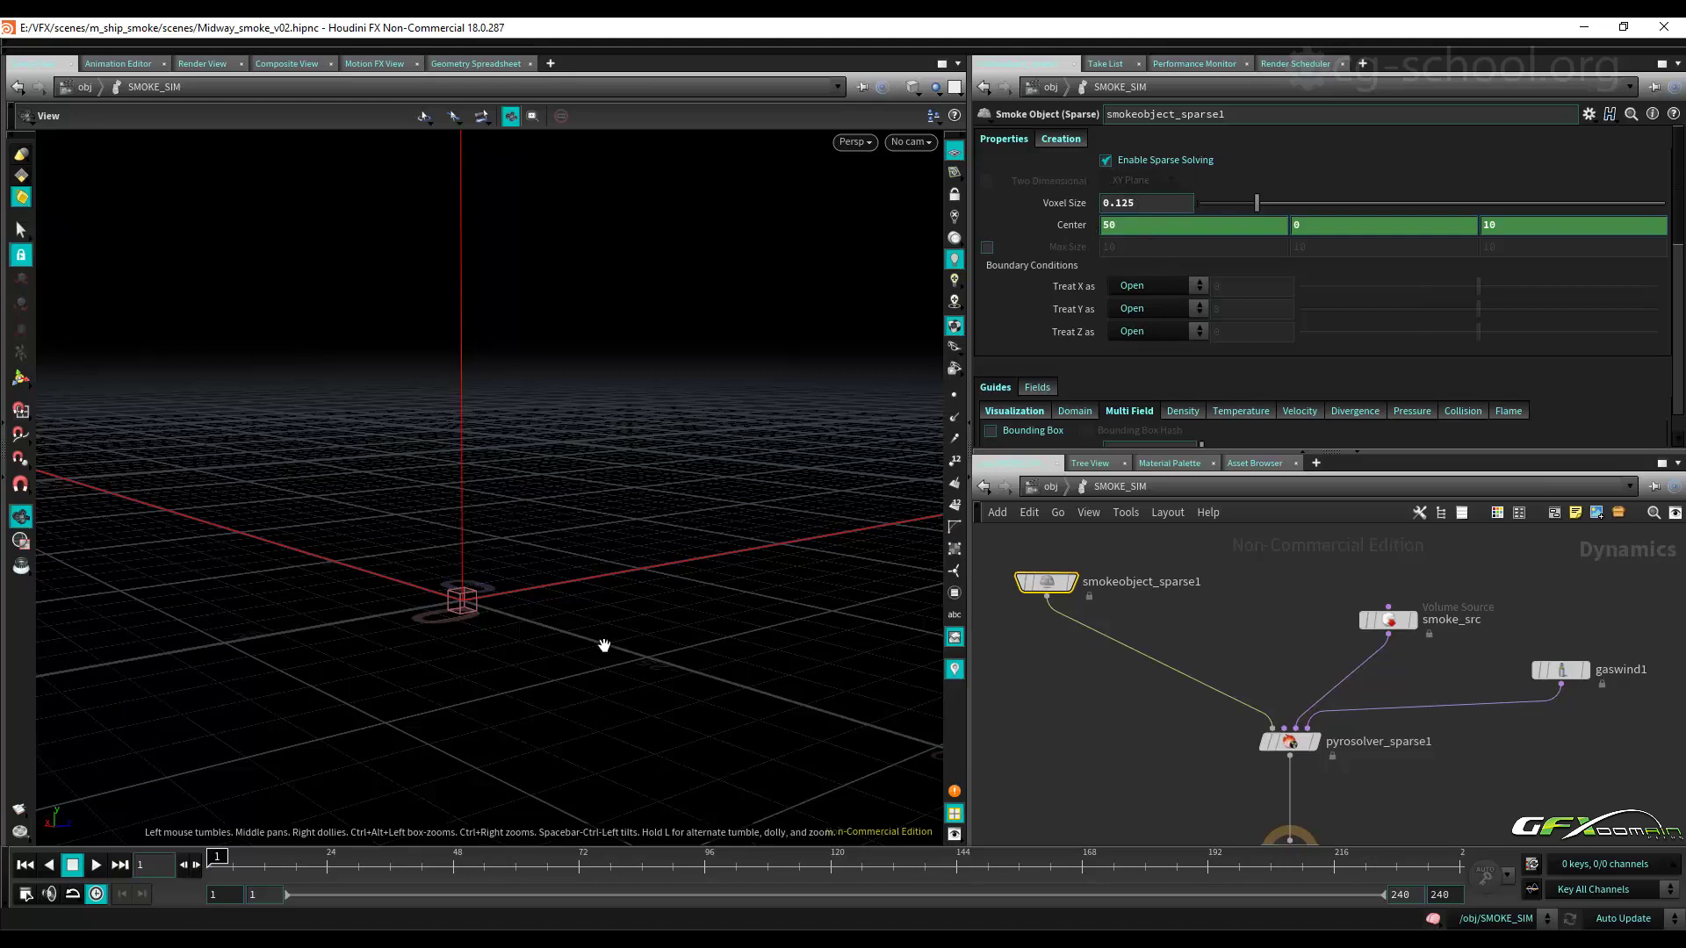
pyautogui.moveTo(1061, 593); pyautogui.dragTo(1115, 632)
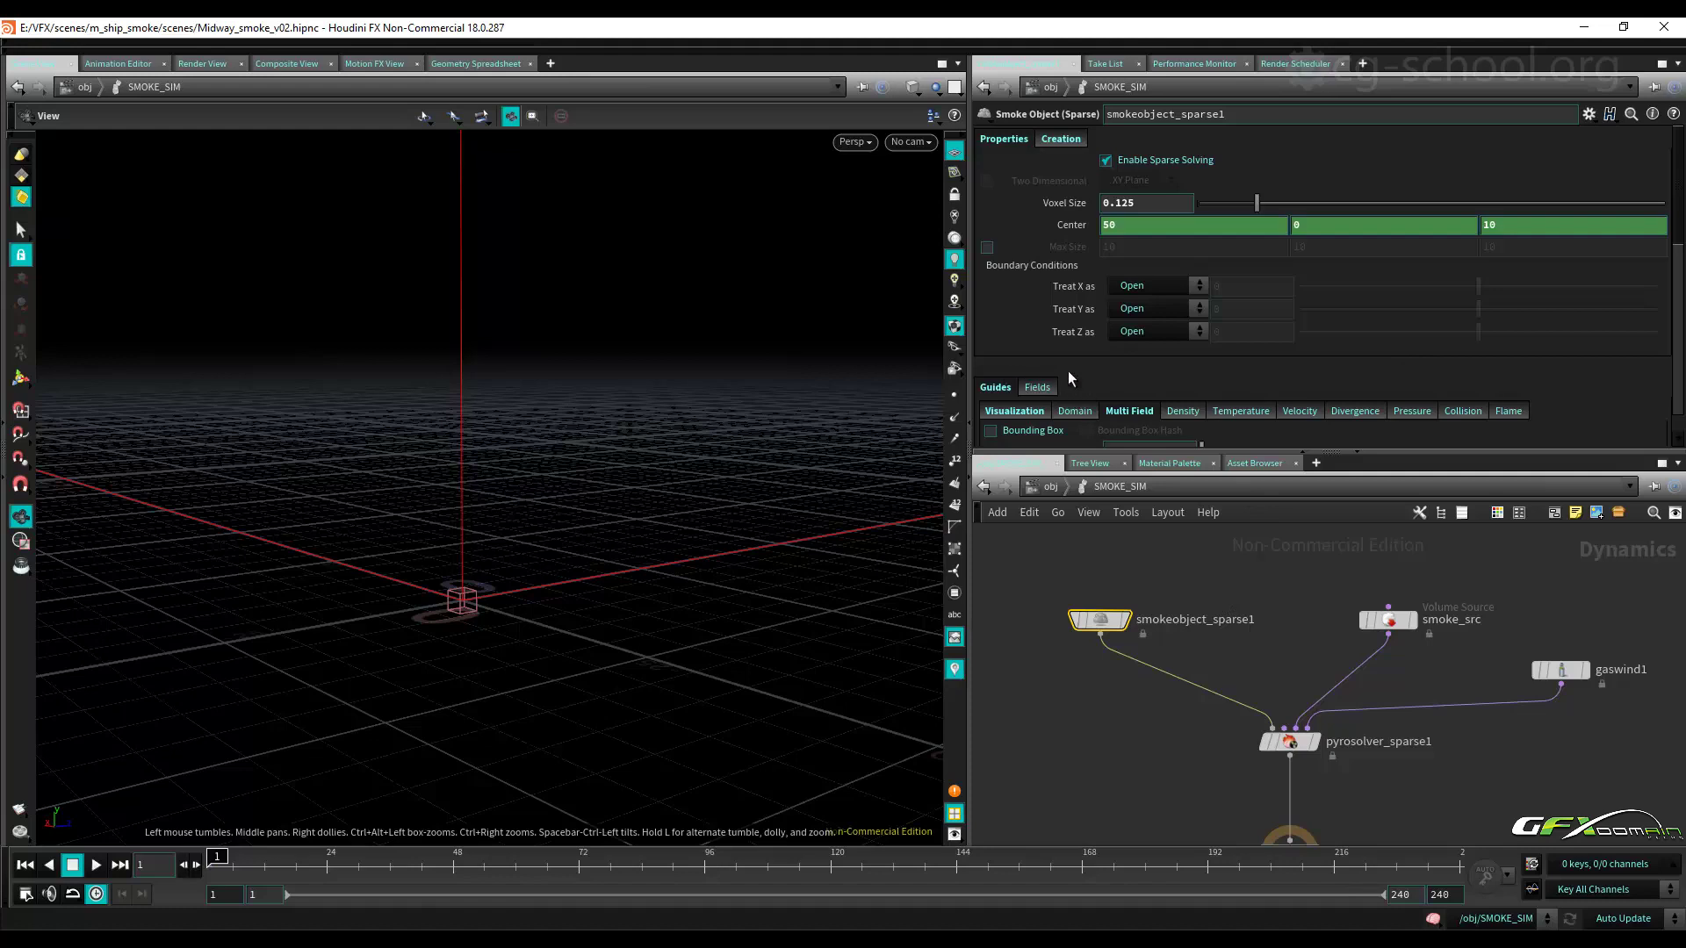
# Set gaswind1's Wind Scale to 0.5 and its Turn Speed to 0.15.
pyautogui.moveTo(1516, 708); pyautogui.dragTo(1407, 692, button='middle')
pyautogui.click(1451, 655)
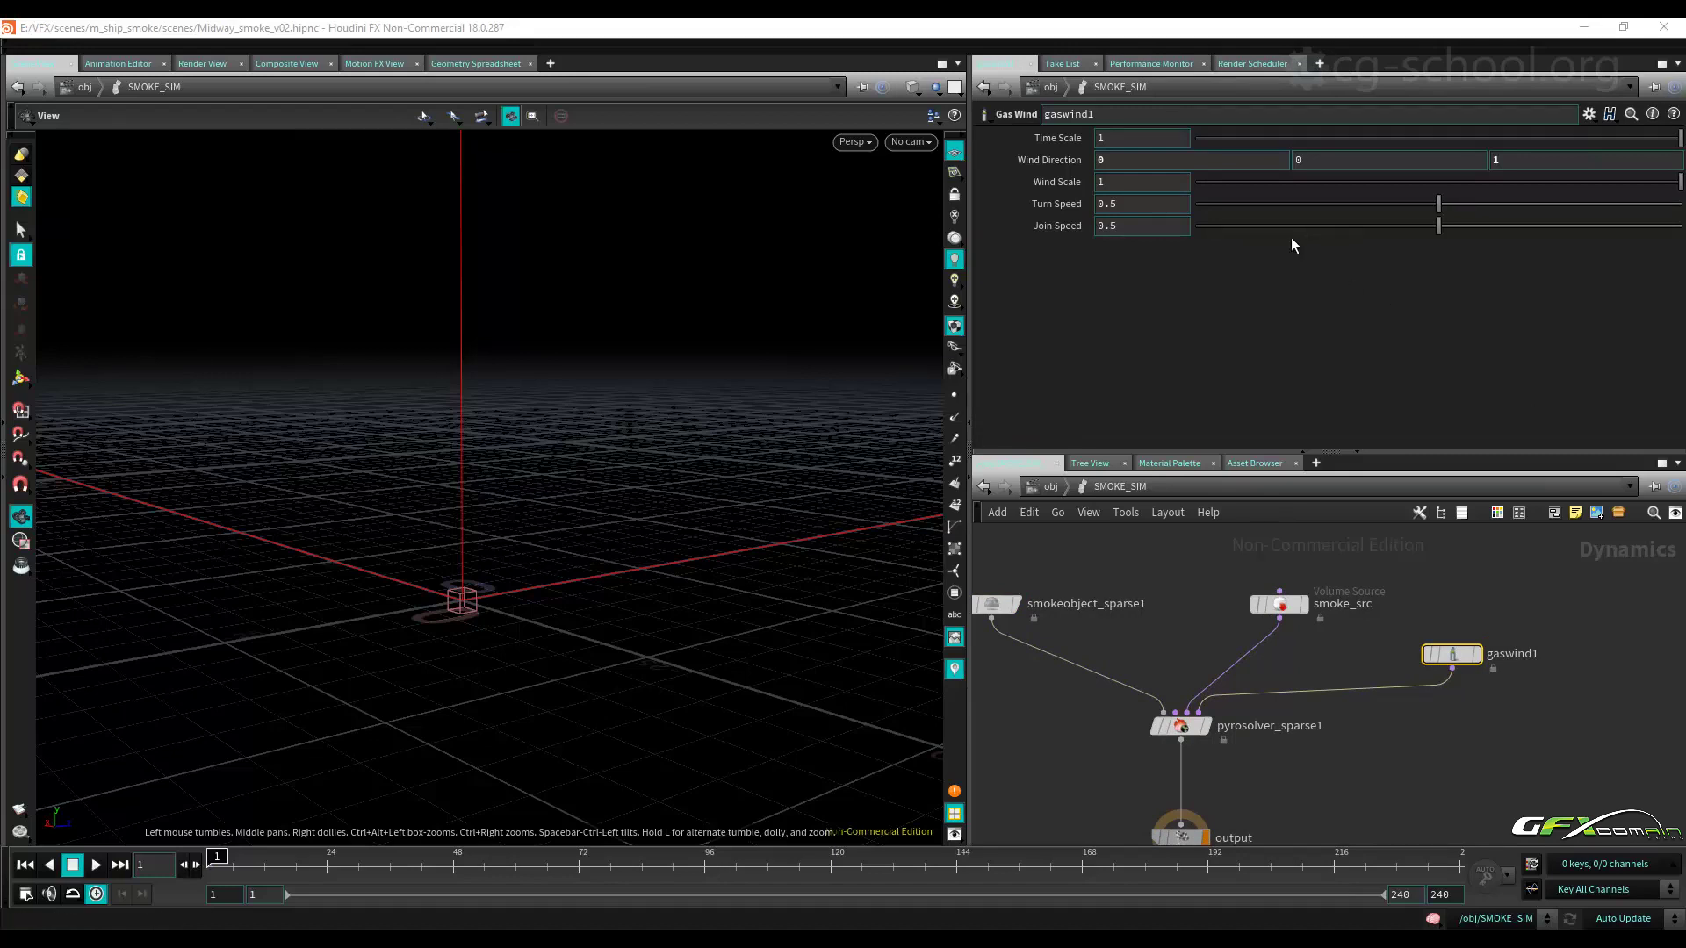
pyautogui.click(1133, 180)
pyautogui.press('BackSpace')
pyautogui.write('0')
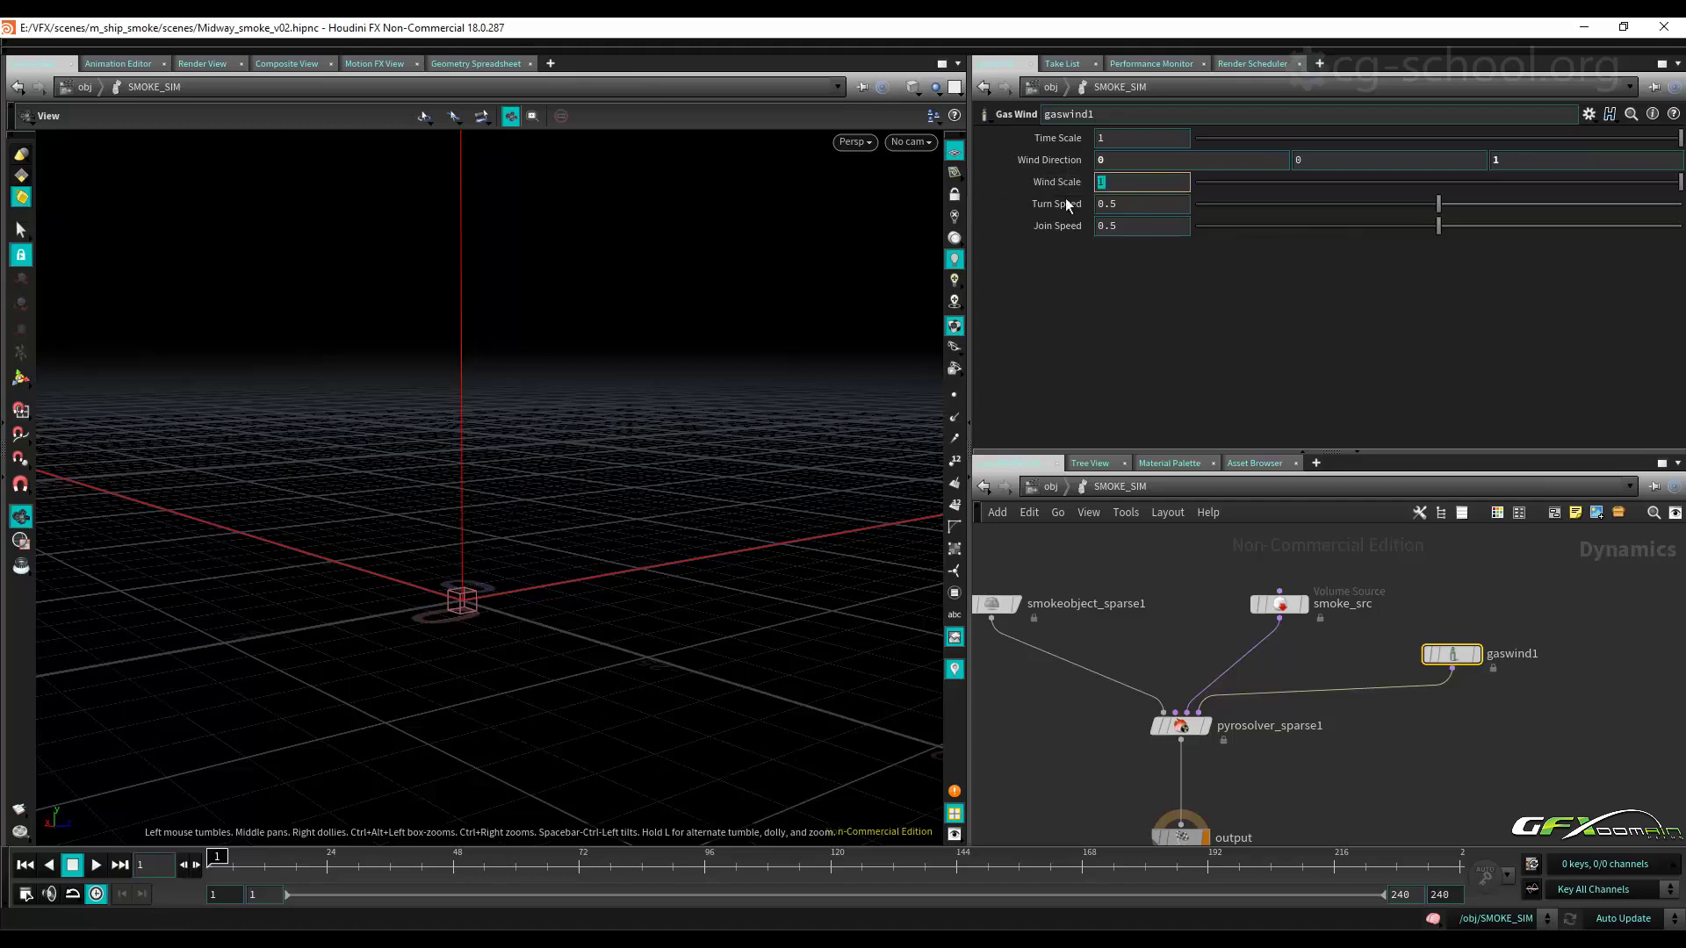
pyautogui.write('.5')
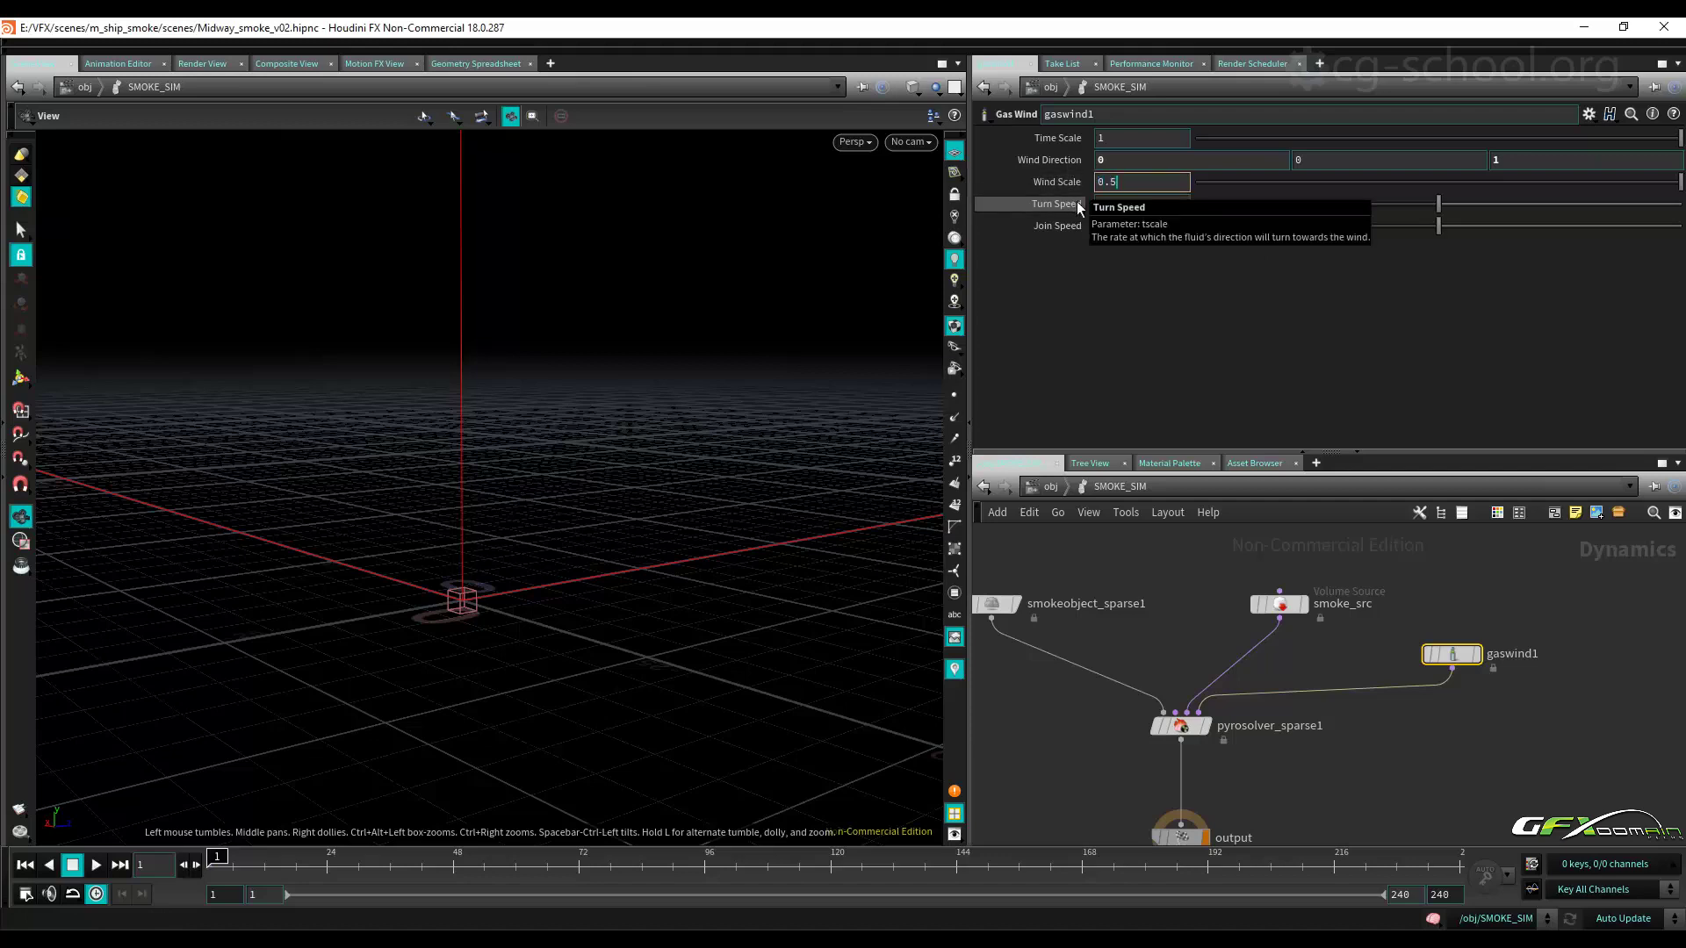
pyautogui.press('Tab')
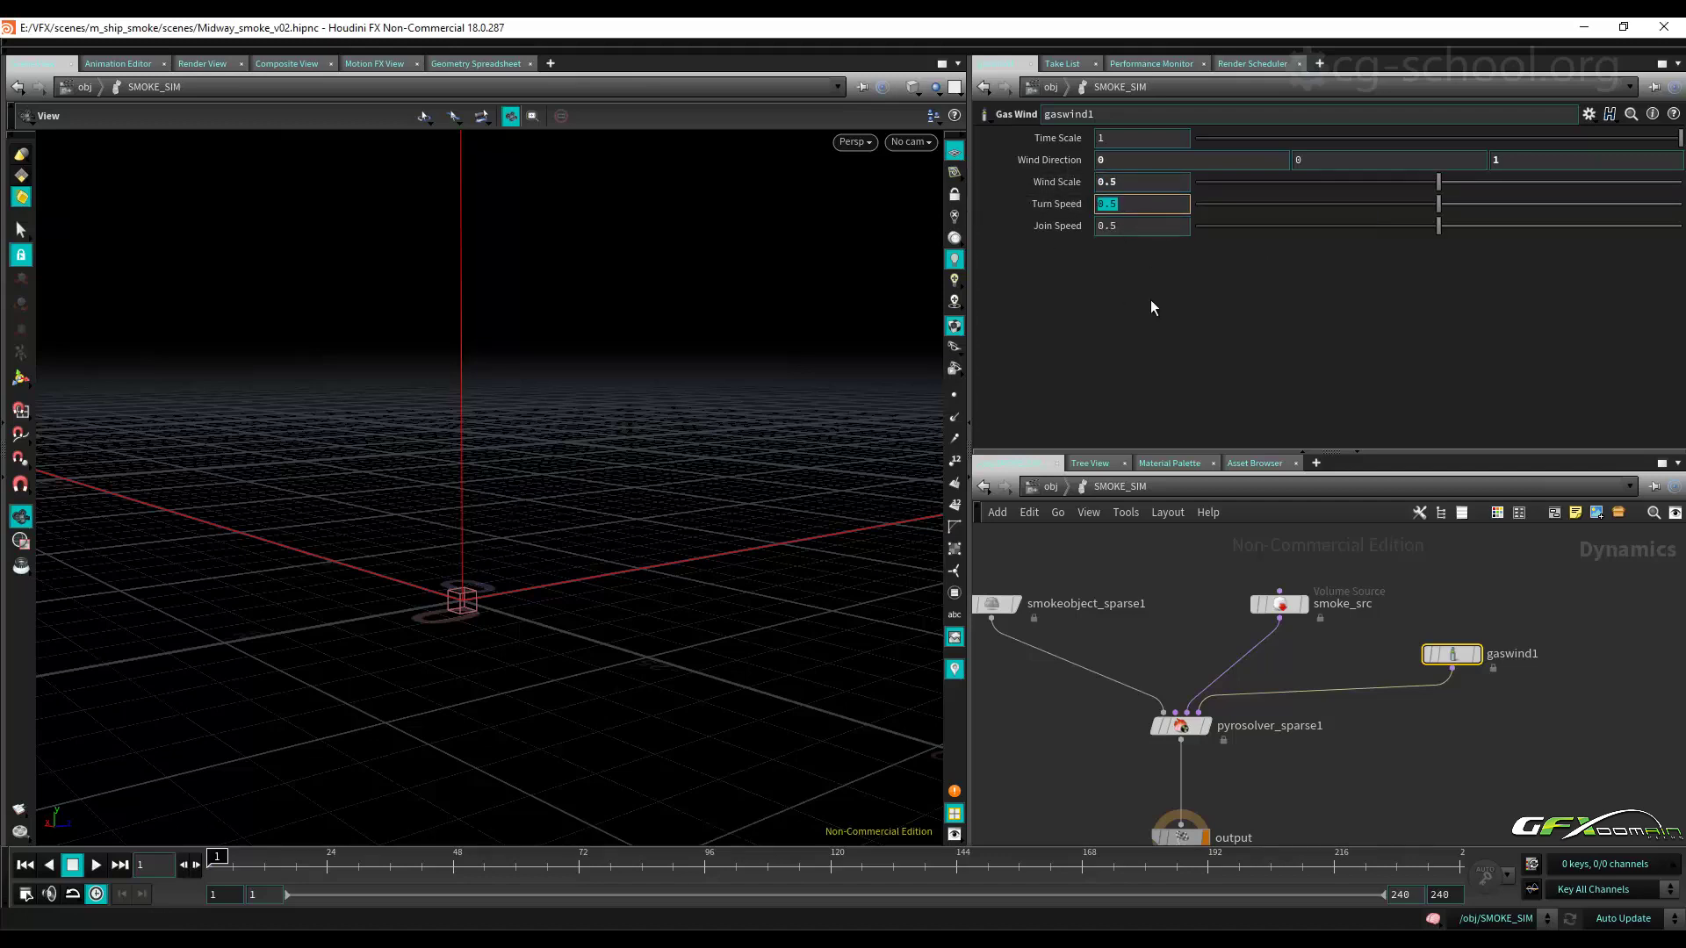
pyautogui.write('0.15')
pyautogui.press('Return')
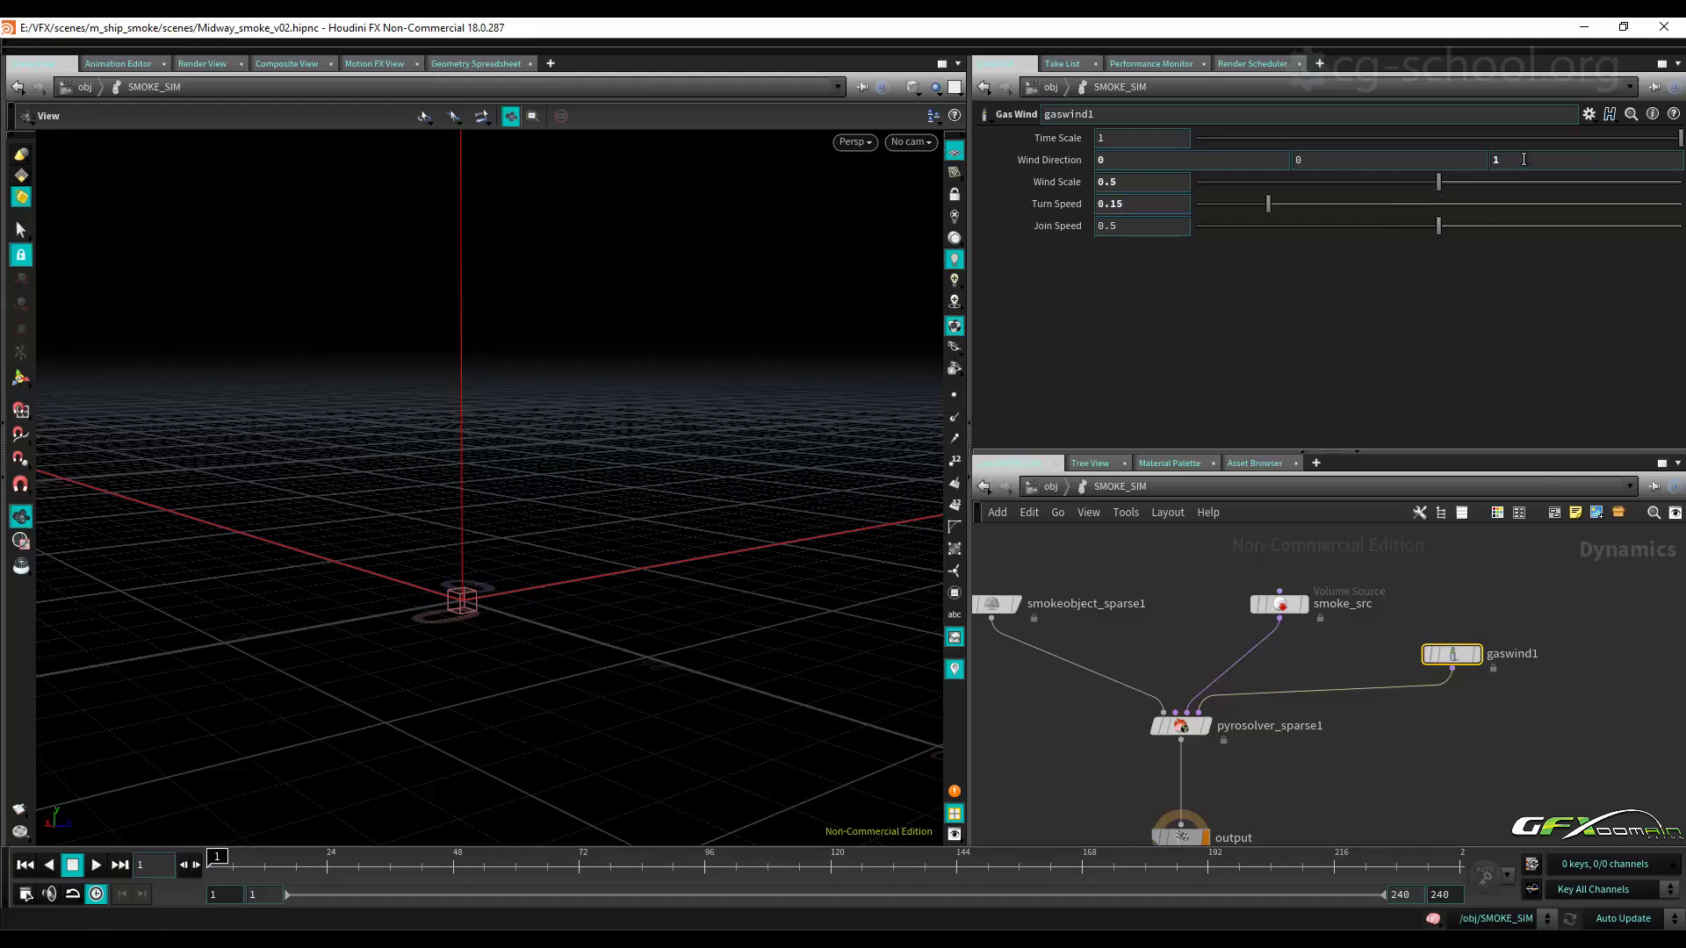
# Examine the Fields settings of smokeobject_sparse1, including its wind tunnel direction and divergence sampling.
pyautogui.click(998, 601)
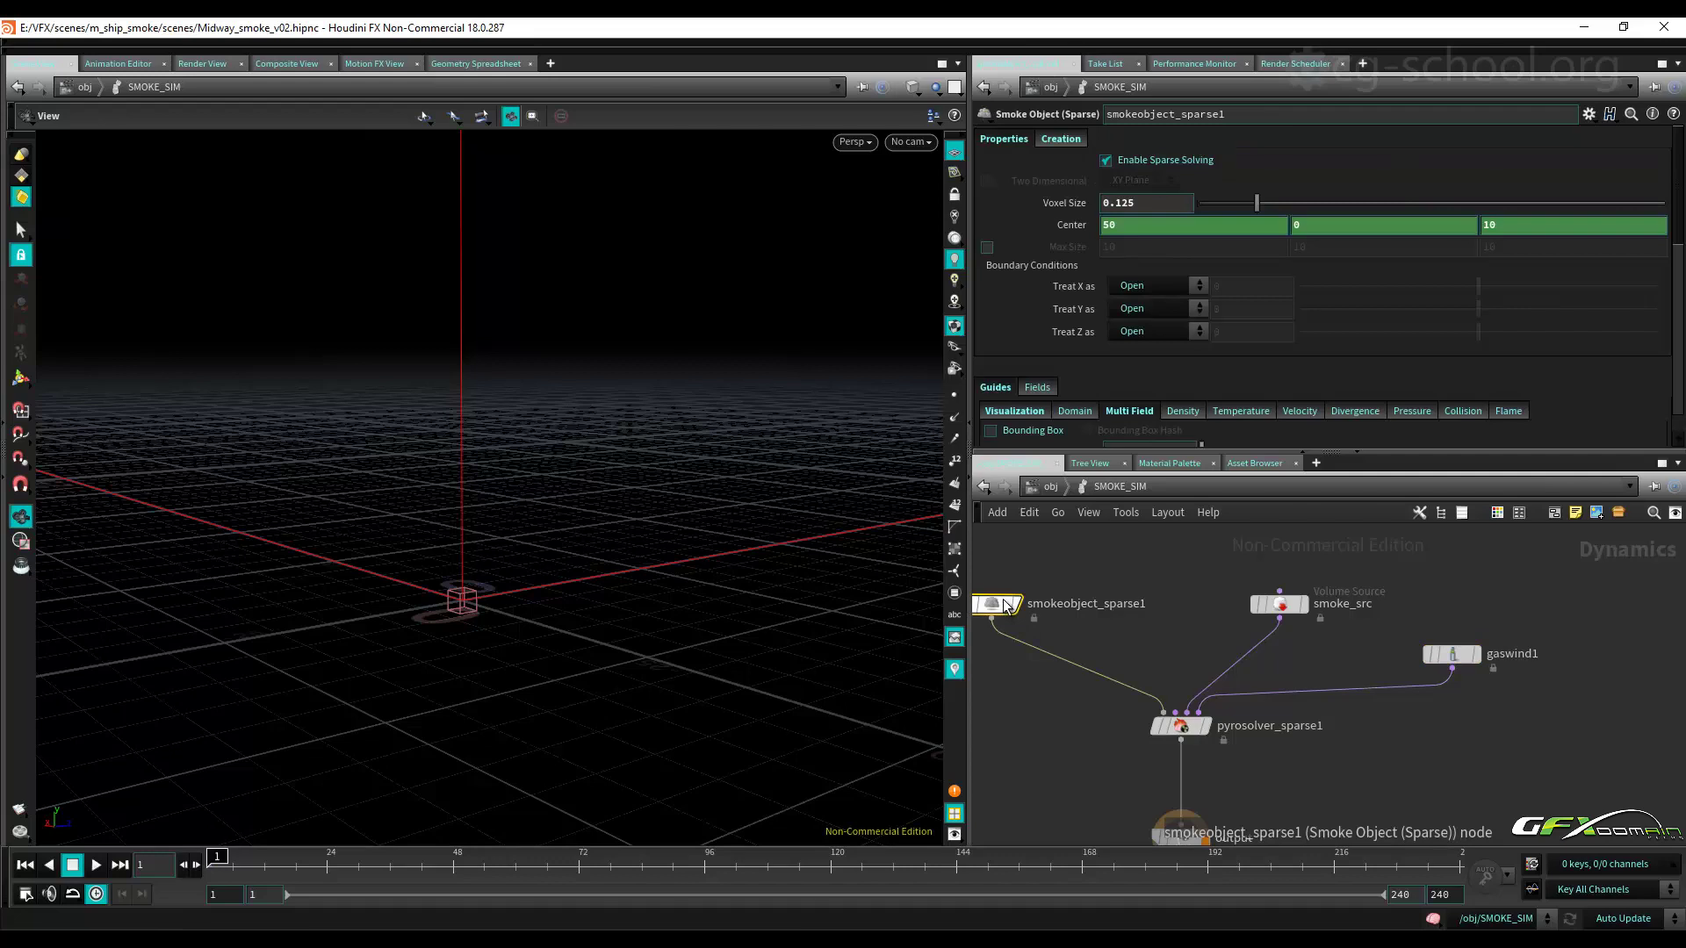
pyautogui.scroll(-1, 1089, 360)
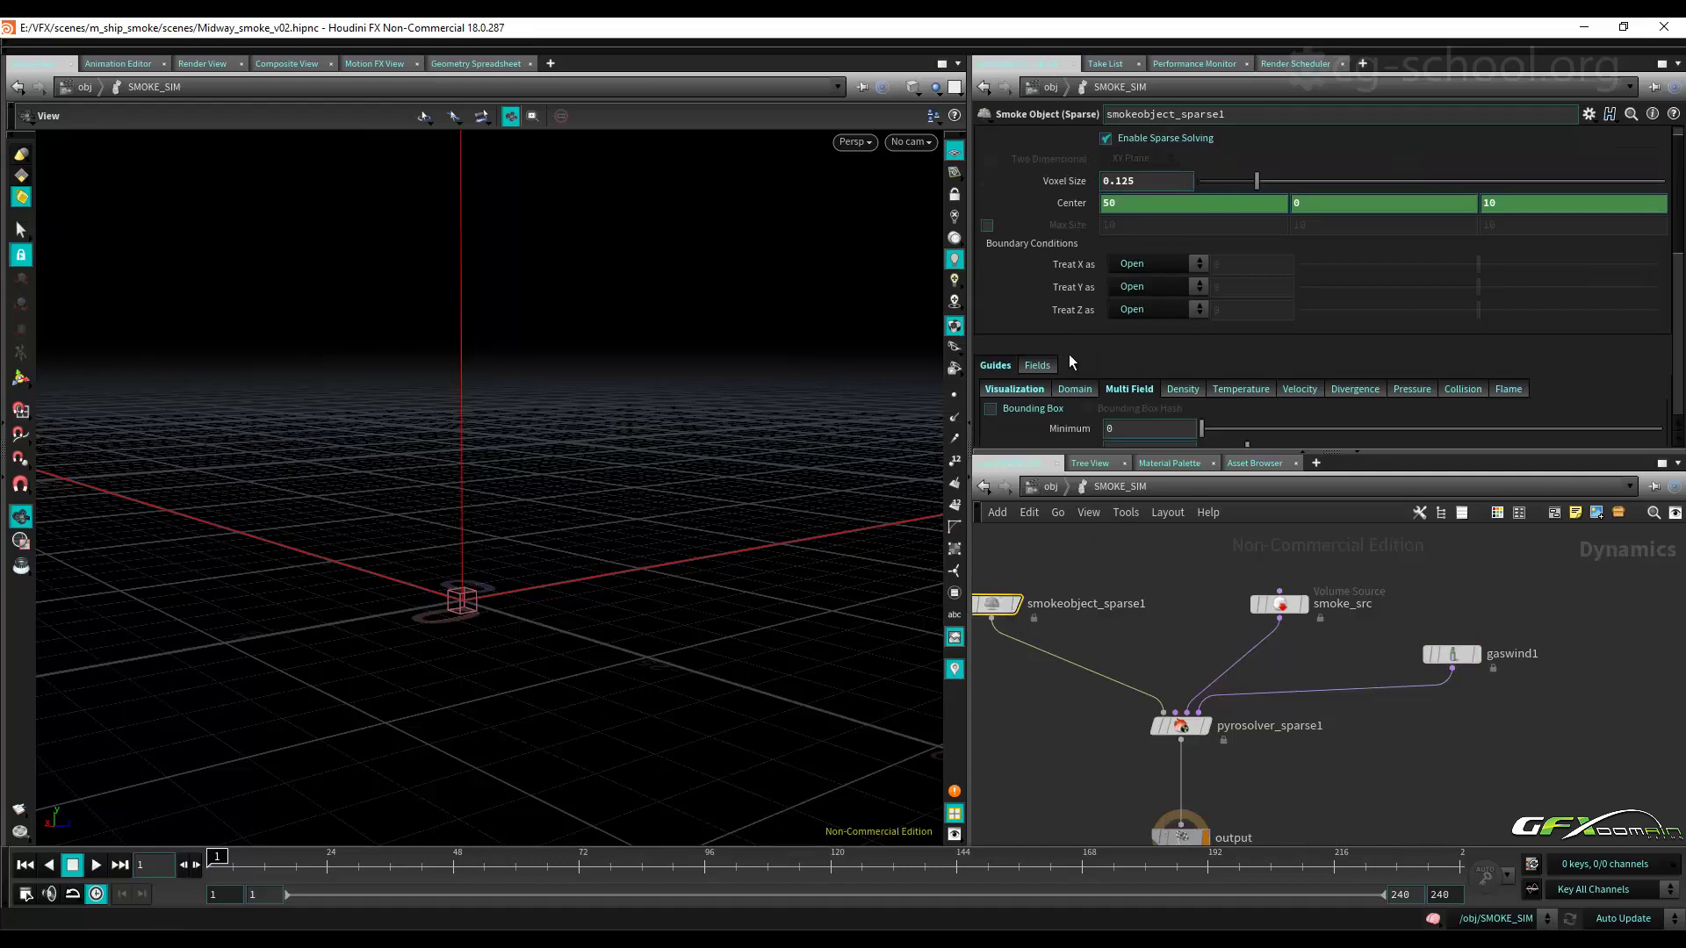
pyautogui.click(1038, 365)
pyautogui.scroll(-3, 1058, 319)
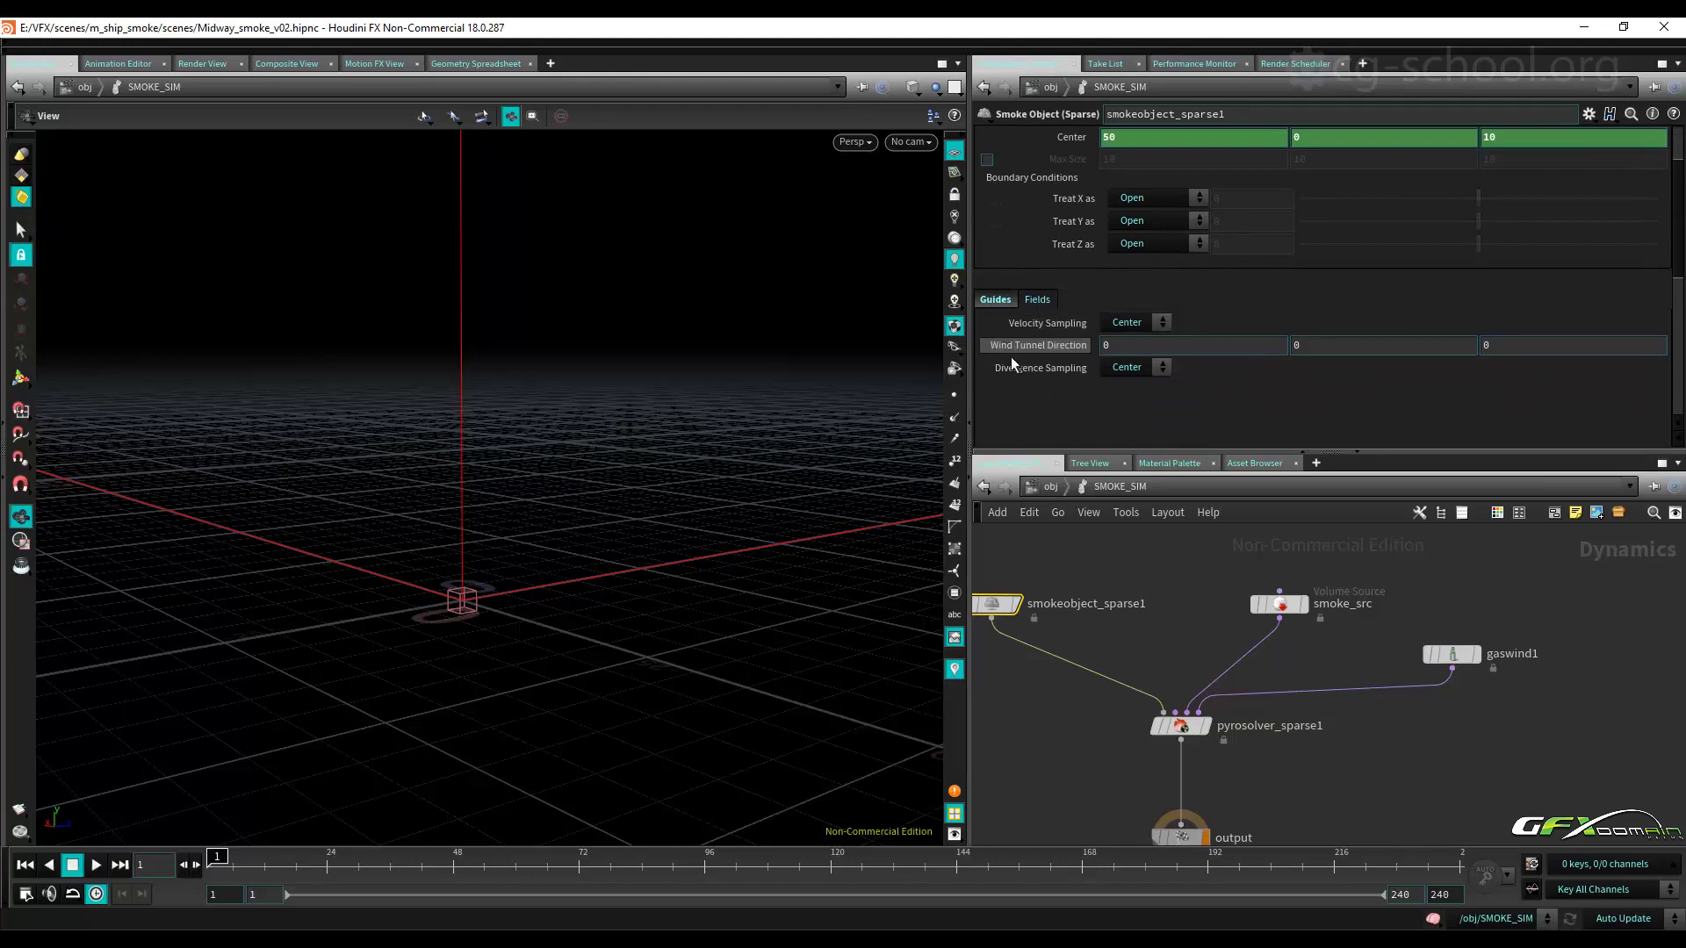
pyautogui.moveTo(1073, 363)
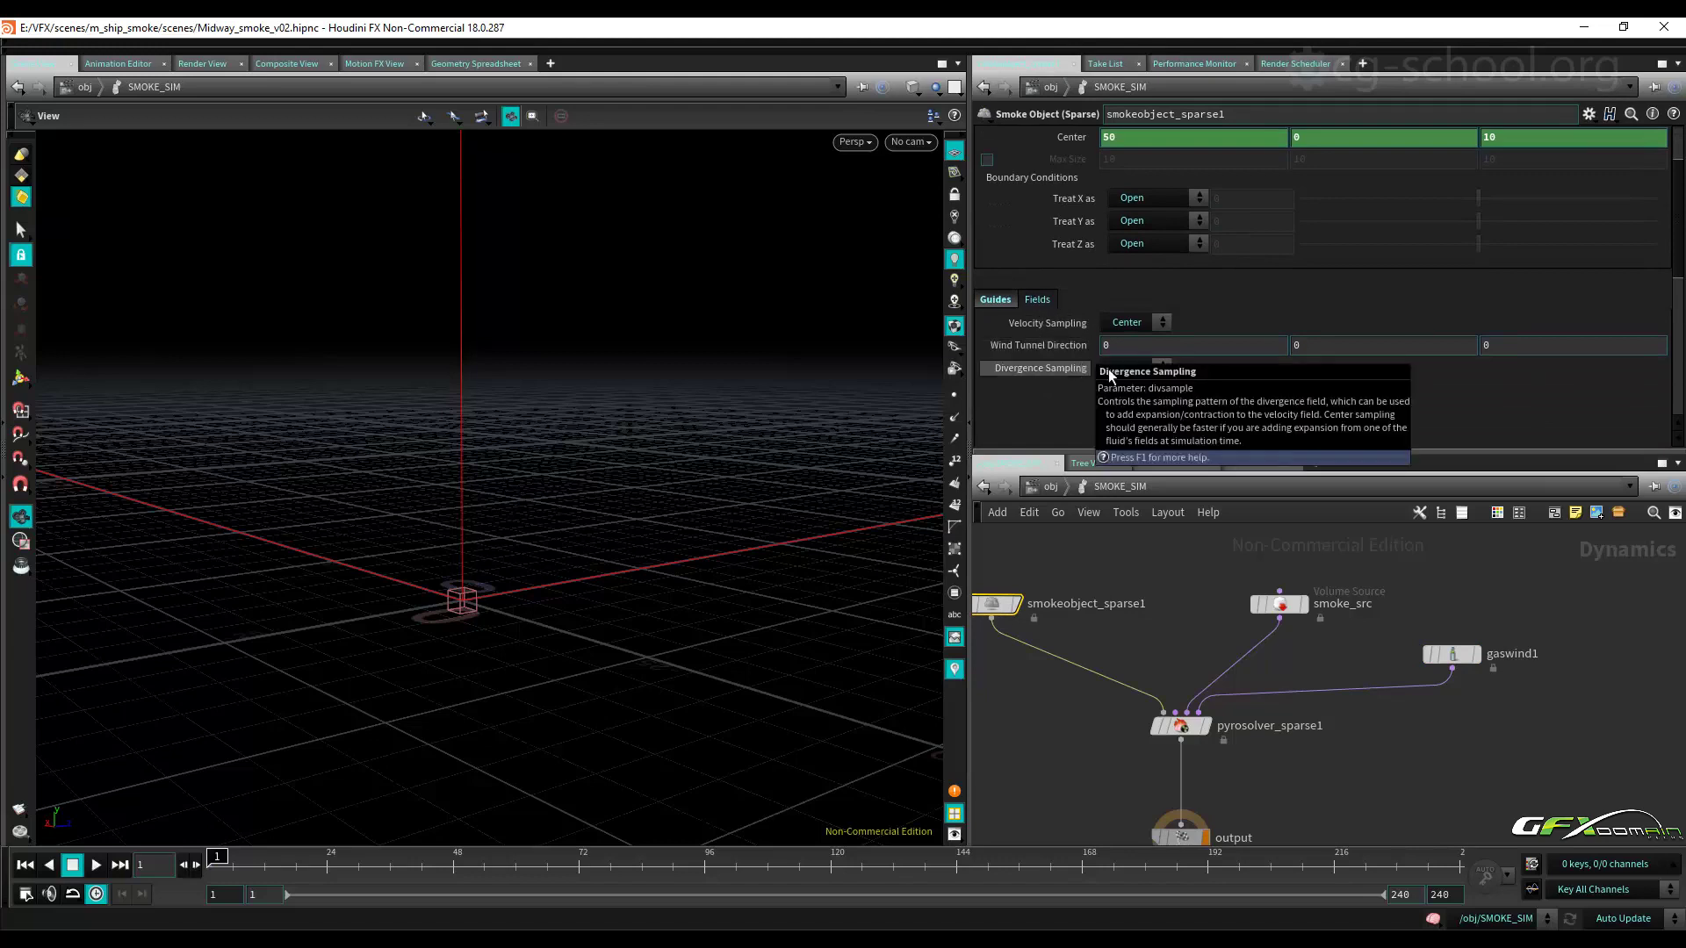
# Try a Wind Scale of 2 on gaswind1 and return it to 0.5.
pyautogui.moveTo(1457, 654); pyautogui.dragTo(1468, 618)
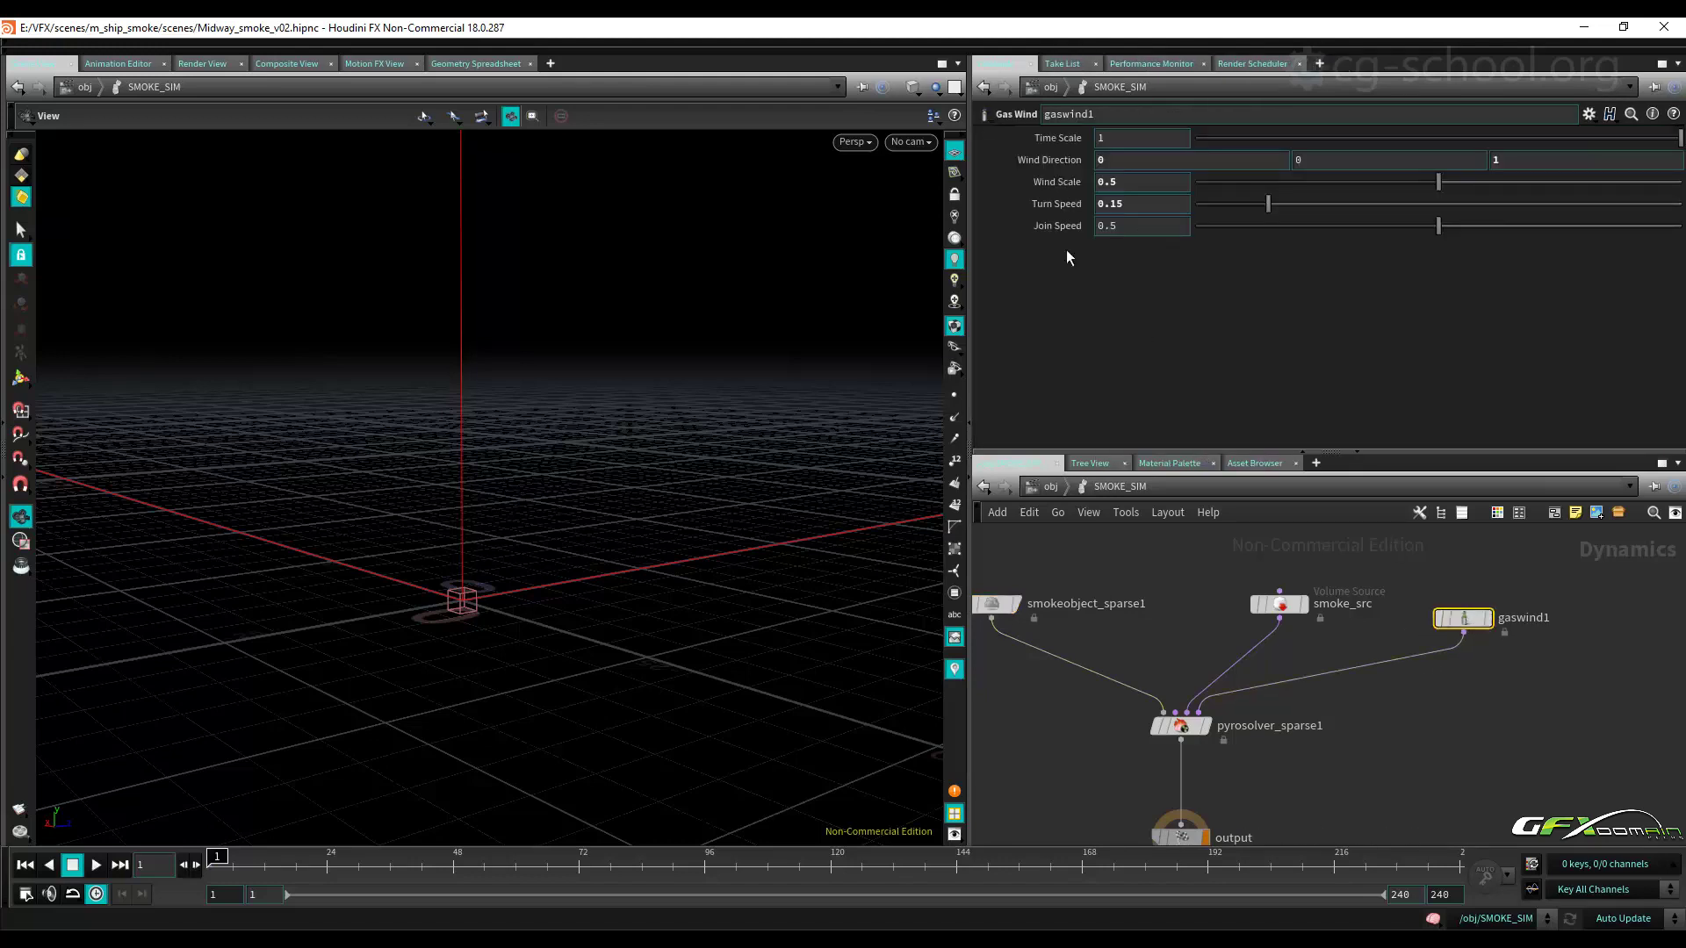
pyautogui.moveTo(1144, 182); pyautogui.dragTo(1057, 246)
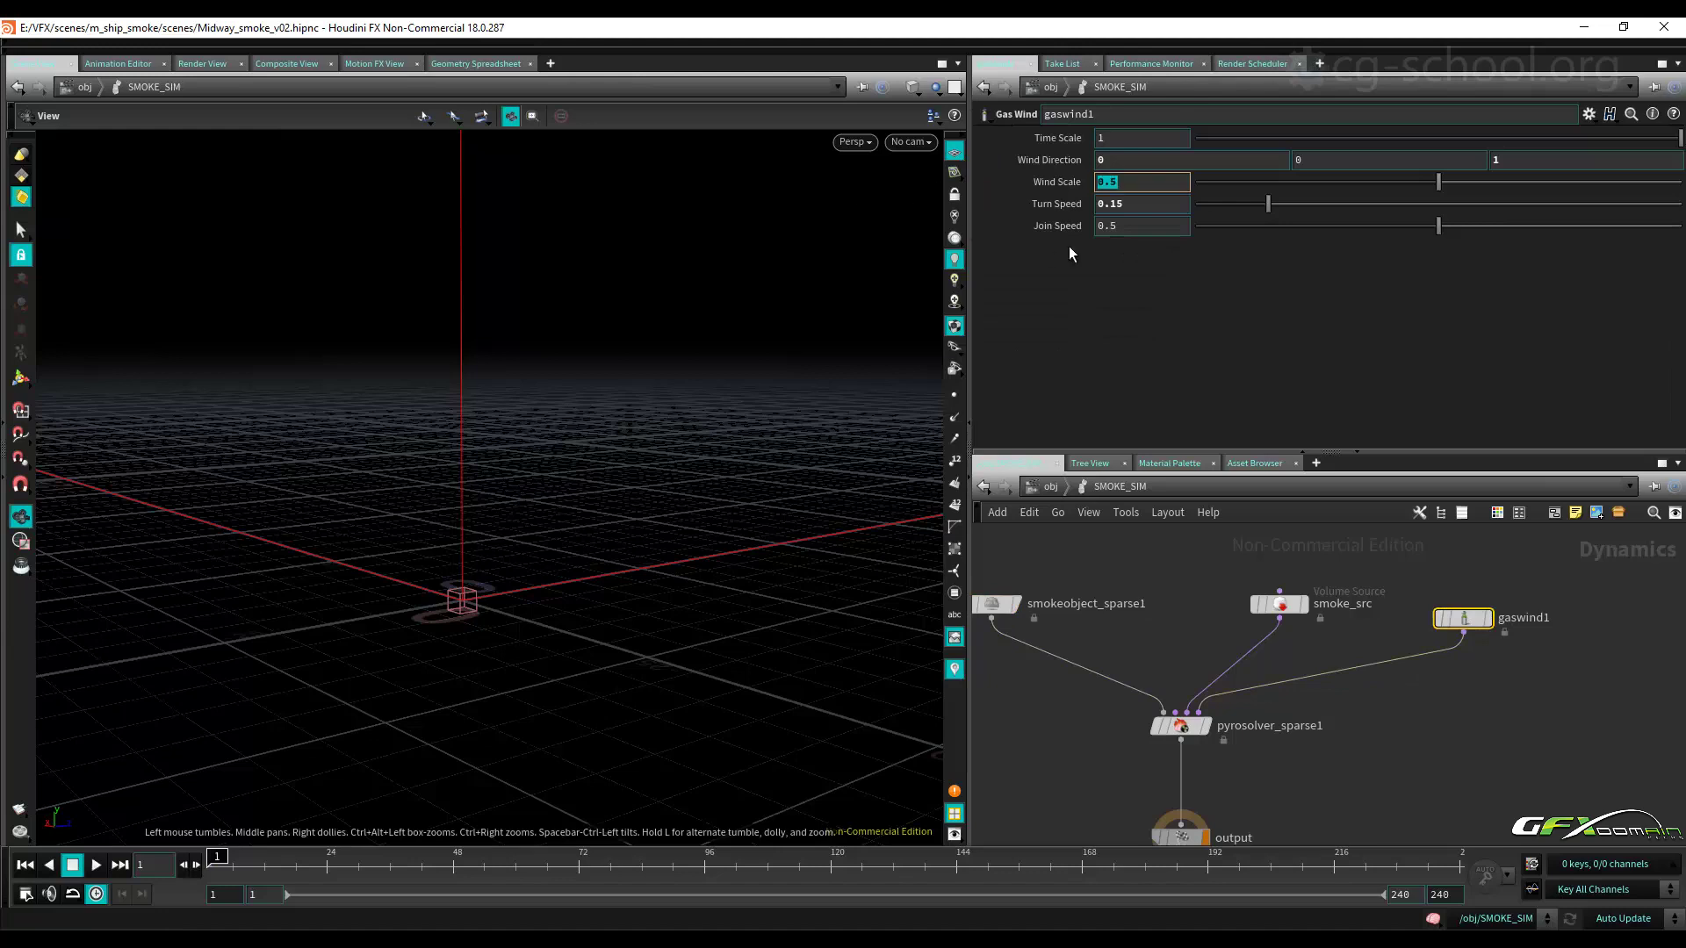
pyautogui.write('2')
pyautogui.press('Return')
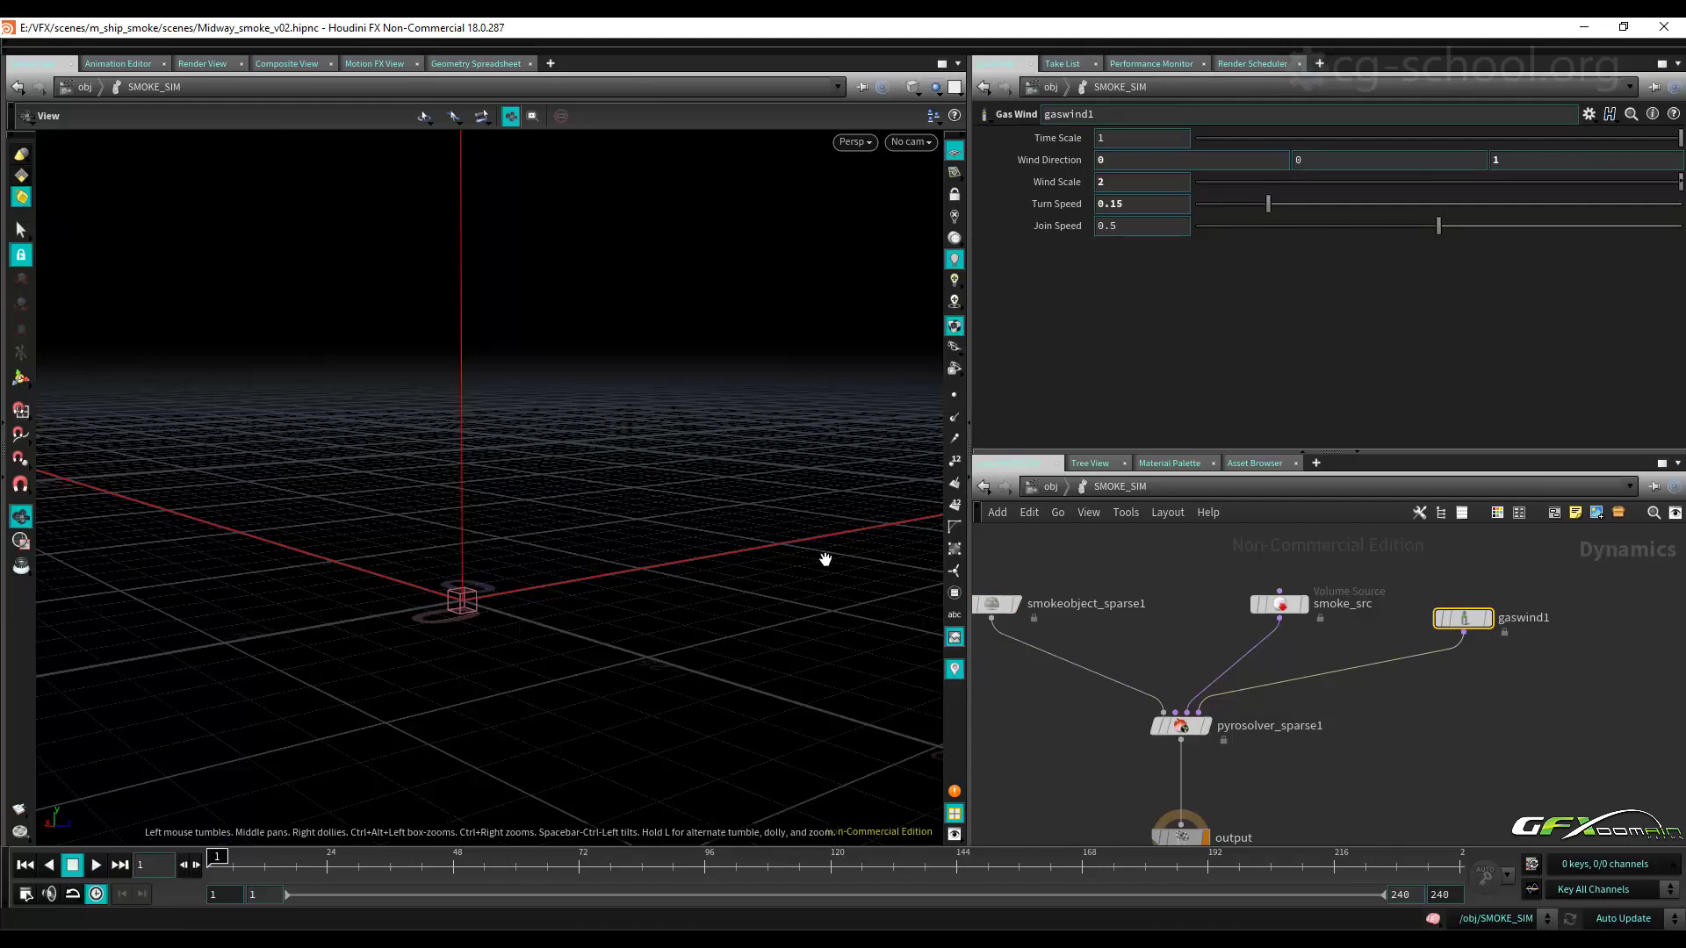
pyautogui.moveTo(1136, 183); pyautogui.dragTo(1047, 185)
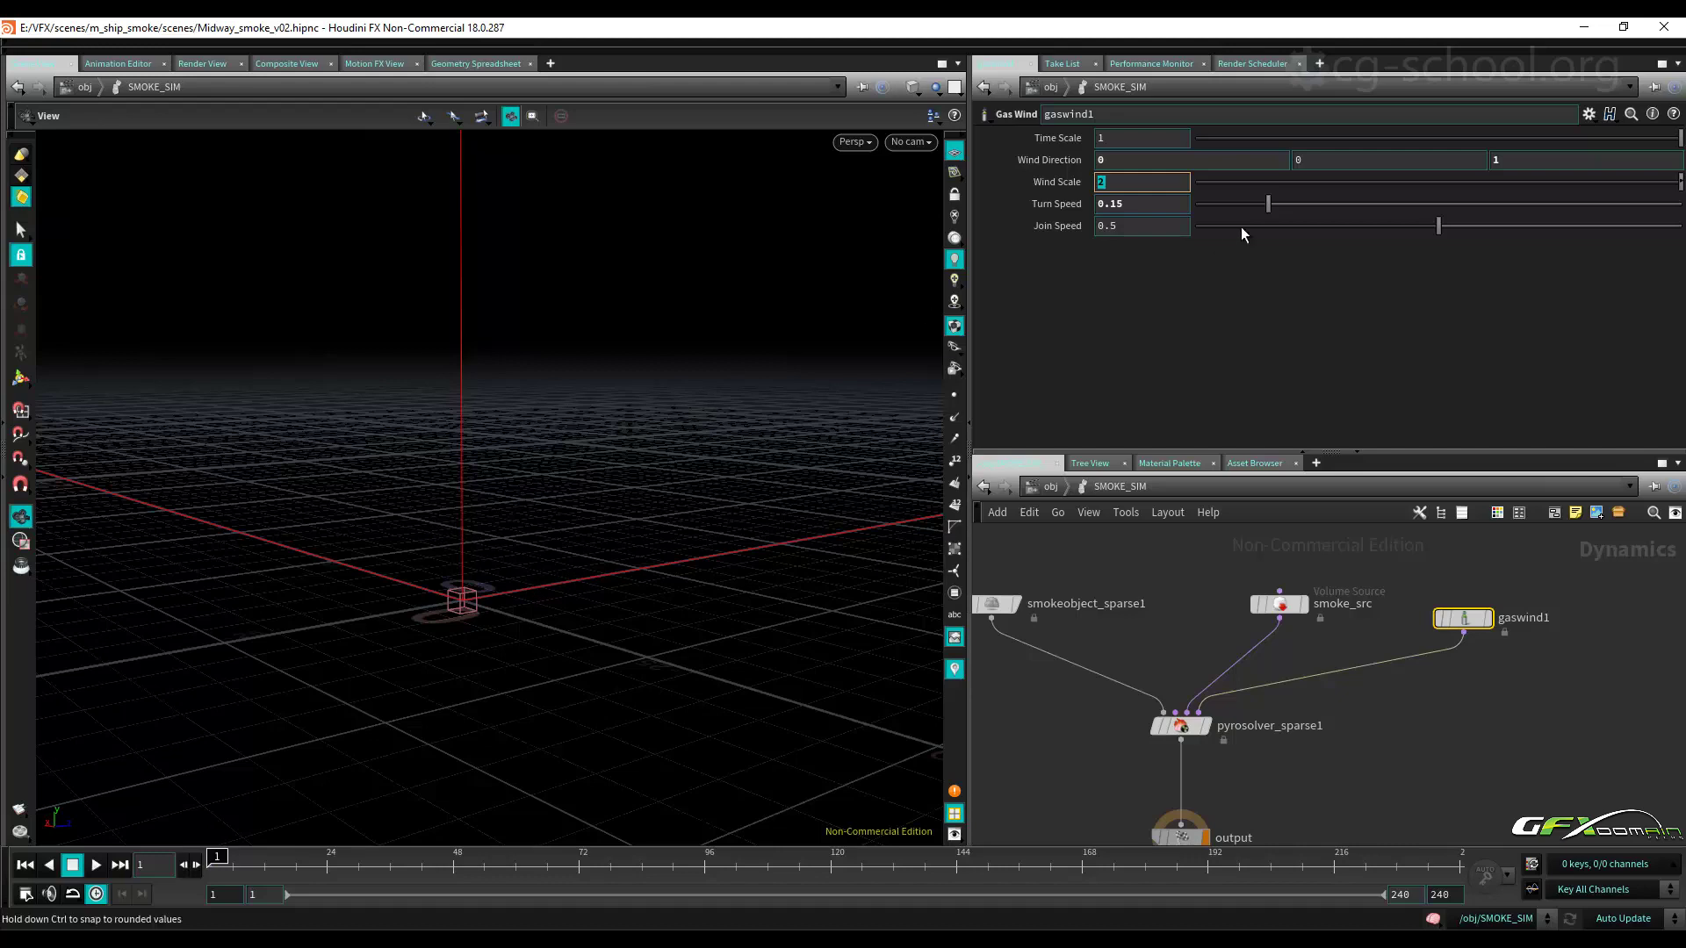
pyautogui.write('.5')
pyautogui.press('Return')
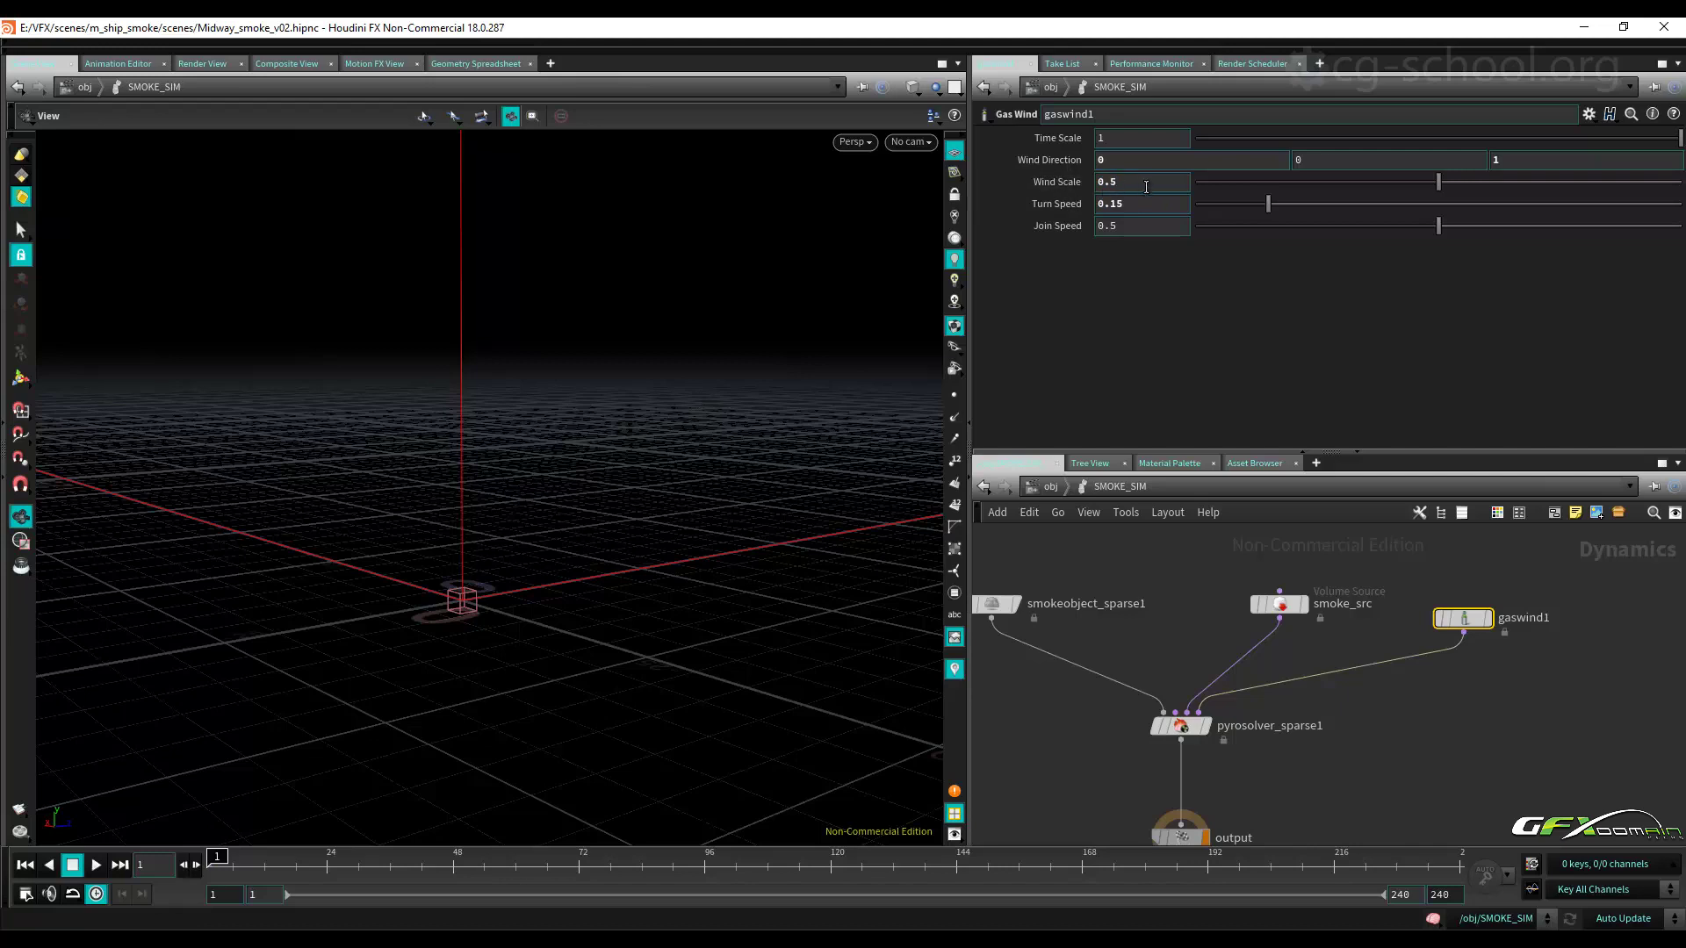
# Set the Z component of smokeobject_sparse1's Wind Tunnel Direction to 1.
pyautogui.moveTo(1003, 614); pyautogui.dragTo(1103, 587, button='middle')
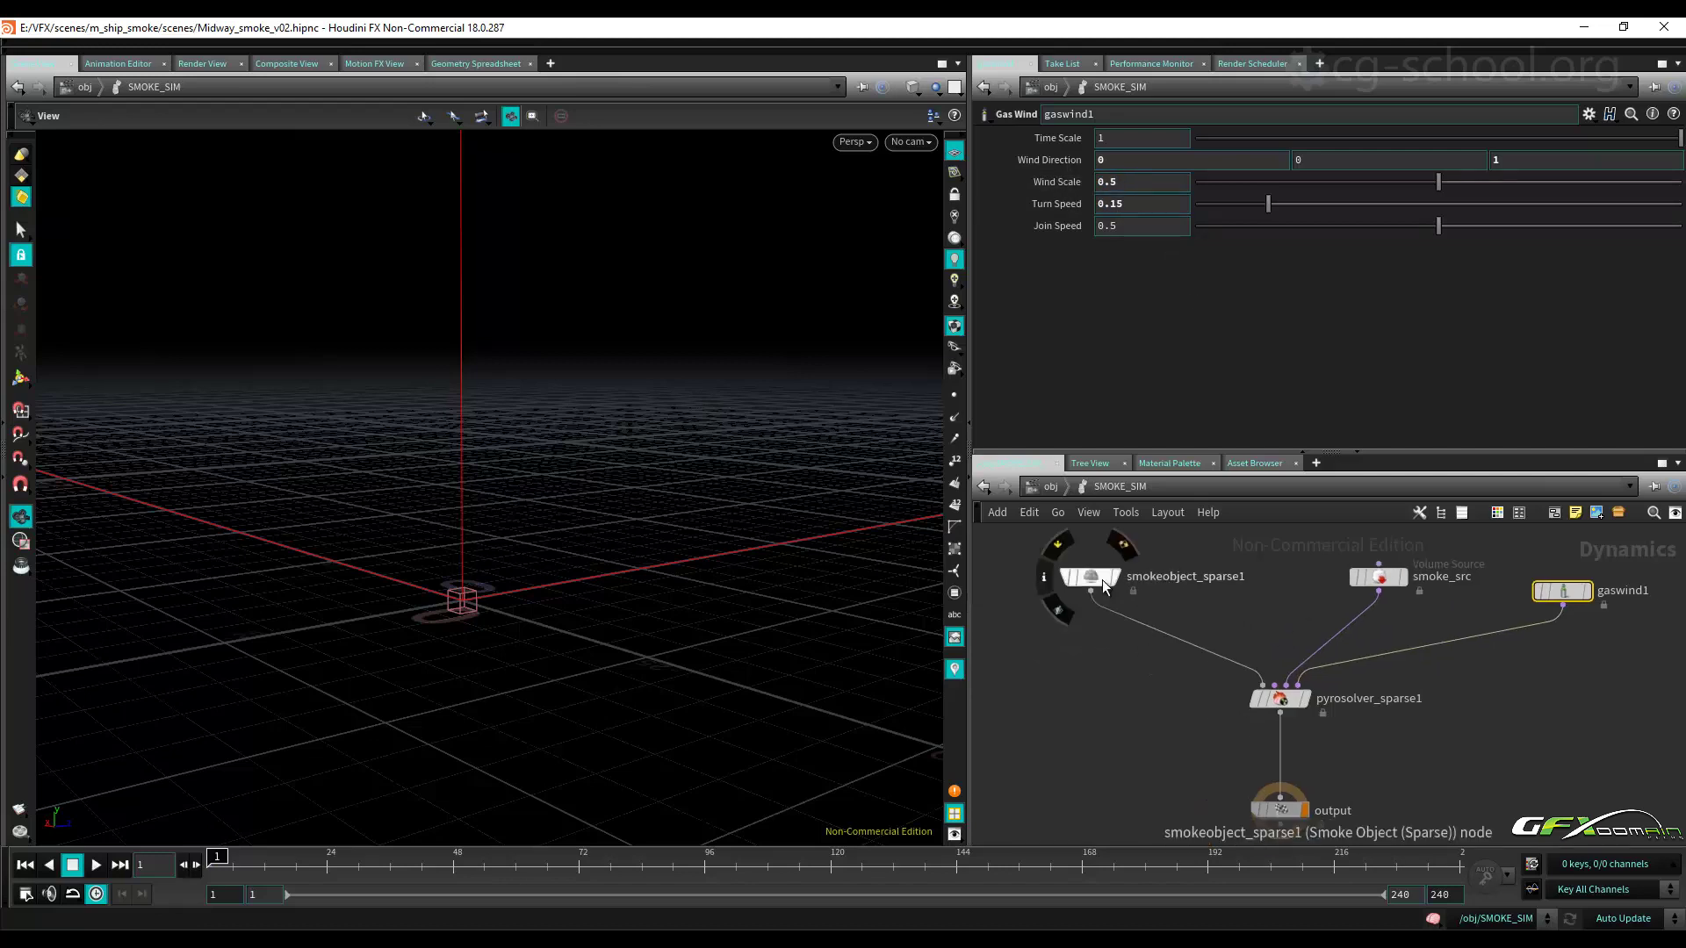
pyautogui.click(1103, 580)
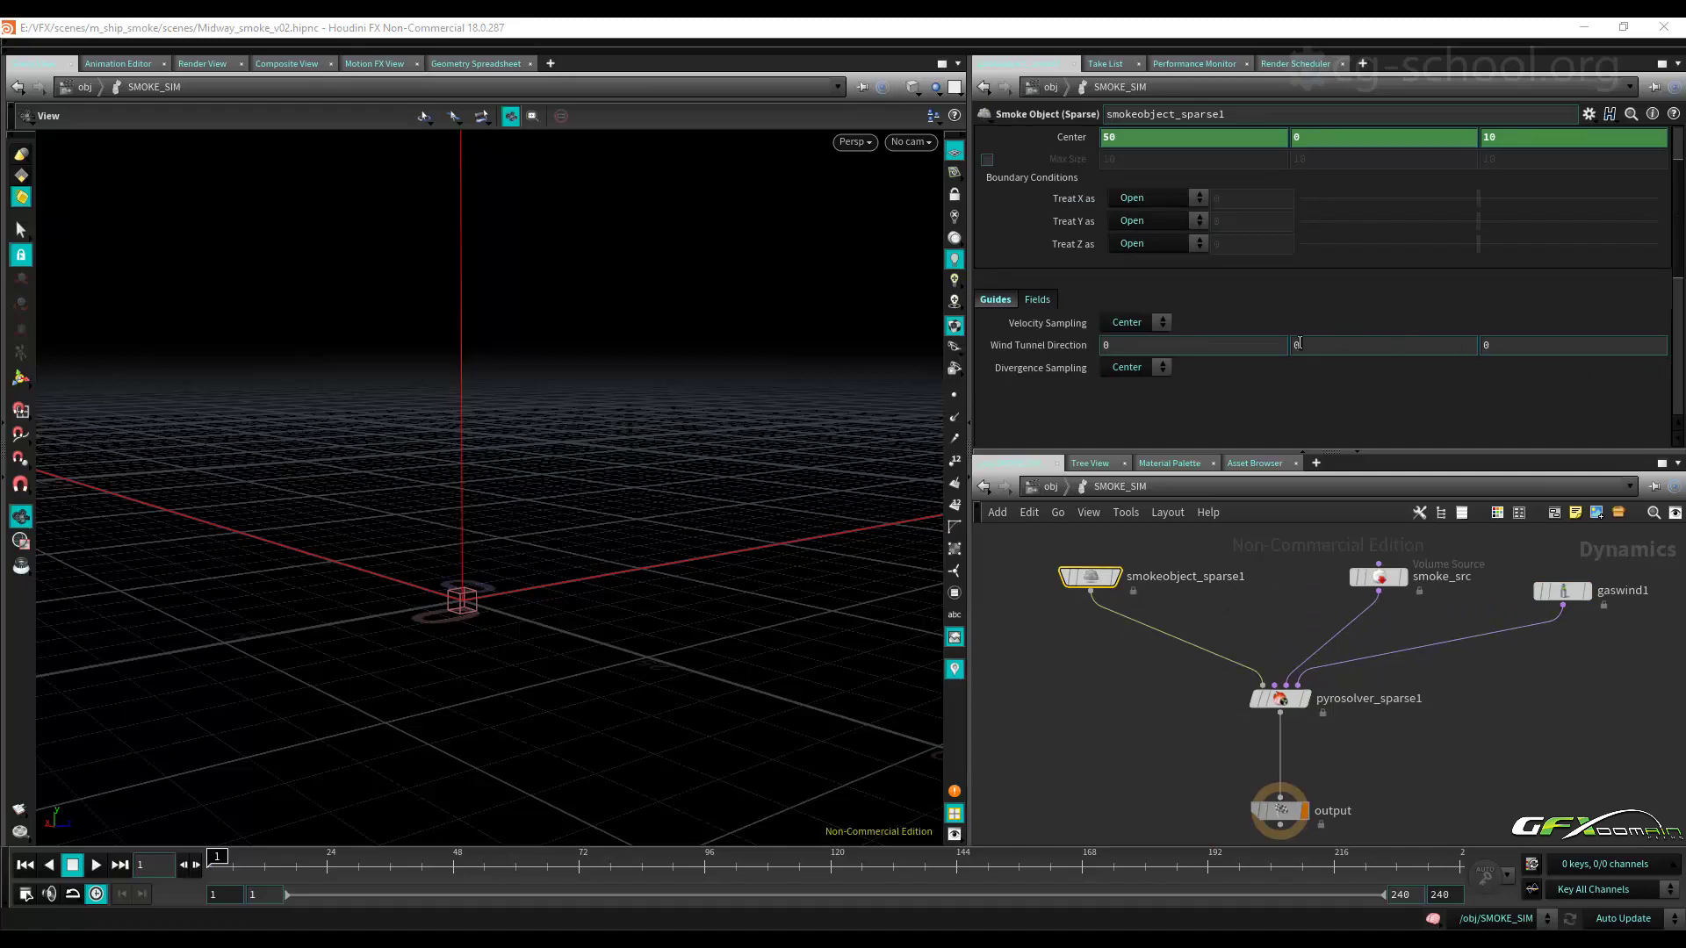
pyautogui.click(1532, 344)
pyautogui.write('1')
pyautogui.press('Return')
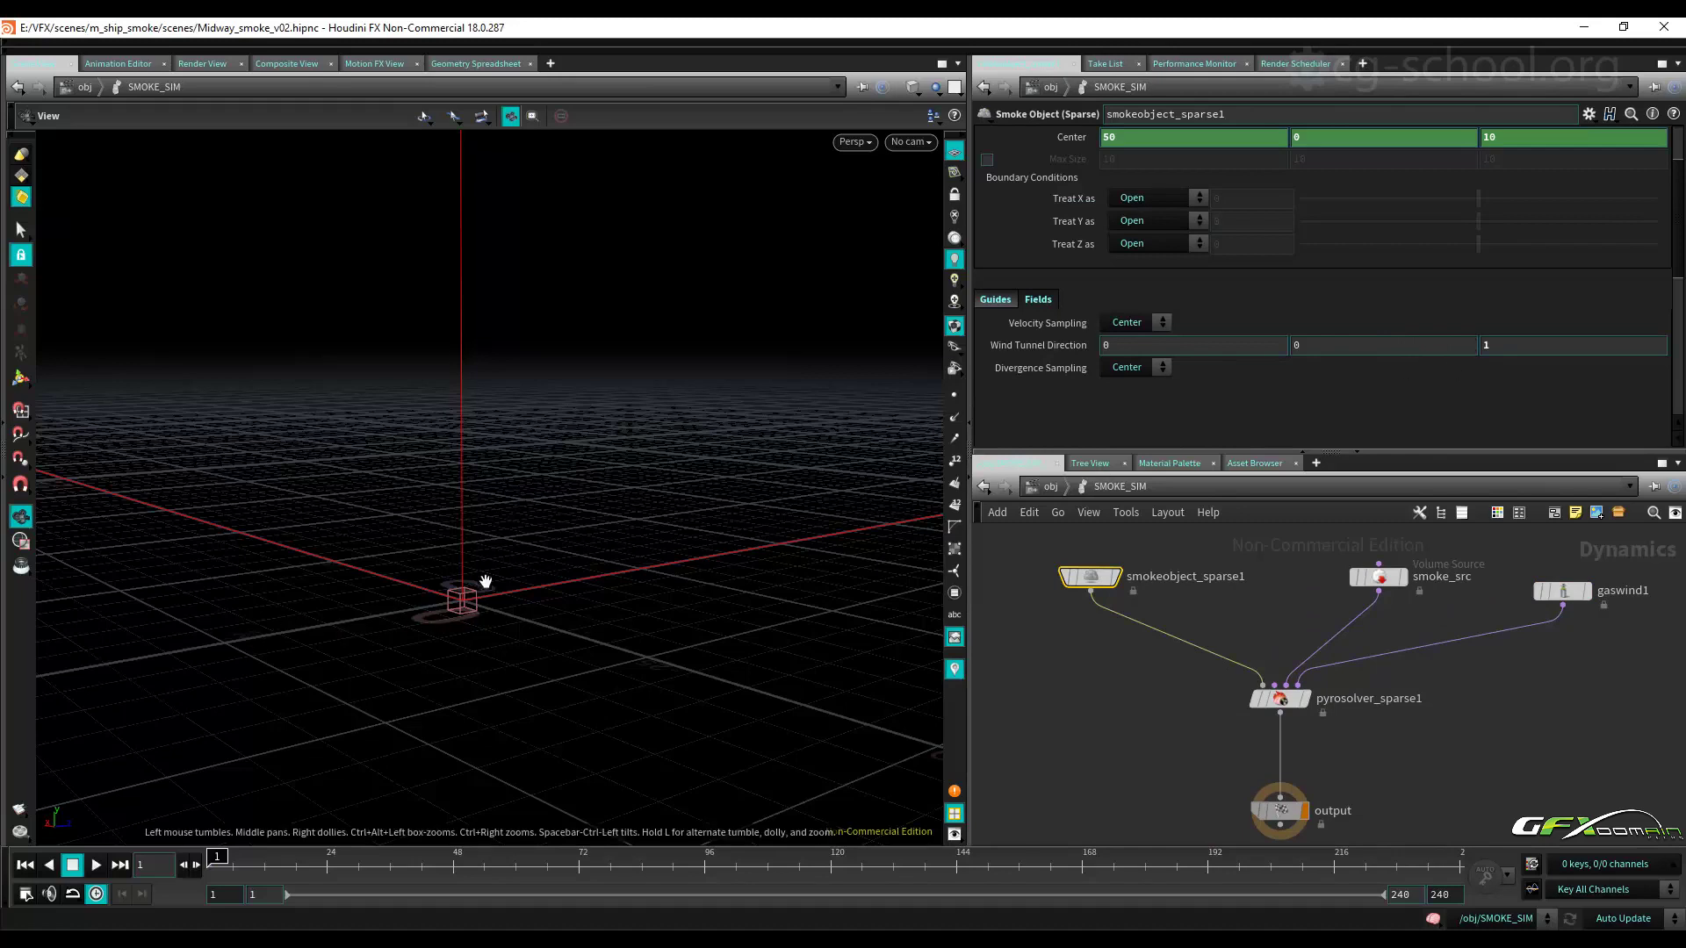
pyautogui.click(1548, 344)
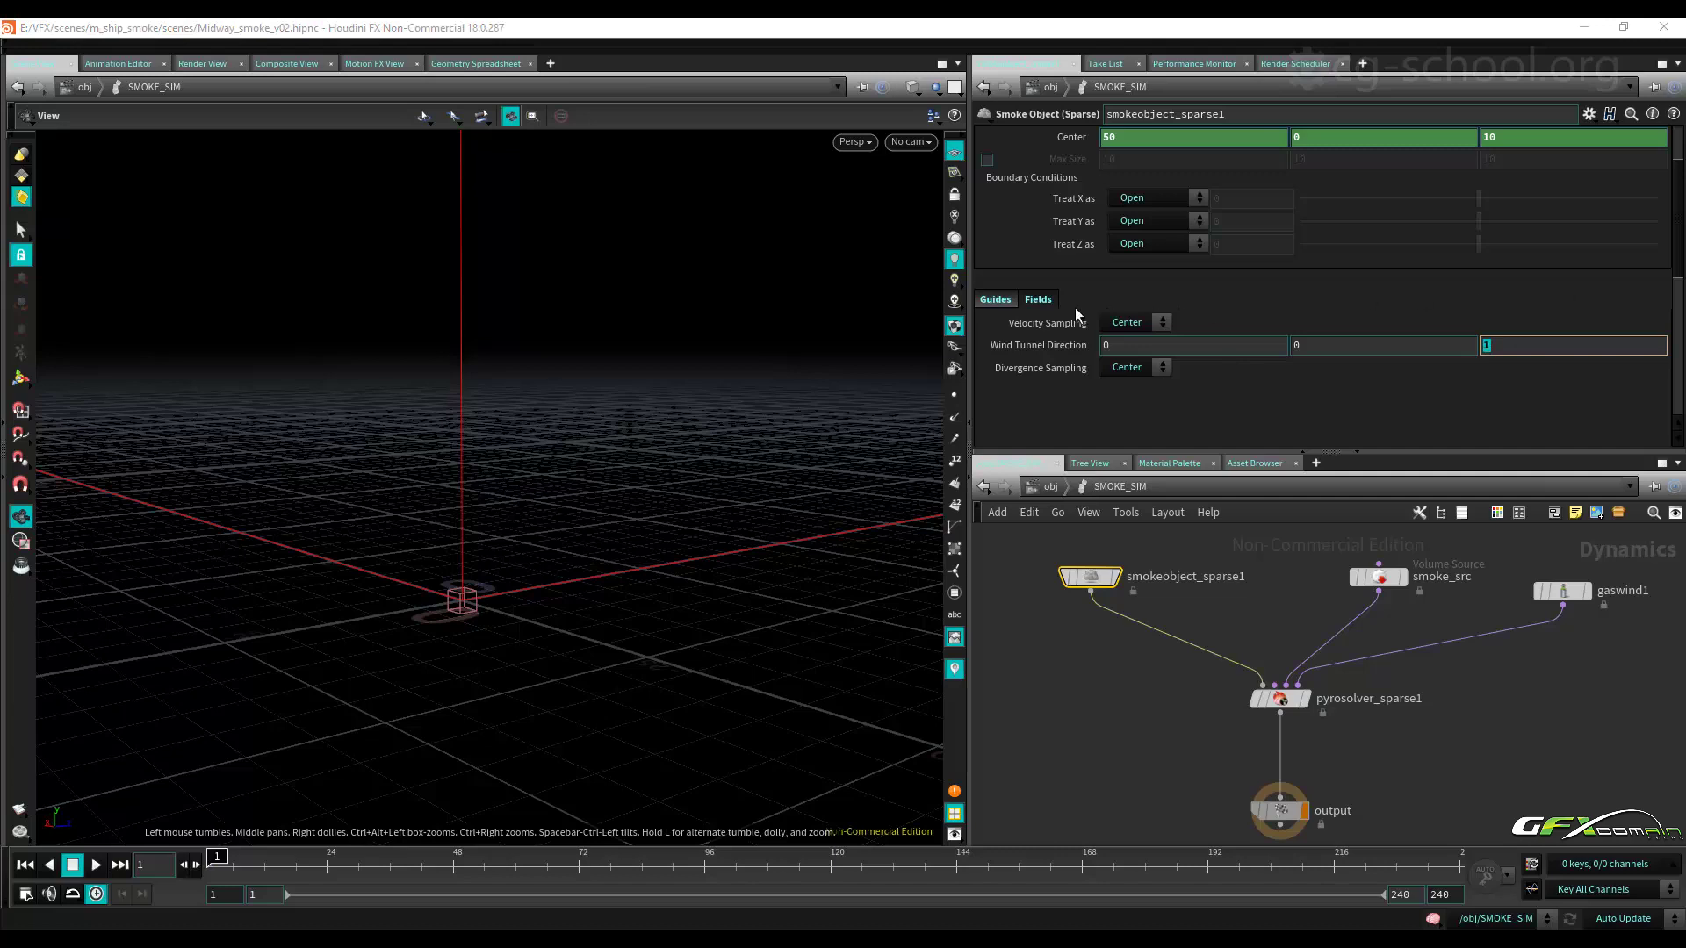
# In smokeobject_sparse1's guide visualization, turn off Multi Field and turn on Density.
pyautogui.click(997, 300)
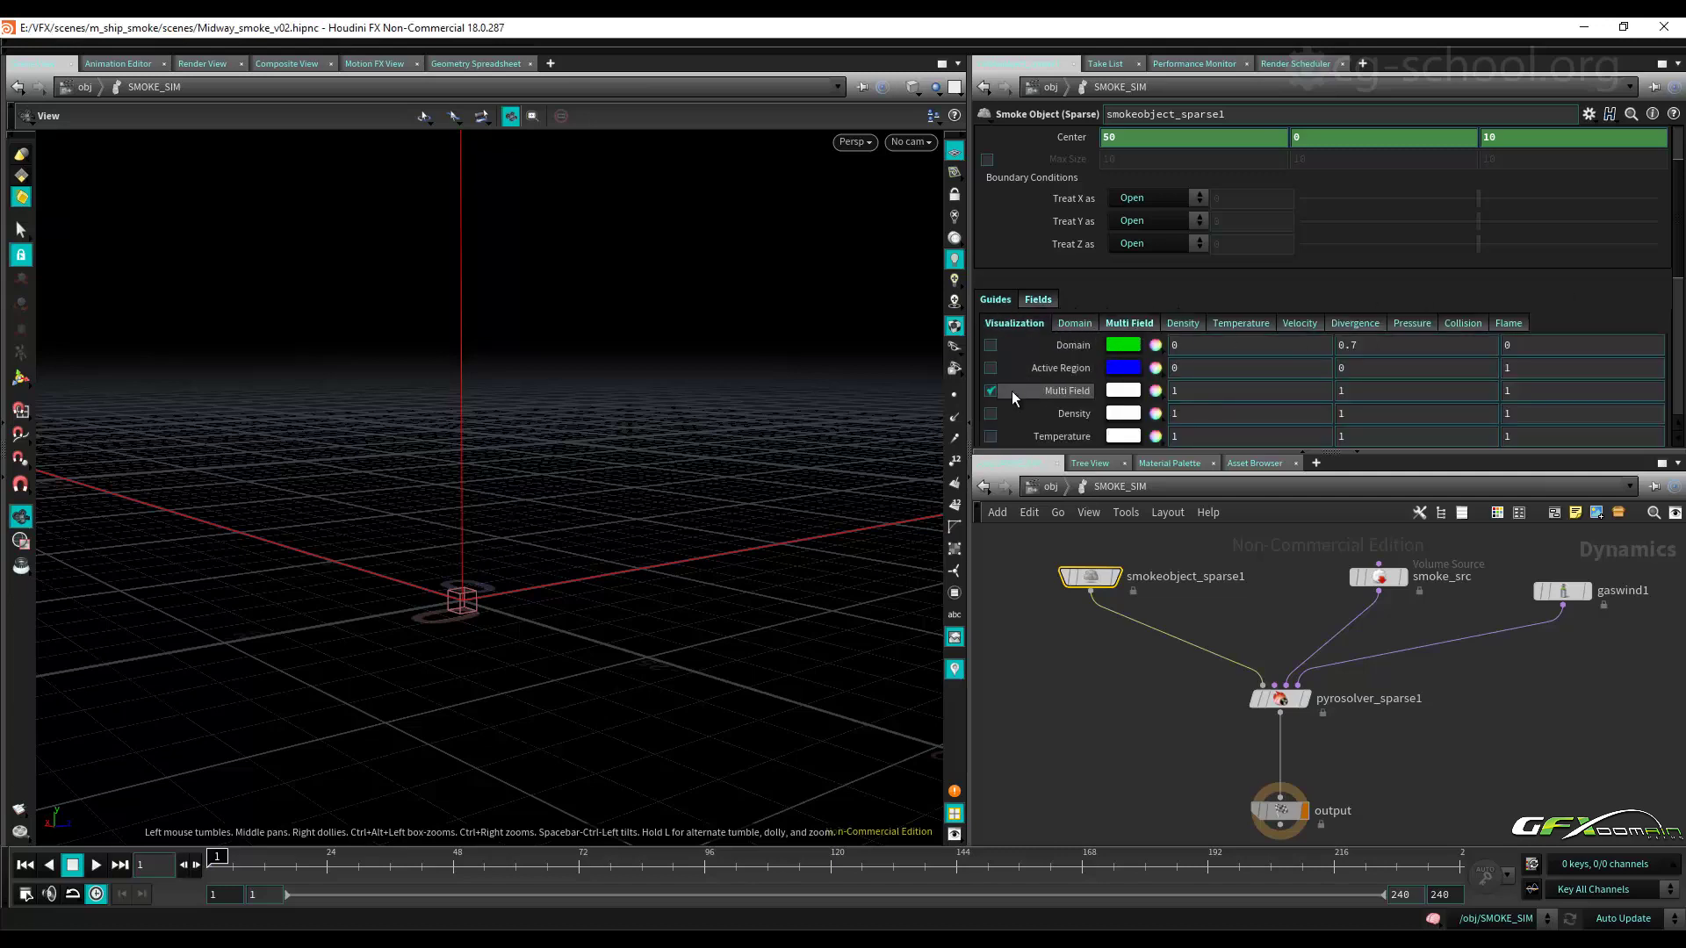
pyautogui.scroll(-1, 1005, 386)
pyautogui.click(991, 347)
pyautogui.click(990, 369)
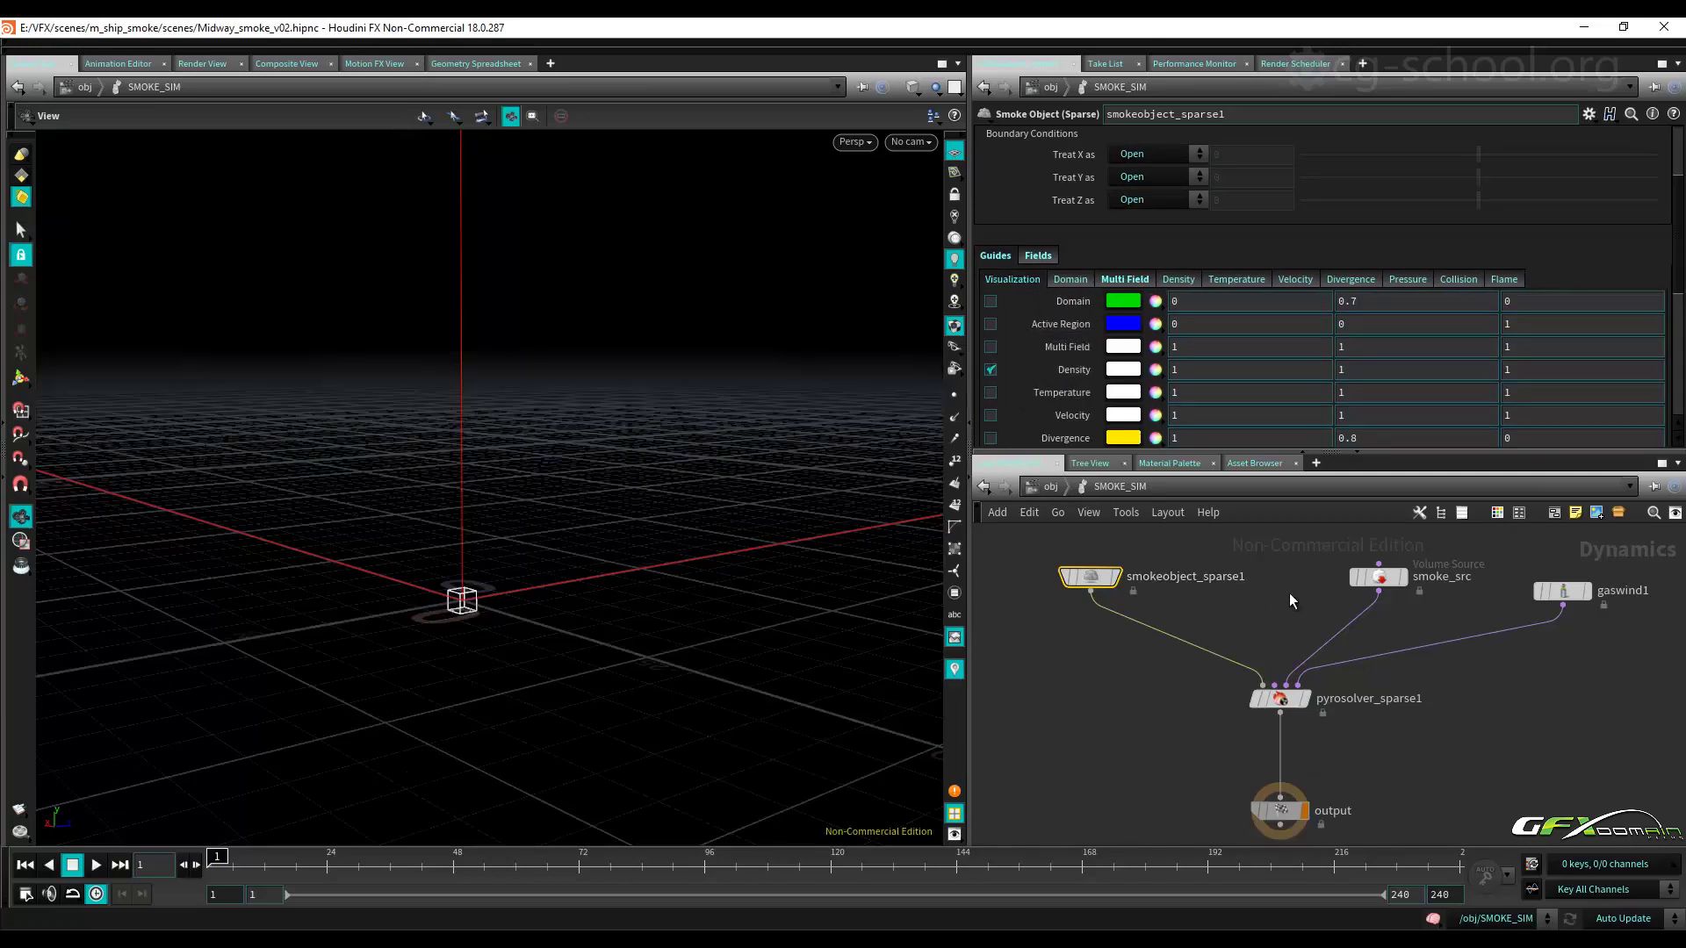
# Disable Emit Smoke in pyrosolver_sparse1's flame settings and collapse the Smoke section.
pyautogui.click(1283, 698)
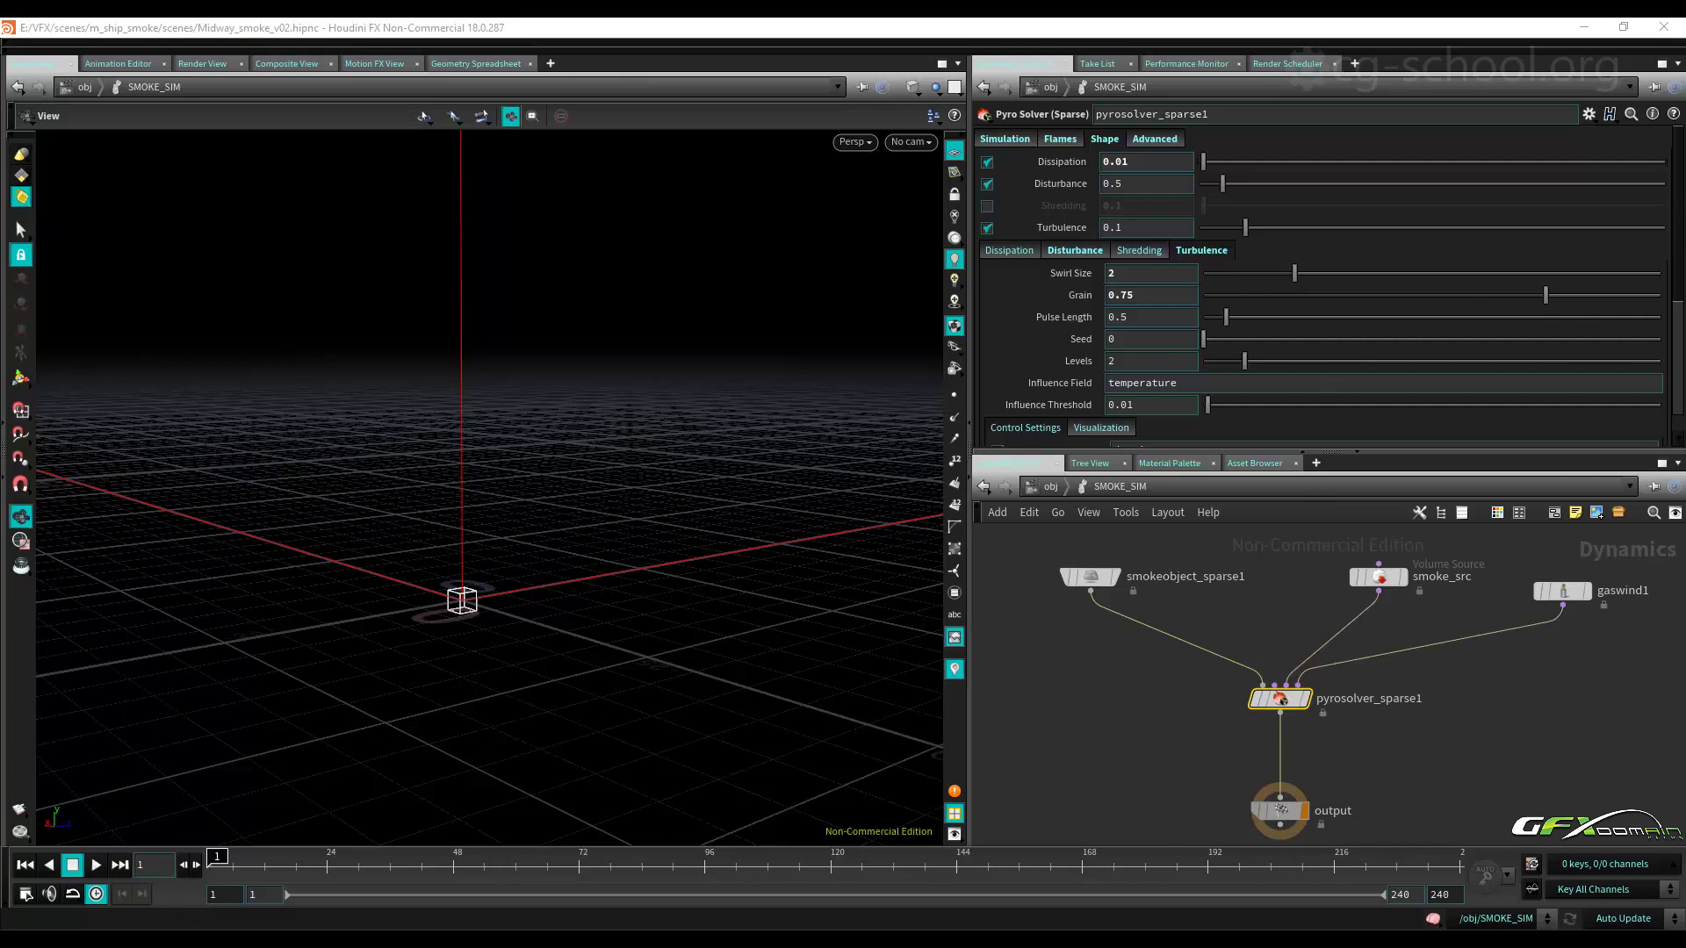
pyautogui.click(1060, 138)
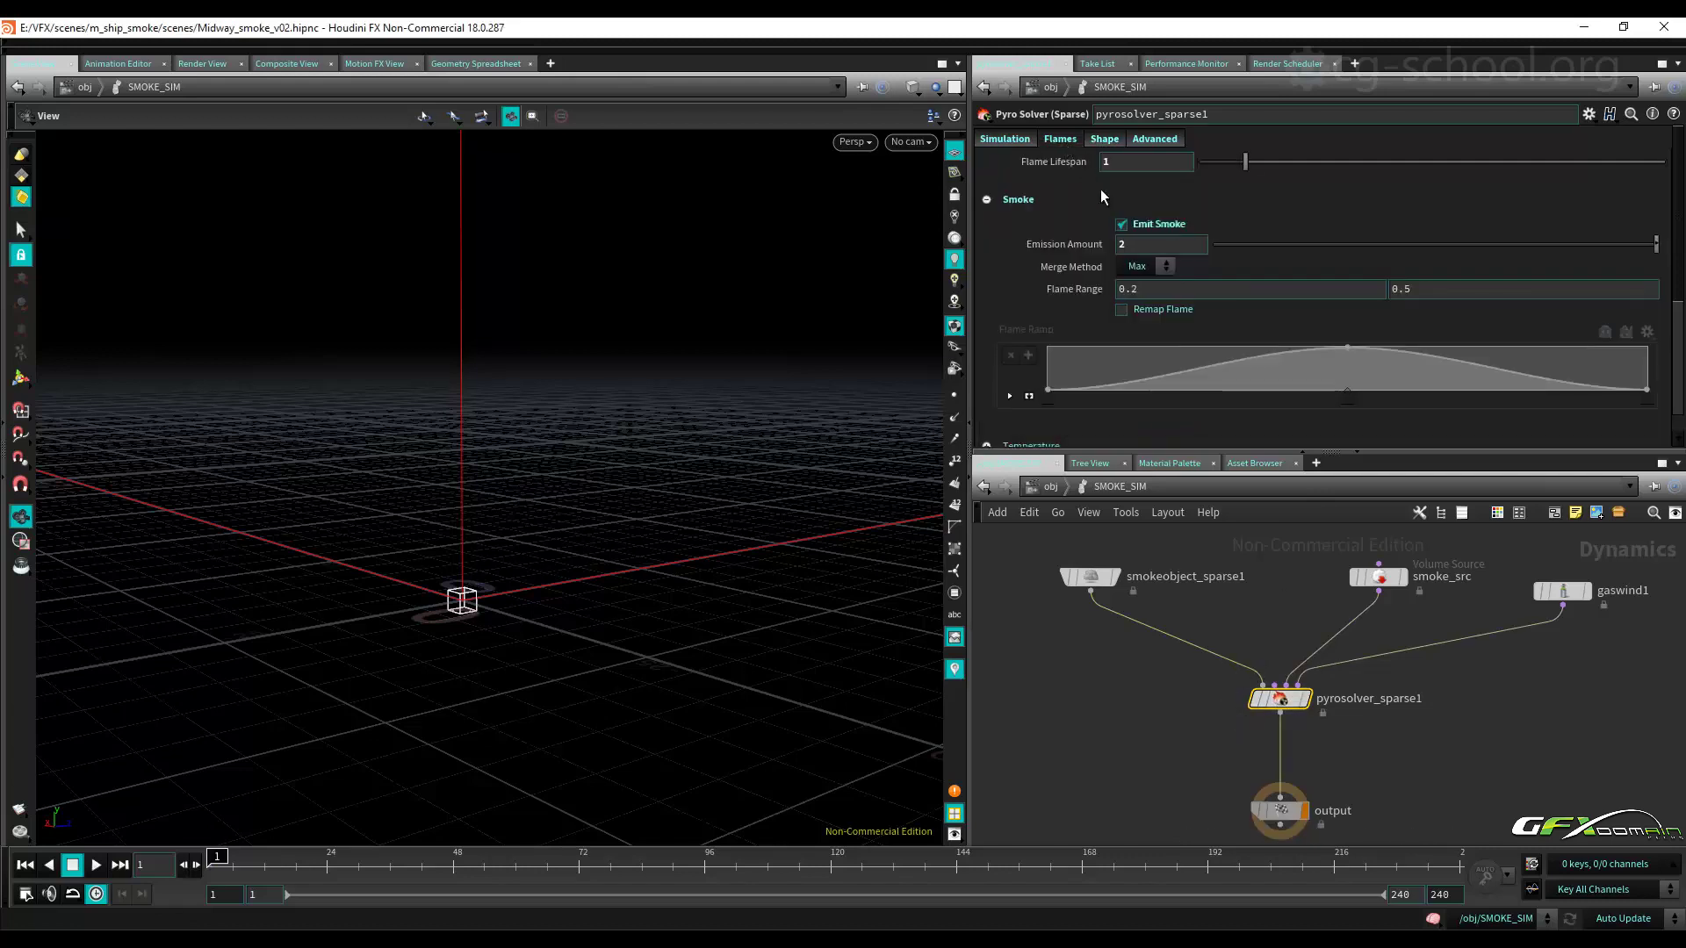
pyautogui.click(1149, 223)
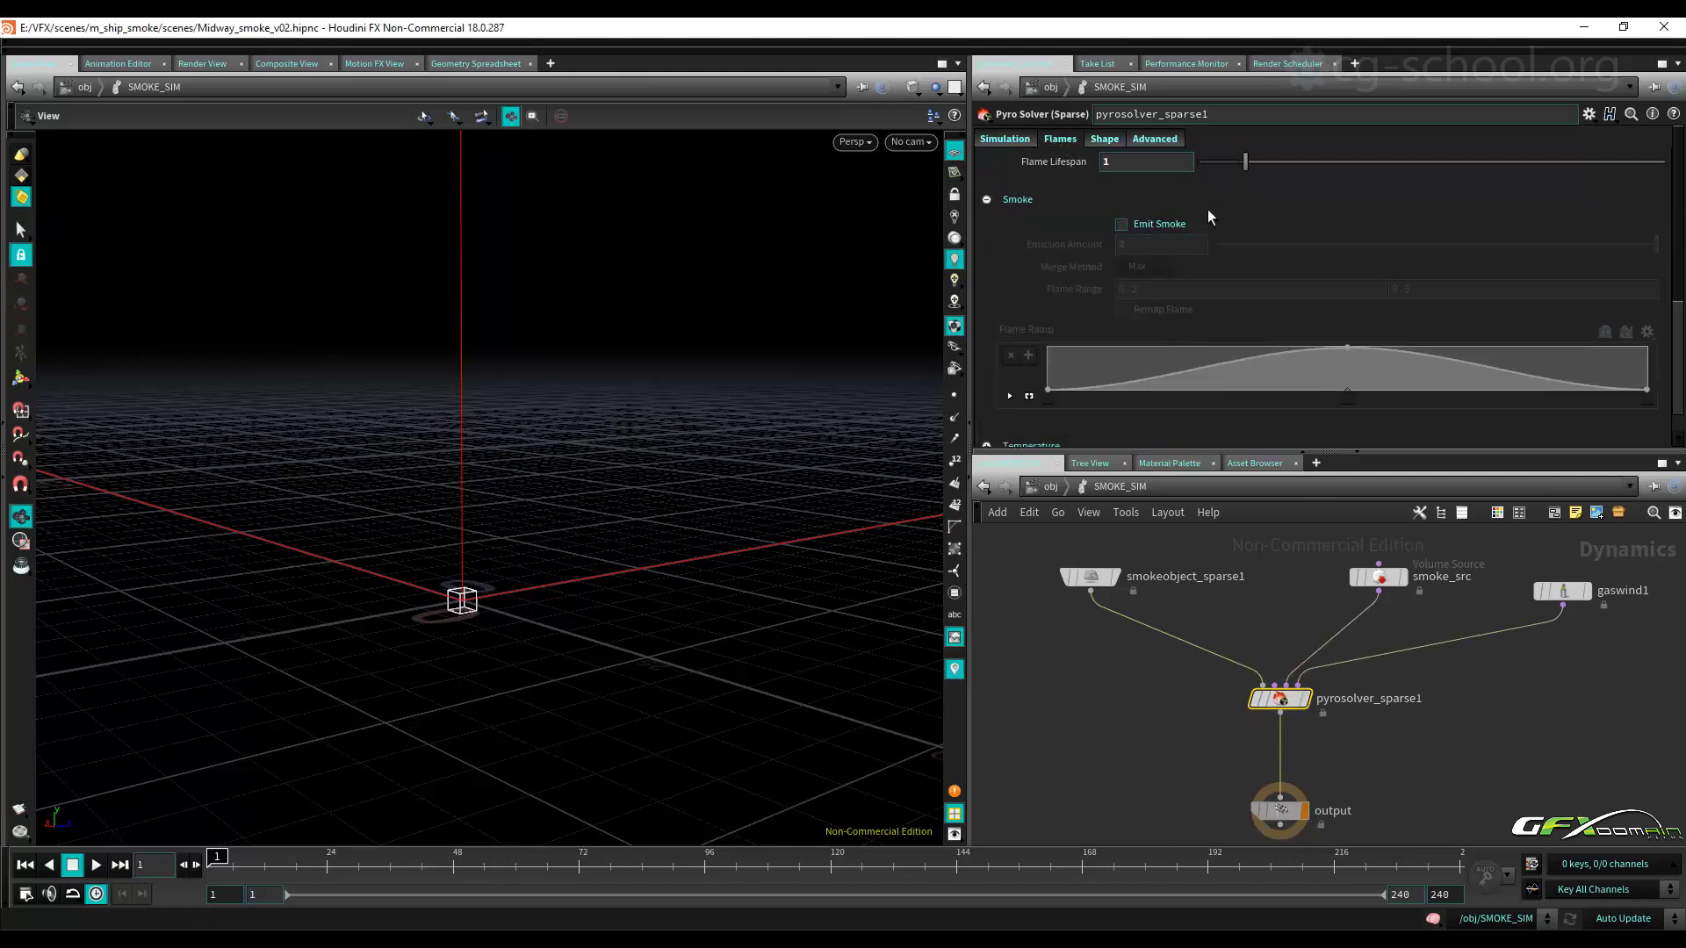
pyautogui.click(987, 199)
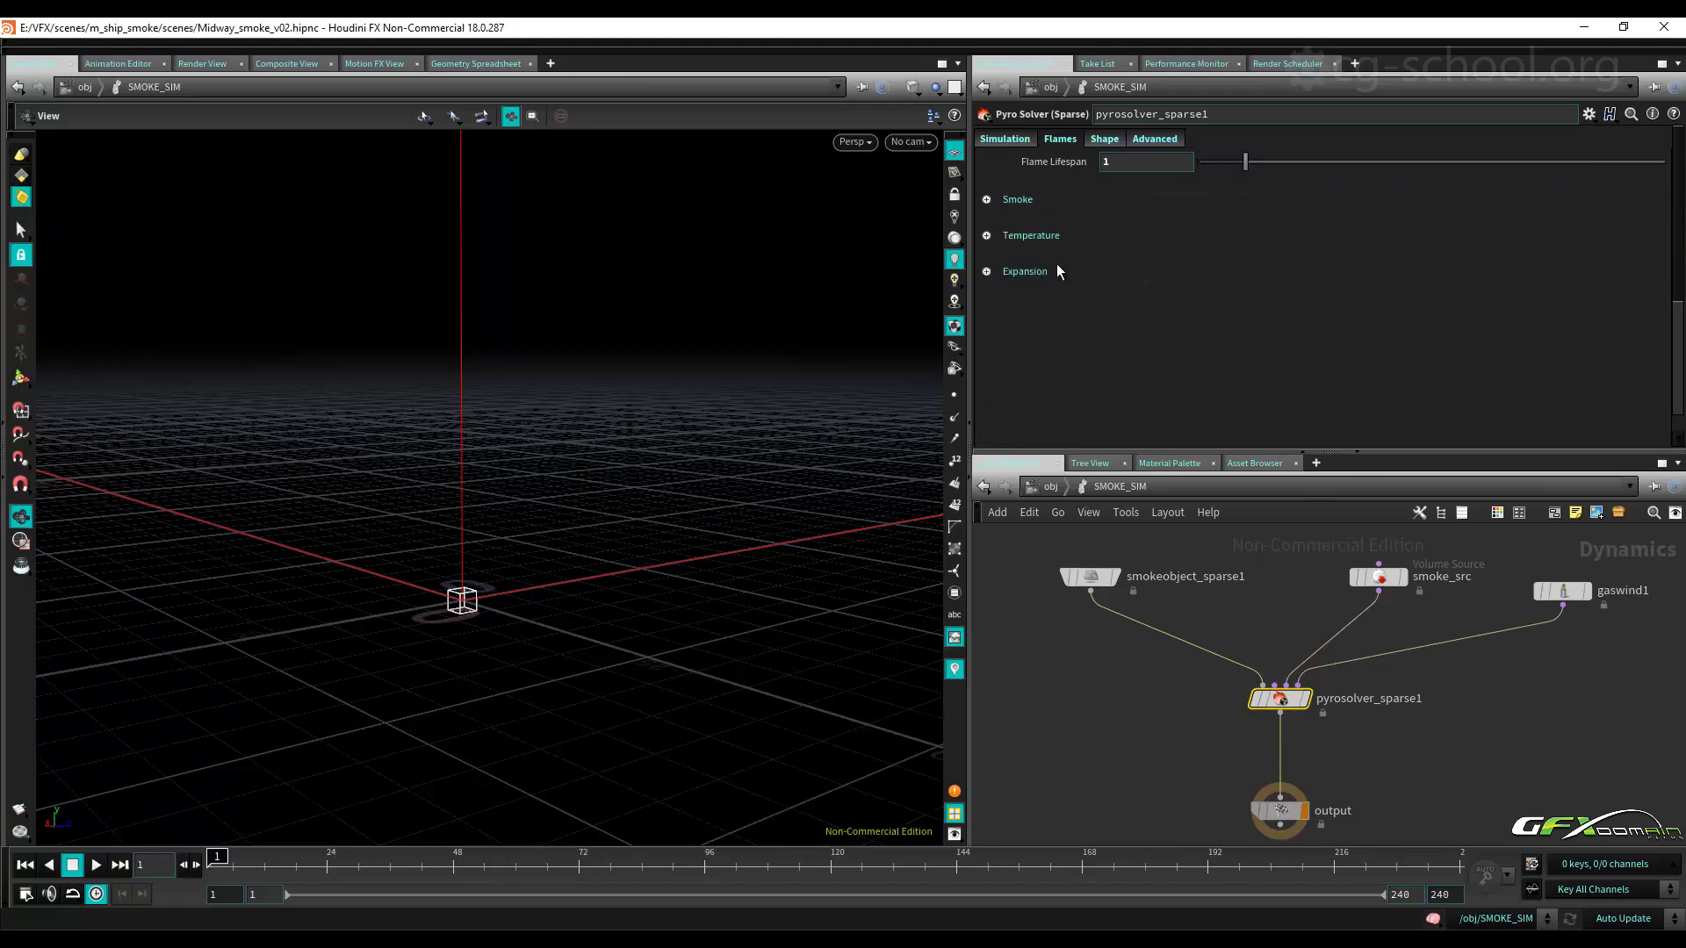
pyautogui.click(986, 200)
pyautogui.click(984, 199)
# Set pyrosolver_sparse1's Reference Temp to 500 K in the simulation settings.
pyautogui.click(1009, 140)
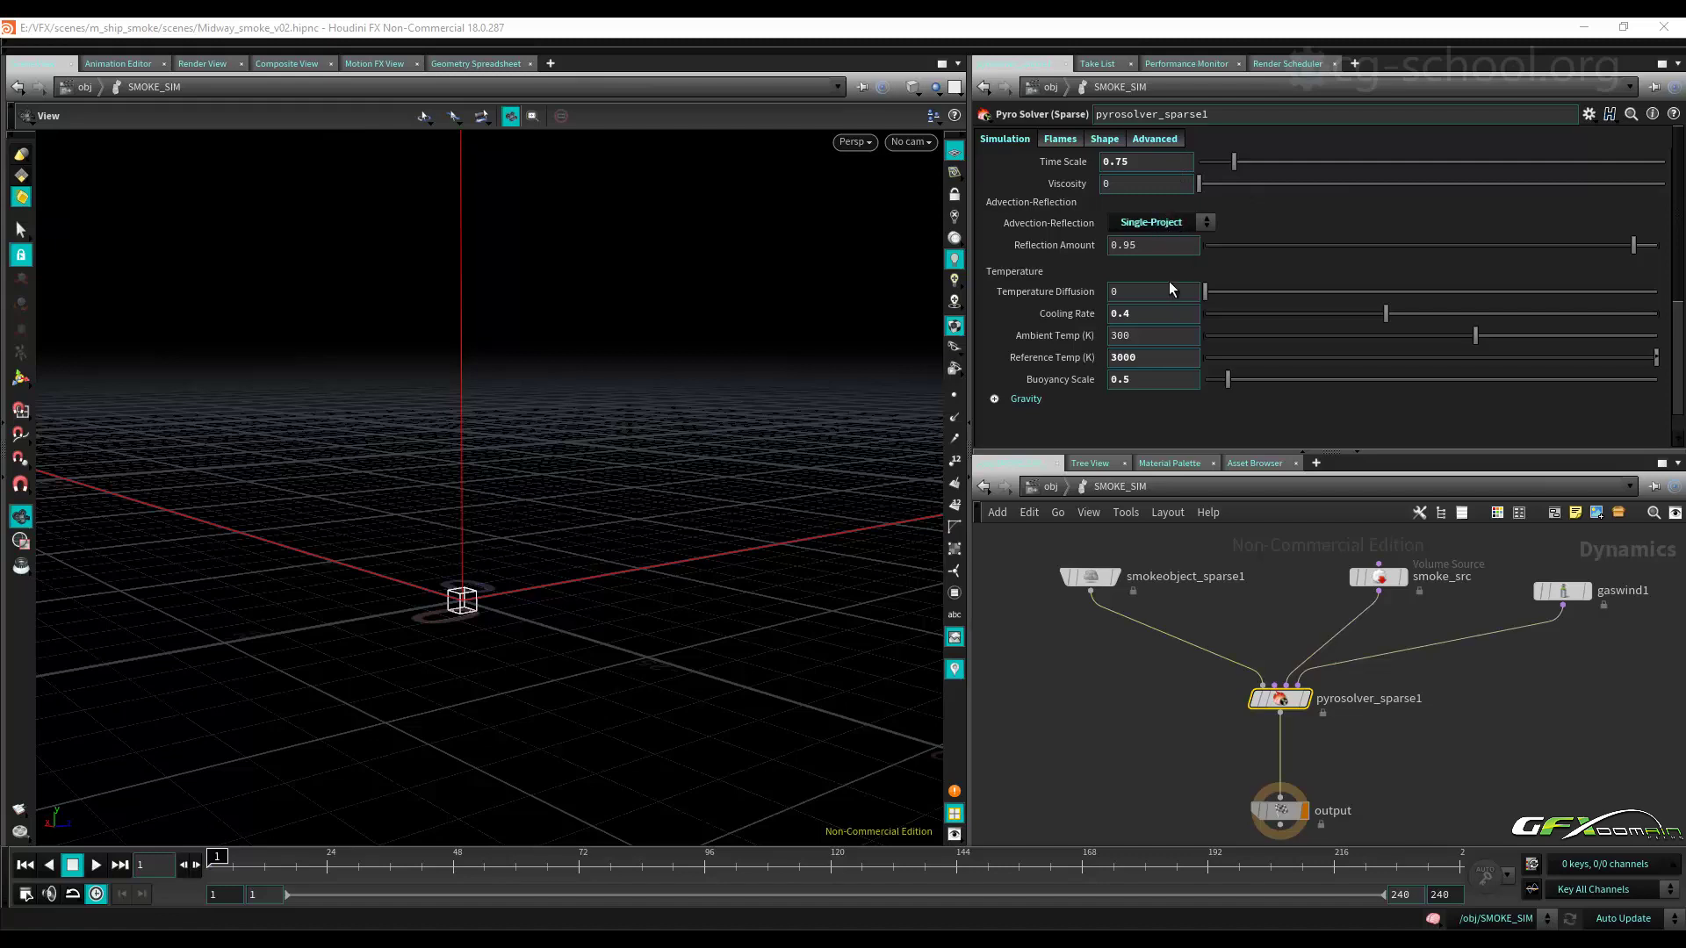
pyautogui.click(1153, 358)
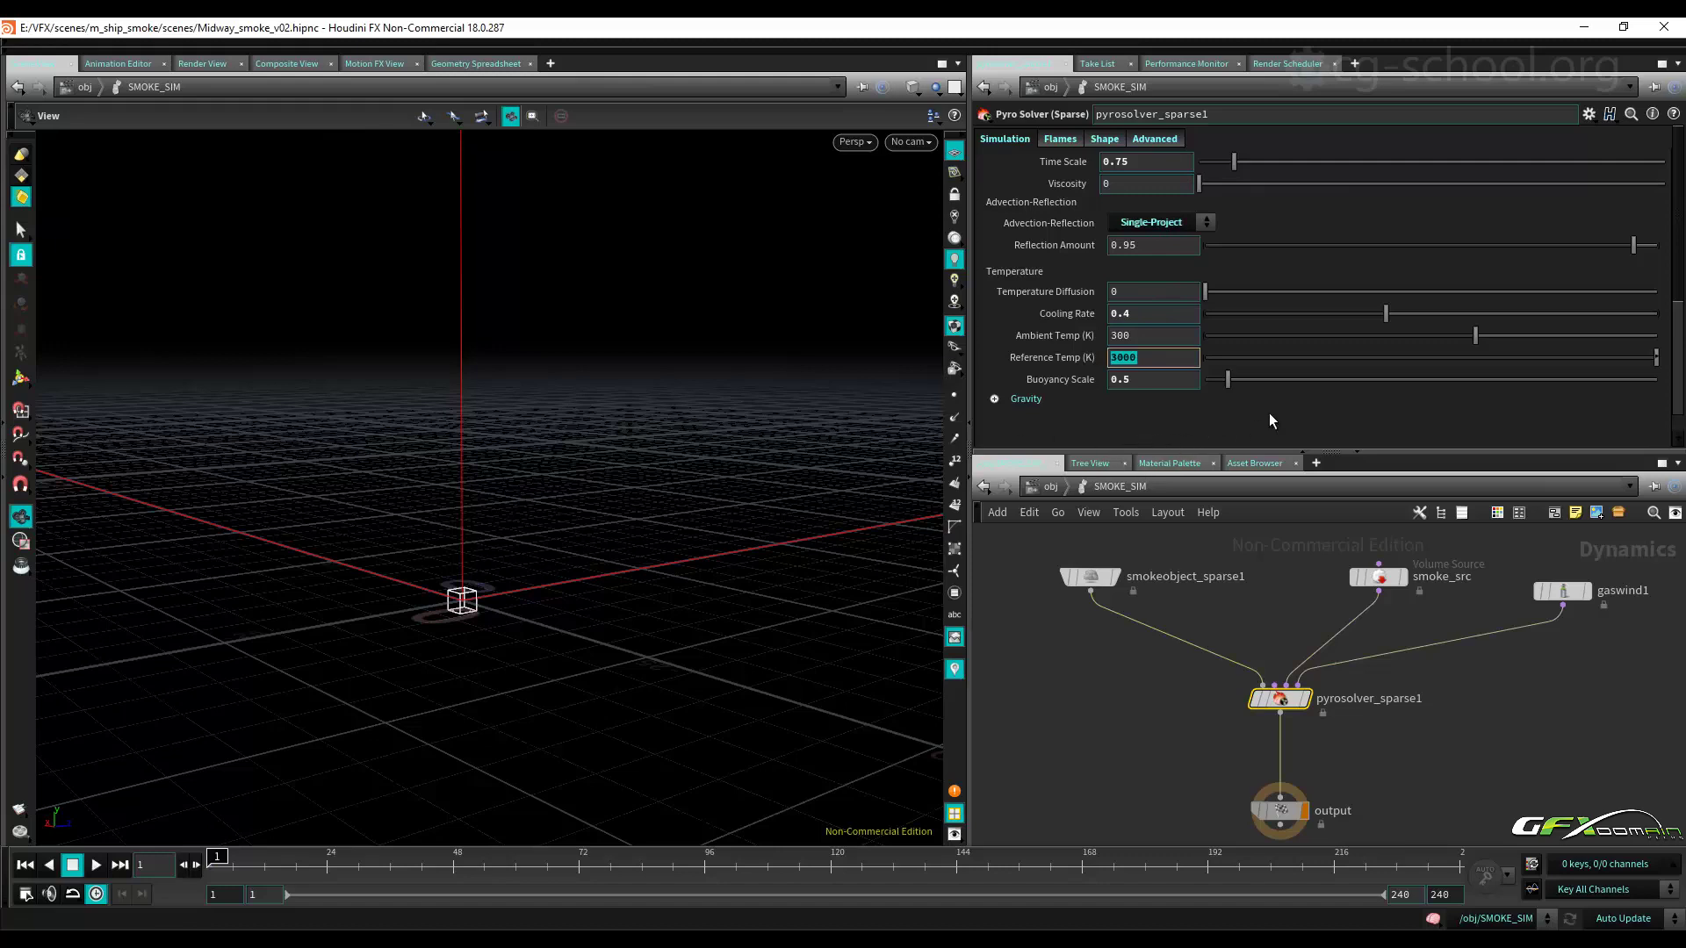
pyautogui.write('500')
pyautogui.press('Return')
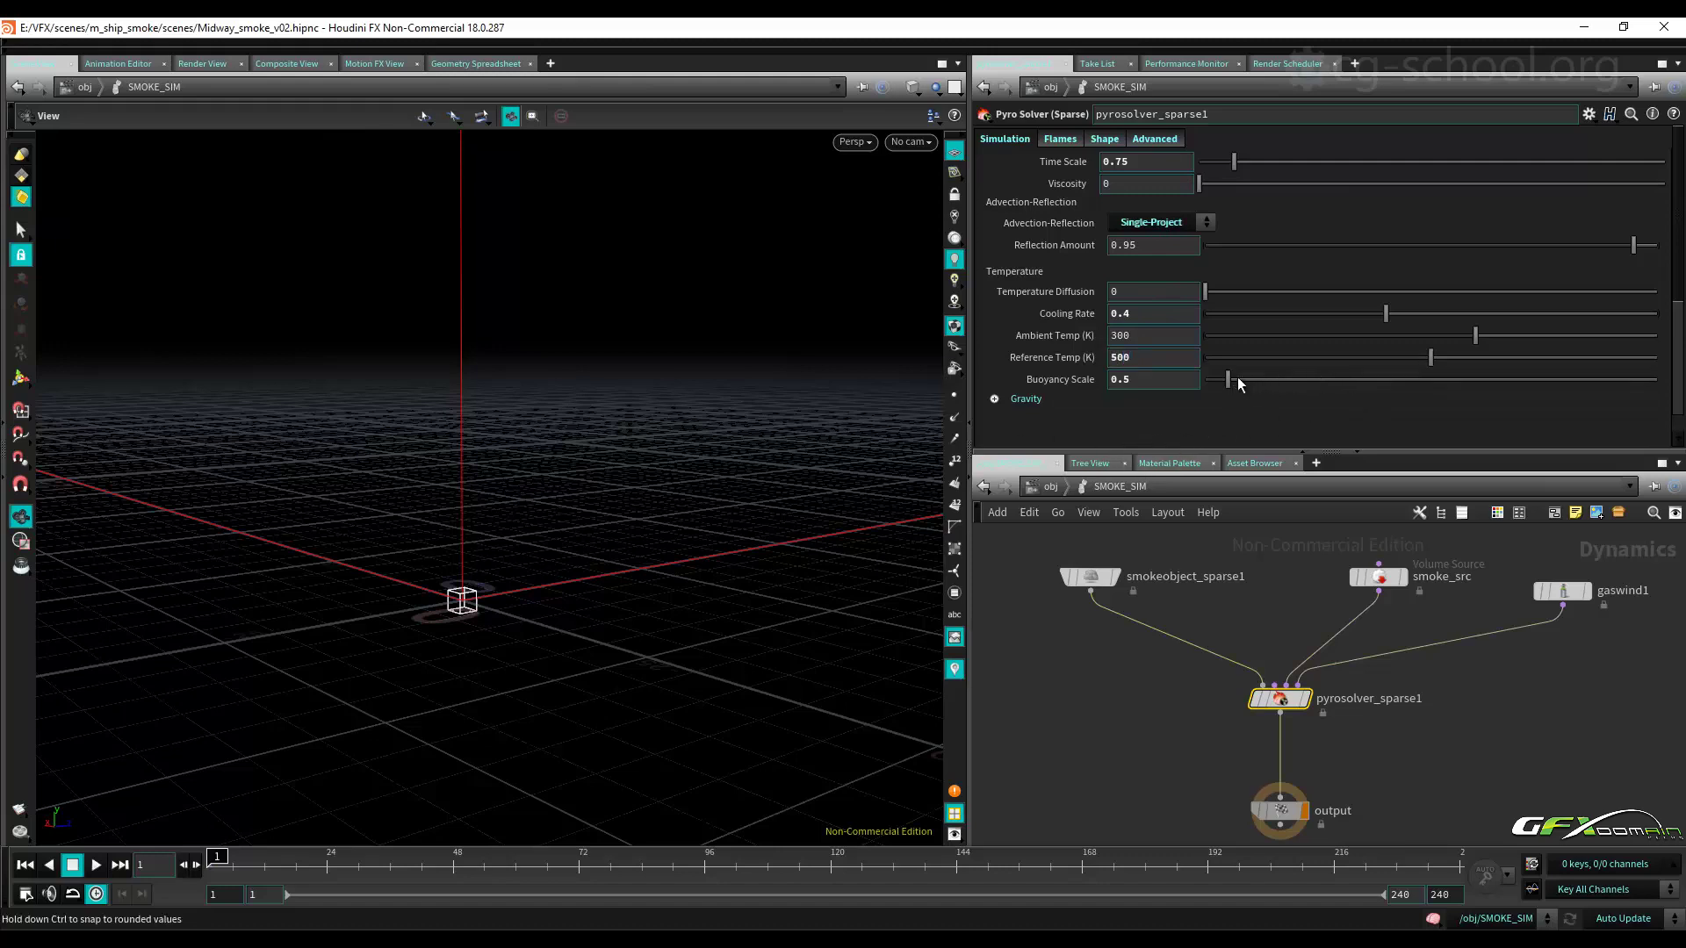
pyautogui.click(1157, 359)
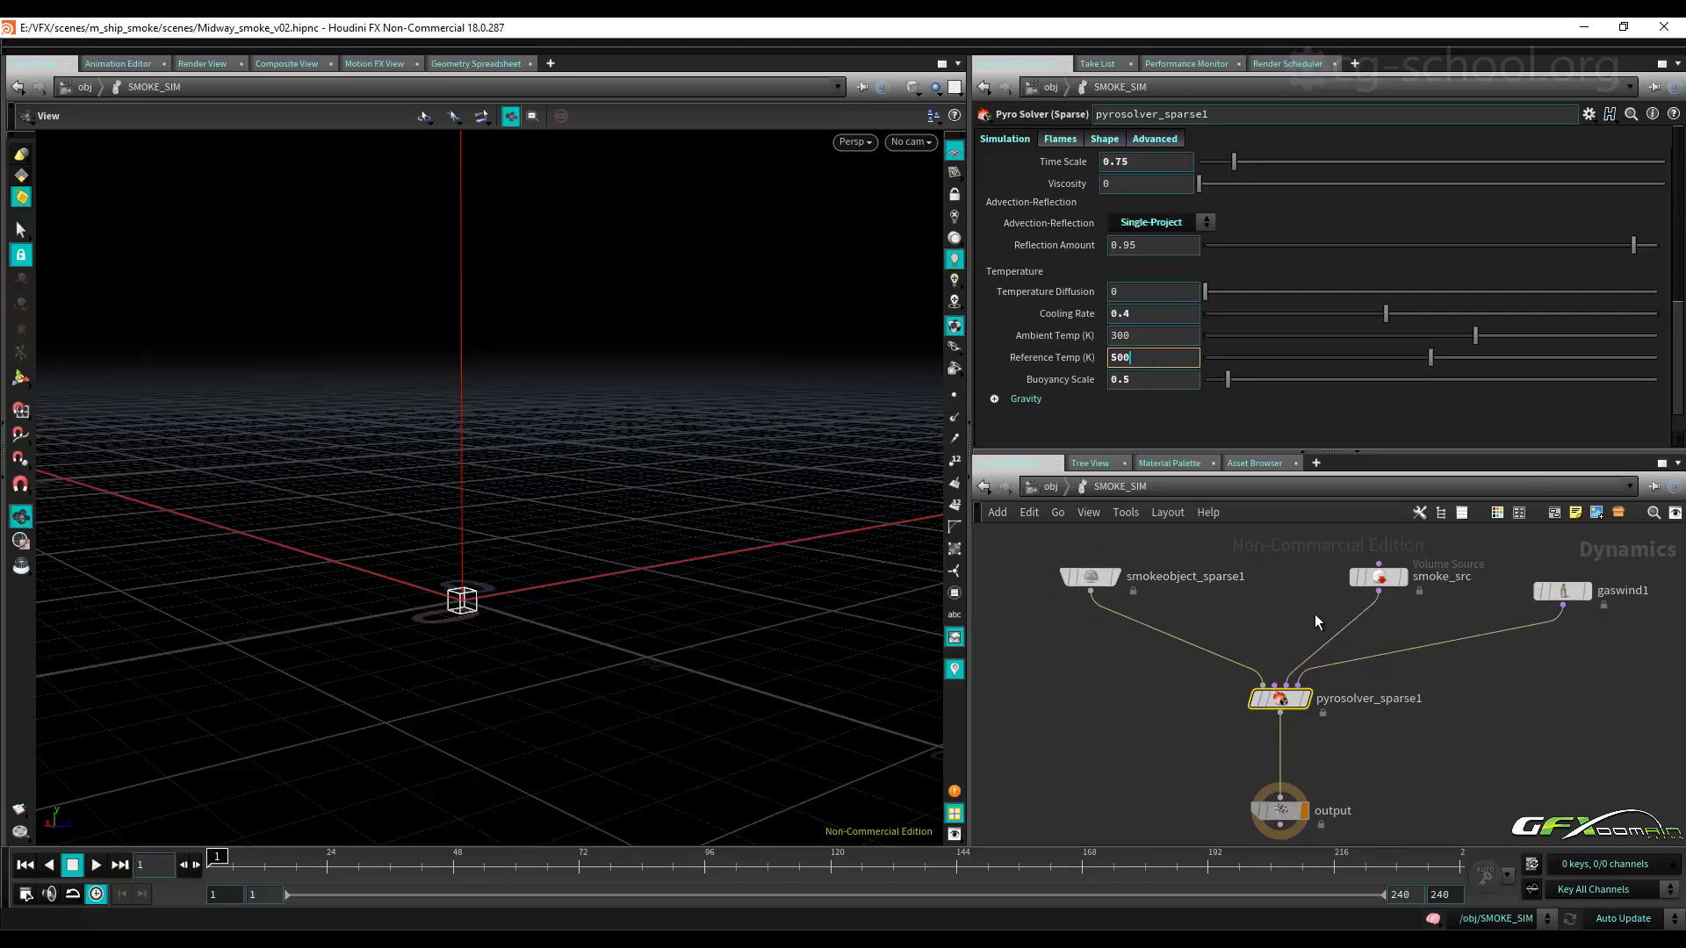
# Set pyrosolver_sparse1's Min Substeps to 2 and Max Substeps to 4 in the advanced settings.
pyautogui.click(1148, 140)
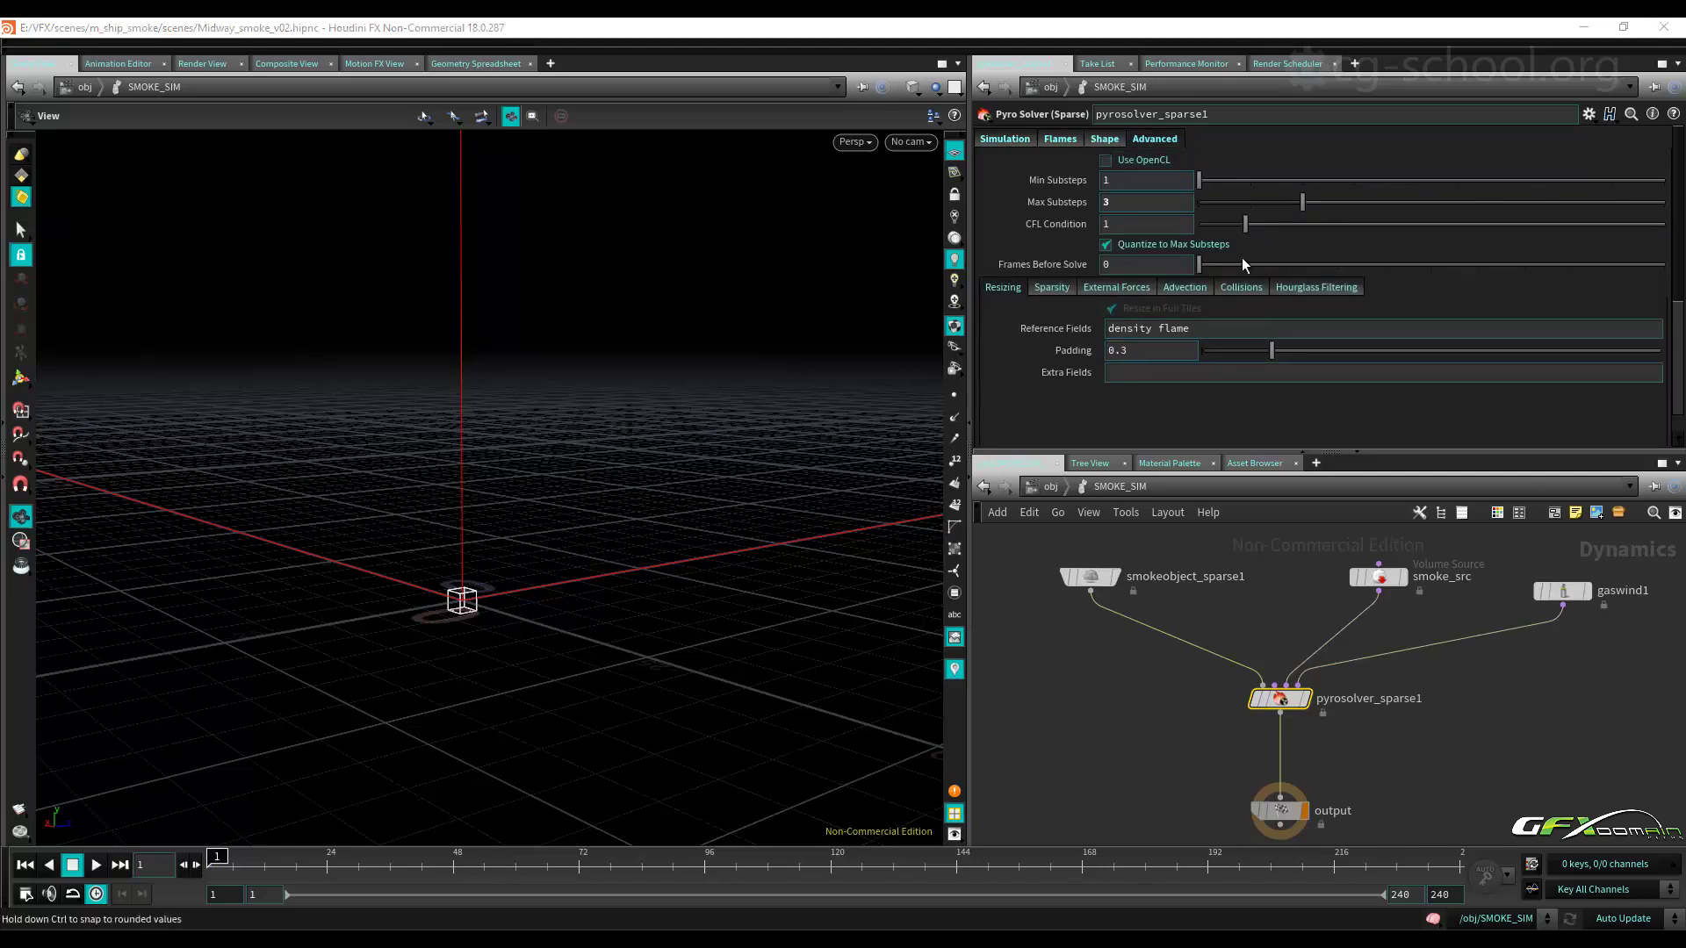
pyautogui.click(1142, 180)
pyautogui.write('2')
pyautogui.press('Tab')
pyautogui.write('4')
pyautogui.press('Return')
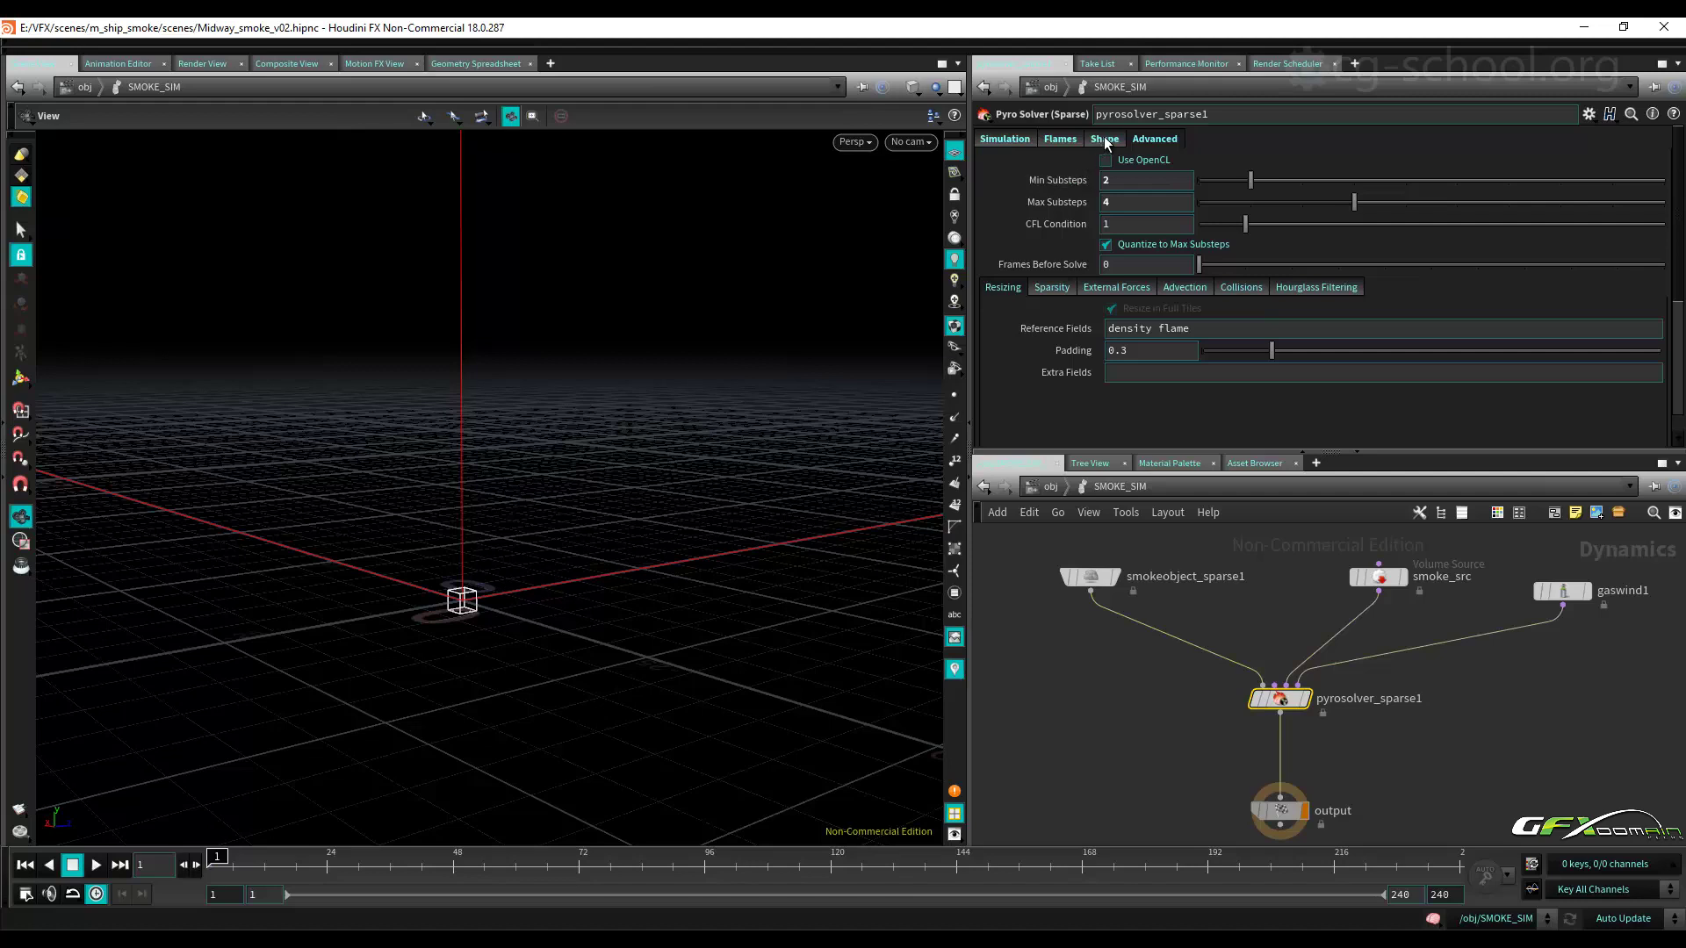
# Remove flame from pyrosolver_sparse1's resizing Reference Fields so that only density is used.
pyautogui.doubleClick(1171, 330)
pyautogui.press('BackSpace')
pyautogui.click(1099, 142)
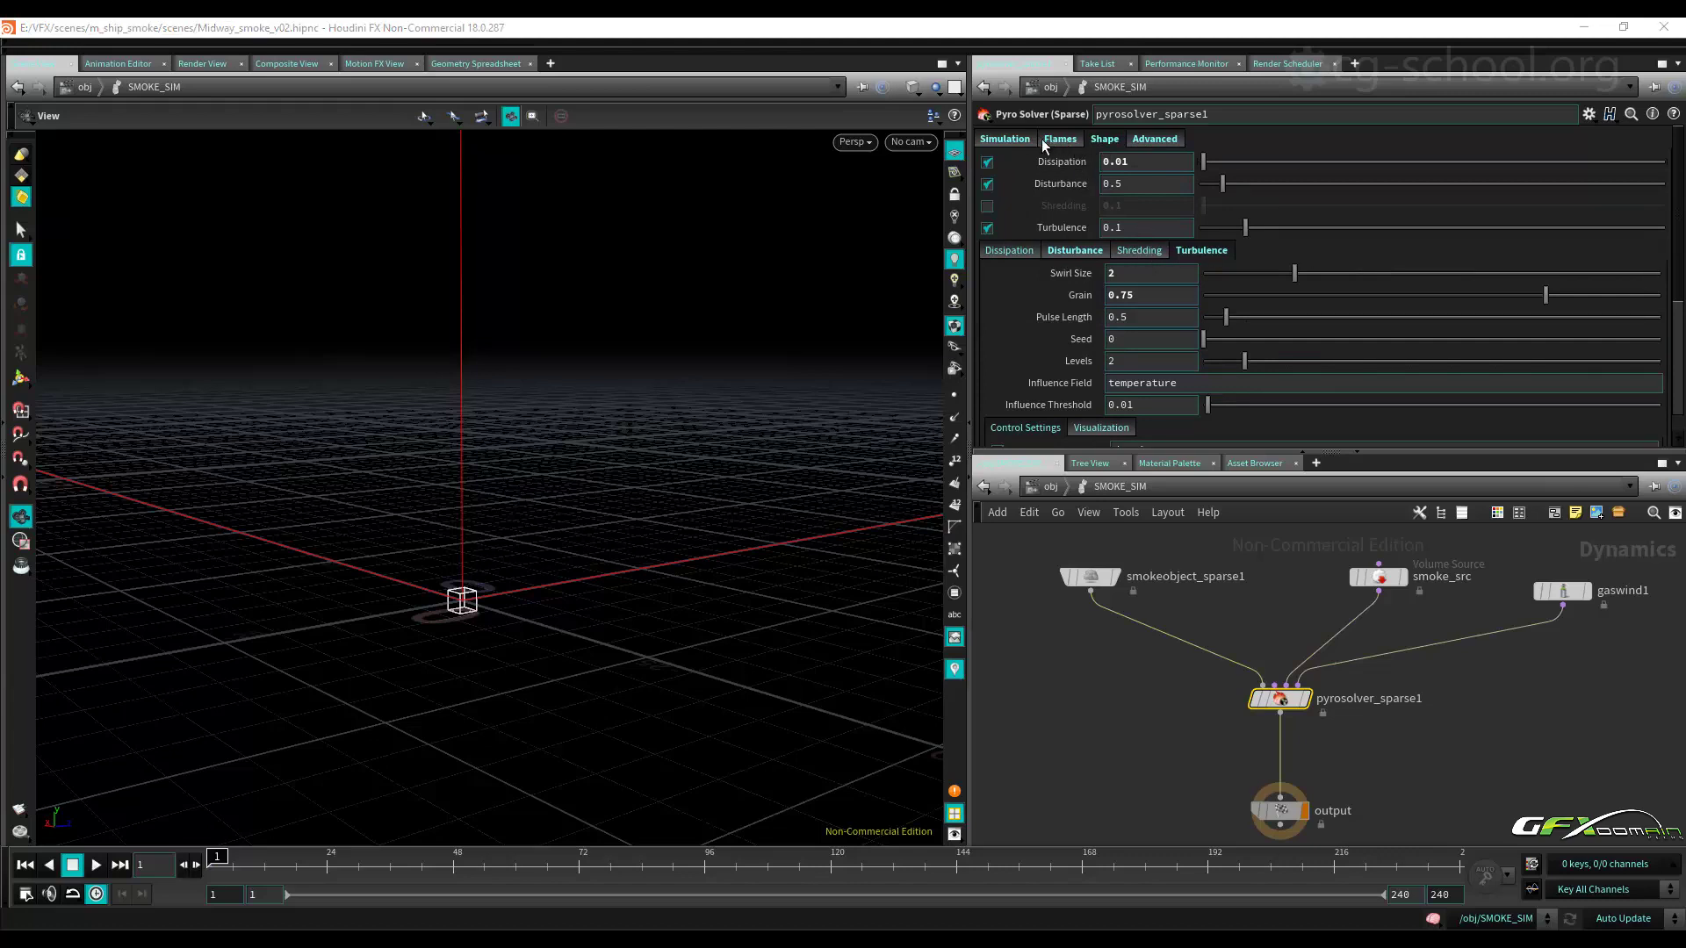
pyautogui.click(1145, 141)
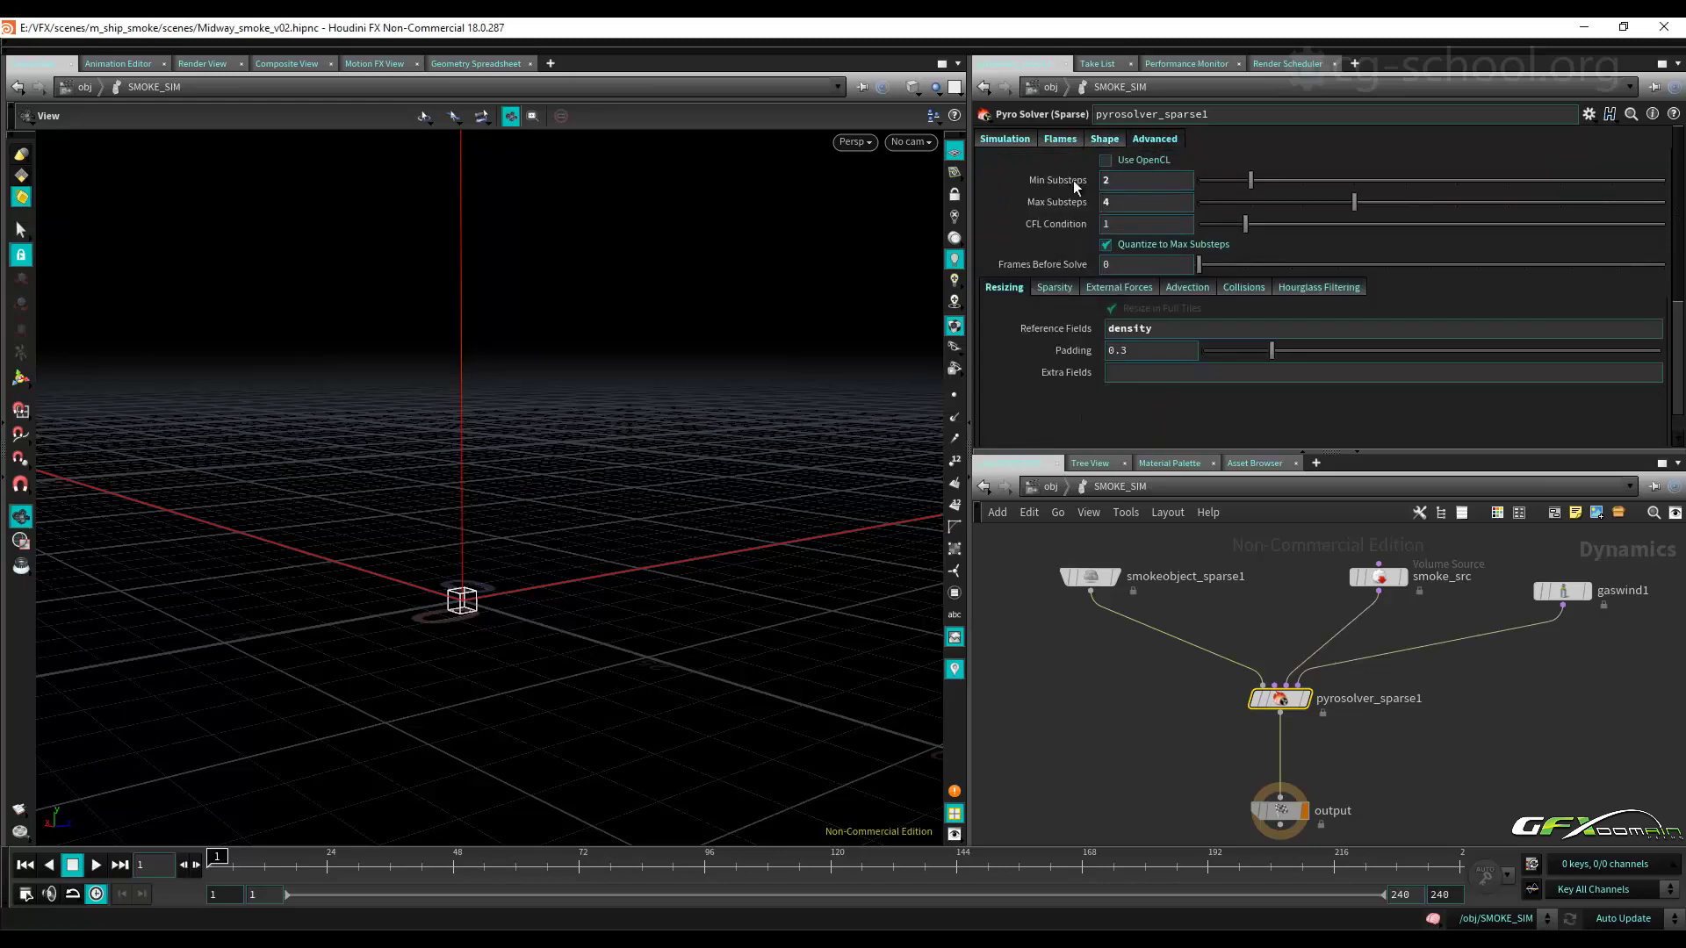
# Review the parameters of pyrosolver_sparse1, smokeobject_sparse1, smoke_src and gaswind1 in the SMOKE_SIM network.
pyautogui.click(1059, 141)
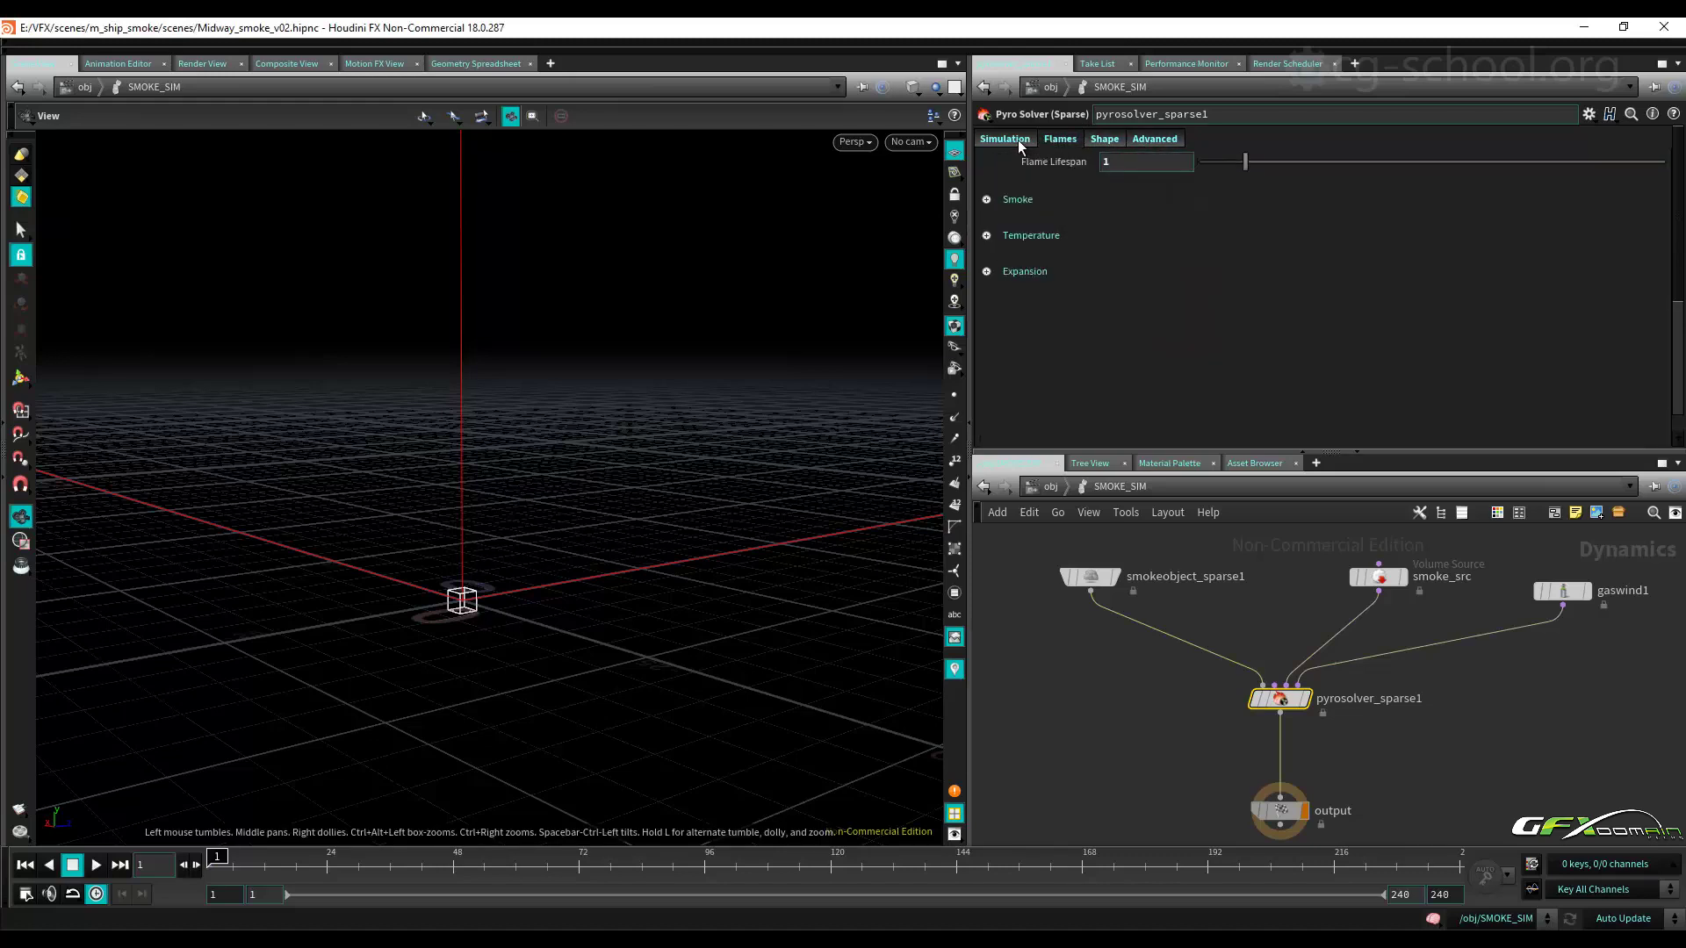
pyautogui.click(1018, 142)
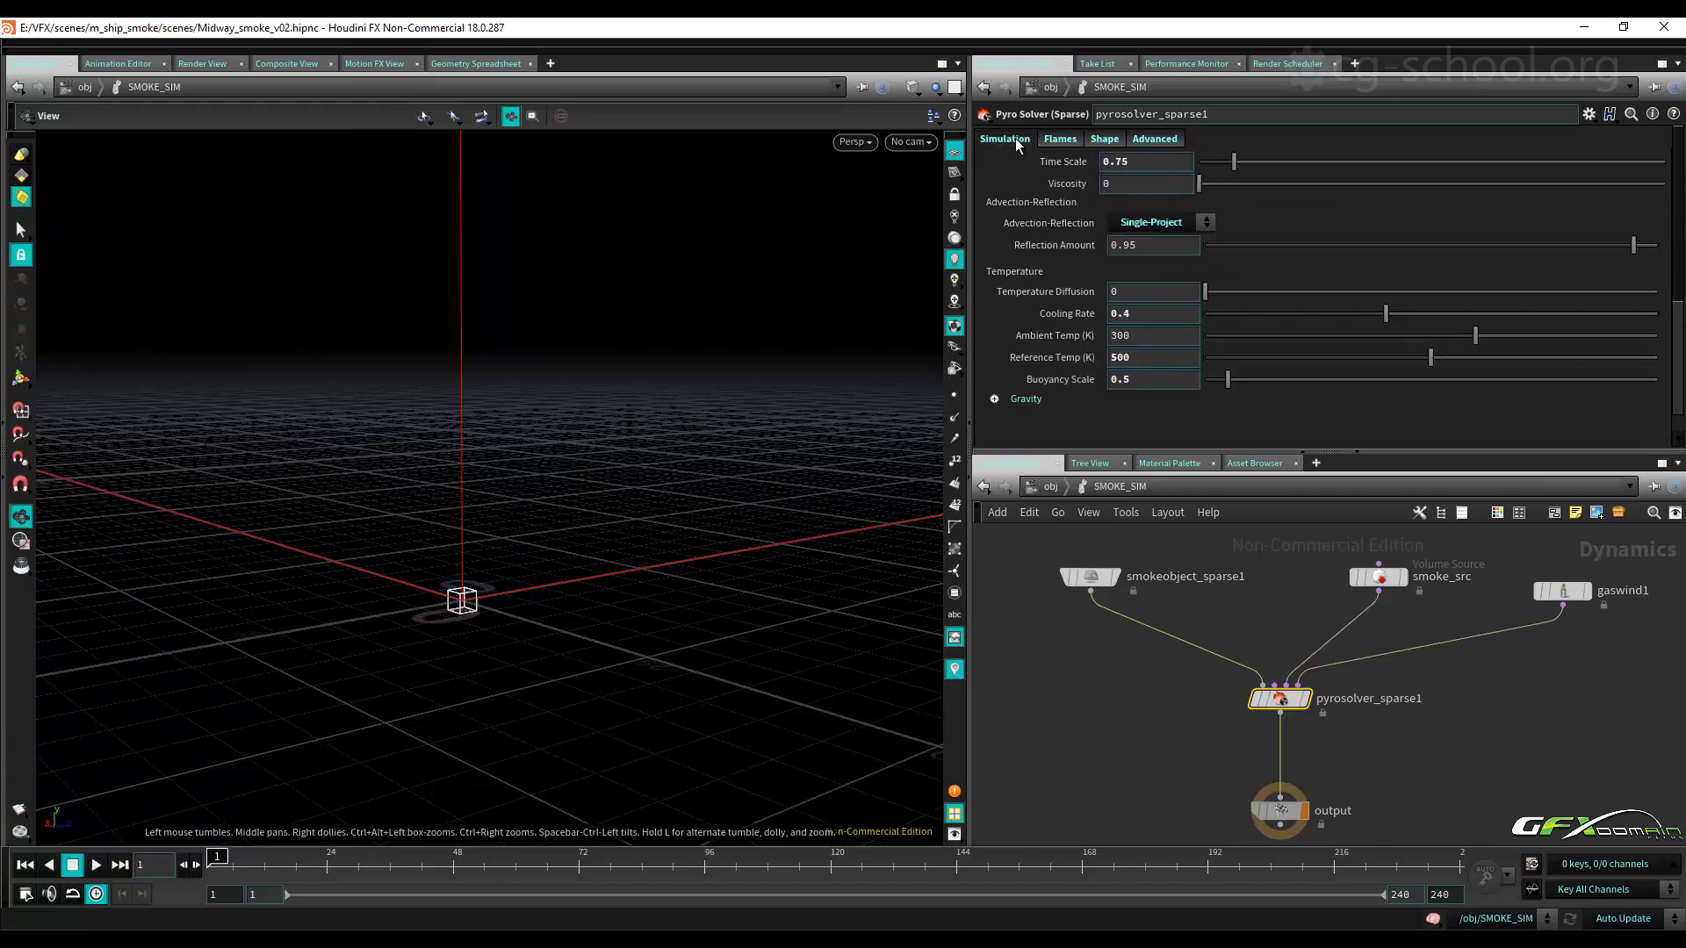
pyautogui.click(1089, 576)
pyautogui.scroll(3, 1037, 217)
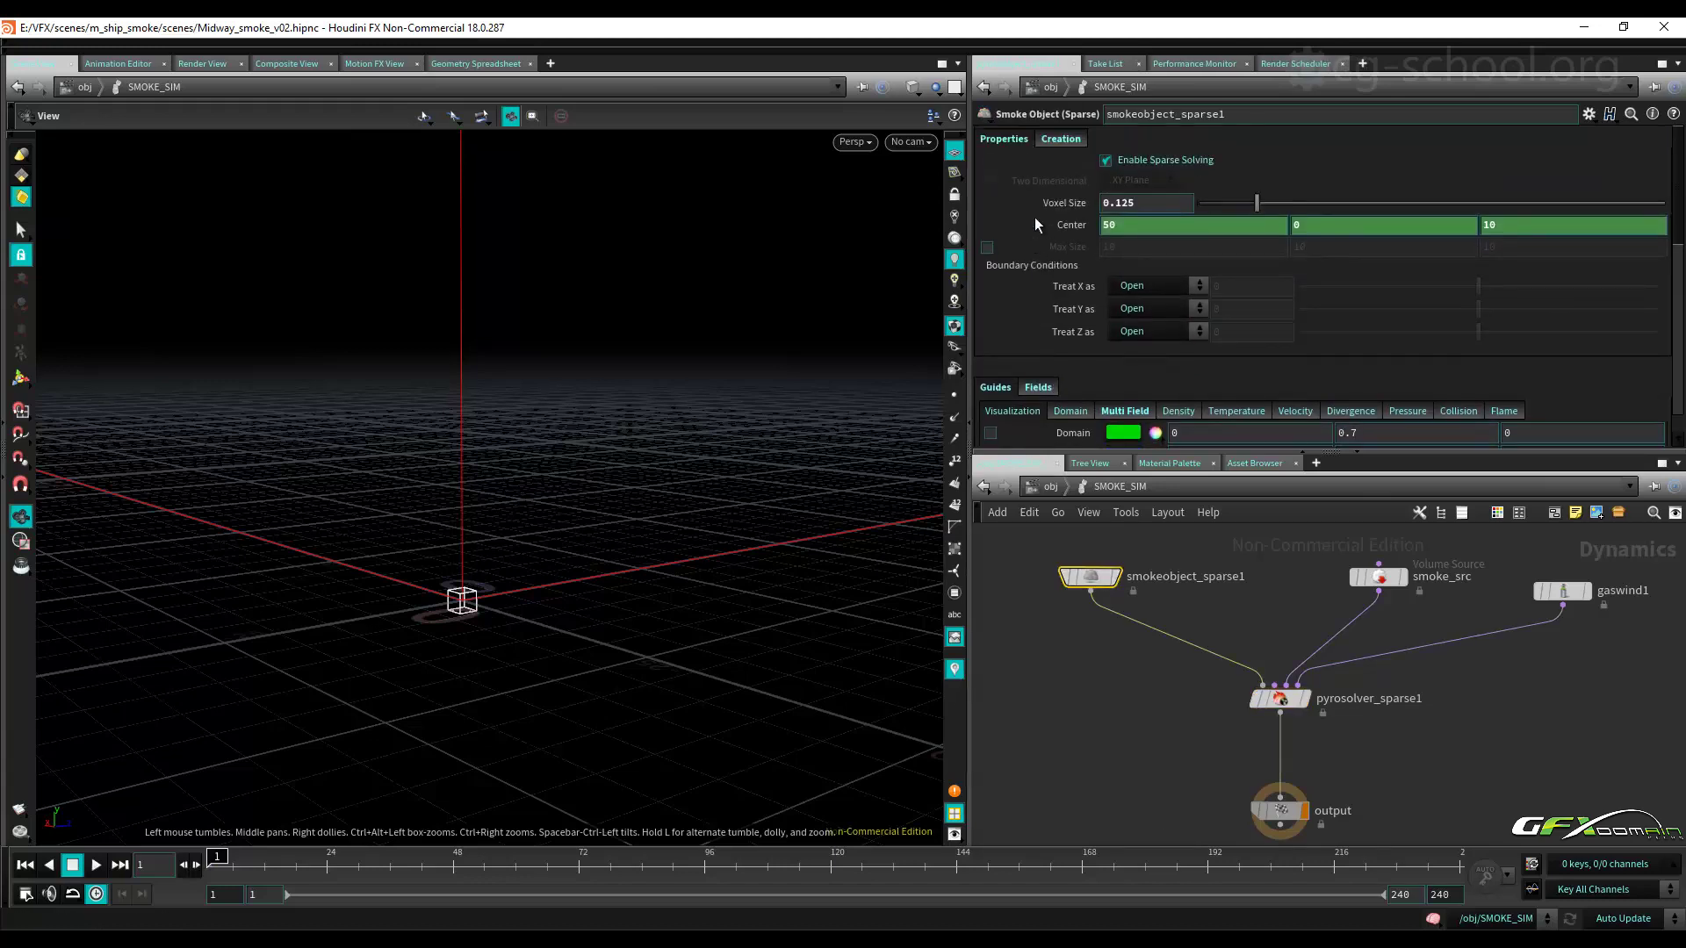
pyautogui.click(1051, 138)
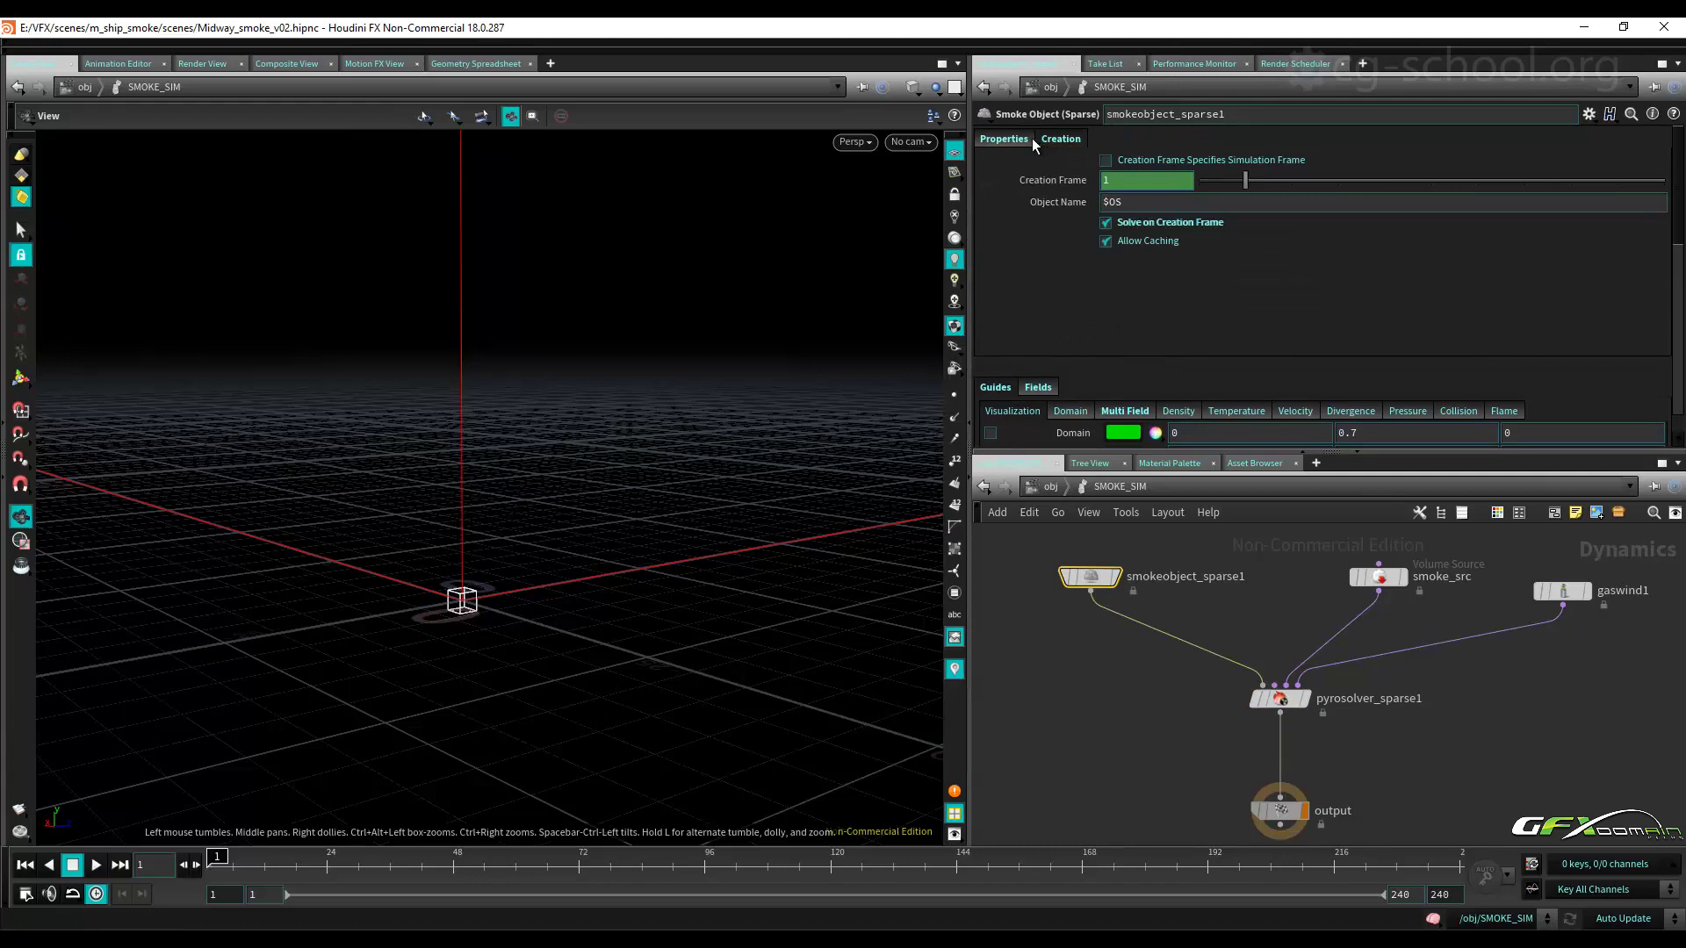
pyautogui.click(1014, 139)
pyautogui.scroll(-3, 1036, 356)
pyautogui.click(1301, 700)
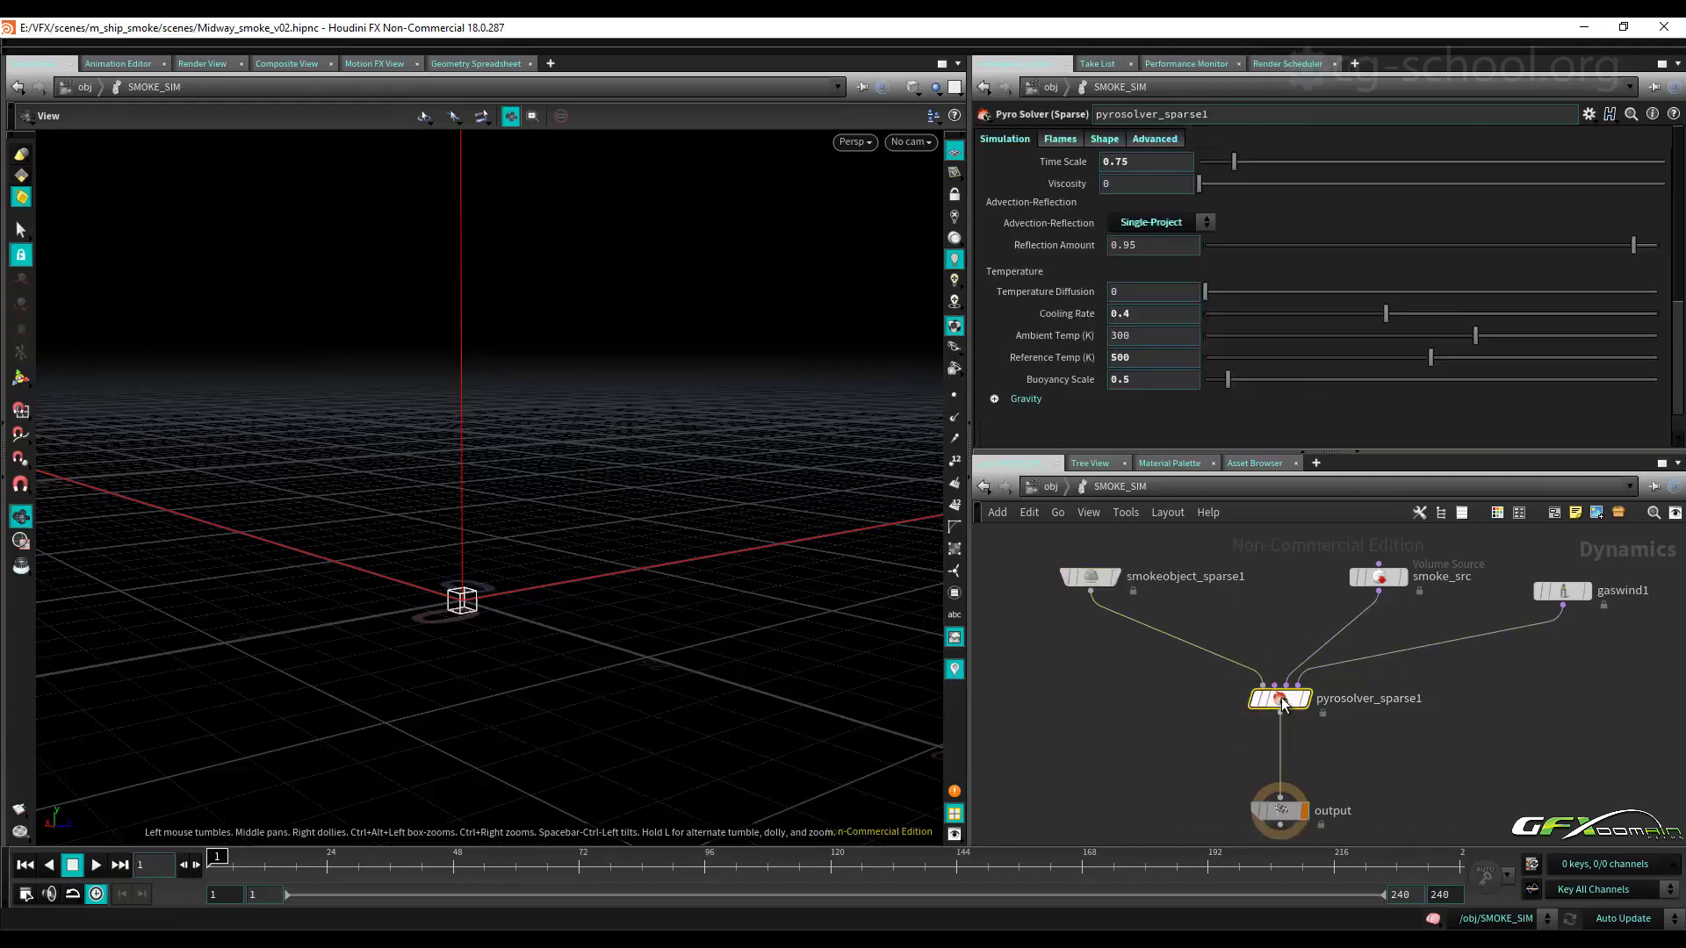
pyautogui.click(1378, 576)
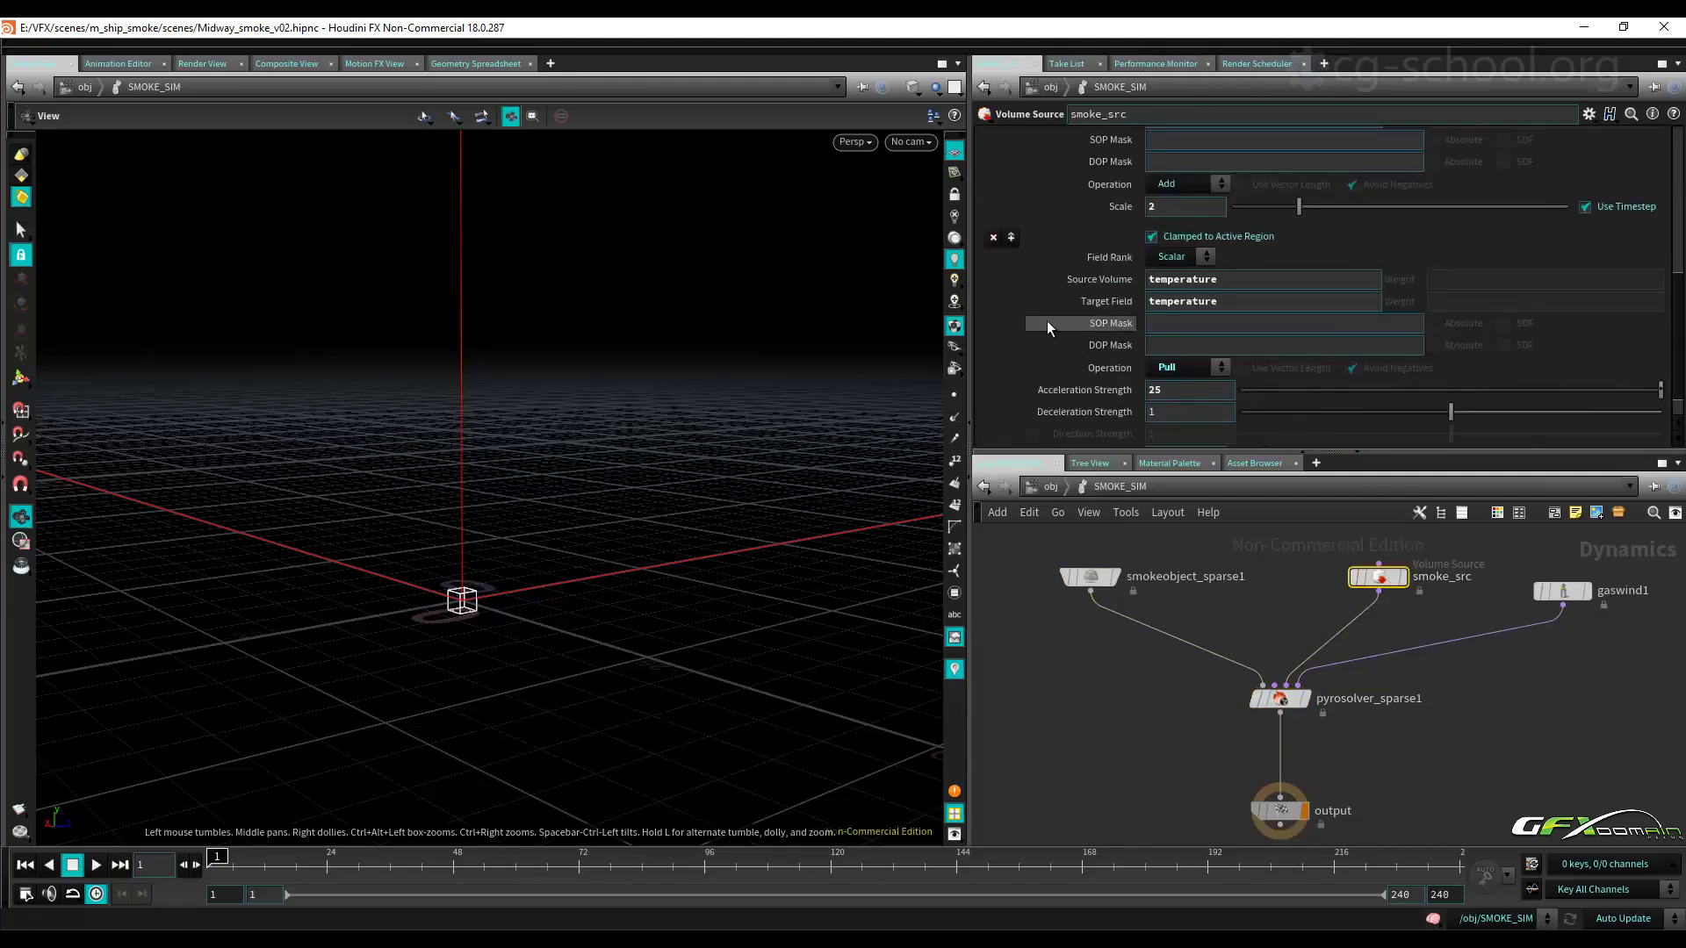
pyautogui.scroll(2, 1047, 319)
pyautogui.scroll(-2, 1046, 318)
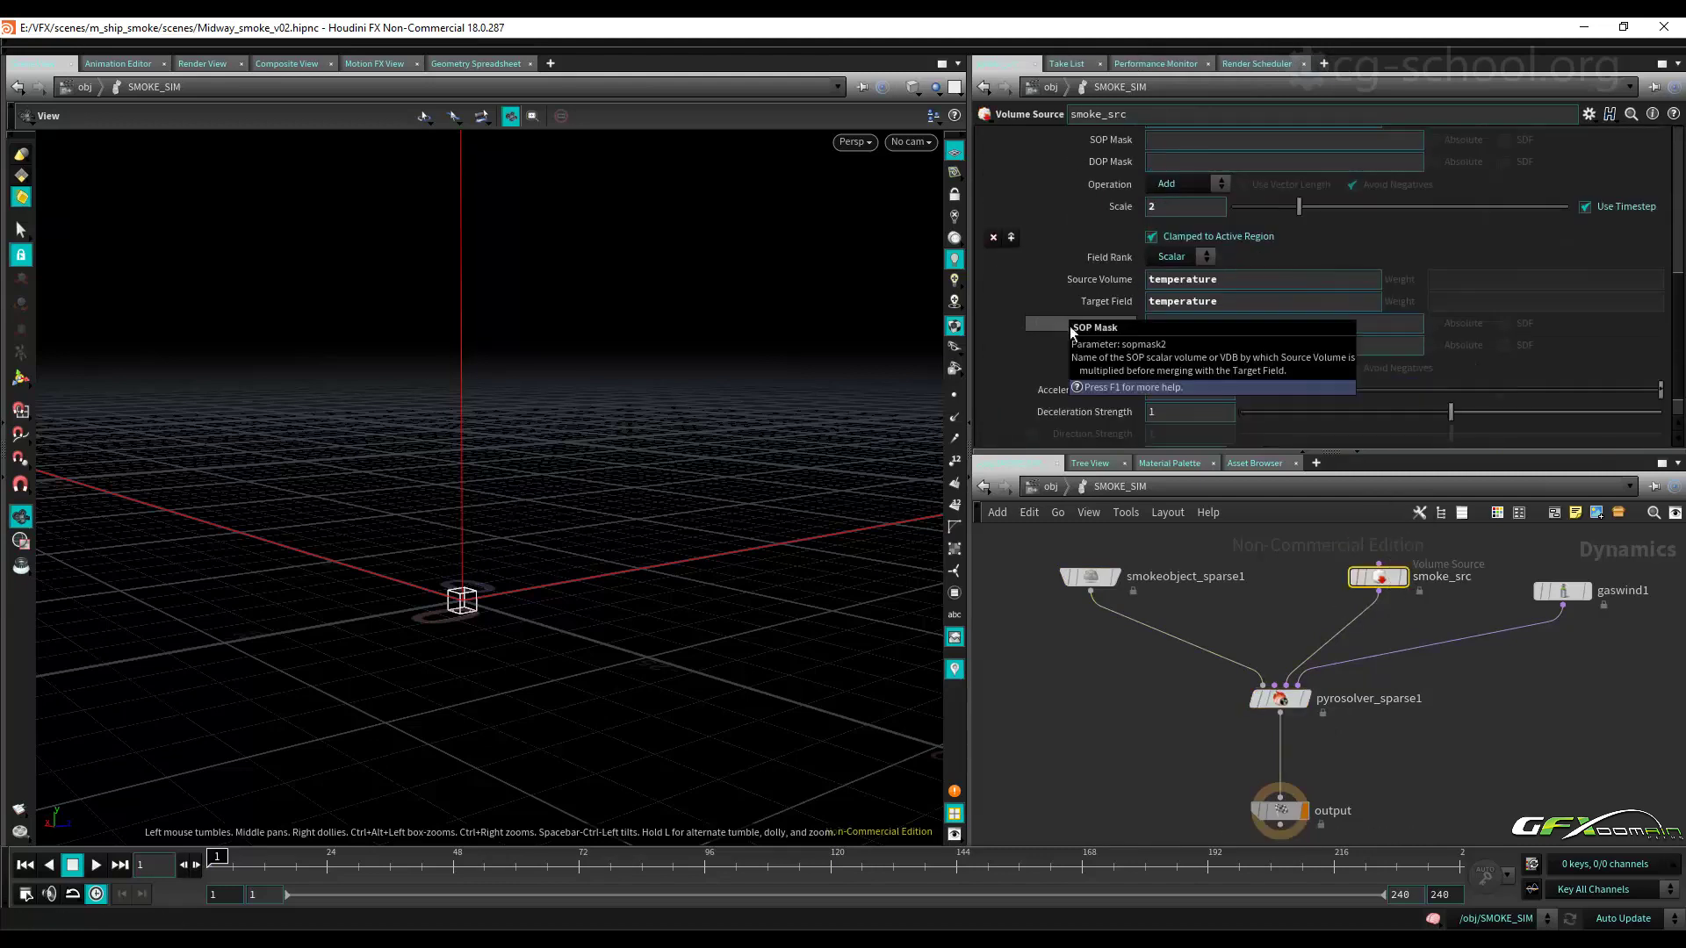
pyautogui.moveTo(1579, 668); pyautogui.dragTo(1540, 644, button='middle')
pyautogui.click(1521, 565)
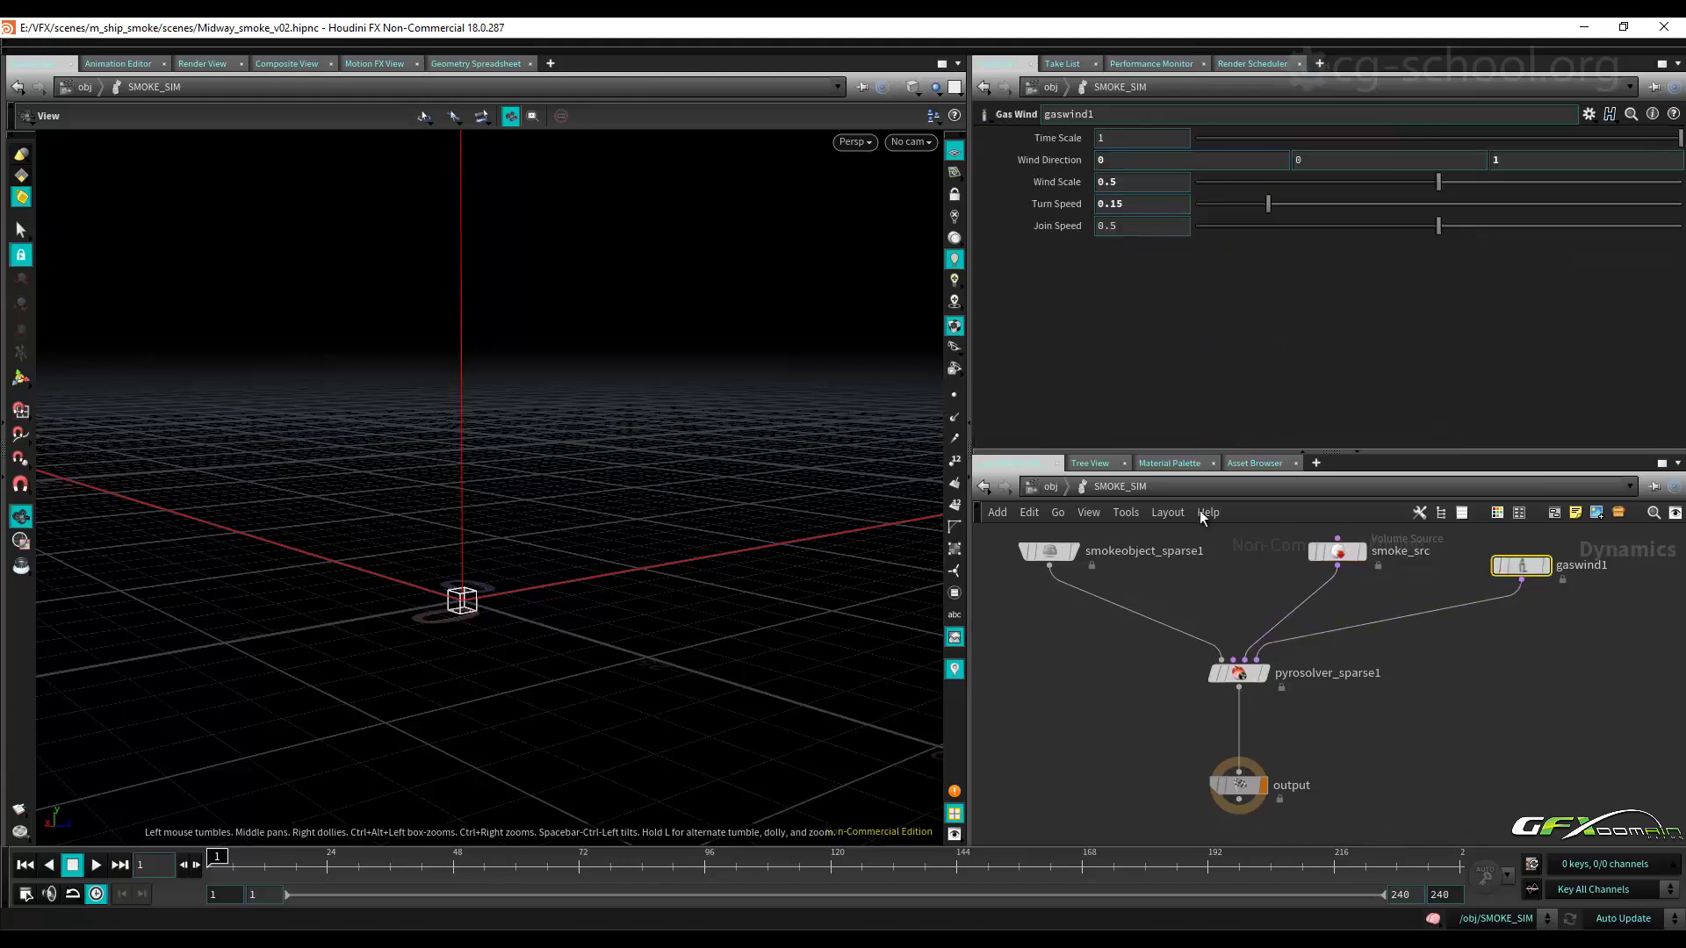
# Duplicate FIRE_CACHE at object level, place the copy below SMOKE_SIM and rename it SMOKE_CACHE.
pyautogui.click(1049, 486)
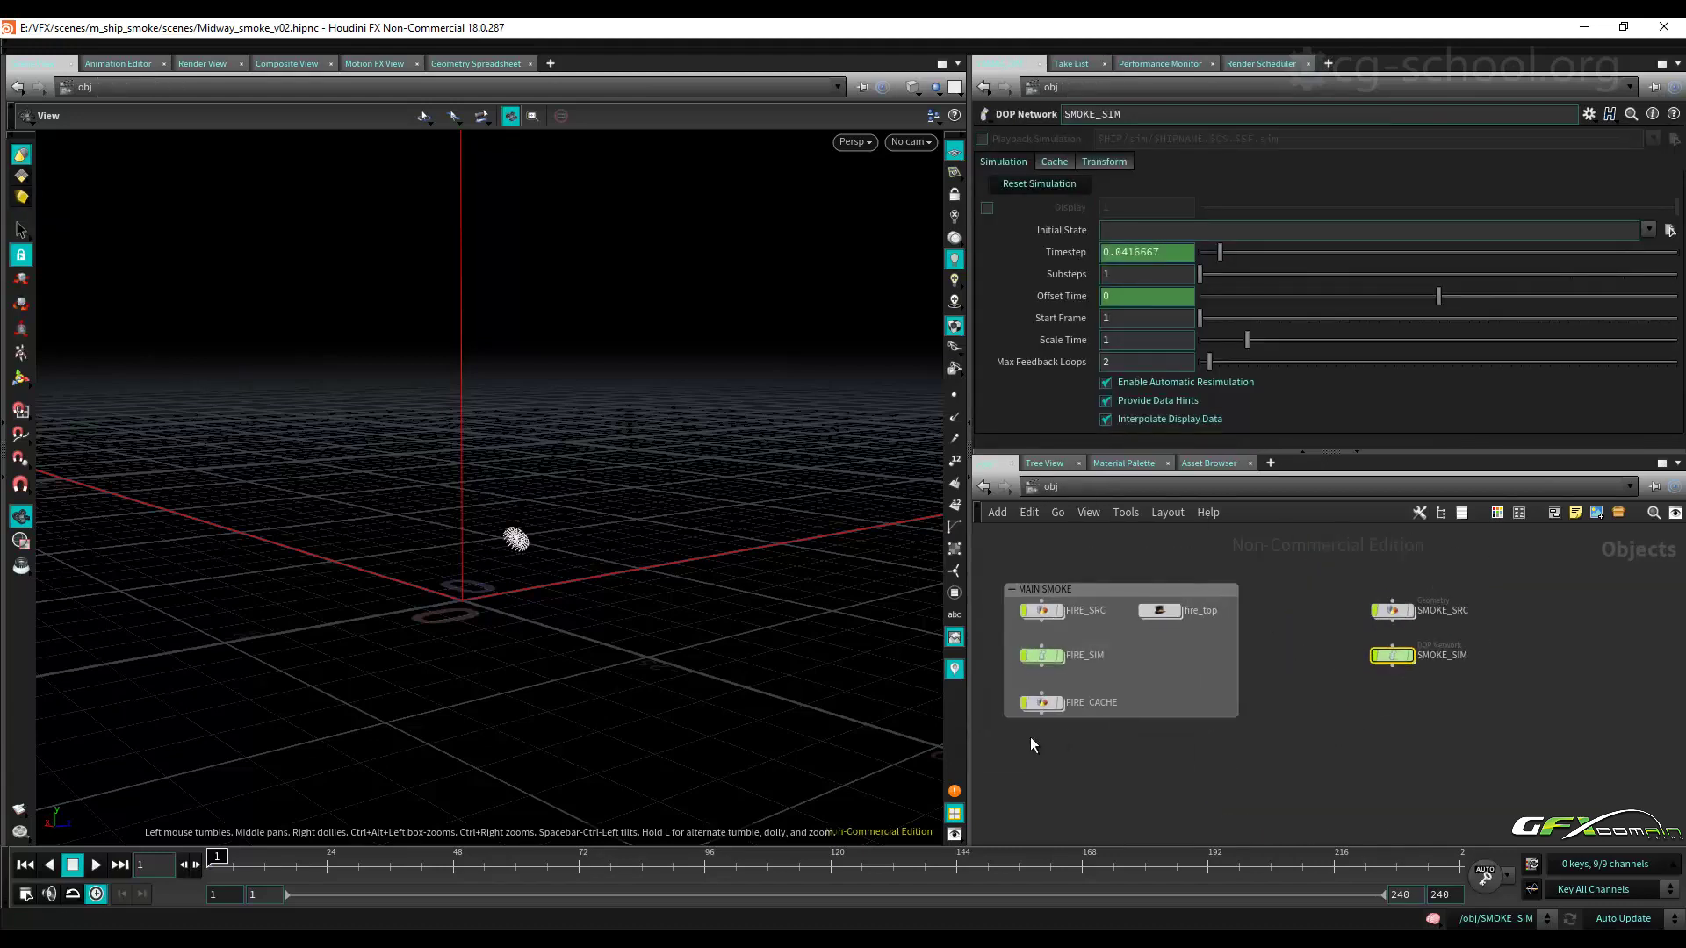
pyautogui.moveTo(1045, 702); pyautogui.dragTo(1397, 702)
pyautogui.click(1453, 703)
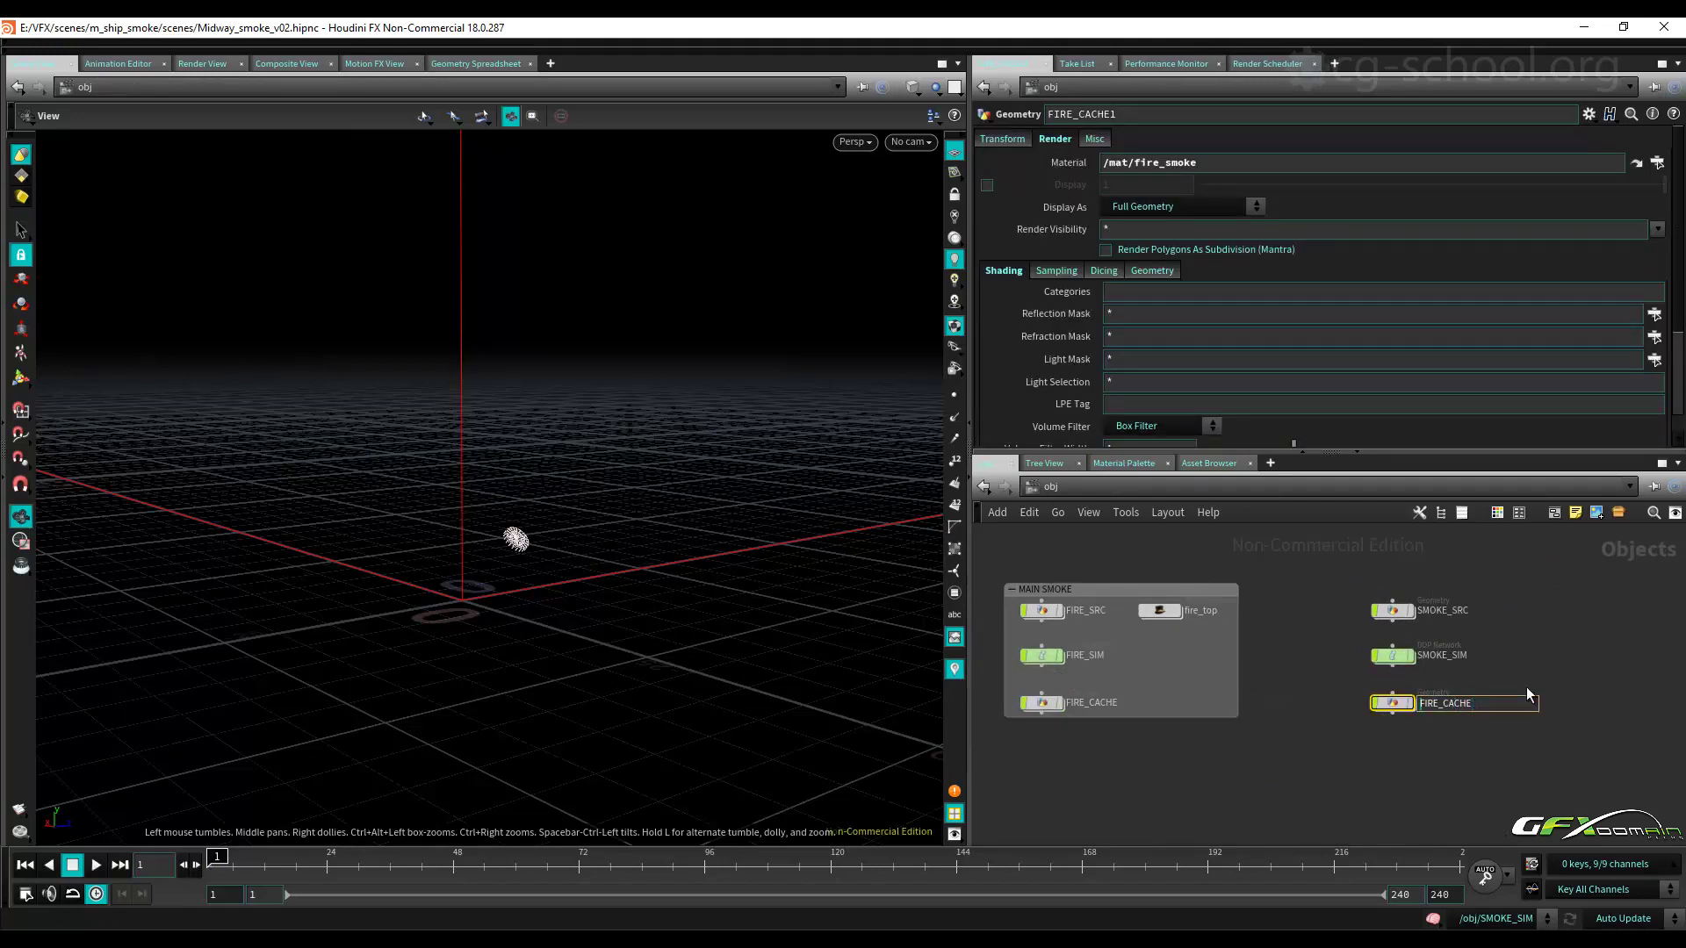
pyautogui.press('Delete')
pyautogui.press('Delete')
pyautogui.press('Delete')
pyautogui.press('Delete')
pyautogui.press('Delete')
pyautogui.write('SMOKE_')
pyautogui.press('Return')
# Inside SMOKE_CACHE, set dopimportfield1's DOP Network to ../../SMOKE_SIM.
pyautogui.doubleClick(1392, 702)
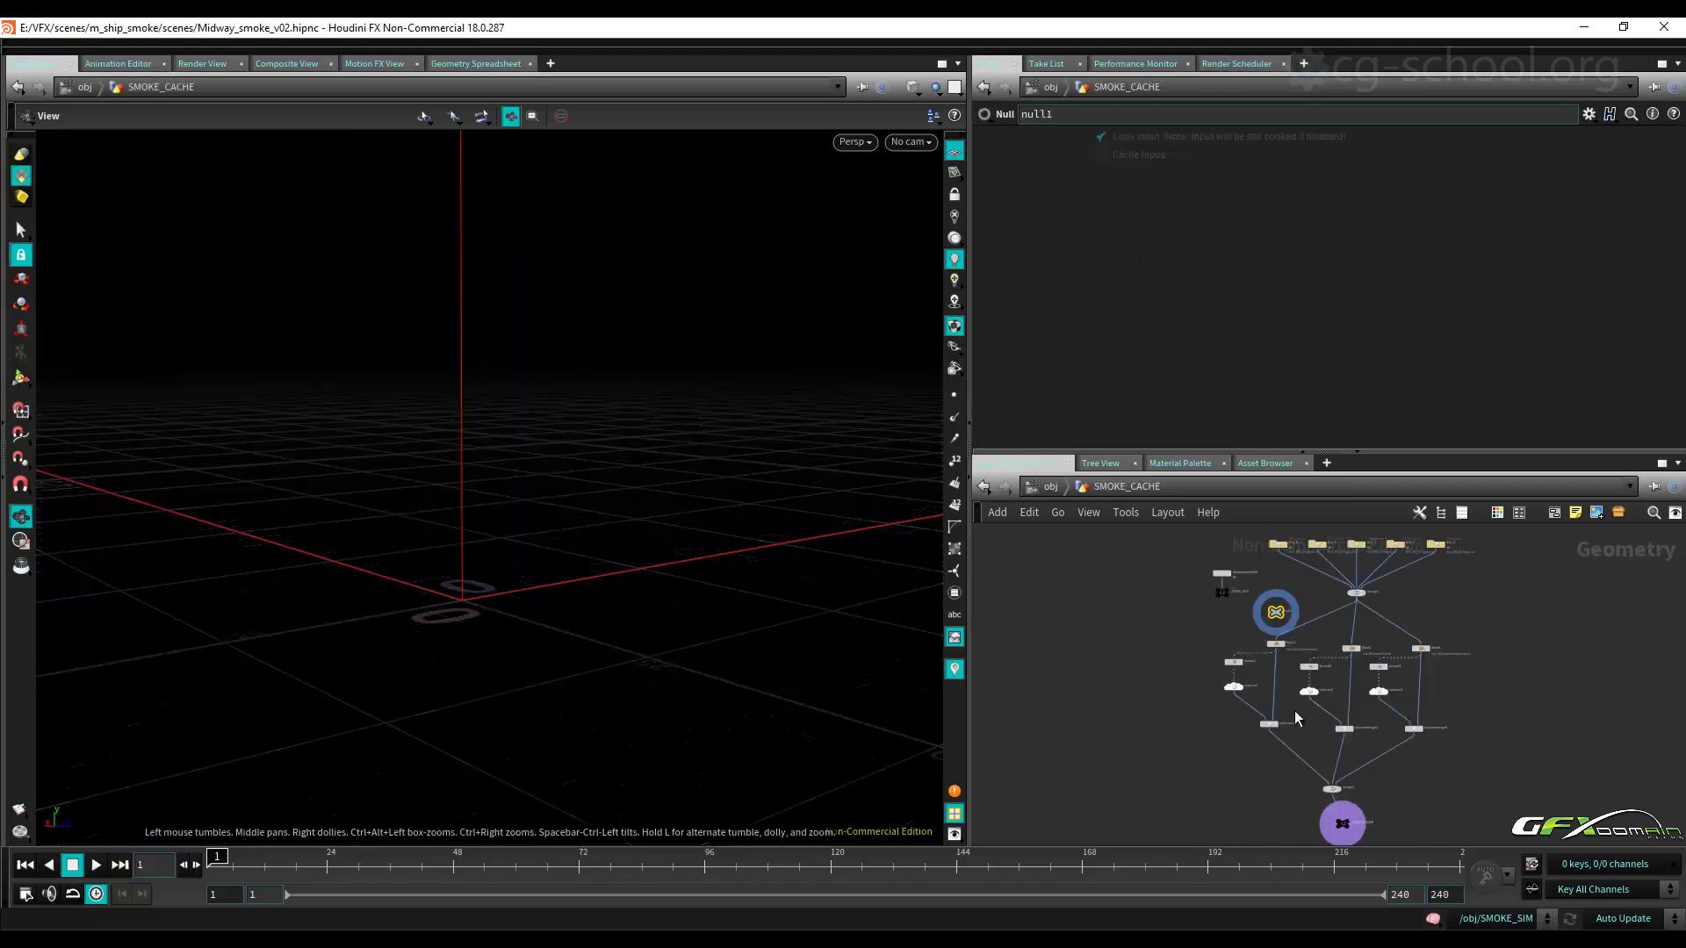
pyautogui.moveTo(1476, 658); pyautogui.dragTo(1474, 735, button='middle')
pyautogui.scroll(4, 1451, 685)
pyautogui.moveTo(1171, 660); pyautogui.dragTo(1292, 655, button='middle')
pyautogui.scroll(-1, 1283, 625)
pyautogui.scroll(3, 1175, 653)
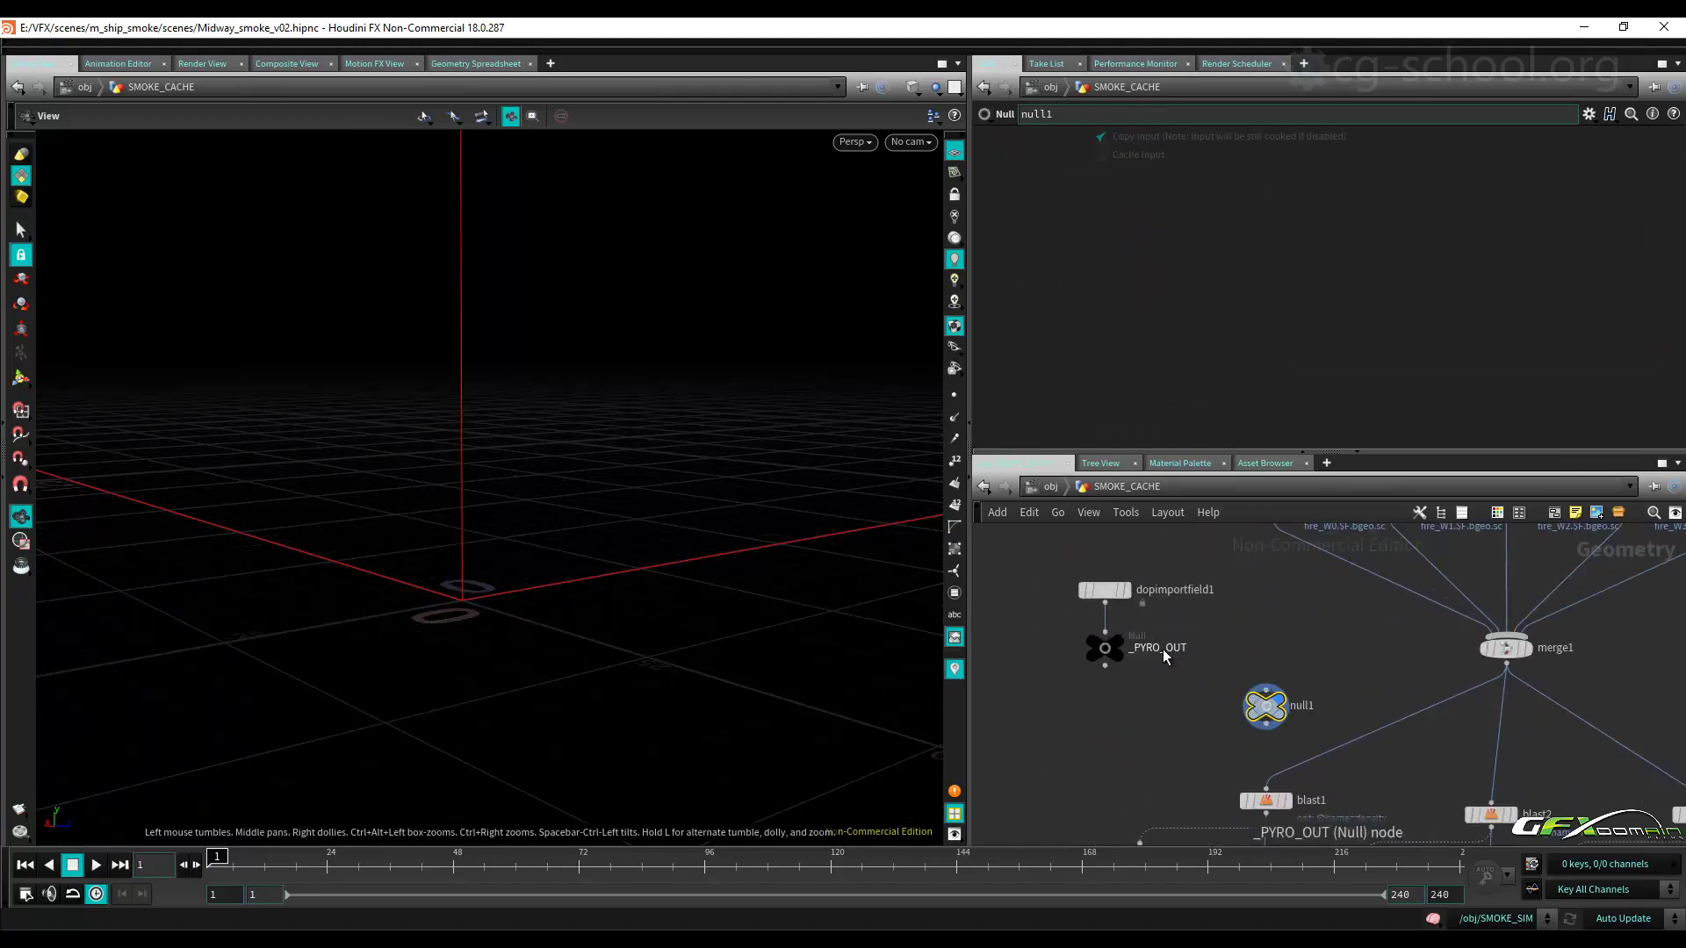
pyautogui.click(1105, 590)
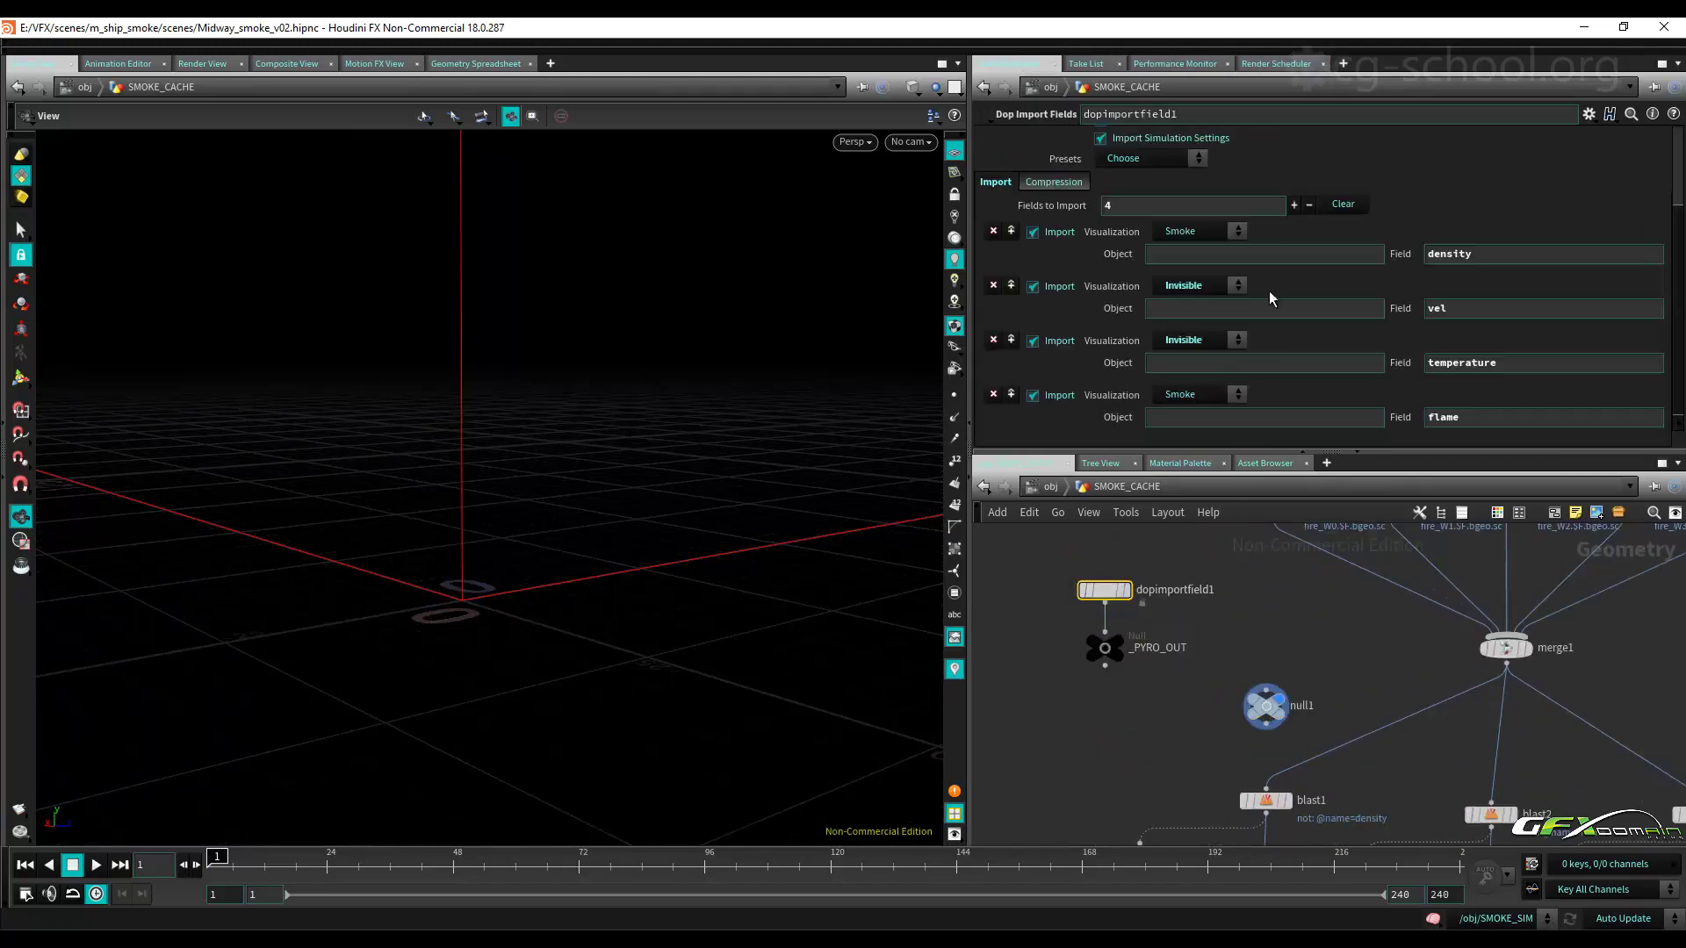
pyautogui.scroll(5, 1251, 302)
pyautogui.moveTo(1160, 139); pyautogui.dragTo(1135, 139)
pyautogui.write('SMOKE')
pyautogui.press('Return')
# Remove the flame, temperature and vel entries from dopimportfield1's fields to import, keeping only density.
pyautogui.click(1205, 183)
pyautogui.scroll(-1, 1441, 250)
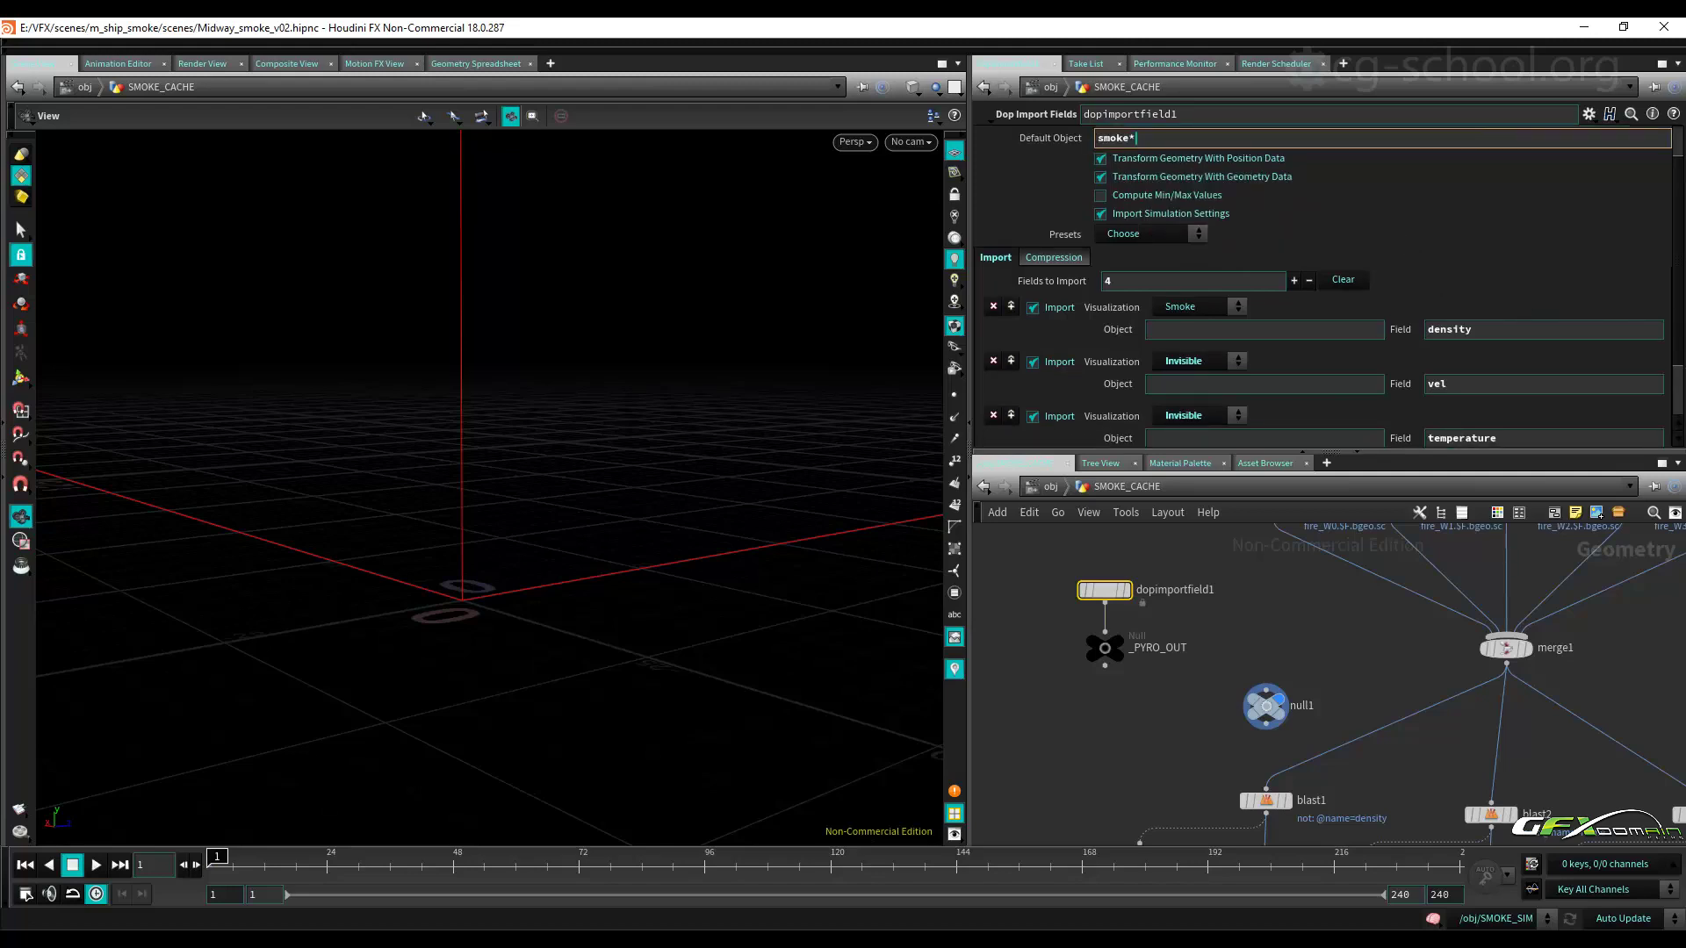
pyautogui.scroll(-1, 1390, 273)
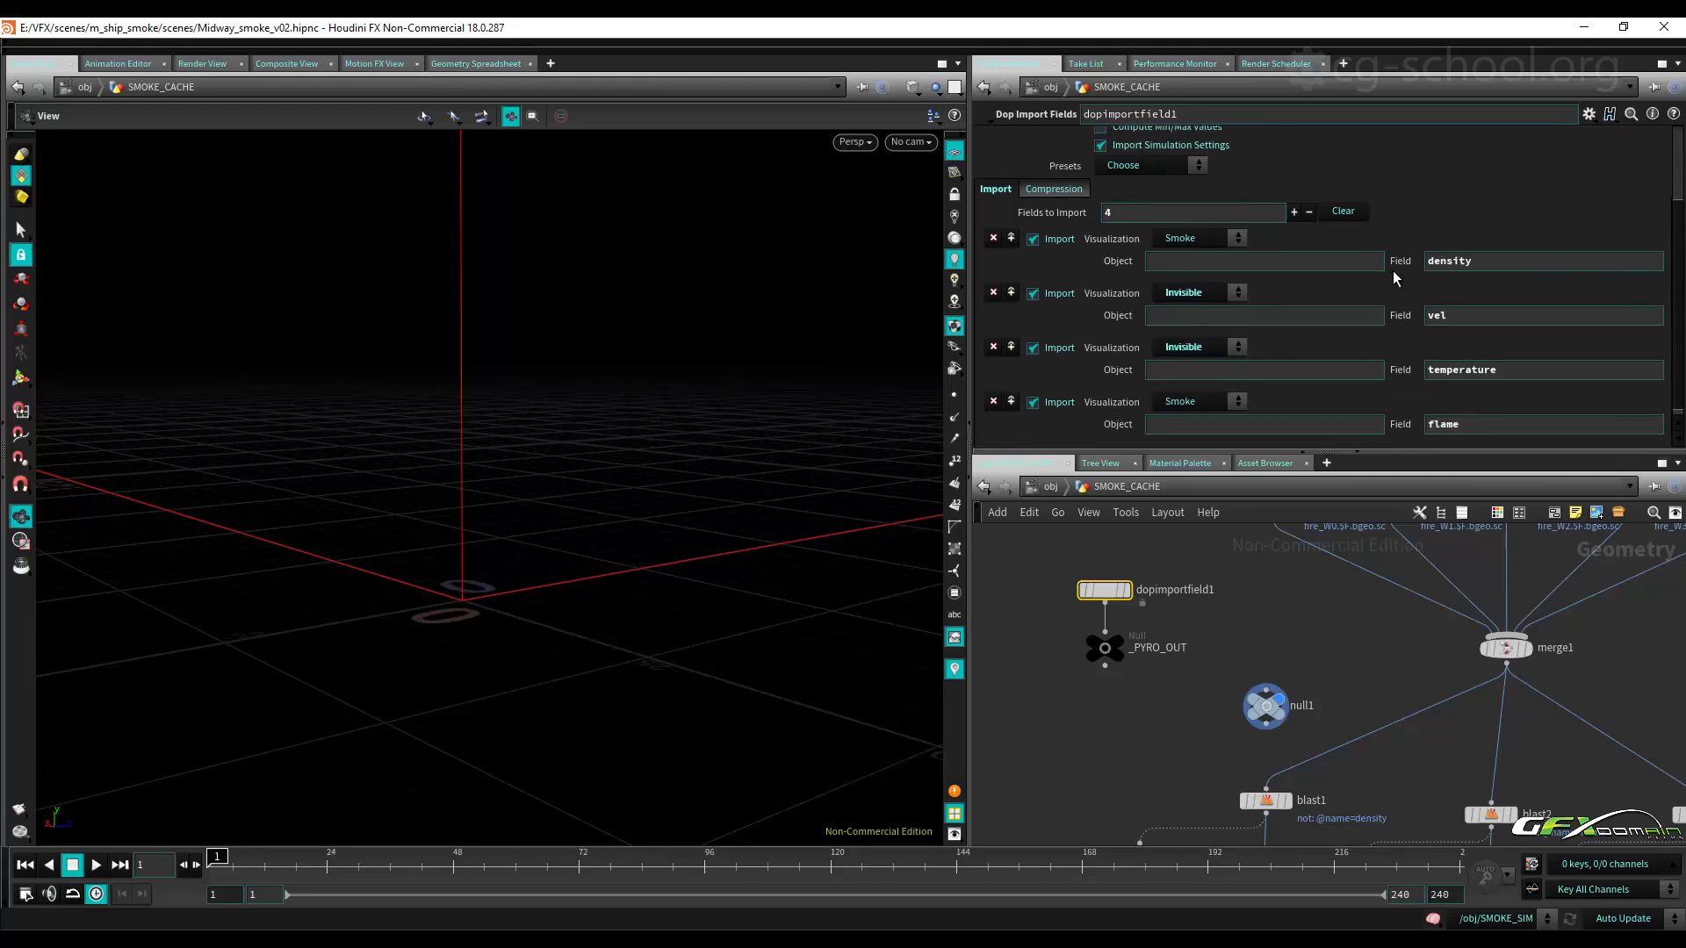
pyautogui.scroll(-1, 1404, 282)
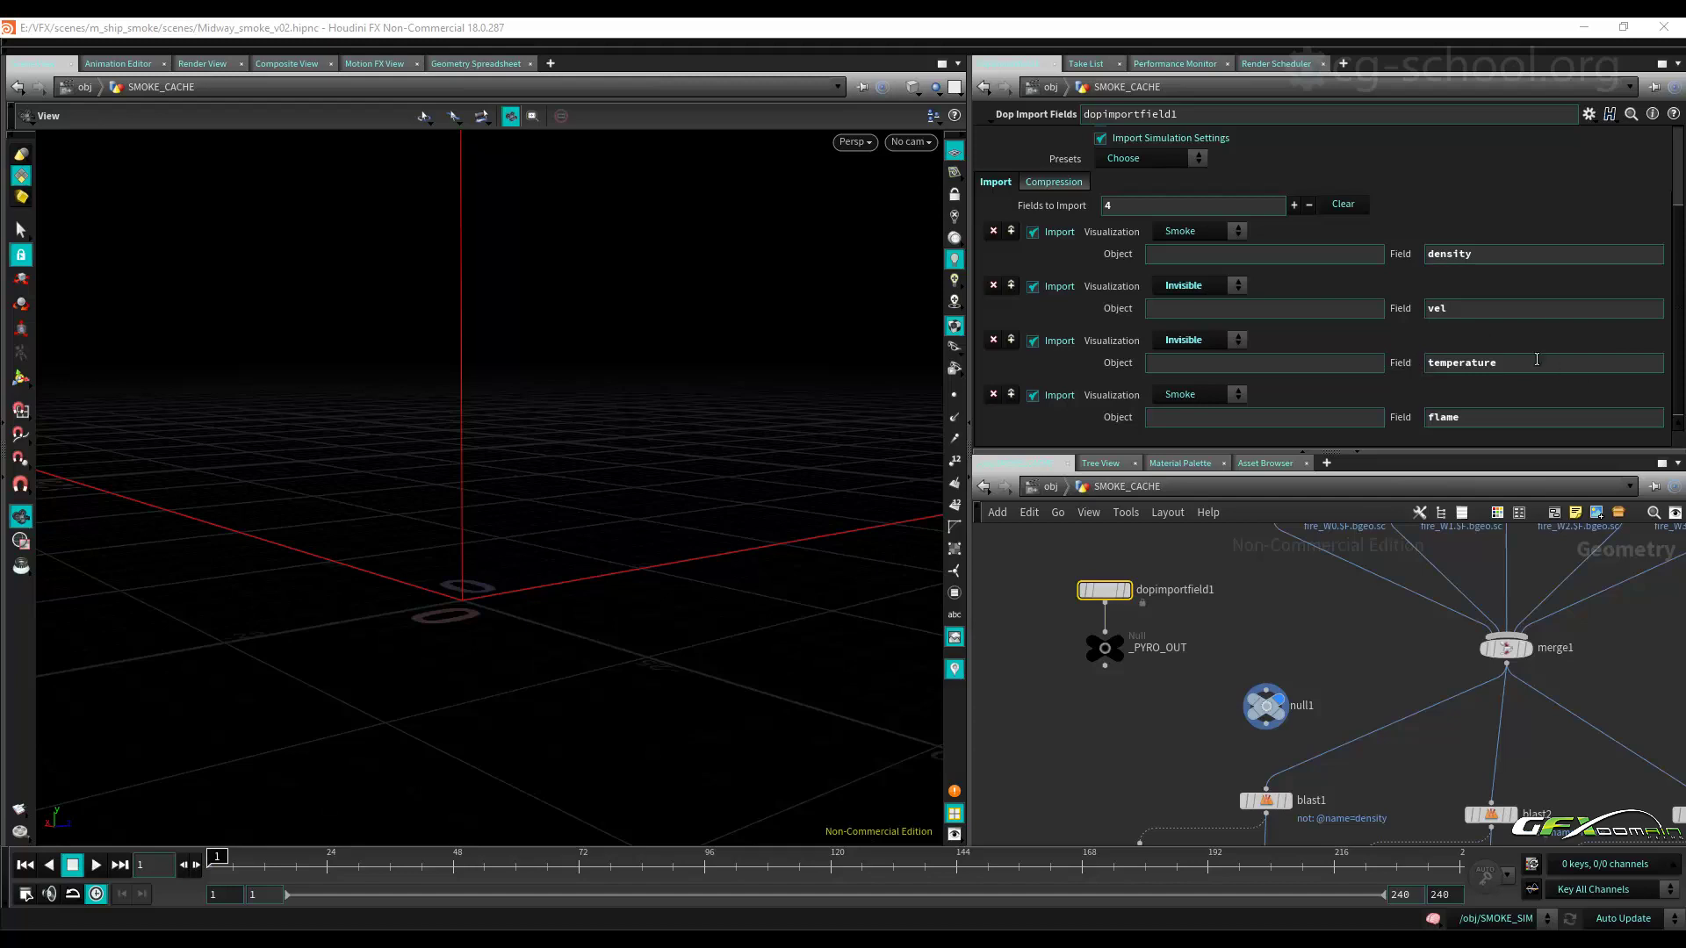
pyautogui.click(994, 395)
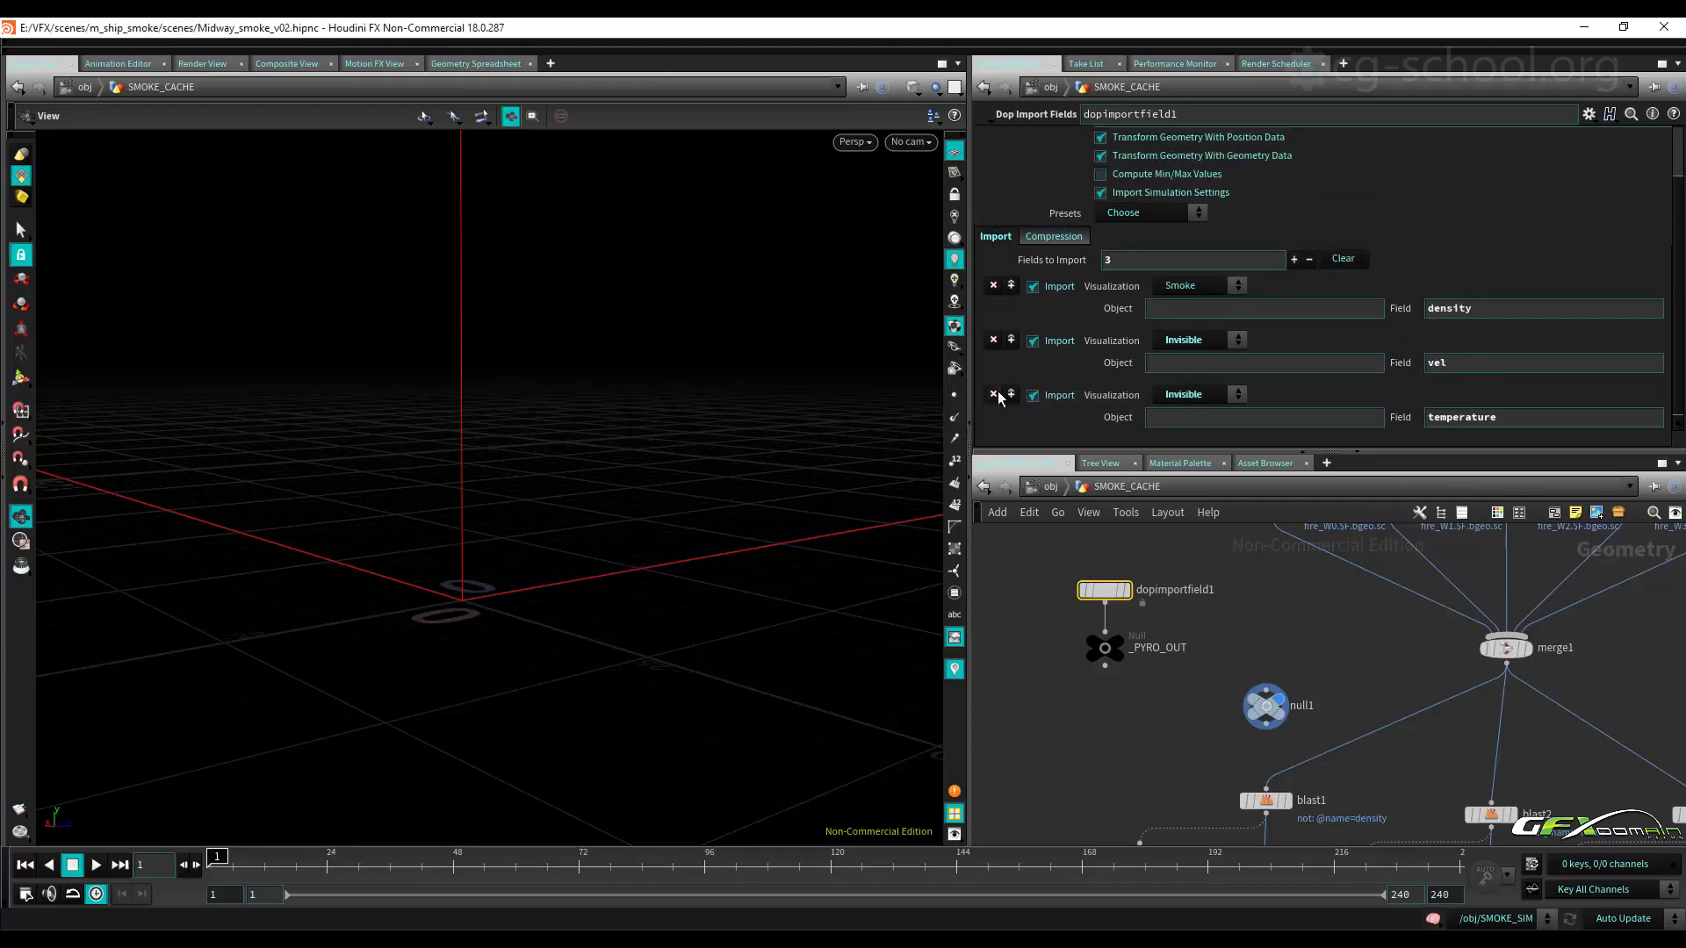
pyautogui.click(994, 394)
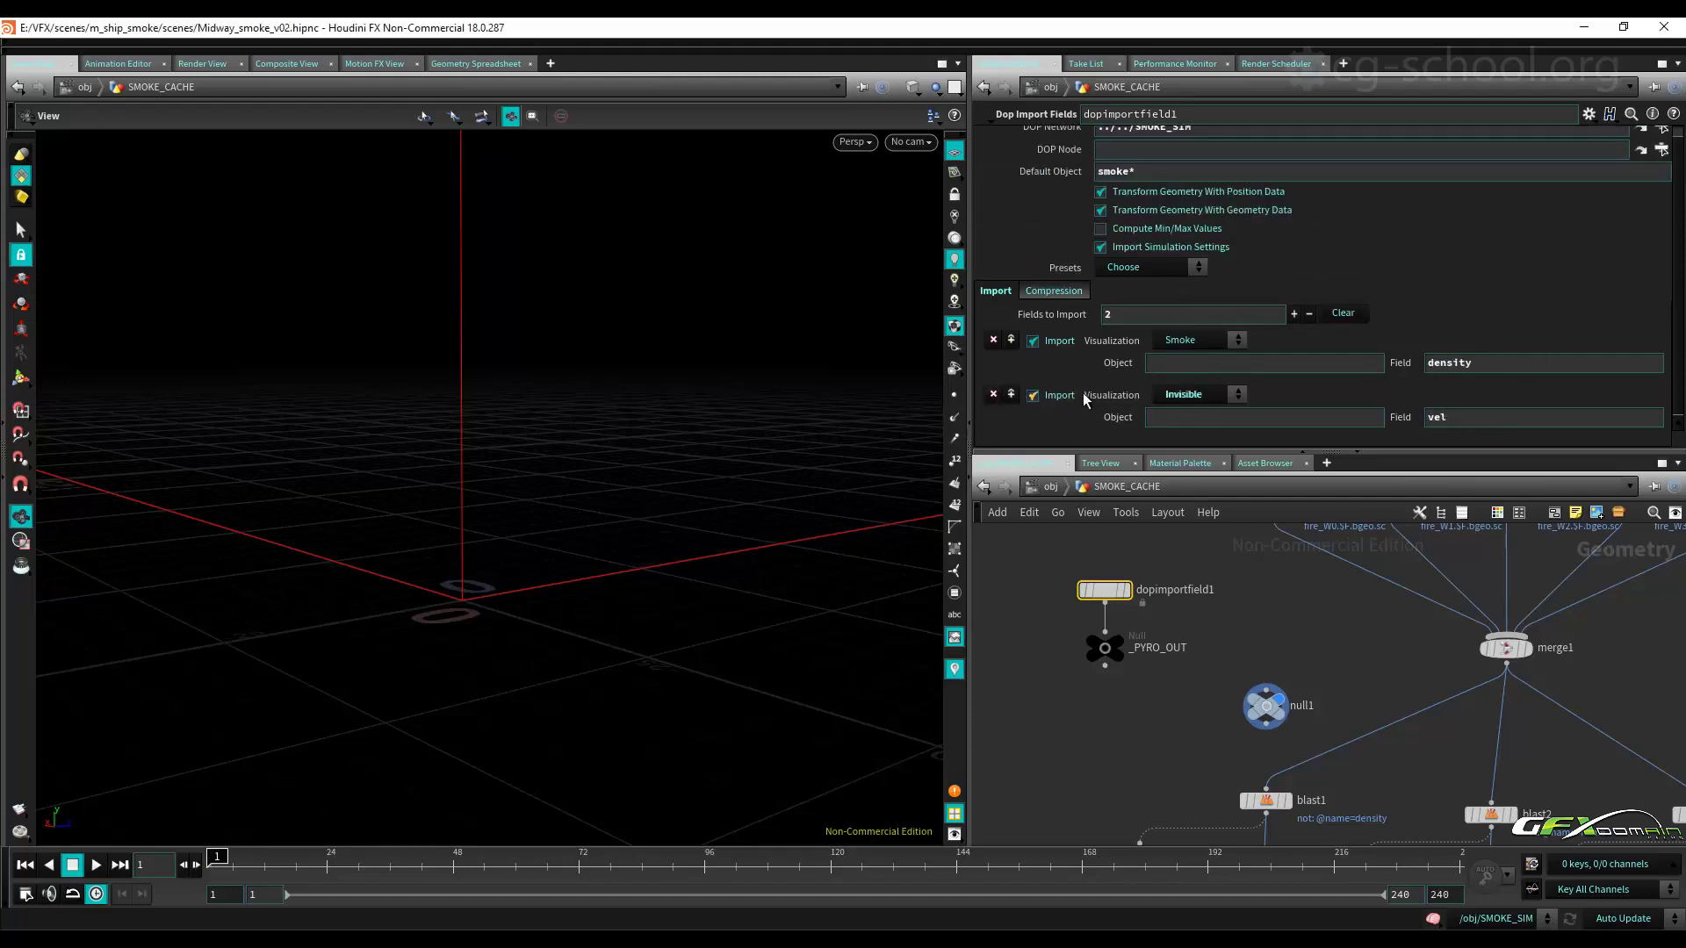
pyautogui.click(994, 394)
pyautogui.click(1488, 377)
pyautogui.moveTo(1110, 645)
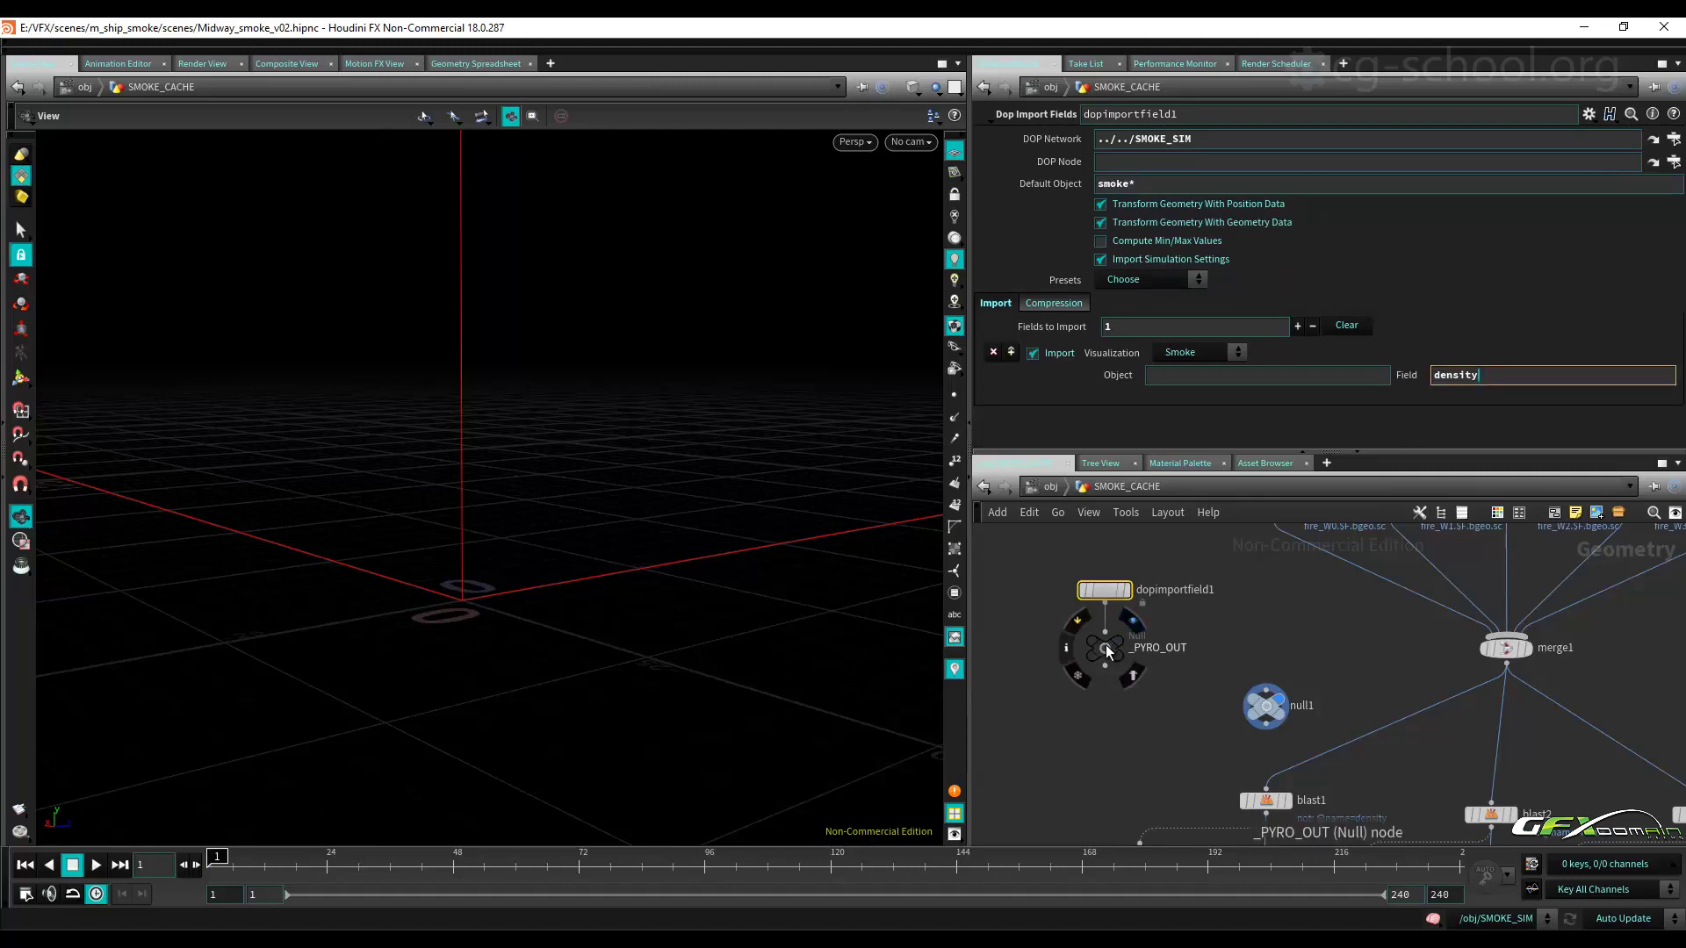
pyautogui.click(1107, 651)
pyautogui.moveTo(1357, 621); pyautogui.dragTo(1221, 696, button='middle')
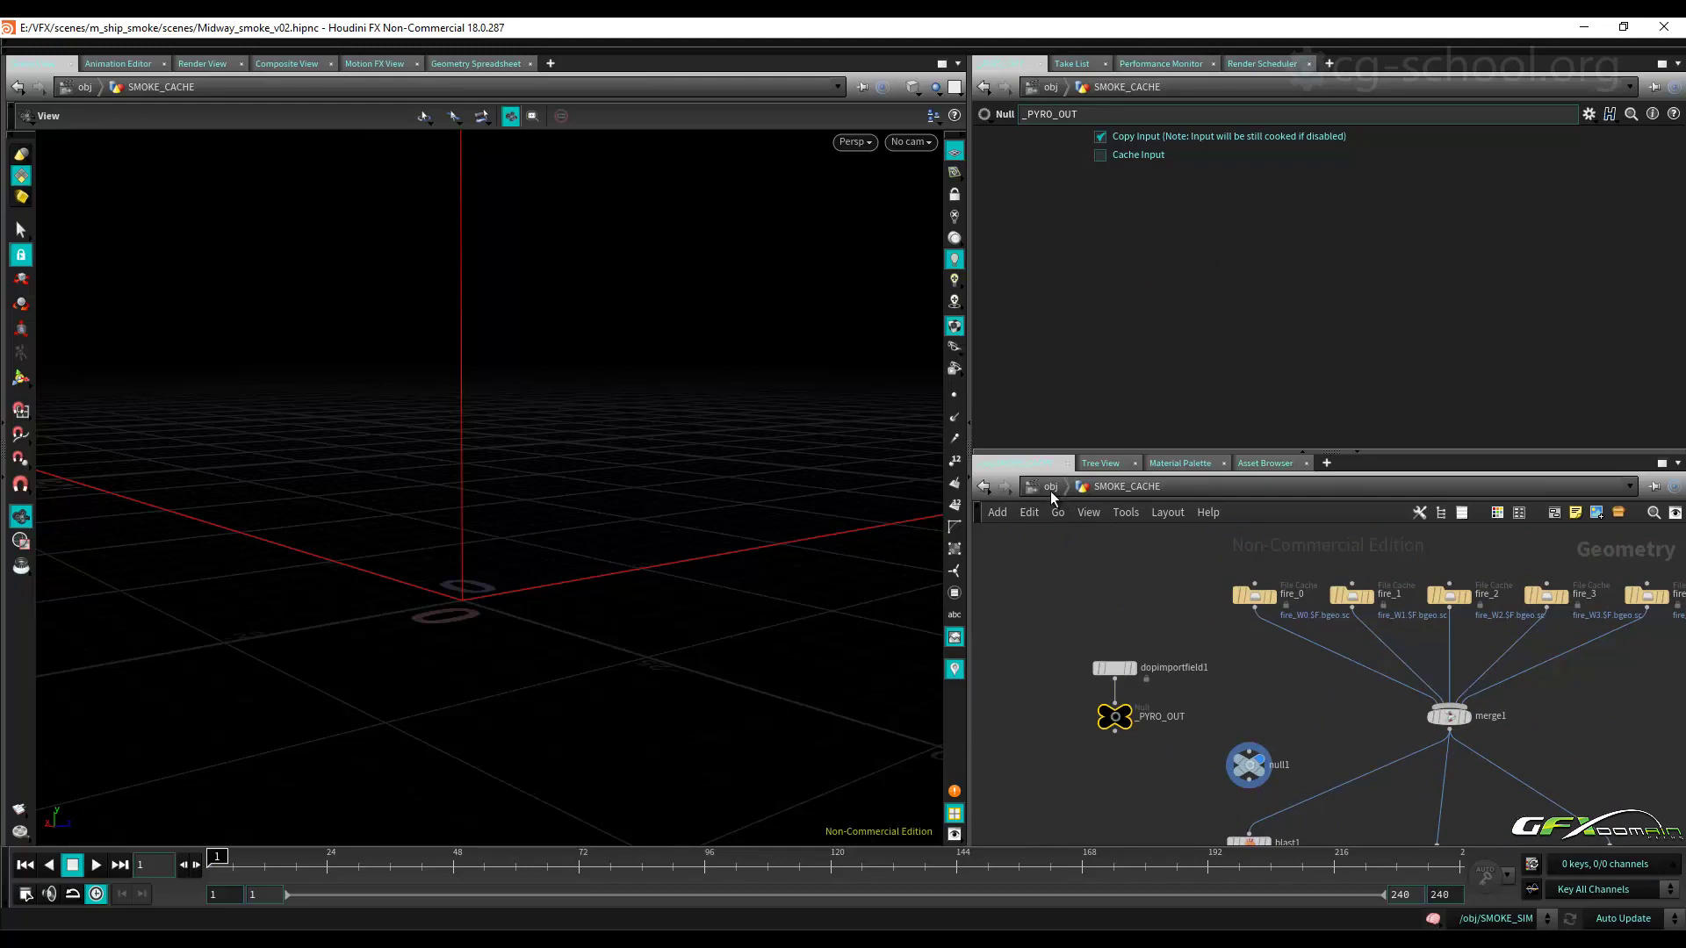
# Duplicate the fire_top network at object level, place the copy beside SMOKE_SRC and rename it smoke_top.
pyautogui.click(1050, 488)
pyautogui.keyDown('alt'); pyautogui.moveTo(1129, 610); pyautogui.dragTo(1515, 612); pyautogui.keyUp('alt')
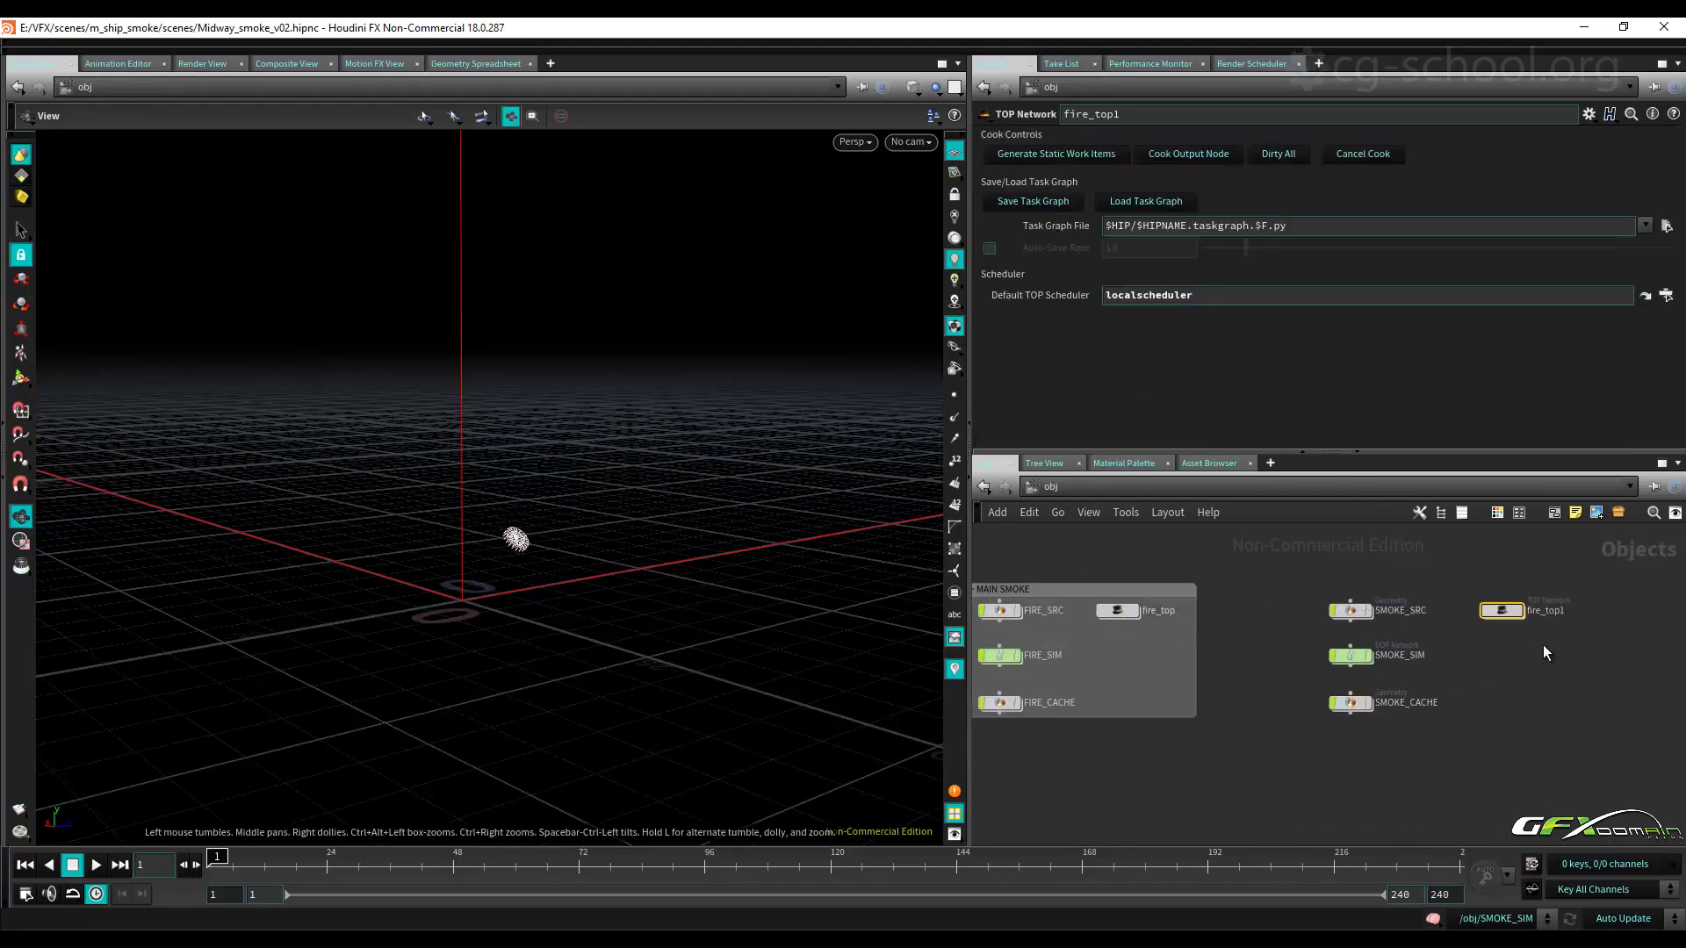
pyautogui.press('f')
pyautogui.doubleClick(1484, 633)
pyautogui.press('BackSpace')
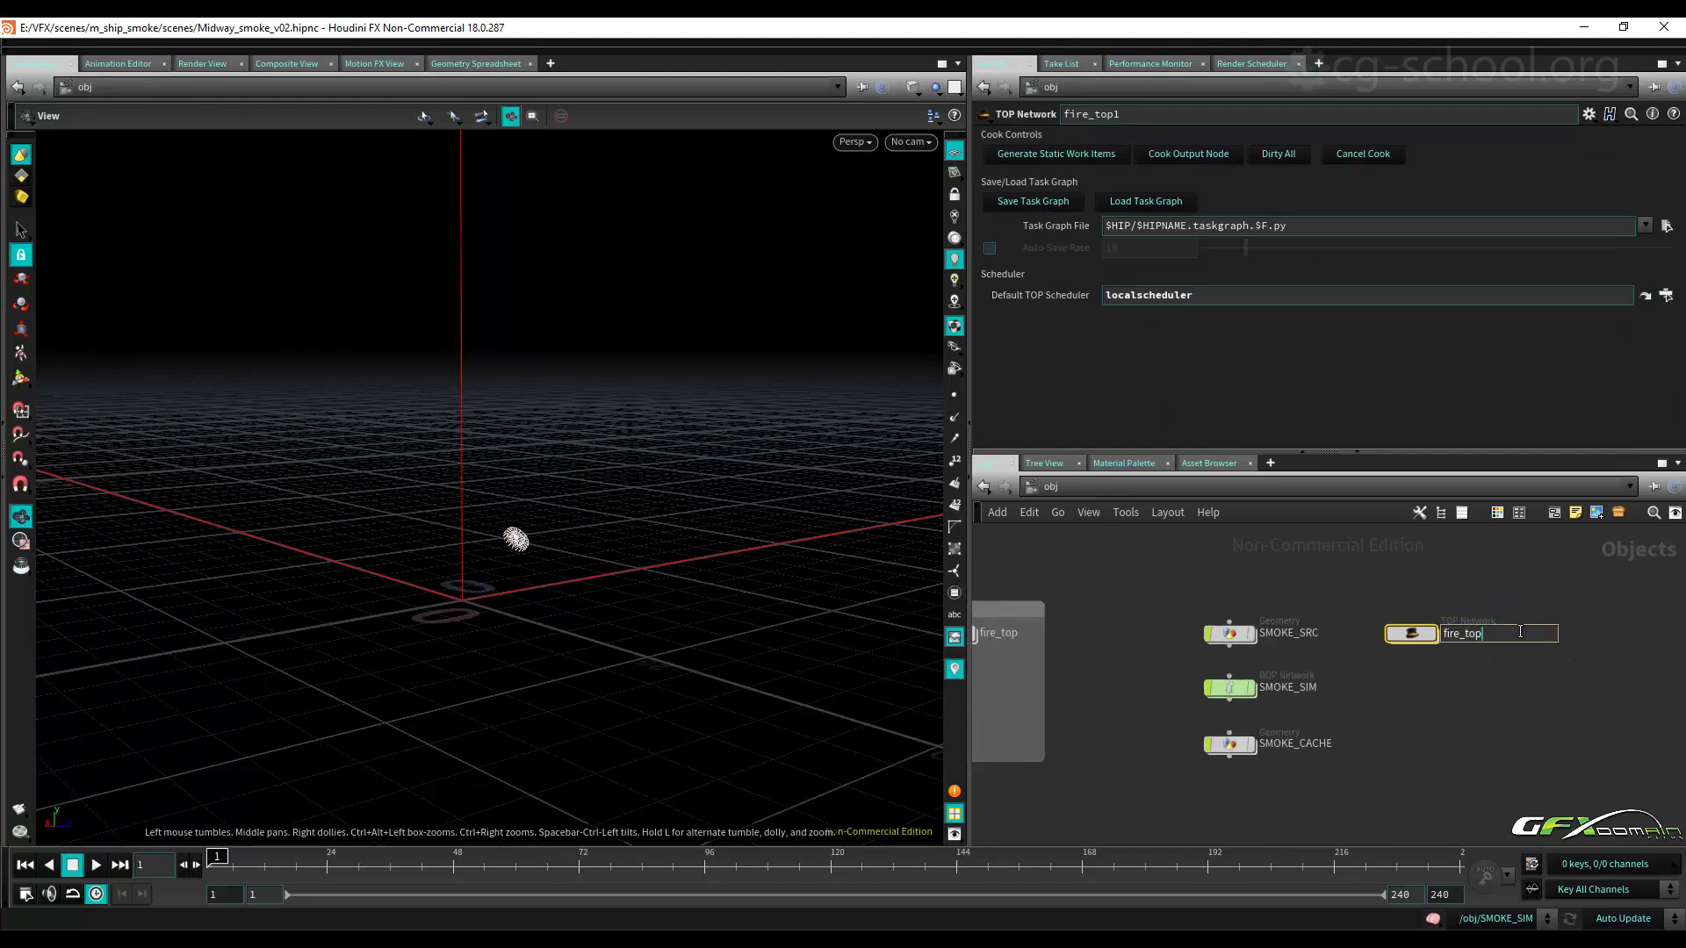
pyautogui.press('Home')
pyautogui.press('Delete')
pyautogui.press('Delete')
pyautogui.press('Delete')
pyautogui.press('Delete')
pyautogui.write('smoke')
pyautogui.press('Return')
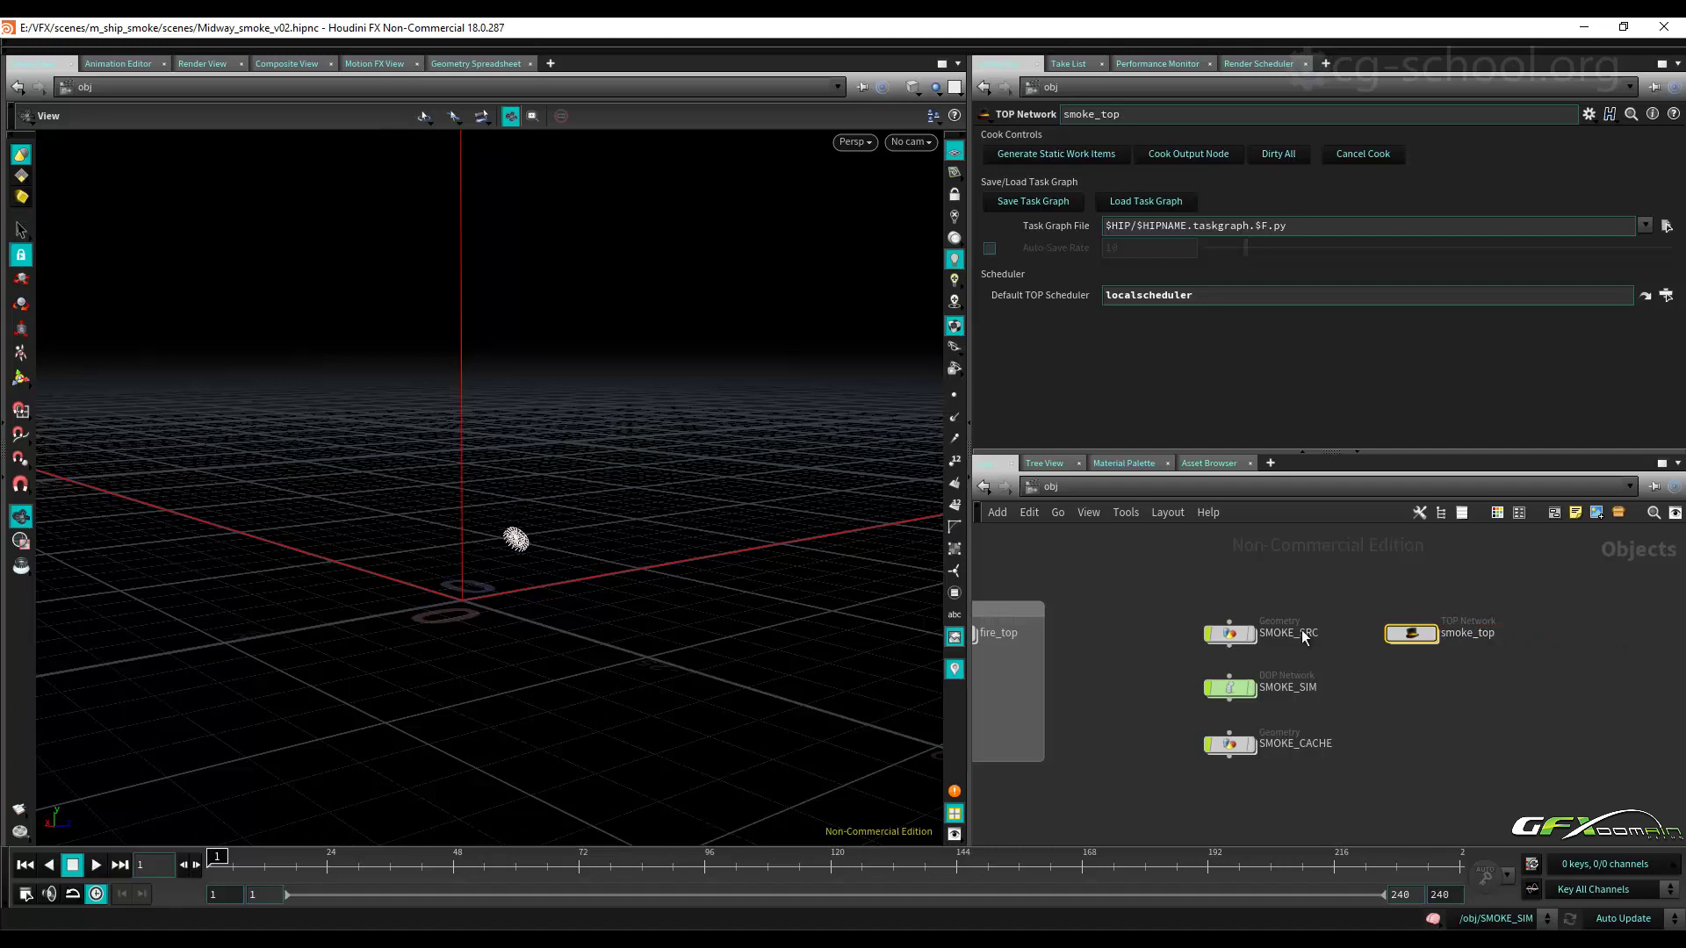
# Look inside SMOKE_SRC, return to object level, and open smoke_top to inspect wedge1's wedge count and attribute settings.
pyautogui.moveTo(1142, 656); pyautogui.dragTo(1401, 623, button='middle')
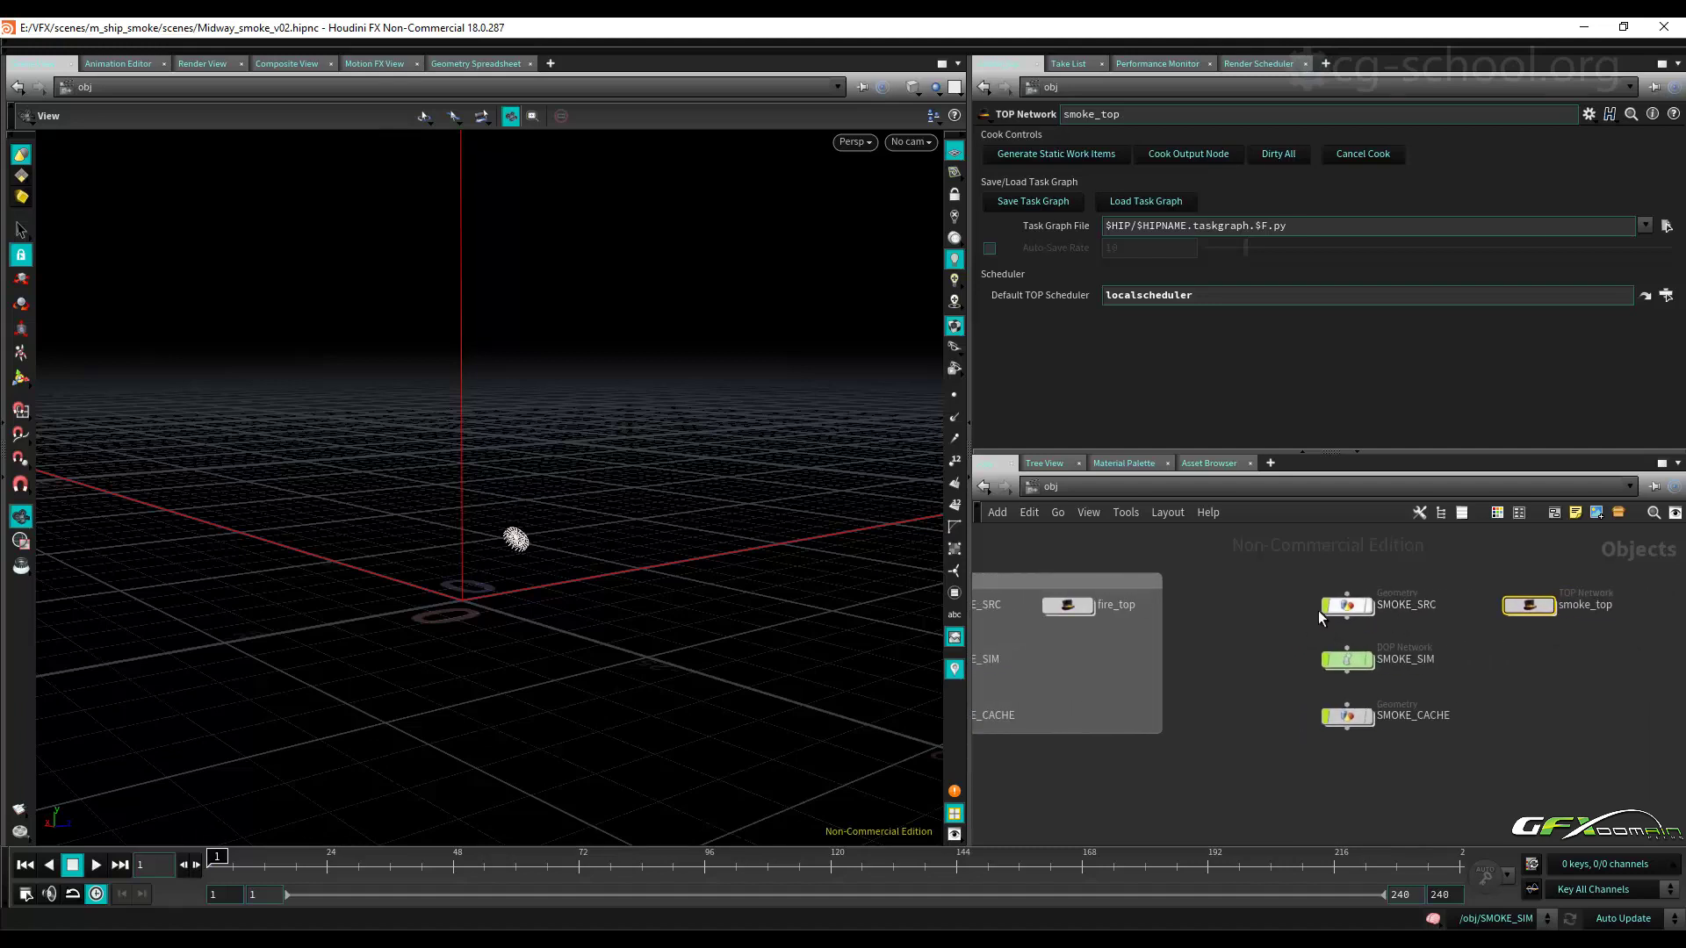
pyautogui.doubleClick(1349, 605)
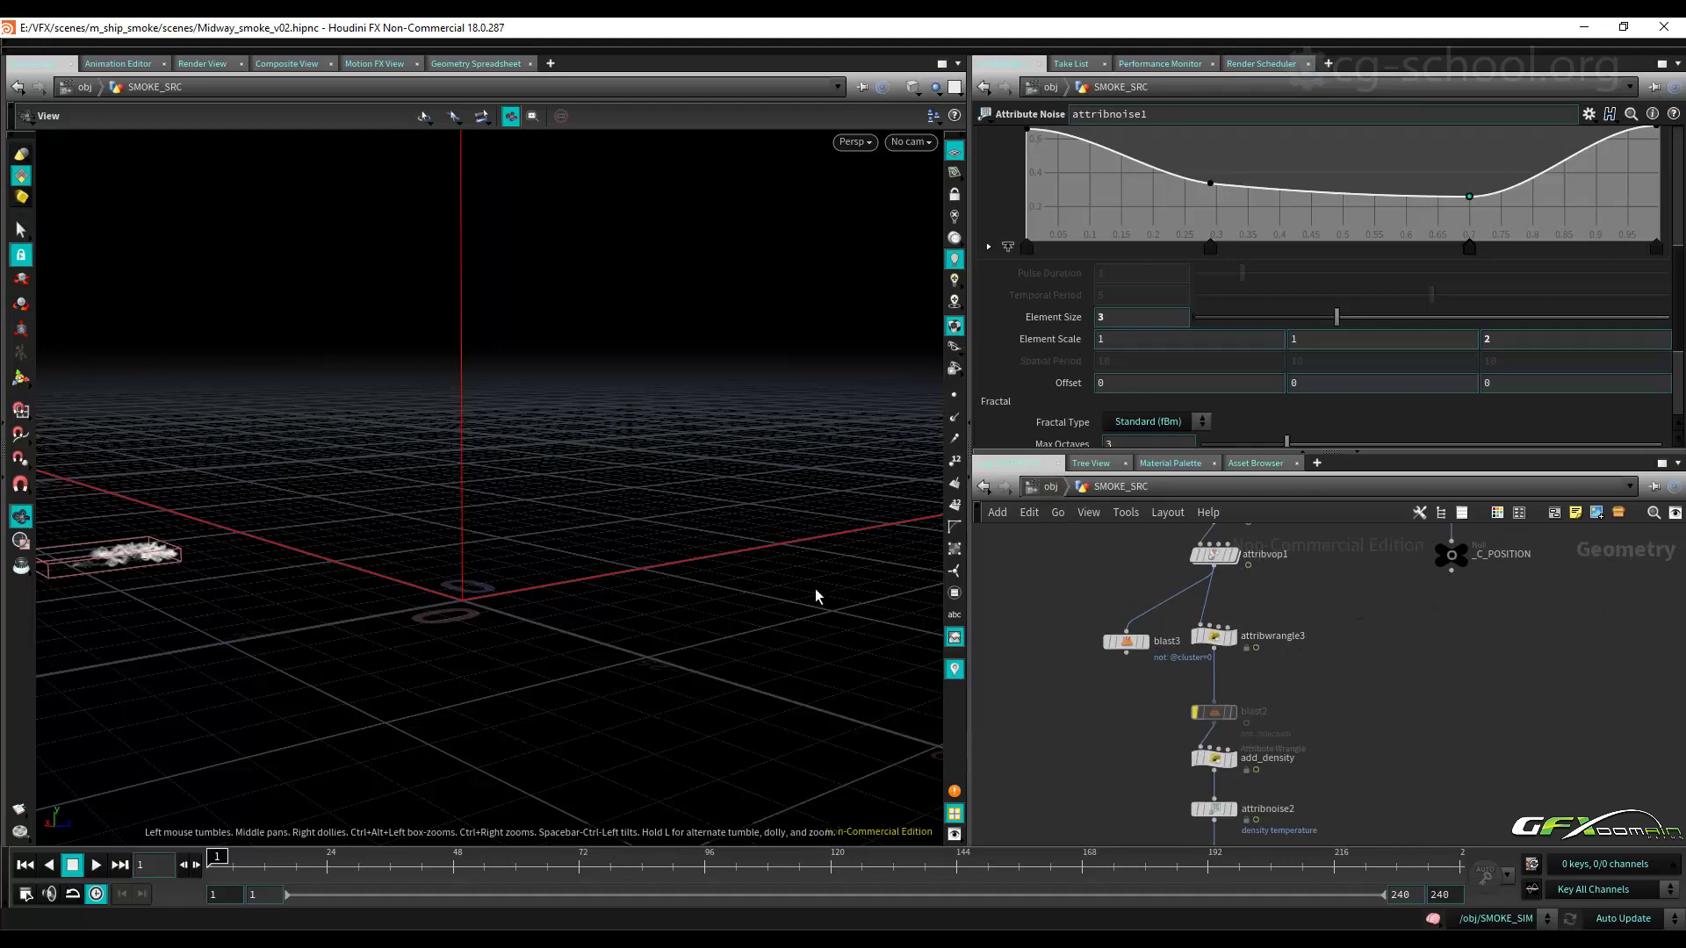
pyautogui.press('u')
pyautogui.doubleClick(1526, 599)
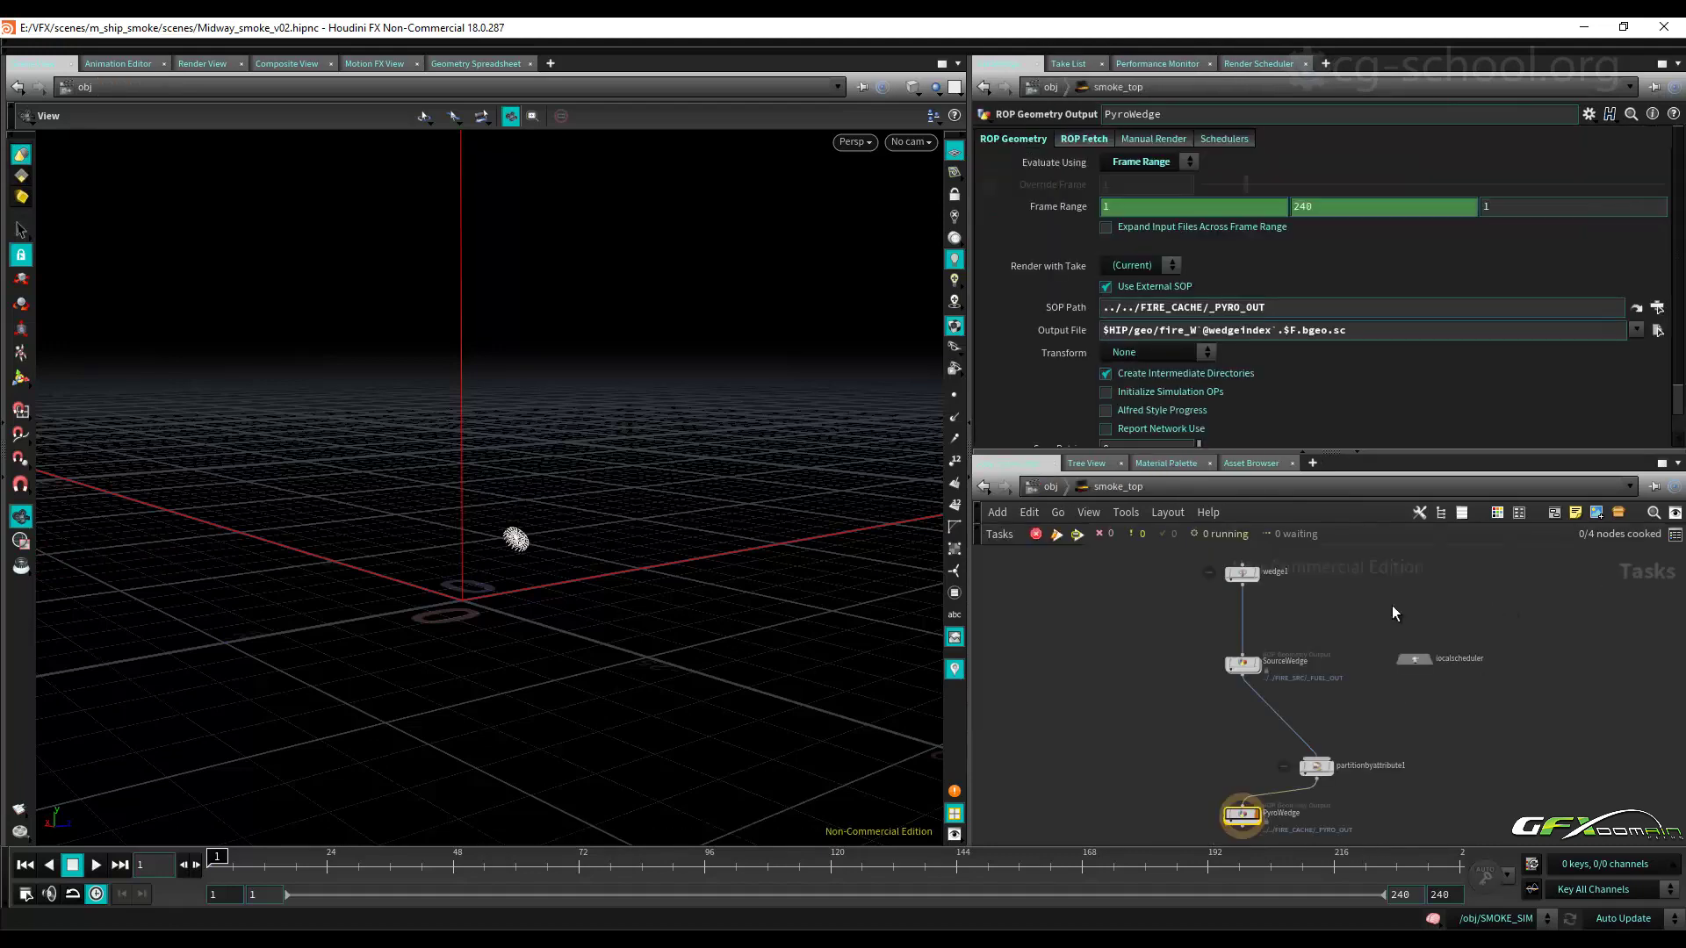
pyautogui.click(1238, 606)
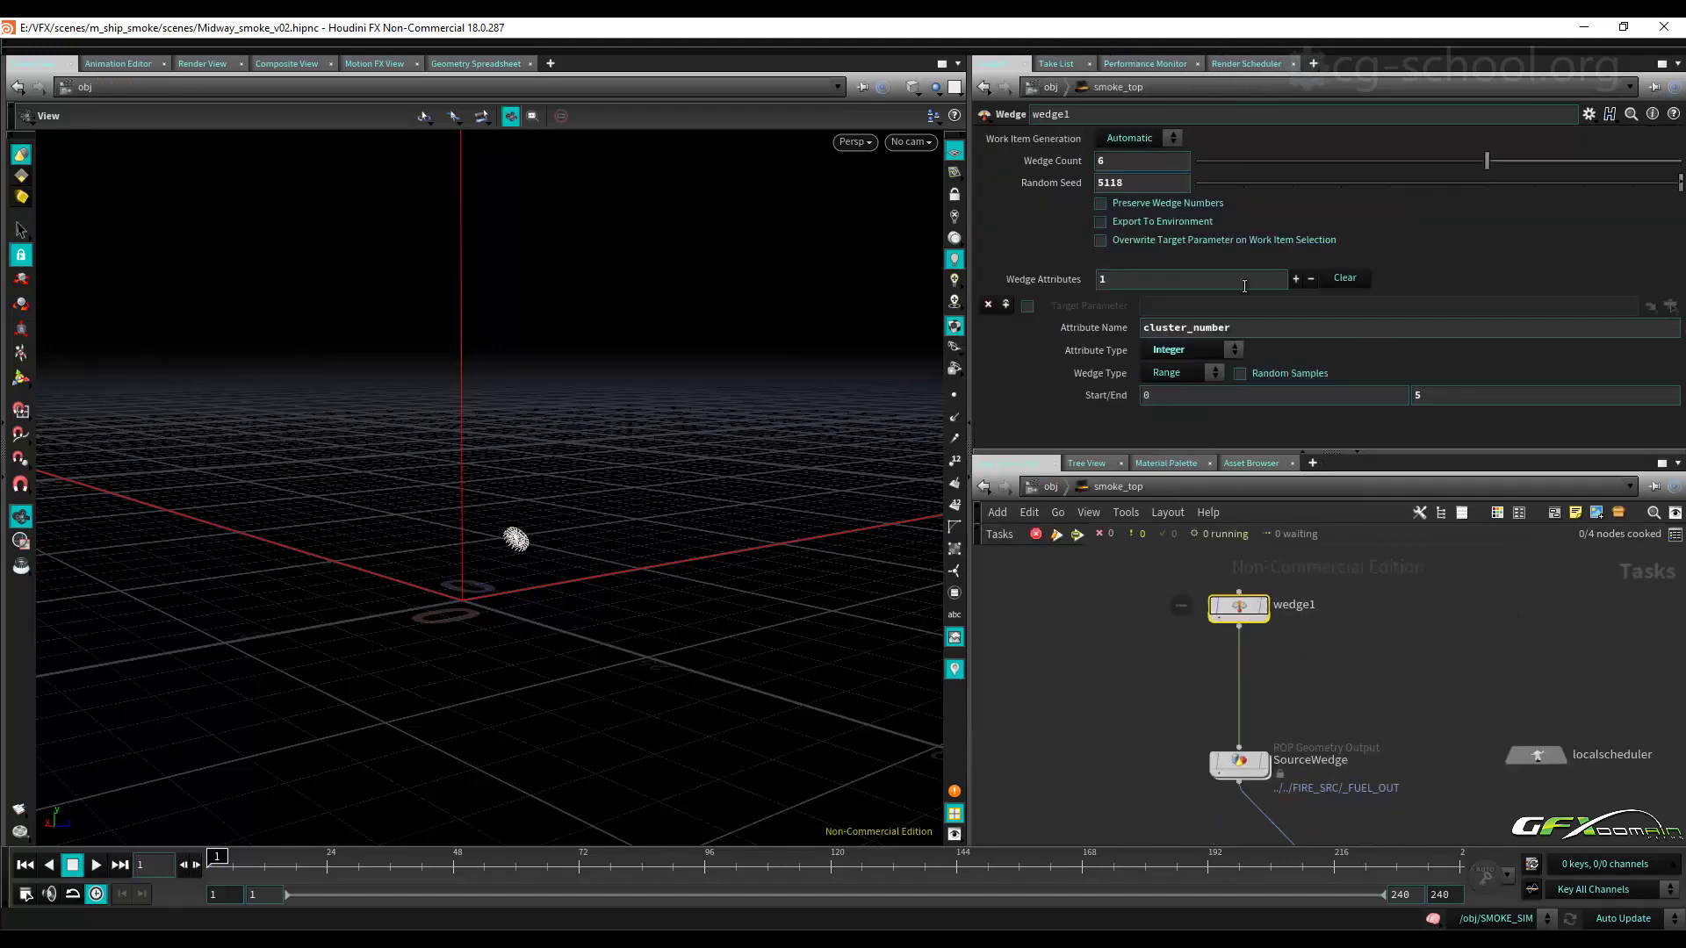
pyautogui.moveTo(1259, 761); pyautogui.dragTo(1256, 650, button='middle')
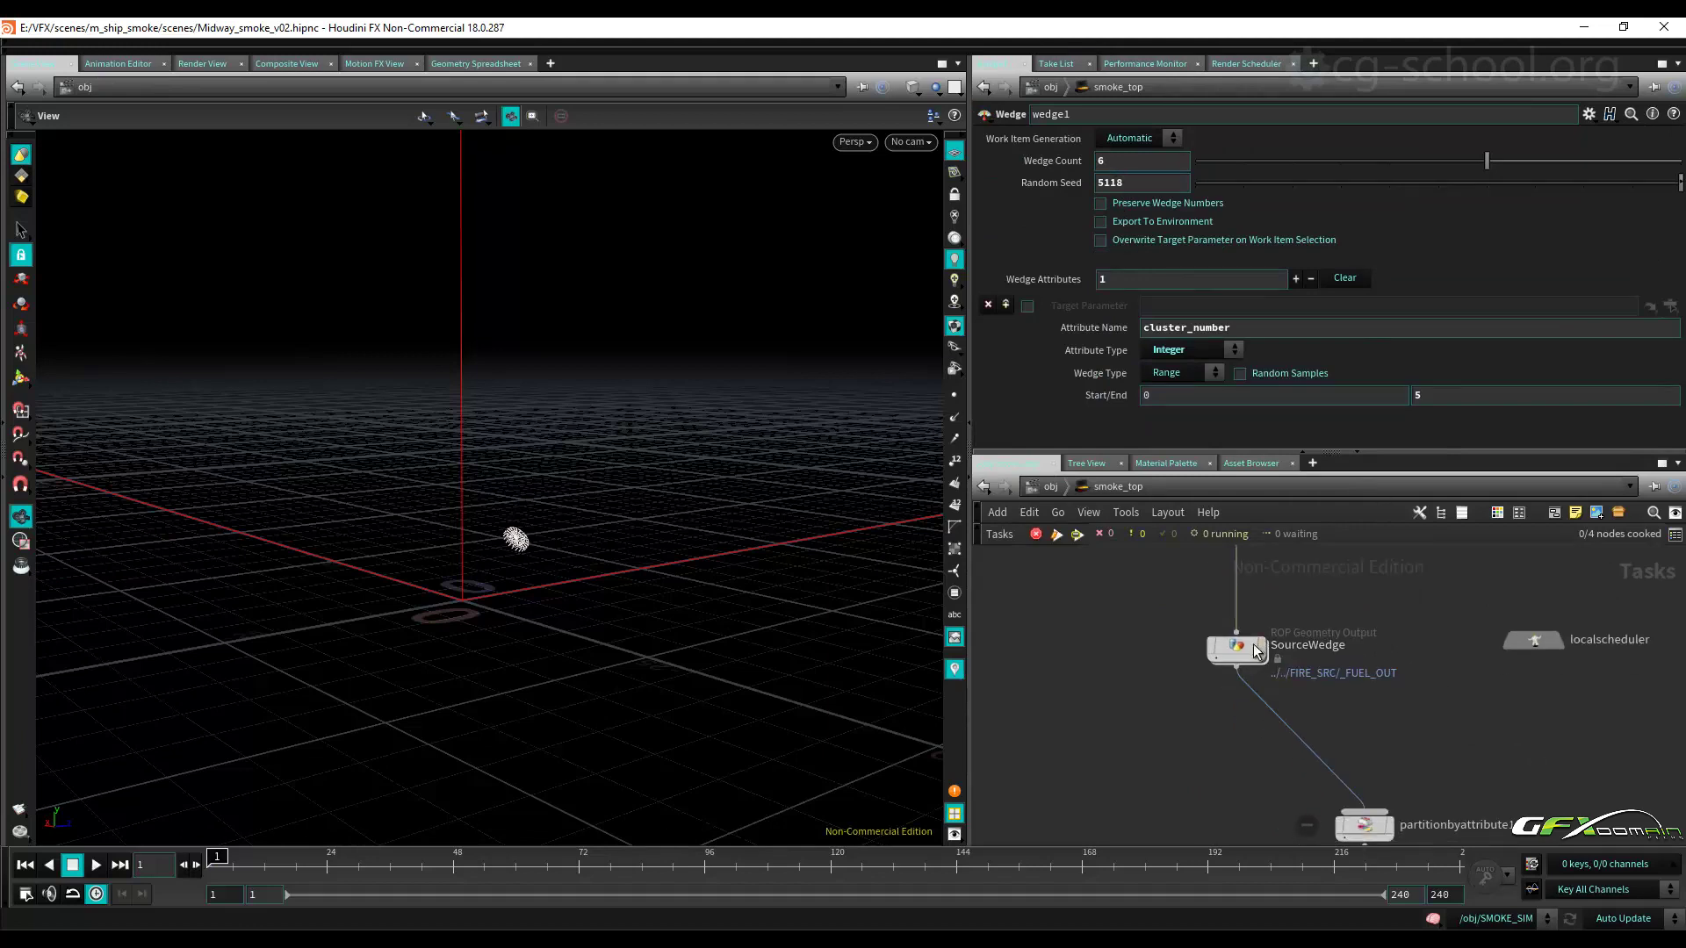
# Set SourceWedge's SOP Path to ../../SMOKE_SRC/_SMOKE_OUT.
pyautogui.click(1256, 649)
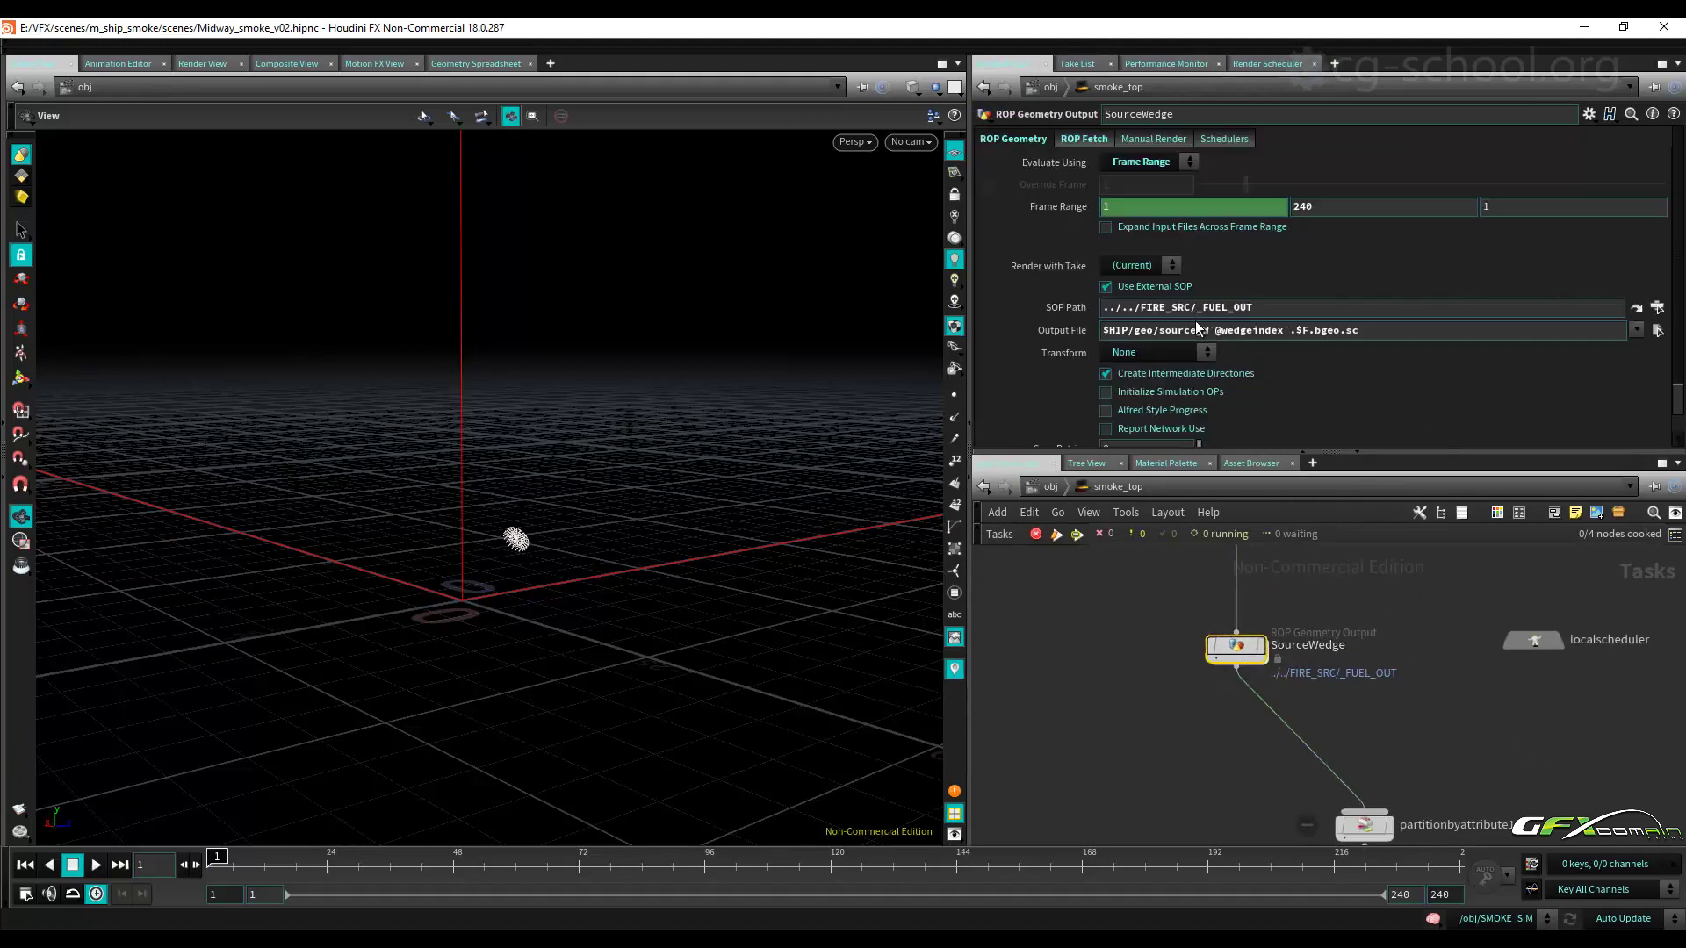
pyautogui.moveTo(1282, 309); pyautogui.dragTo(1140, 309)
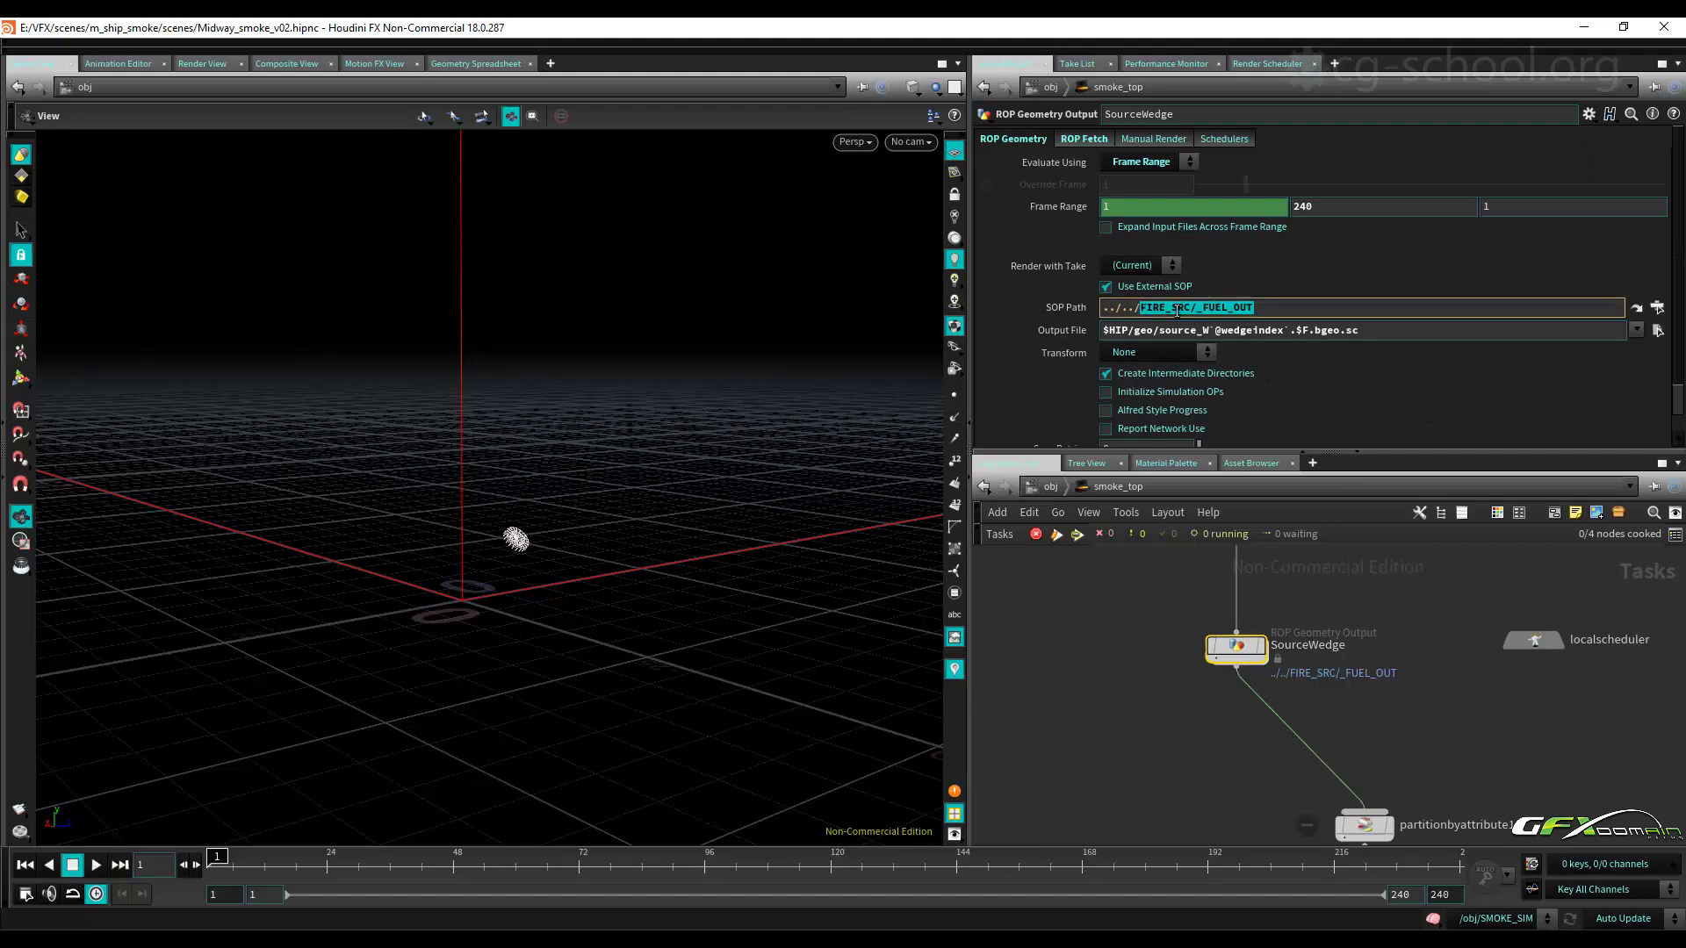
pyautogui.write('SMOKE')
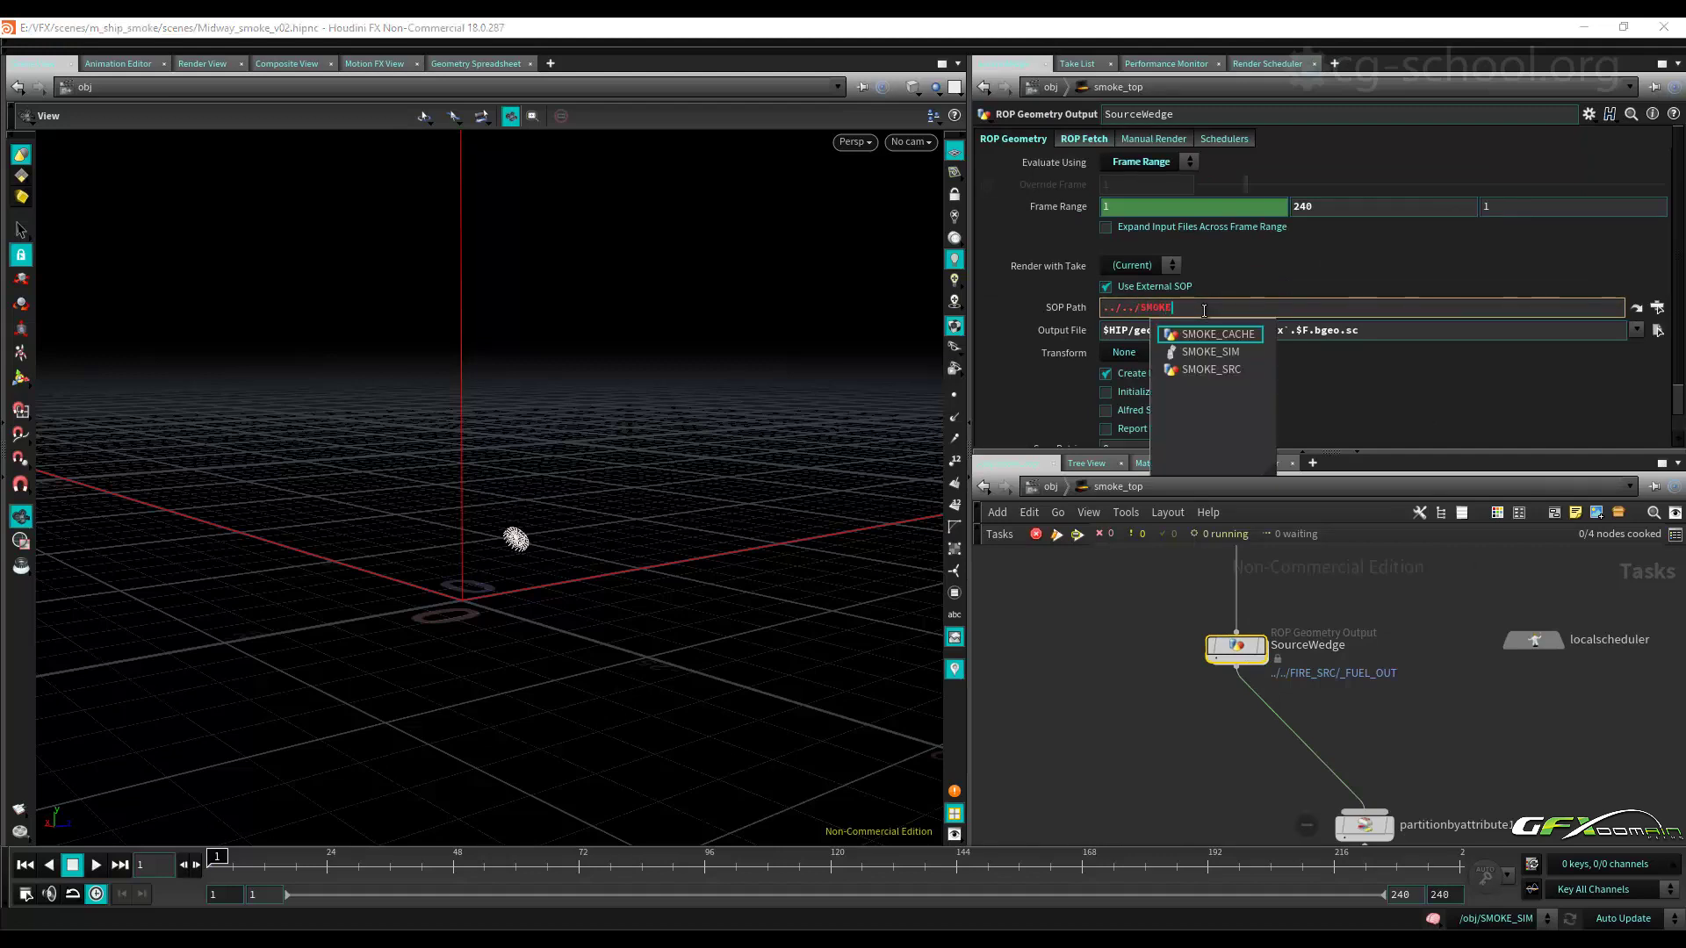
pyautogui.press('Down')
pyautogui.press('Down')
pyautogui.press('Down')
pyautogui.press('Return')
pyautogui.press('Down')
pyautogui.press('Down')
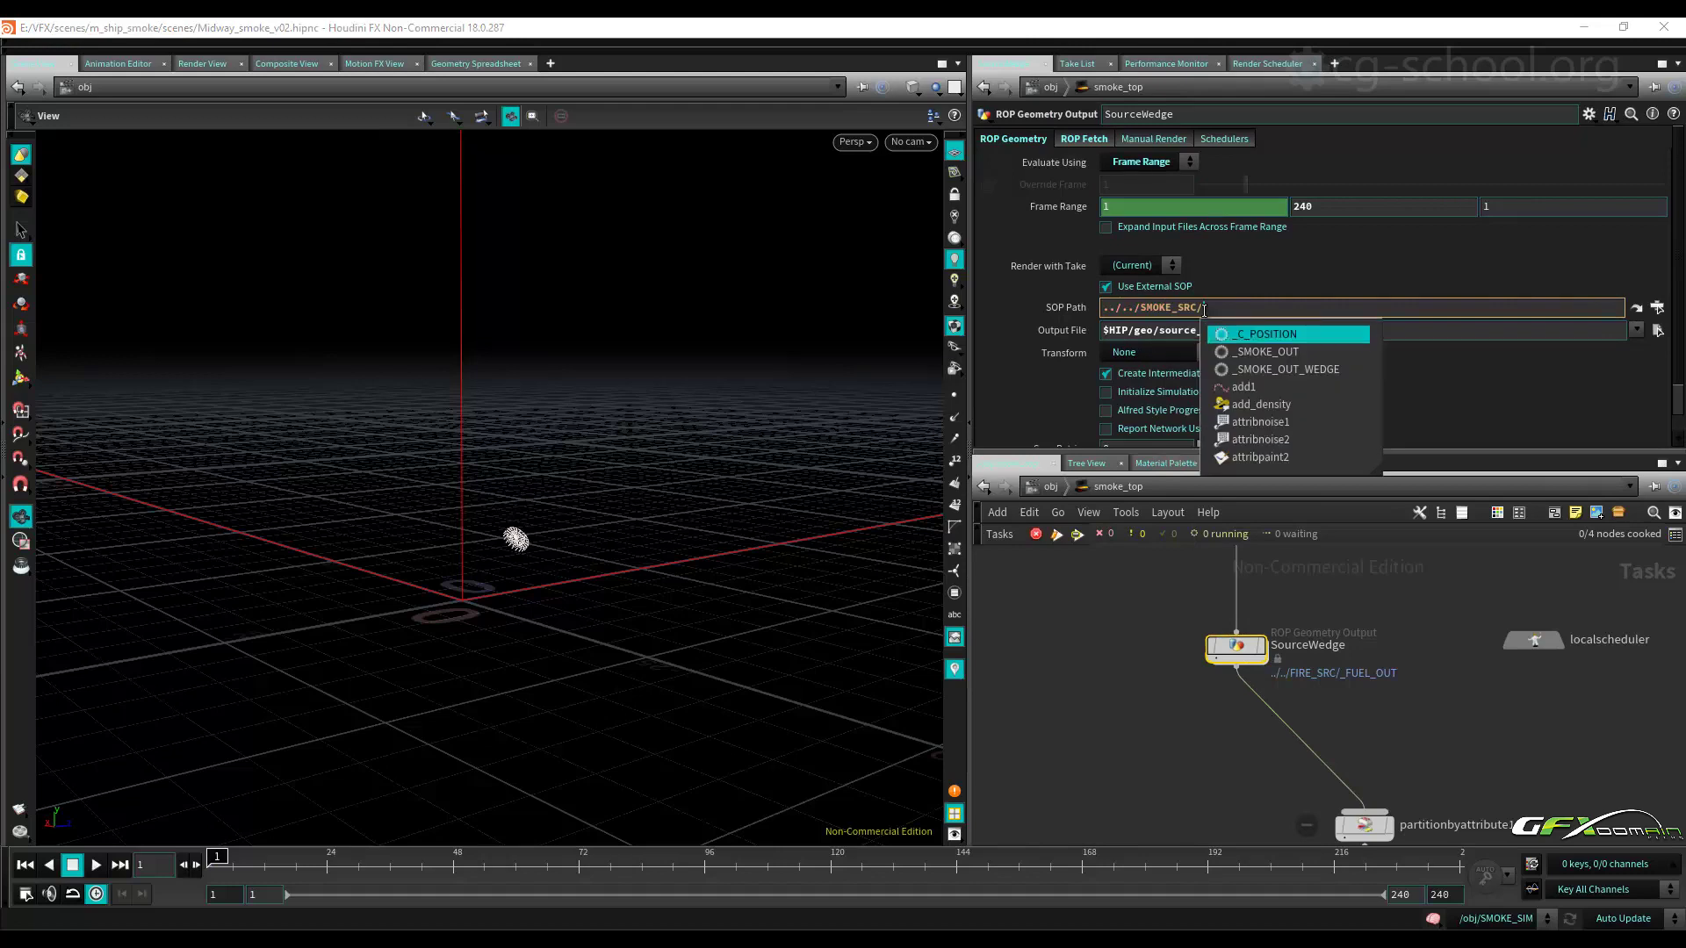
pyautogui.press('Return')
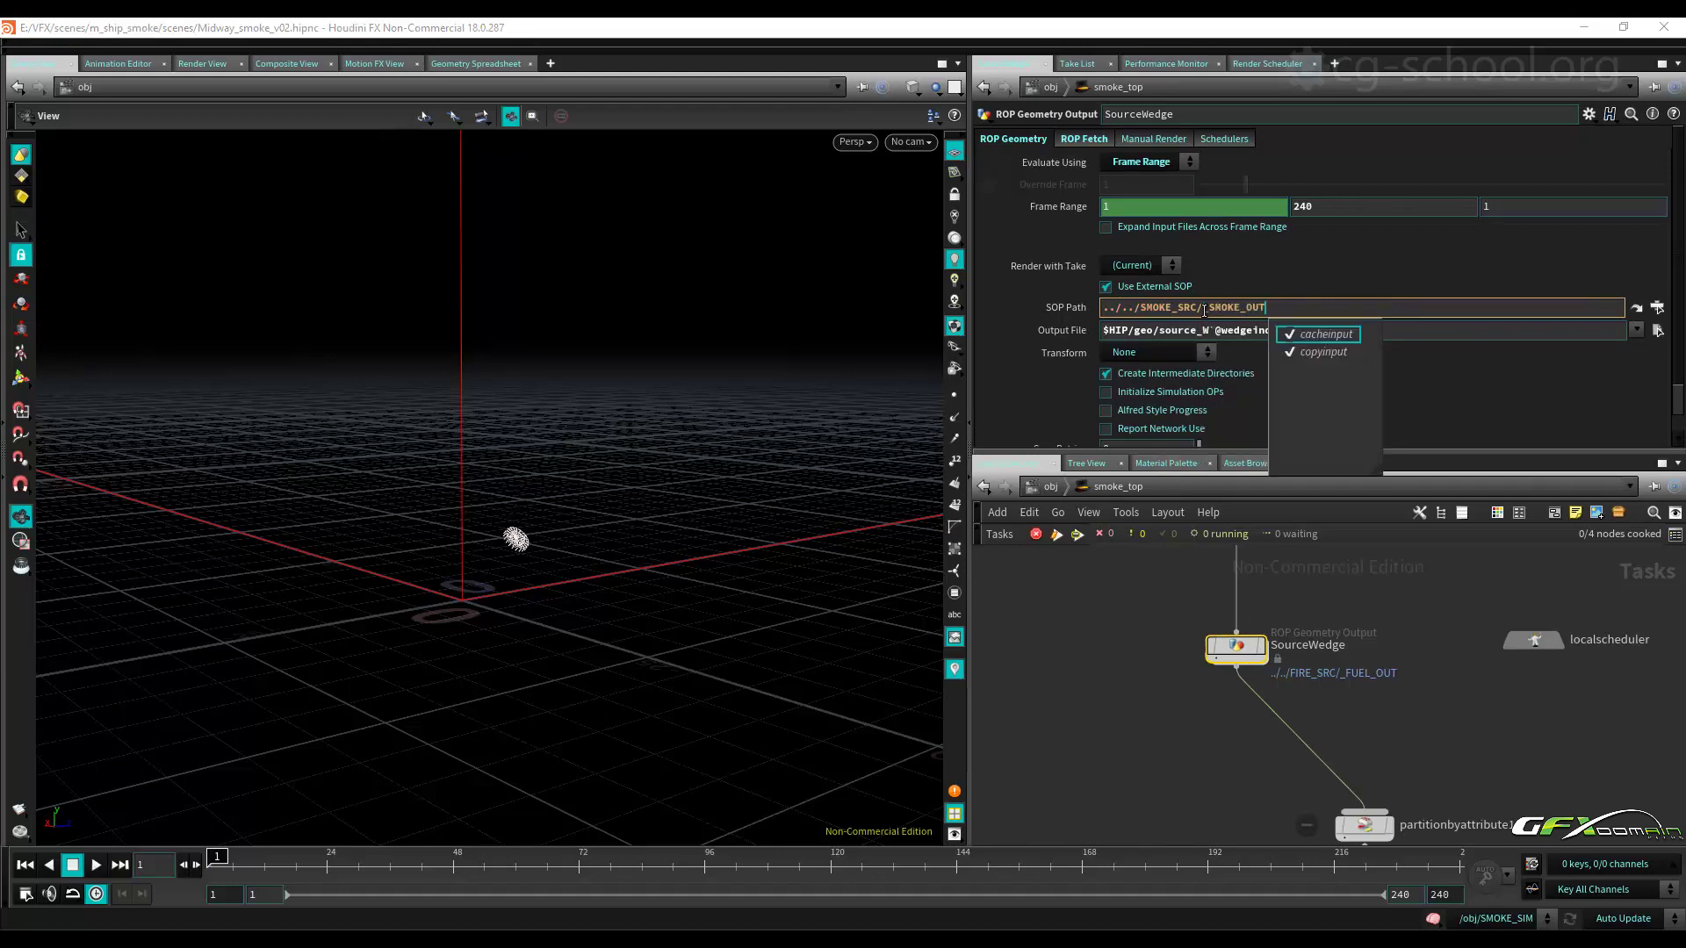
# Undo the last SOP Path change on SourceWedge.
pyautogui.press('Return')
pyautogui.hotkey('ctrl', 'z')
pyautogui.hotkey('ctrl', 'z')
pyautogui.click(1233, 648)
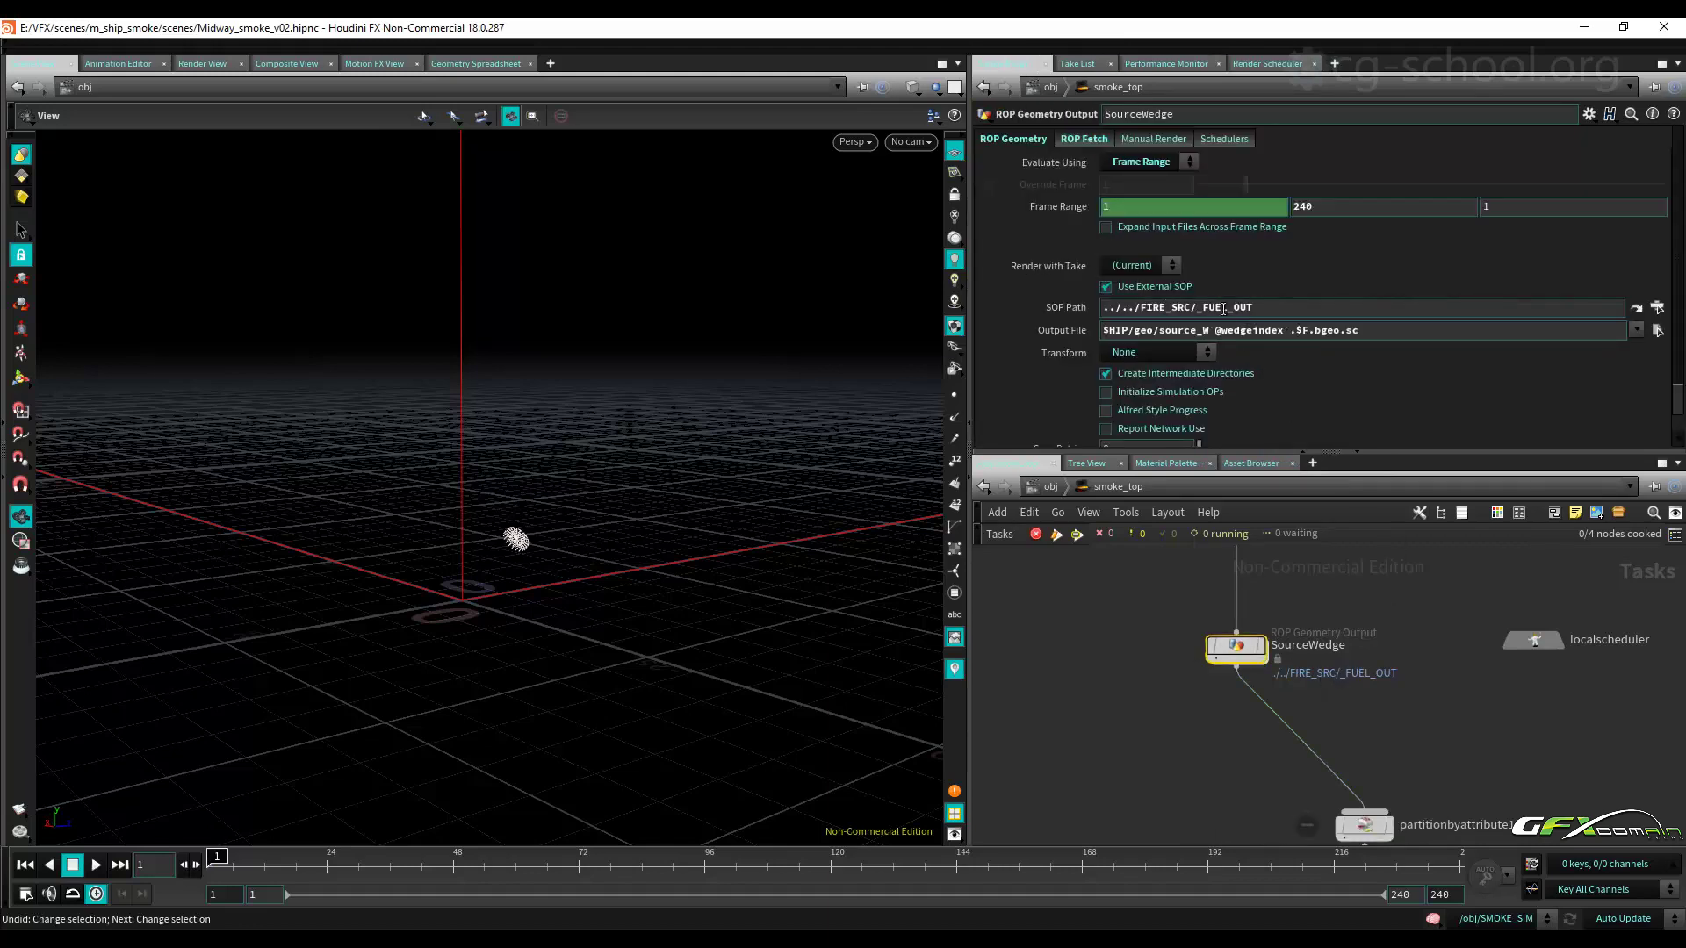
pyautogui.click(88, 42)
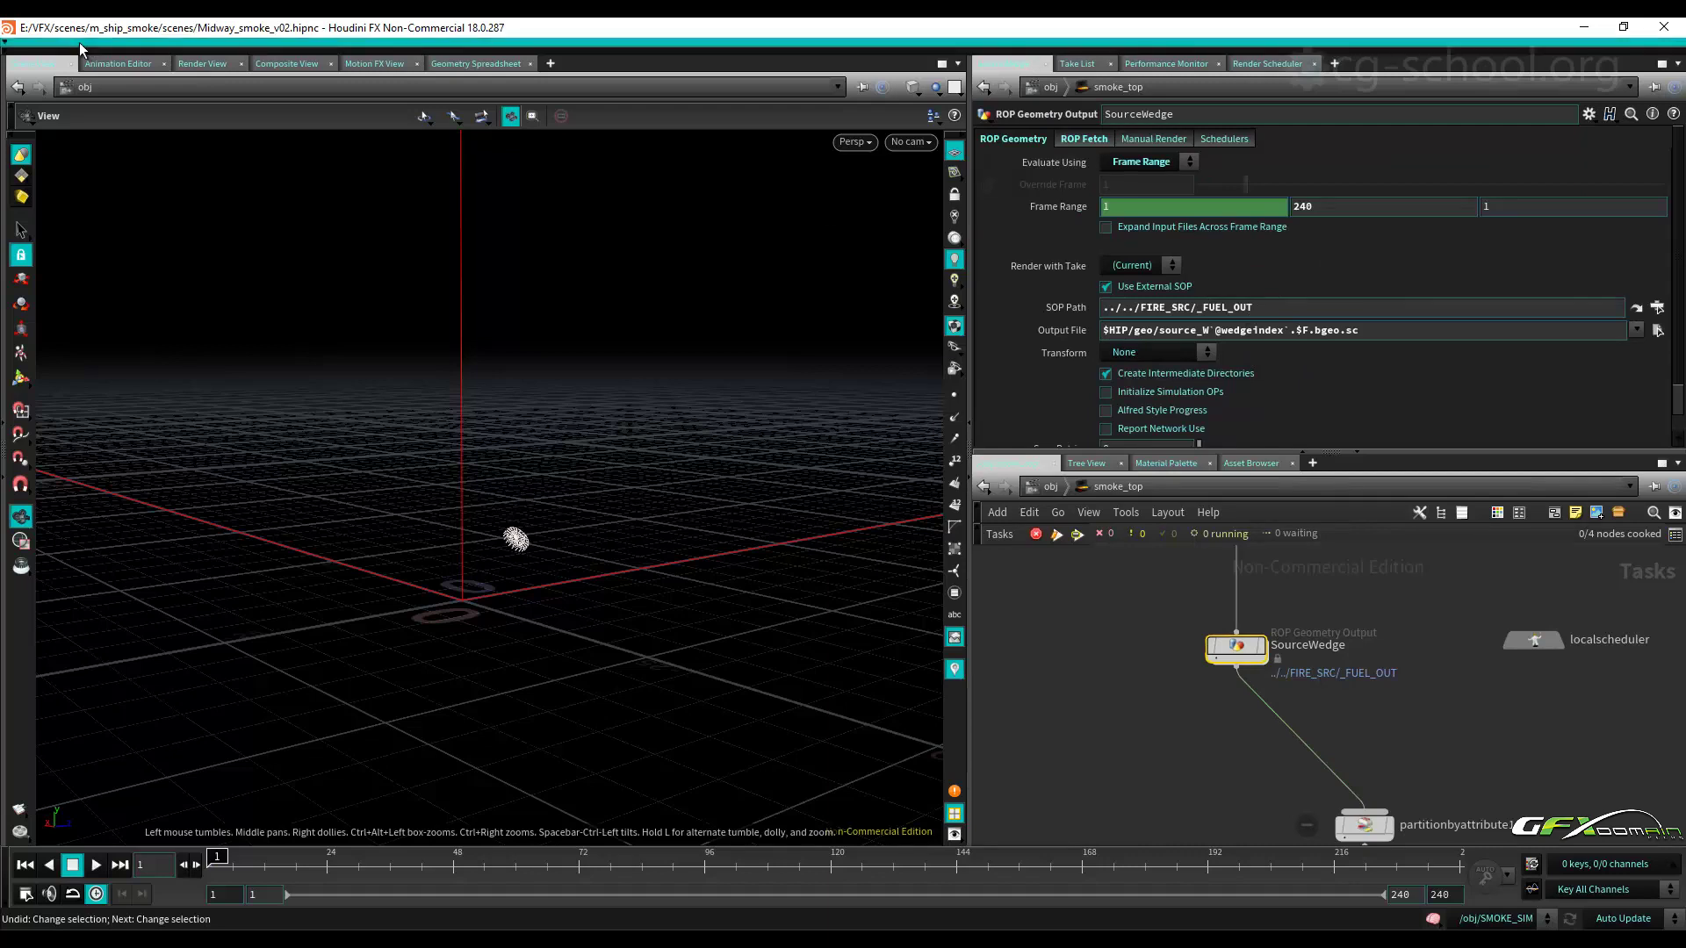
pyautogui.click(48, 50)
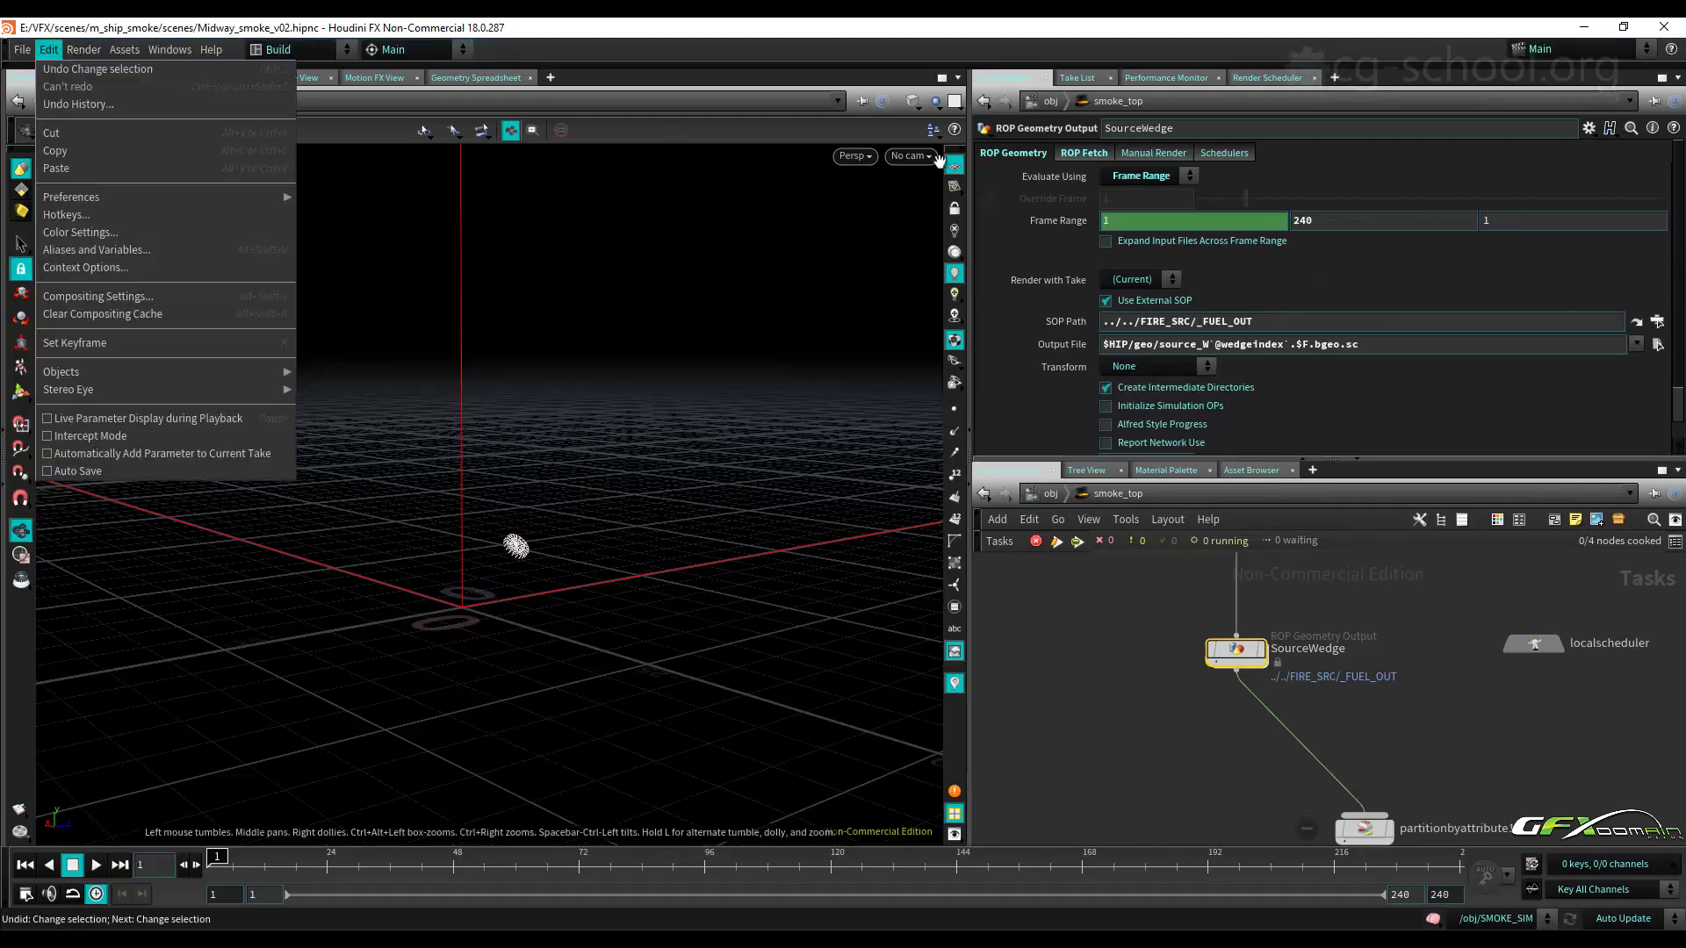
pyautogui.click(211, 46)
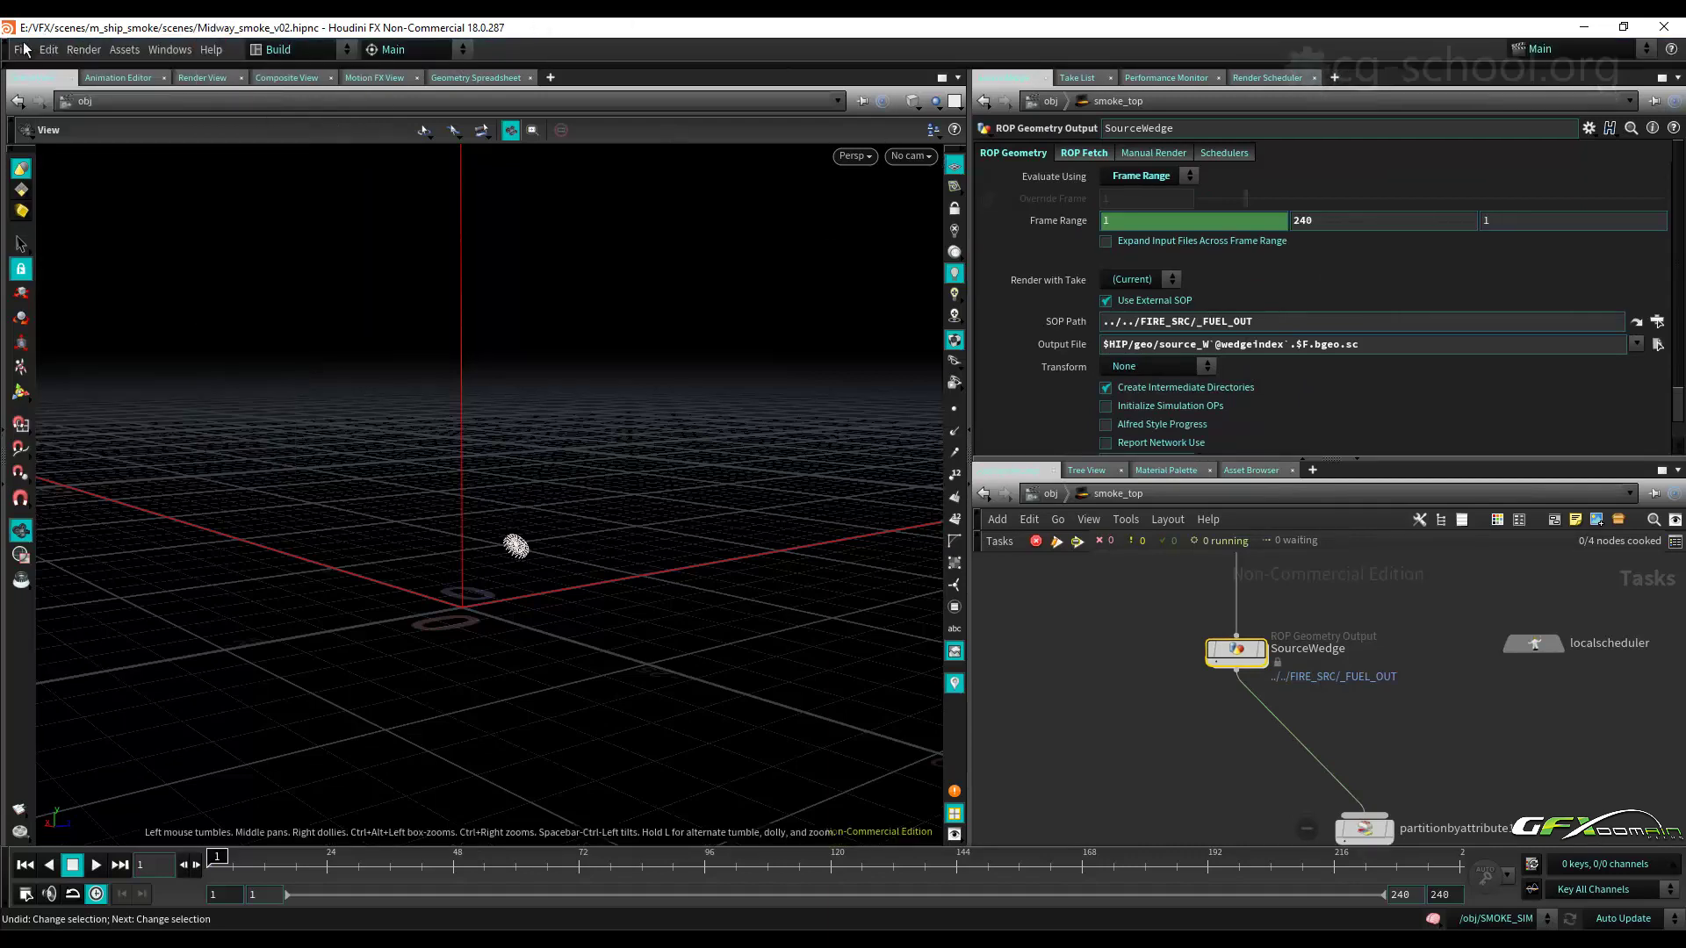
# Set SourceWedge's SOP Path to ../../SMOKE_SRC/_SMOKE_OUT.
pyautogui.moveTo(1306, 310); pyautogui.dragTo(1139, 309)
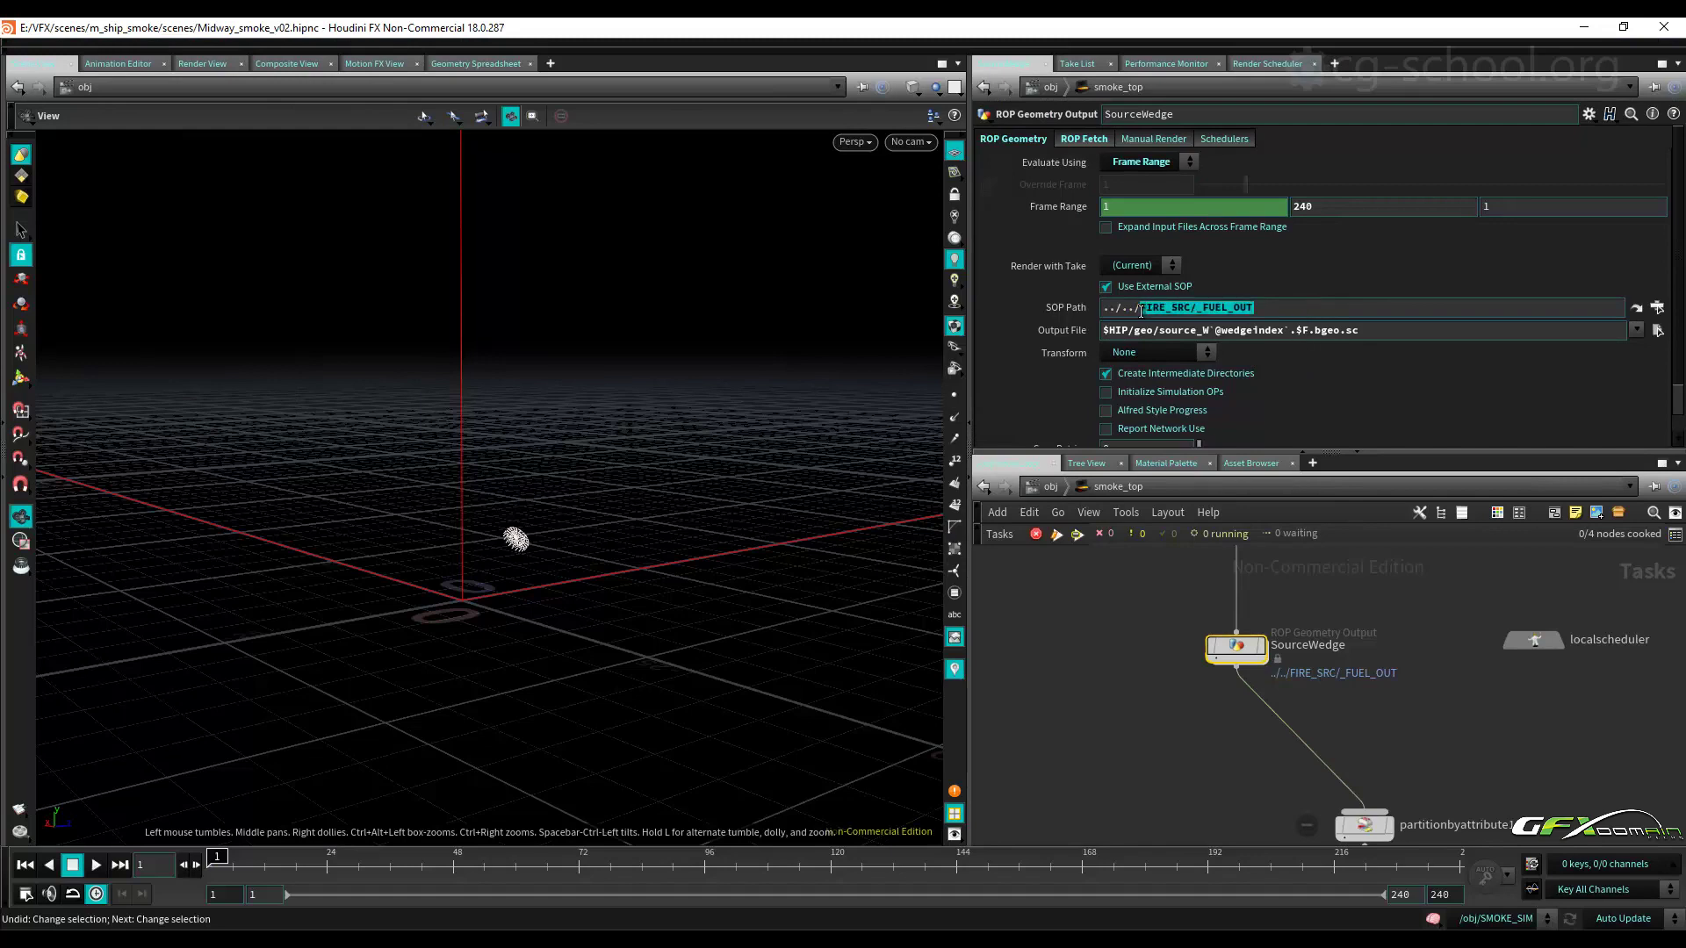
pyautogui.write('$FMOKE')
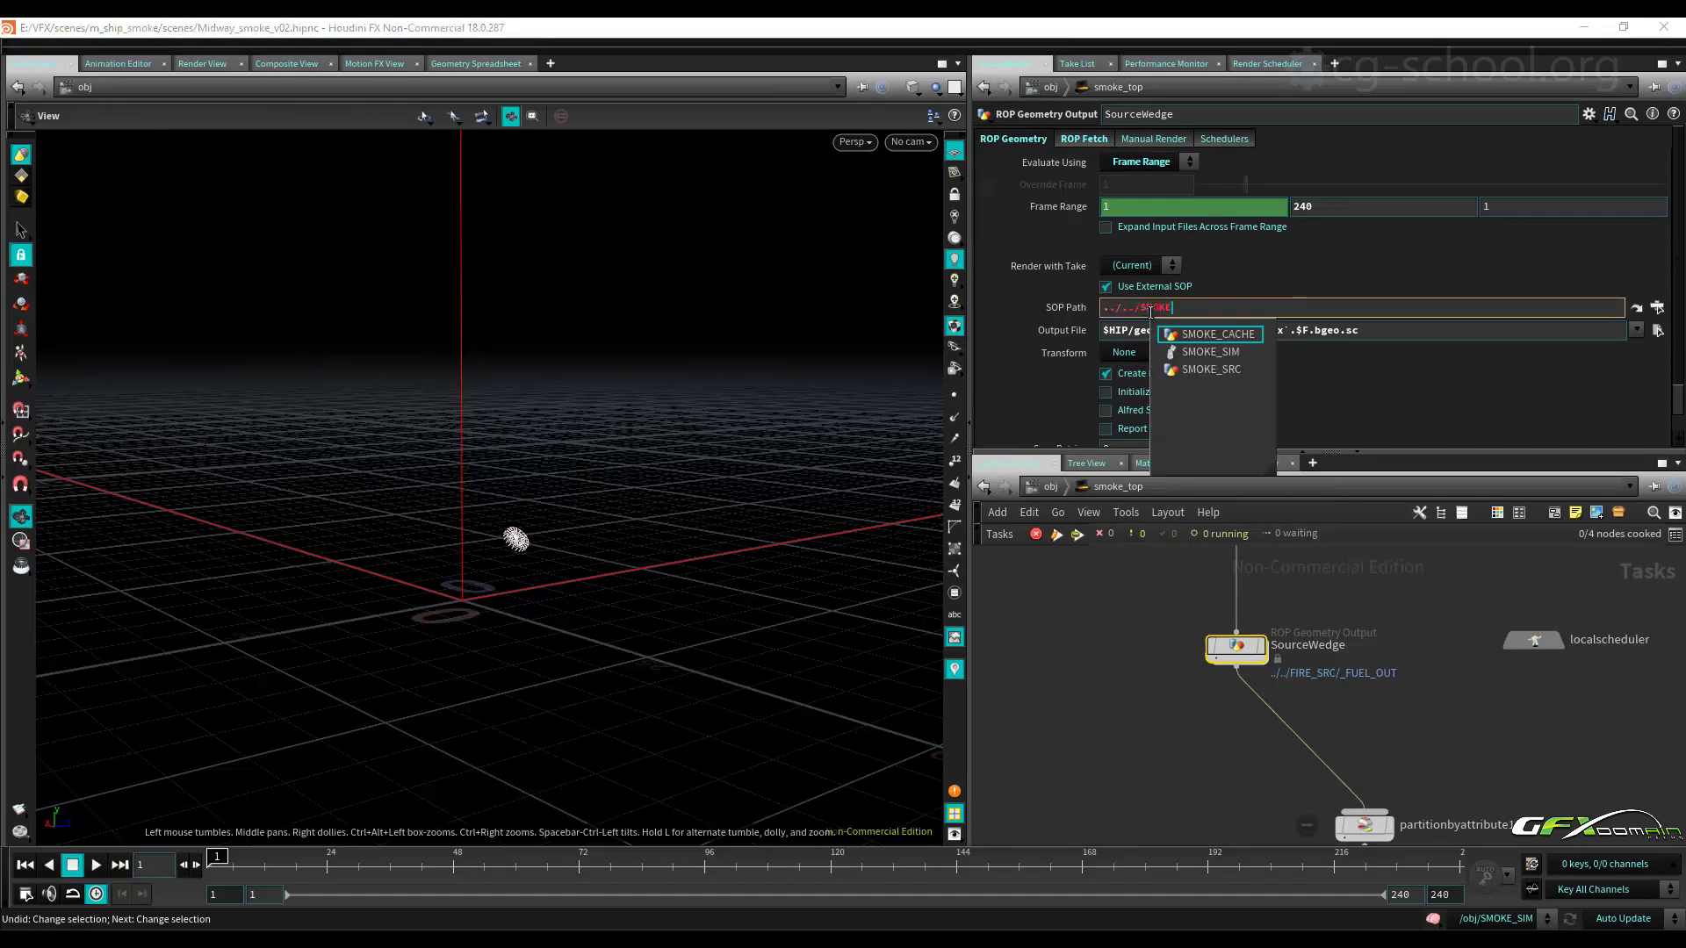
pyautogui.press('Down')
pyautogui.press('Down')
pyautogui.press('Down')
pyautogui.press('Return')
pyautogui.write('/')
pyautogui.press('Down')
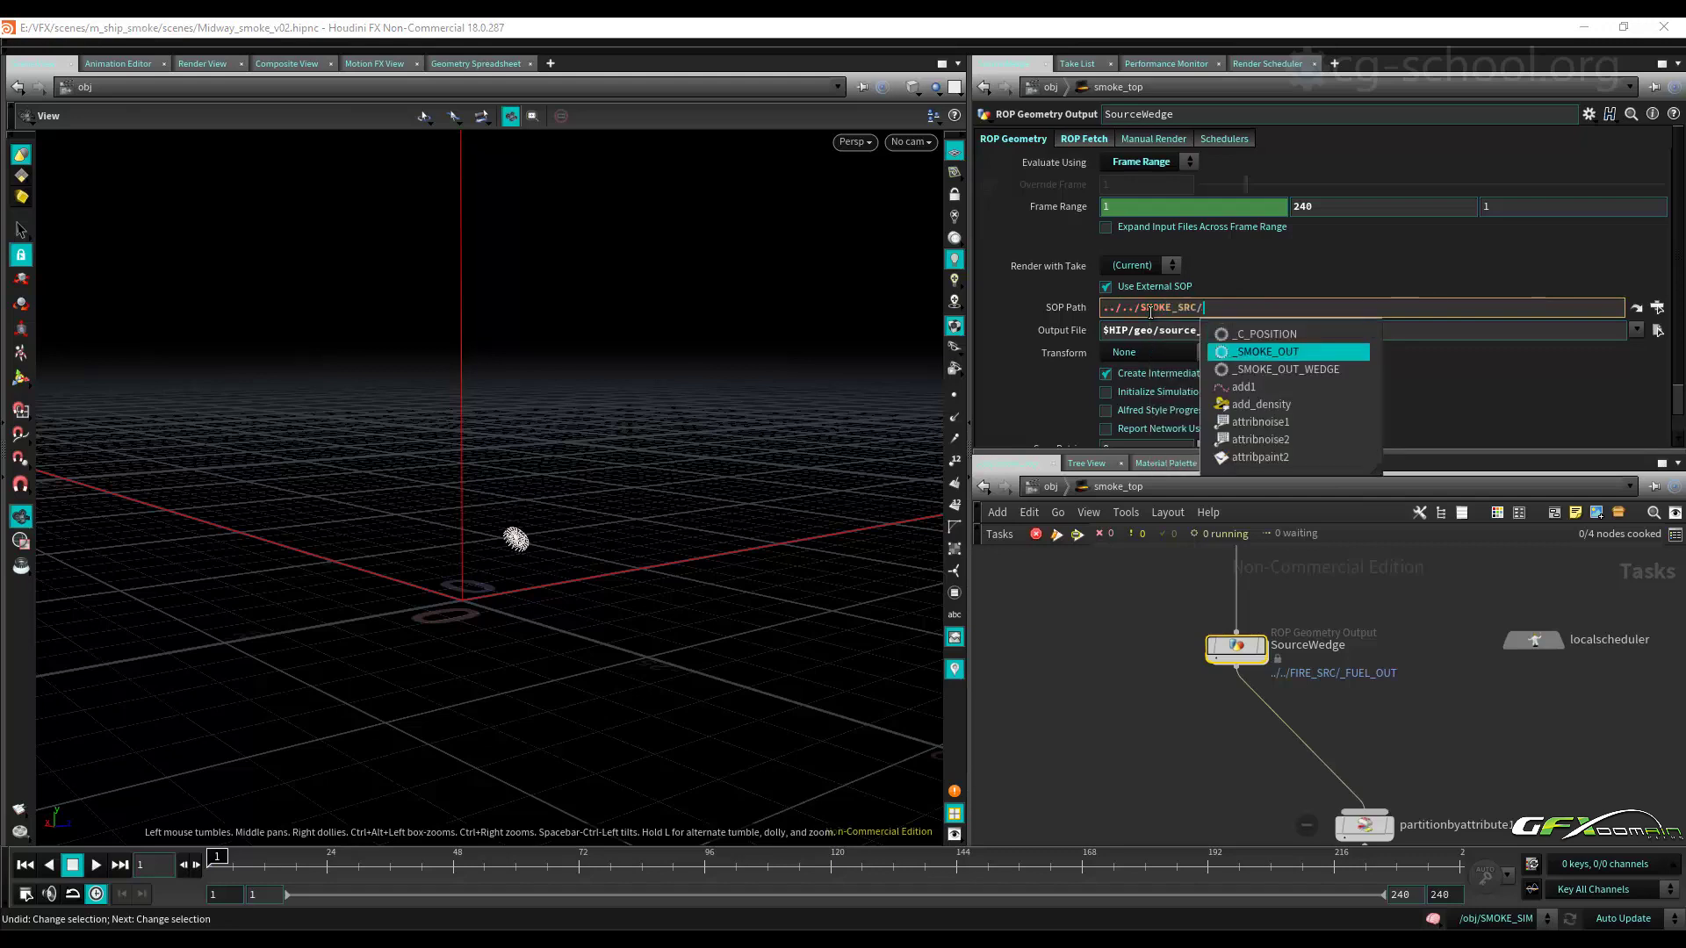
pyautogui.press('Return')
pyautogui.press('Return')
pyautogui.click(1195, 330)
pyautogui.press('BackSpace')
pyautogui.press('BackSpace')
pyautogui.press('BackSpace')
pyautogui.press('BackSpace')
pyautogui.press('BackSpace')
pyautogui.write('moke')
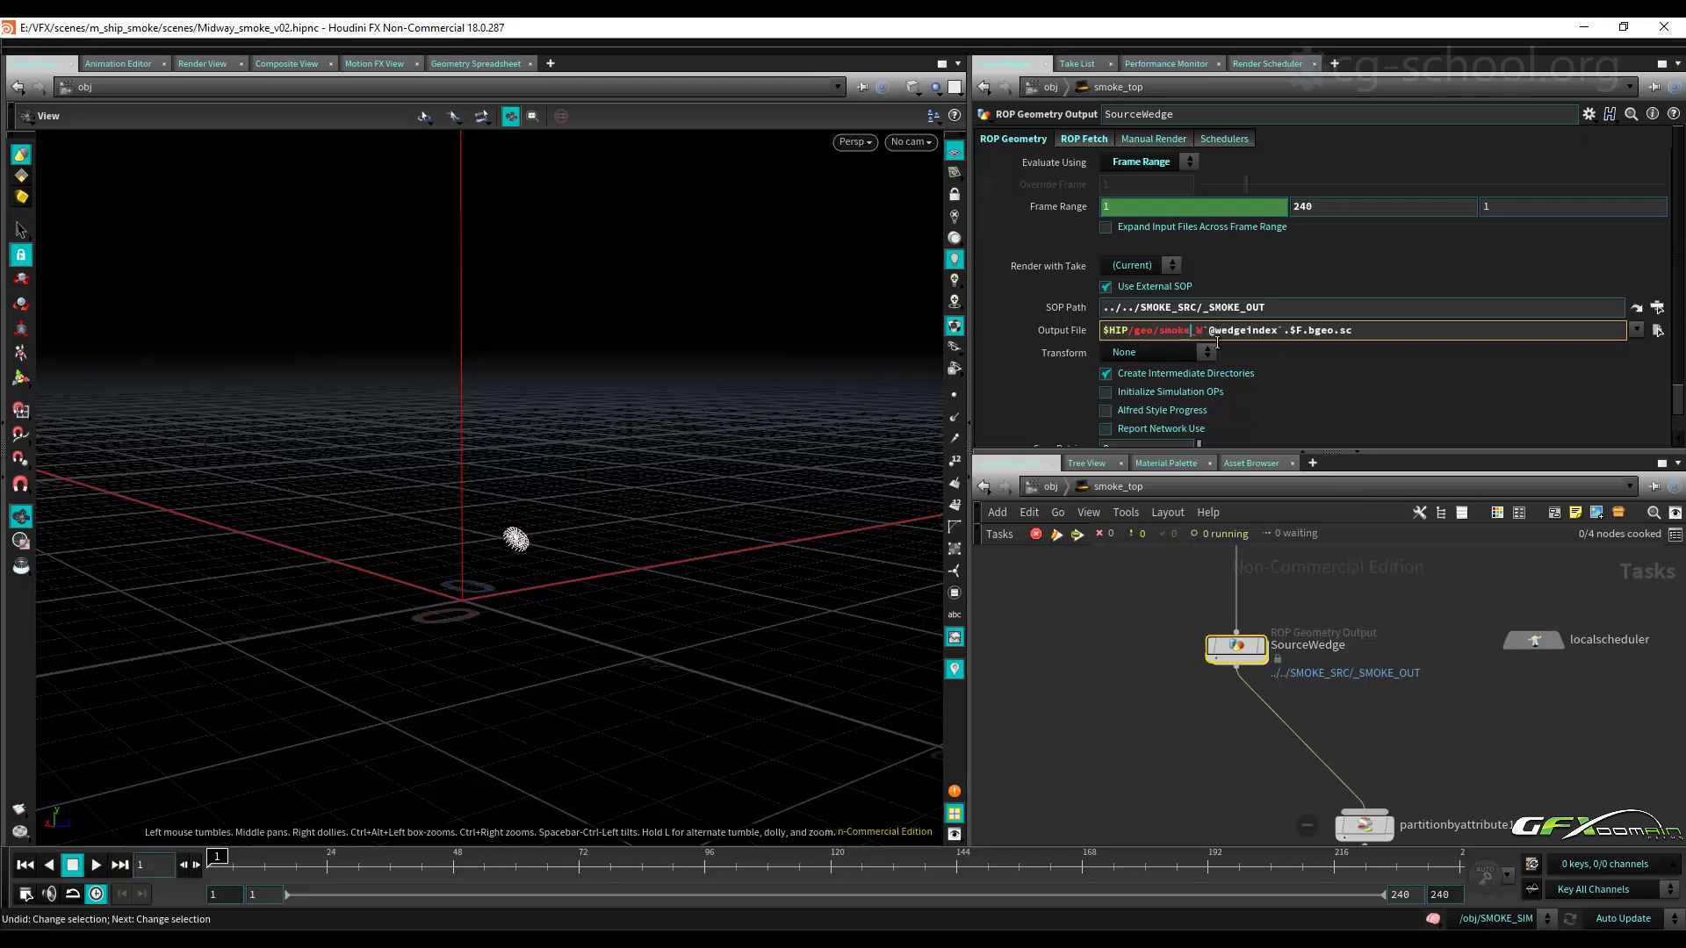
pyautogui.press('Return')
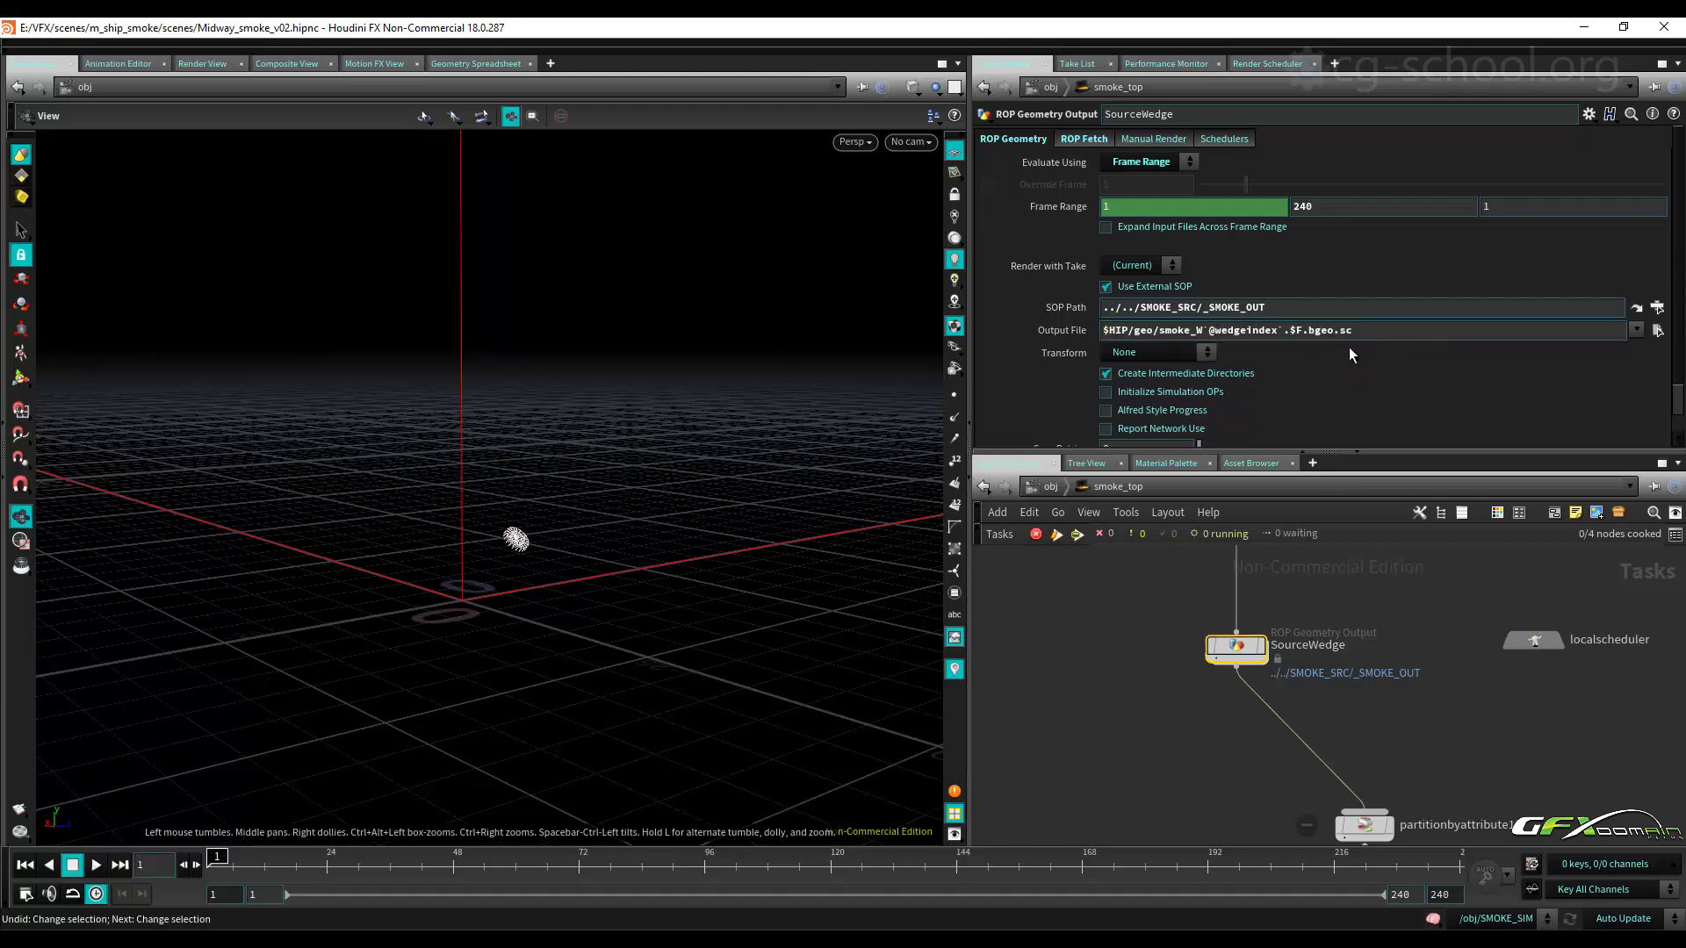
pyautogui.scroll(-1, 1403, 360)
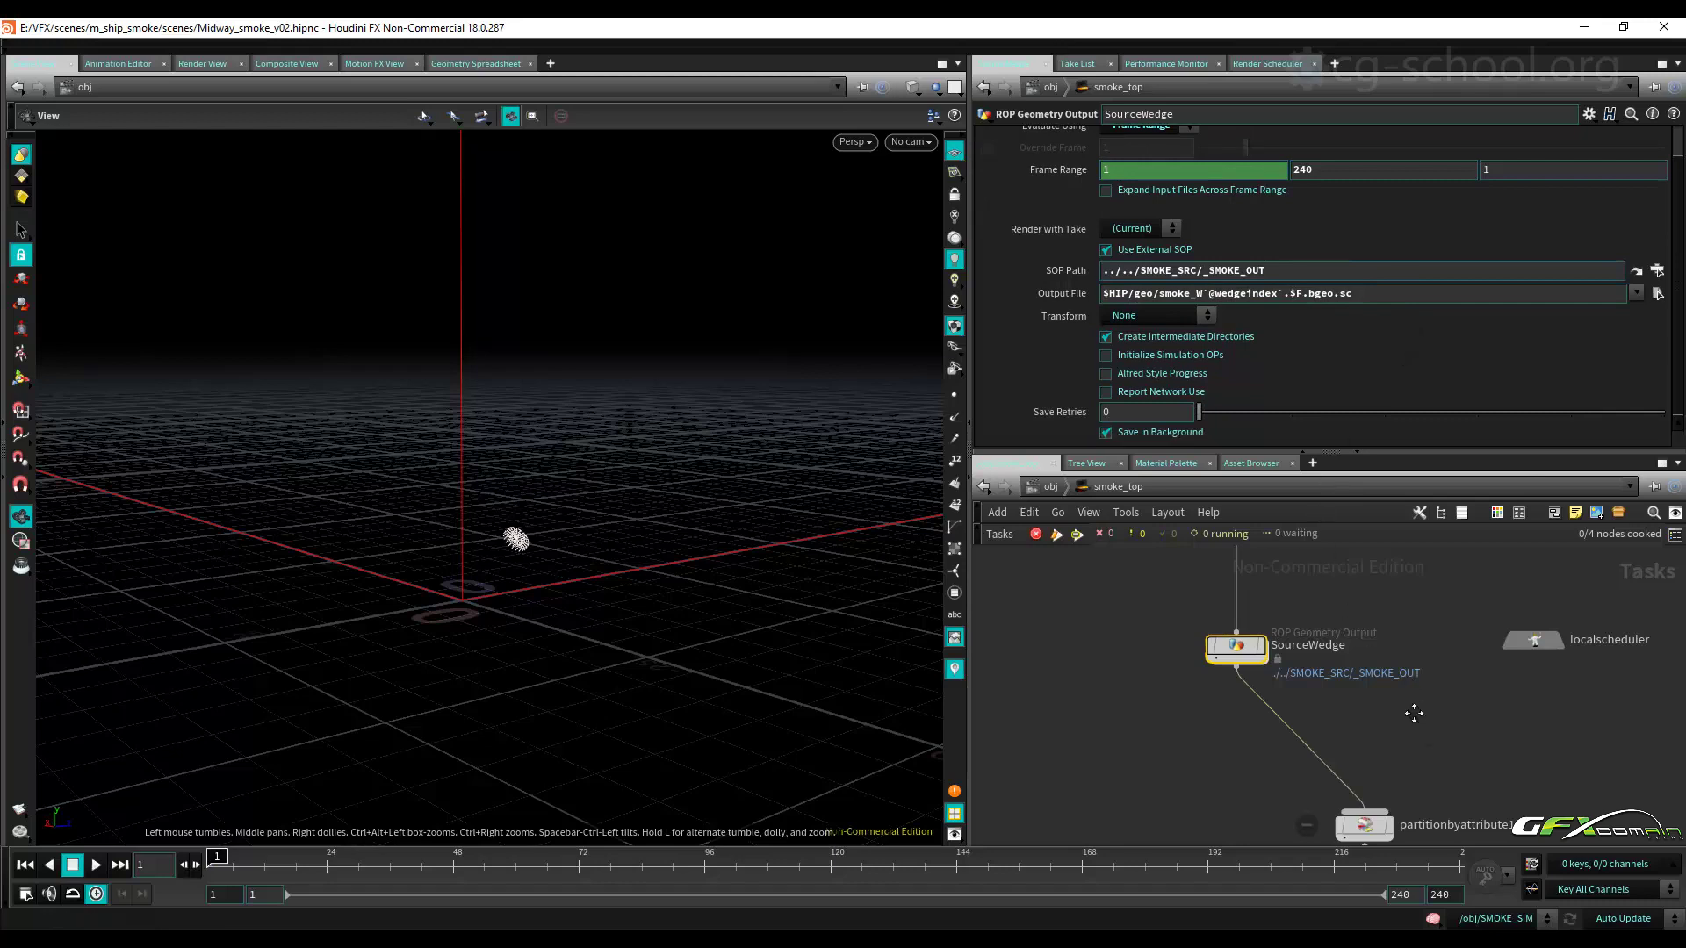
# Point PyroWedge's SOP Path in smoke_top to ../../SMOKE_CACHE/_PYRO_OUT.
pyautogui.moveTo(1317, 790); pyautogui.dragTo(1247, 553, button='middle')
pyautogui.moveTo(1186, 770); pyautogui.dragTo(1195, 672)
pyautogui.click(1195, 672)
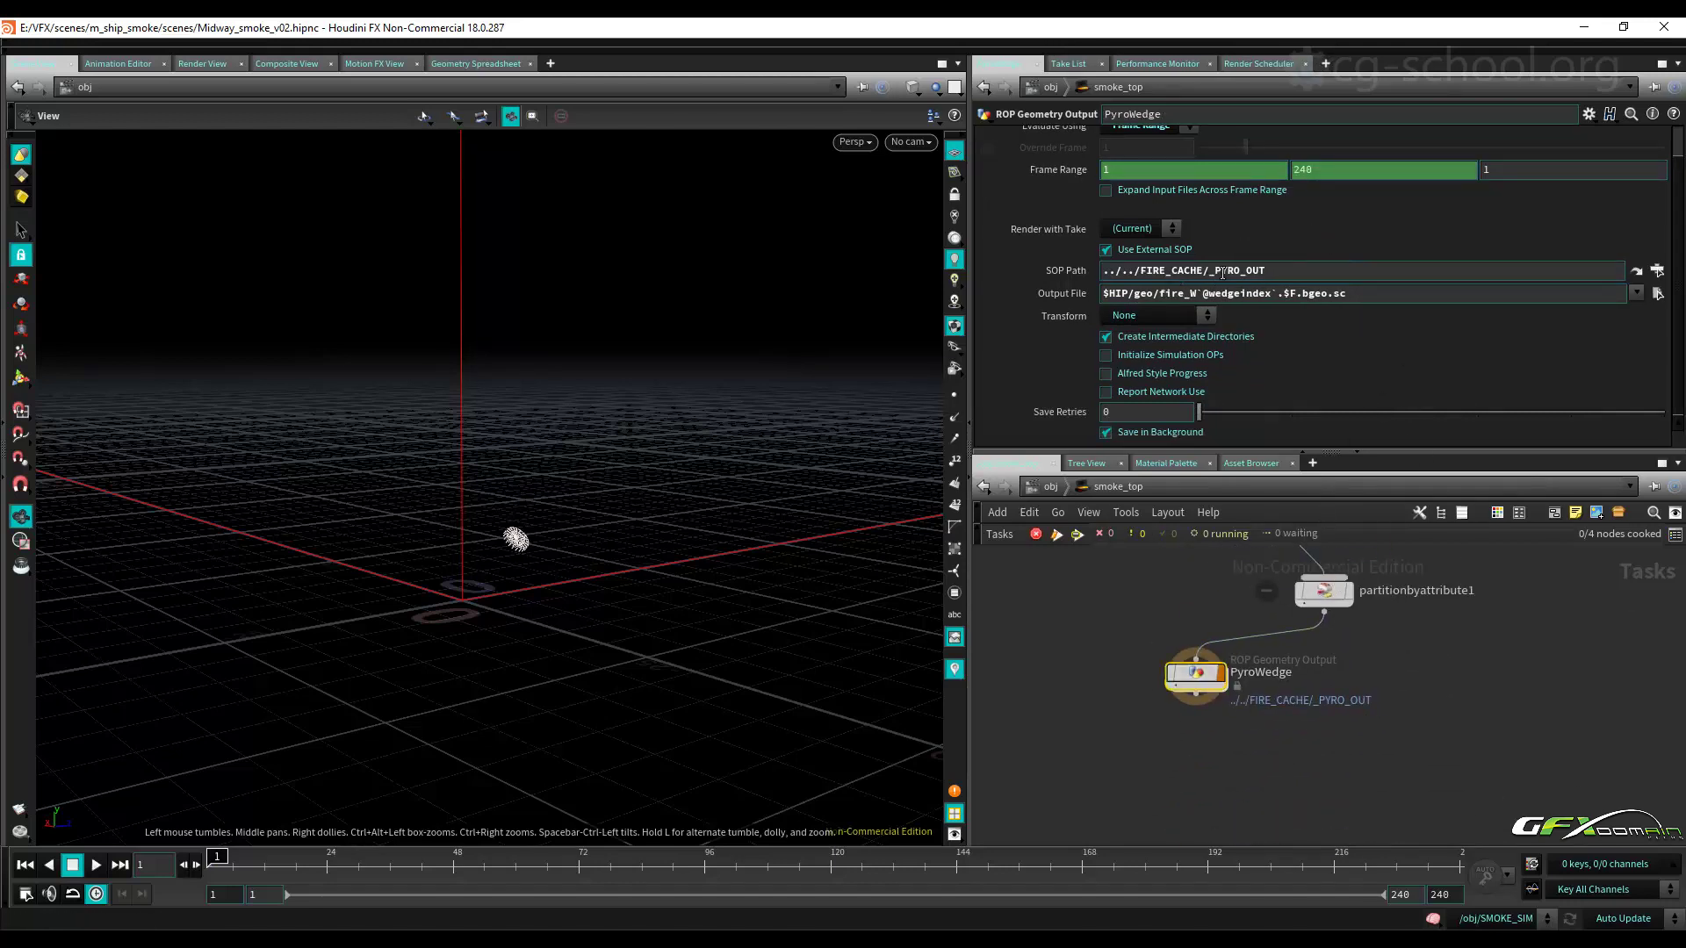
pyautogui.moveTo(1169, 270); pyautogui.dragTo(1143, 272)
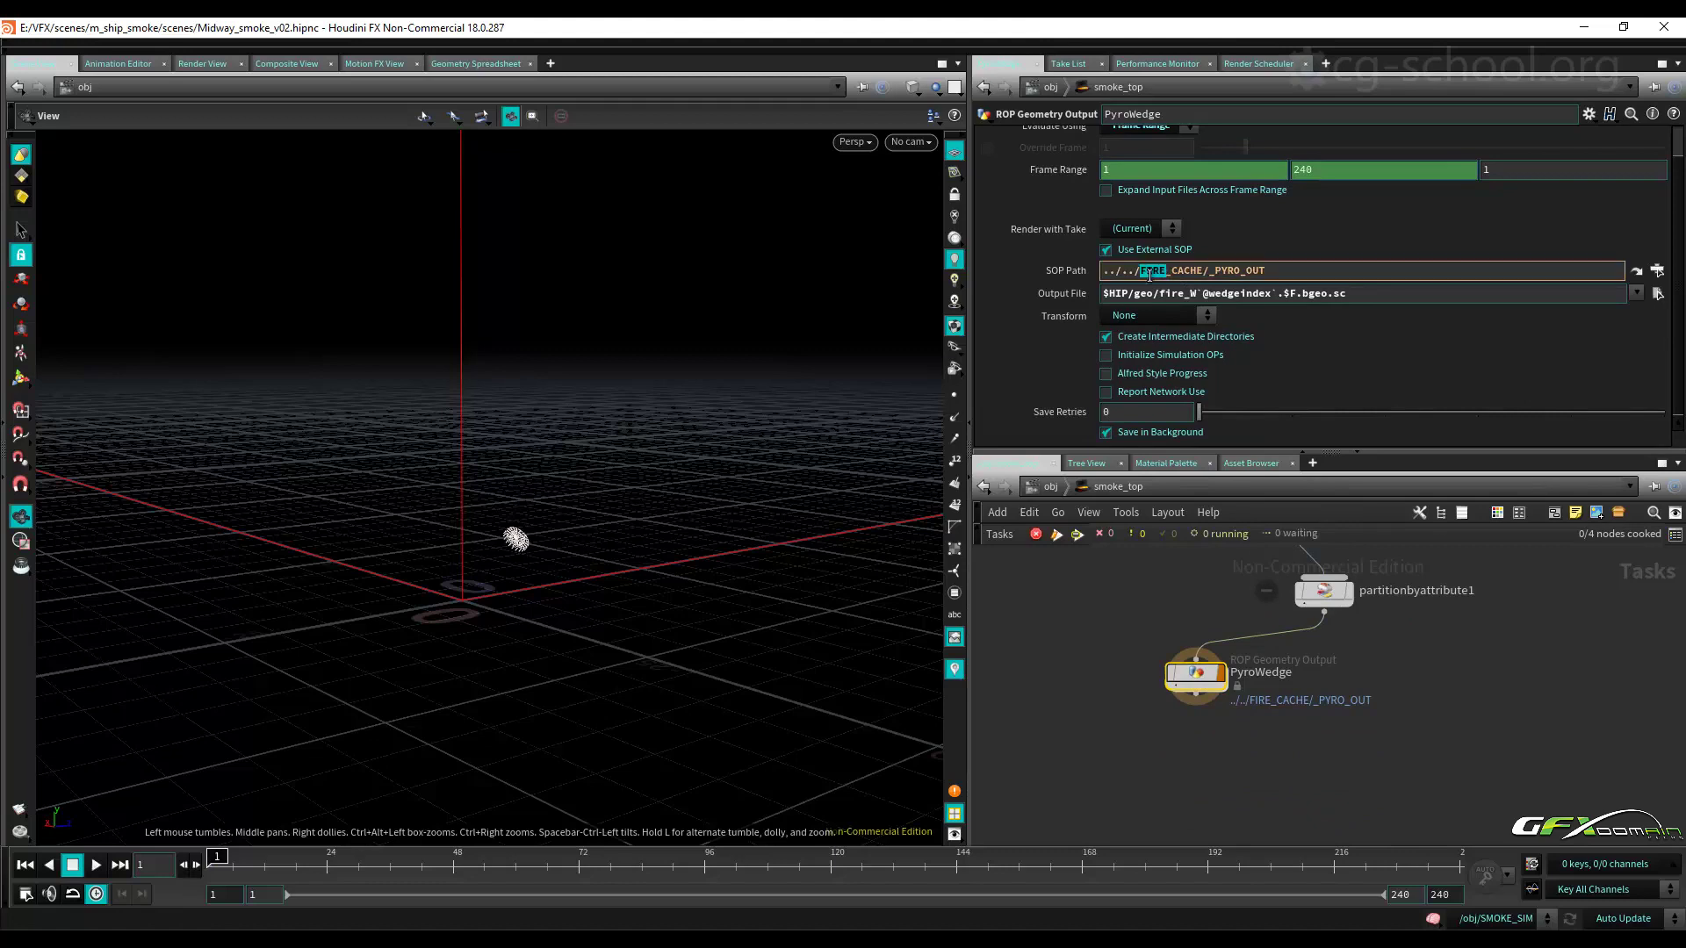
pyautogui.write('SMOKE')
pyautogui.press('Return')
pyautogui.press('Return')
# Look inside SMOKE_SRC at the source_in and _SMOKE_OUT_WEDGE nodes and return to object level.
pyautogui.click(1051, 487)
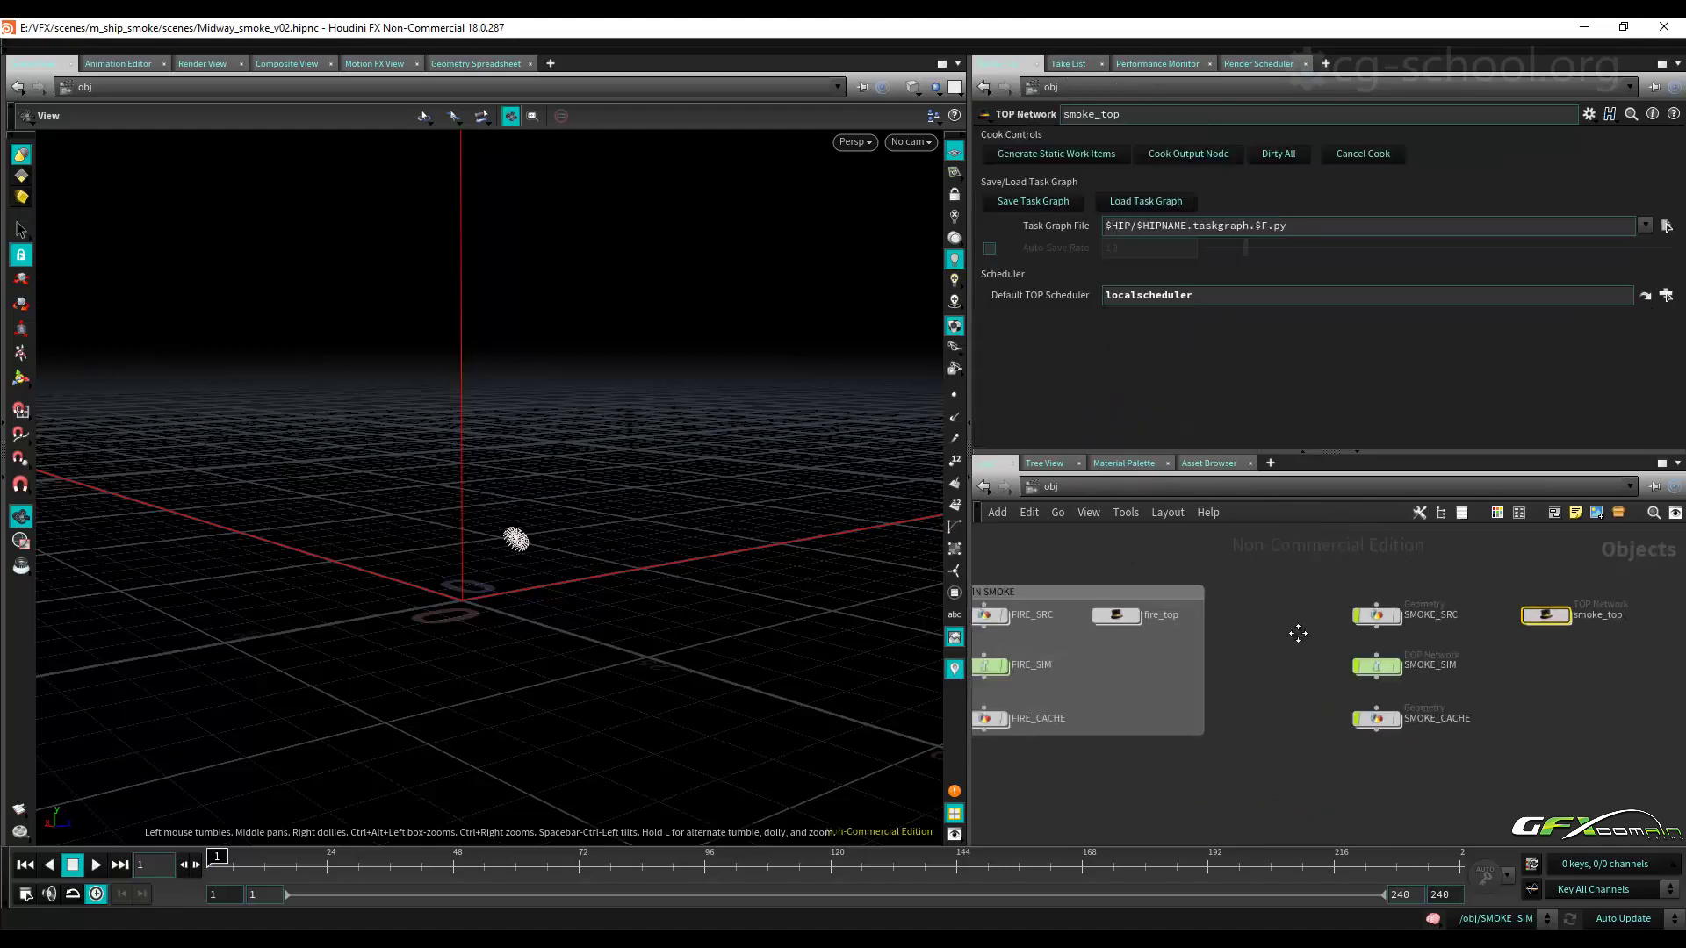
pyautogui.doubleClick(1391, 609)
pyautogui.moveTo(1415, 555); pyautogui.dragTo(1407, 527, button='middle')
pyautogui.moveTo(1422, 588); pyautogui.dragTo(1418, 527, button='middle')
pyautogui.moveTo(1426, 722); pyautogui.dragTo(1404, 632, button='middle')
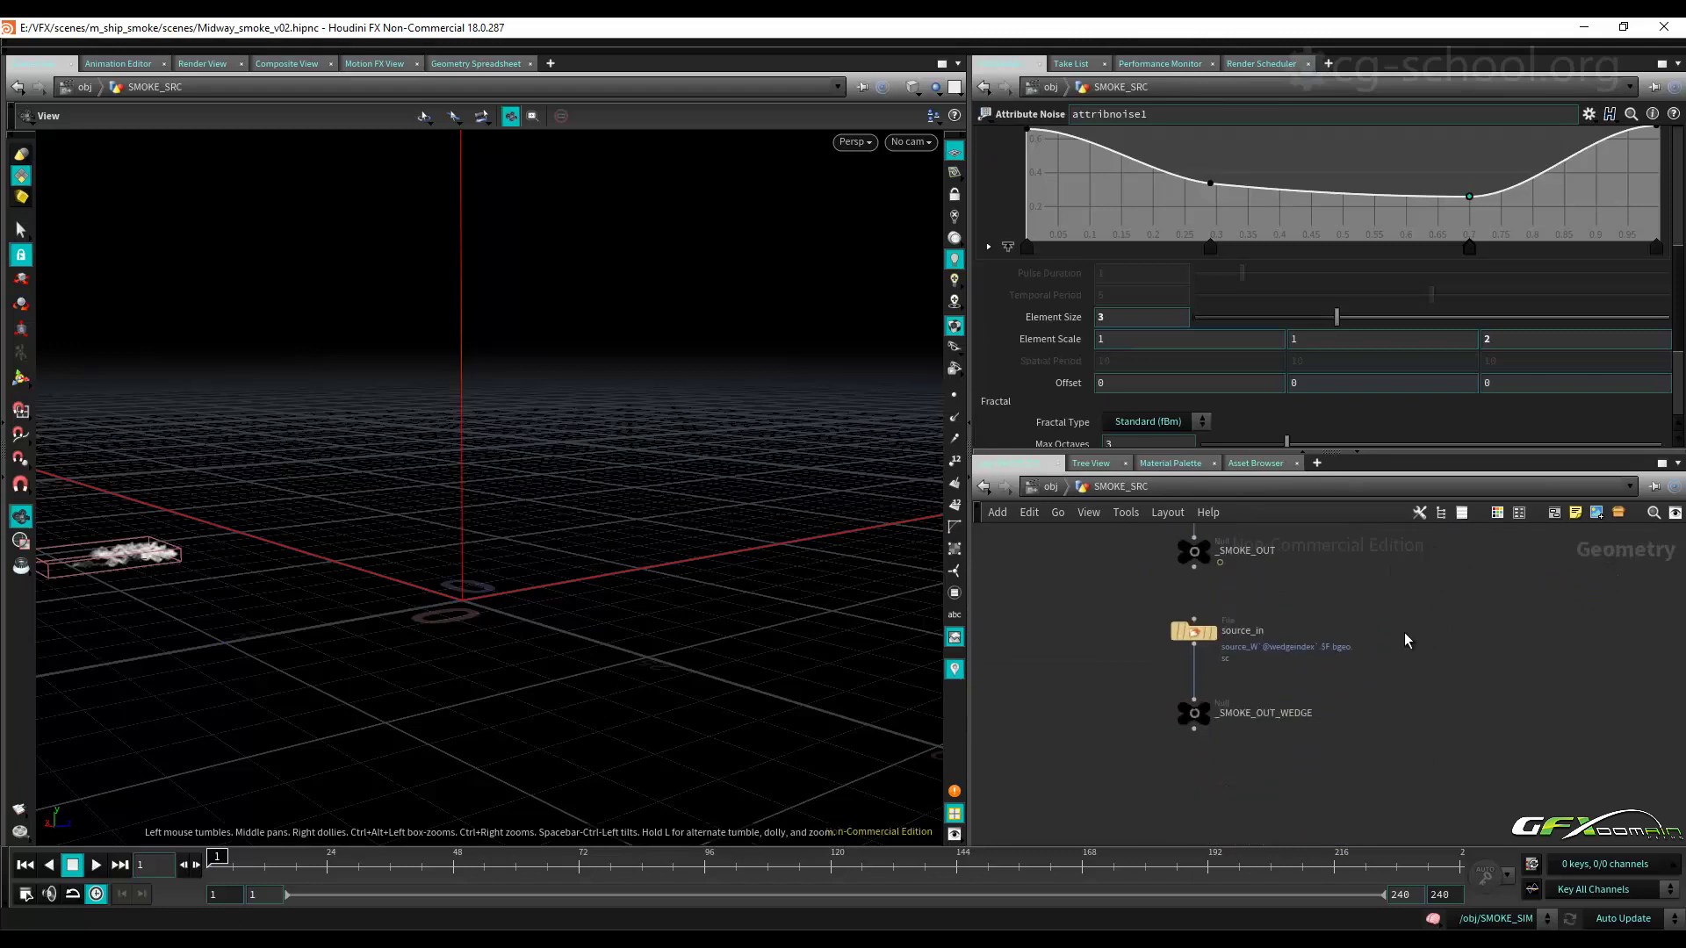
pyautogui.doubleClick(1274, 715)
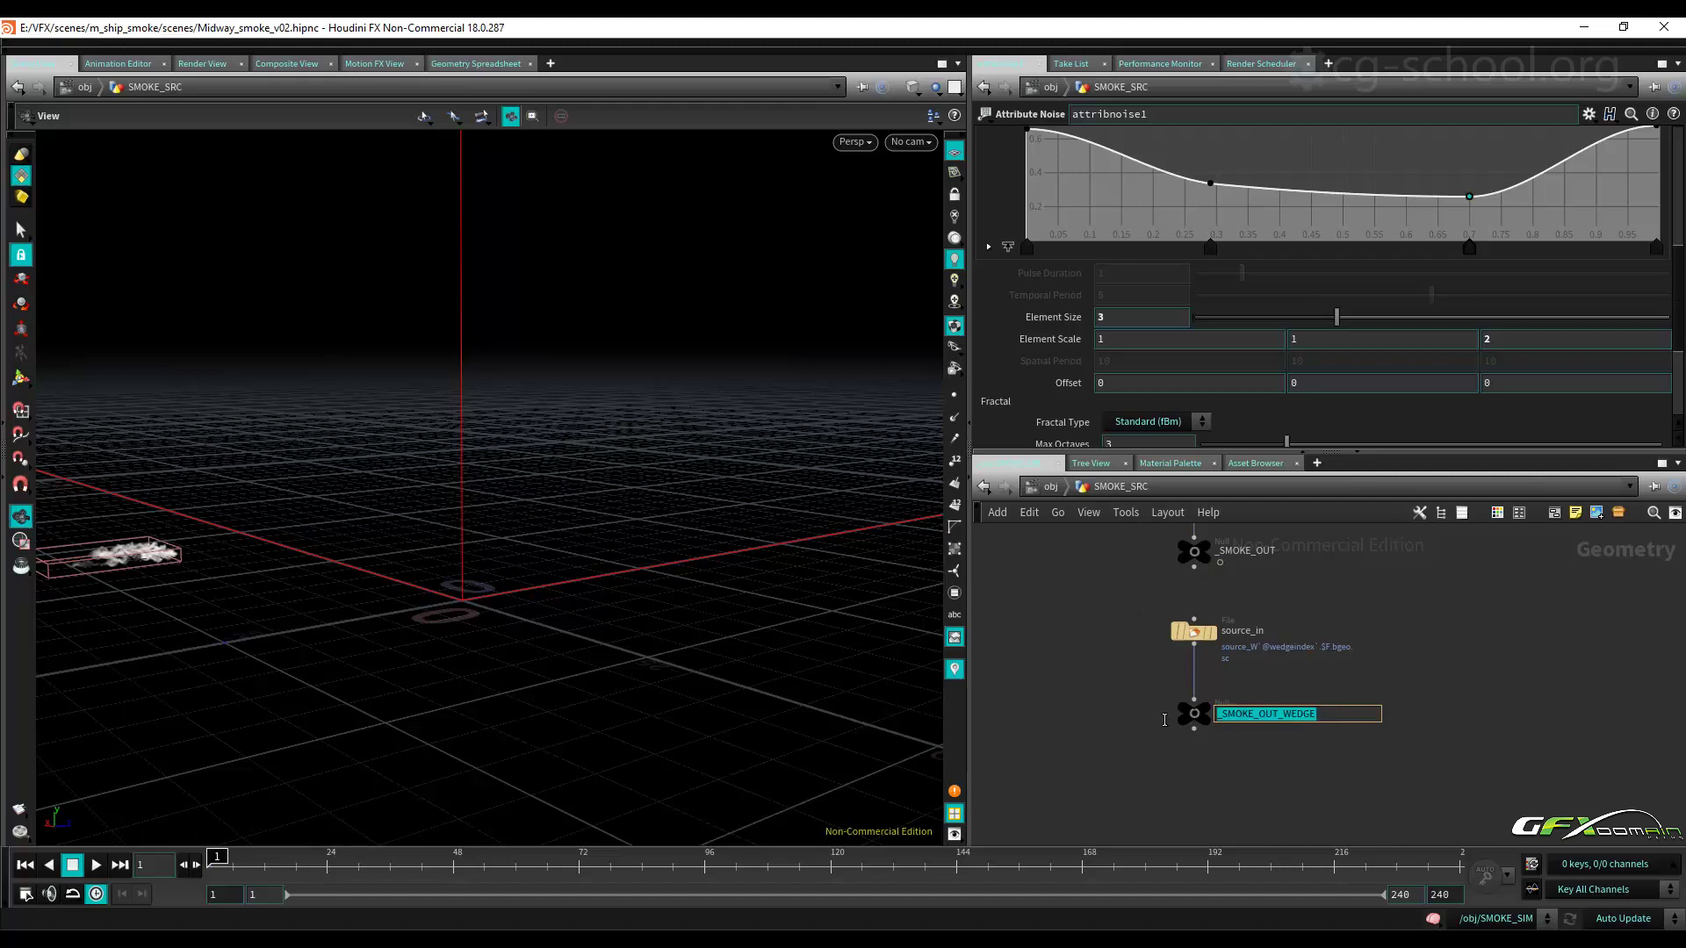
pyautogui.click(1272, 757)
pyautogui.click(1051, 488)
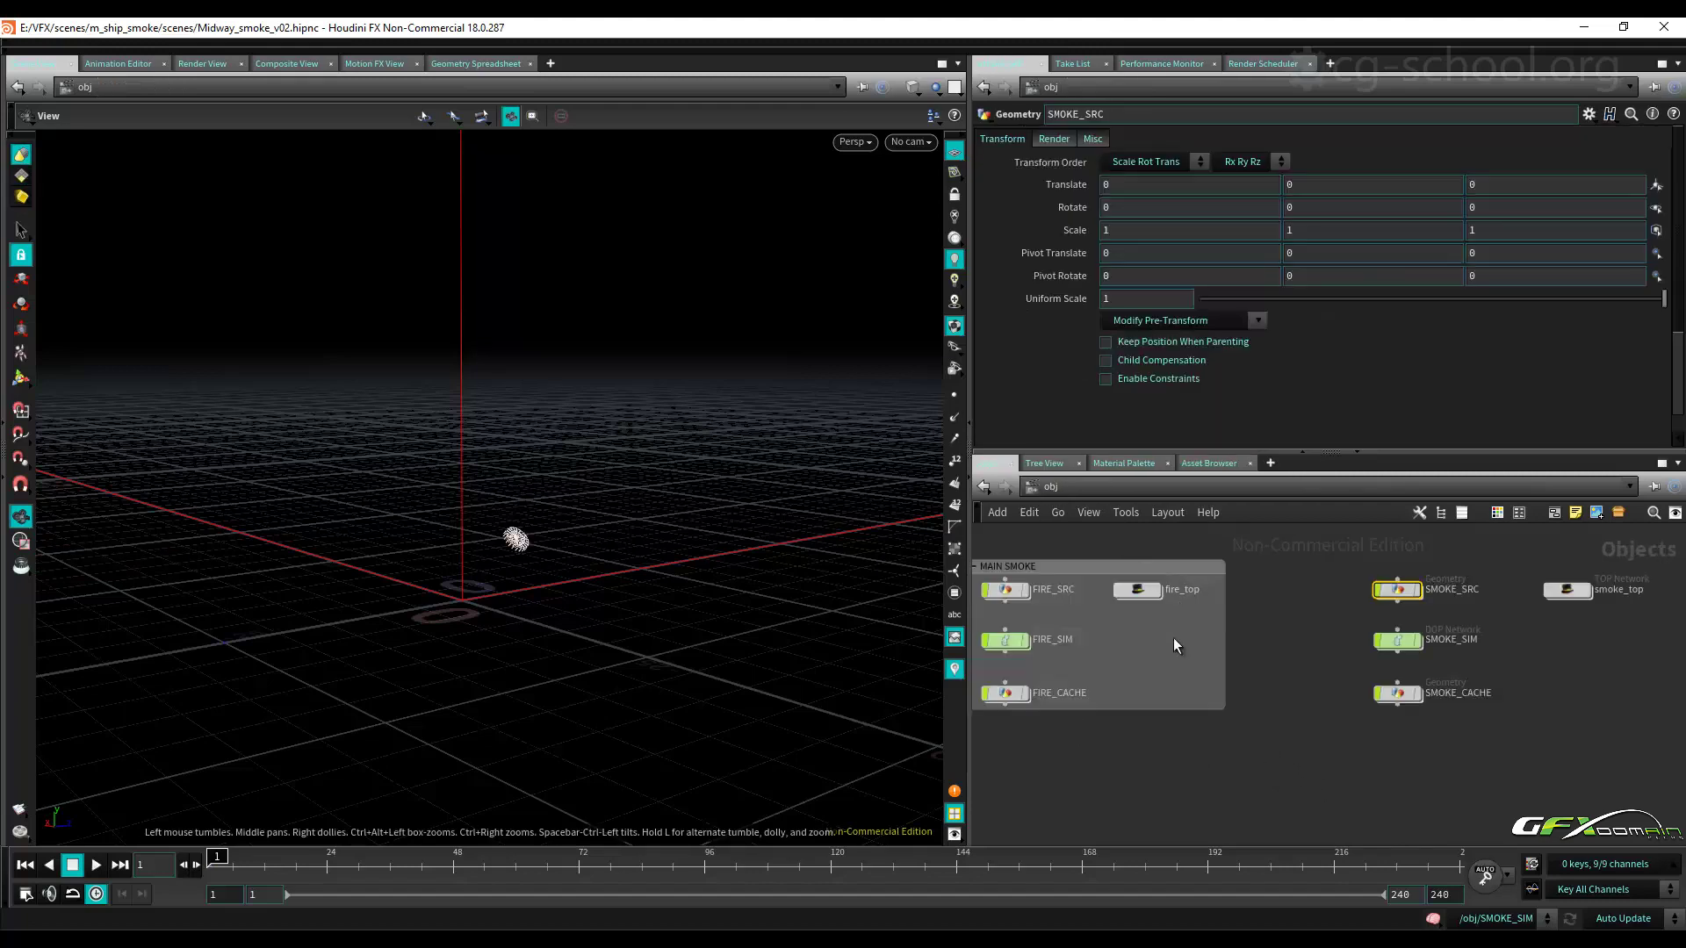
# Set the SOP Path of flame_src inside FIRE_SIM to ../../FIRE_SRC/_FUEL_OUT_WEDGE.
pyautogui.moveTo(1326, 681); pyautogui.dragTo(1426, 656, button='middle')
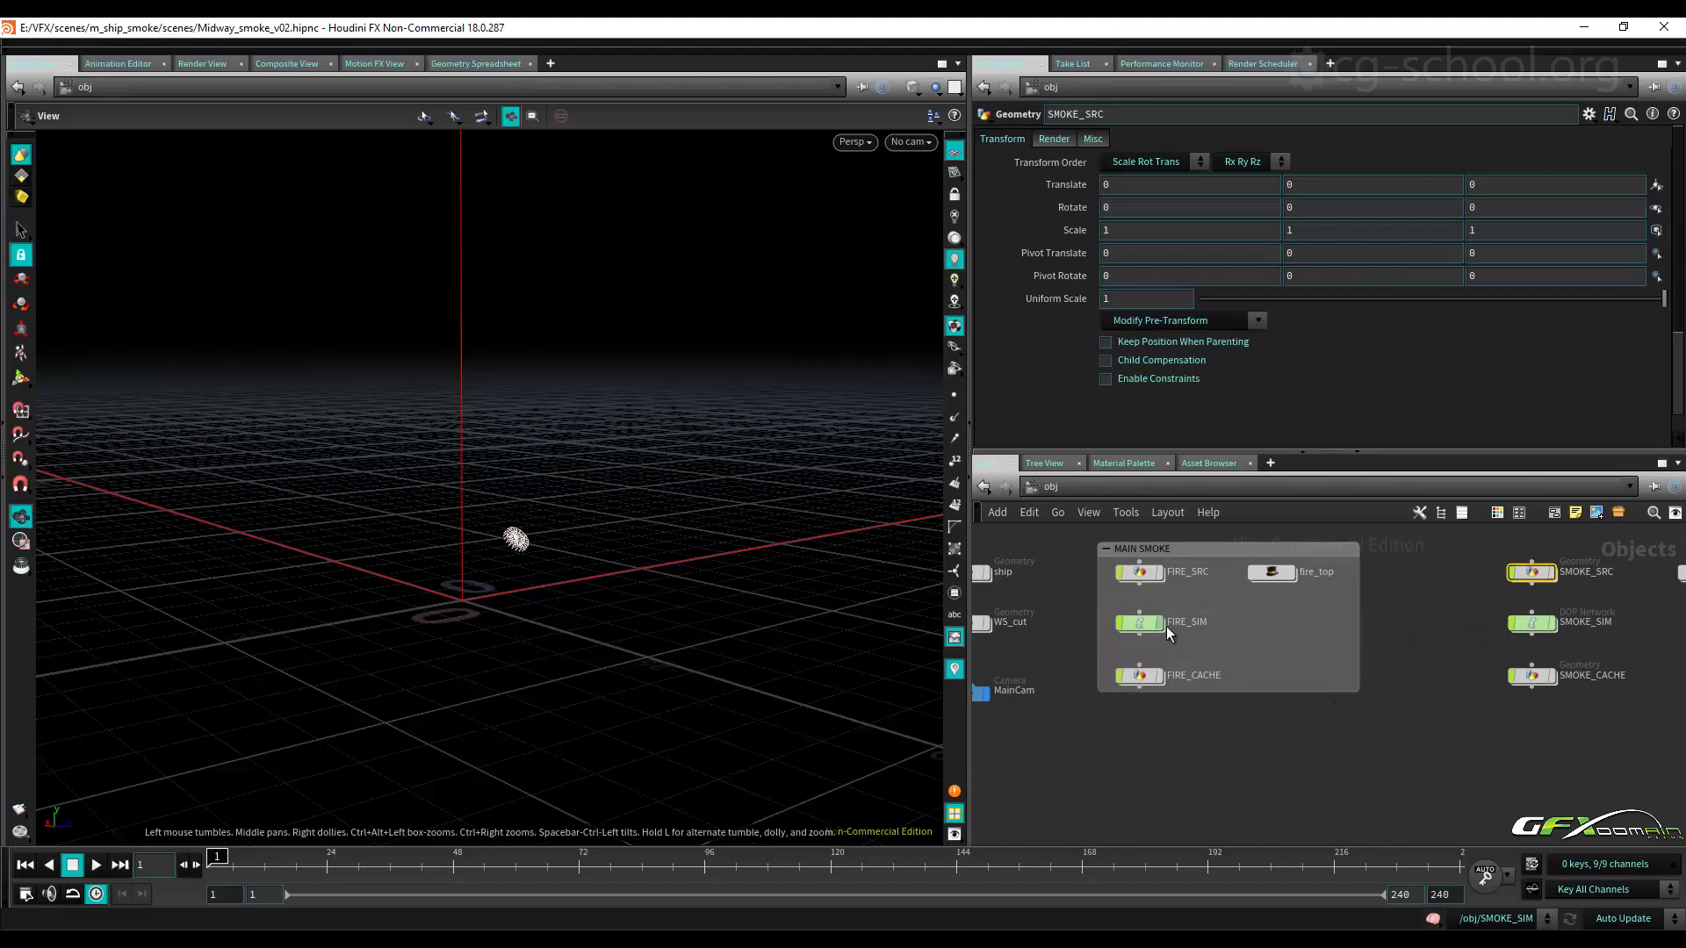
pyautogui.doubleClick(1149, 623)
pyautogui.scroll(3, 1284, 692)
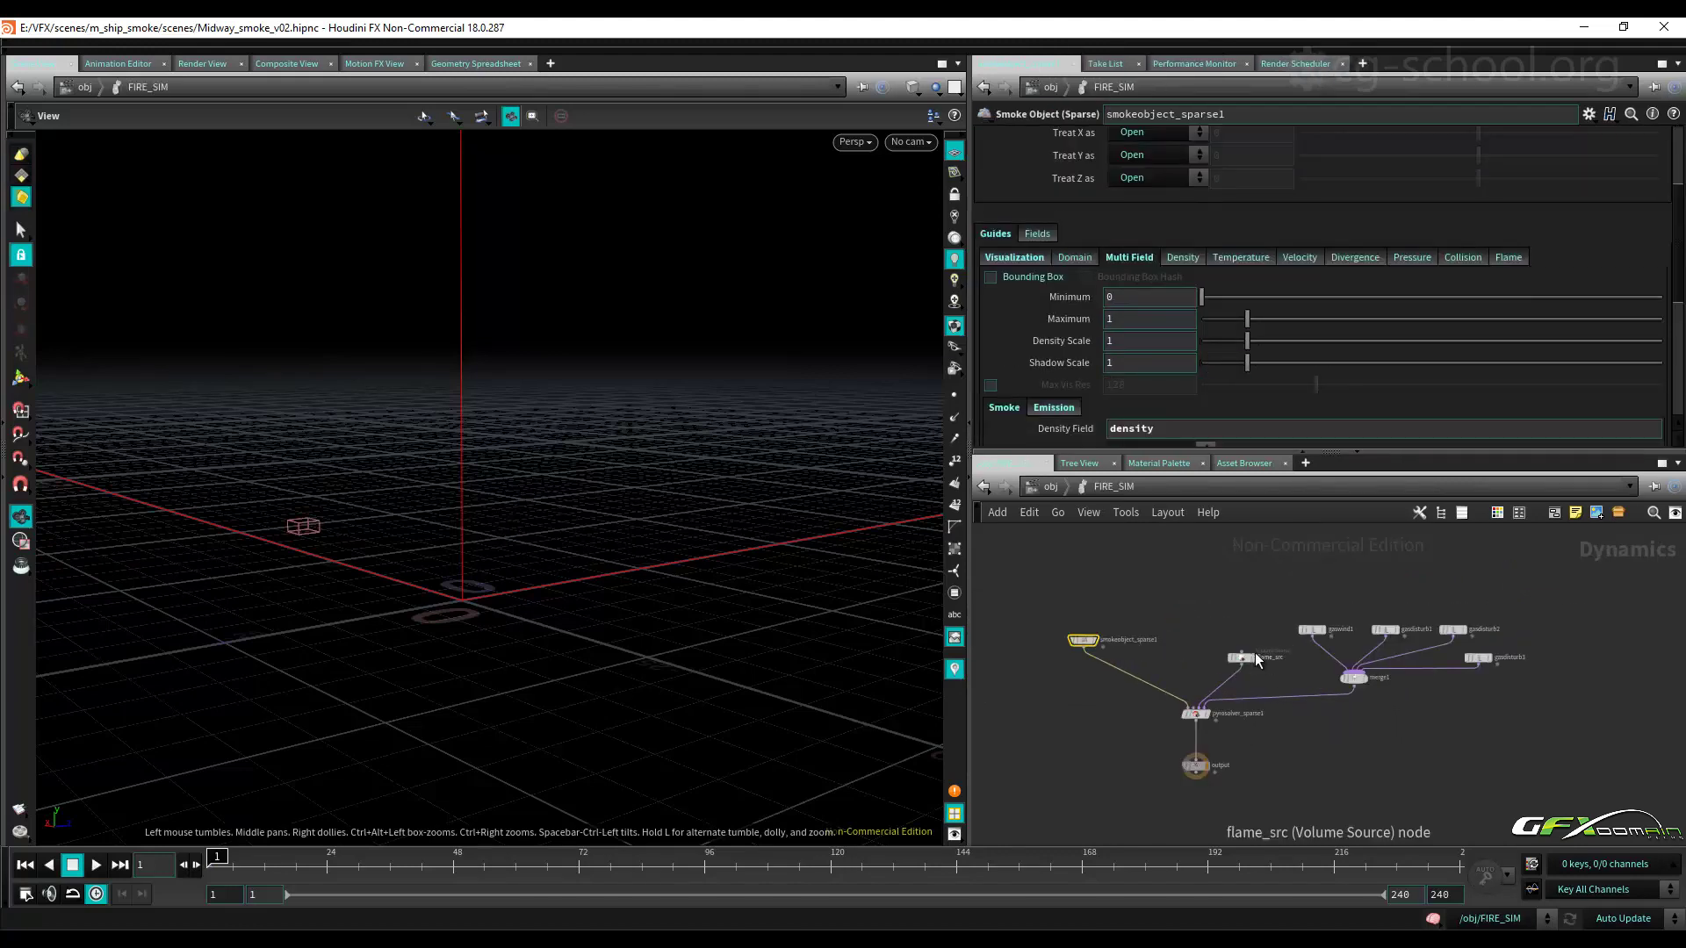
pyautogui.click(1242, 657)
pyautogui.scroll(10, 1491, 348)
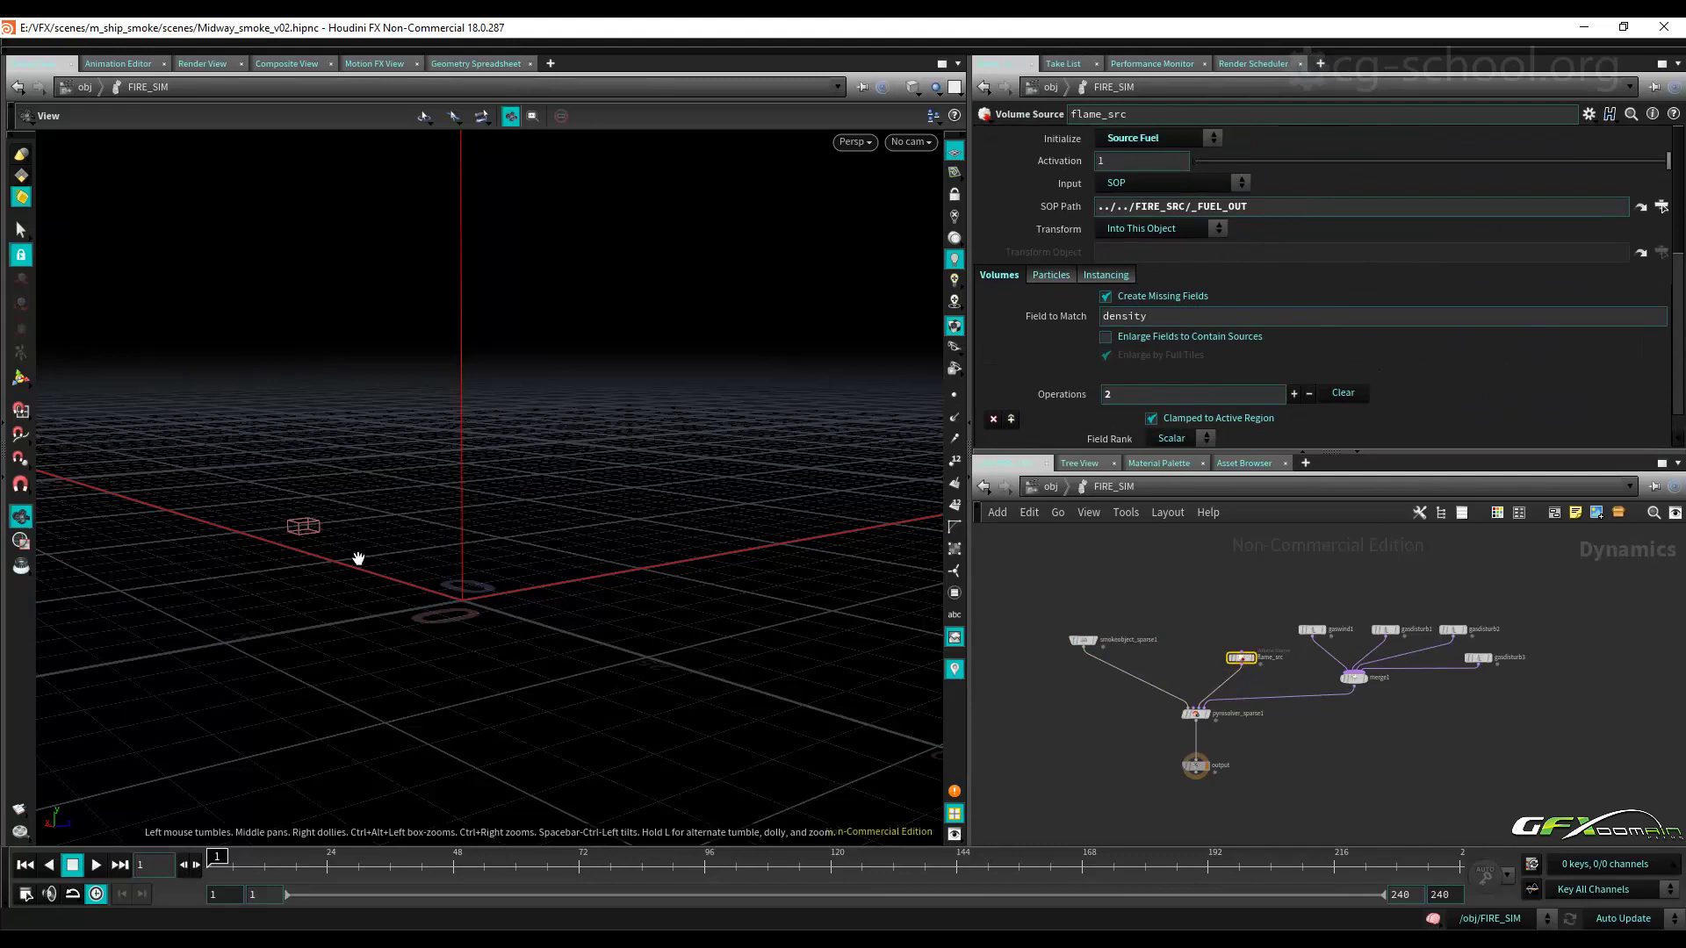
pyautogui.click(1275, 209)
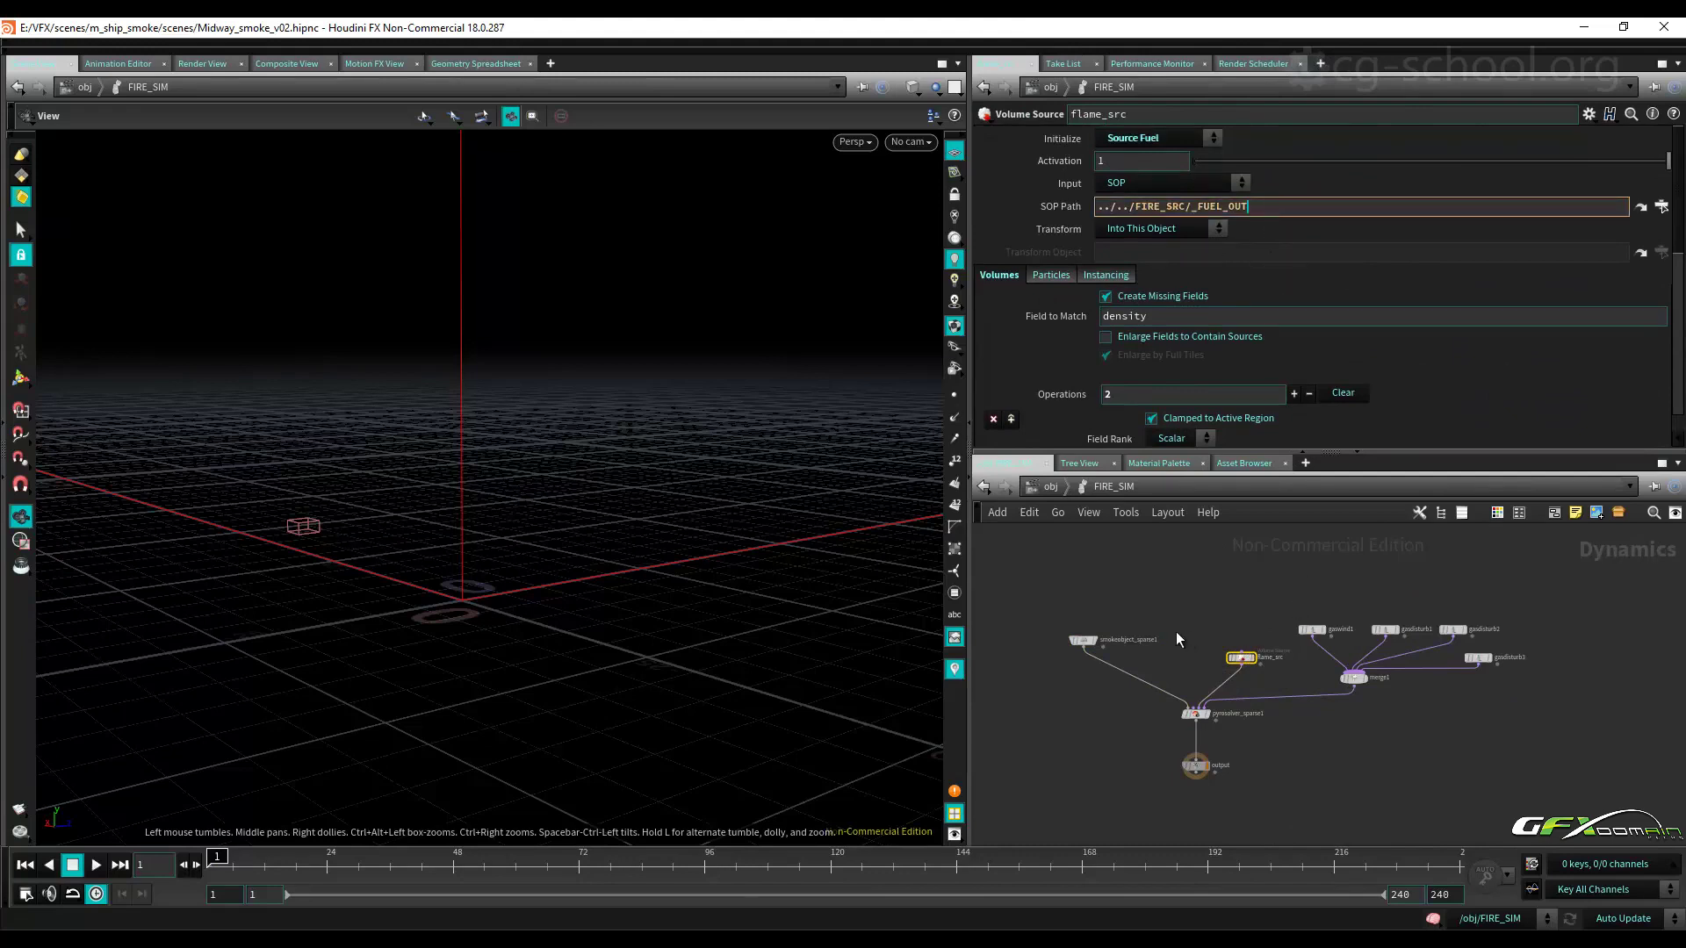
pyautogui.moveTo(1089, 569); pyautogui.dragTo(1235, 583, button='middle')
pyautogui.click(1292, 207)
pyautogui.write('_W')
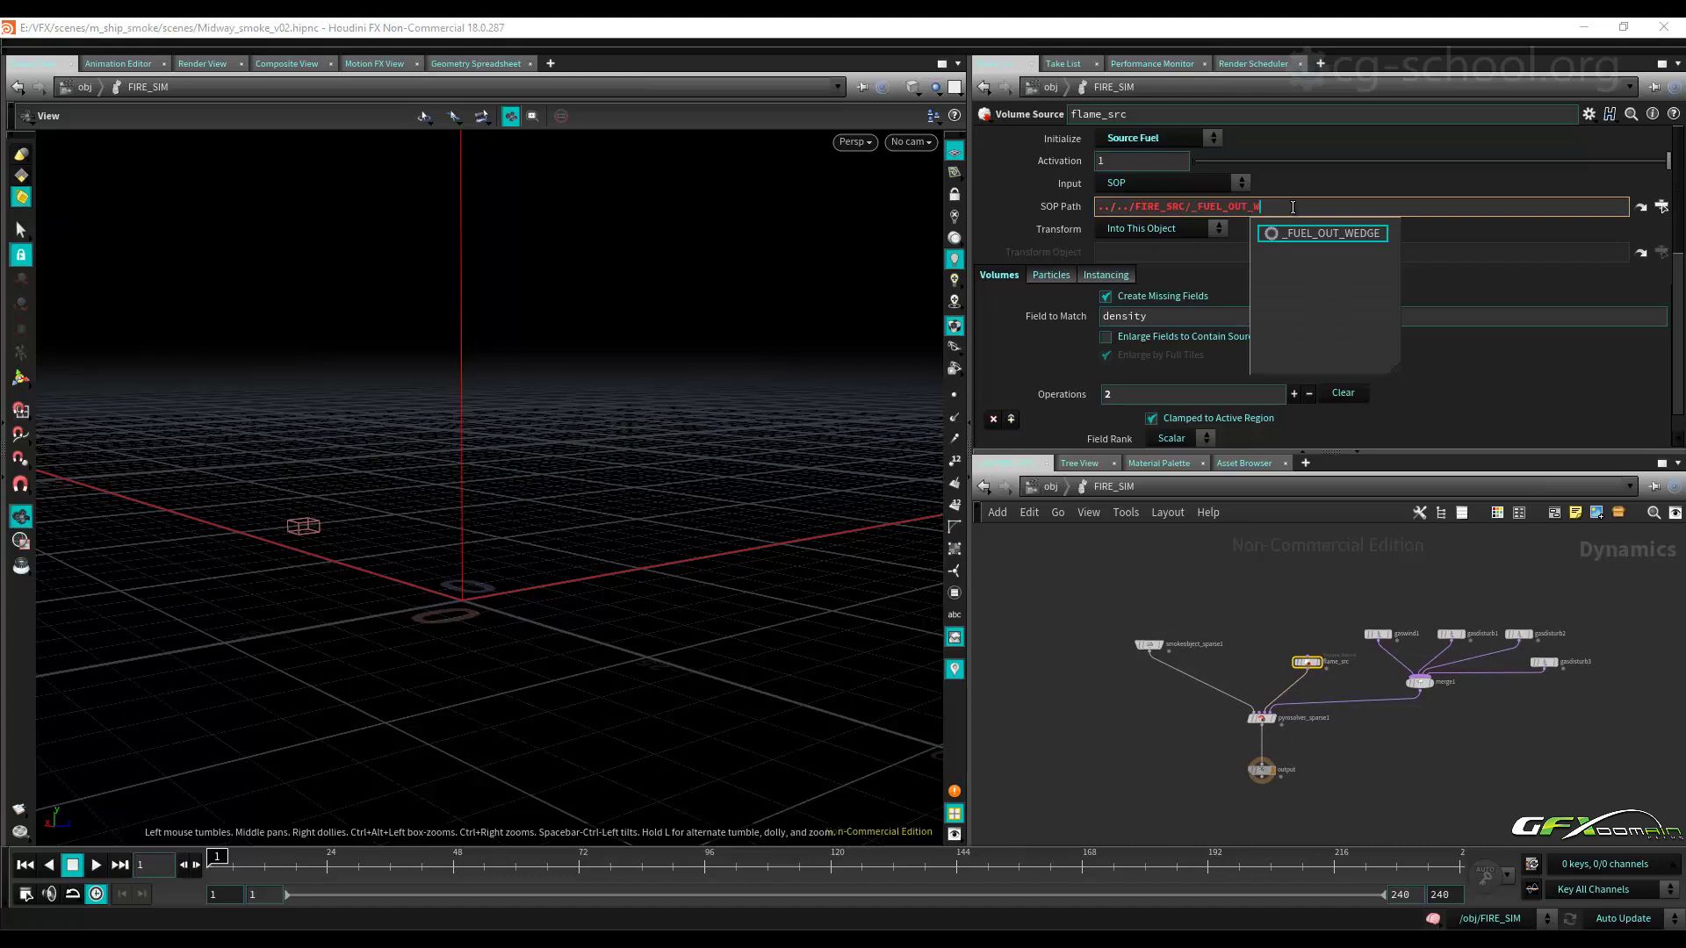
pyautogui.press('Down')
pyautogui.press('Return')
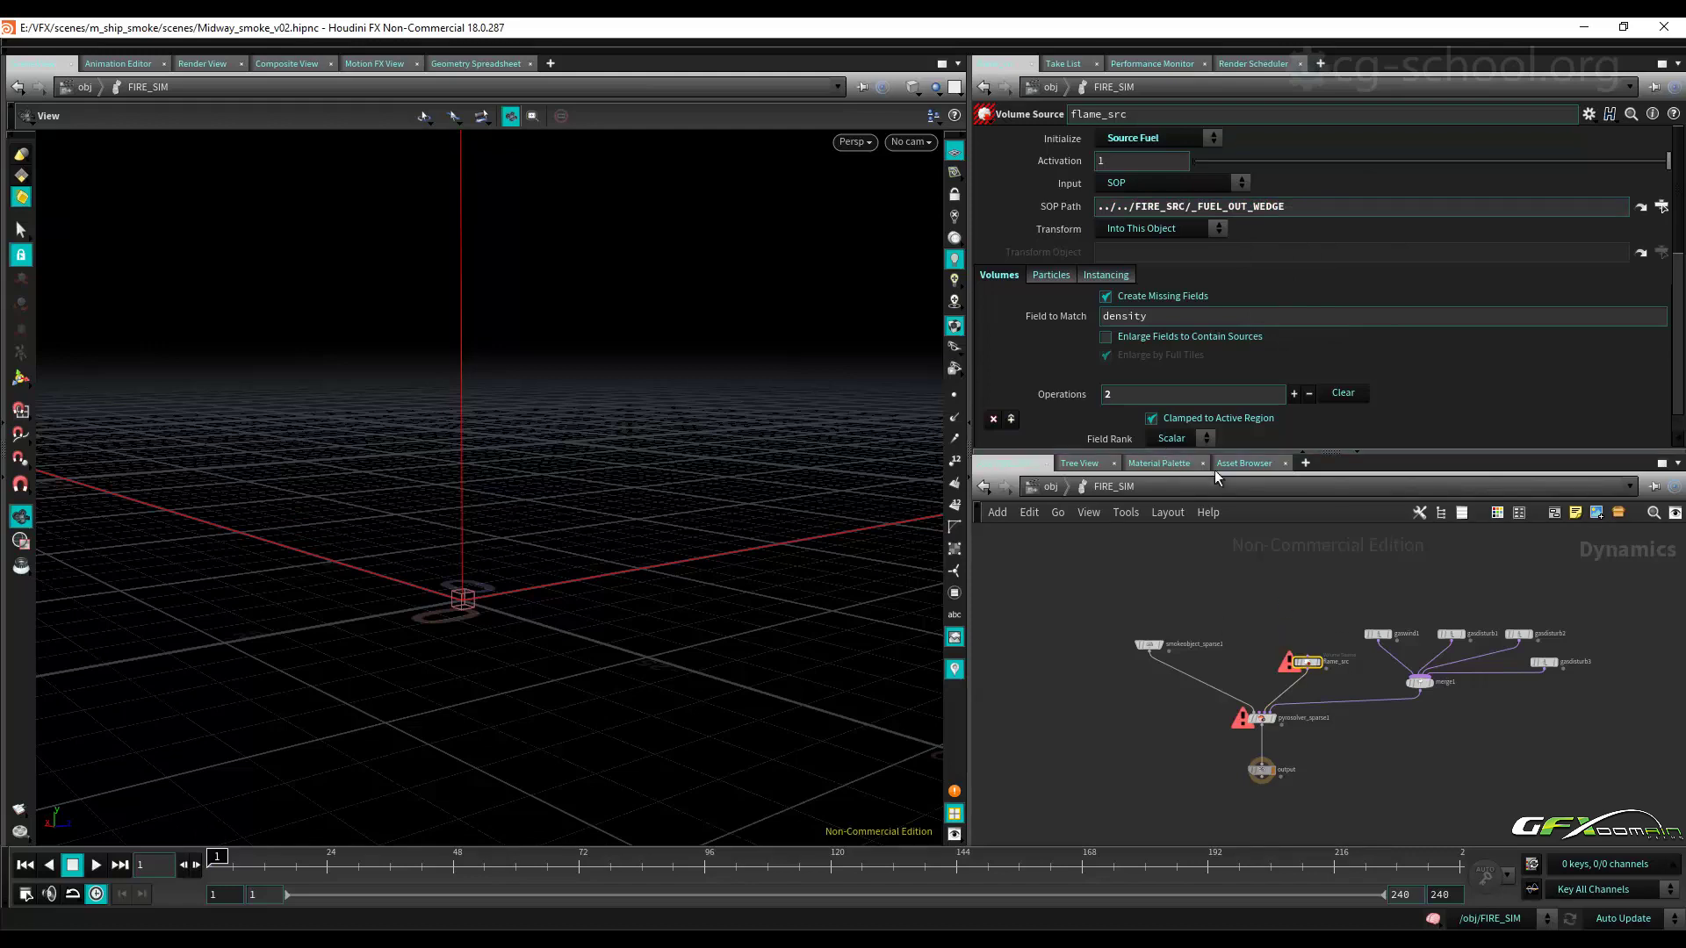
# Set the SOP Path of smoke_src inside SMOKE_SIM to ../../SMOKE_SRC/_SMOKE_OUT_WEDGE.
pyautogui.click(1056, 486)
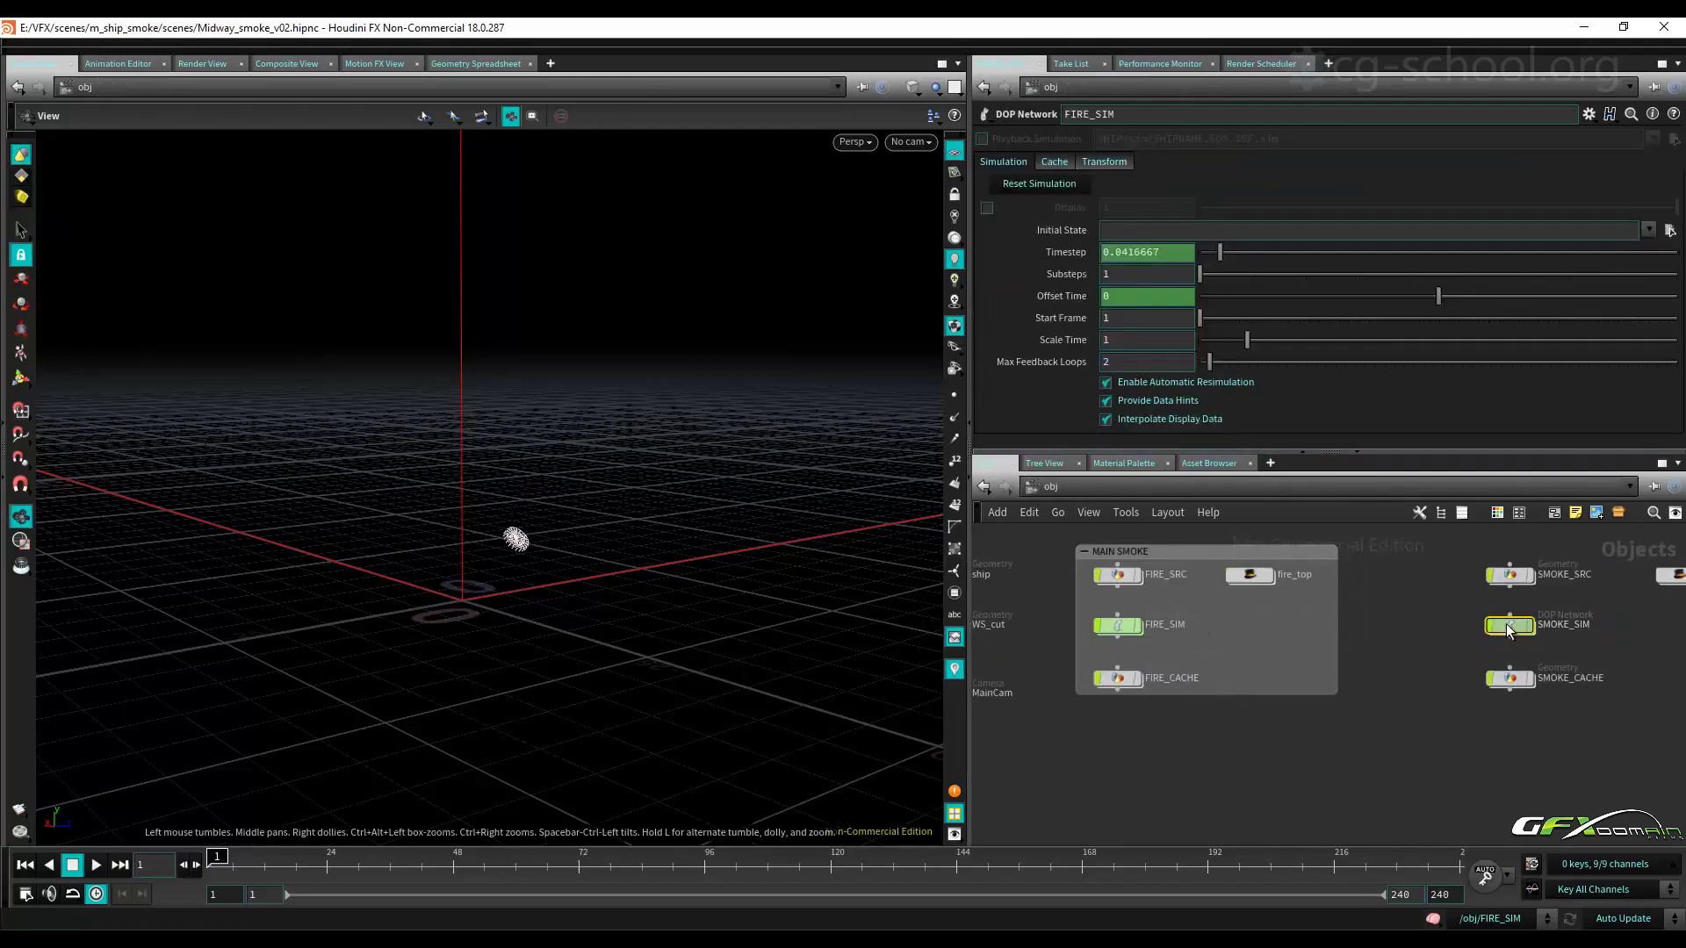
pyautogui.doubleClick(1484, 680)
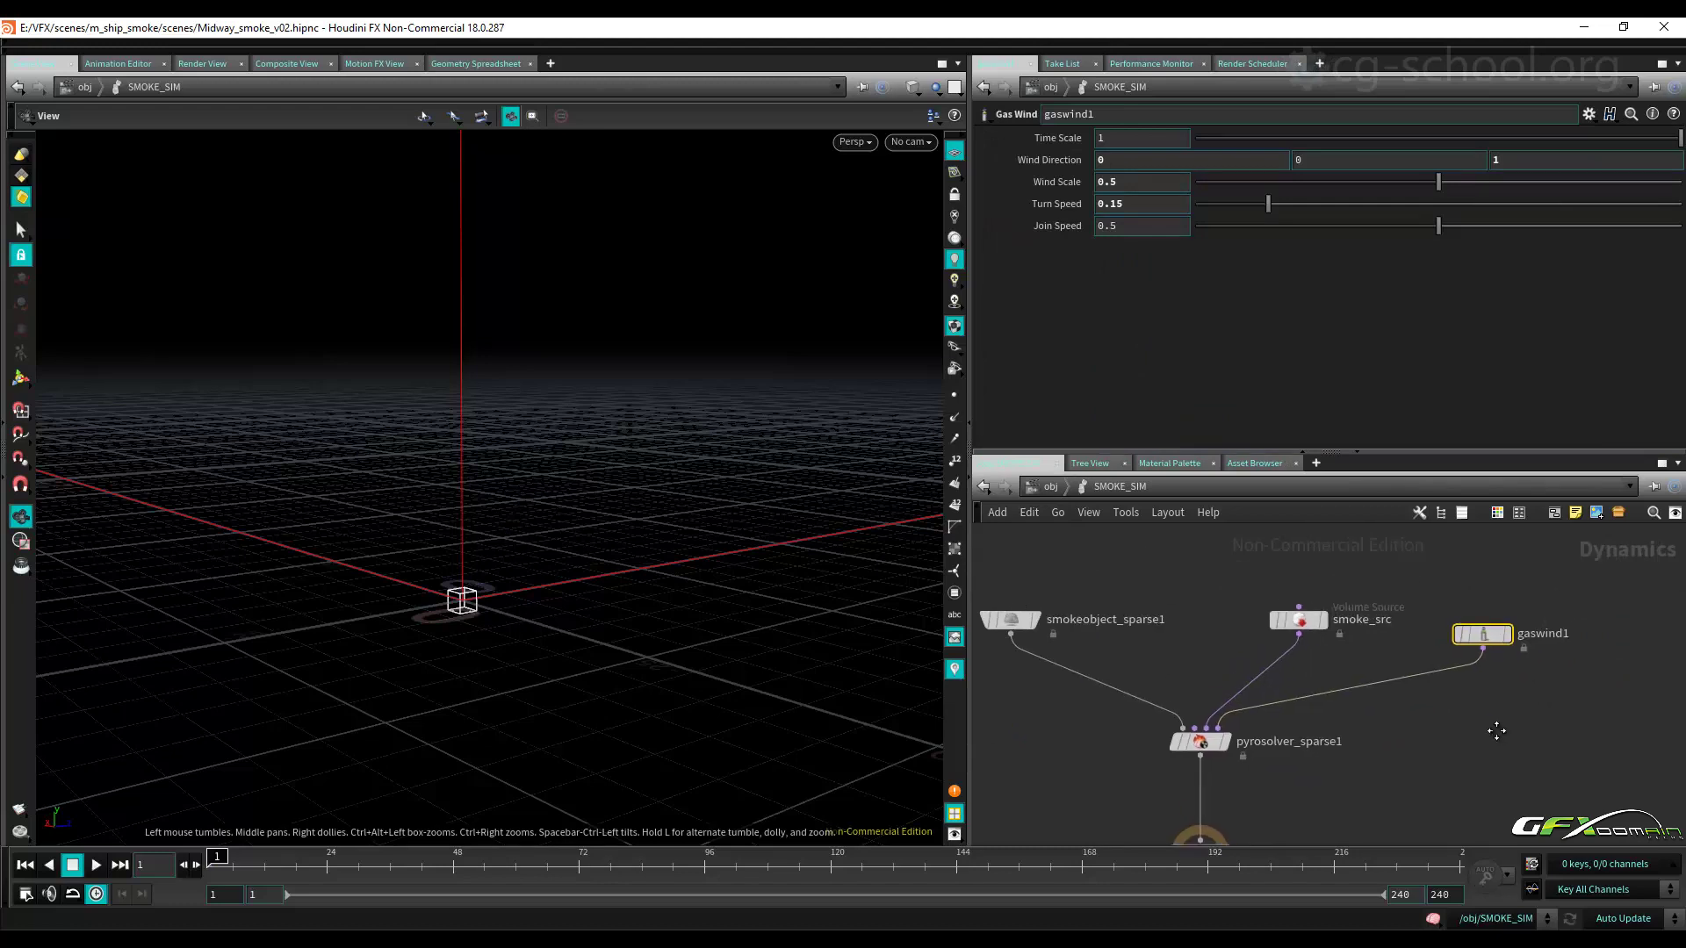
pyautogui.click(1296, 621)
pyautogui.click(1306, 203)
pyautogui.write('_W')
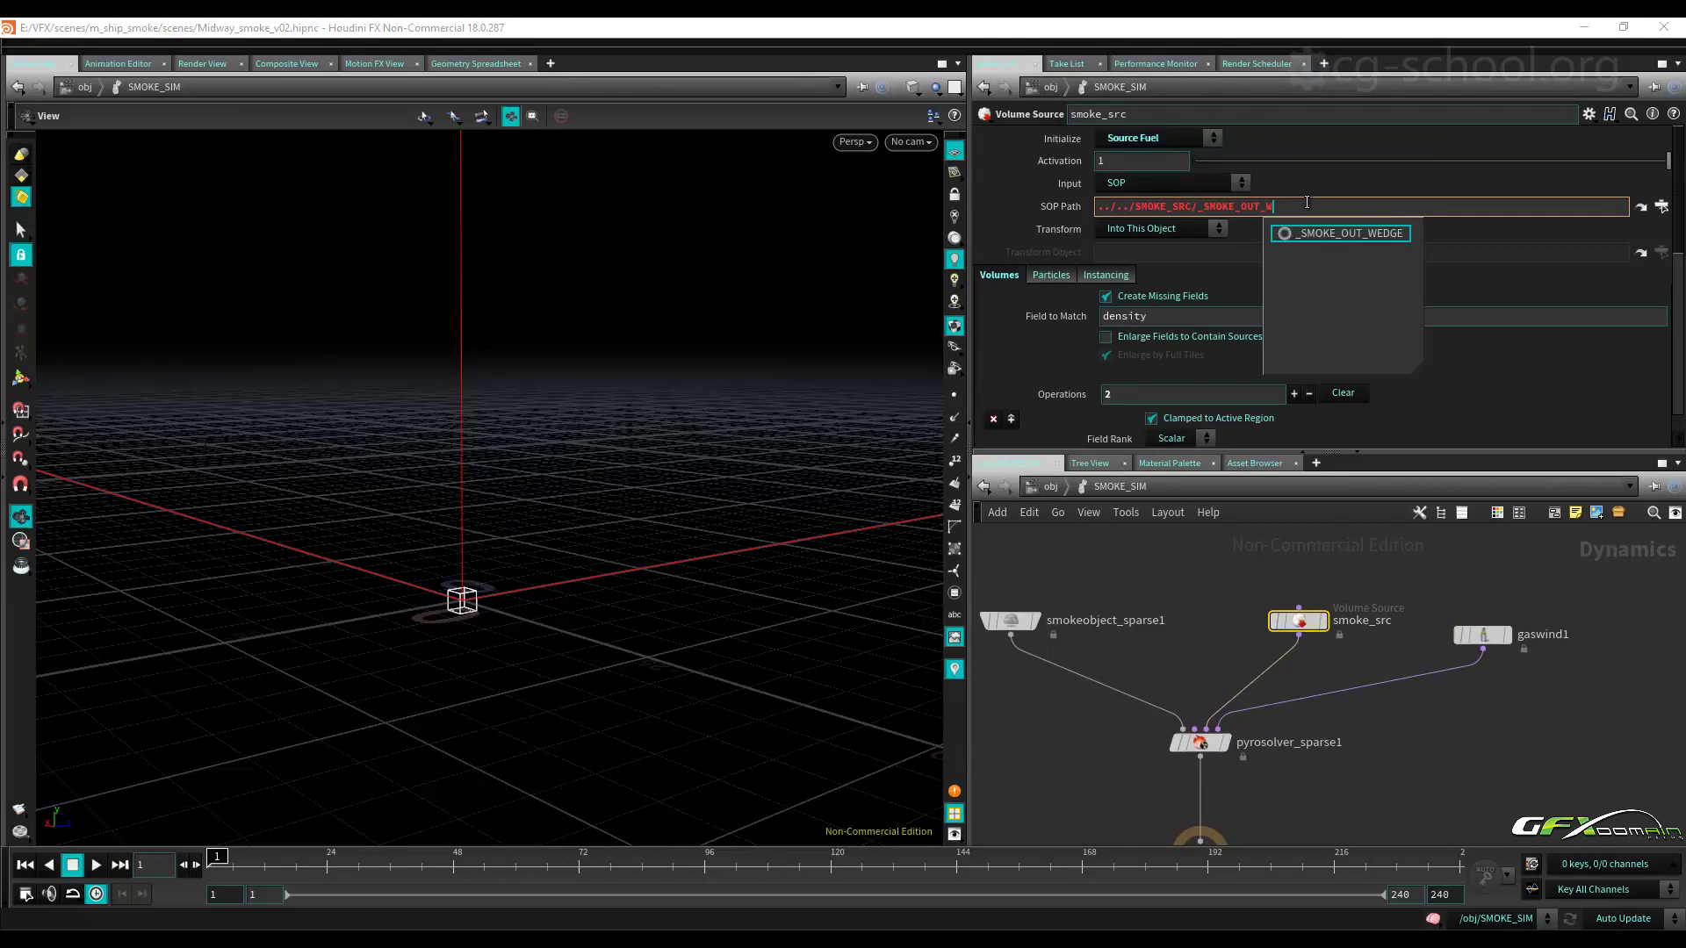
pyautogui.press('Tab')
pyautogui.press('Return')
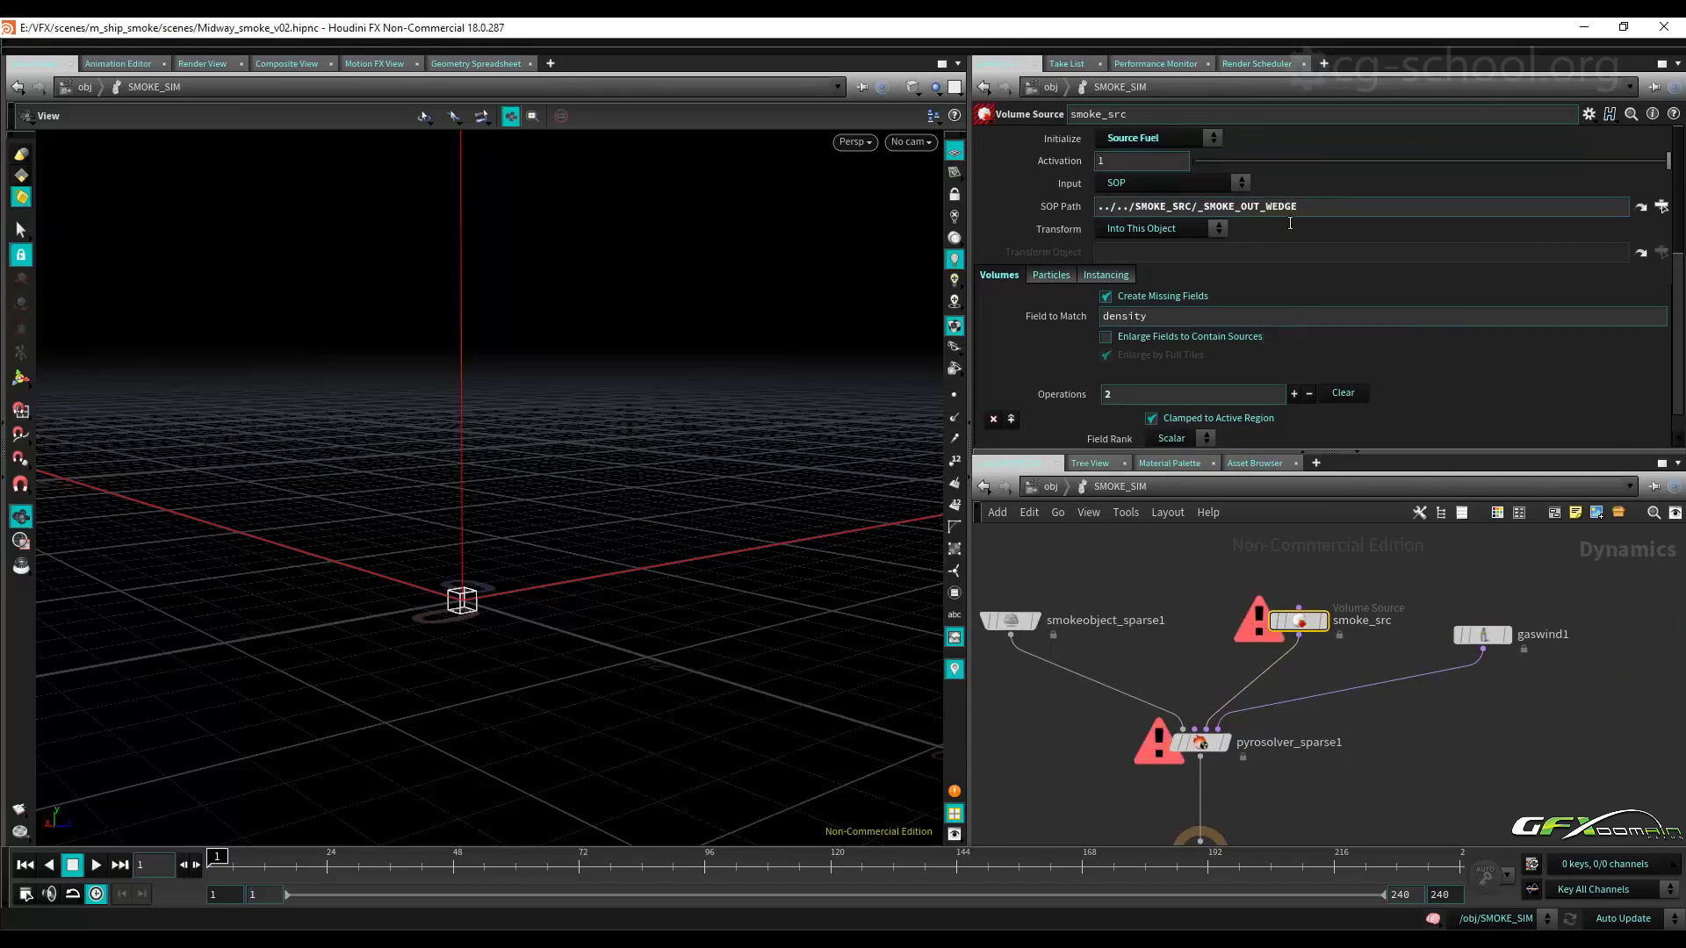
pyautogui.press('h')
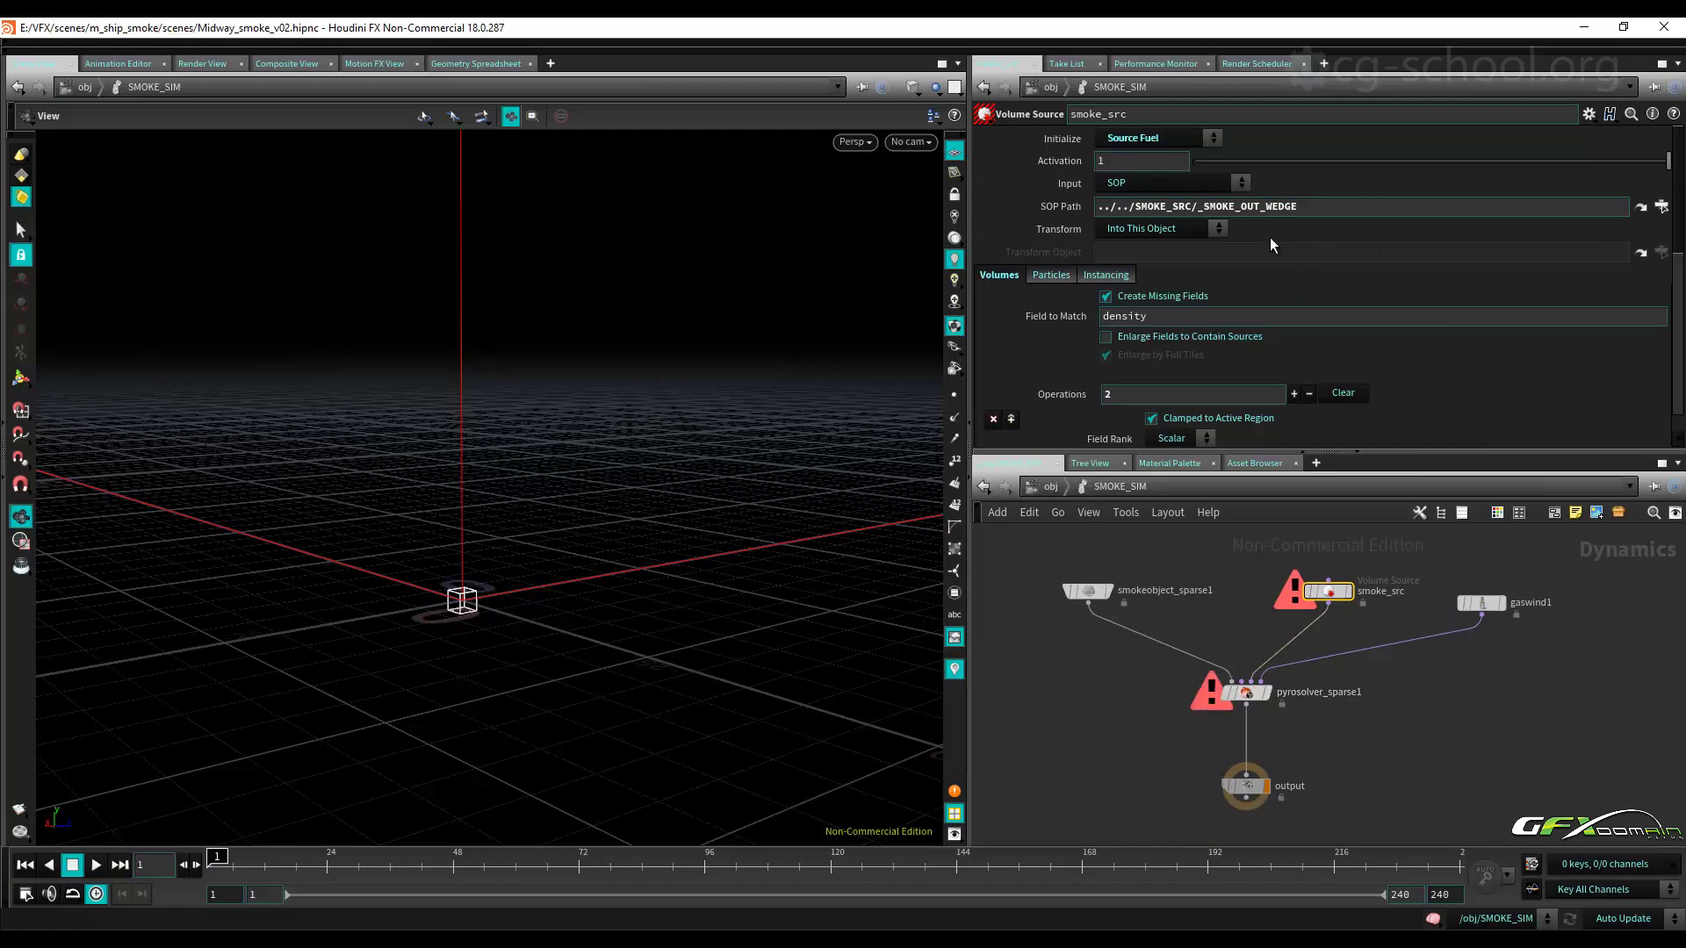
# Set the Geometry File of source_in inside SMOKE_SRC to `chs("../../smoke_top/SourceWedge/sopoutput")` and check its evaluated path.
pyautogui.click(1056, 487)
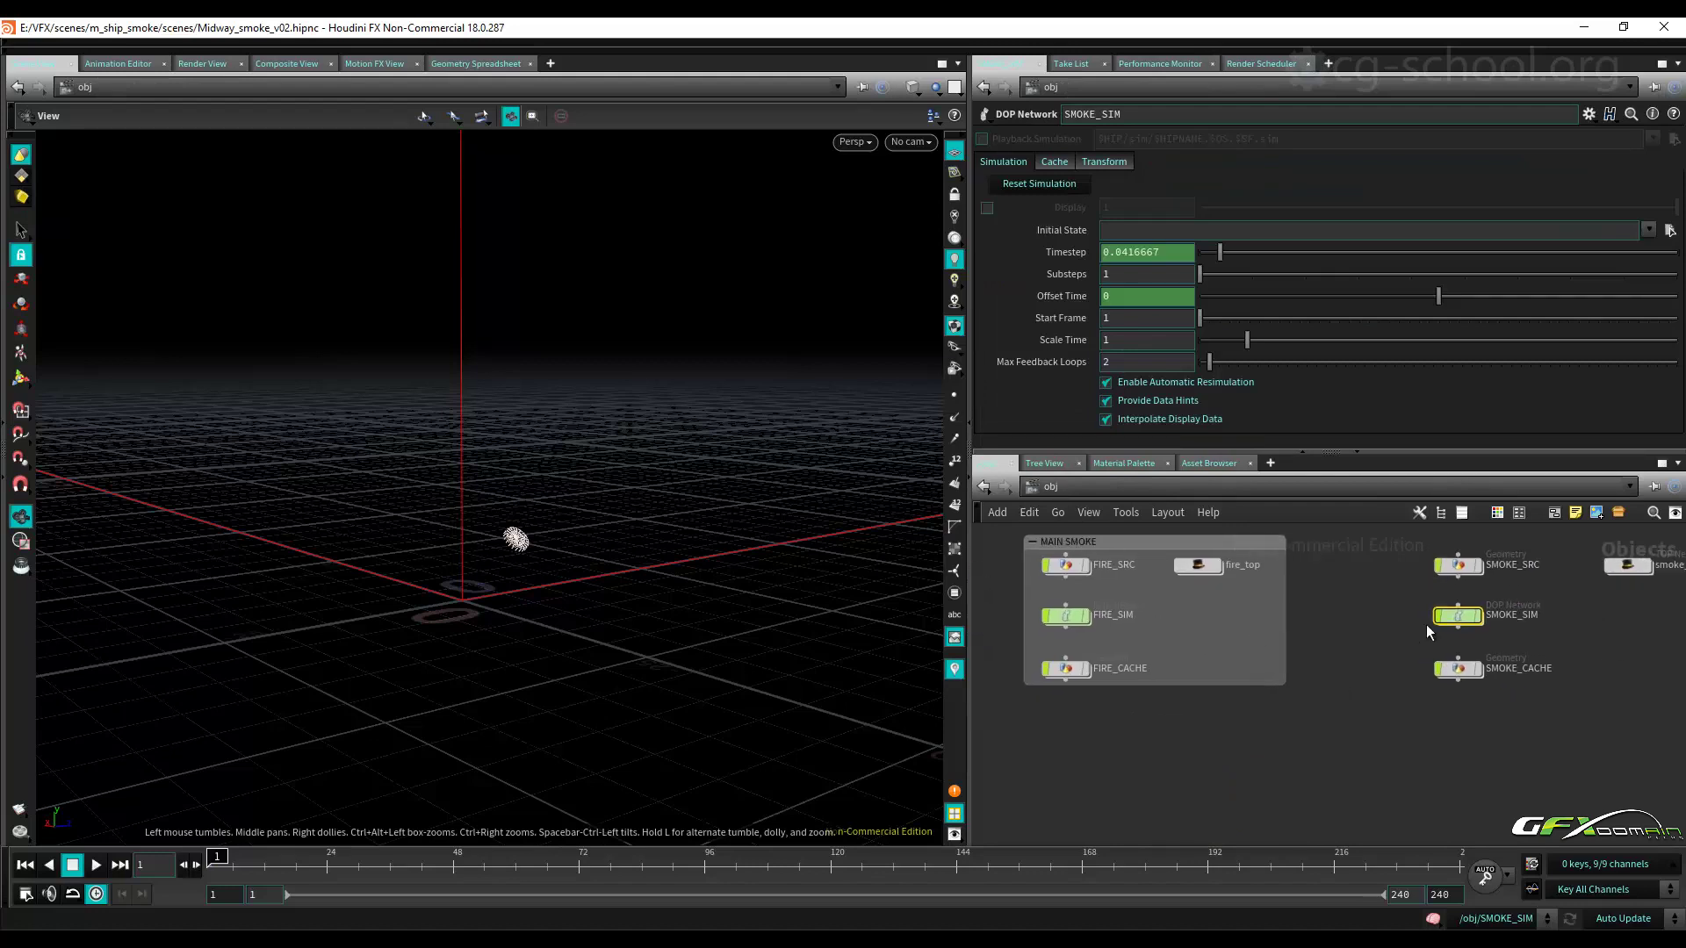
pyautogui.doubleClick(1460, 572)
pyautogui.click(1203, 631)
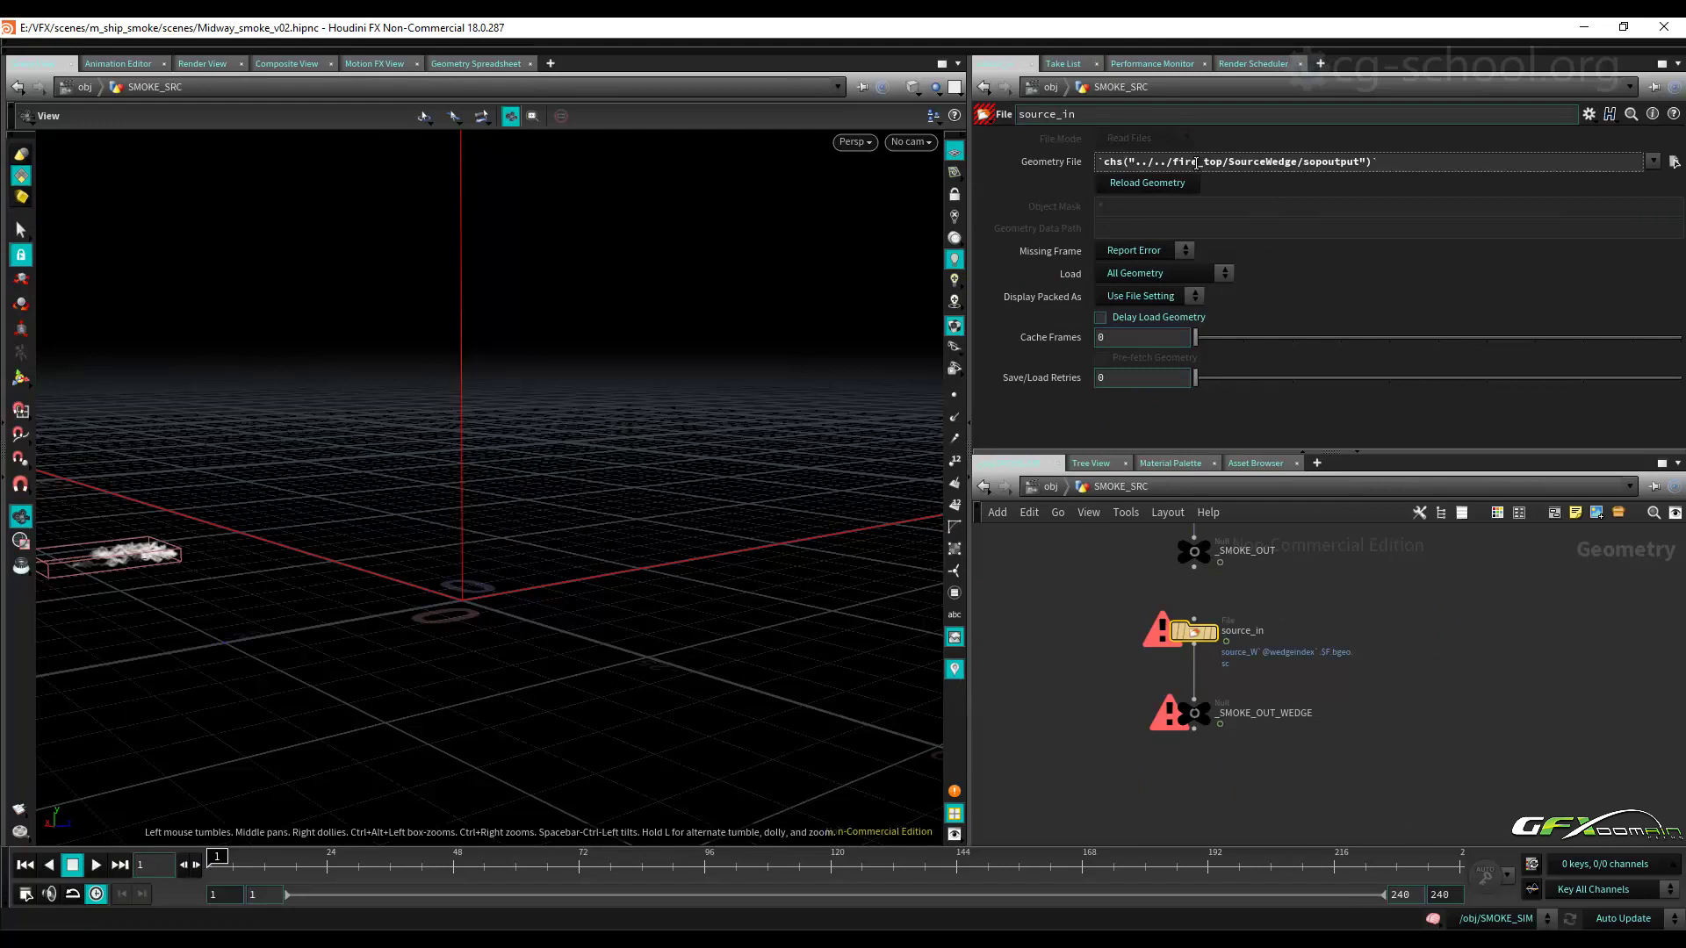
pyautogui.moveTo(1199, 162); pyautogui.dragTo(1173, 163)
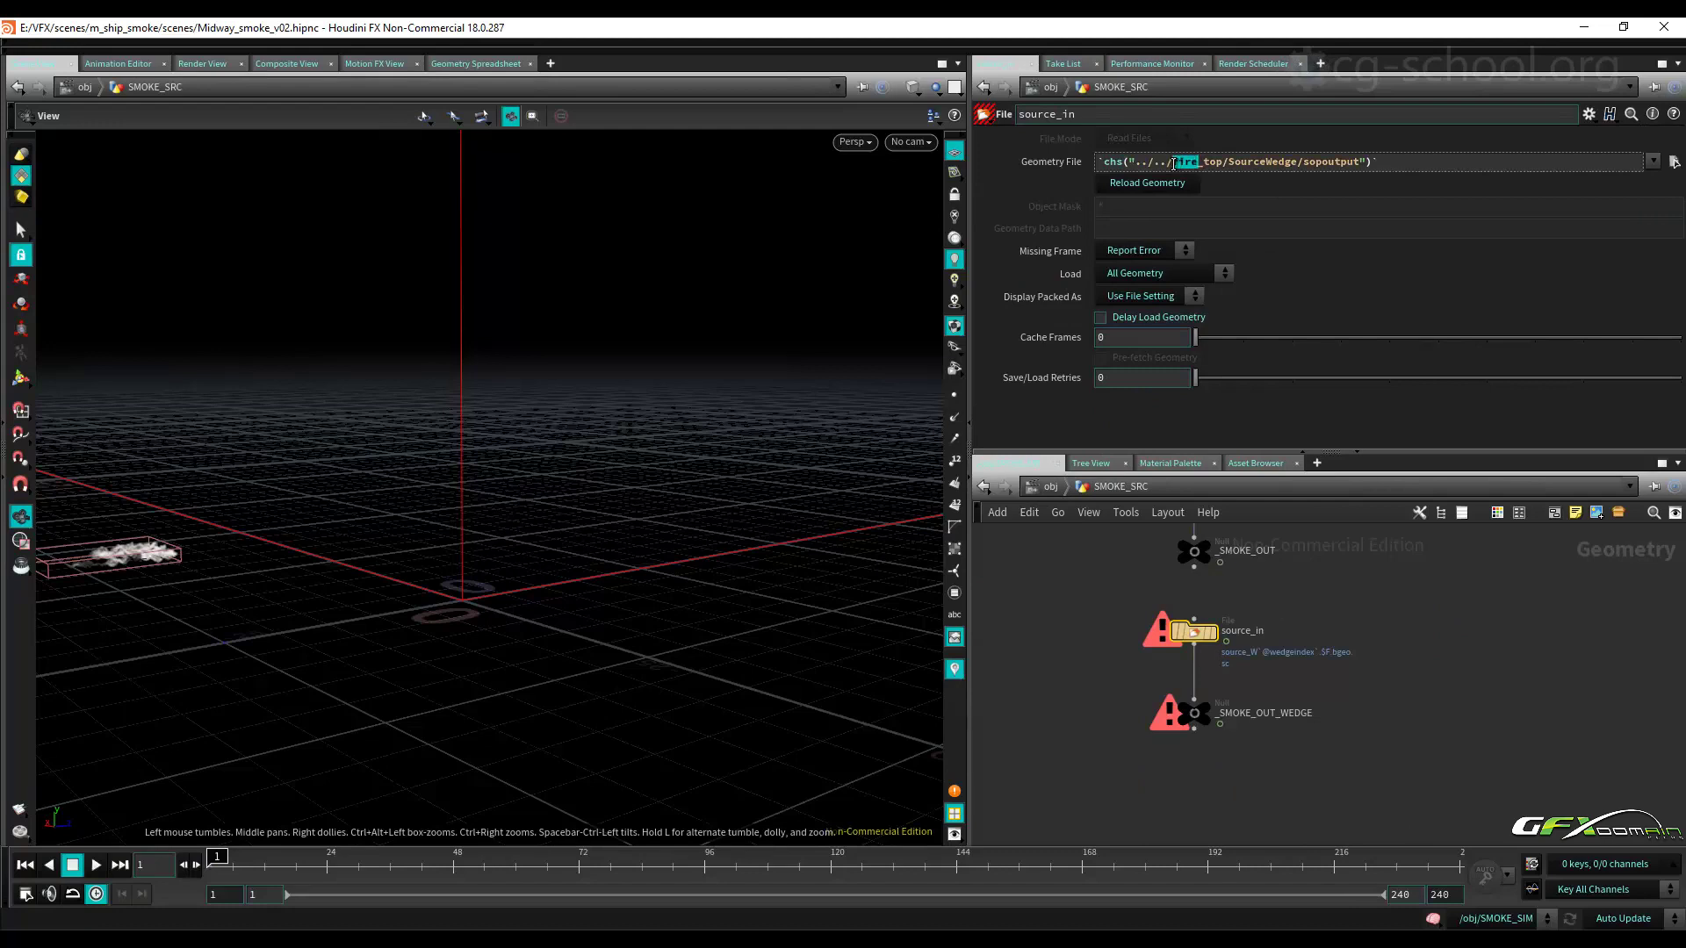
pyautogui.write('smoke')
pyautogui.press('Return')
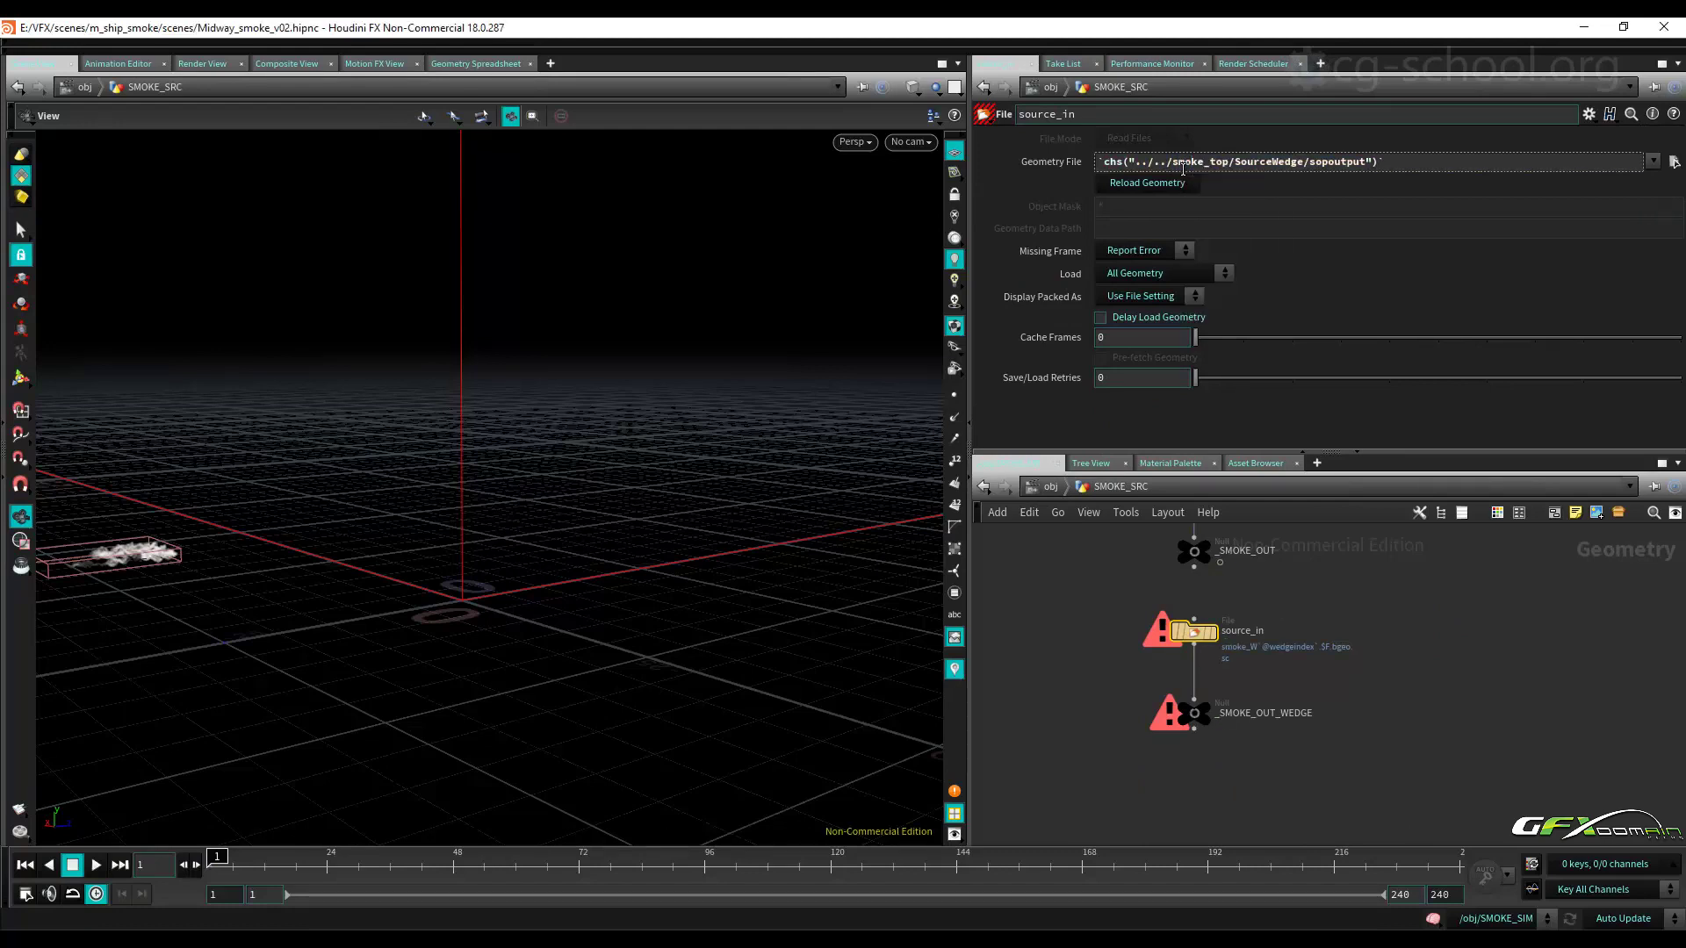
pyautogui.click(1041, 167)
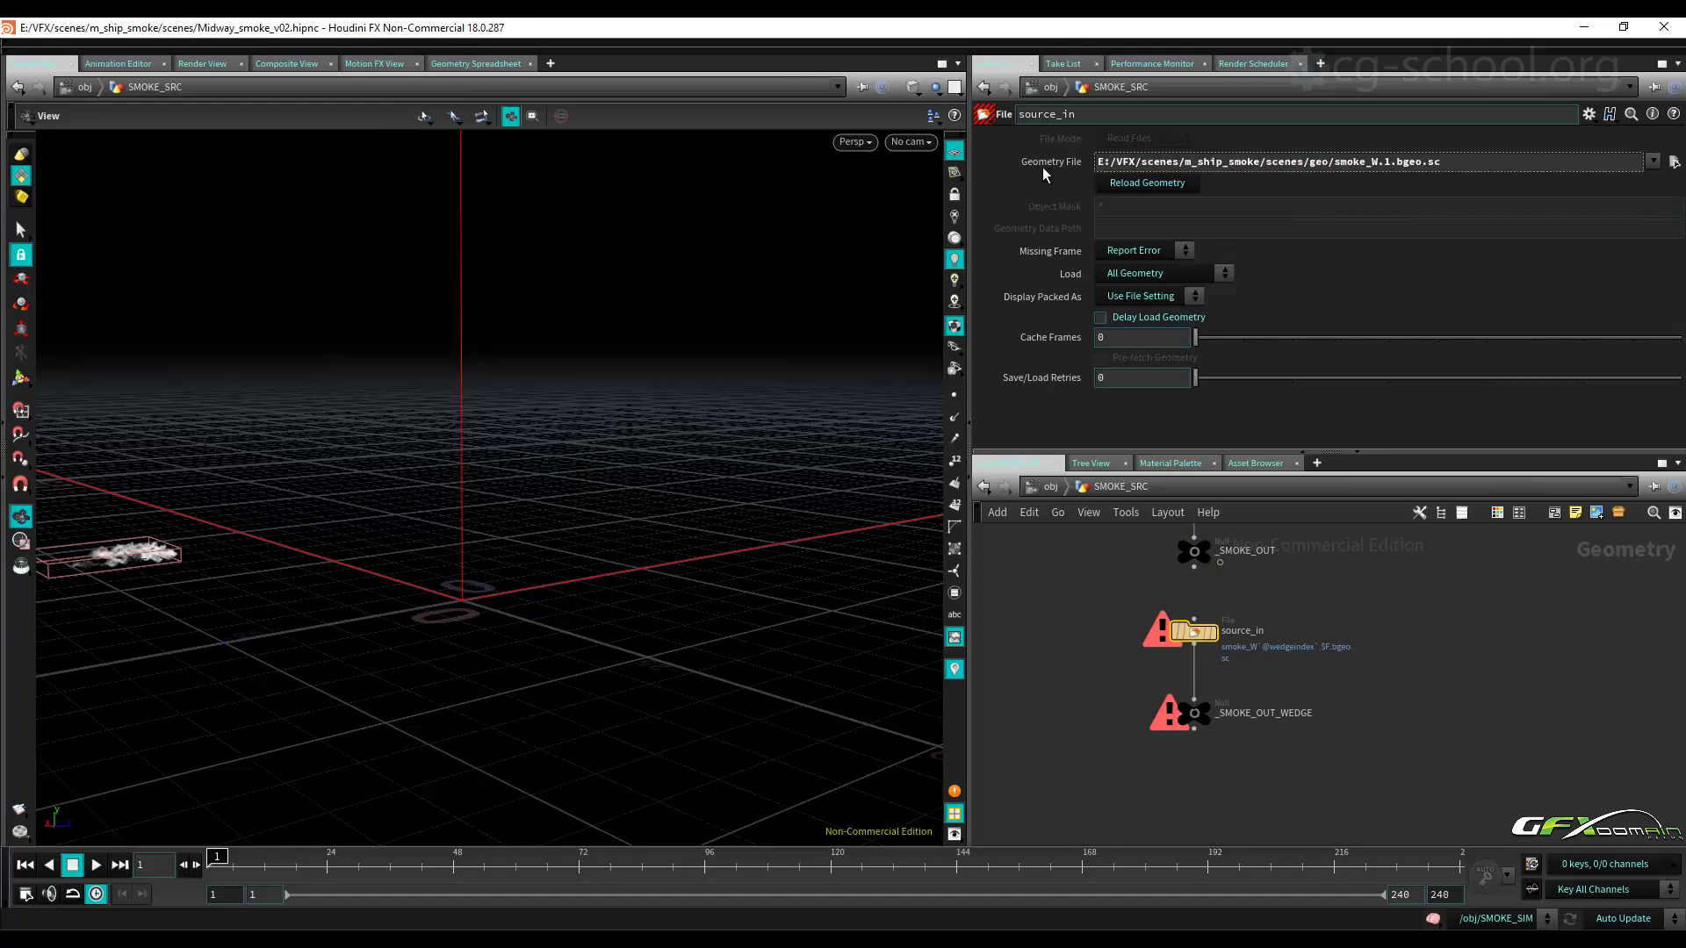
# Look over the SMOKE_SRC network, return to object level, and open SMOKE_CACHE to inspect dopimportfield1's settings.
pyautogui.moveTo(1383, 587); pyautogui.dragTo(1386, 746, button='middle')
pyautogui.moveTo(1369, 640); pyautogui.dragTo(1396, 736, button='middle')
pyautogui.moveTo(1382, 609); pyautogui.dragTo(1428, 743, button='middle')
pyautogui.scroll(-2, 1449, 745)
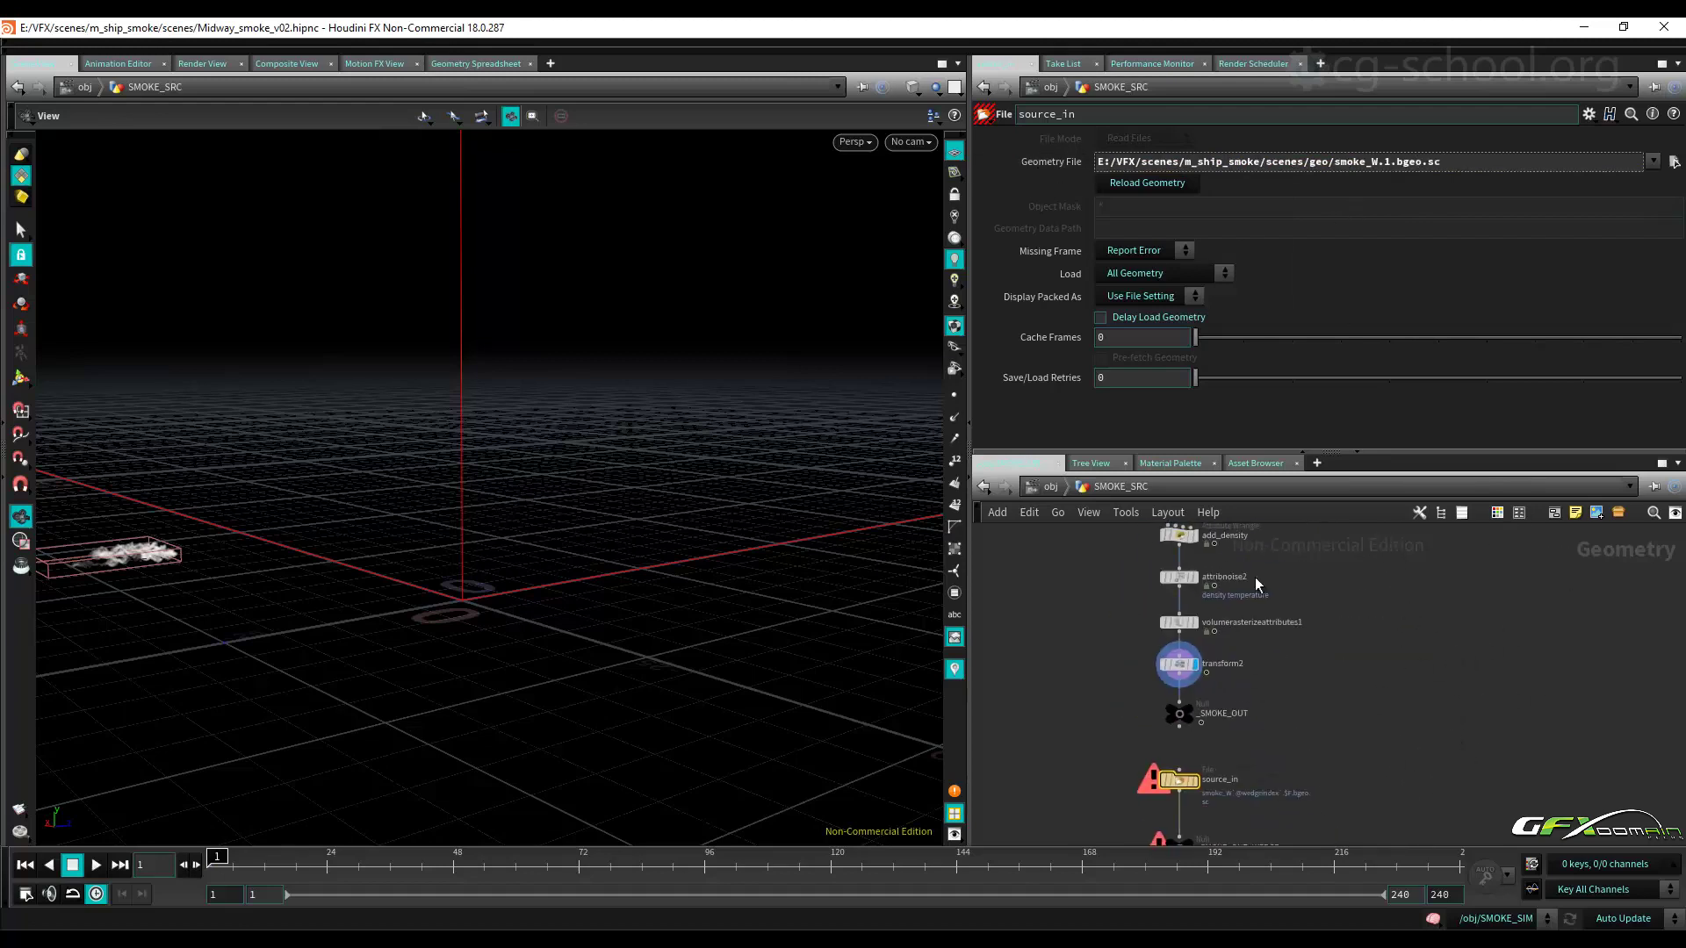
pyautogui.click(1046, 487)
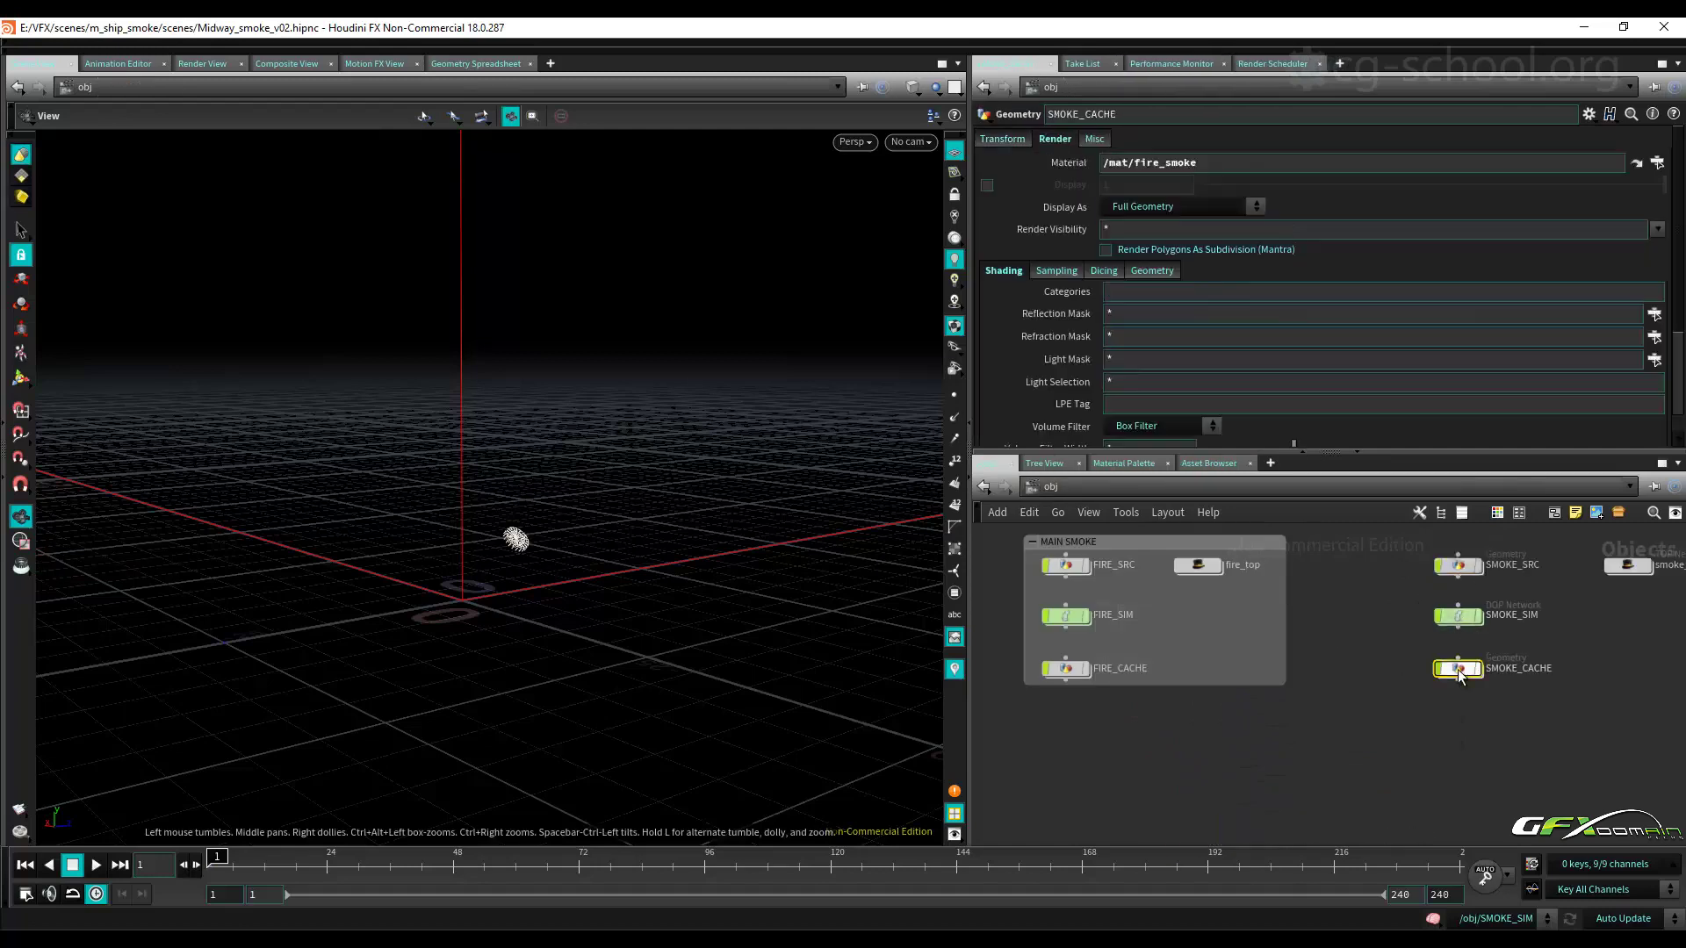
pyautogui.doubleClick(1457, 669)
pyautogui.click(1117, 668)
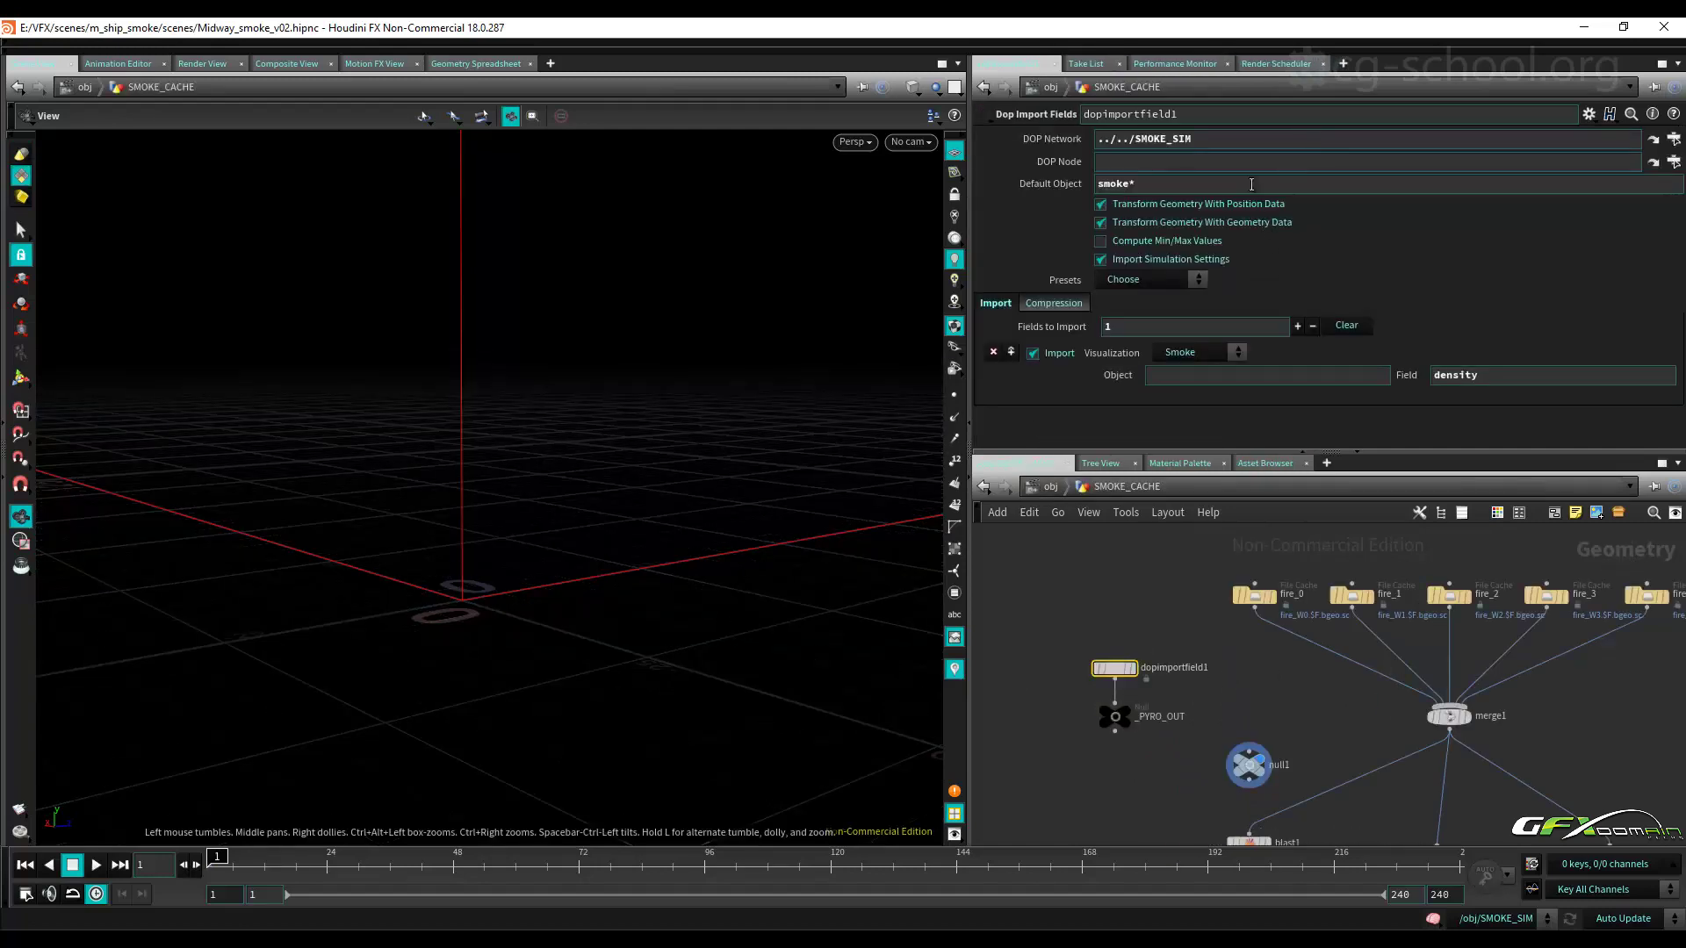
# Leave SMOKE_CACHE and, inside smoke_top, set the file name prefix in PyroWedge's Output File to smoke.
pyautogui.moveTo(1276, 684)
pyautogui.mouseDown(button='middle')
pyautogui.moveTo(1182, 581)
pyautogui.moveTo(1273, 700)
pyautogui.mouseUp(button='middle')
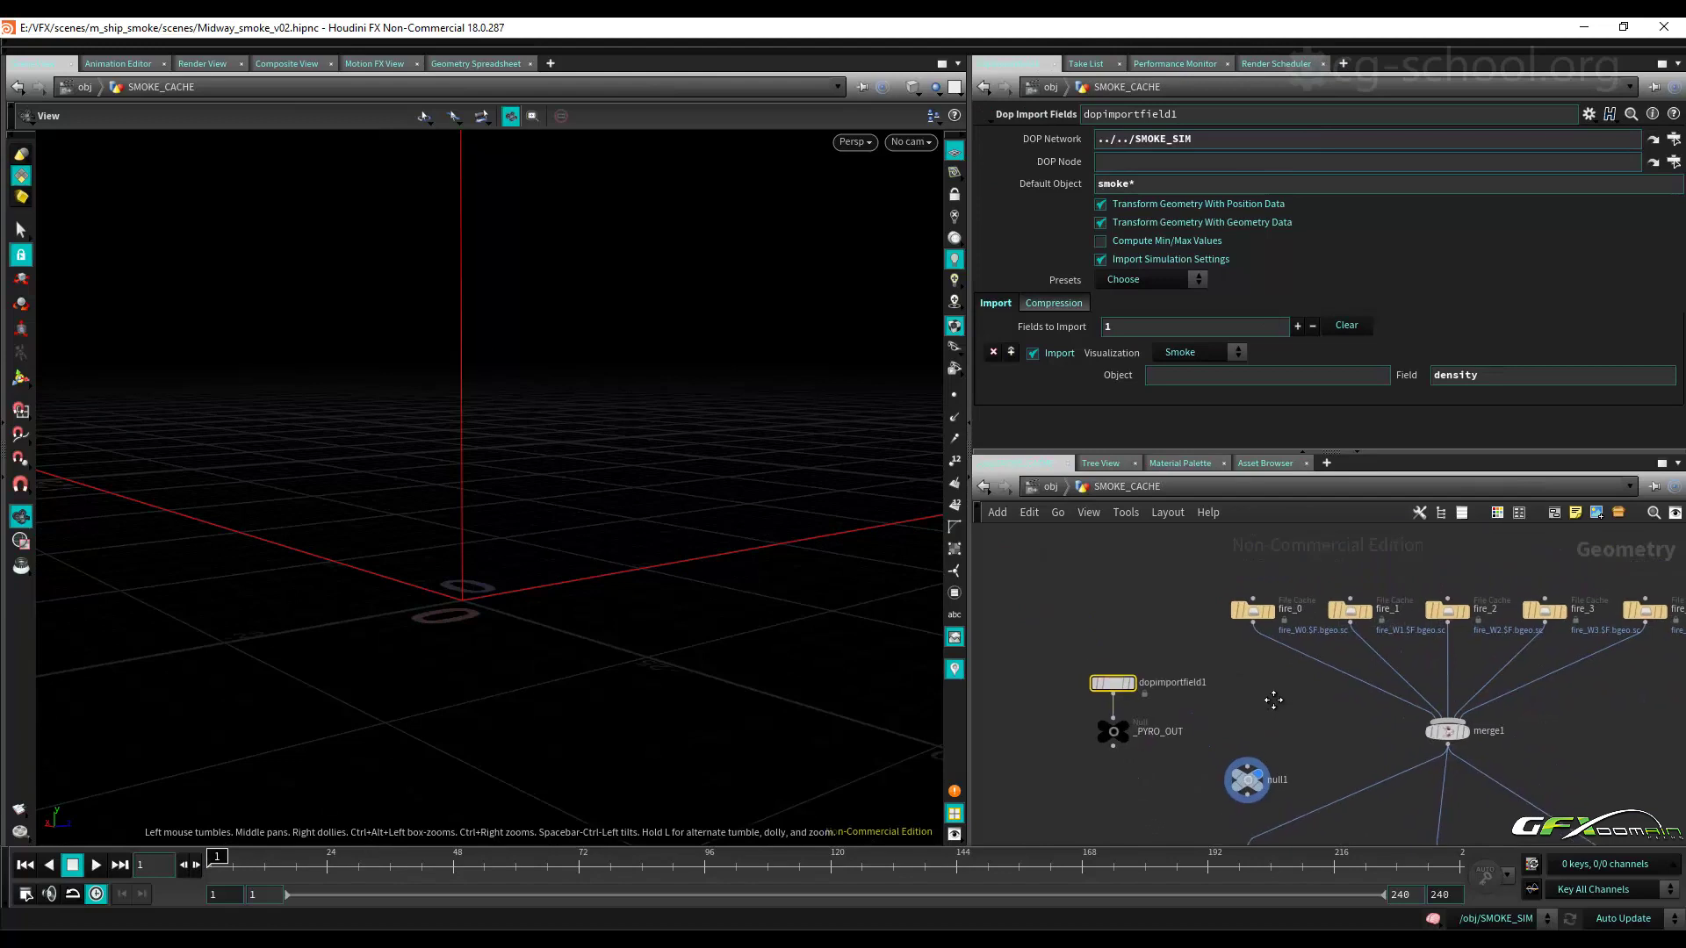
pyautogui.click(1132, 726)
pyautogui.press('u')
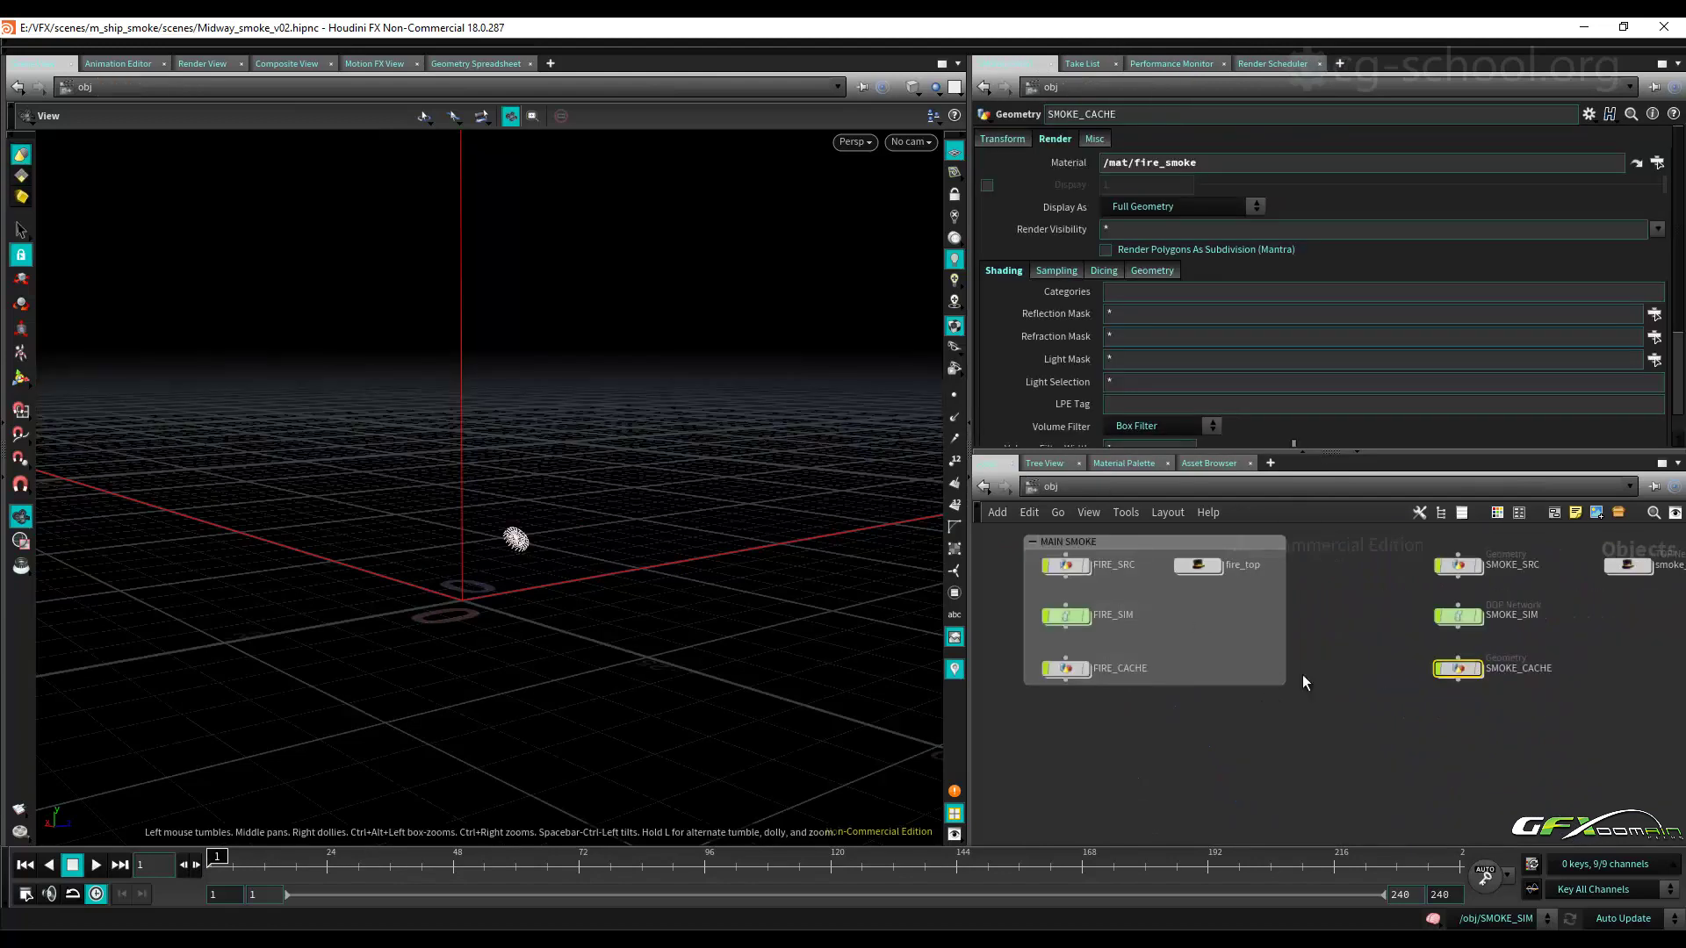
pyautogui.moveTo(1386, 639); pyautogui.dragTo(1192, 650, button='middle')
pyautogui.click(1431, 578)
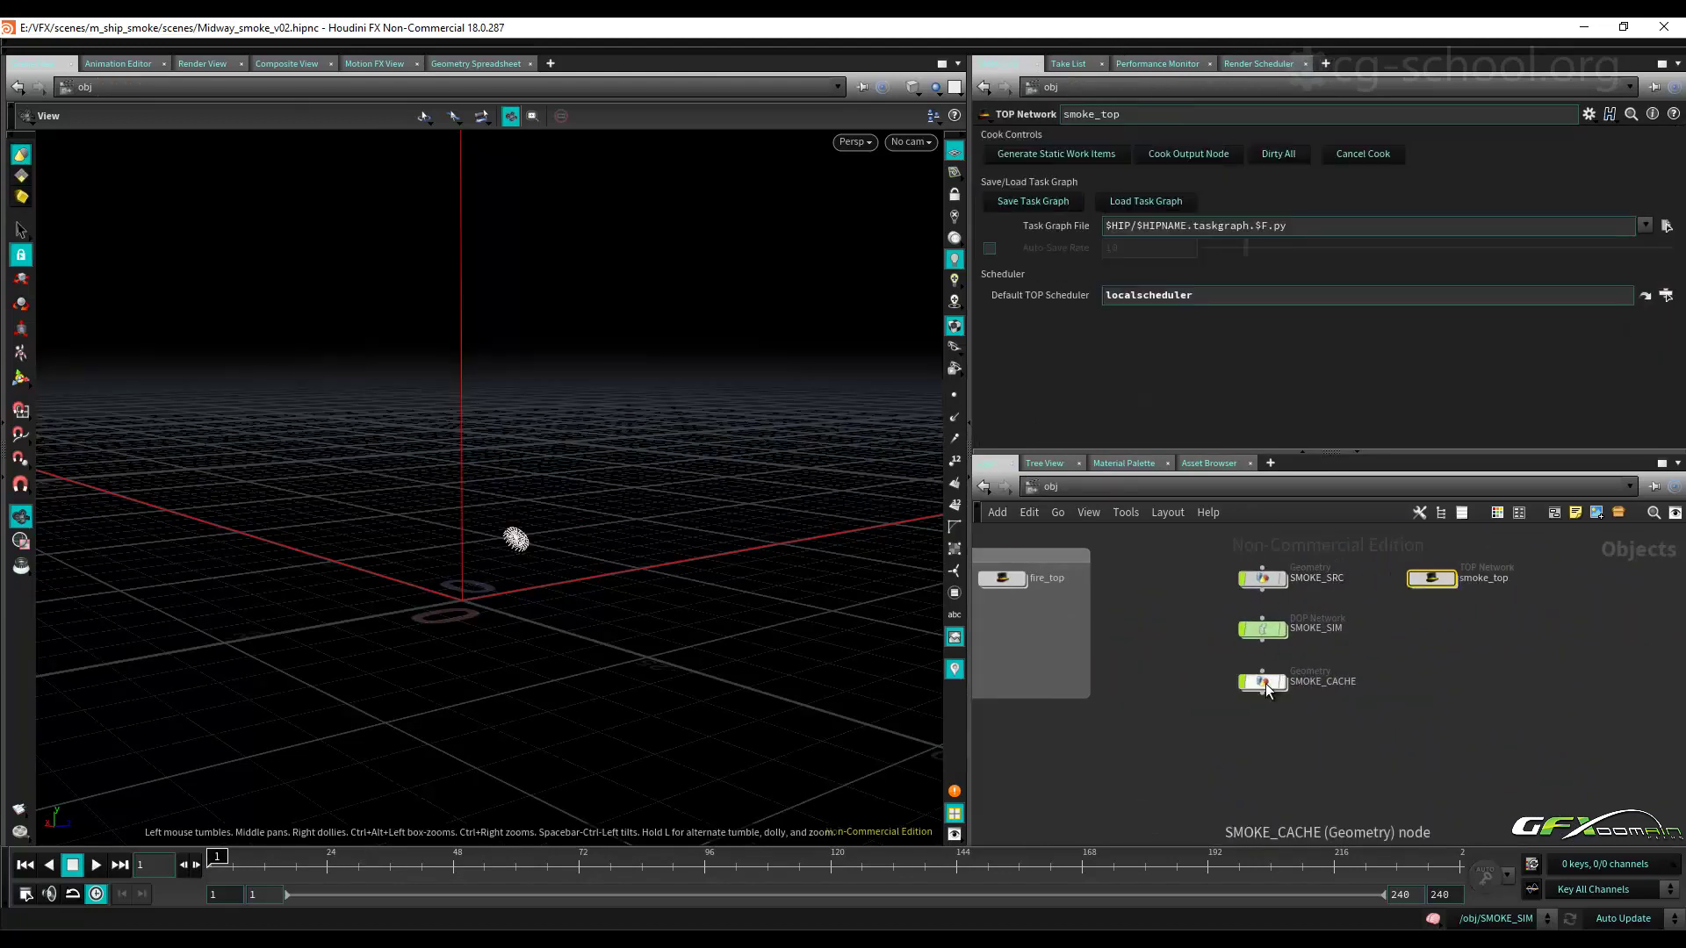
pyautogui.doubleClick(1427, 580)
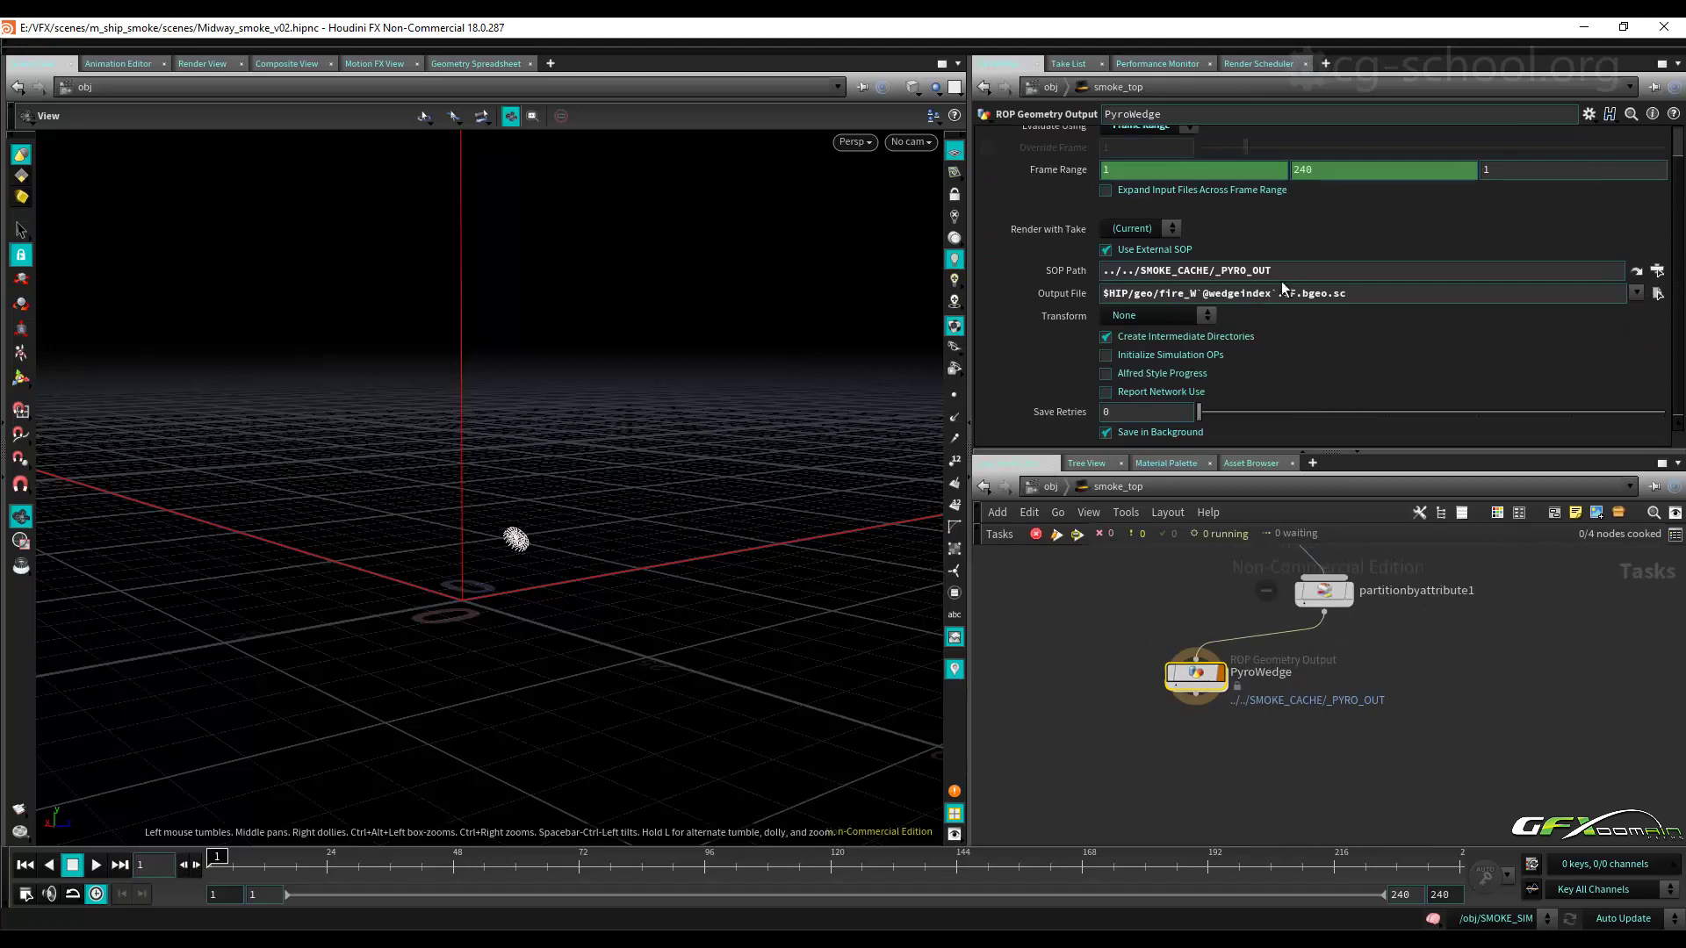
pyautogui.click(1177, 295)
pyautogui.doubleClick(1173, 294)
pyautogui.write('smoke')
pyautogui.press('Return')
pyautogui.moveTo(1373, 550); pyautogui.dragTo(1173, 660, button='middle')
pyautogui.click(1176, 651)
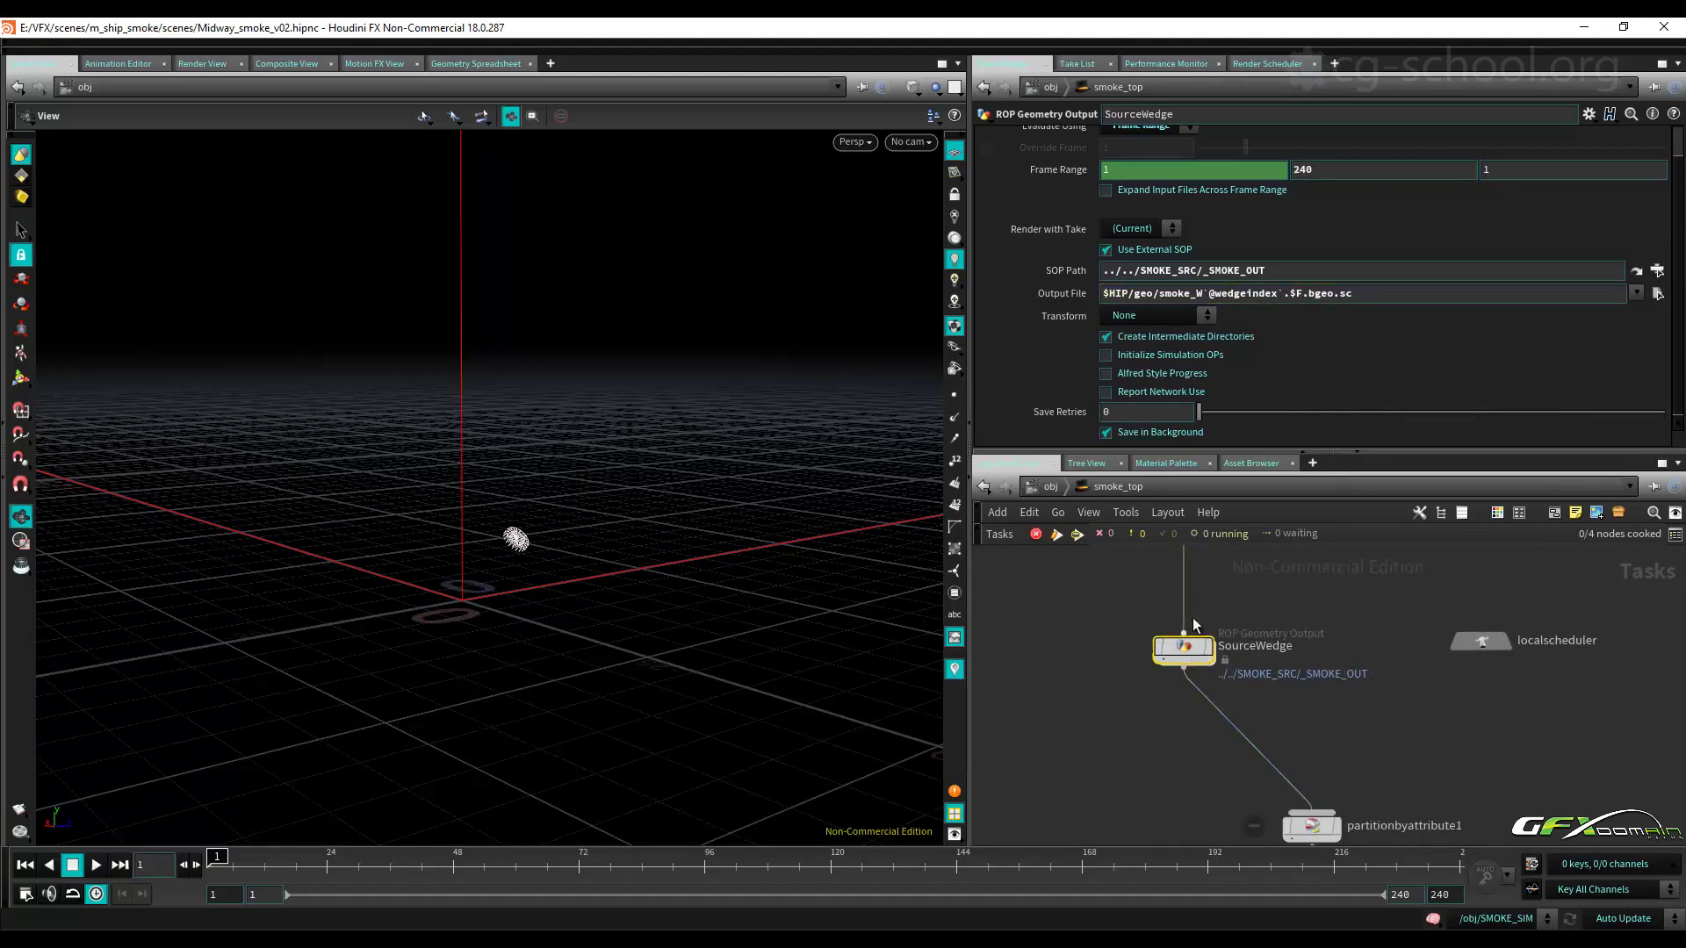
pyautogui.click(1187, 293)
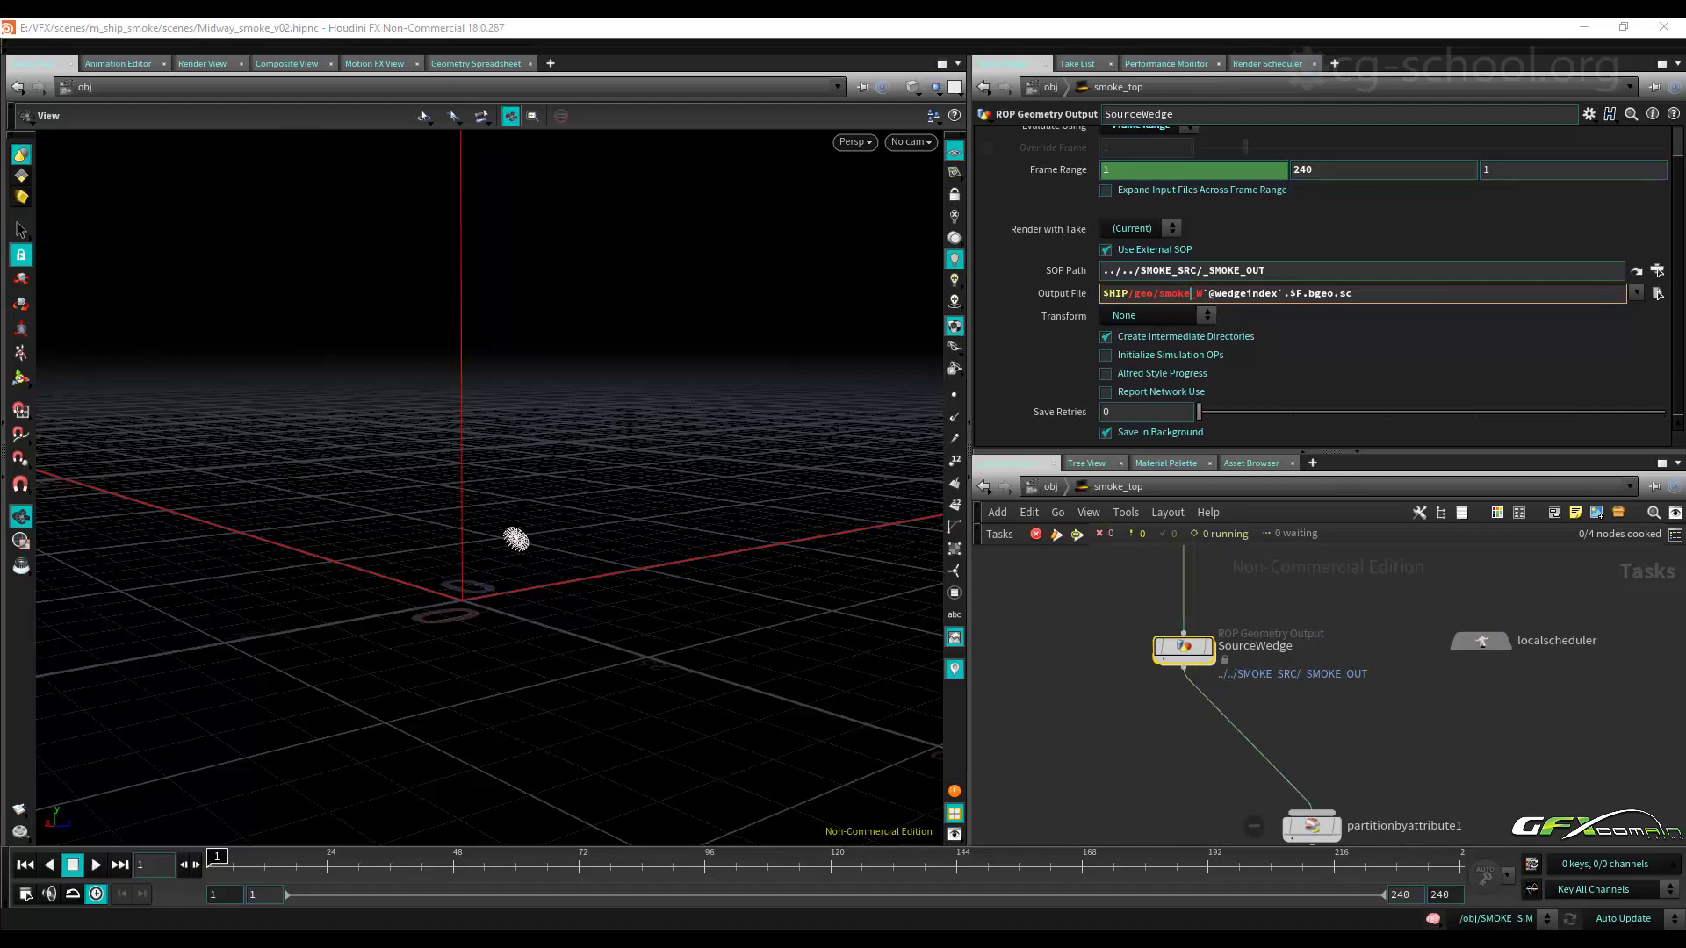
pyautogui.click(1160, 294)
pyautogui.write('source')
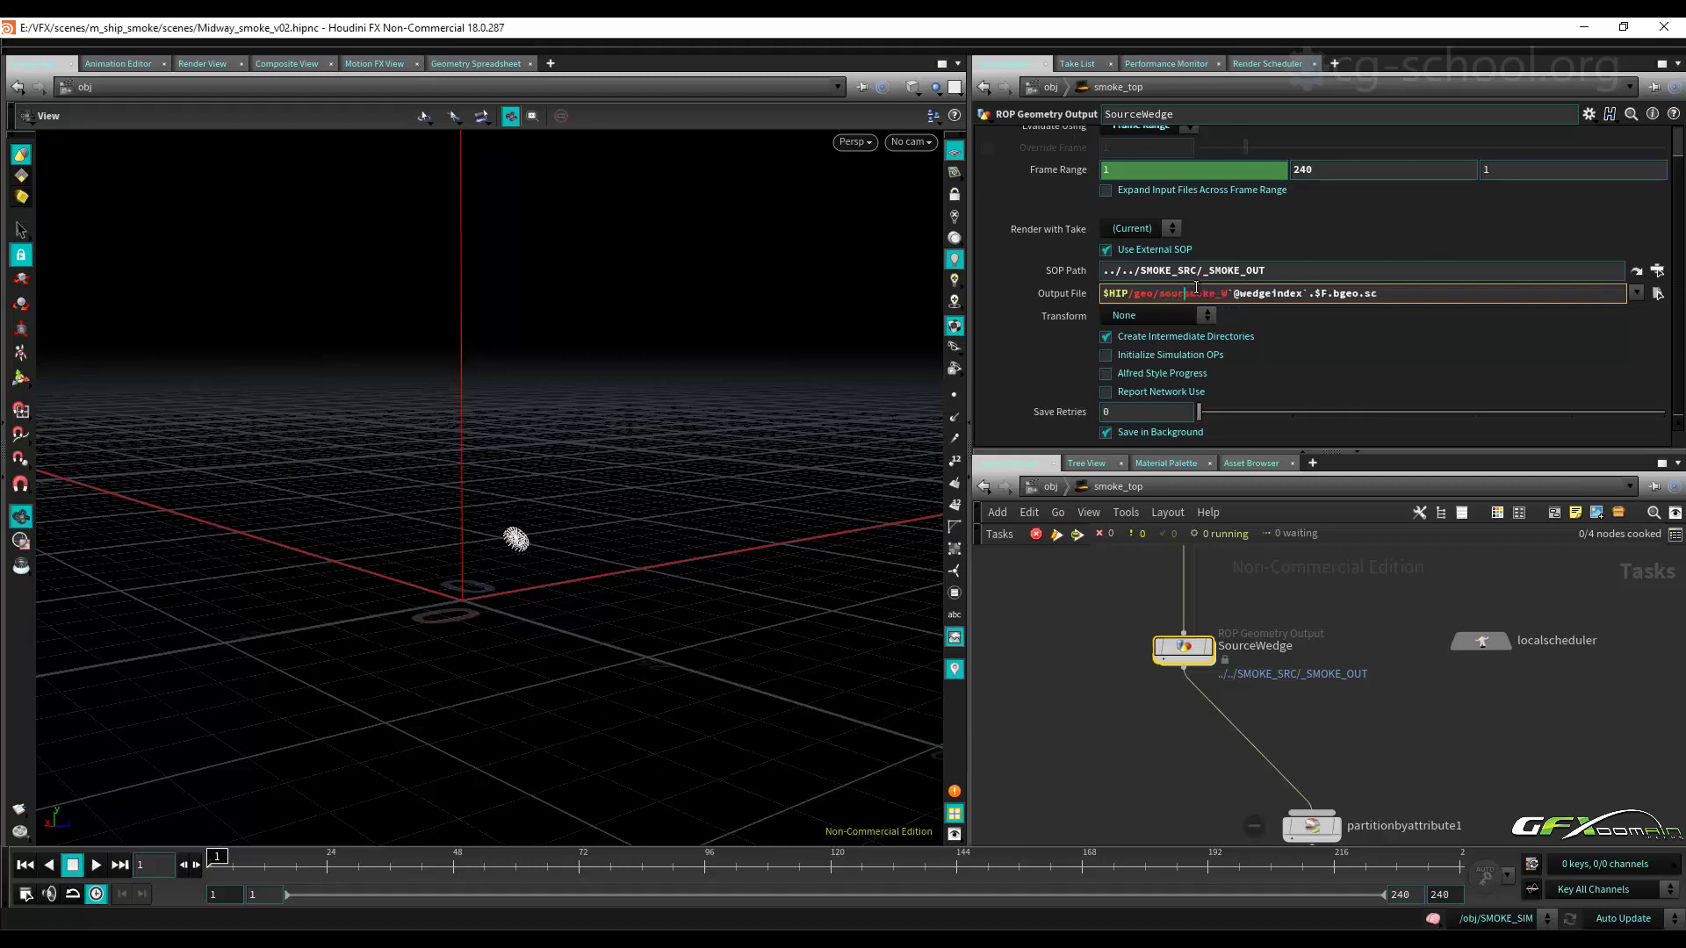
pyautogui.write('_')
pyautogui.press('Return')
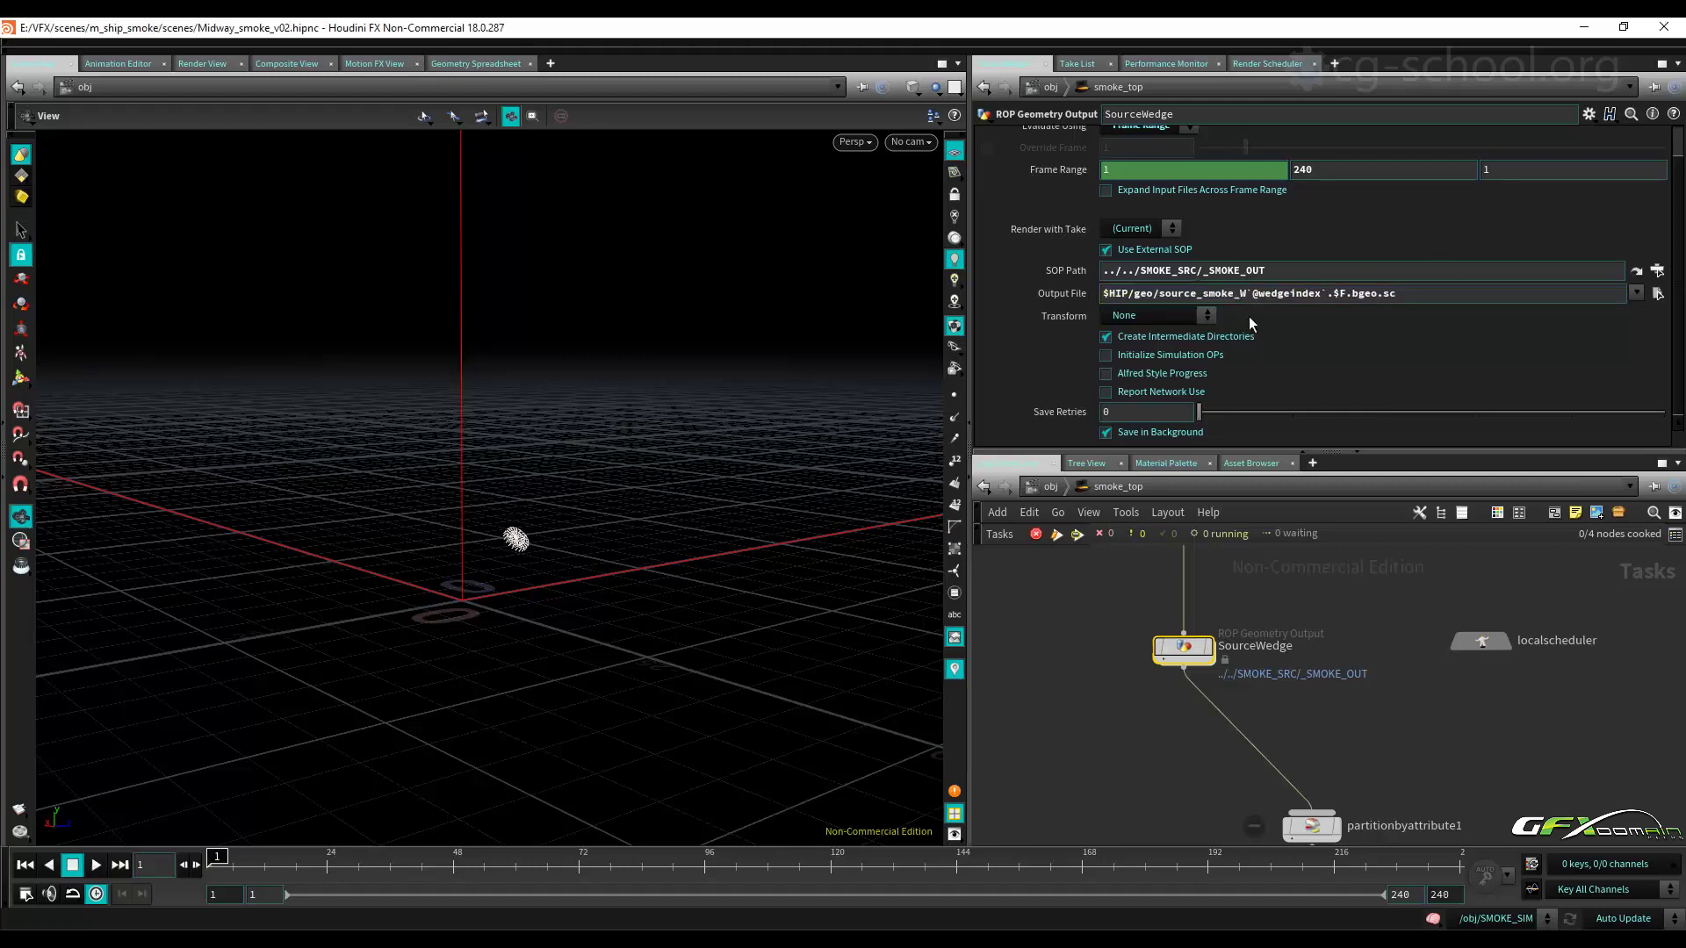
# Review the frame range, SOP path and output file settings of the SourceWedge and PyroWedge nodes.
pyautogui.scroll(-5, 1499, 770)
pyautogui.click(1182, 729)
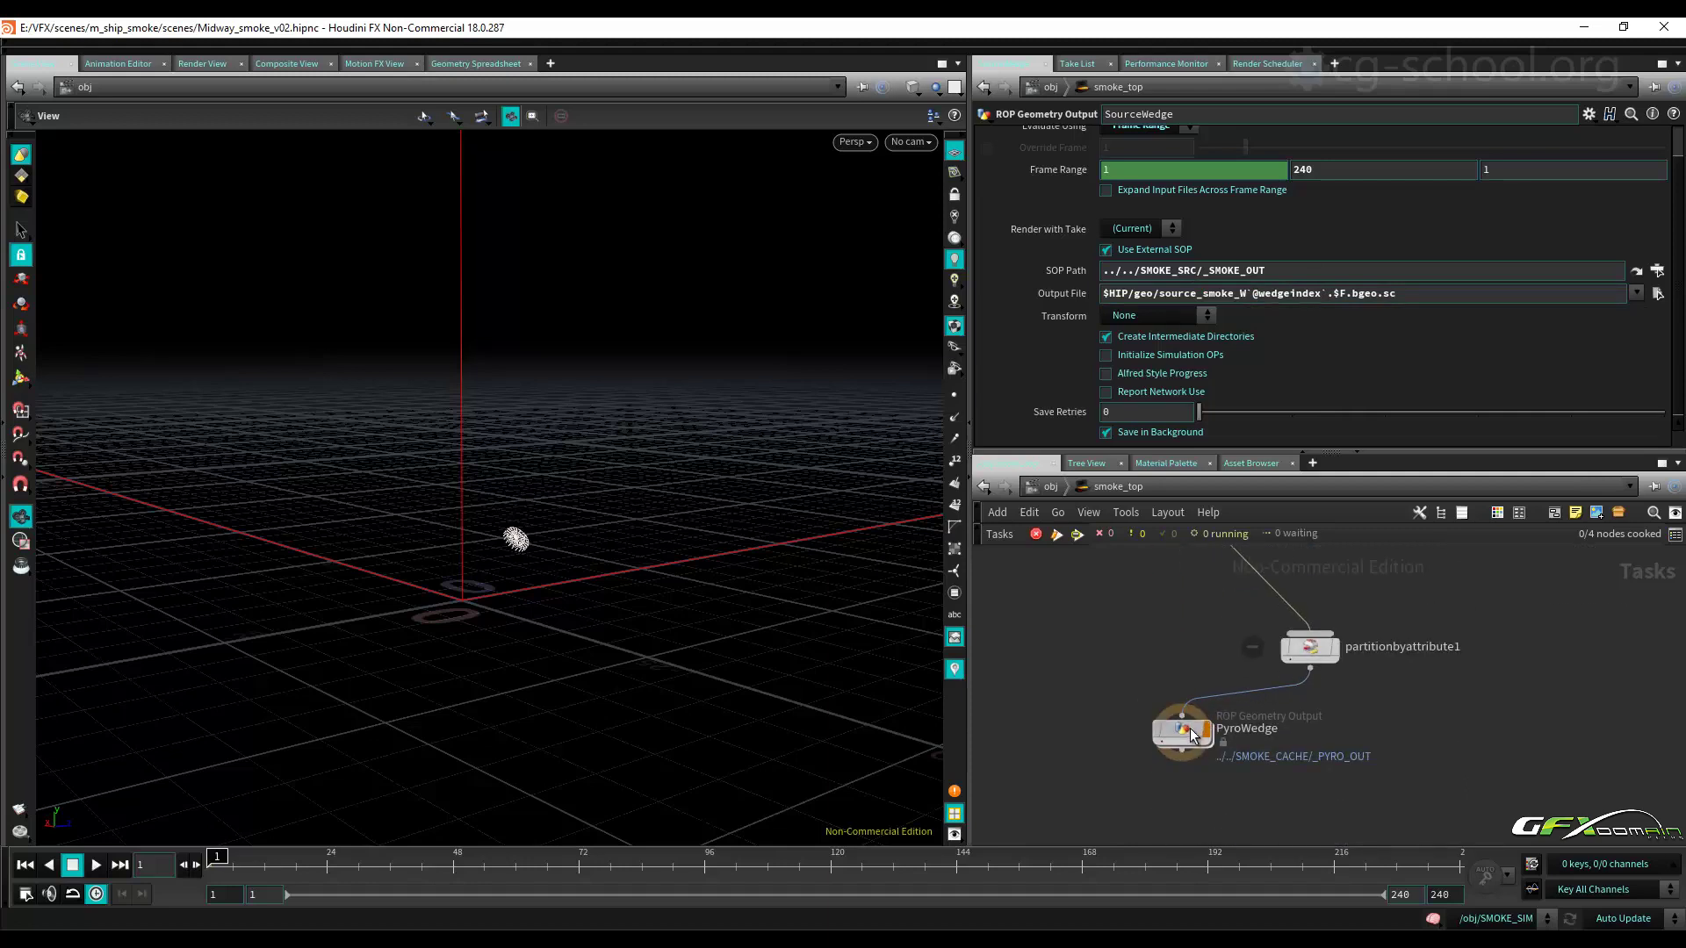
pyautogui.click(1192, 294)
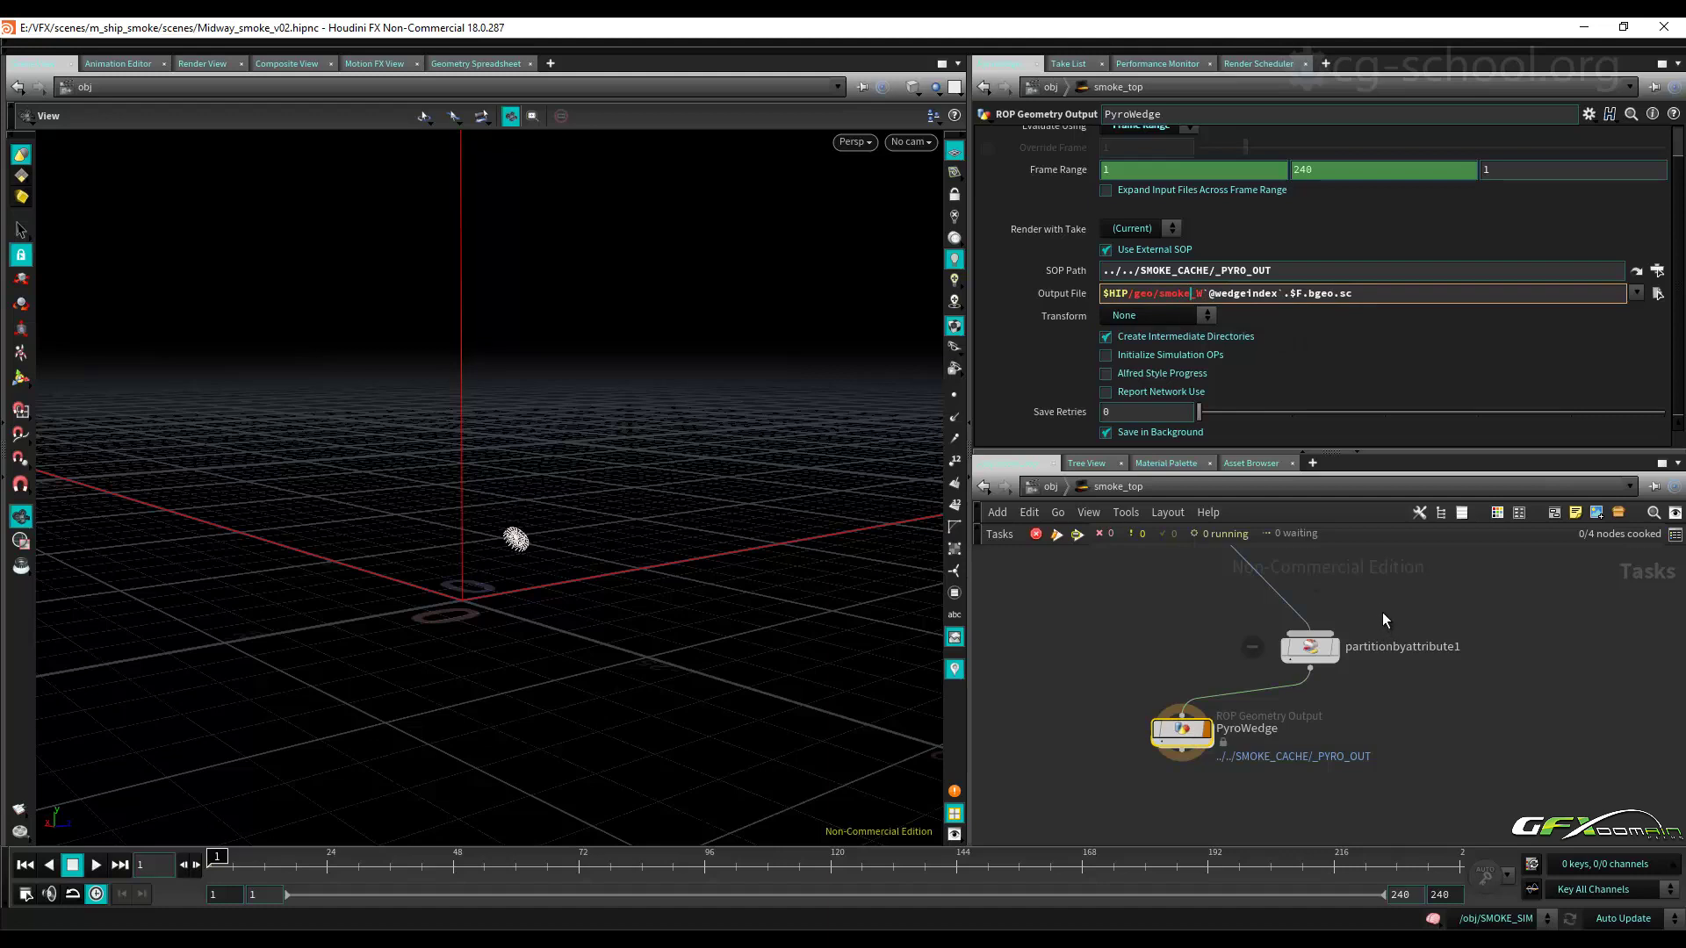
pyautogui.scroll(2, 1383, 597)
pyautogui.scroll(1, 1422, 316)
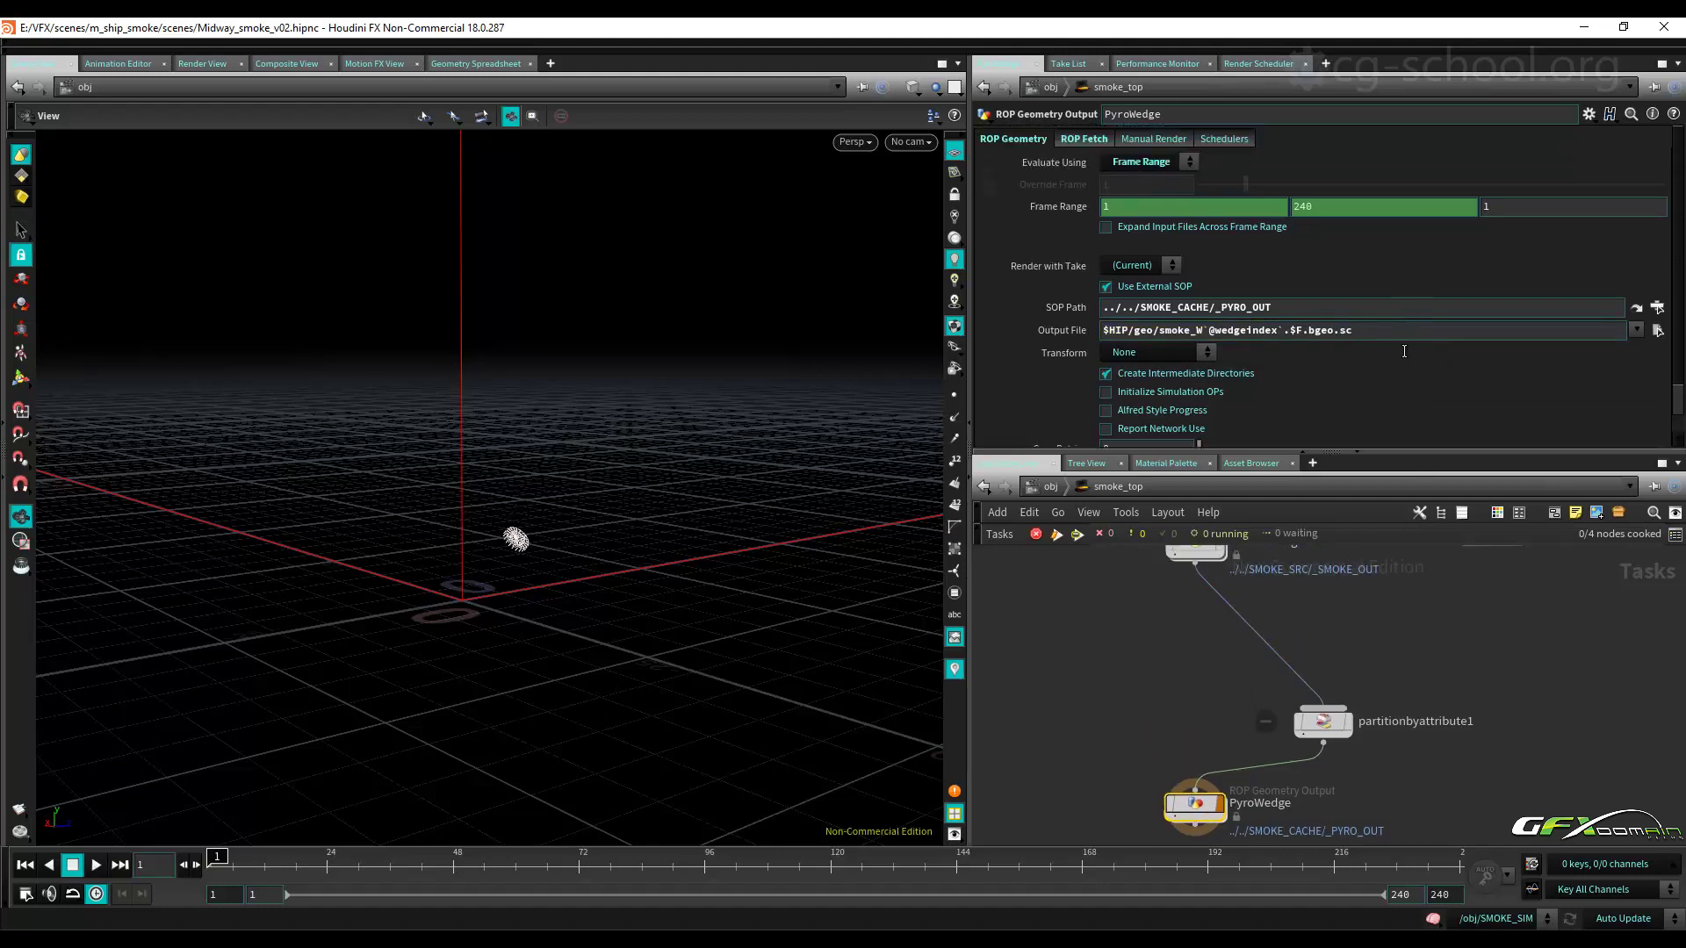
pyautogui.scroll(2, 1390, 673)
pyautogui.click(1236, 632)
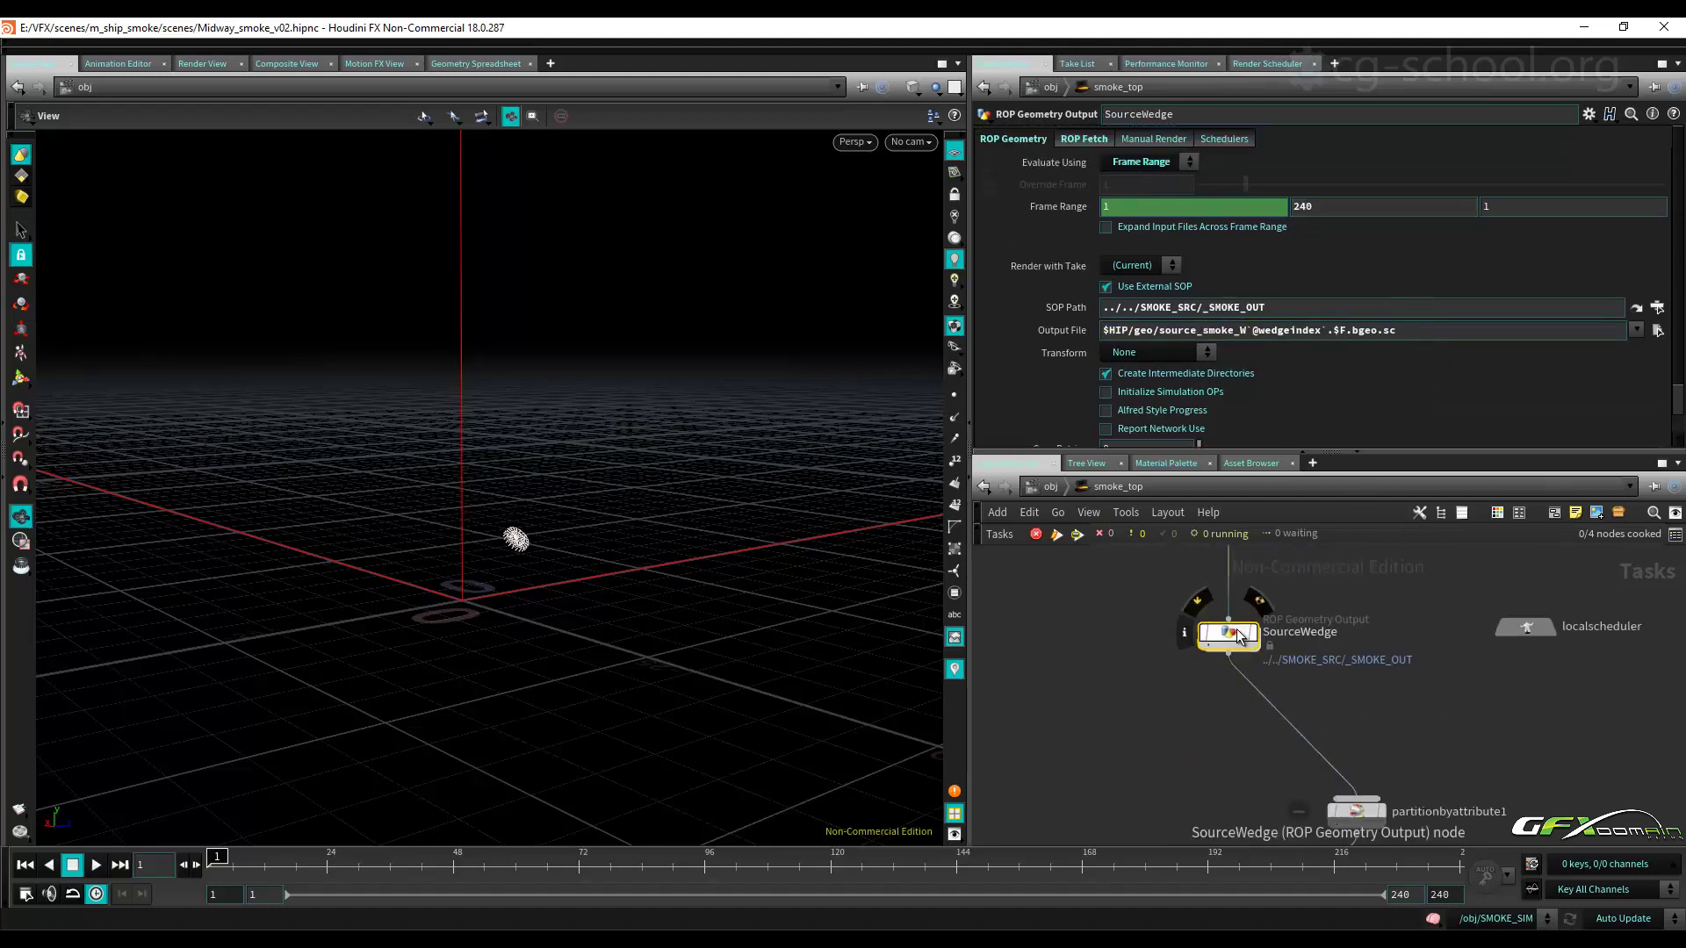
pyautogui.moveTo(1405, 576)
pyautogui.mouseDown(button='middle')
pyautogui.moveTo(1418, 731)
pyautogui.moveTo(1388, 561)
pyautogui.mouseUp(button='middle')
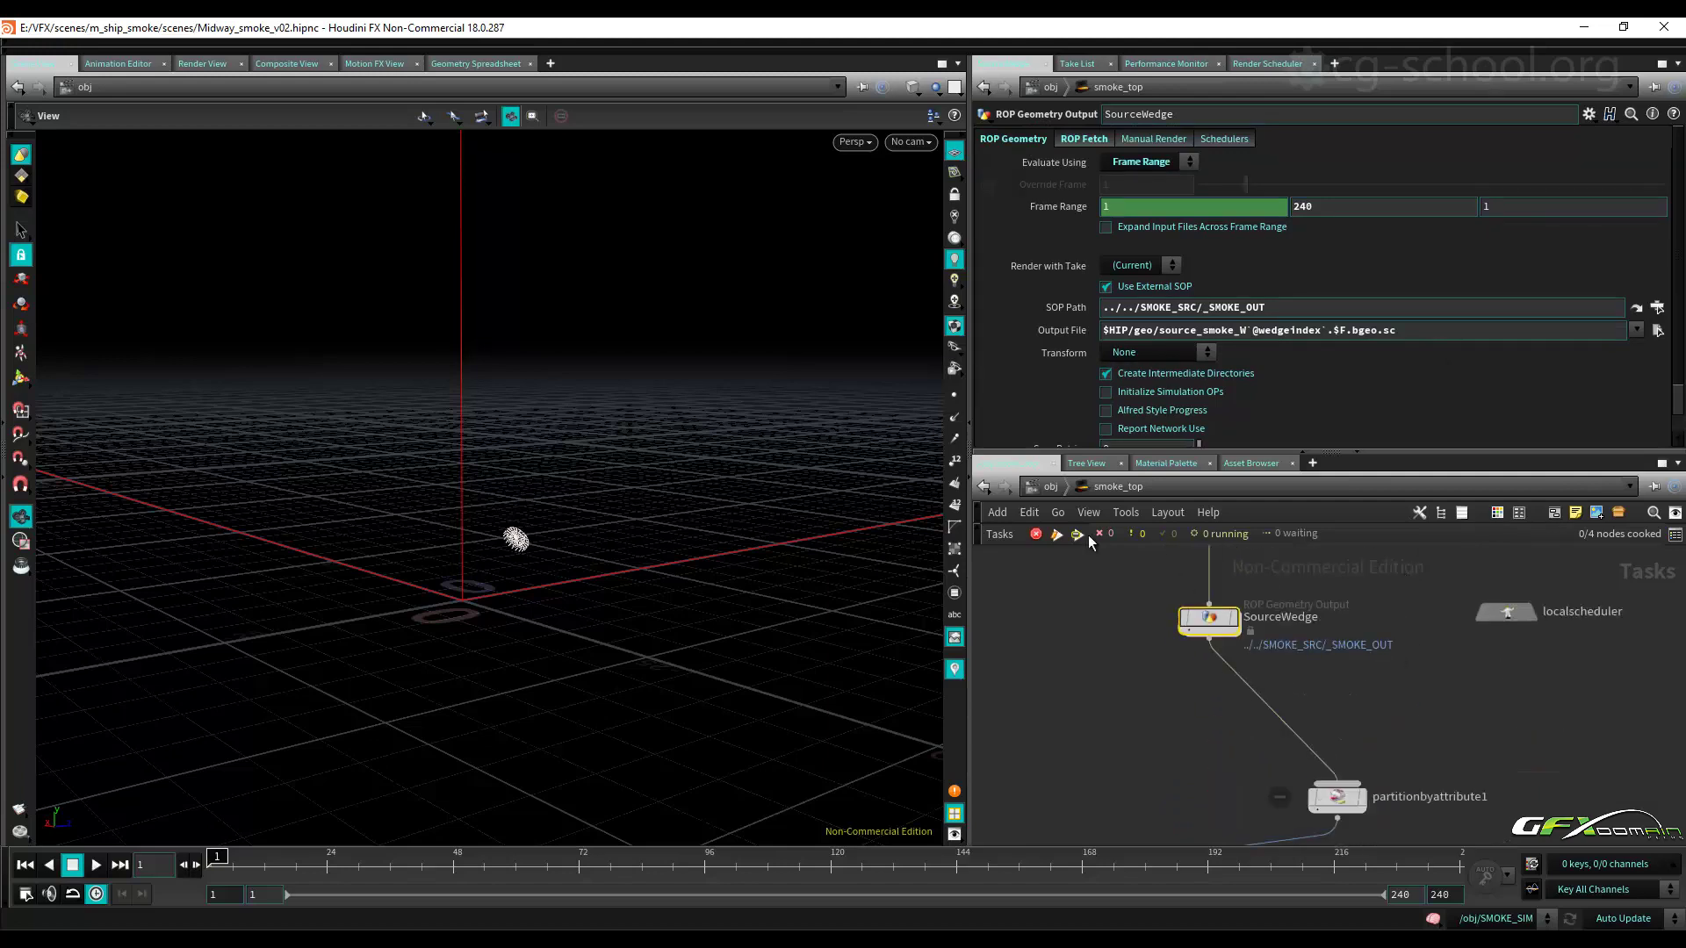
pyautogui.click(1050, 487)
pyautogui.doubleClick(1547, 566)
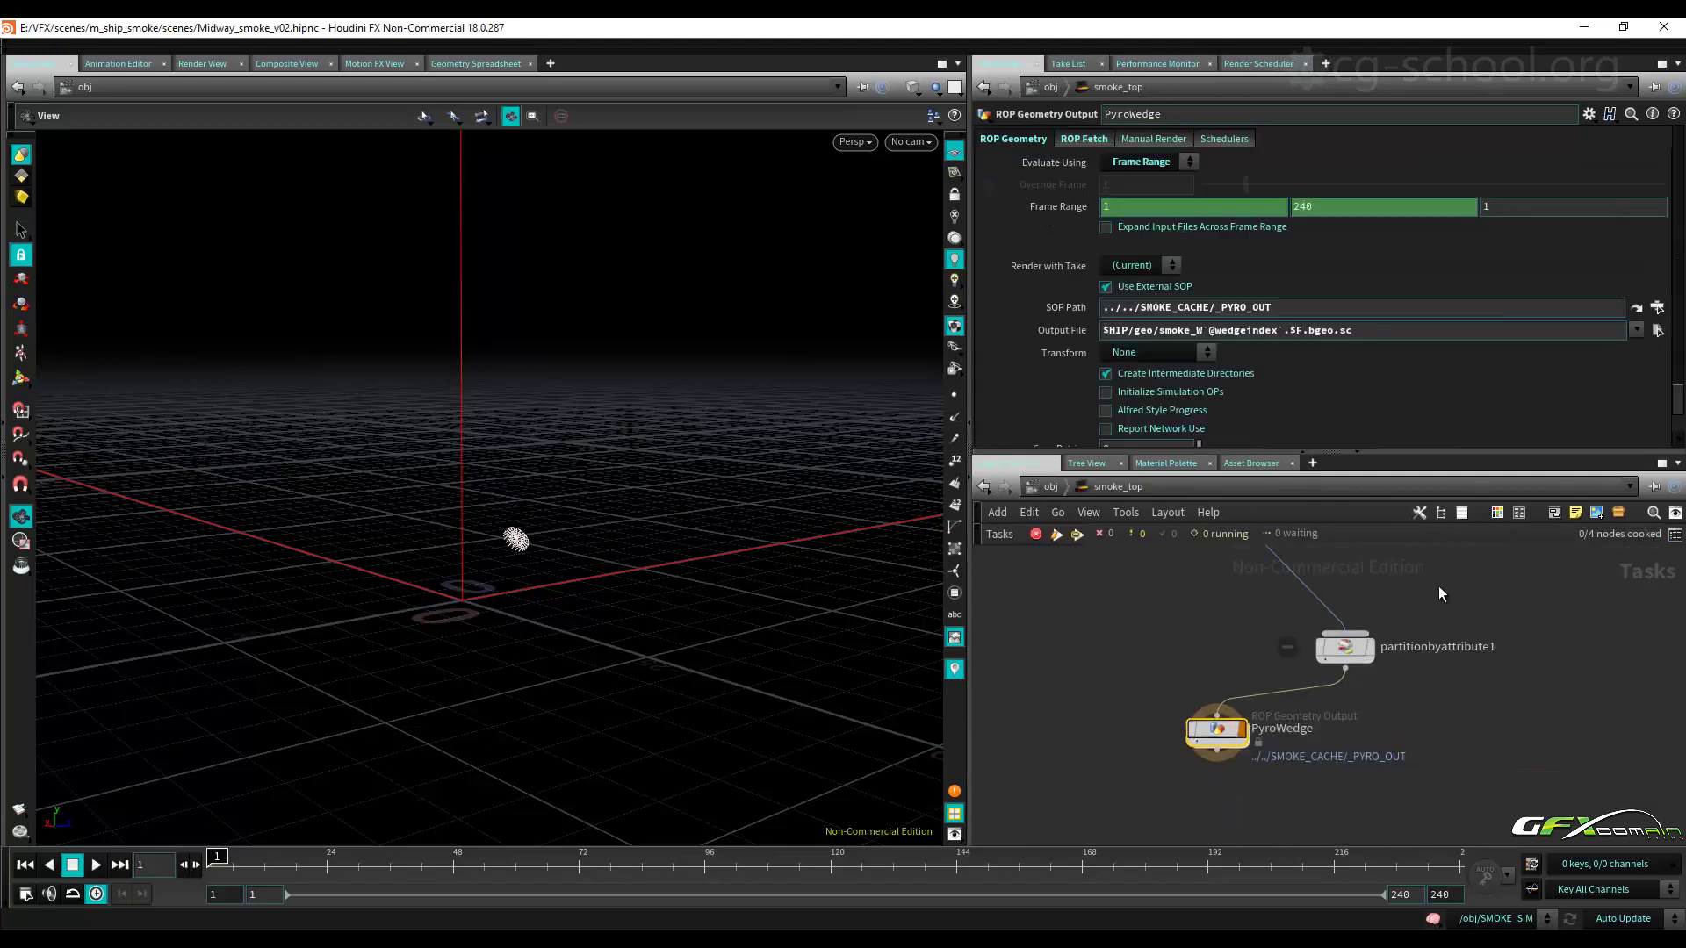
# Cook the smoke_top network, saving the scene changes before cooking.
pyautogui.scroll(3, 1186, 579)
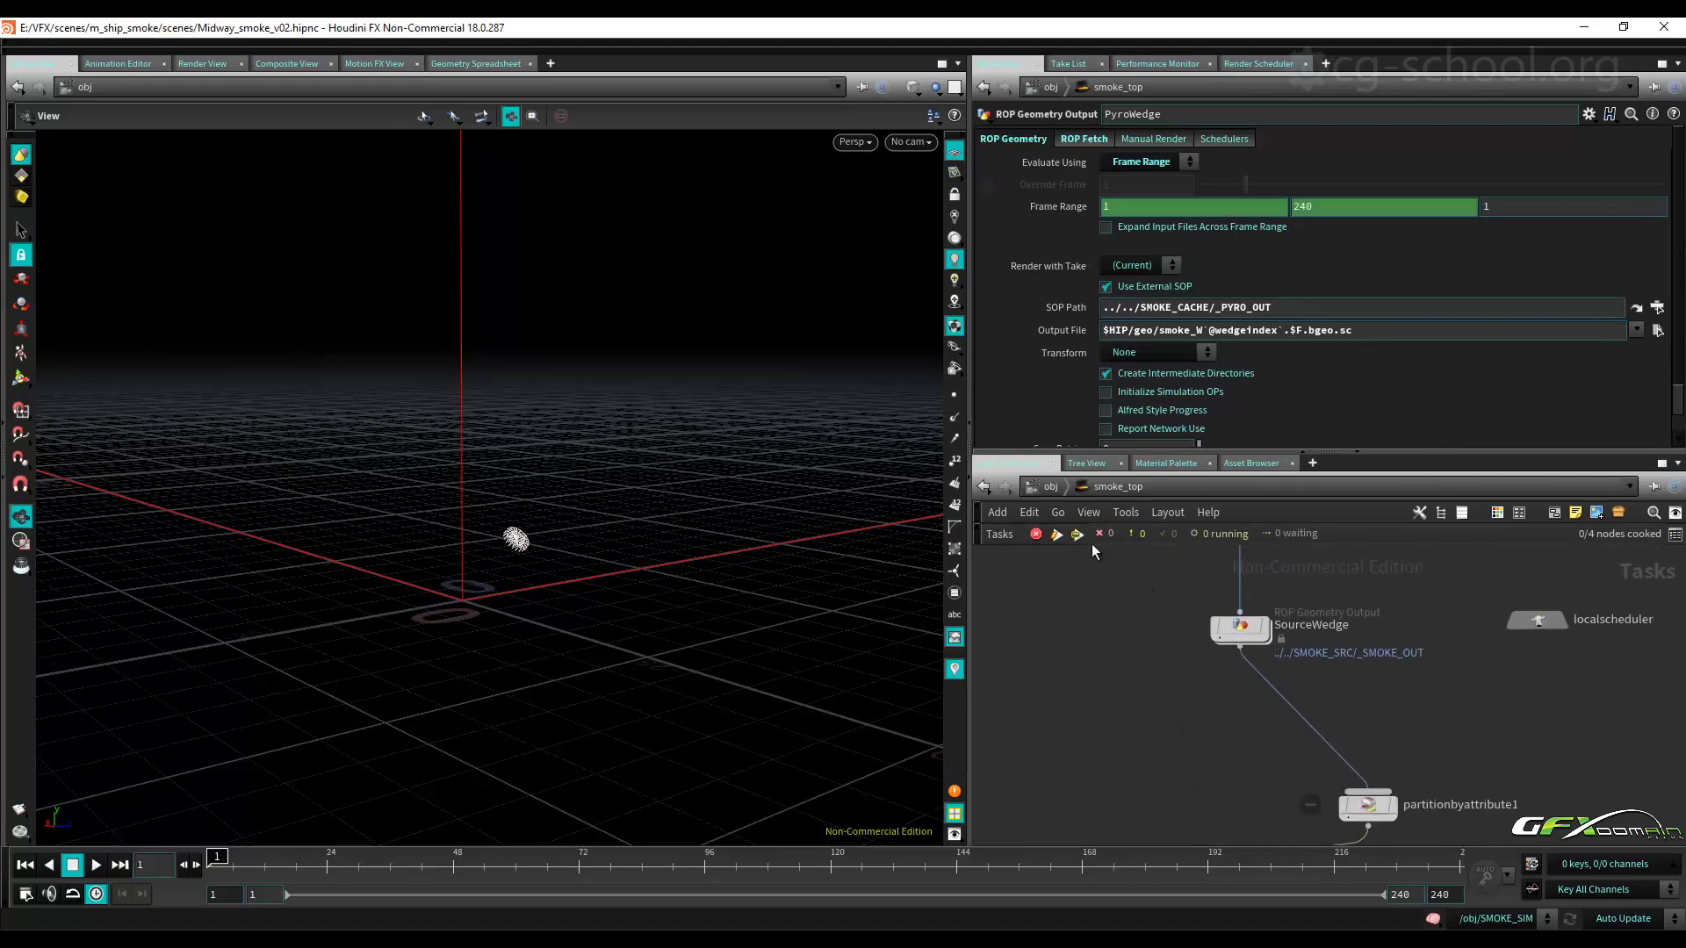
pyautogui.click(1055, 533)
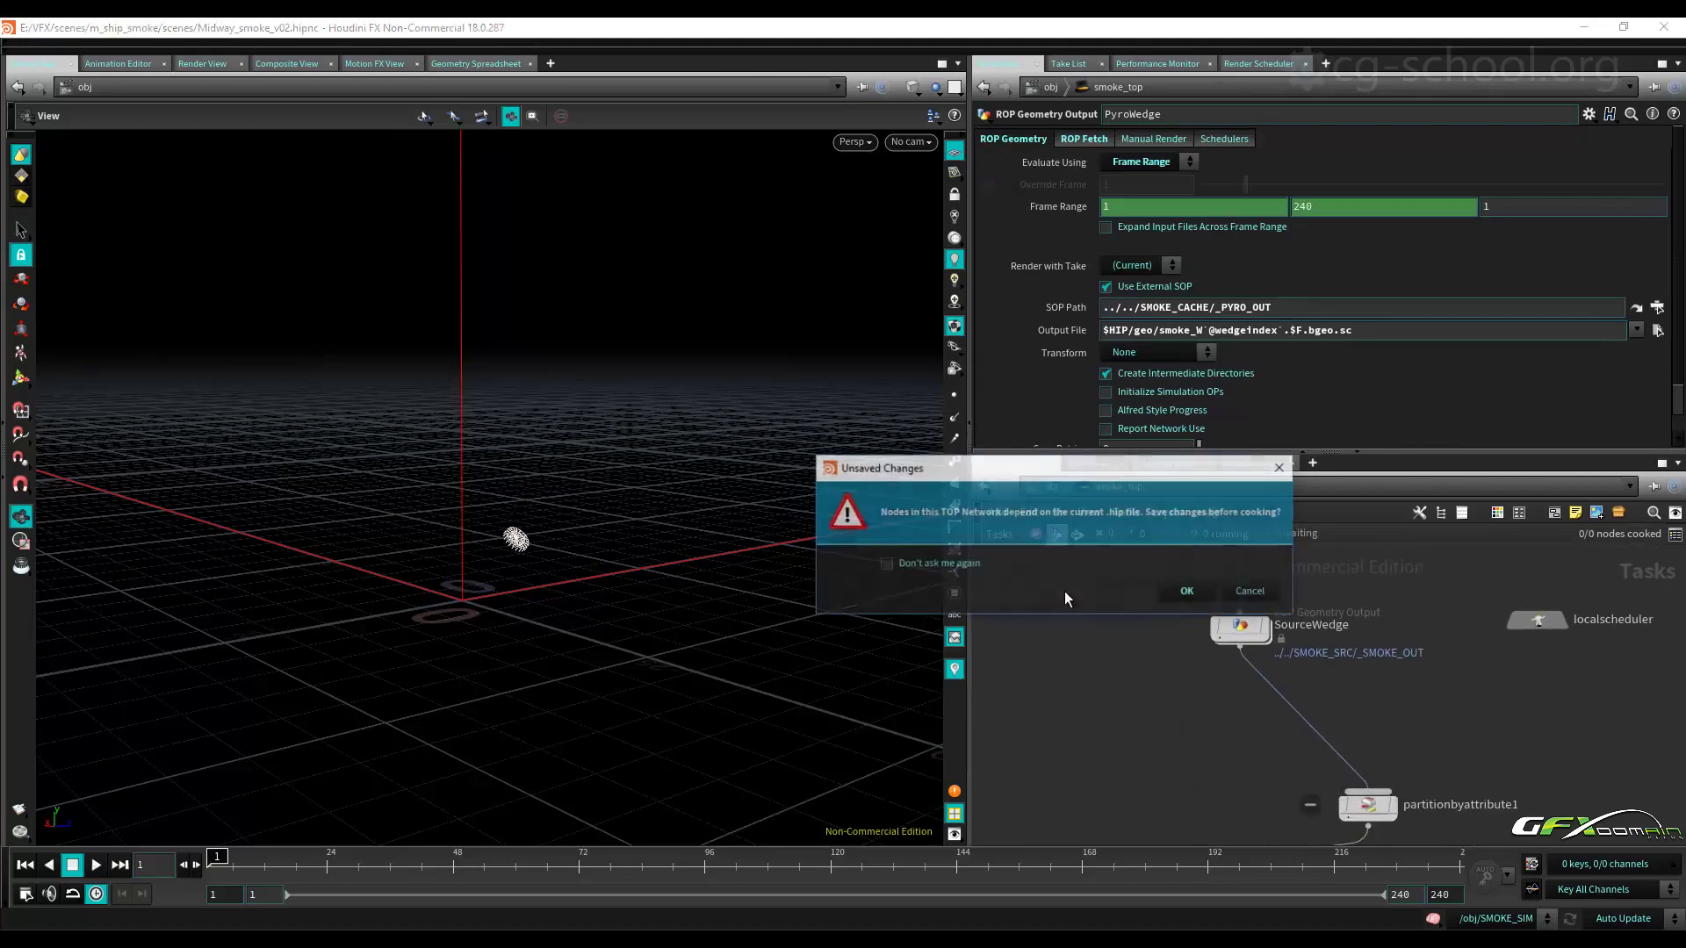
pyautogui.click(1188, 594)
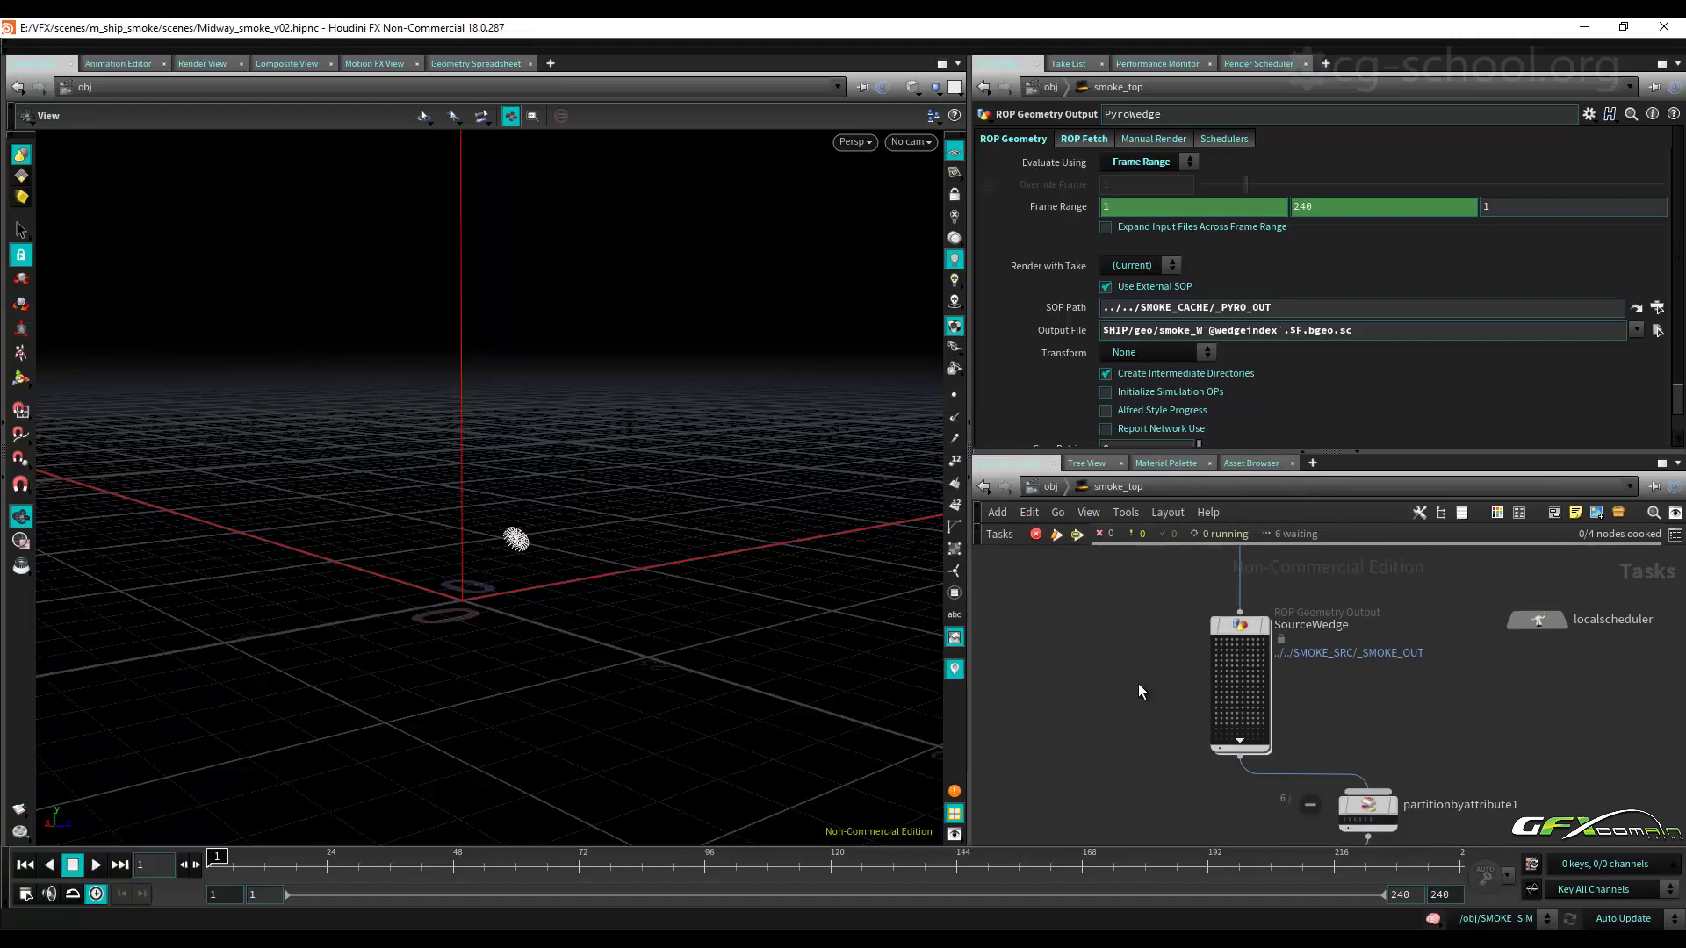
pyautogui.scroll(-2, 1122, 676)
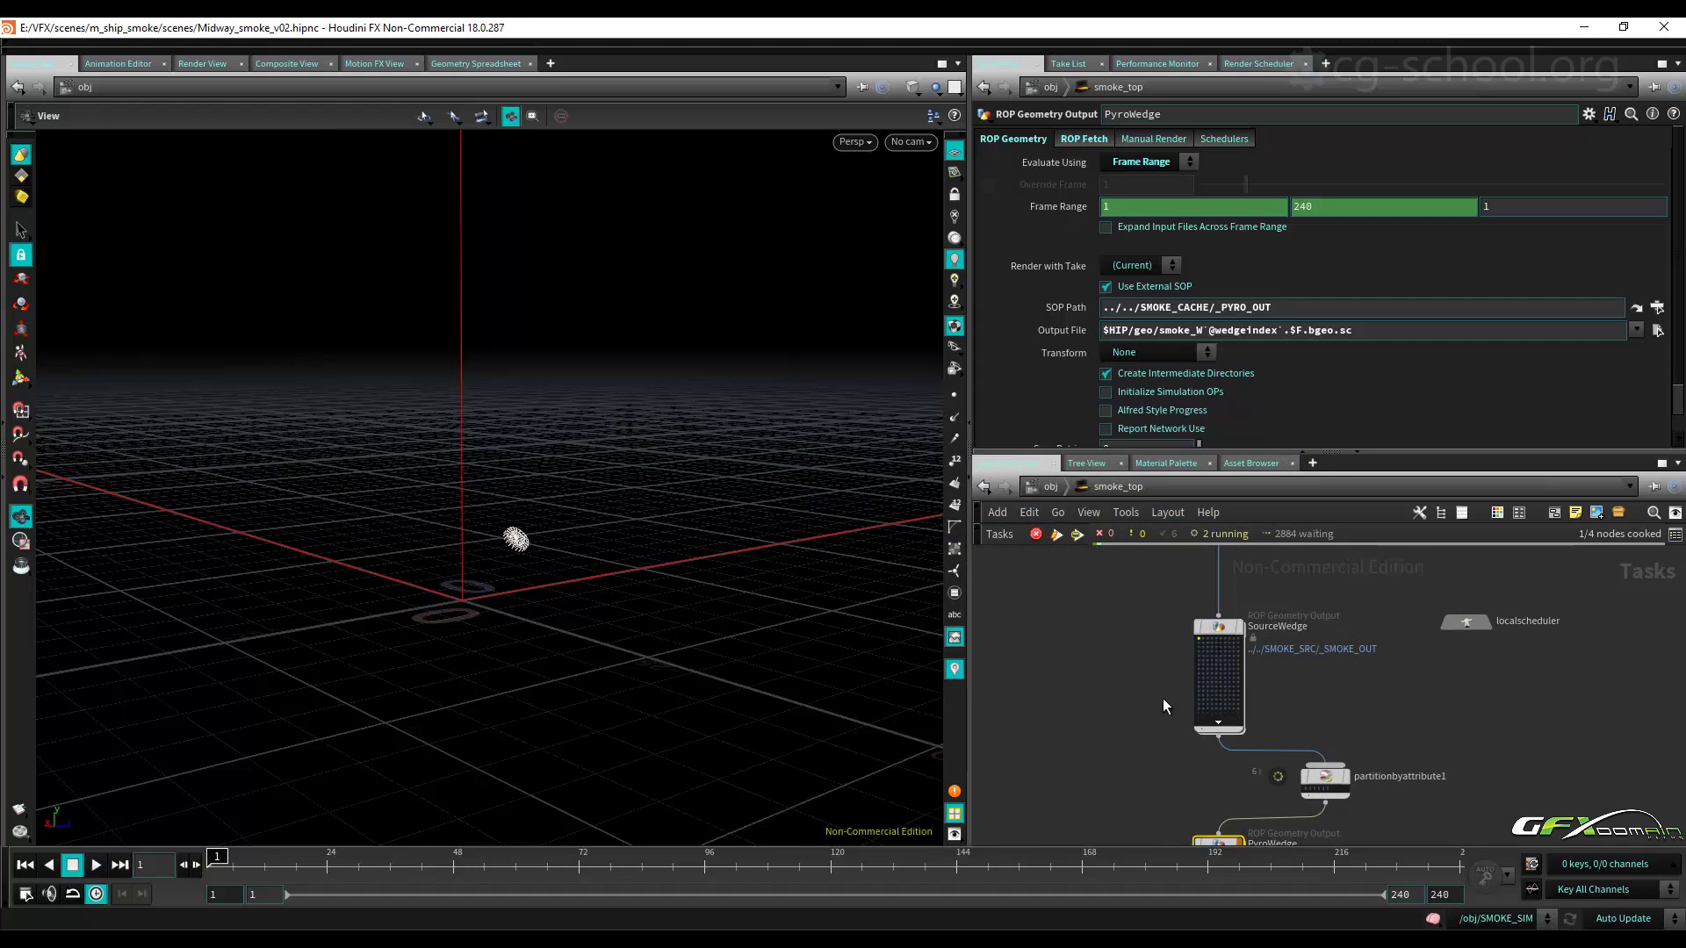
# Browse the $HIP/geo folder from PyroWedge's output file setting and sort its files by last modified, newest first.
pyautogui.click(1657, 331)
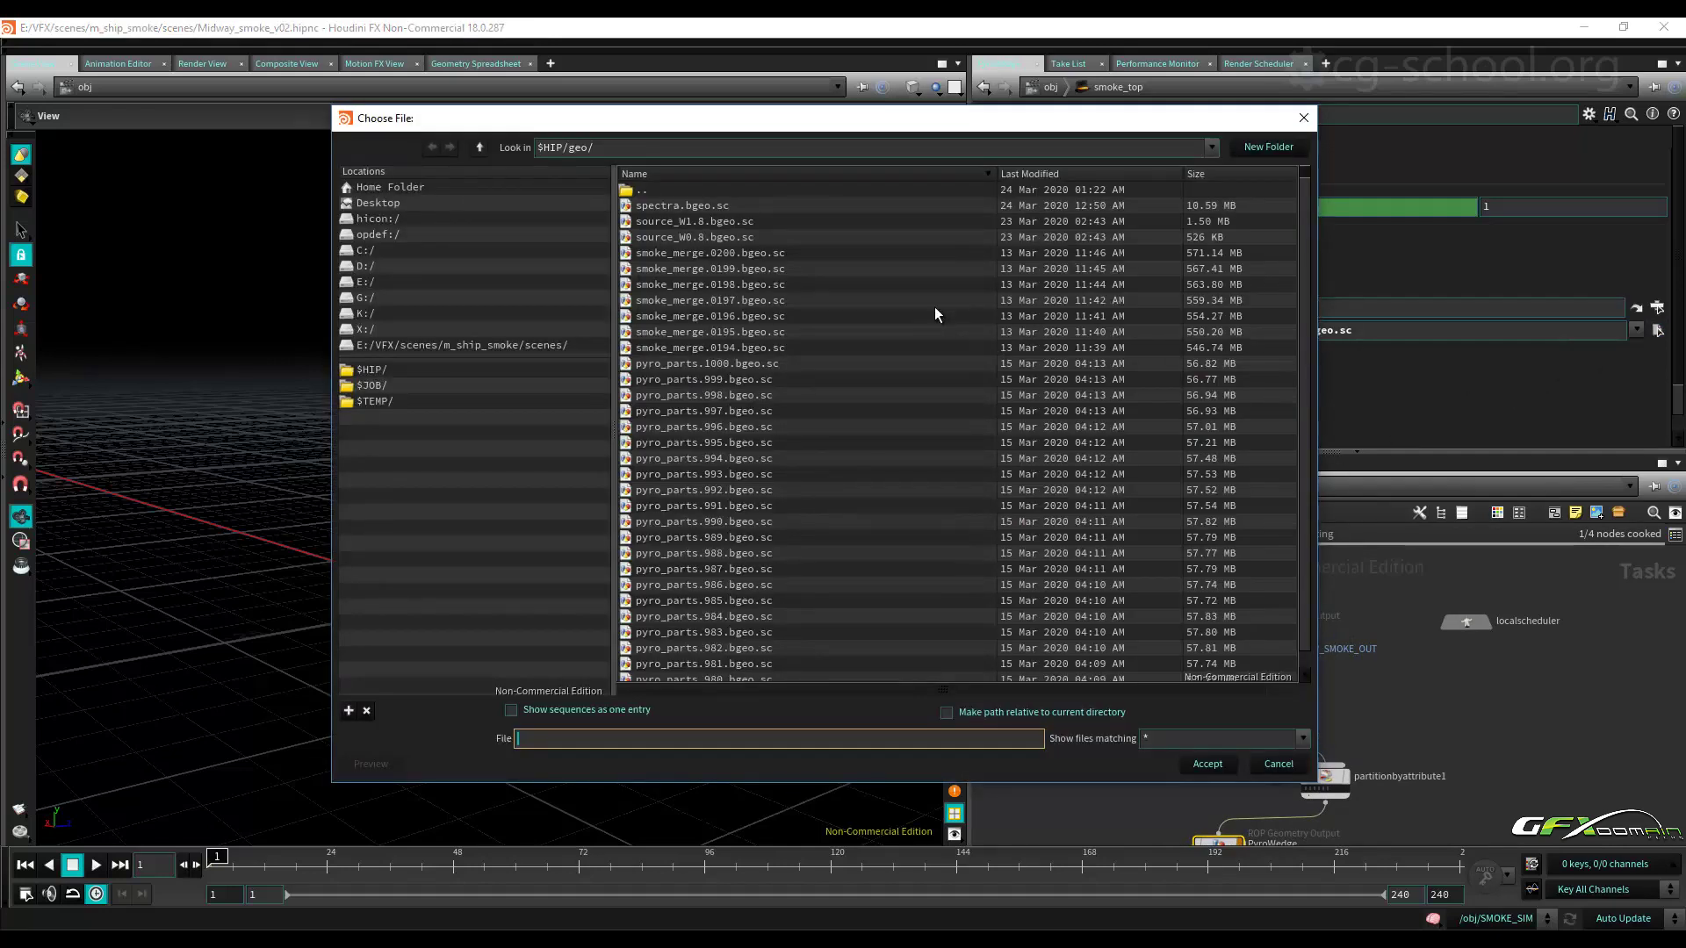
pyautogui.click(1040, 176)
pyautogui.click(1040, 176)
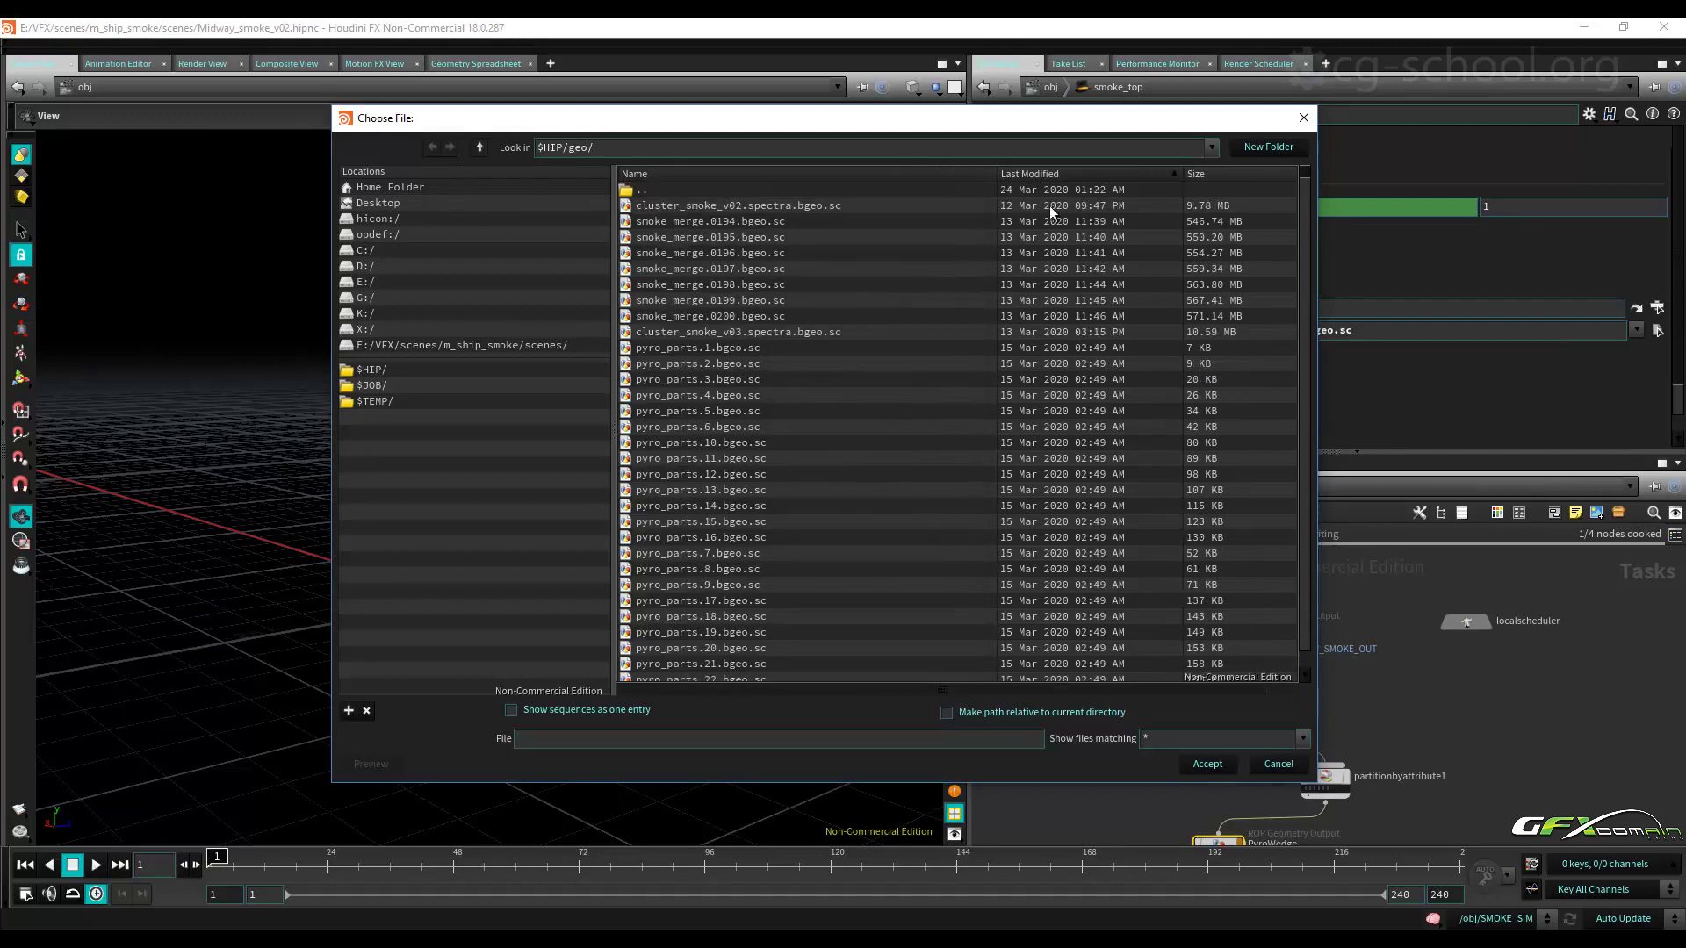
pyautogui.click(1068, 172)
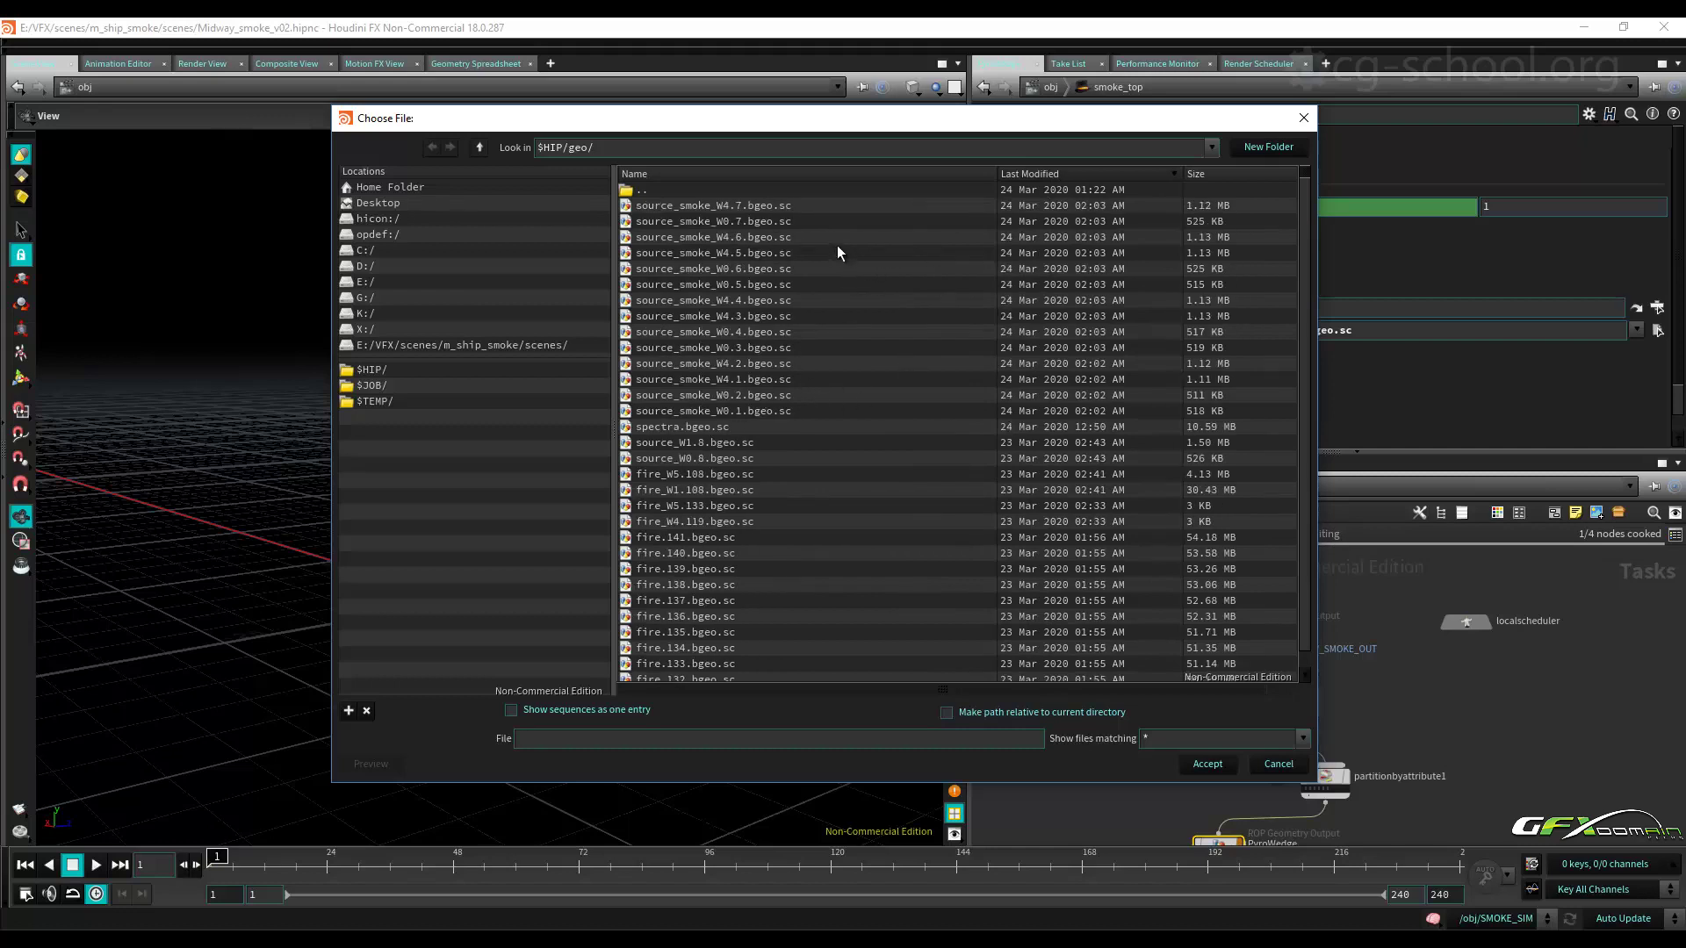
# Check the newly written wedge cache files in $HIP/geo while the cook proceeds, and close the file chooser without choosing a file.
pyautogui.rightClick(915, 212)
pyautogui.click(924, 222)
pyautogui.rightClick(900, 223)
pyautogui.click(920, 230)
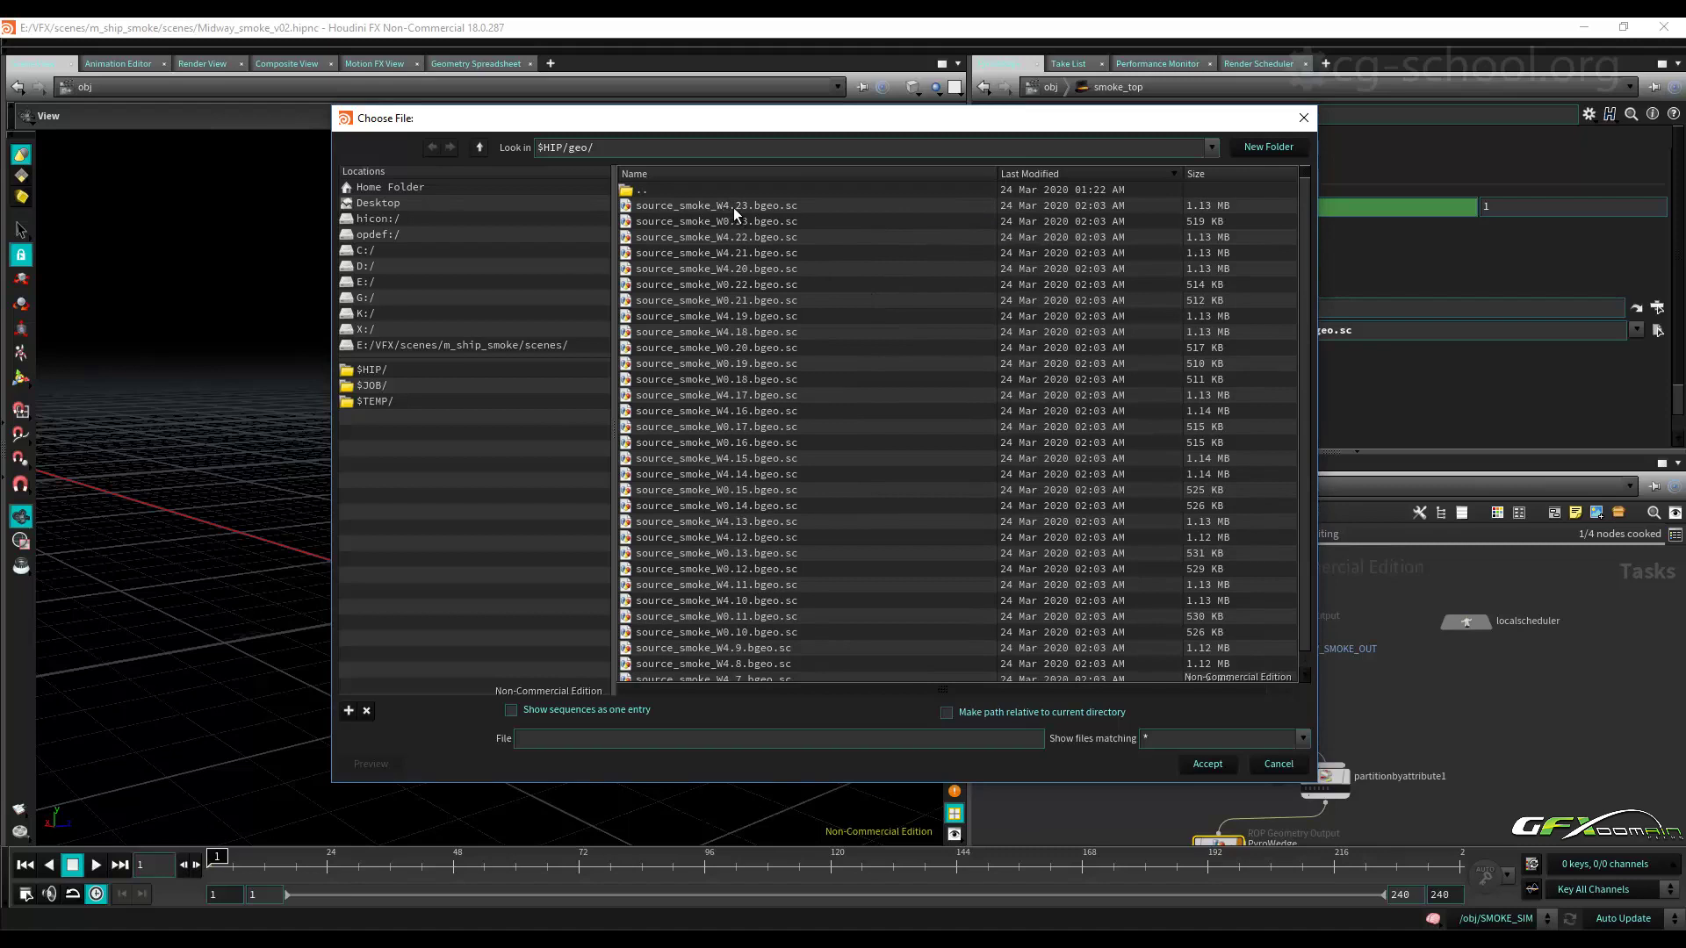
pyautogui.rightClick(882, 226)
pyautogui.click(903, 236)
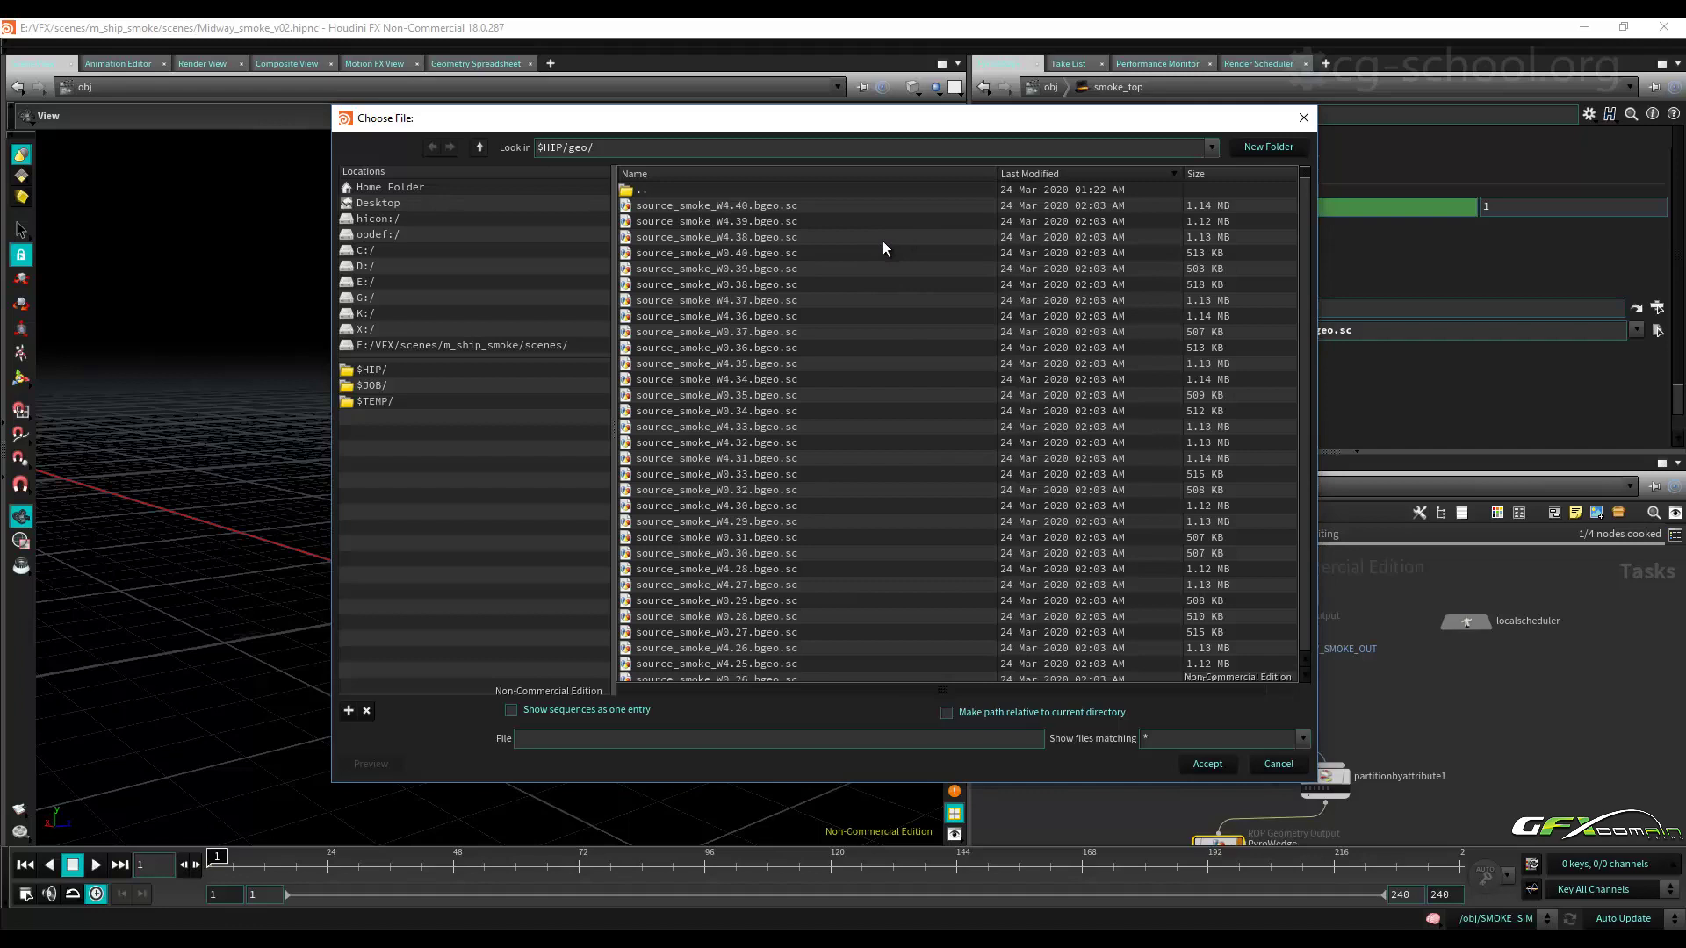
pyautogui.rightClick(882, 241)
pyautogui.click(894, 246)
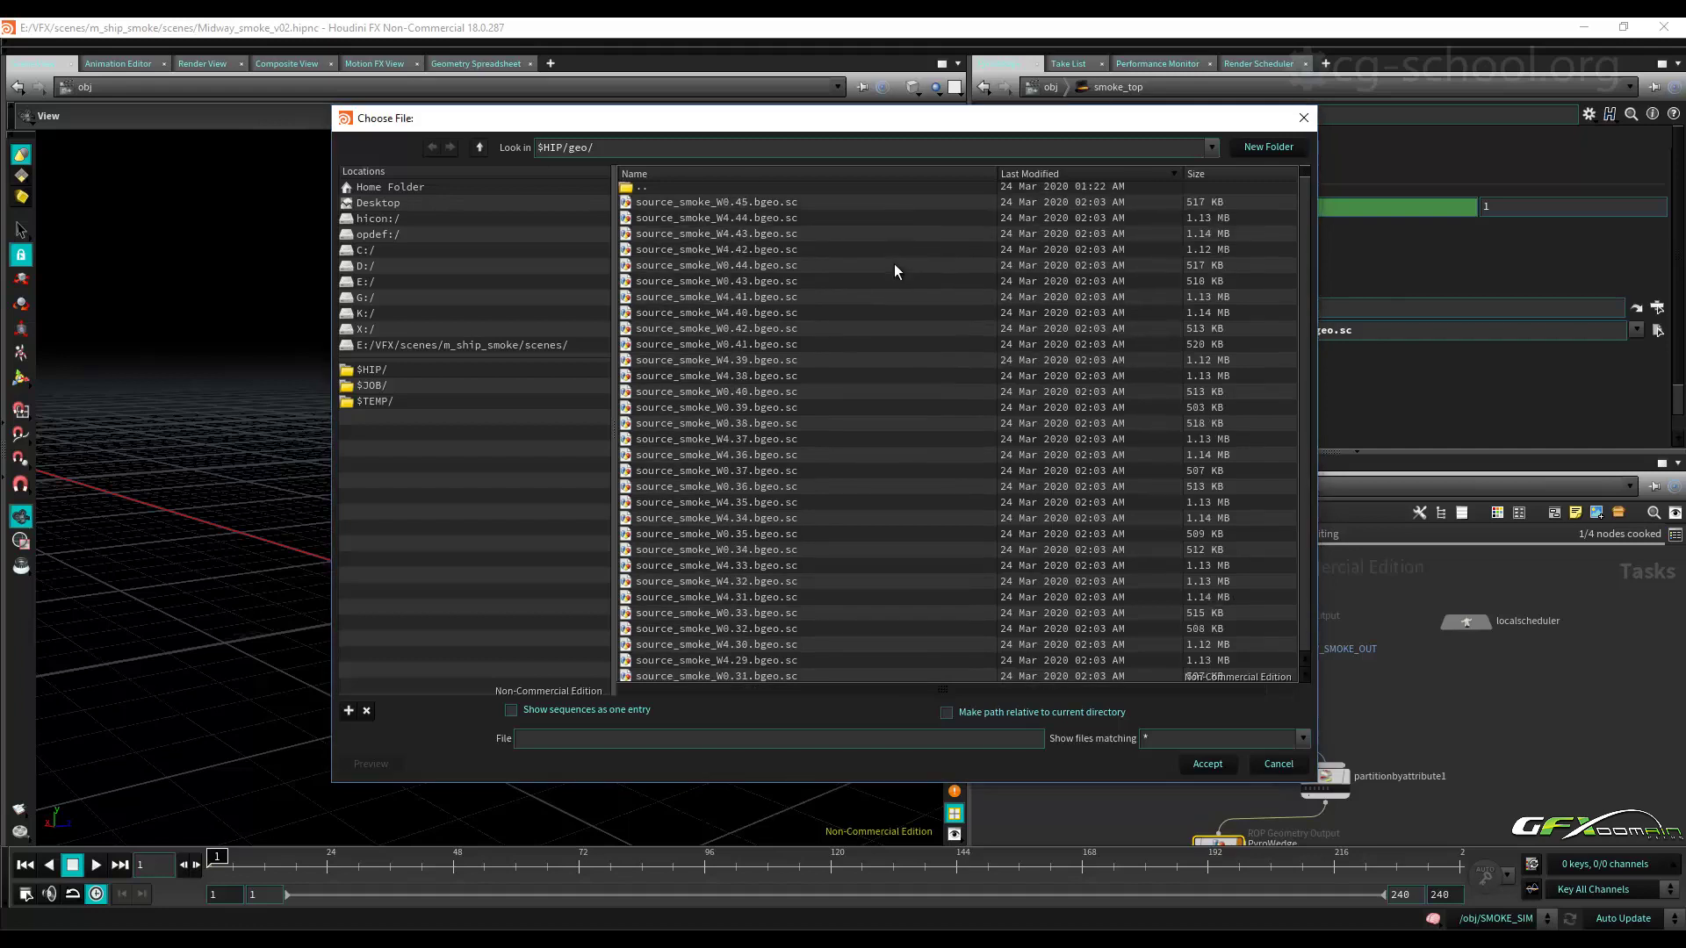
pyautogui.scroll(-2, 894, 264)
pyautogui.scroll(3, 861, 272)
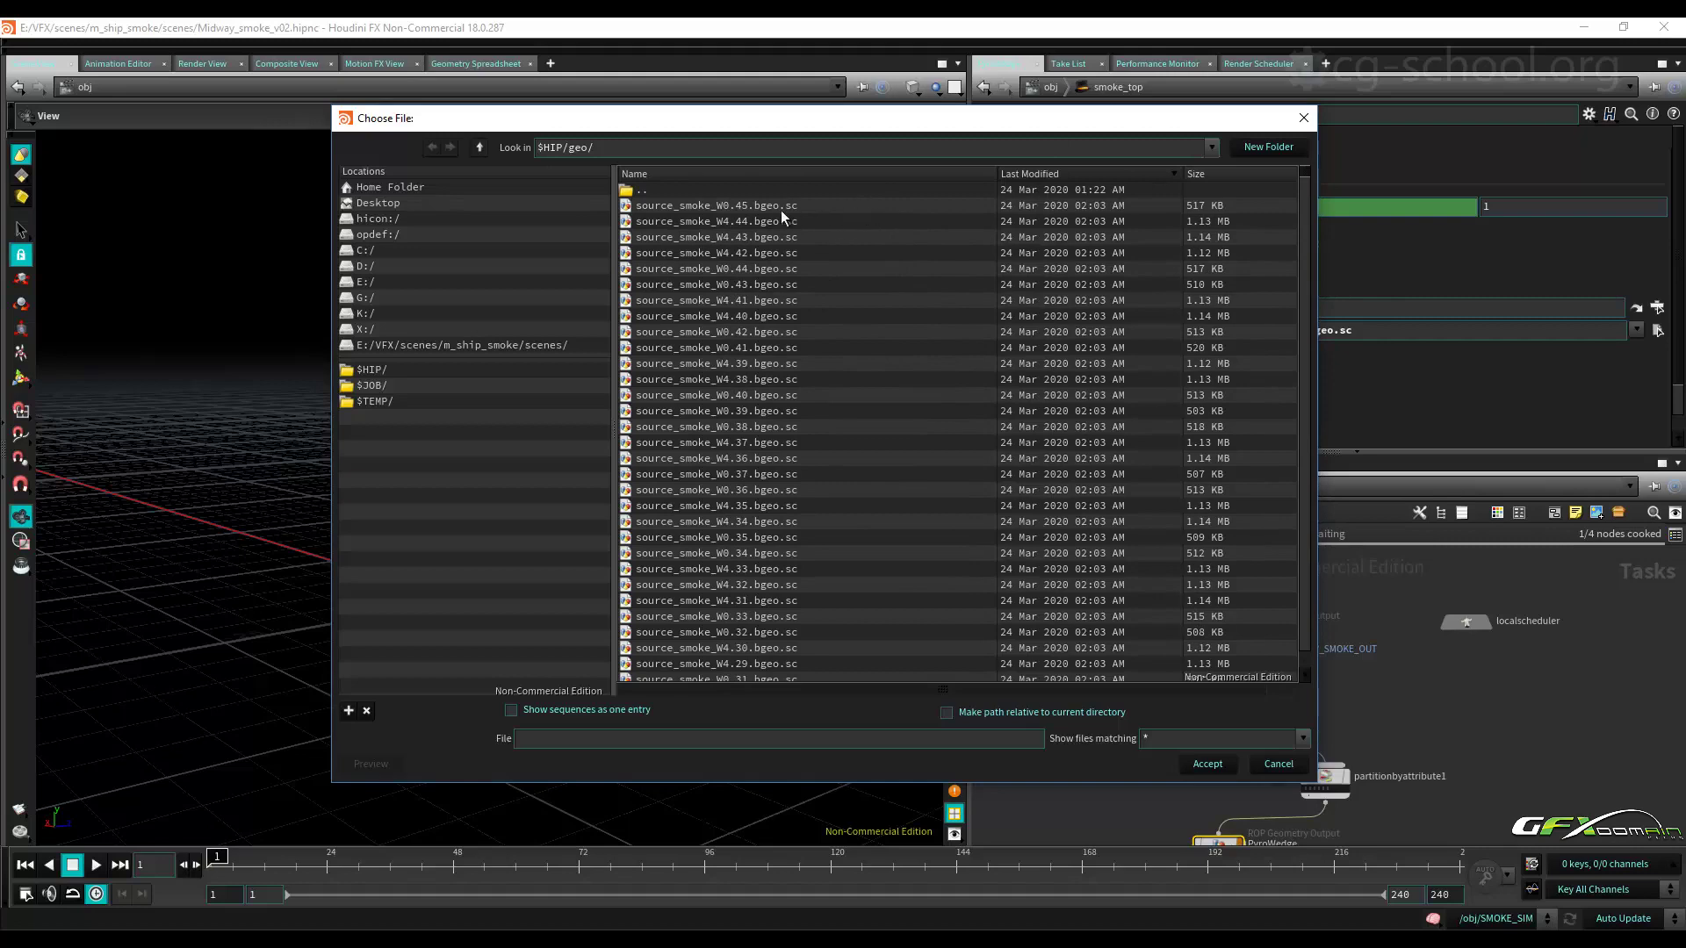
pyautogui.click(1304, 119)
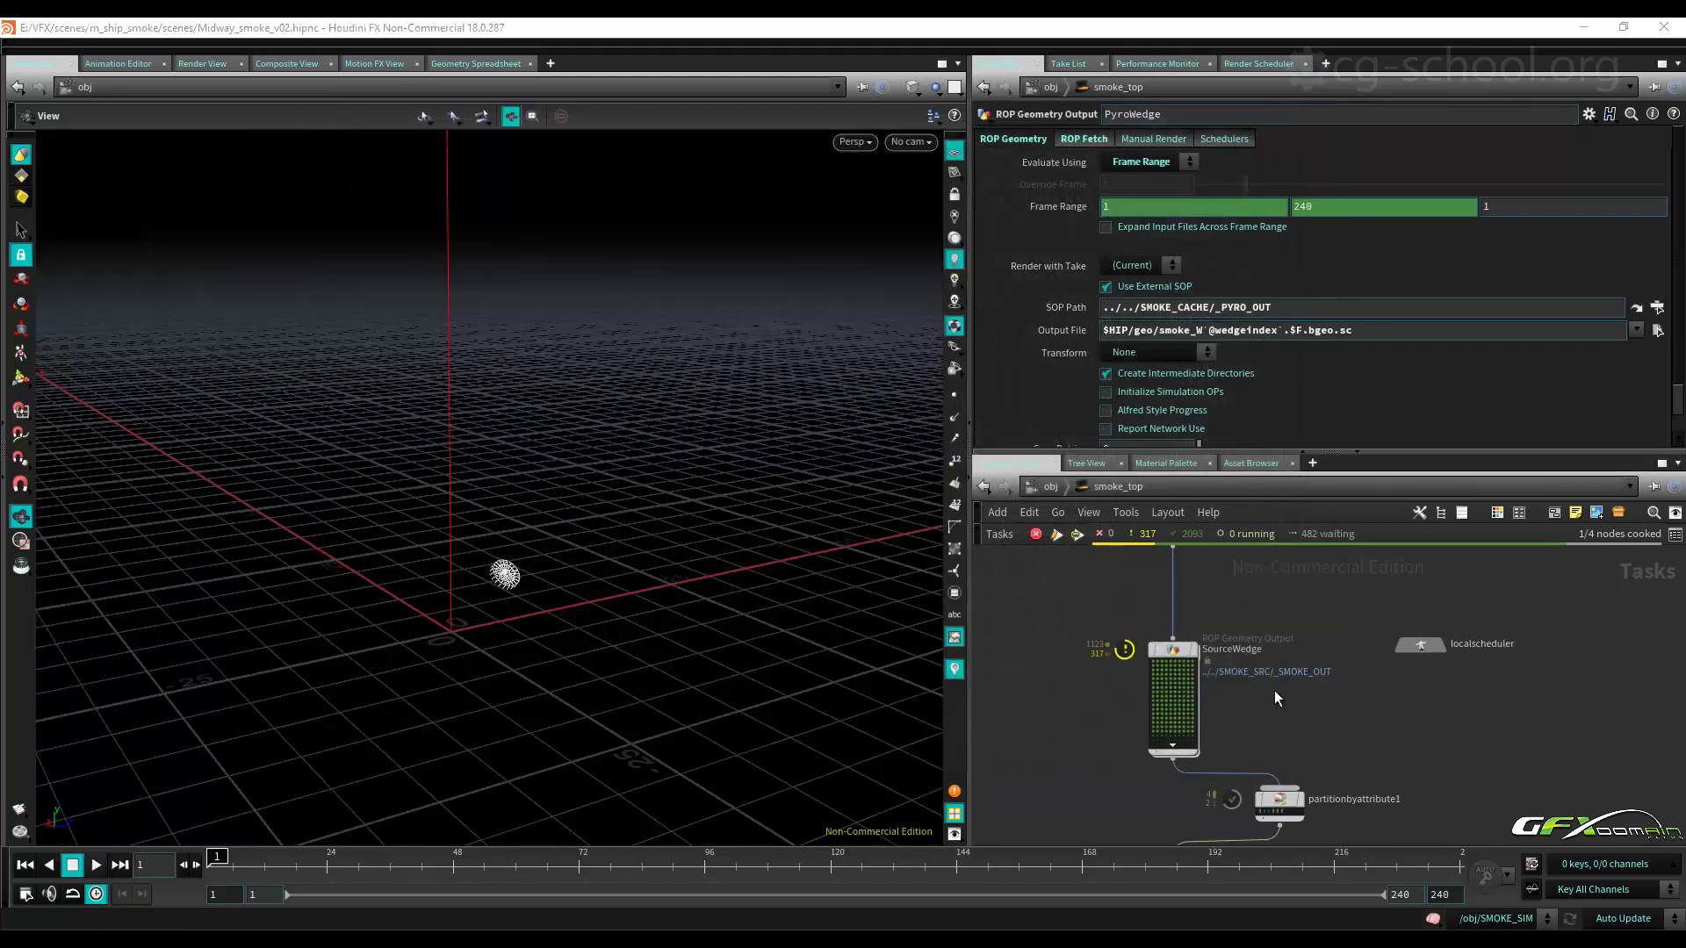
pyautogui.click(1657, 330)
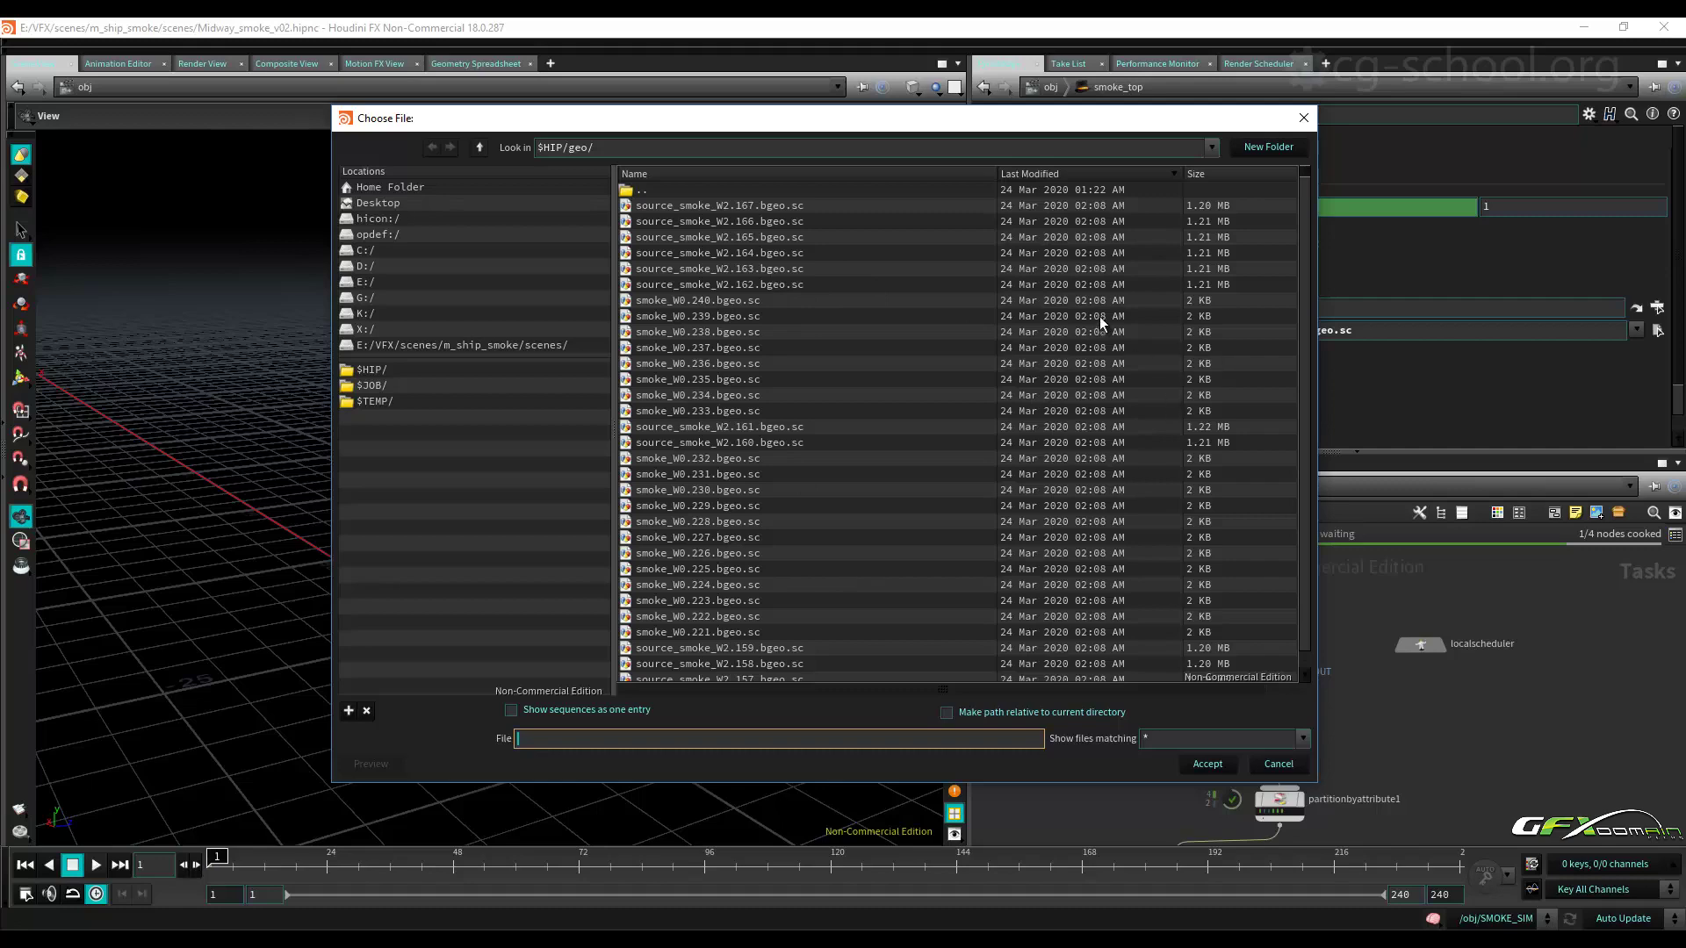
pyautogui.click(1303, 118)
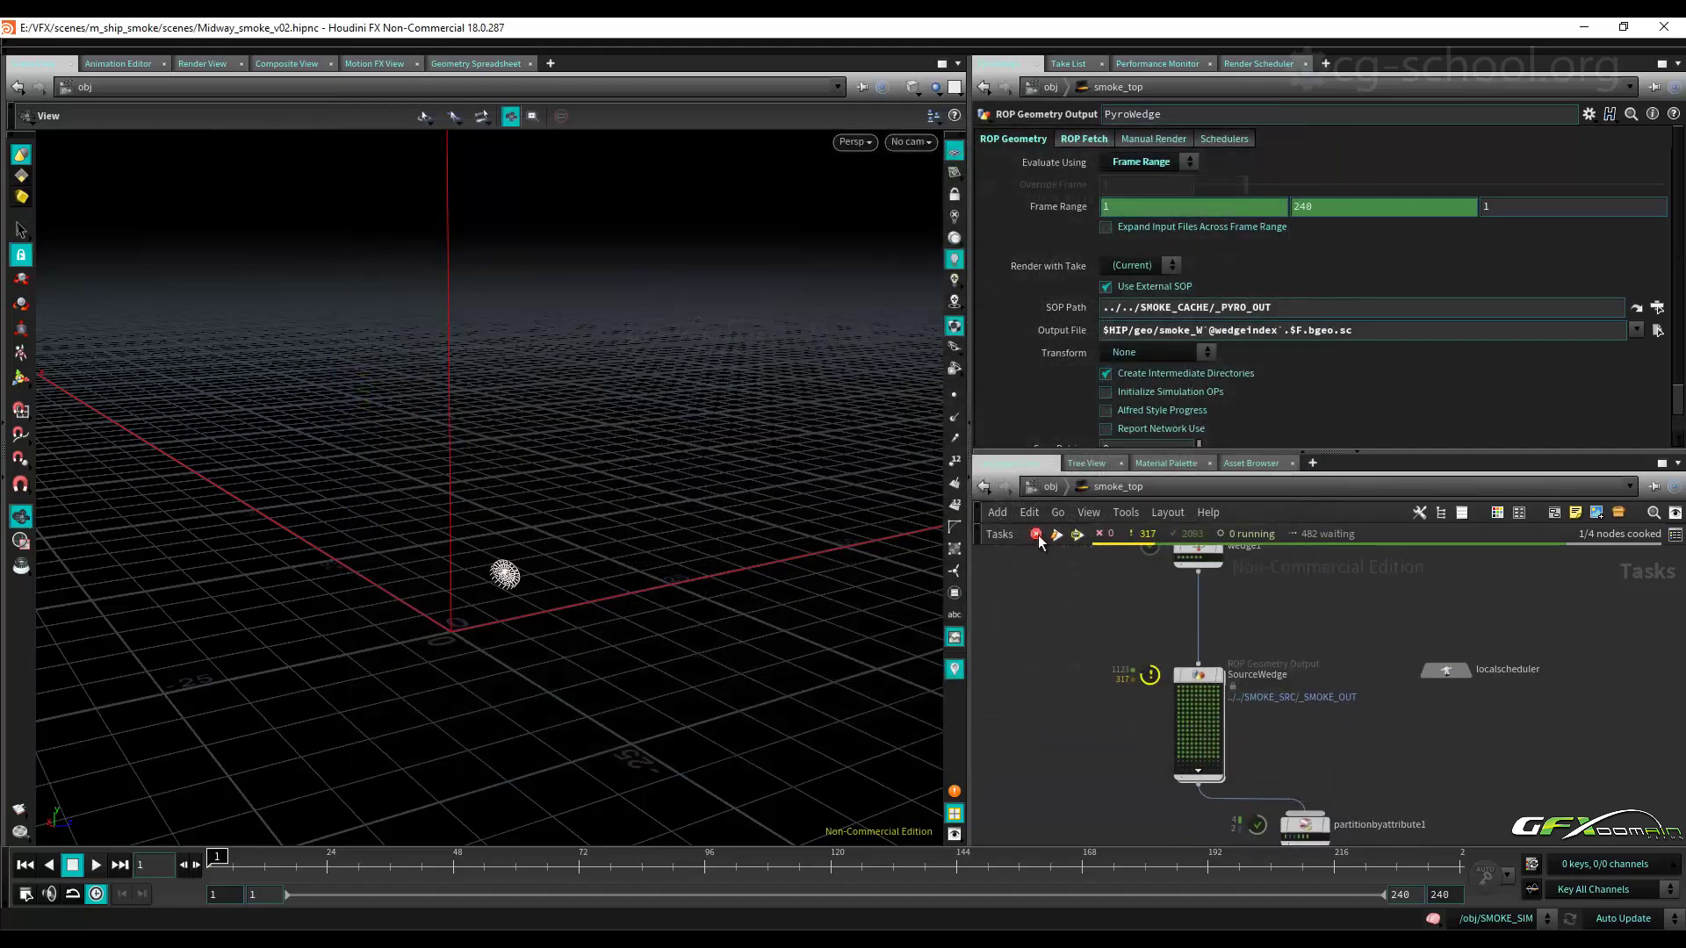
# In the SMOKE_SIM network, set the smoke_src node's SOP path to ../../SMOKE_SRC/_SMOKE_OUT.
pyautogui.click(1051, 487)
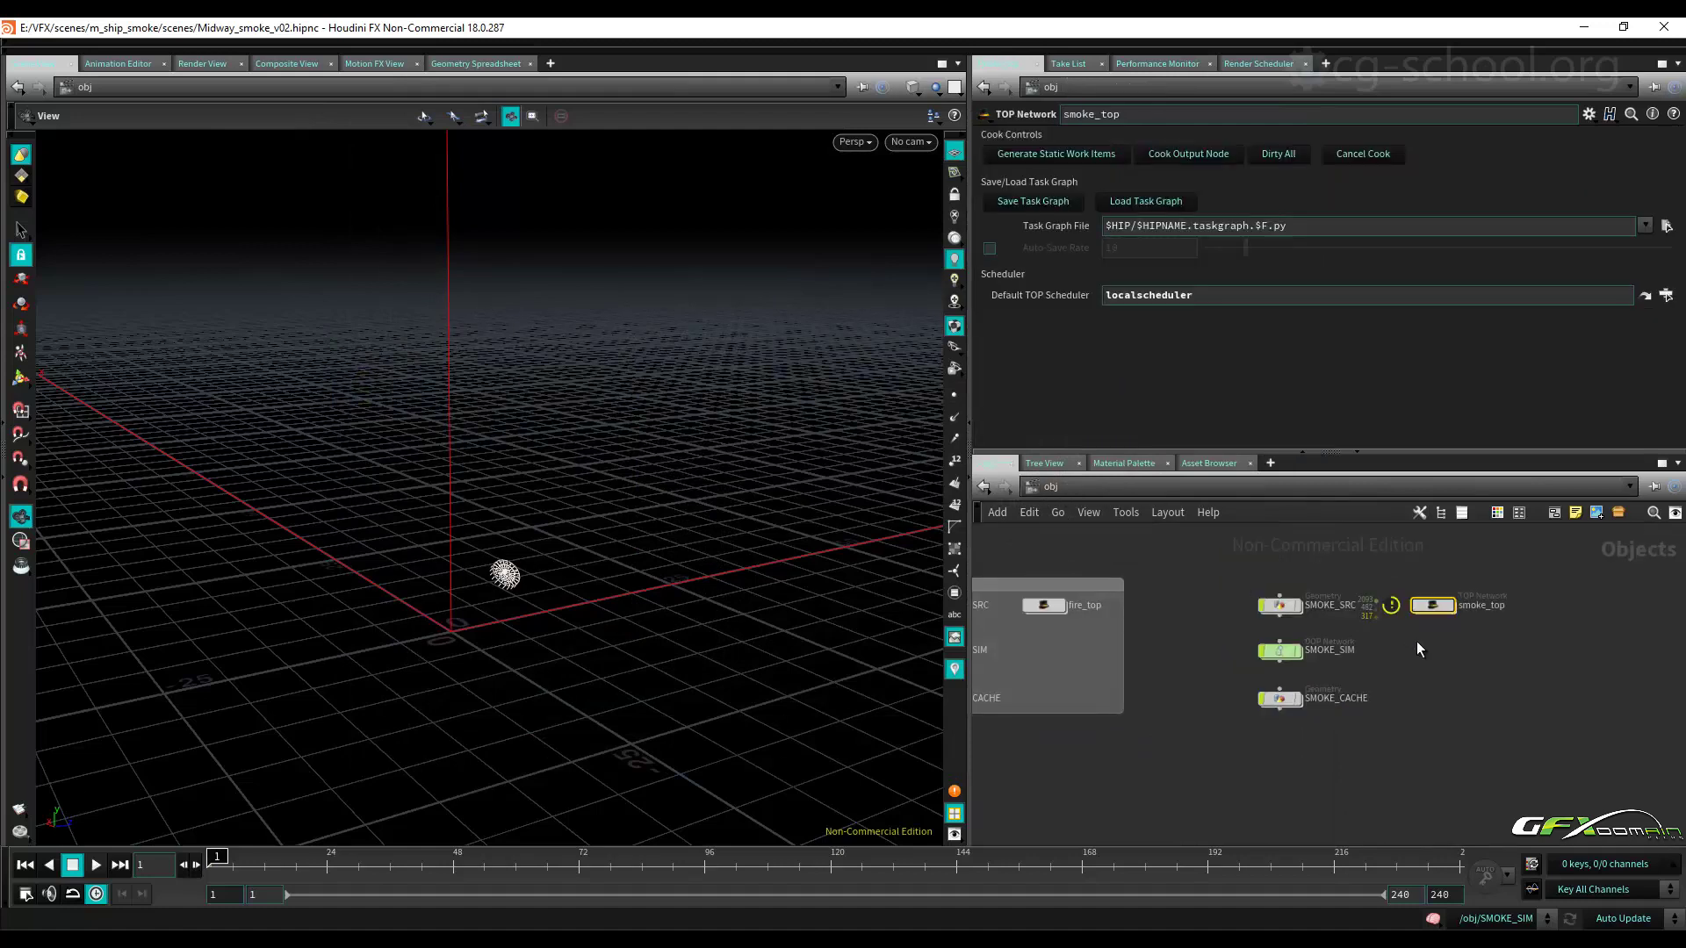
pyautogui.click(1307, 644)
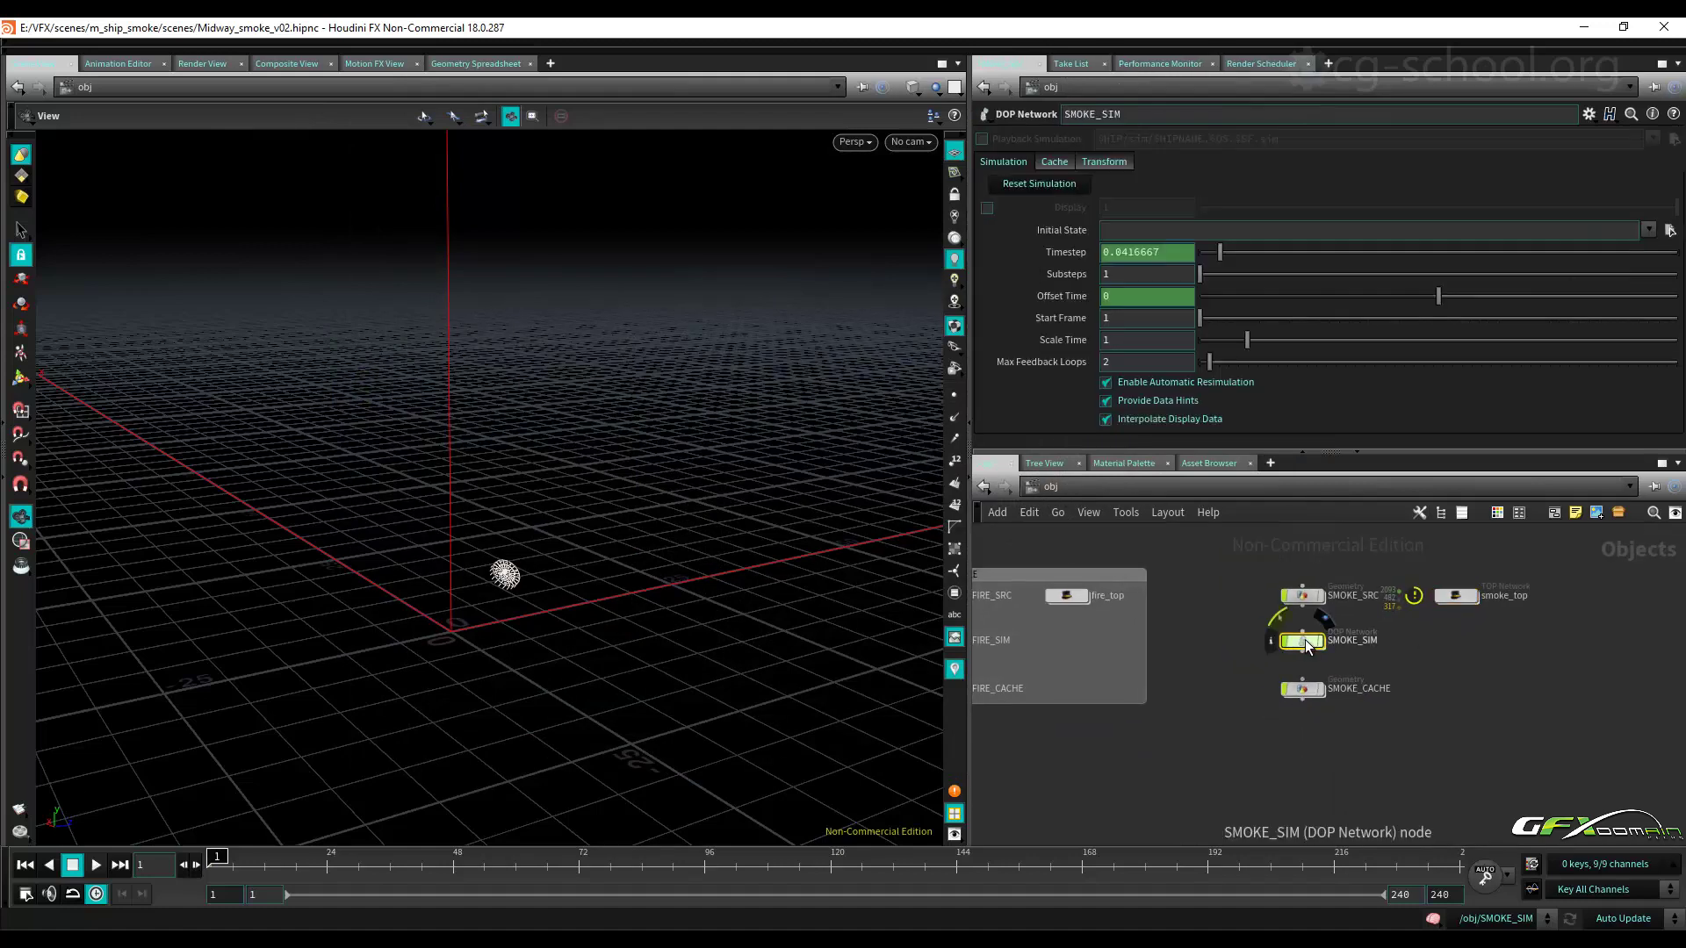
pyautogui.doubleClick(1307, 641)
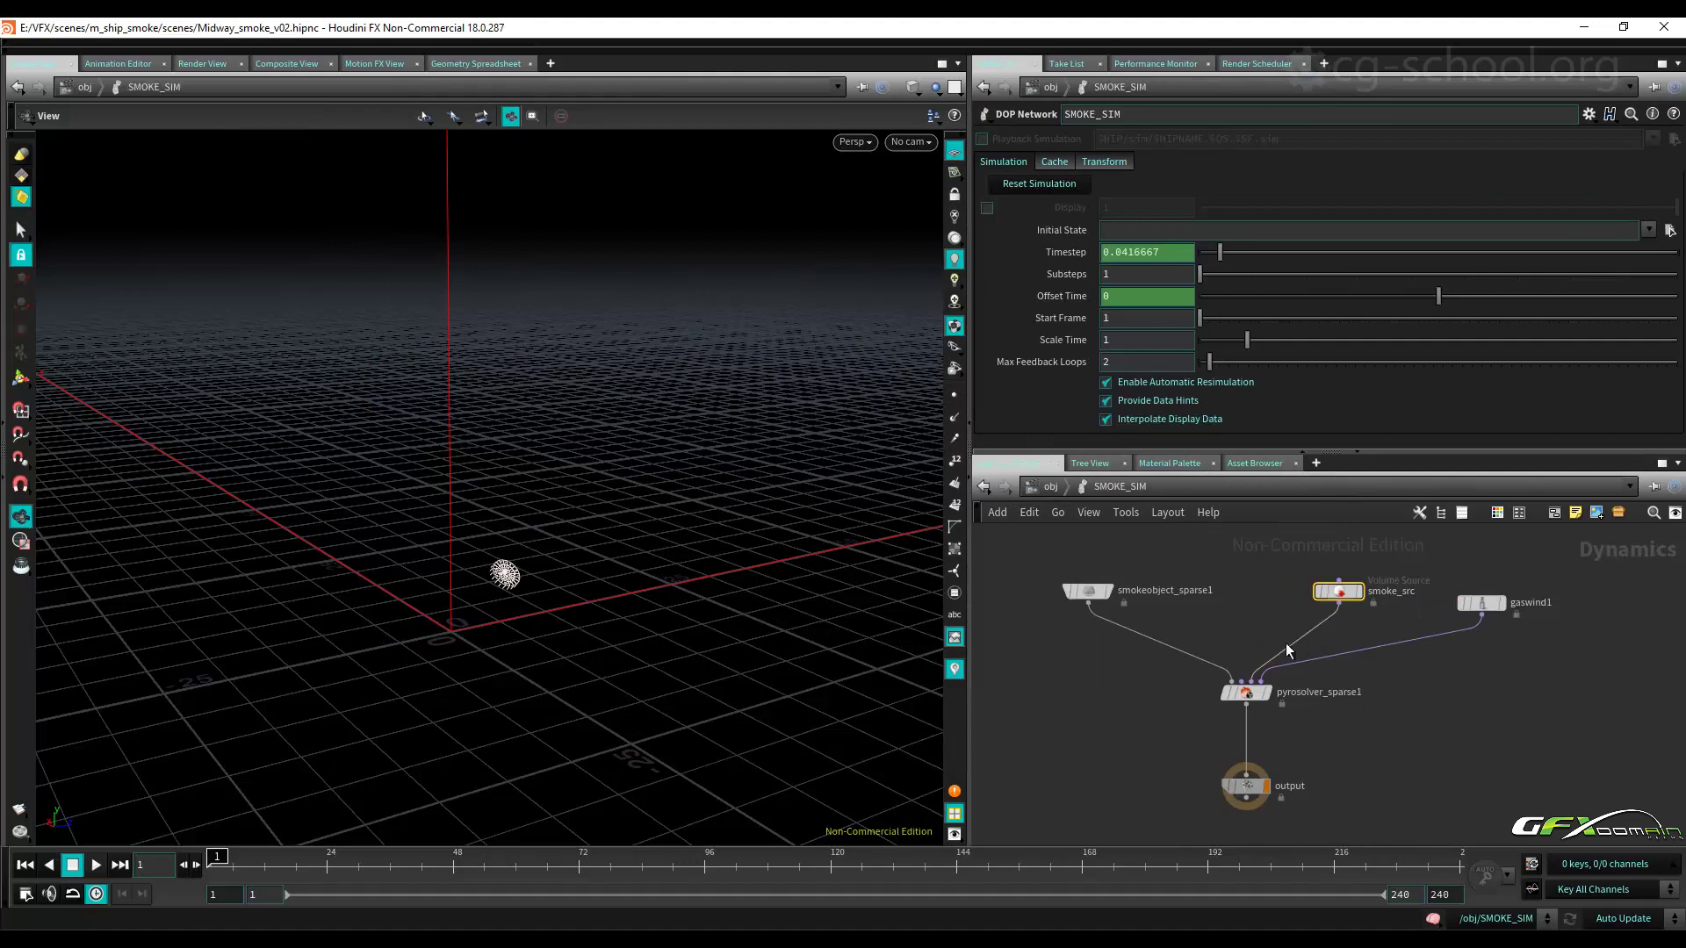
pyautogui.click(1372, 204)
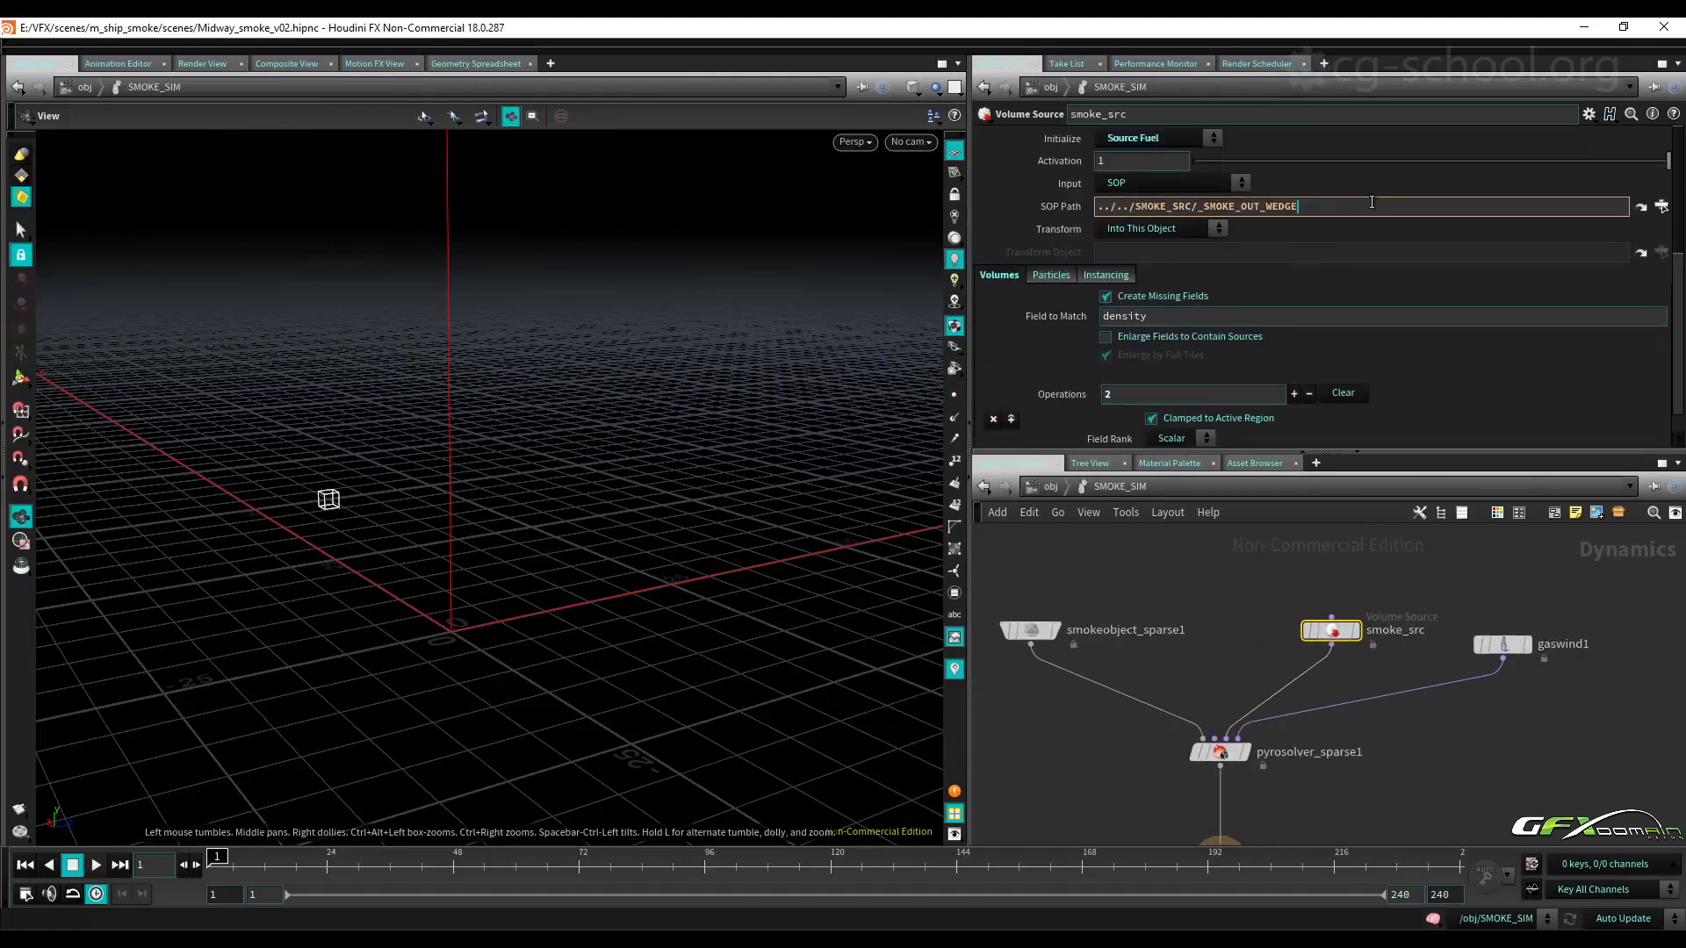
pyautogui.press('BackSpace')
pyautogui.press('BackSpace')
pyautogui.press('BackSpace')
pyautogui.press('BackSpace')
pyautogui.press('BackSpace')
pyautogui.press('BackSpace')
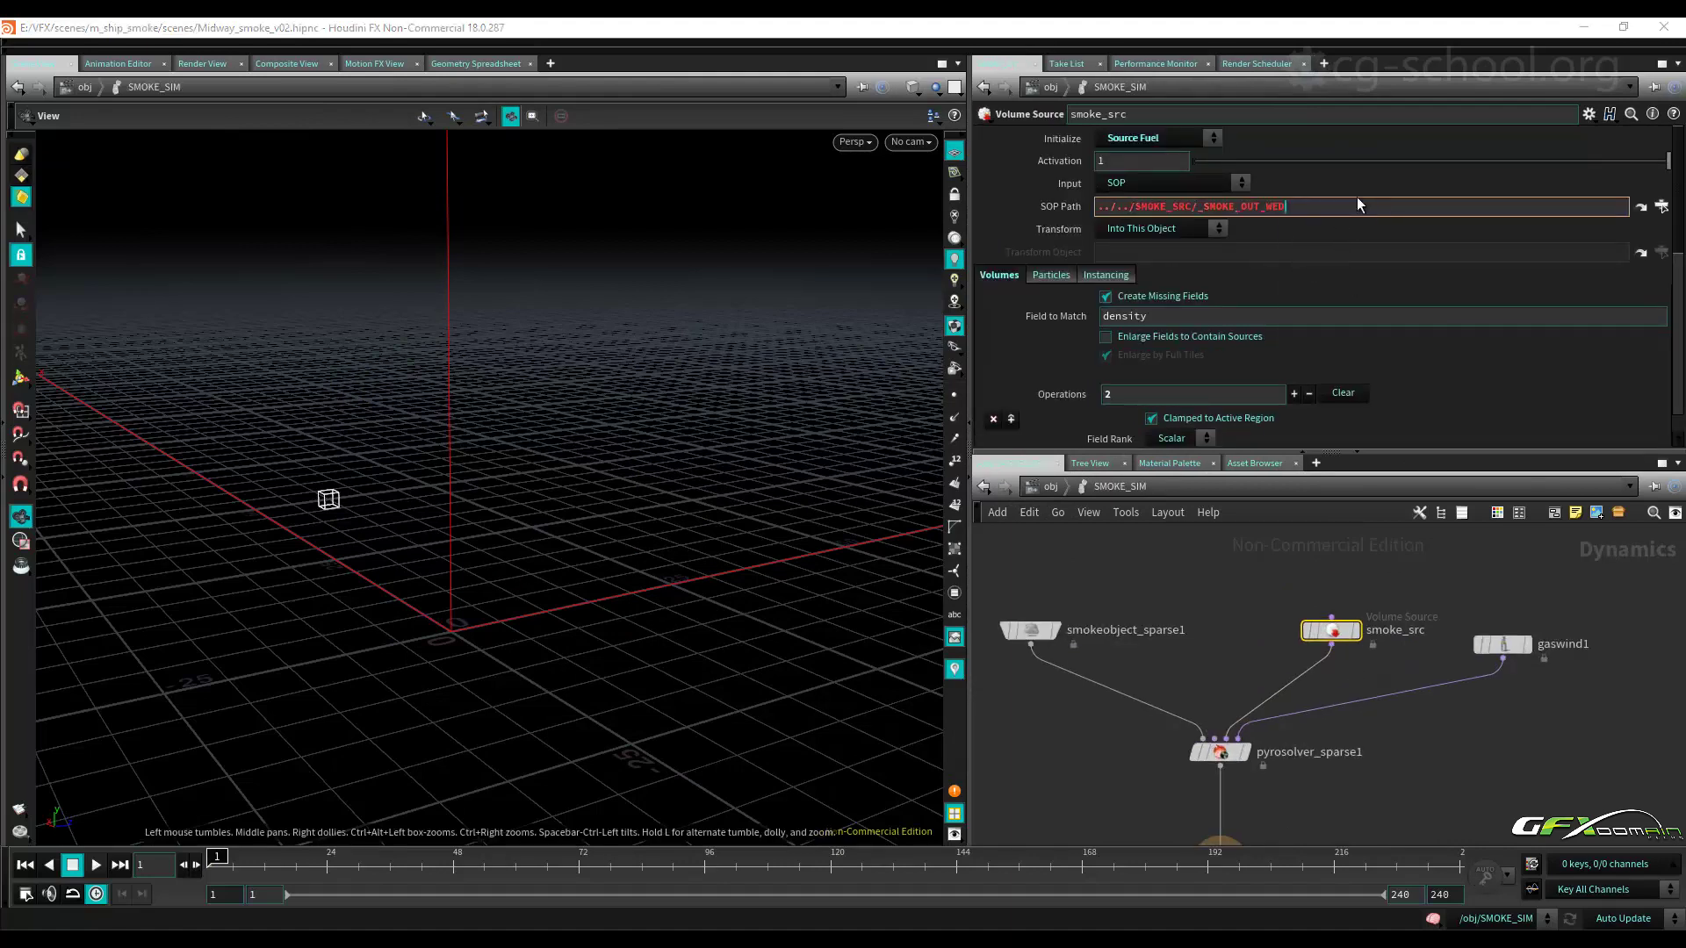
pyautogui.press('Return')
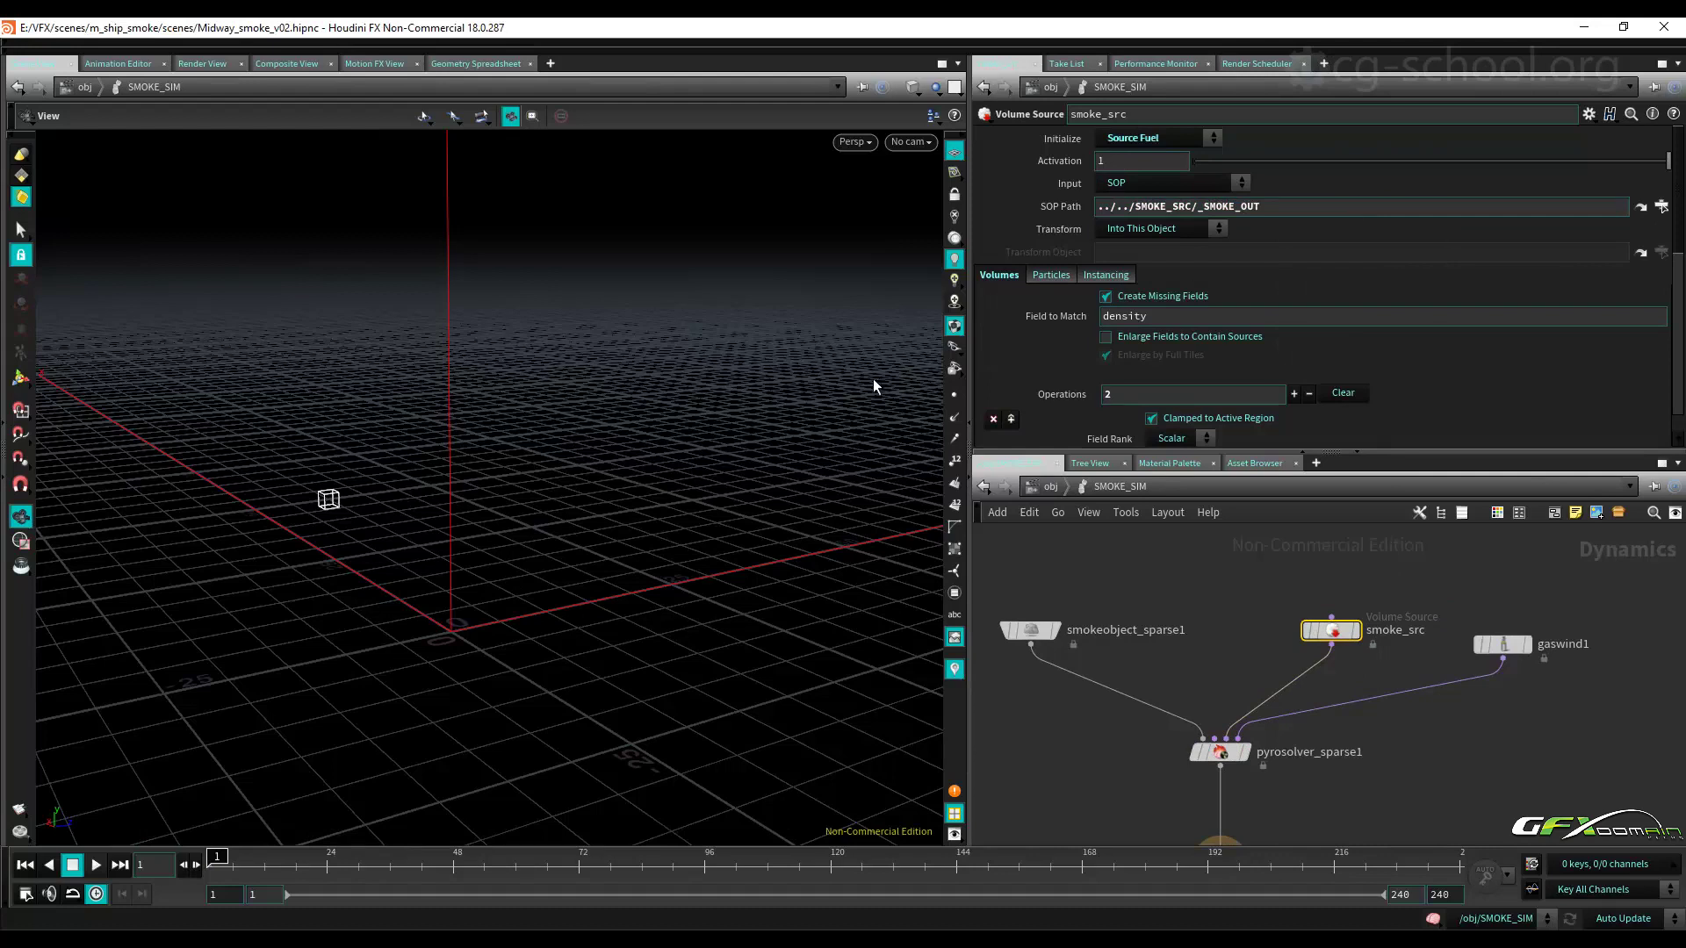
# Review smokeobject_sparse1's properties and disable its Solve on Creation Frame option.
pyautogui.click(1030, 629)
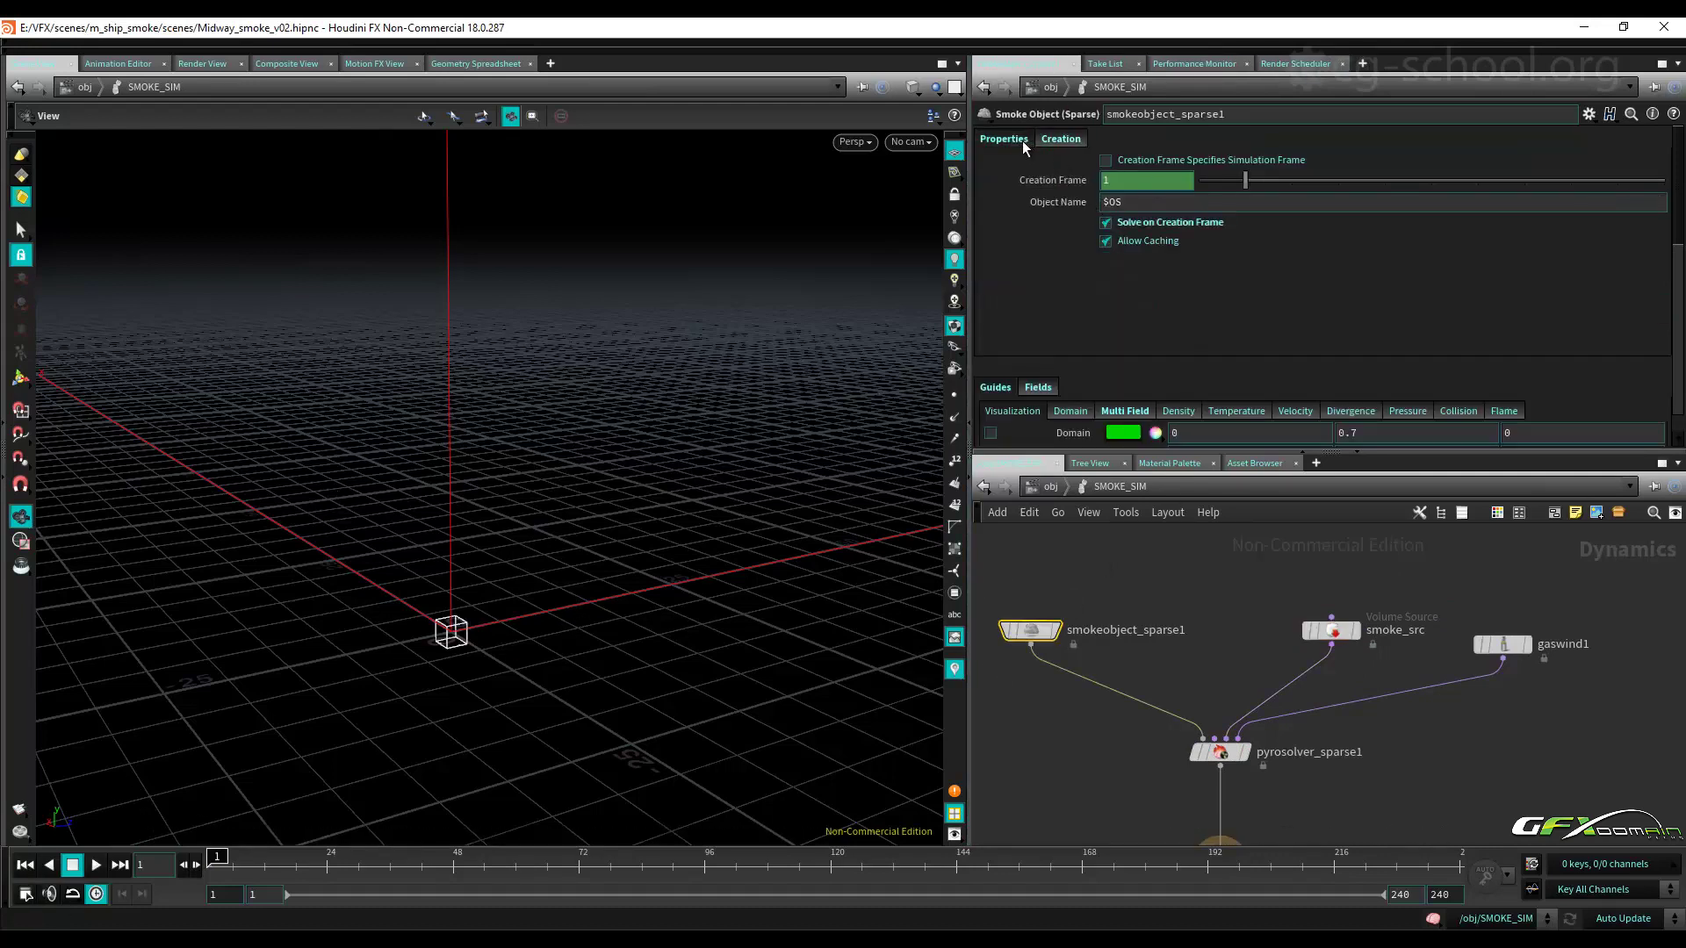
pyautogui.click(1004, 139)
pyautogui.click(73, 866)
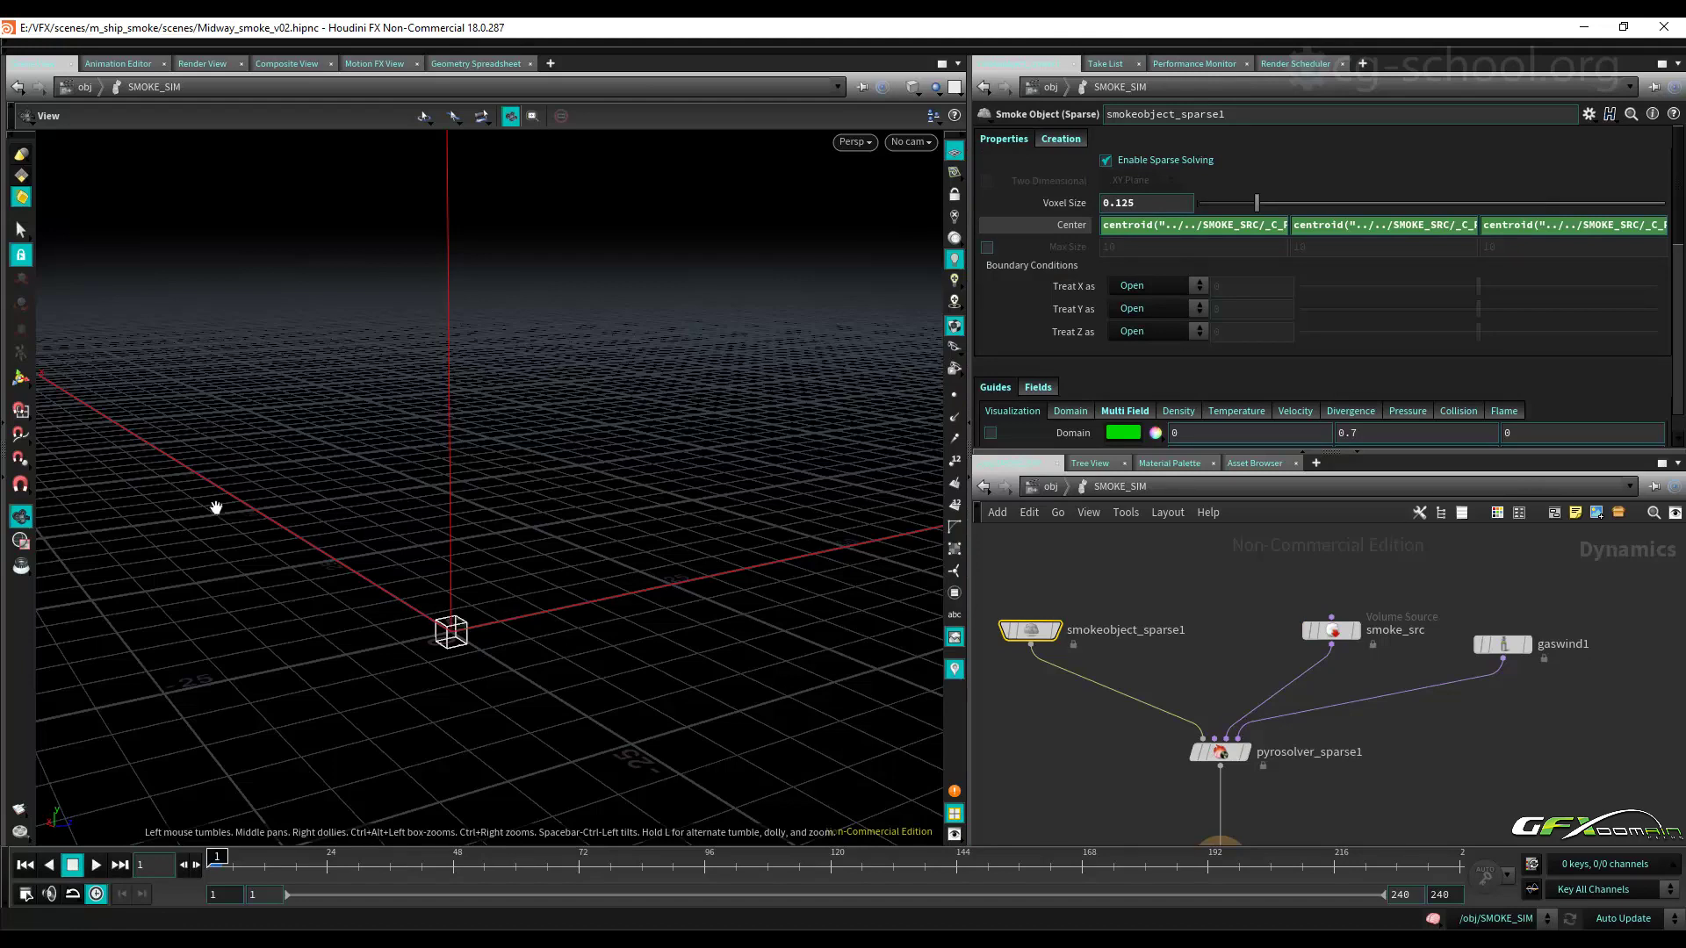
pyautogui.click(1059, 140)
pyautogui.click(1105, 222)
# Play the smoke simulation from frame 1 to test the changed source and creation settings.
pyautogui.click(92, 865)
pyautogui.click(72, 865)
pyautogui.click(26, 866)
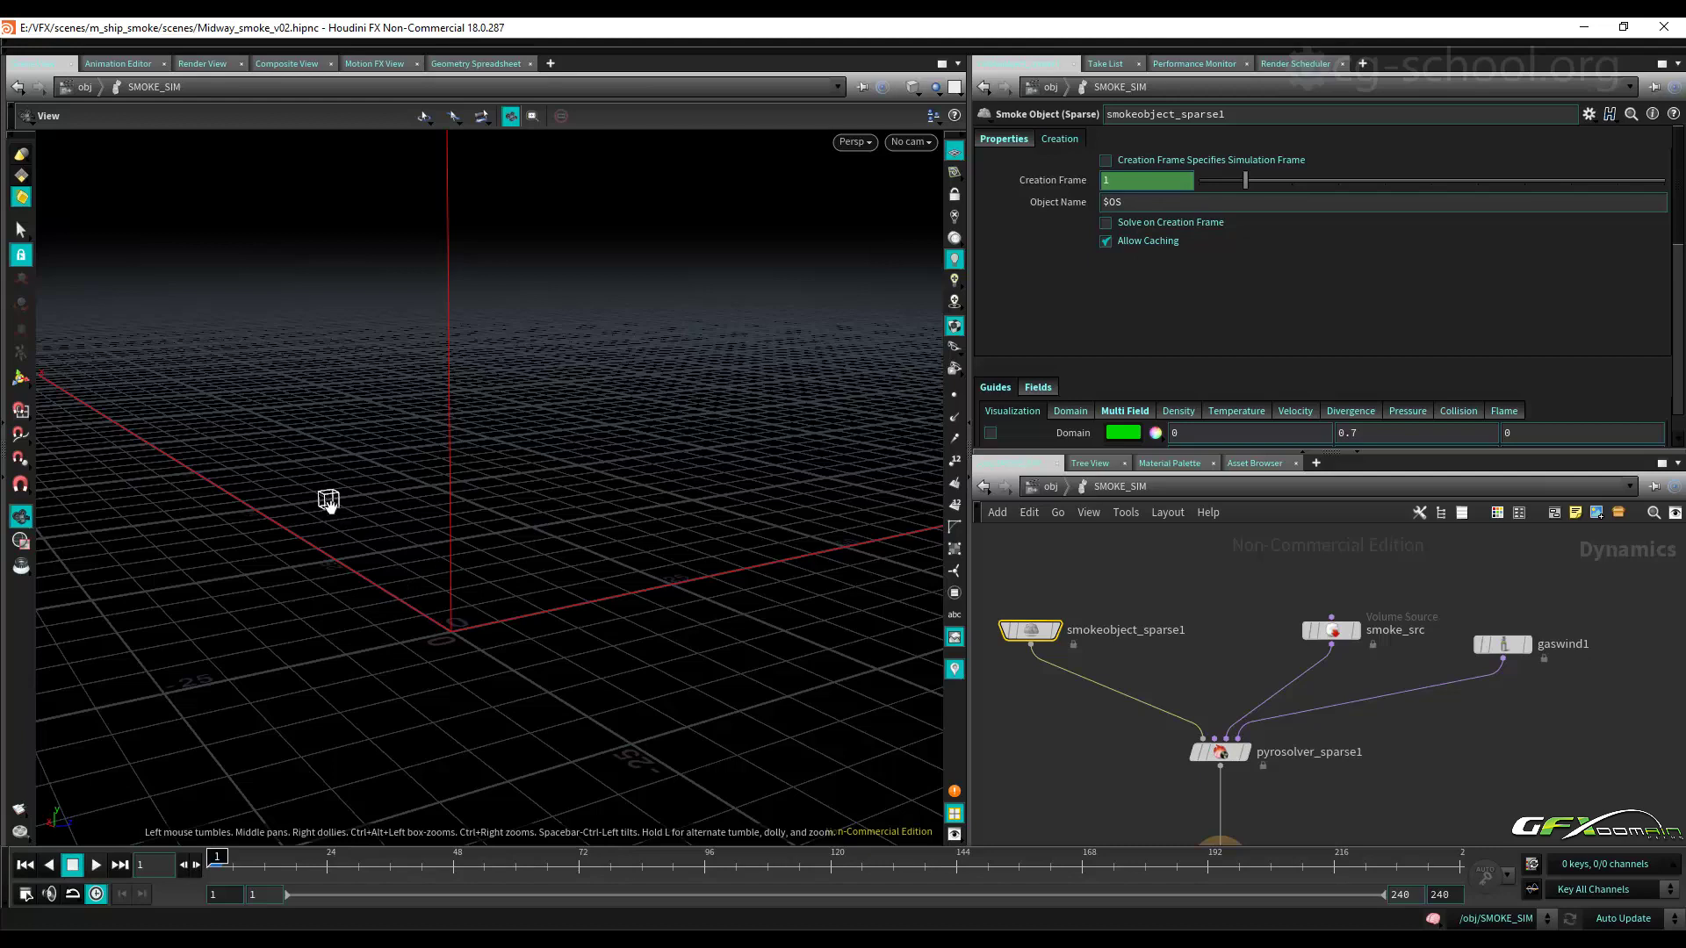
pyautogui.click(96, 865)
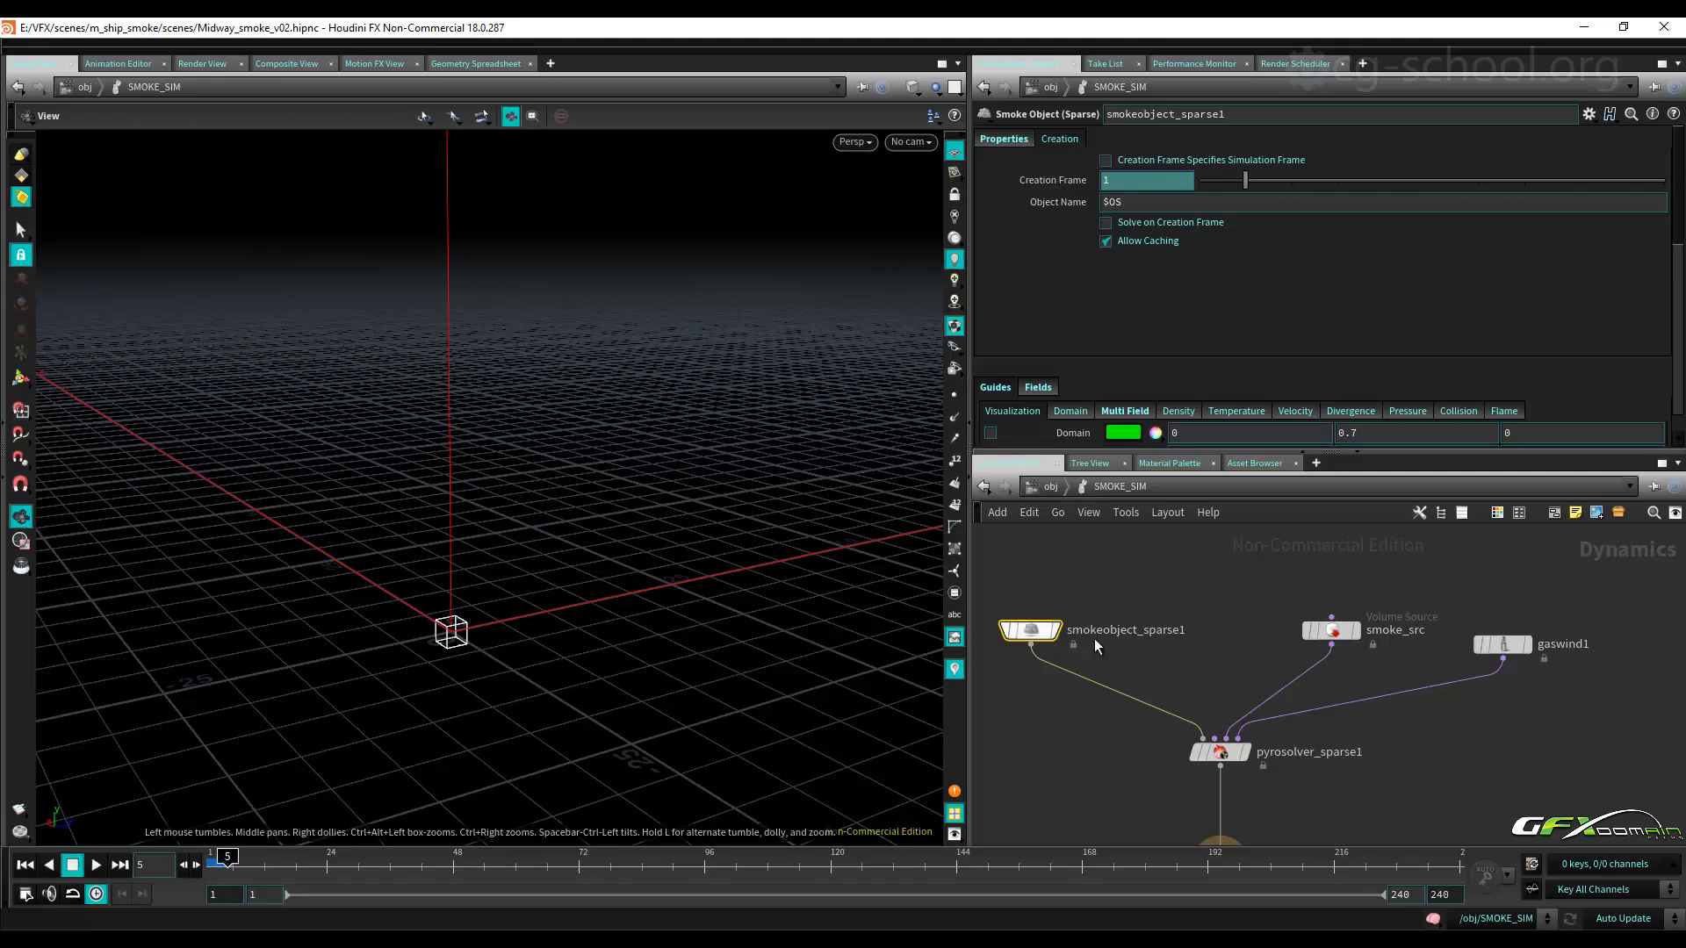
# Examine the smoke_src source settings and the simulation and advanced settings of pyrosolver_sparse1.
pyautogui.click(1331, 632)
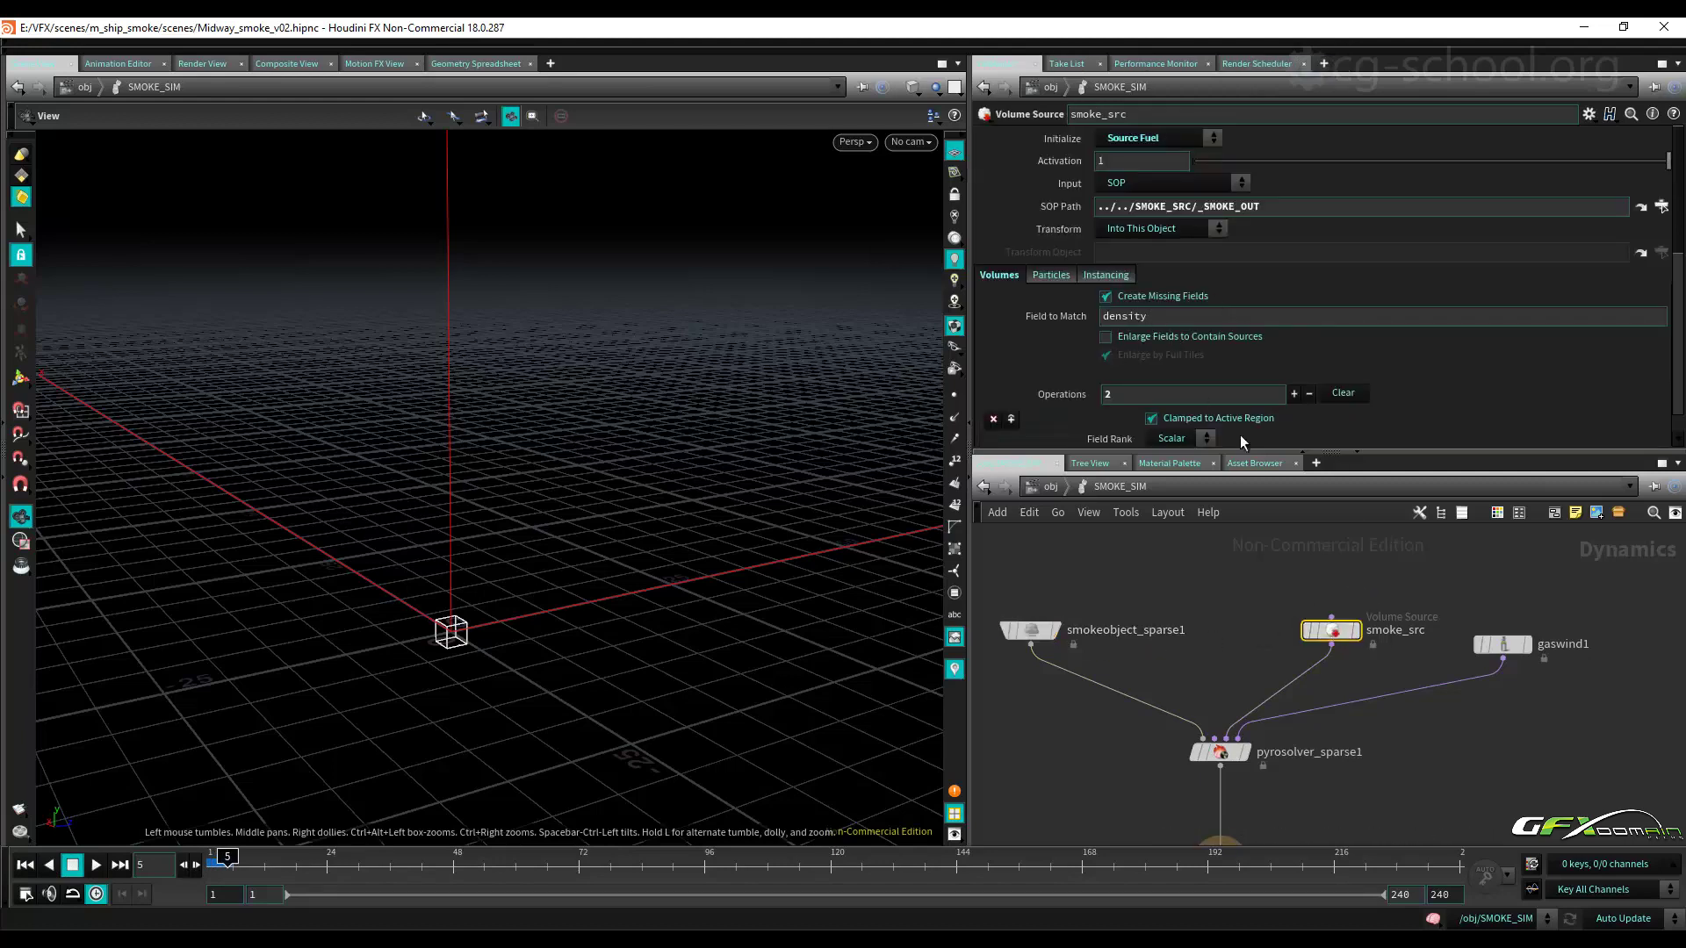
pyautogui.click(1221, 749)
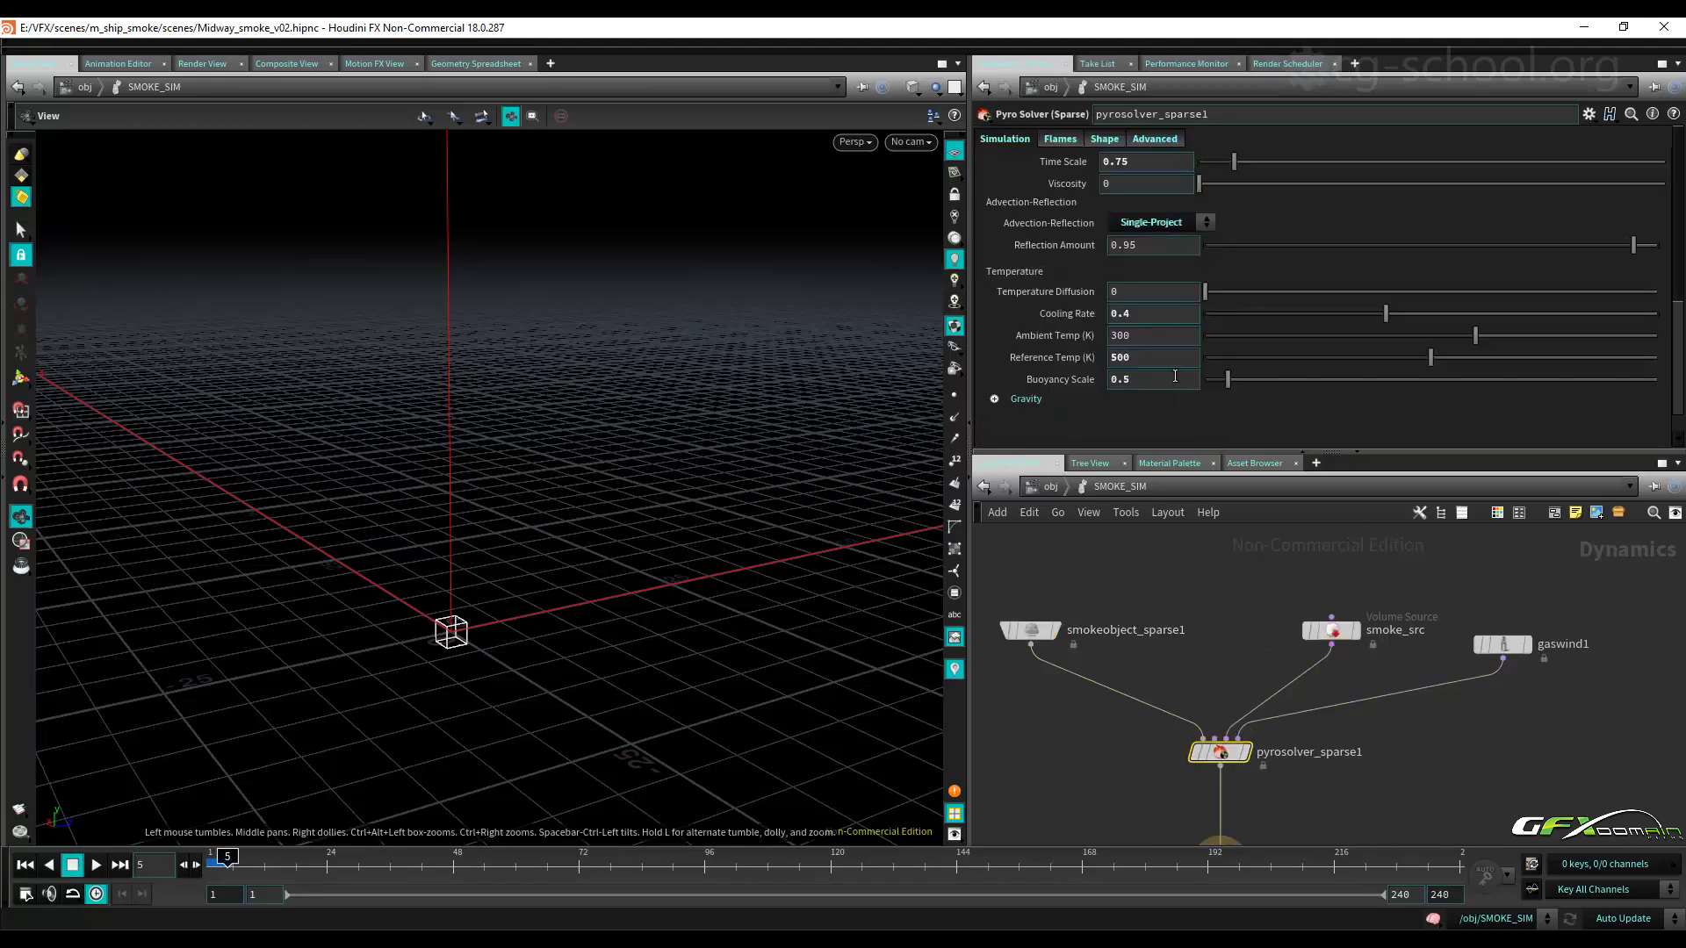
pyautogui.click(1155, 138)
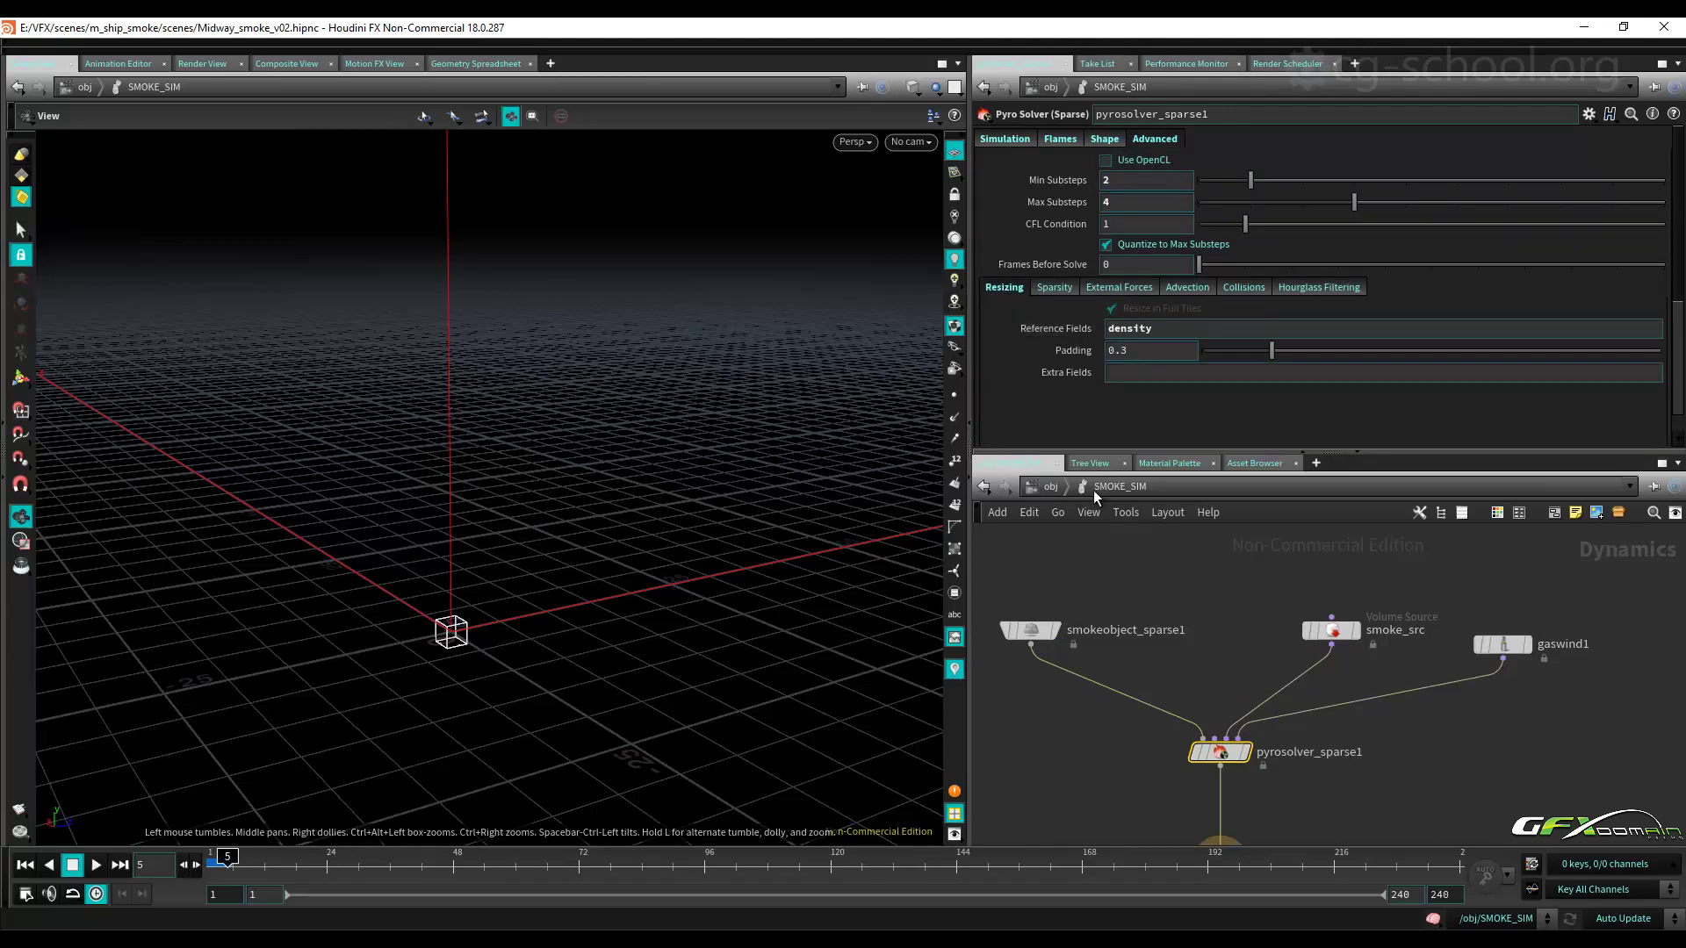
# Examine transform2's translation in the SMOKE_SRC network and compare the smoke output branch with the _C_POSITION branch.
pyautogui.click(1052, 486)
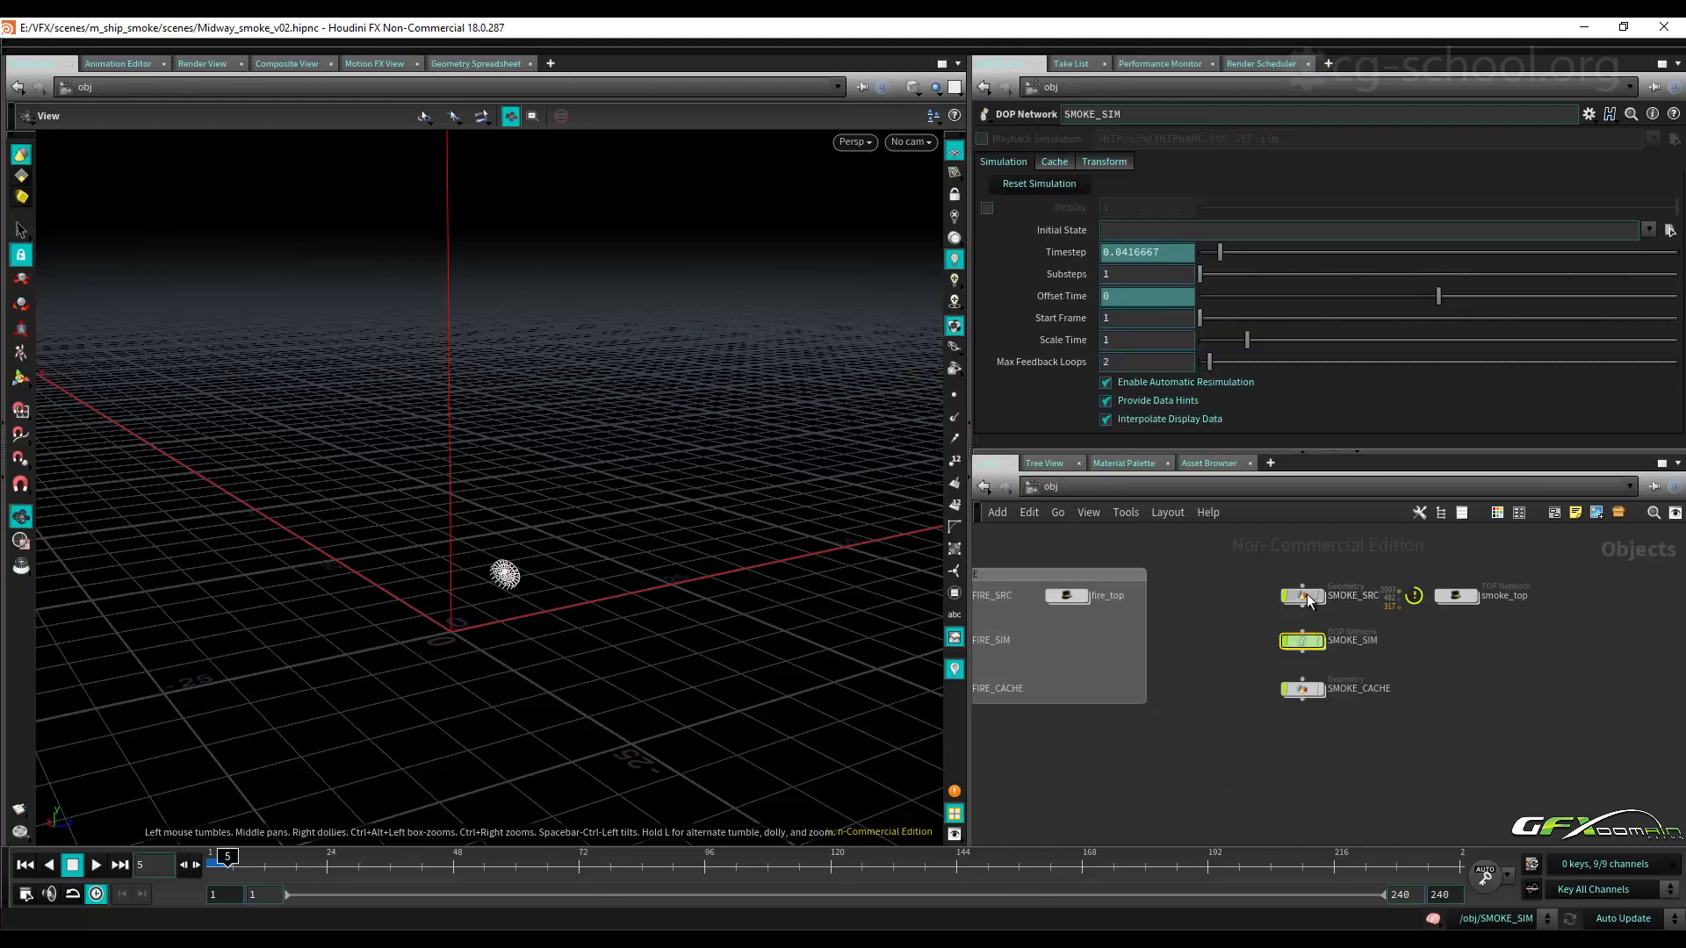
pyautogui.doubleClick(1307, 594)
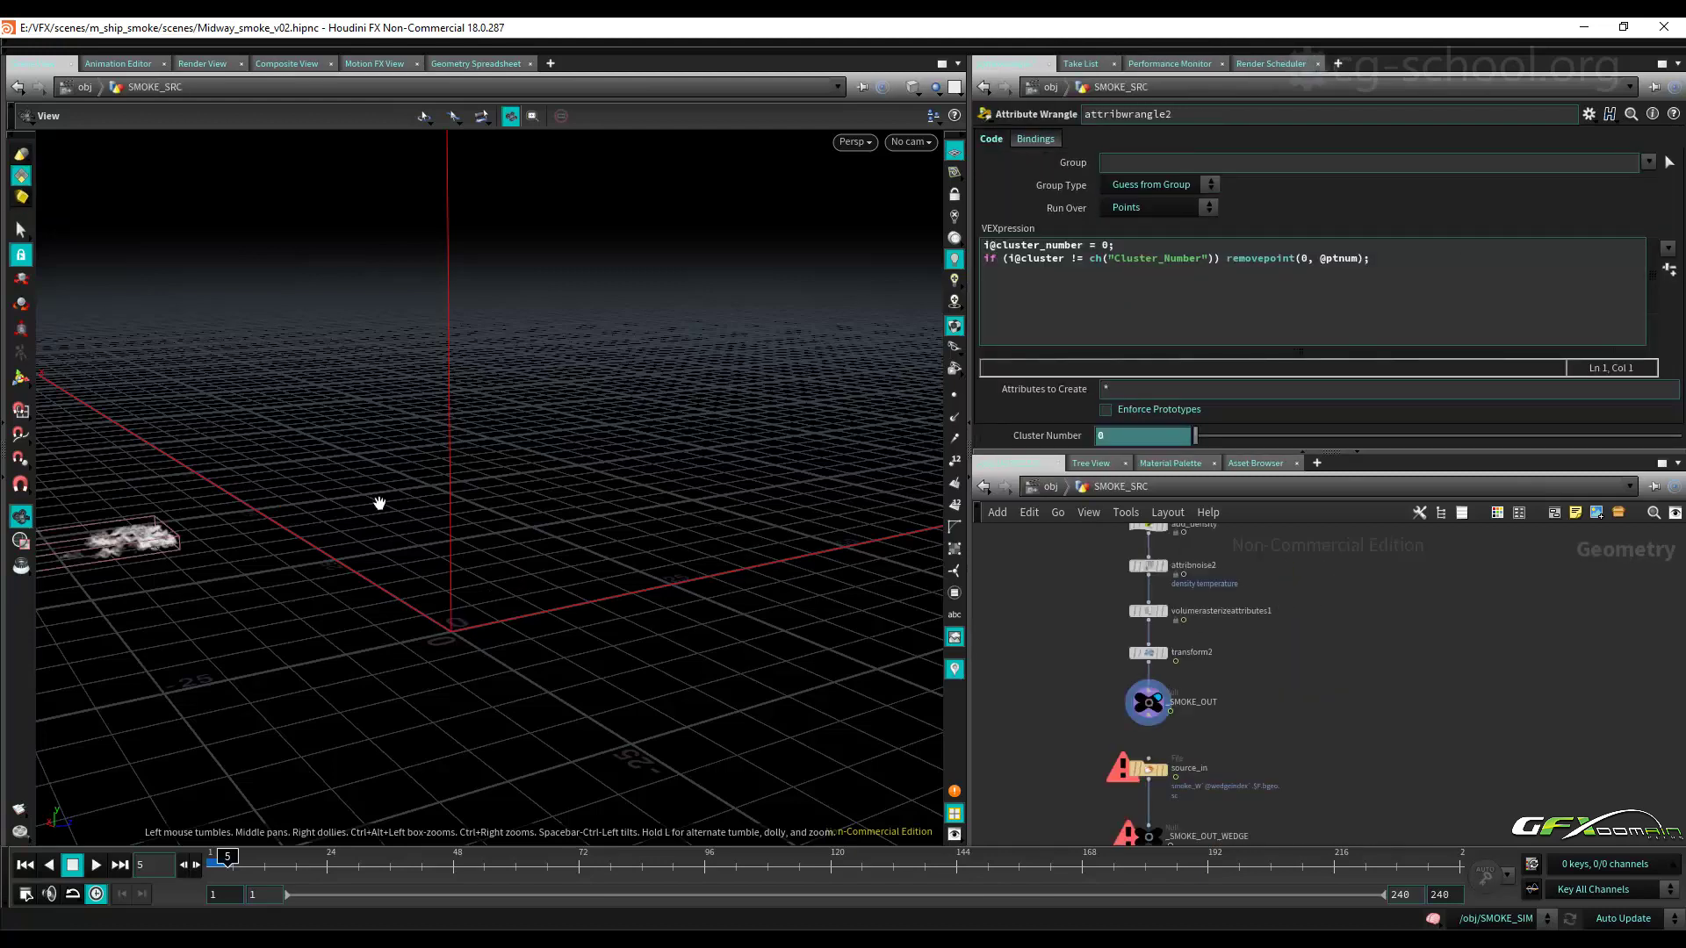
pyautogui.moveTo(1251, 678); pyautogui.dragTo(1256, 683, button='middle')
pyautogui.scroll(2, 1255, 683)
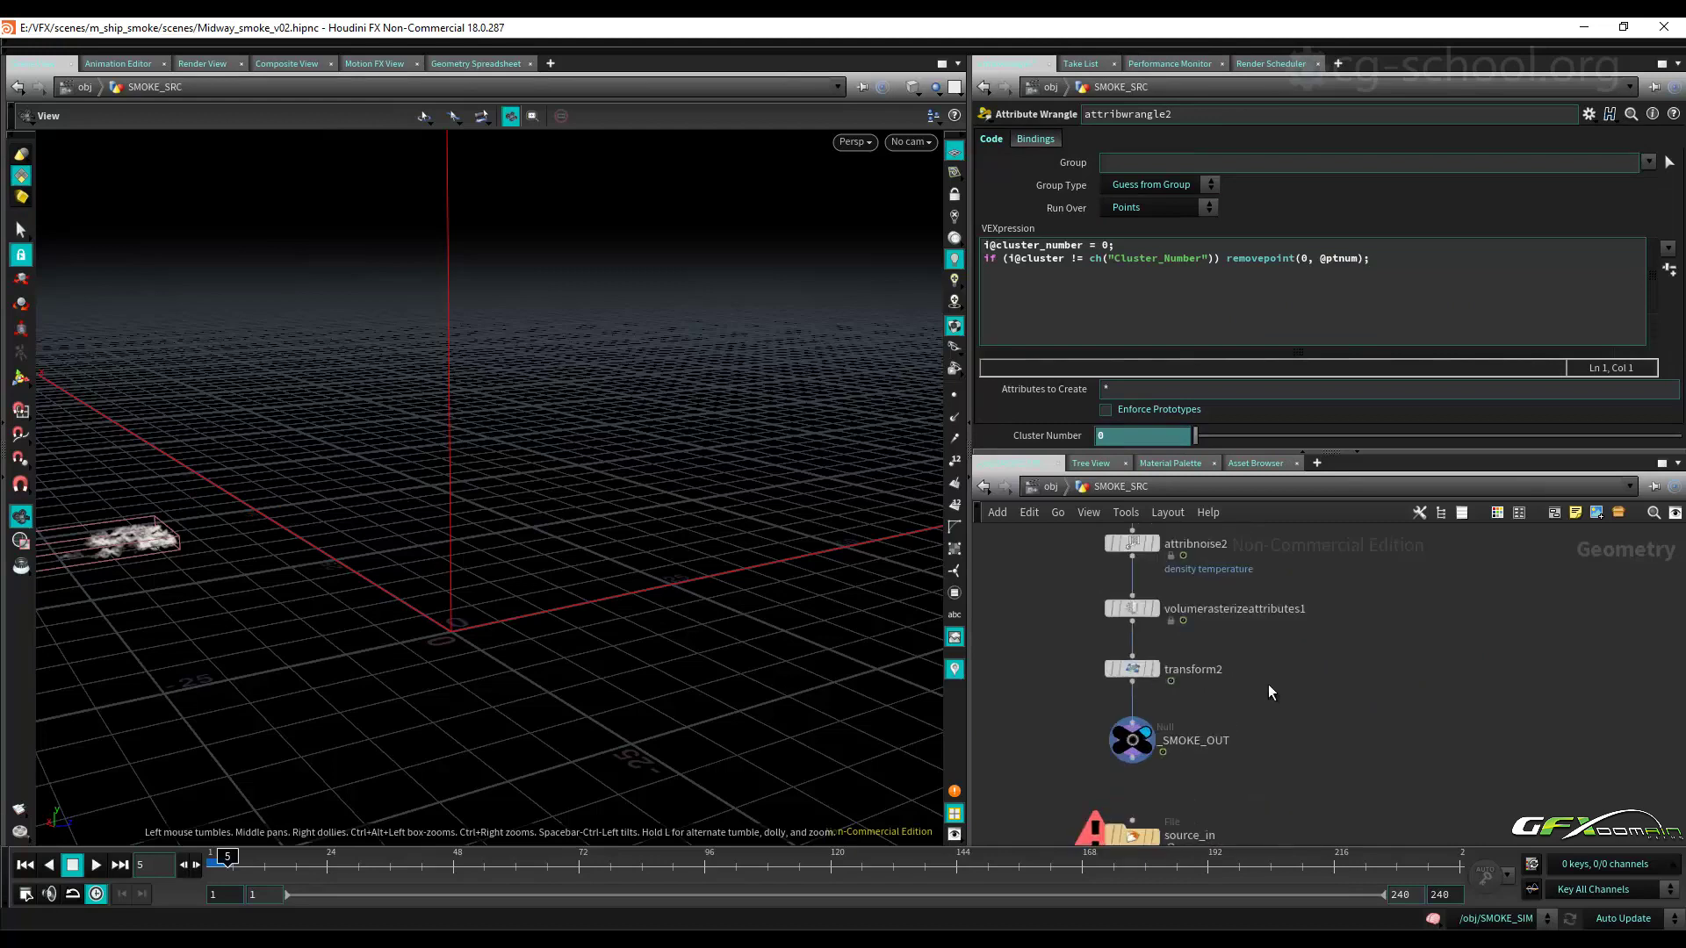
pyautogui.click(1133, 671)
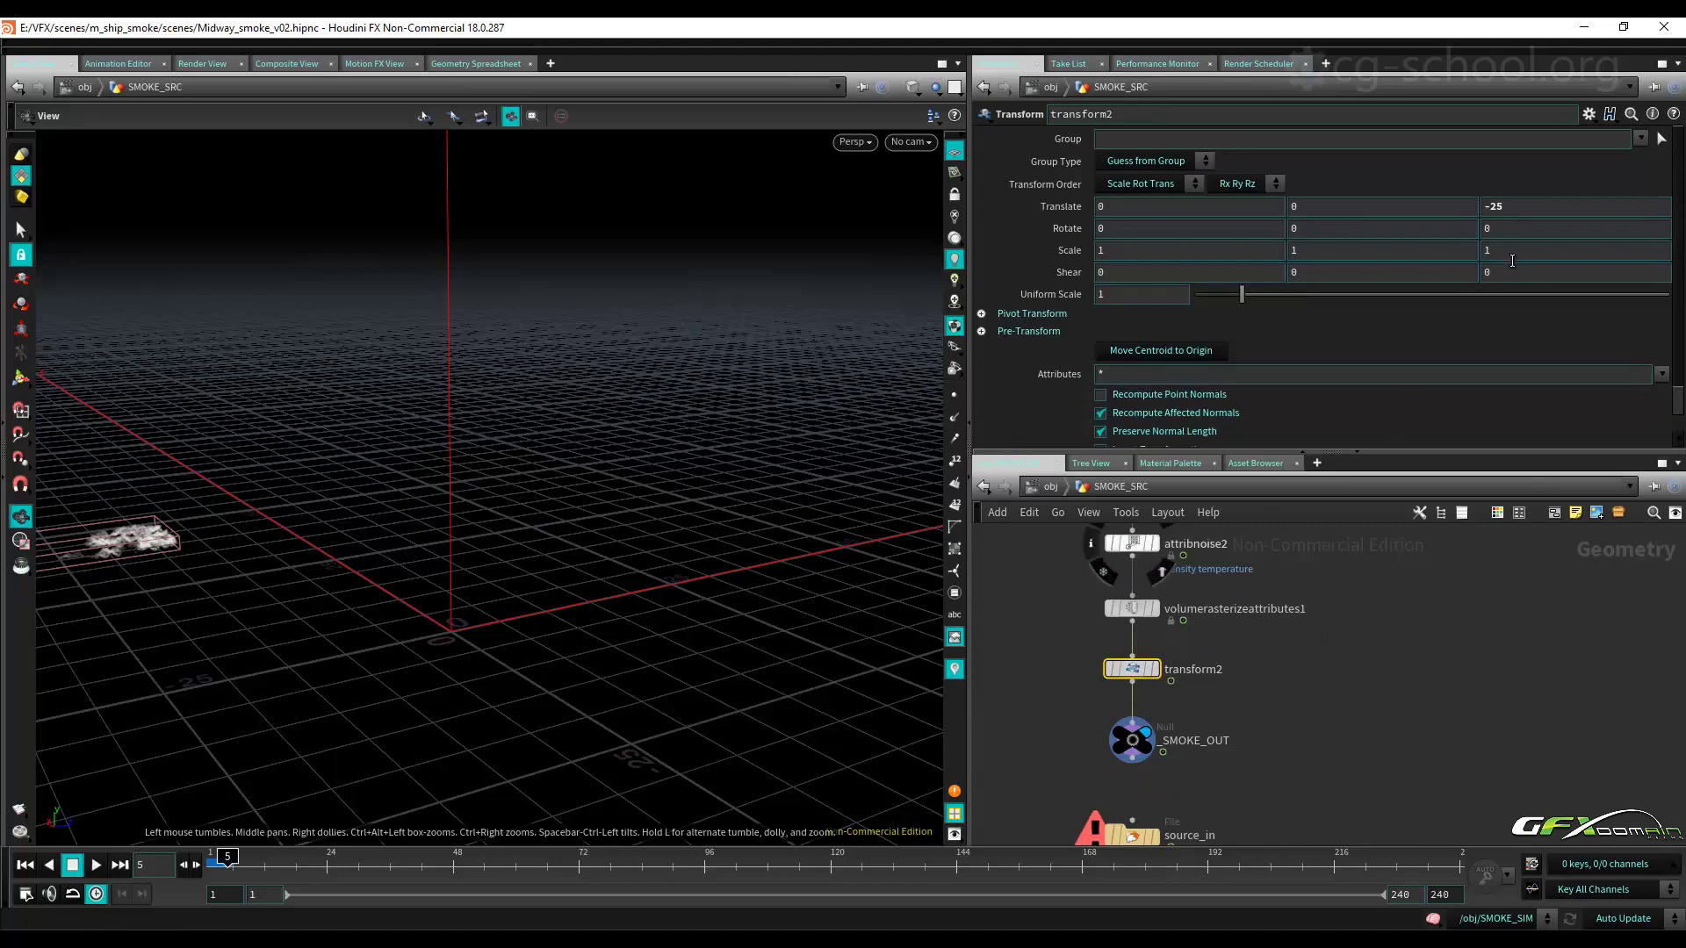
pyautogui.press('Return')
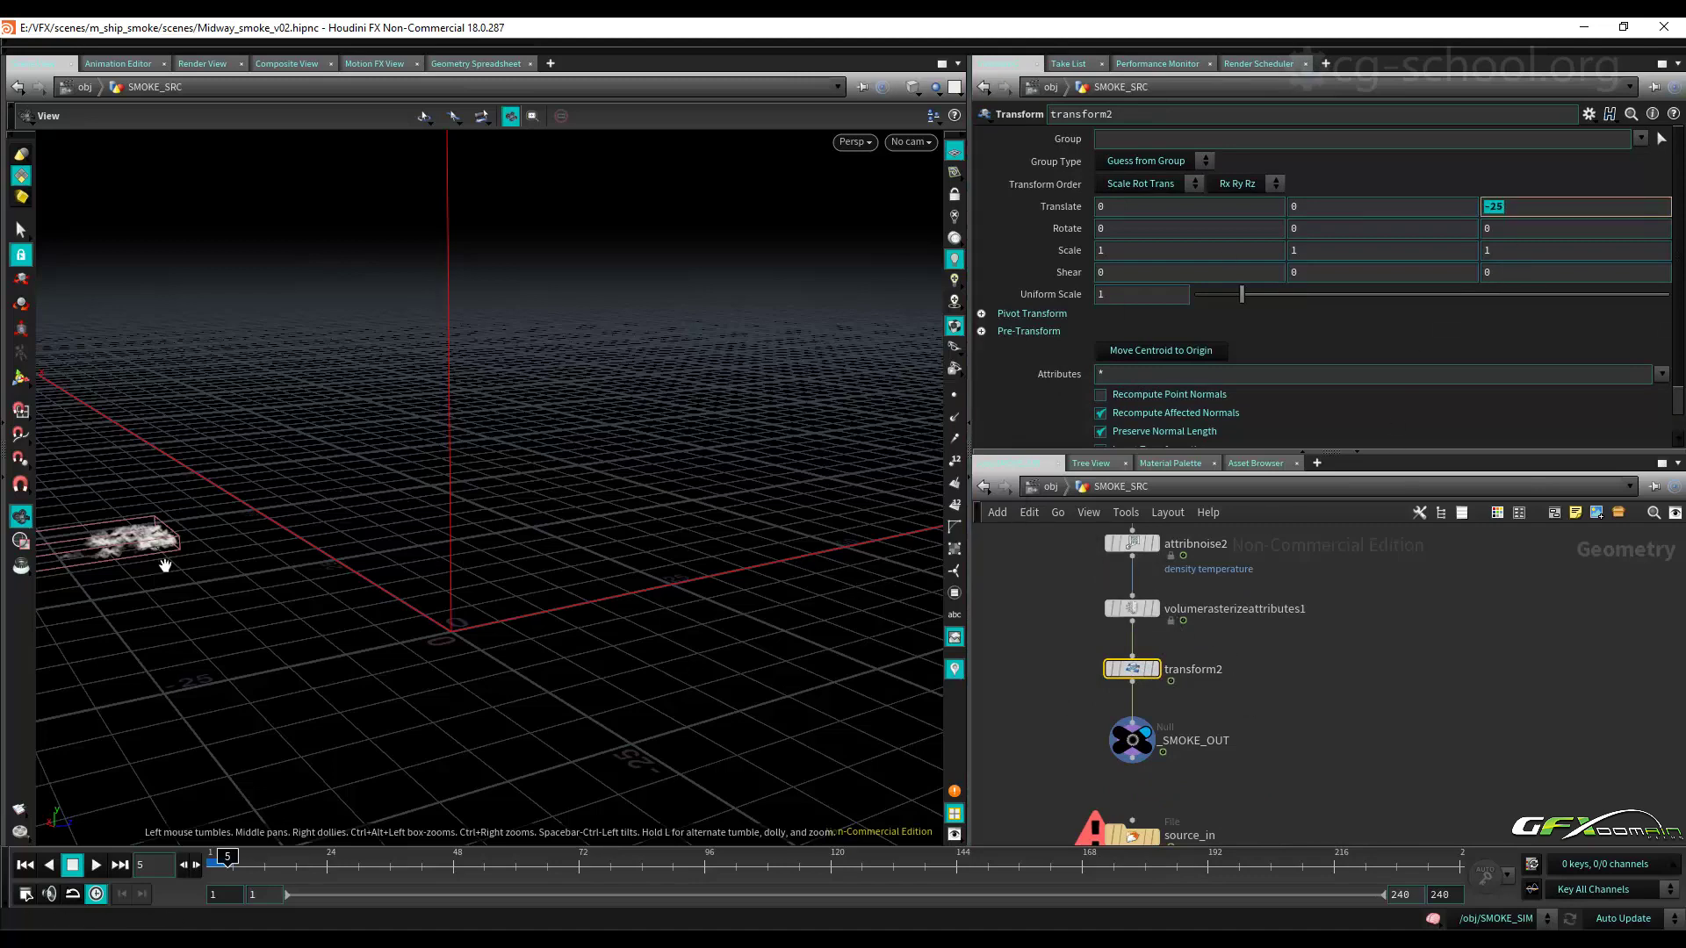
pyautogui.moveTo(1433, 594); pyautogui.dragTo(1381, 786, button='middle')
pyautogui.moveTo(1335, 613); pyautogui.dragTo(1332, 803, button='middle')
pyautogui.moveTo(1337, 678); pyautogui.dragTo(1305, 715, button='middle')
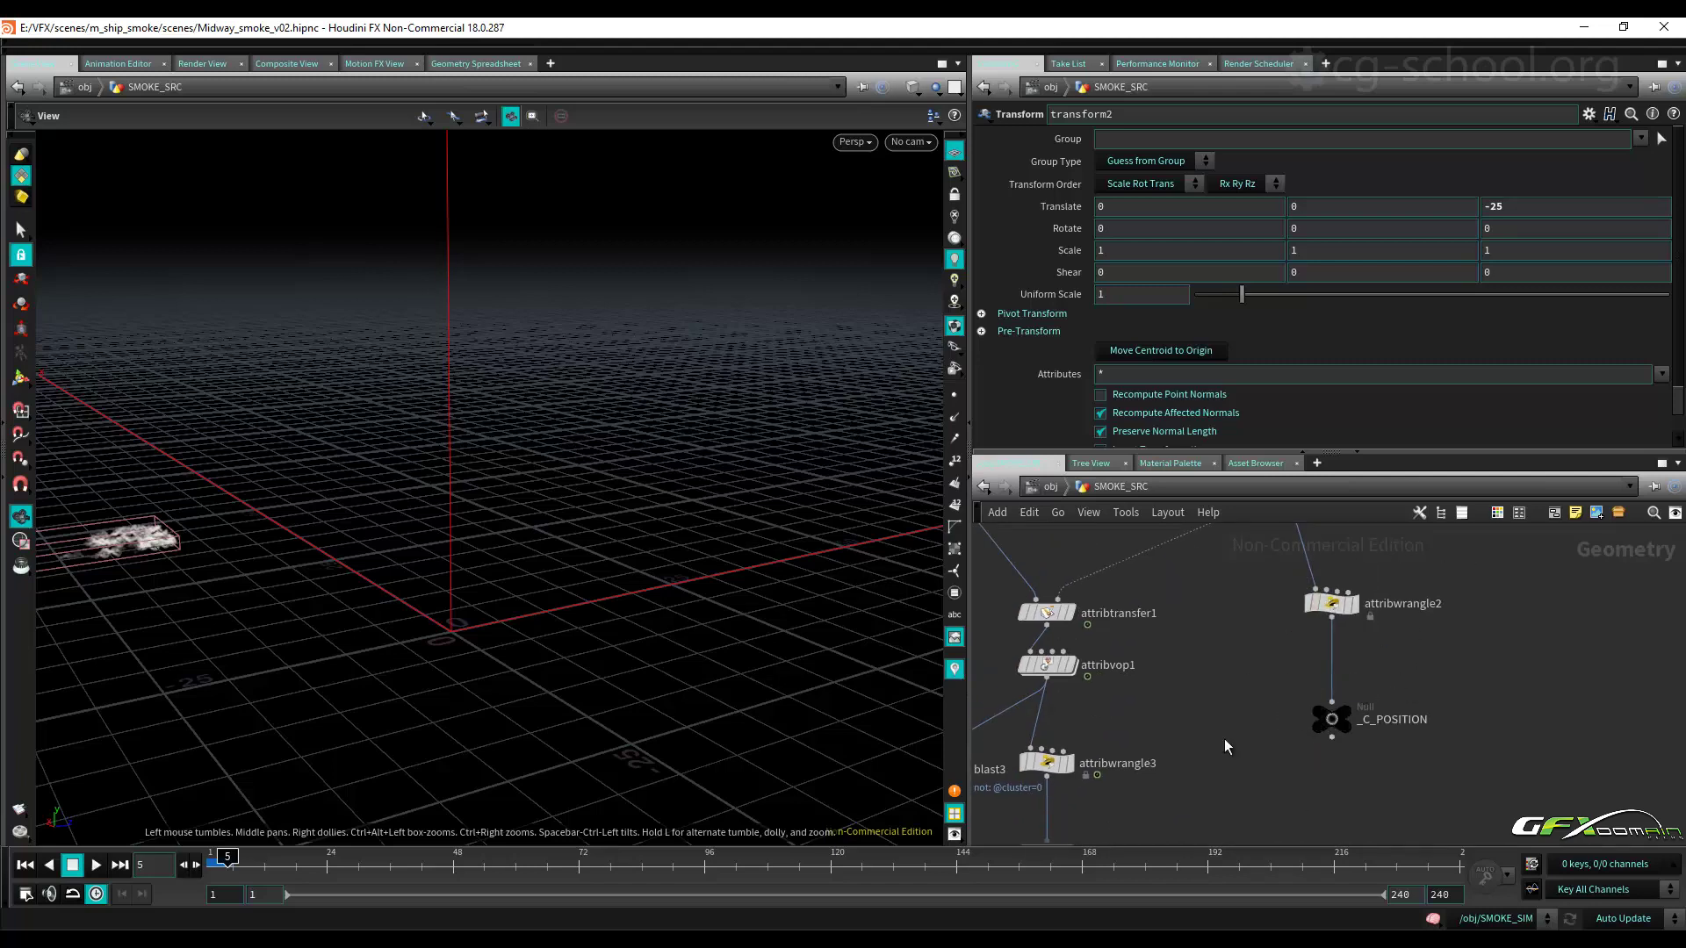
pyautogui.moveTo(1227, 812); pyautogui.dragTo(1287, 553, button='middle')
pyautogui.moveTo(1345, 834); pyautogui.dragTo(1347, 572, button='middle')
pyautogui.moveTo(1222, 668); pyautogui.dragTo(1225, 712, button='middle')
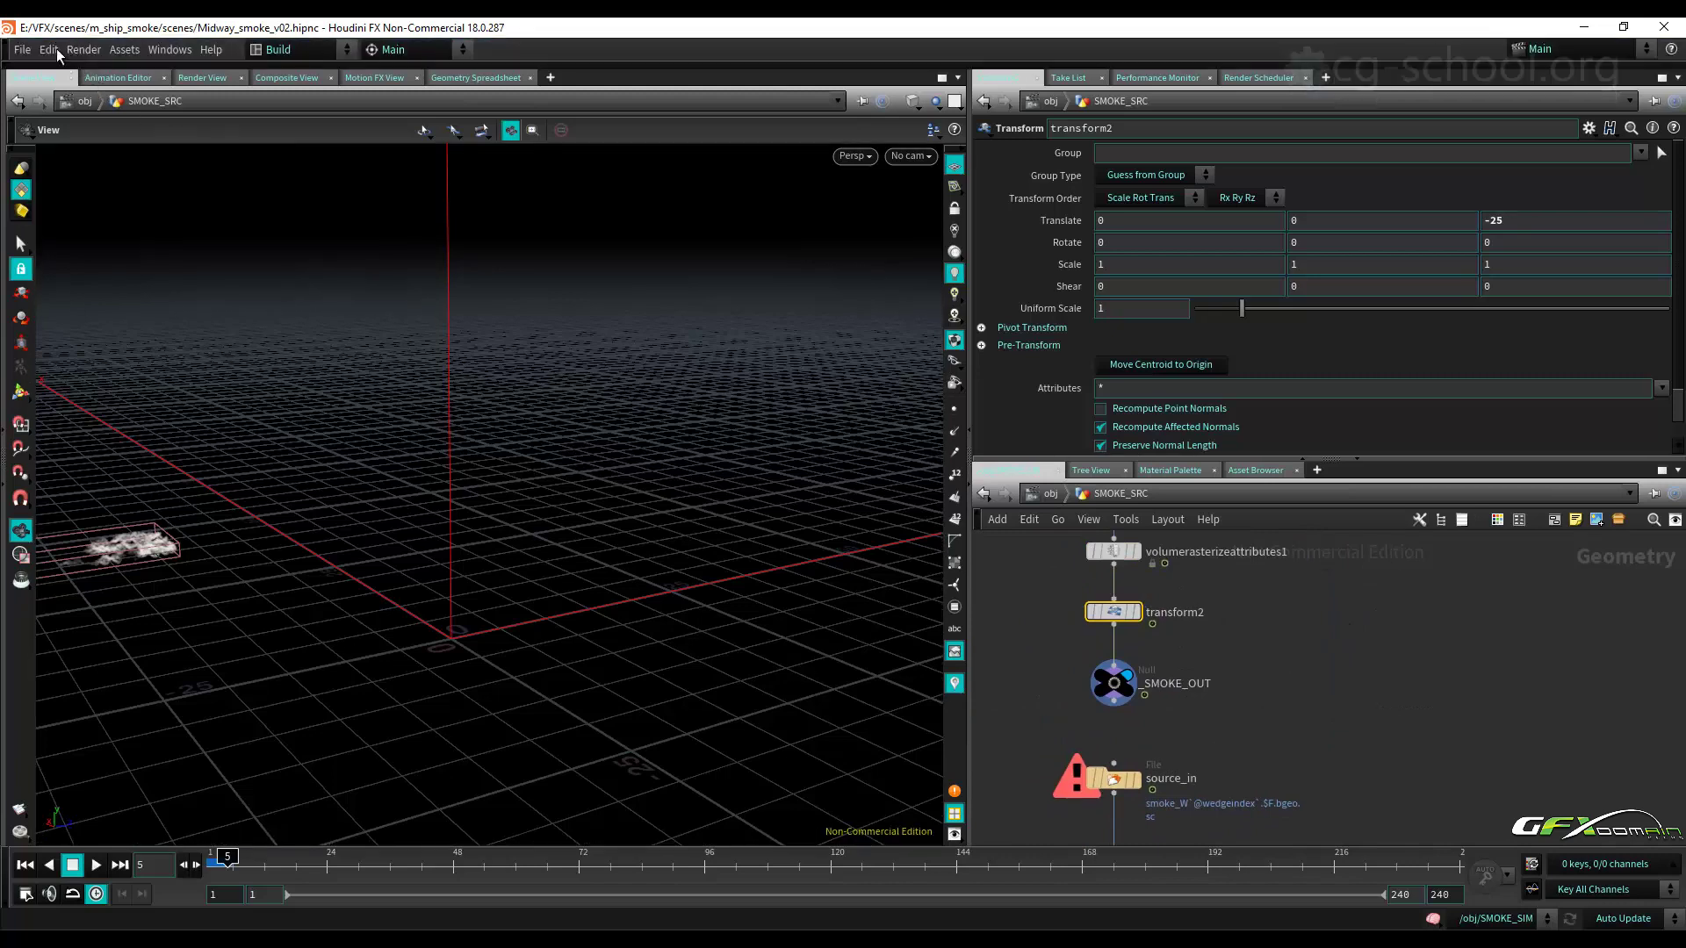
# Insert a copy of transform2 between attribwrangle2 and the _C_POSITION null, and display _C_POSITION.
pyautogui.click(48, 49)
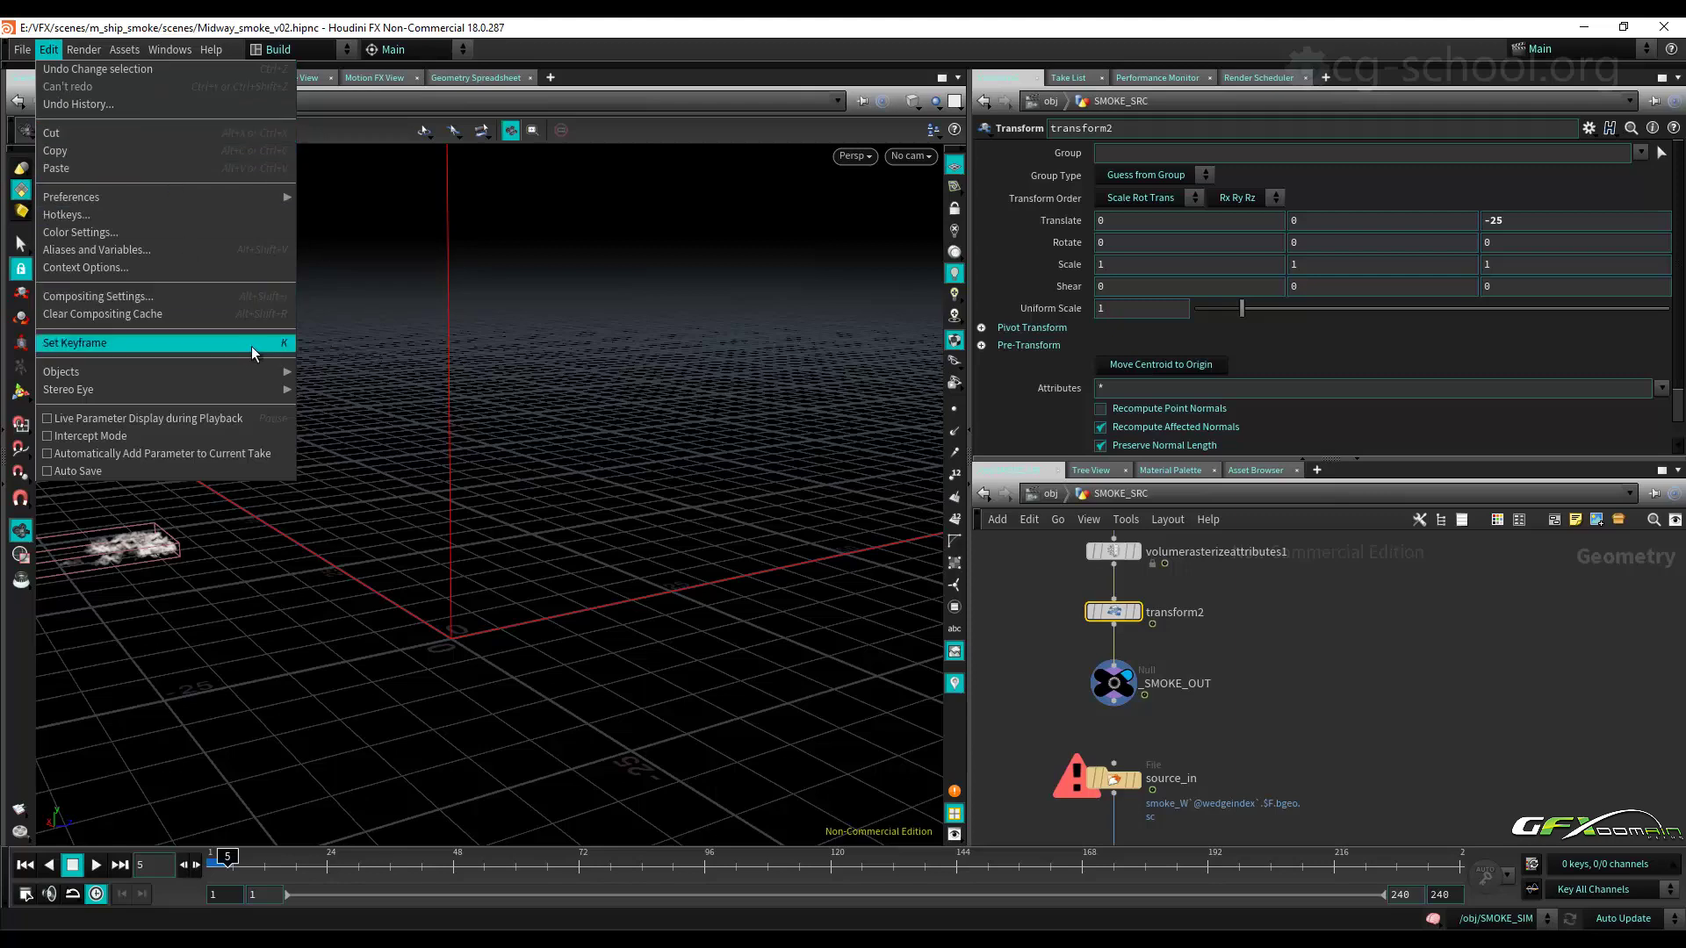
pyautogui.click(1276, 705)
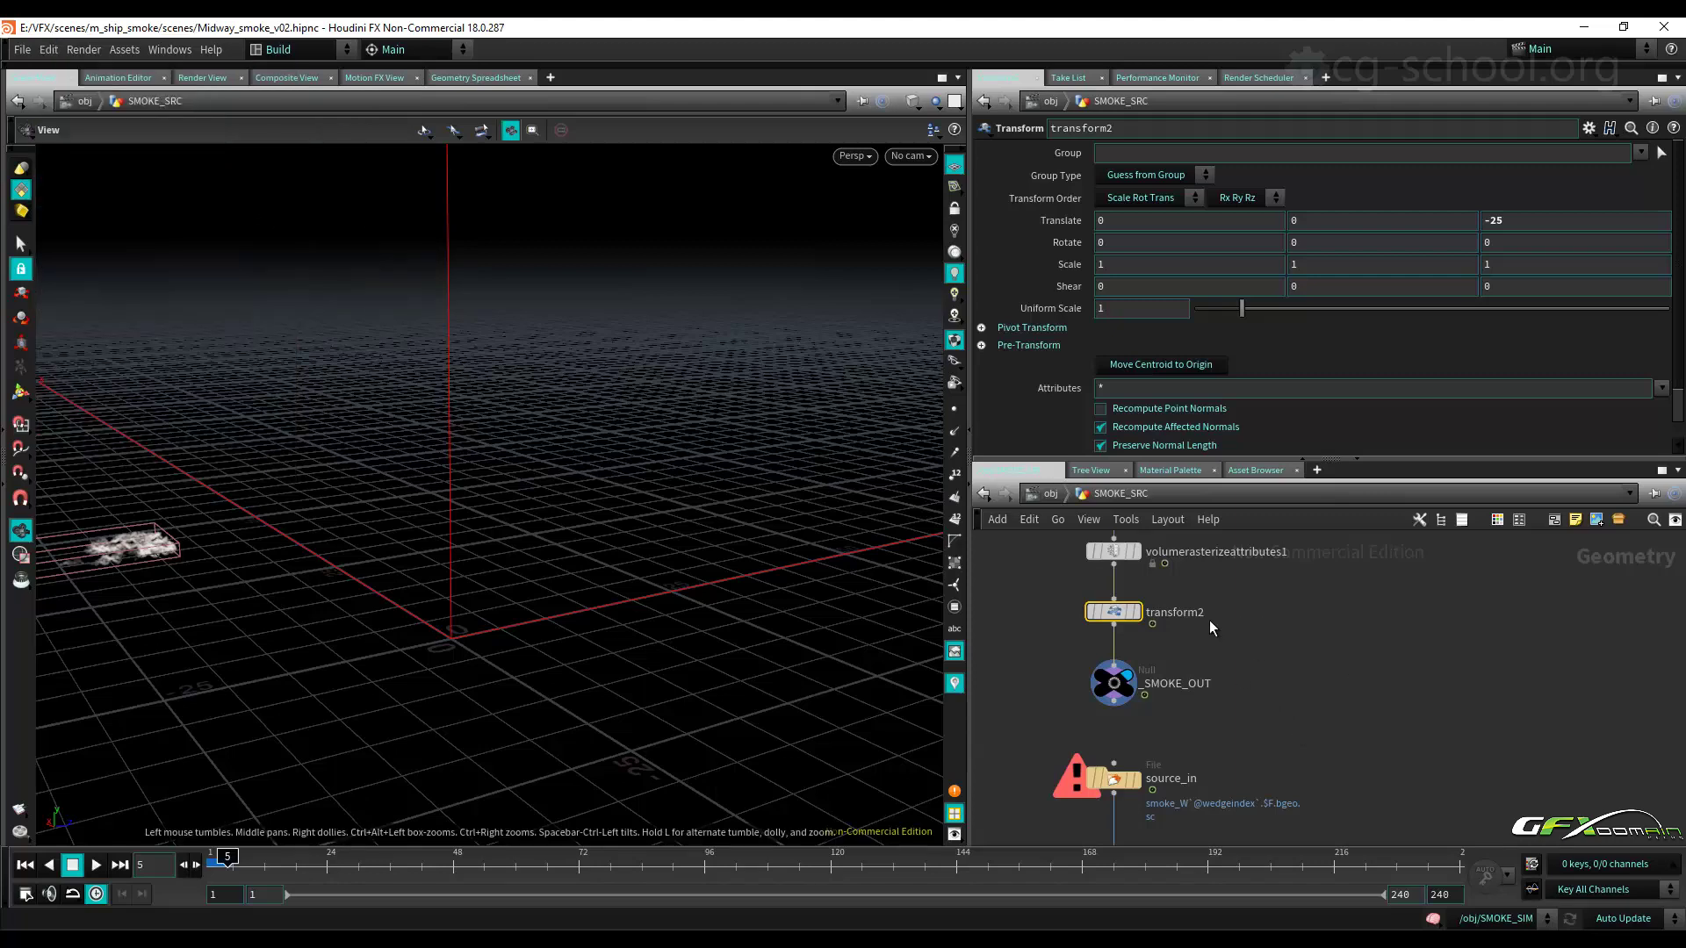
pyautogui.hotkey('ctrl', 'c')
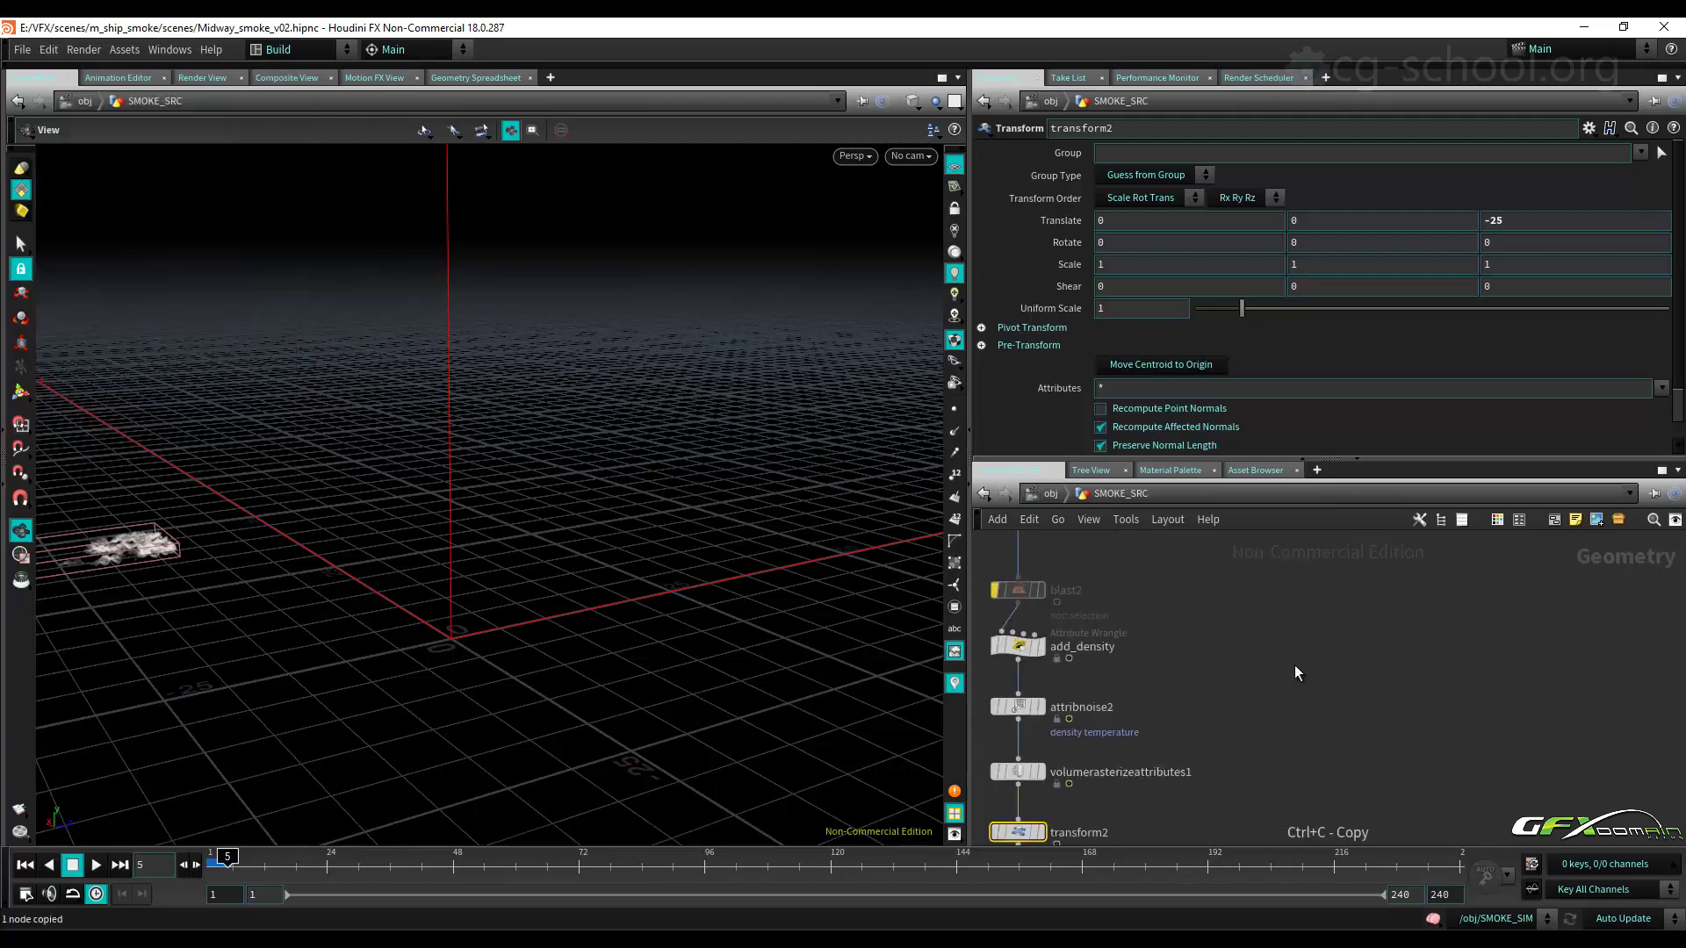
pyautogui.hotkey('ctrl', 'v')
pyautogui.moveTo(1304, 662); pyautogui.dragTo(1233, 652)
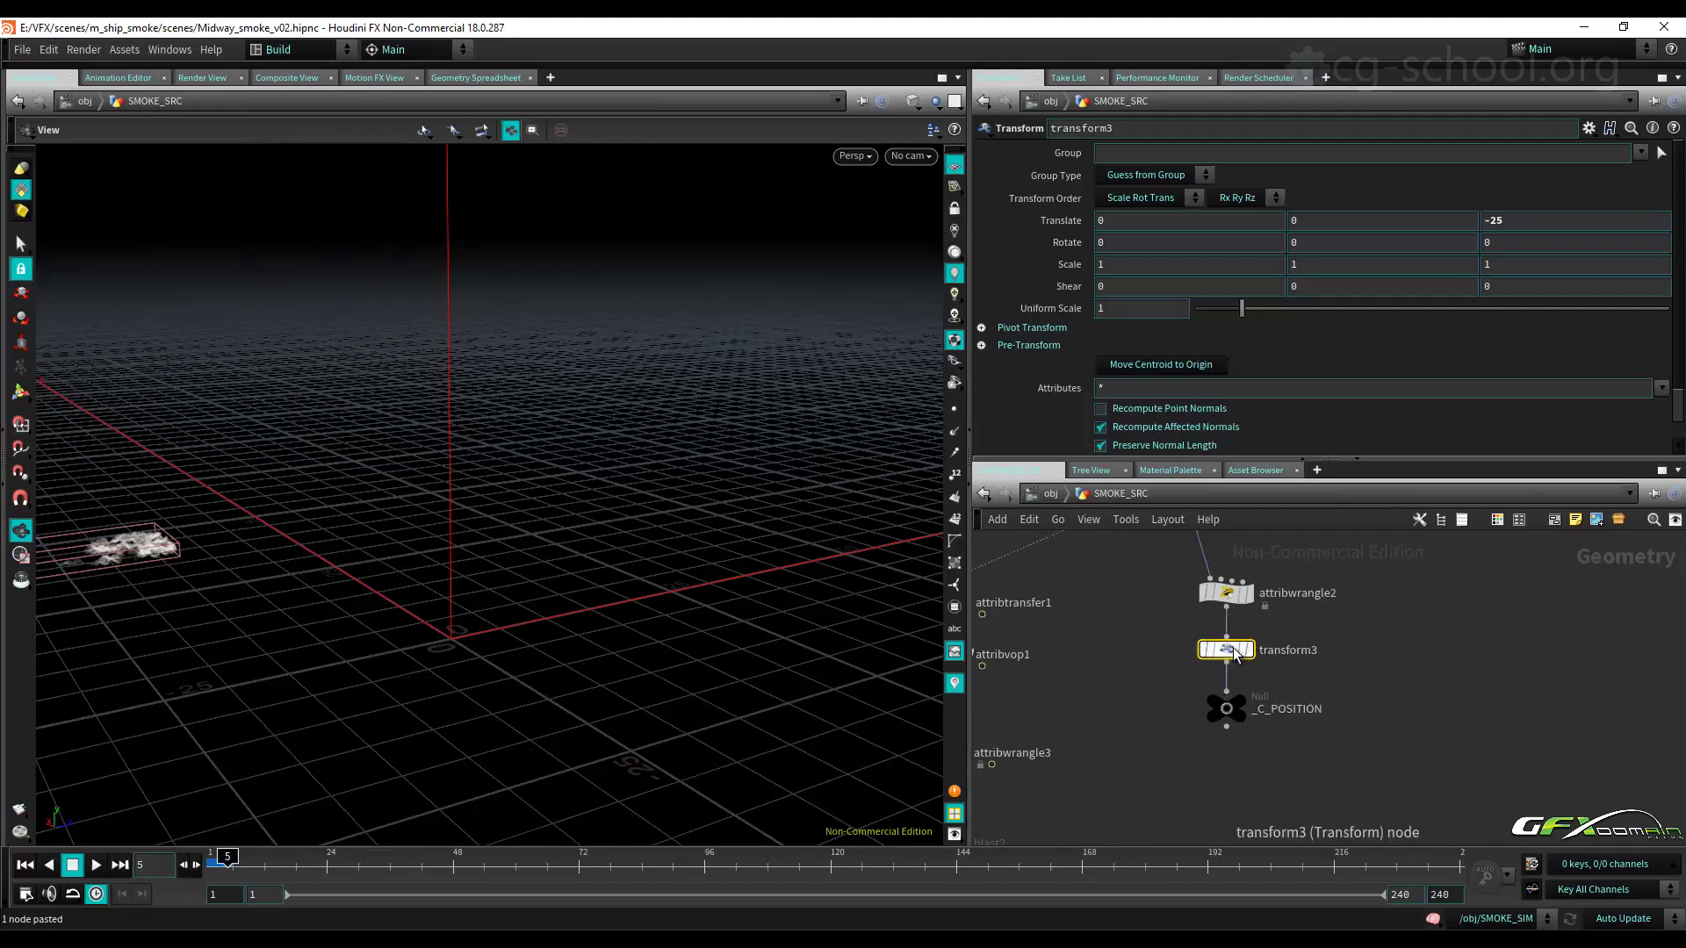
pyautogui.click(5, 50)
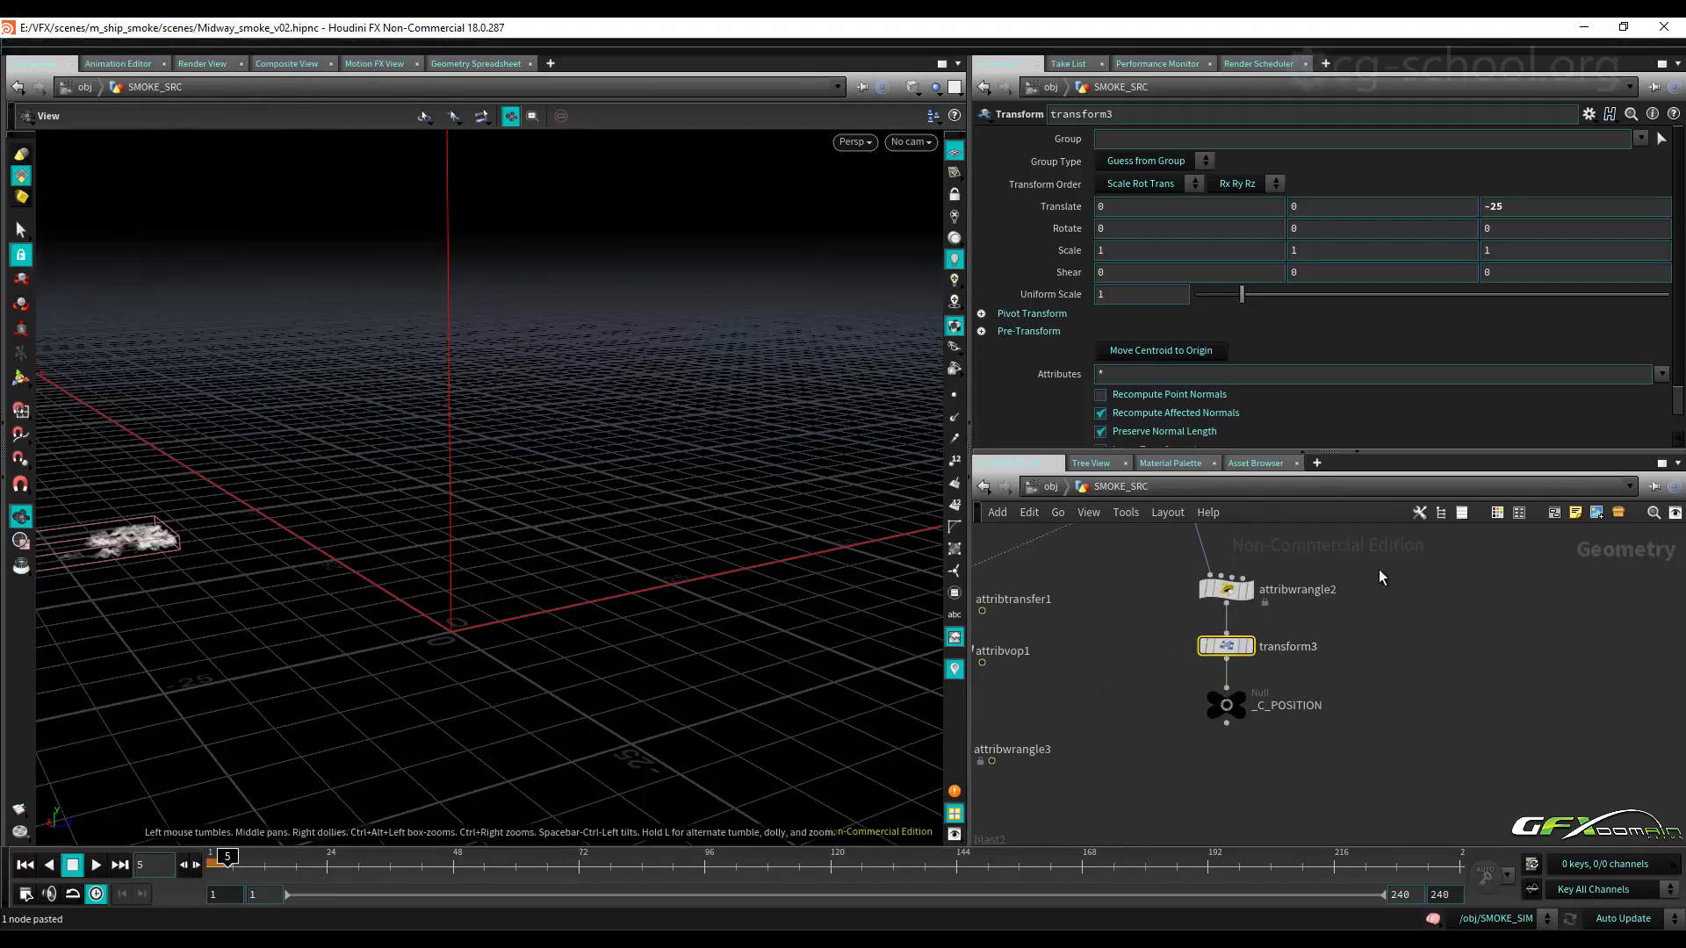
pyautogui.click(1226, 707)
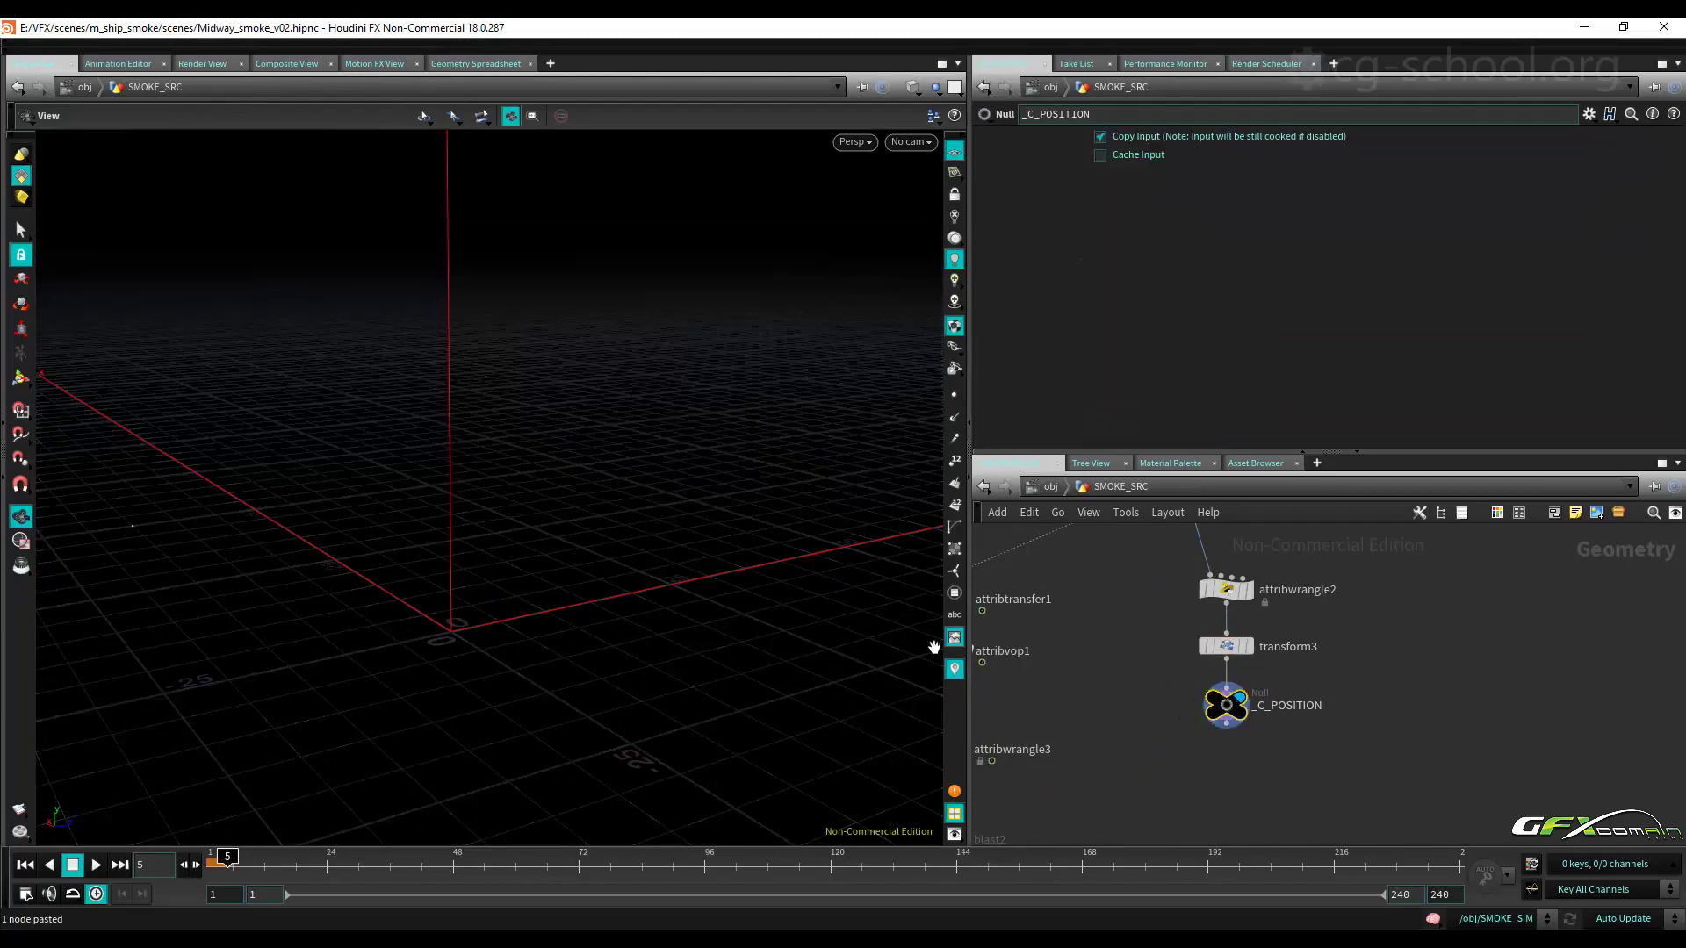
# Return to the SMOKE_SIM network and test the smoke simulation from frame 1, rewinding to the first frame at the end.
pyautogui.click(1050, 486)
pyautogui.click(1302, 641)
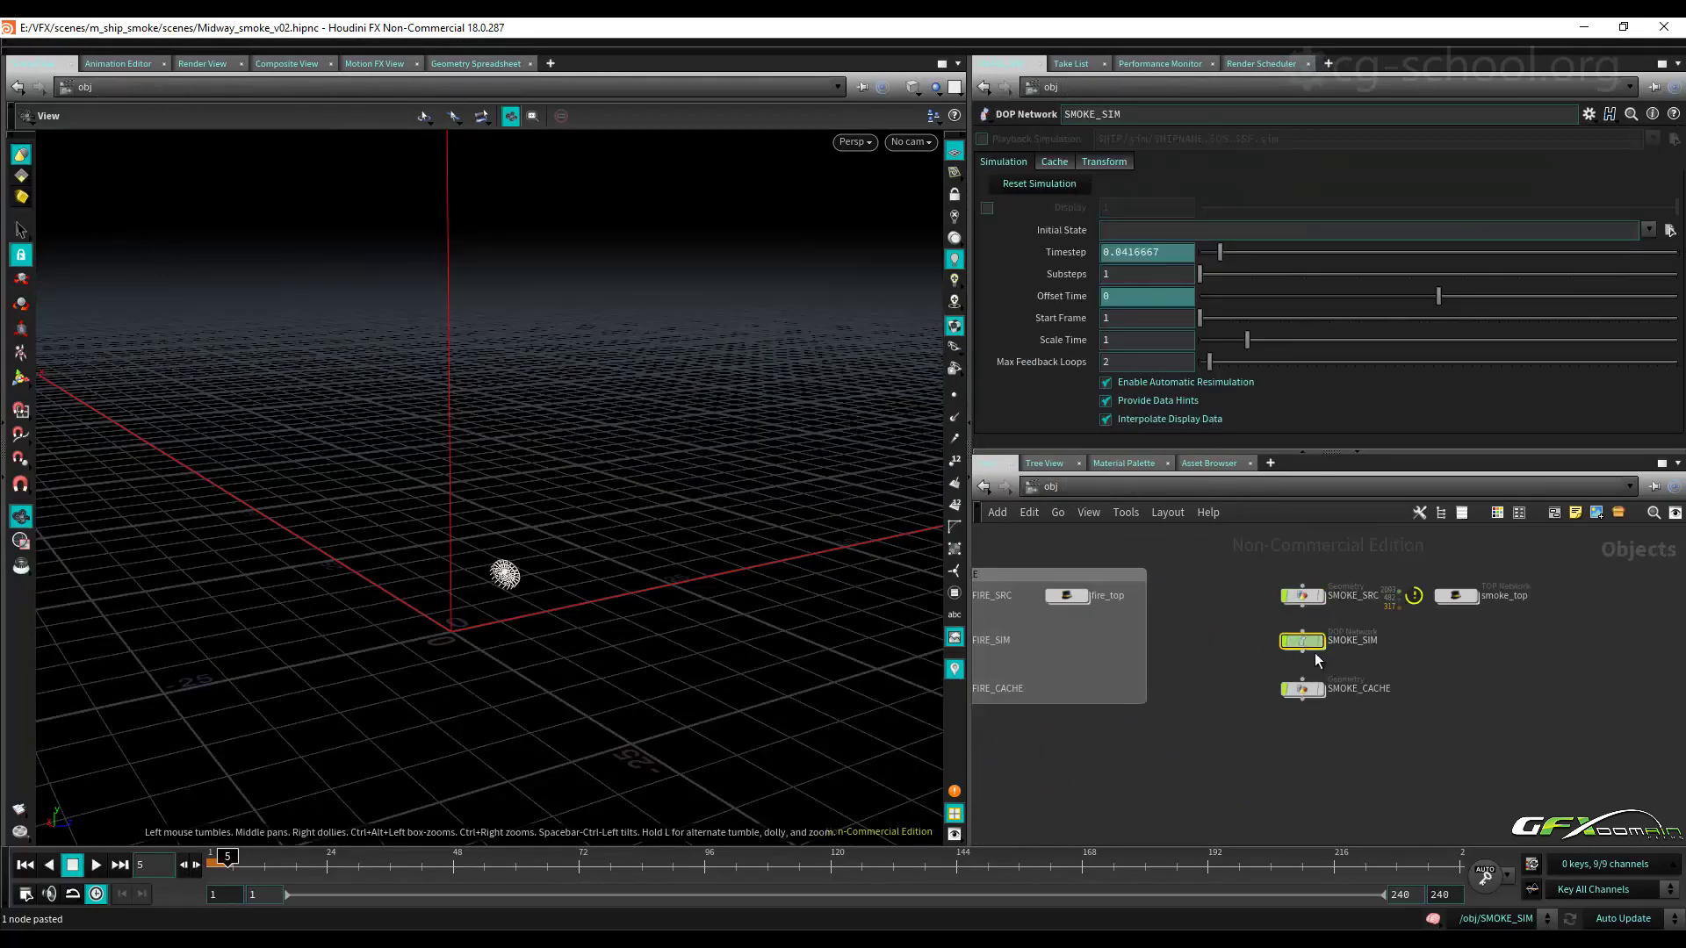
pyautogui.doubleClick(1302, 641)
pyautogui.click(26, 865)
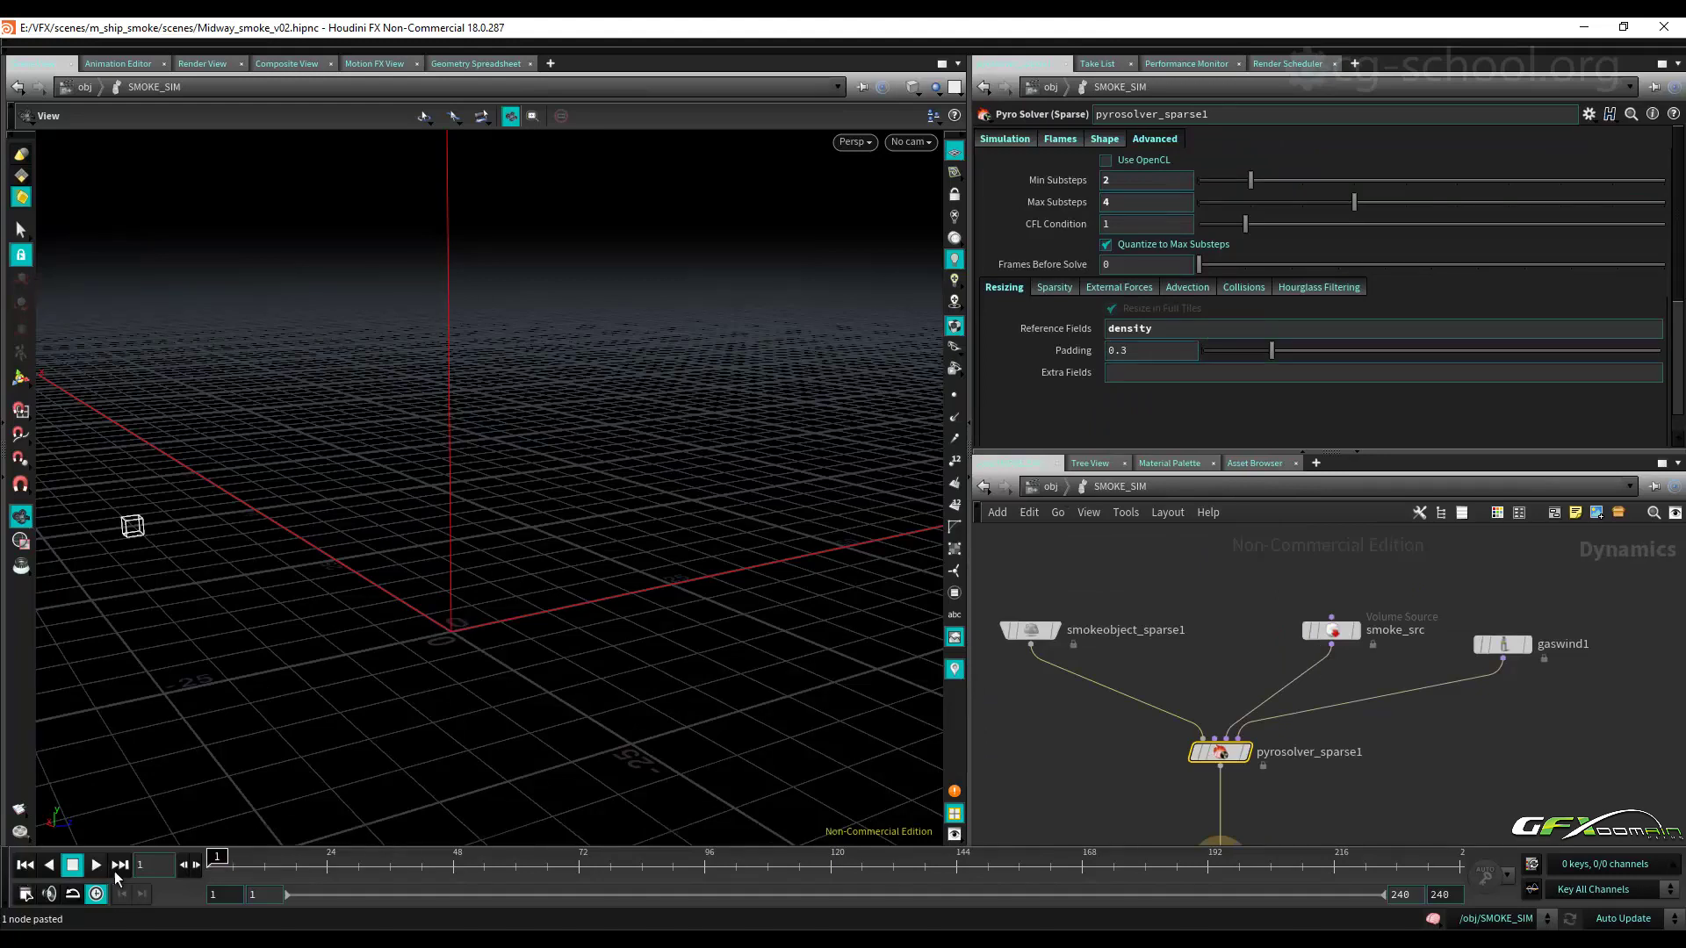
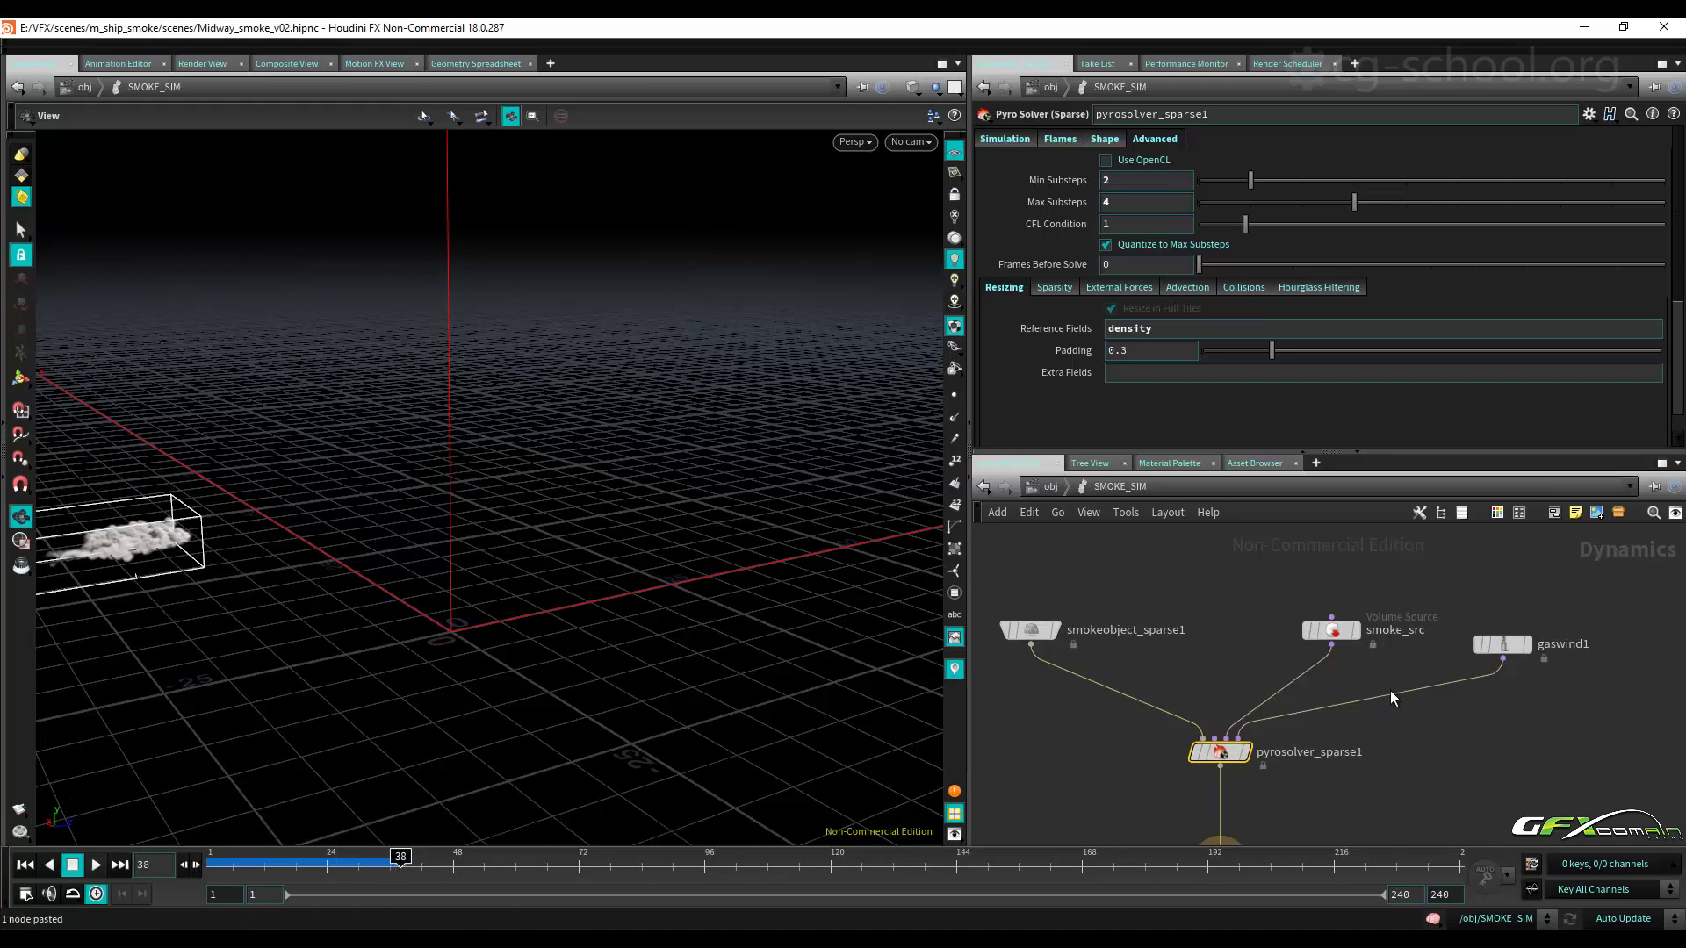
pyautogui.hotkey('ctrl', 'v')
pyautogui.moveTo(1373, 722); pyautogui.dragTo(1497, 577, button='middle')
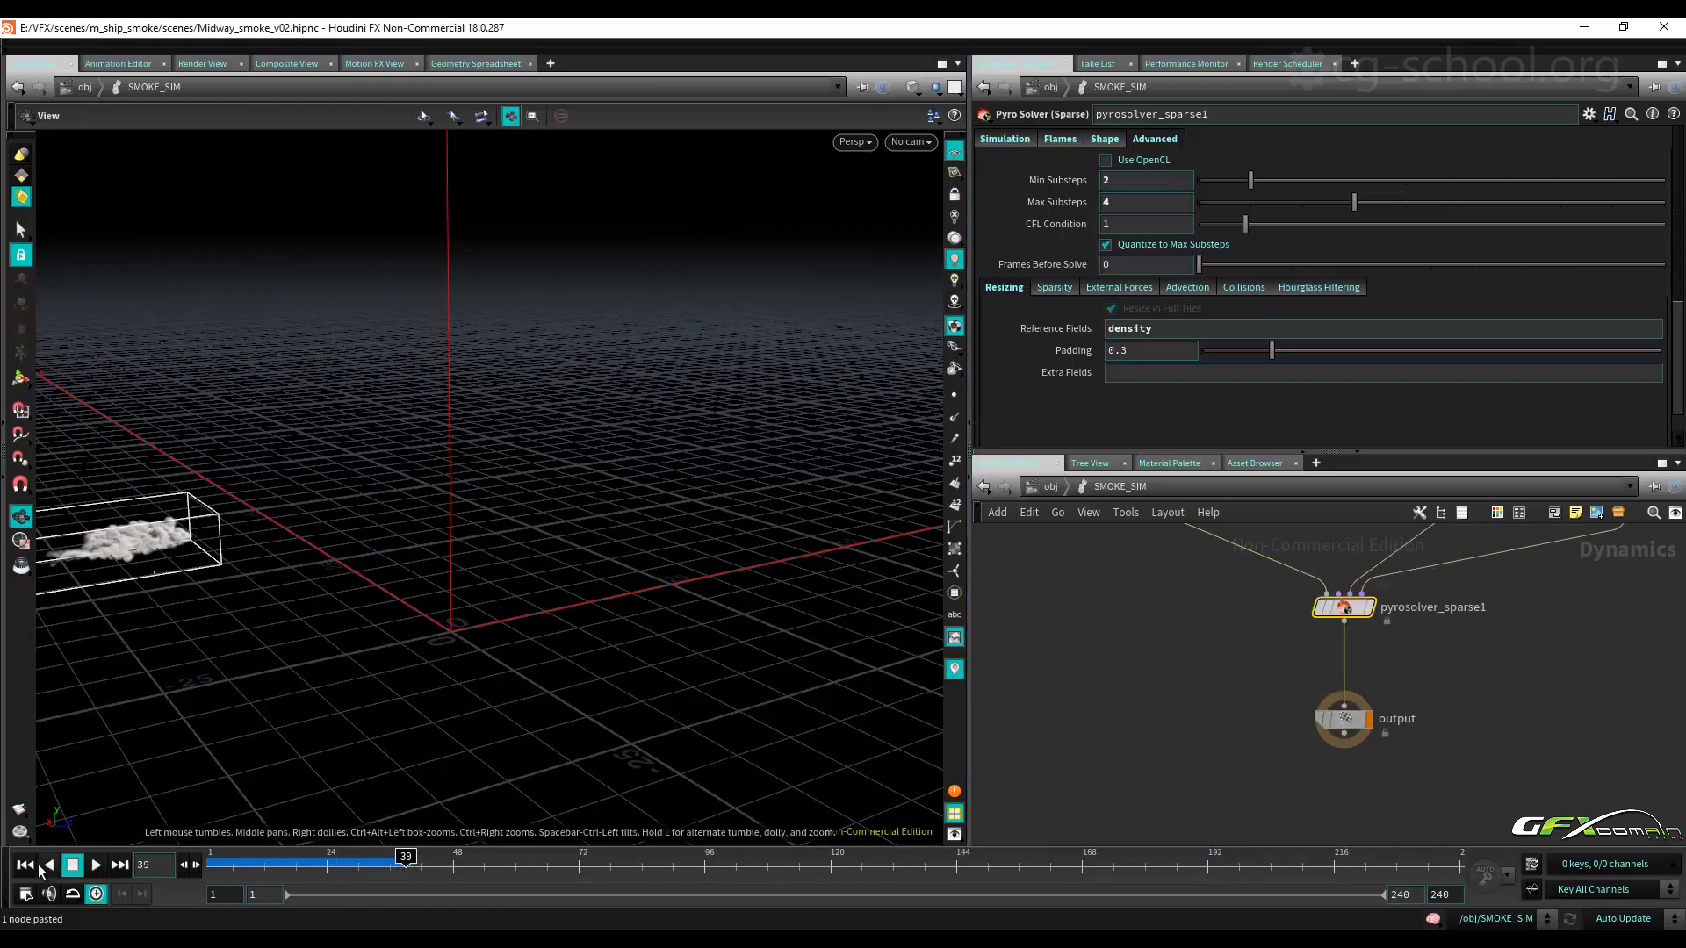
pyautogui.click(26, 864)
# Make room above SMOKE_SIM's output node and add a Ground Plane node beside the pyro solver branch.
pyautogui.moveTo(1365, 722); pyautogui.dragTo(1351, 808)
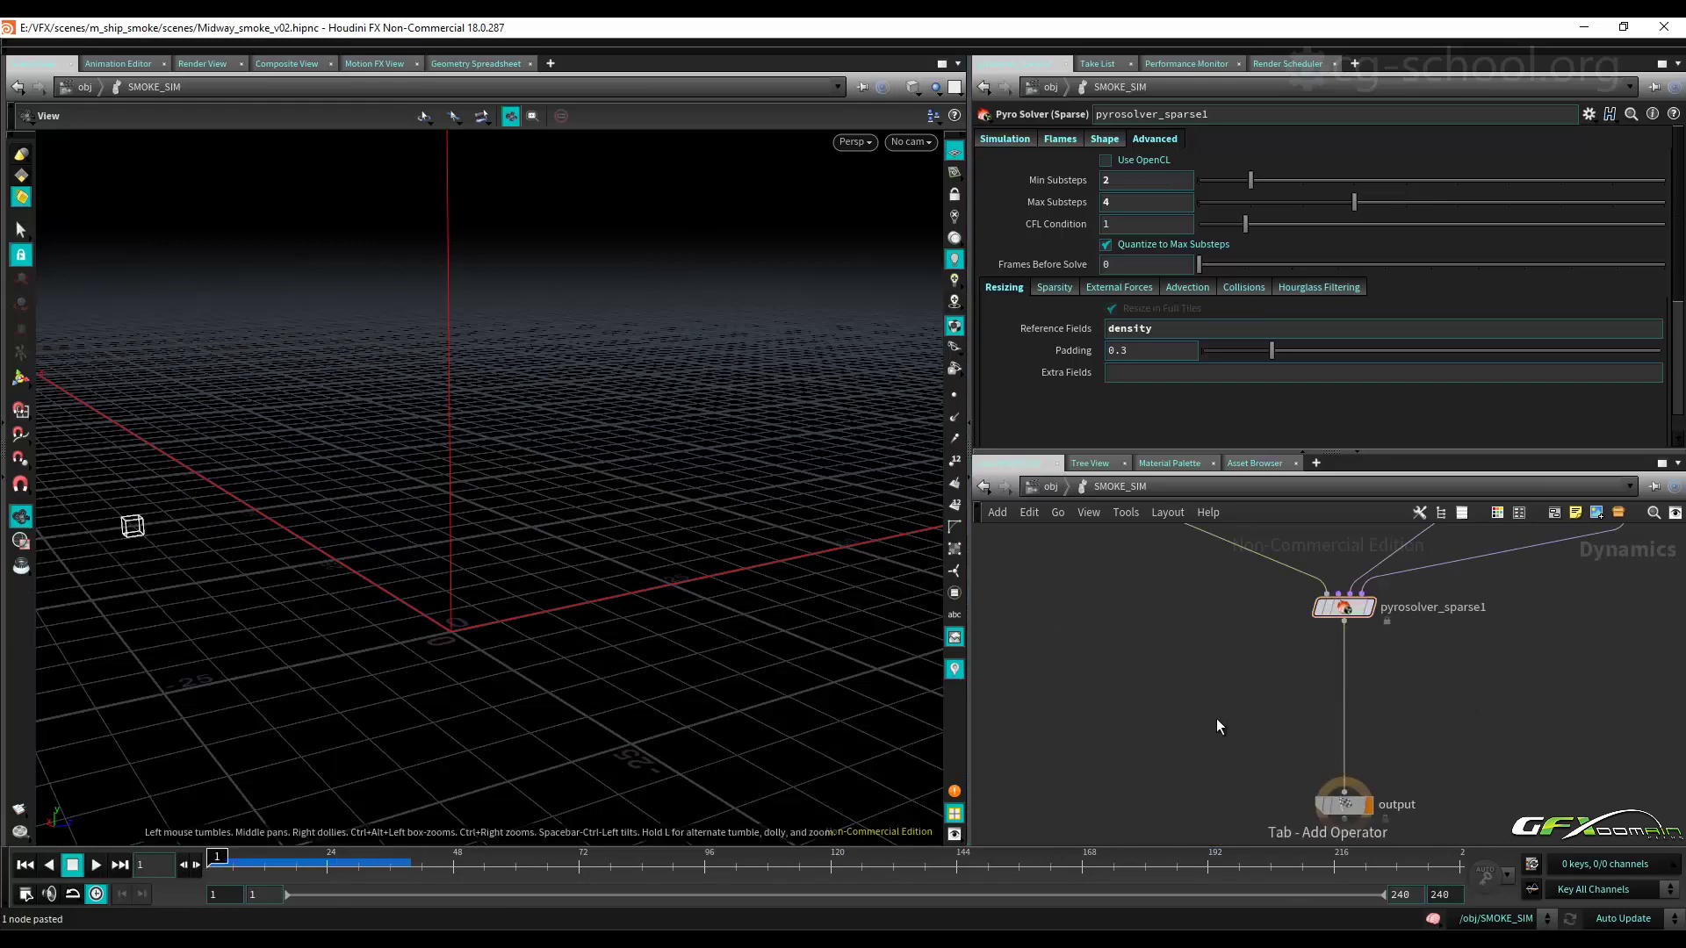
pyautogui.press('Tab')
pyautogui.write('gro')
pyautogui.press('Return')
pyautogui.click(1240, 720)
pyautogui.moveTo(1240, 720); pyautogui.dragTo(1201, 662)
# Add a Merge node between pyrosolver_sparse1 and output, and connect groundplane1 as its first input.
pyautogui.press('Tab')
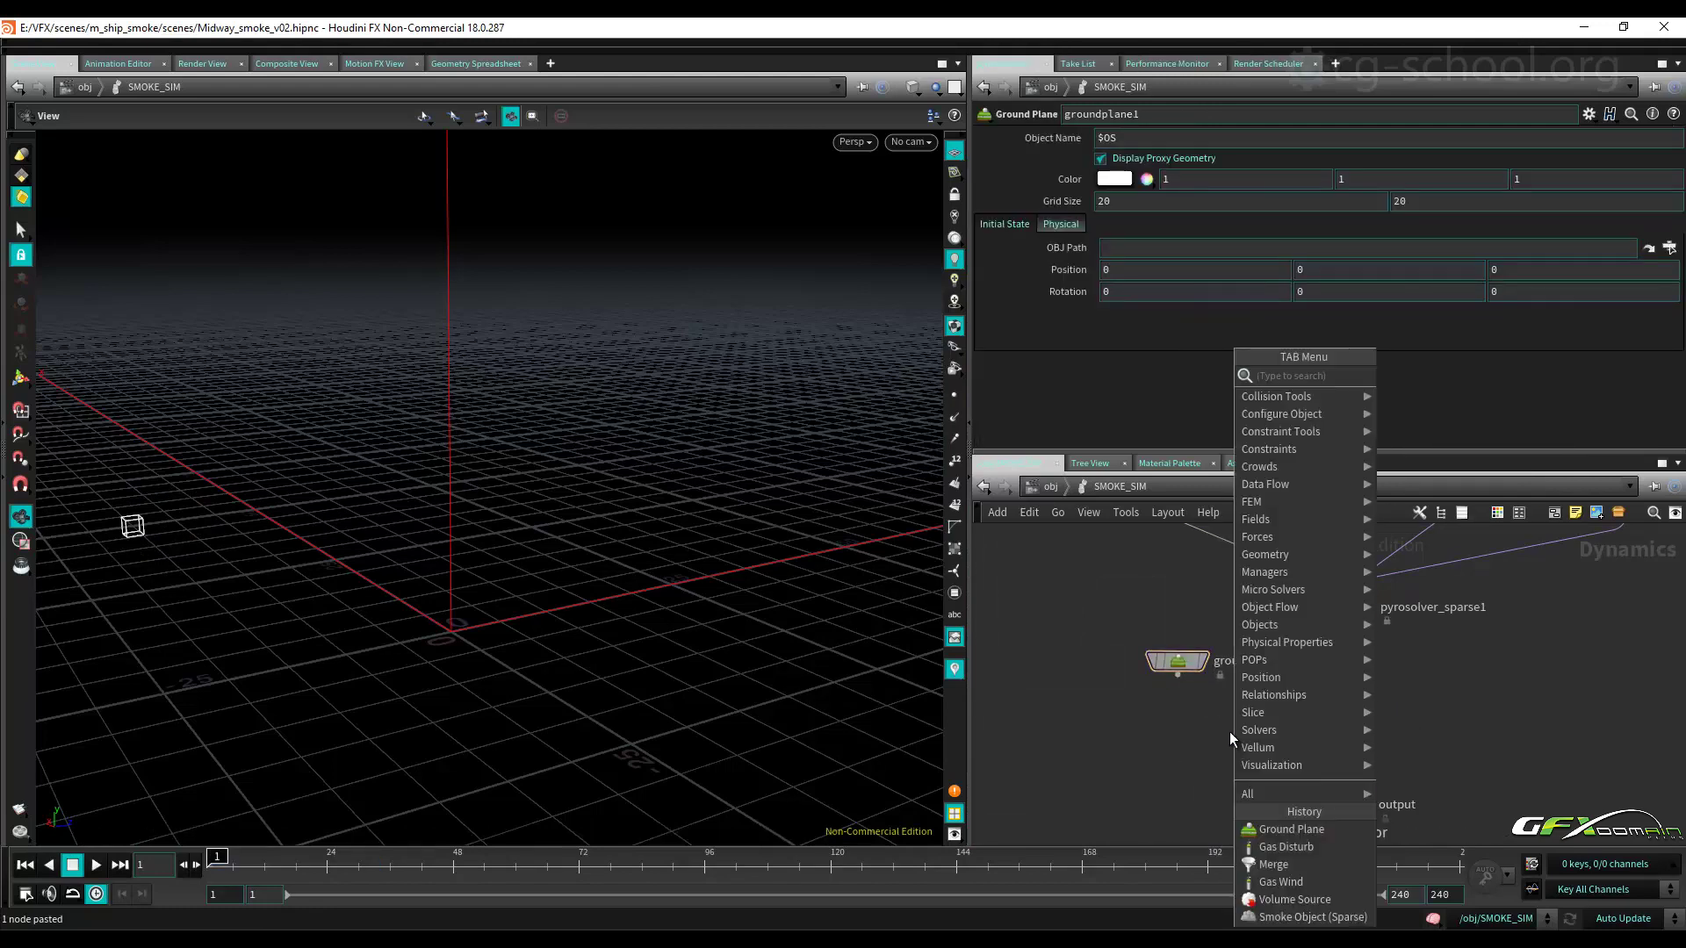
pyautogui.write('merge')
pyautogui.click(1441, 376)
pyautogui.click(1271, 736)
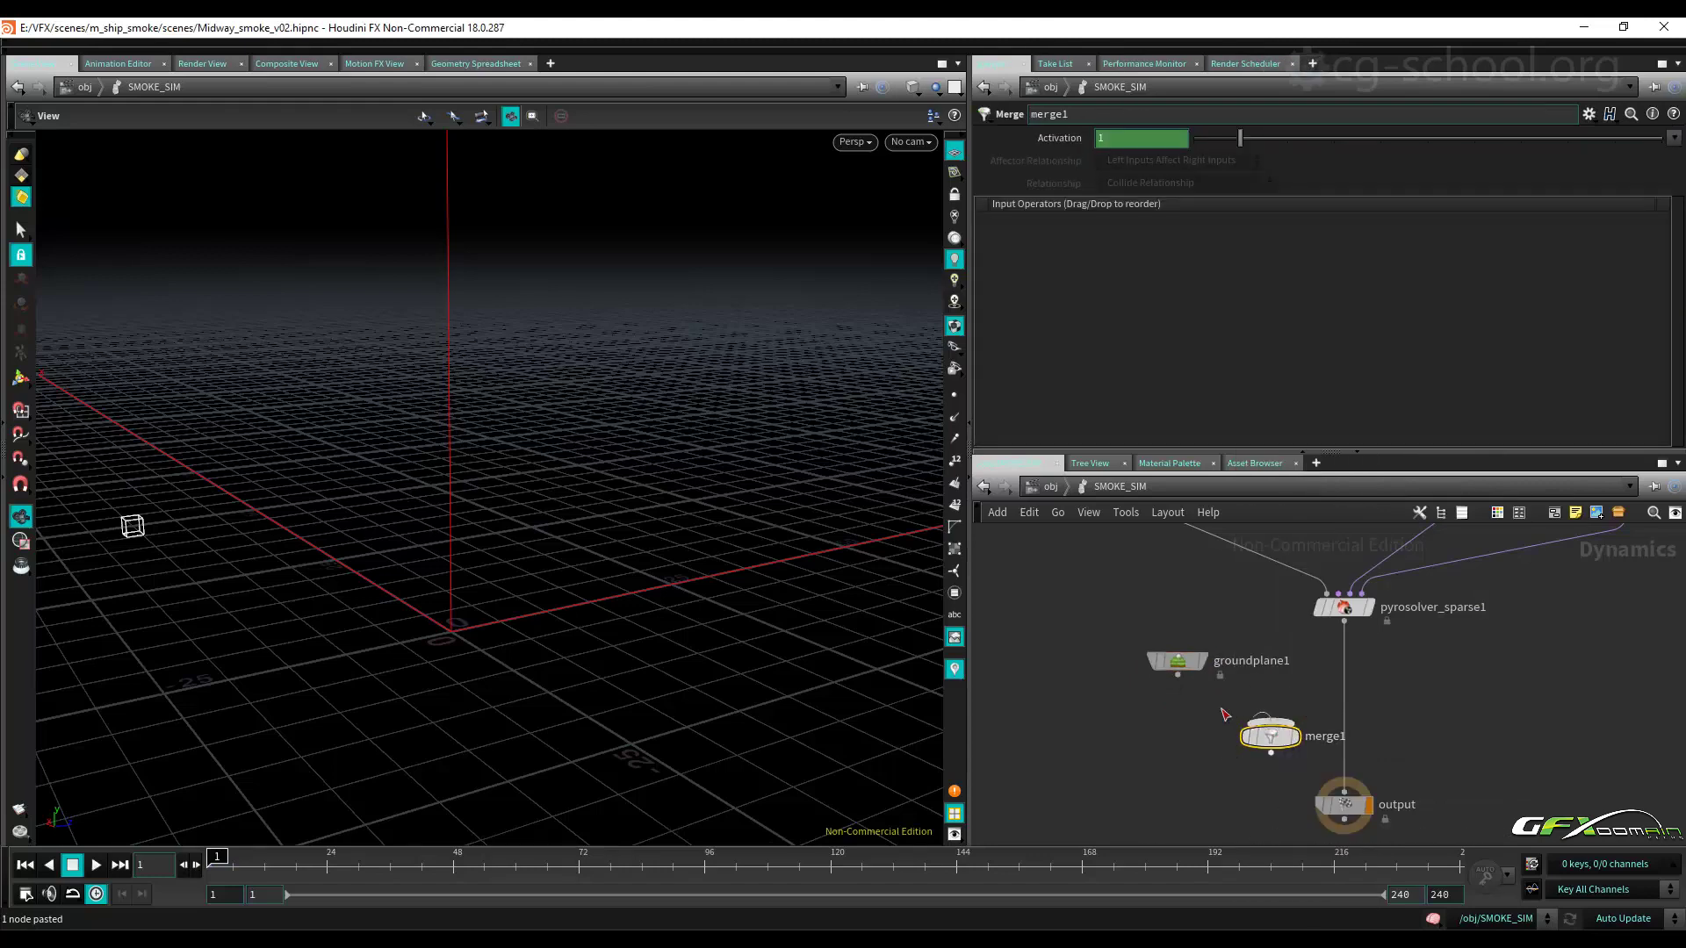
pyautogui.moveTo(1271, 720); pyautogui.dragTo(1348, 622)
pyautogui.moveTo(1272, 753); pyautogui.dragTo(1343, 716)
pyautogui.moveTo(1159, 662); pyautogui.dragTo(1146, 625)
pyautogui.click(1135, 660)
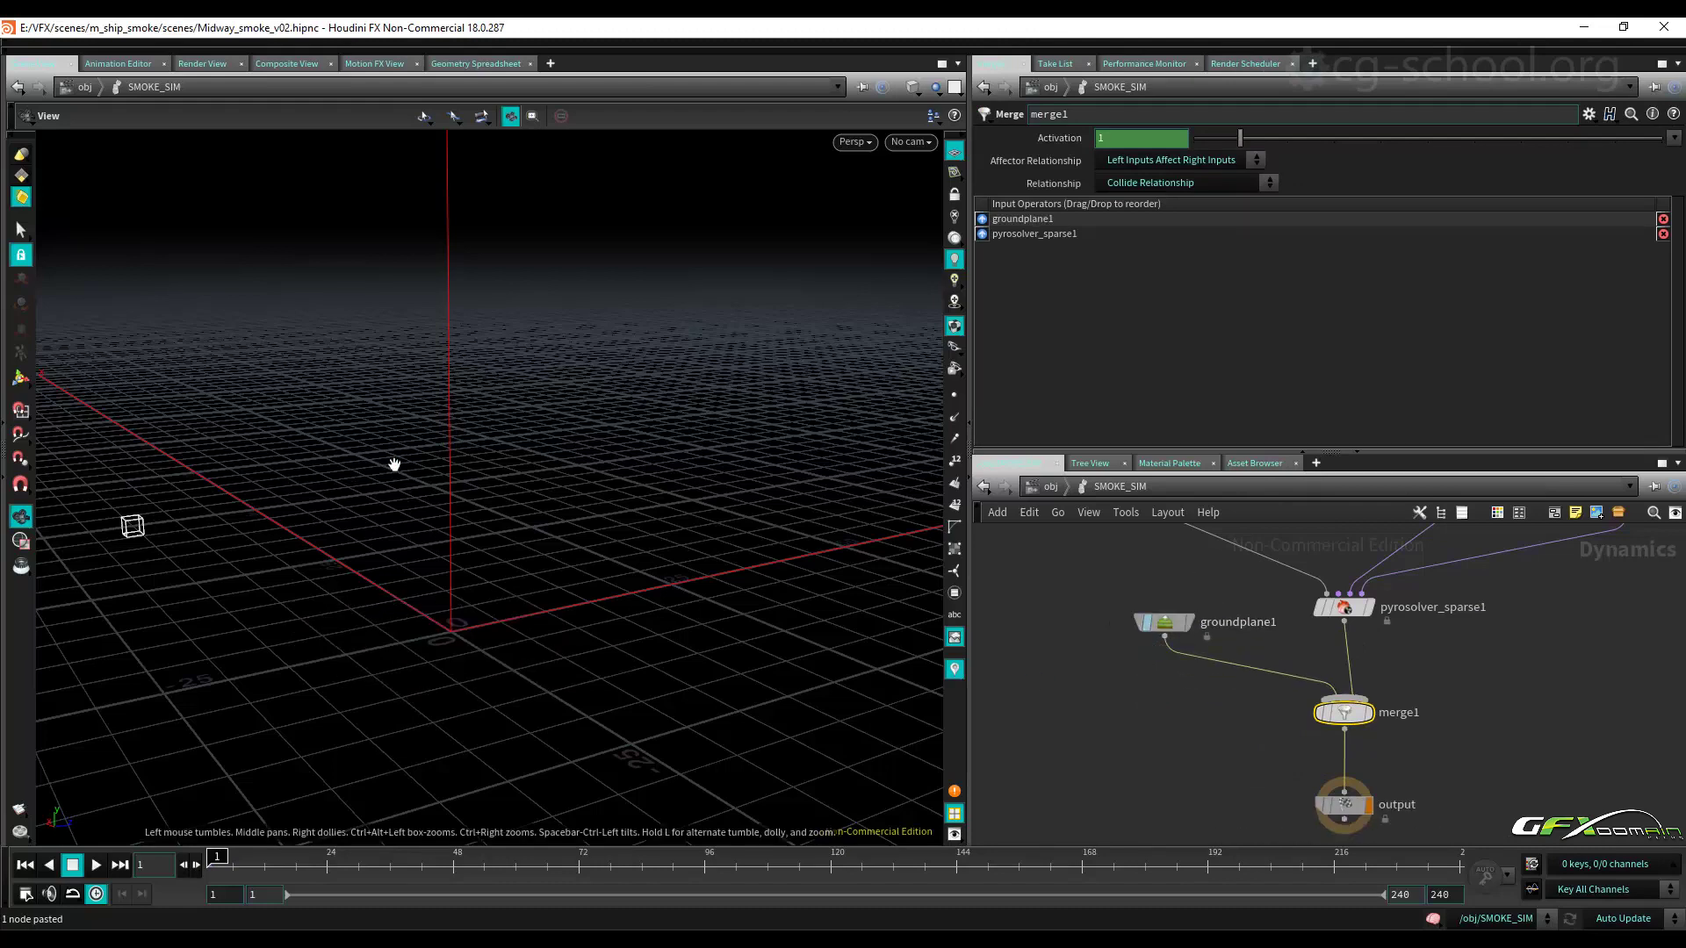
# Set the smoke_src node's SOP path to ../../SMOKE_SRC/_SMOKE_OUT_WEDGE.
pyautogui.moveTo(1210, 686); pyautogui.dragTo(1179, 794, button='middle')
pyautogui.moveTo(1216, 669); pyautogui.dragTo(1099, 721, button='middle')
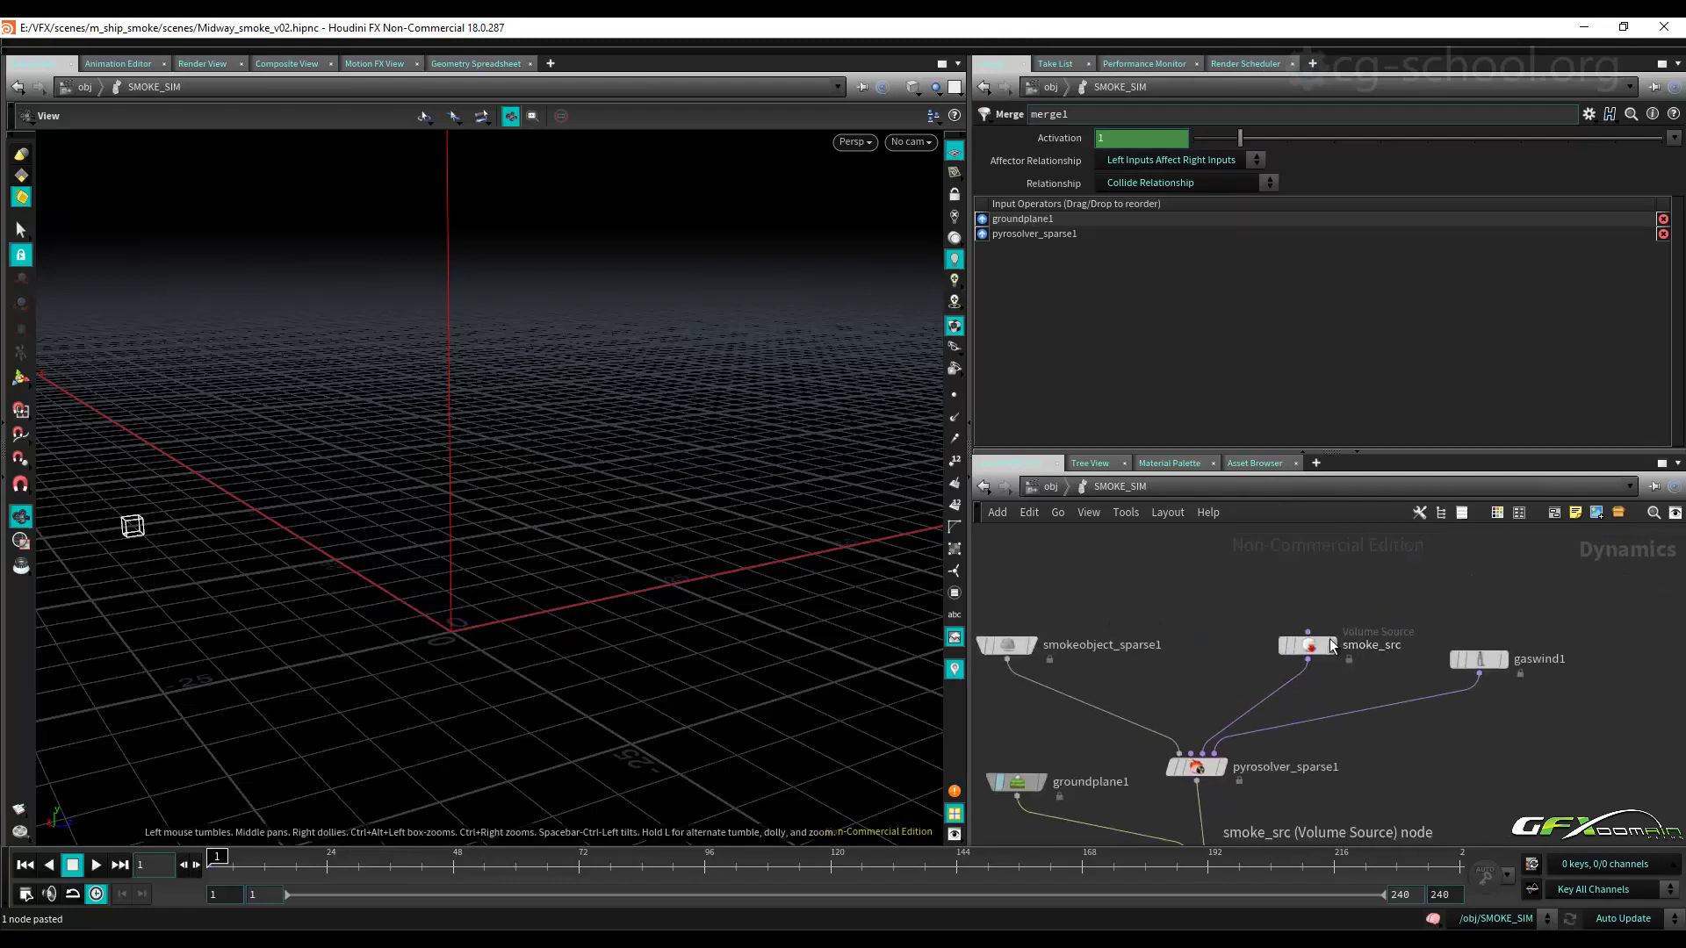
pyautogui.click(1308, 646)
pyautogui.click(1275, 206)
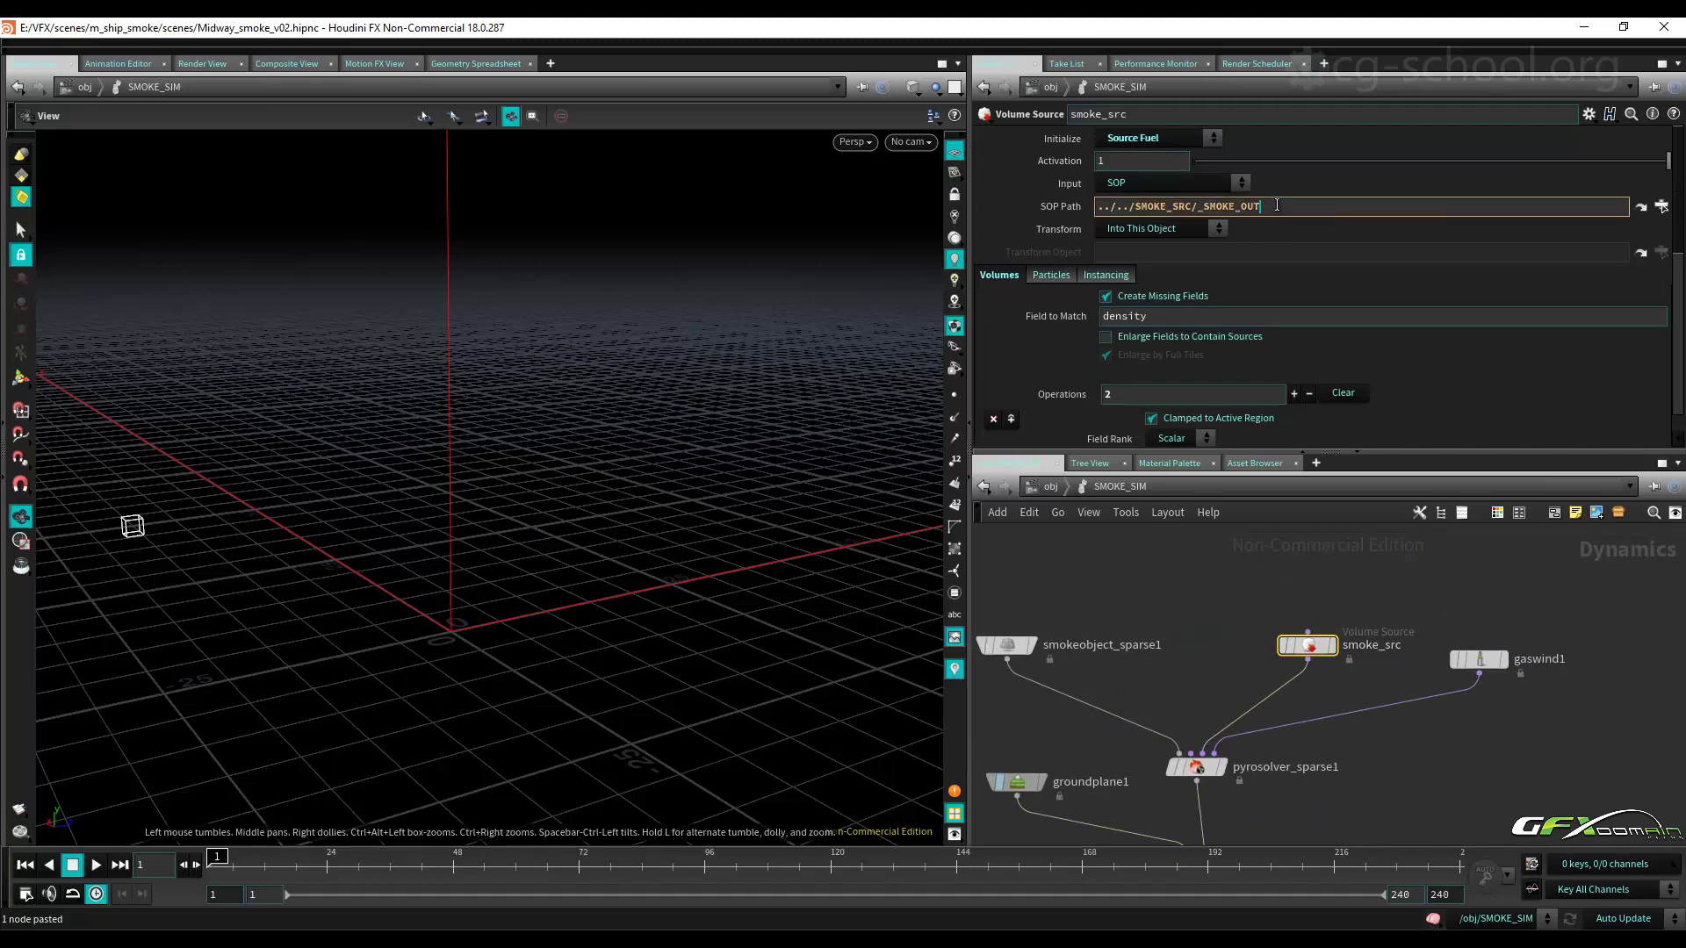
pyautogui.write('_W')
pyautogui.press('Return')
# Delete all of the smoke_top network's cooked results from disk.
pyautogui.click(1056, 490)
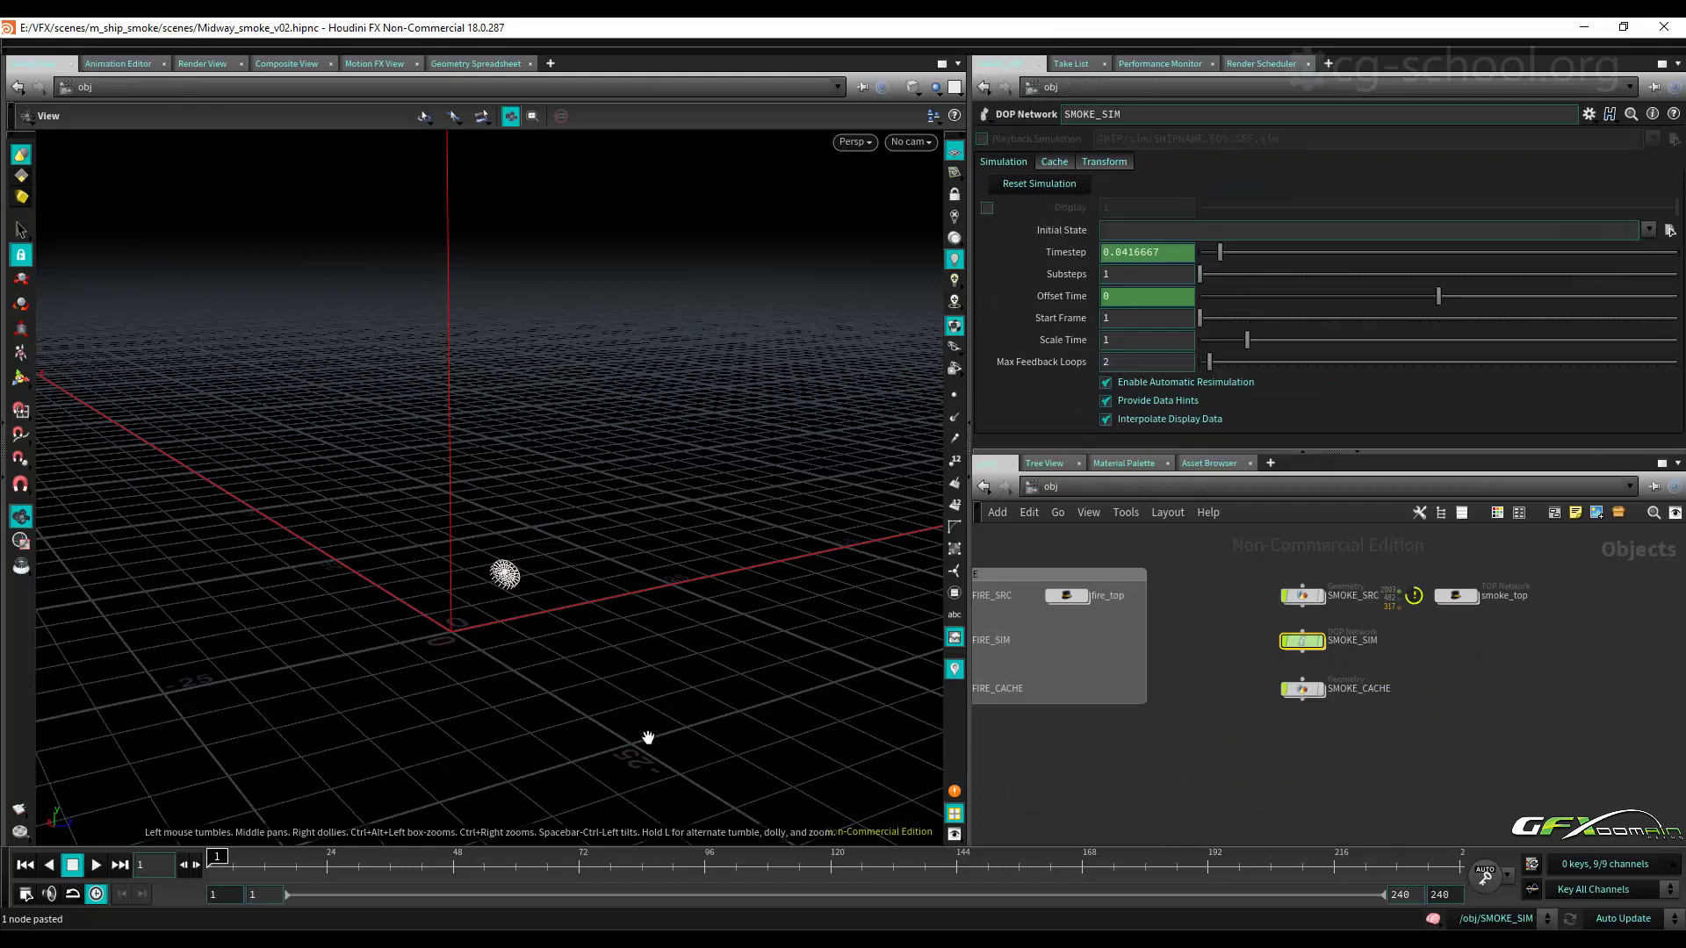
pyautogui.doubleClick(1465, 596)
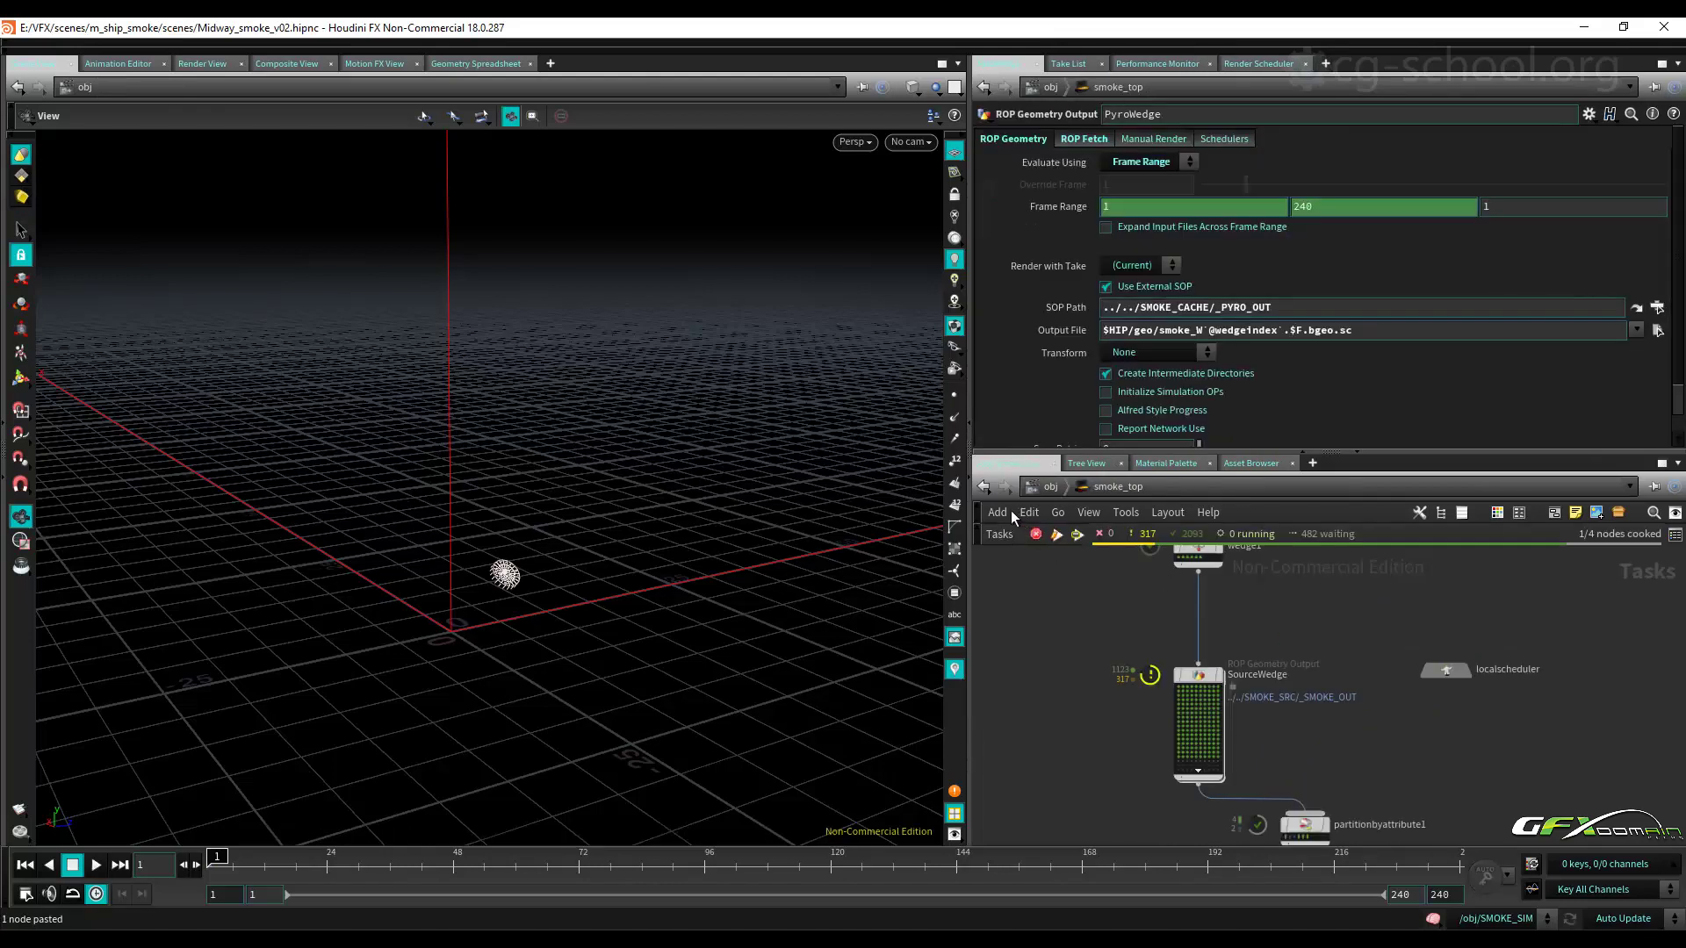
pyautogui.click(998, 535)
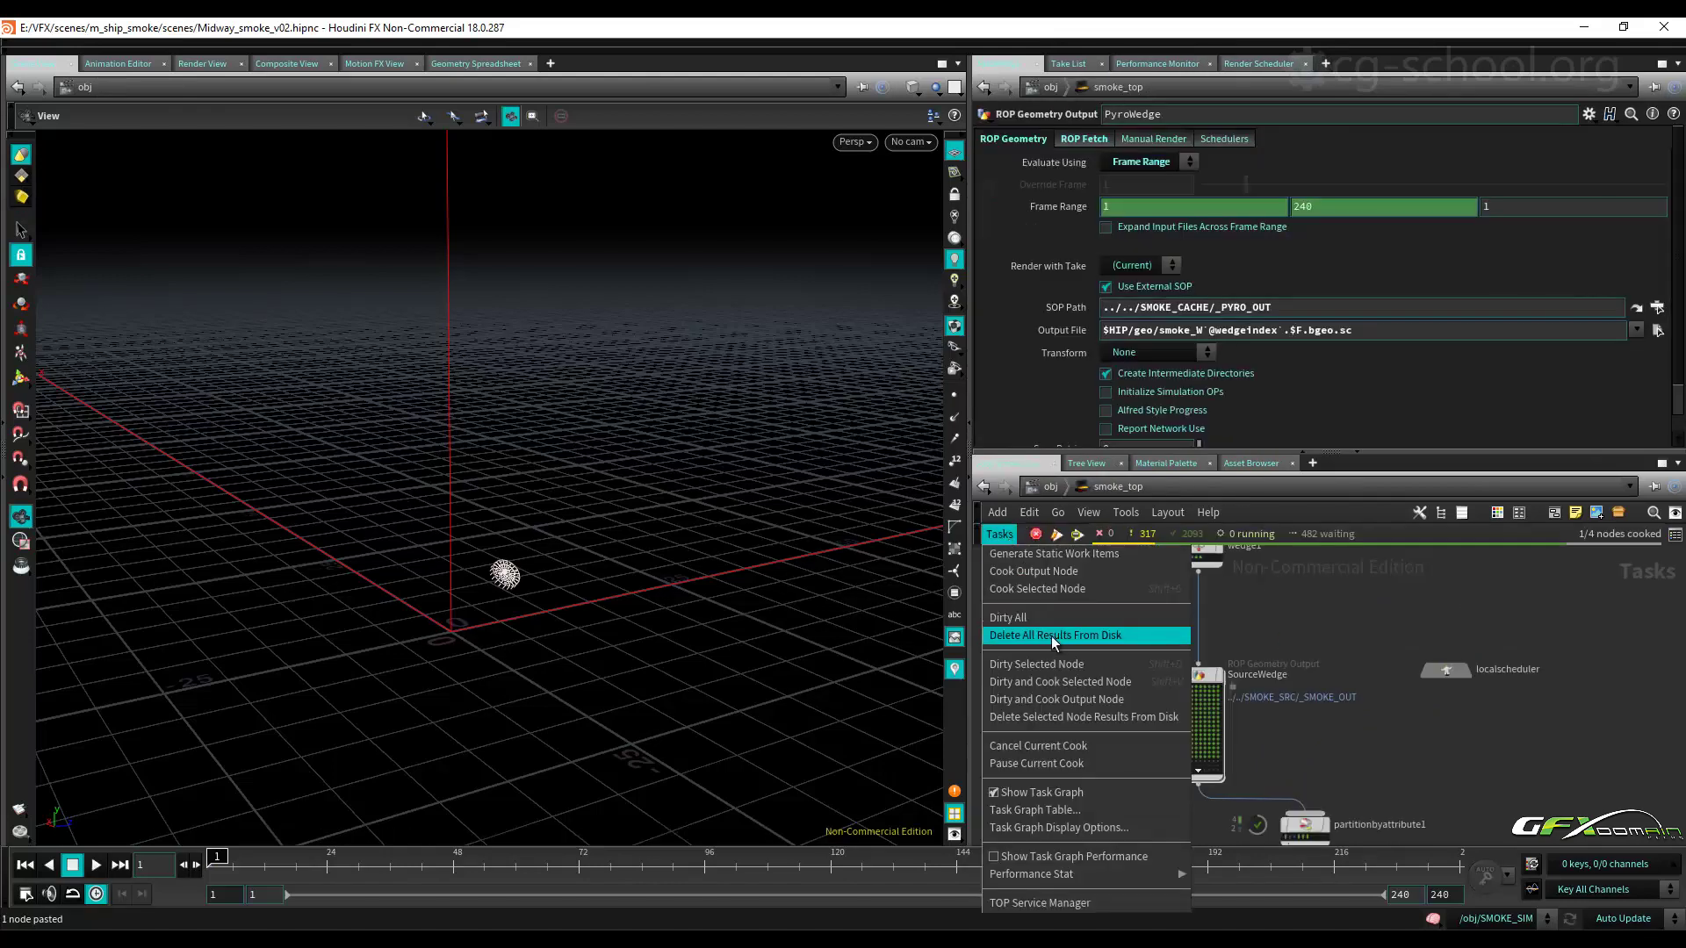
pyautogui.click(1089, 634)
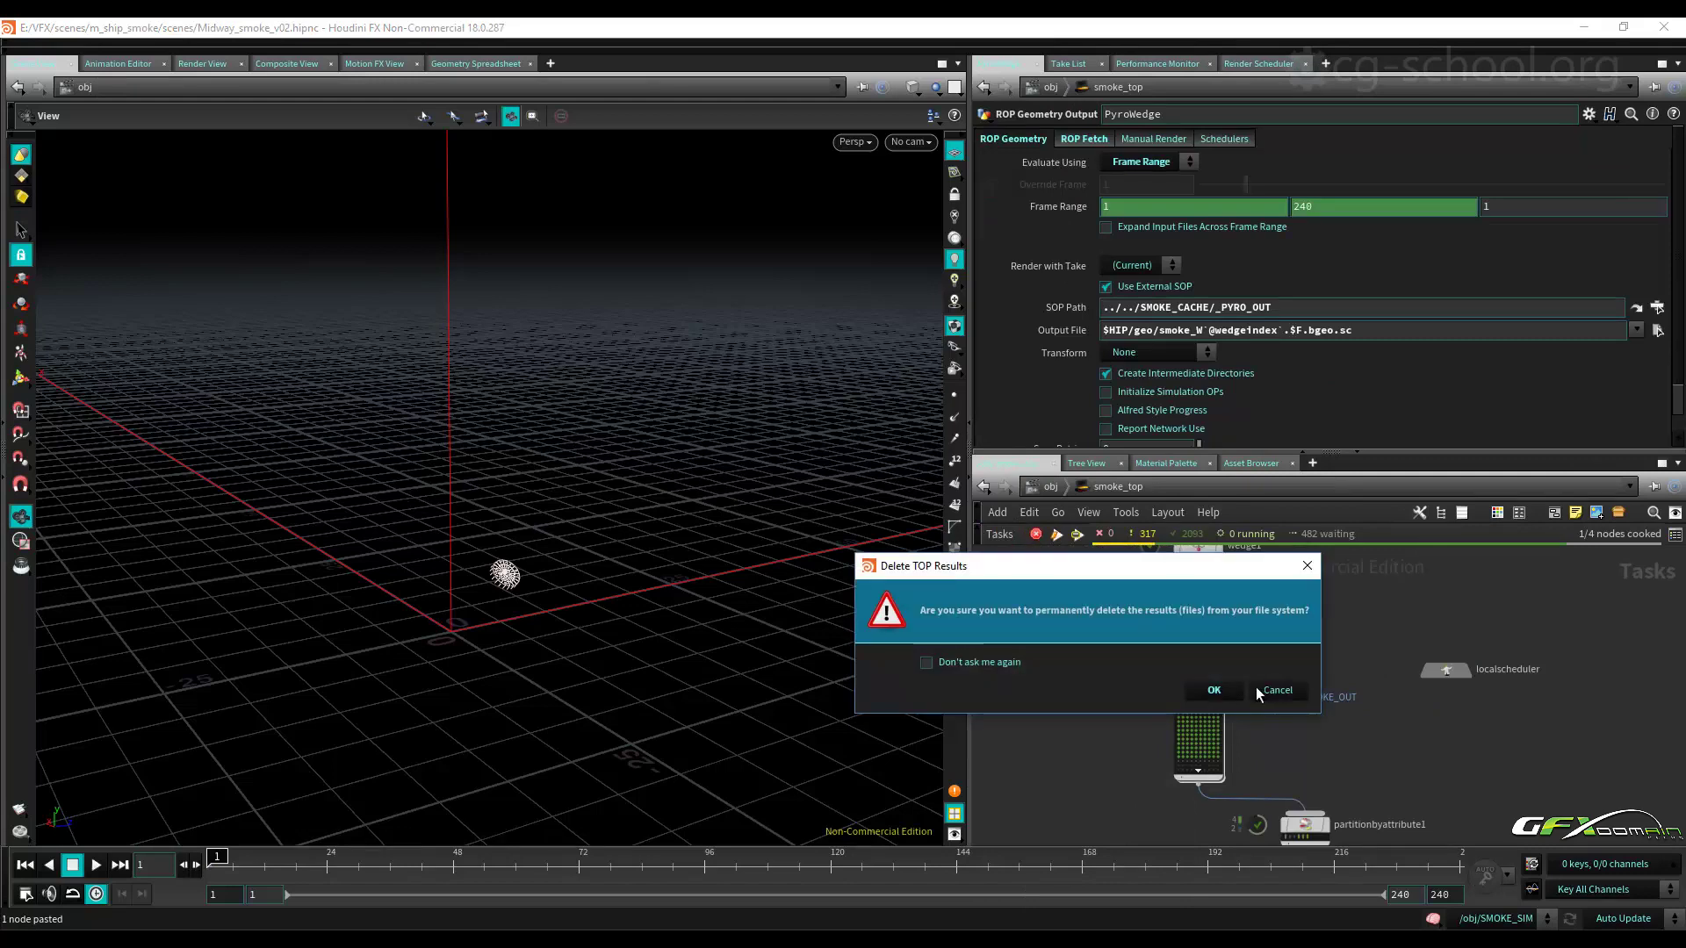
pyautogui.click(1215, 689)
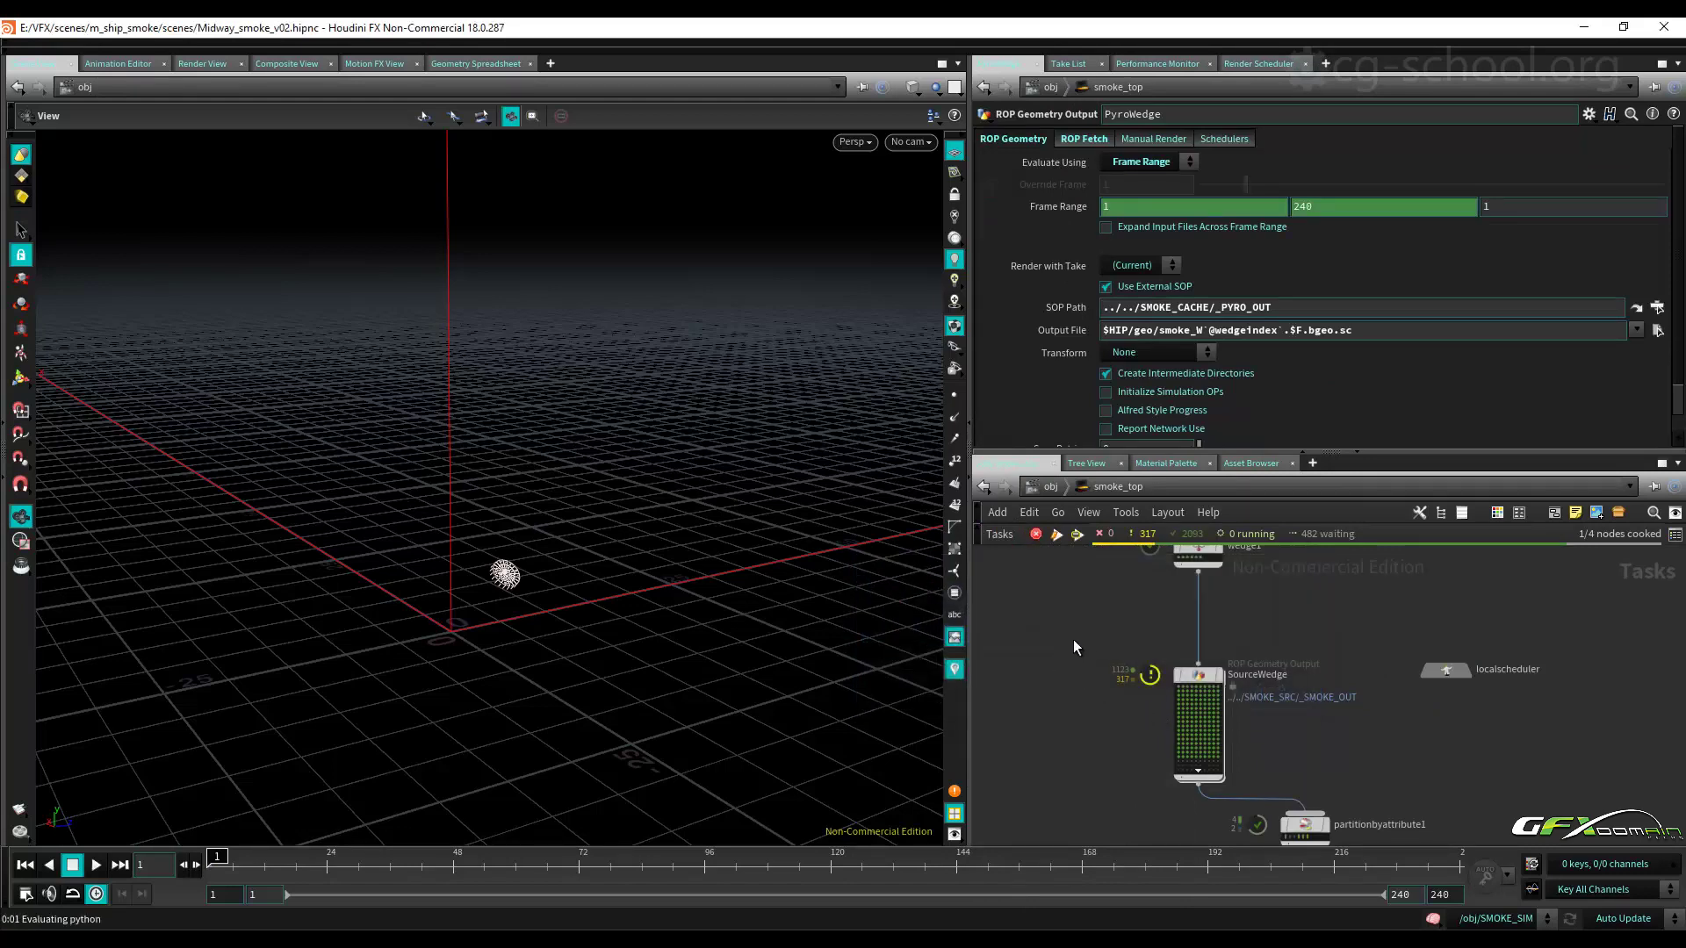
pyautogui.moveTo(1145, 627); pyautogui.dragTo(1107, 583, button='middle')
pyautogui.moveTo(1438, 733)
pyautogui.mouseDown(button='middle')
pyautogui.moveTo(1459, 675)
pyautogui.moveTo(1464, 752)
pyautogui.mouseUp(button='middle')
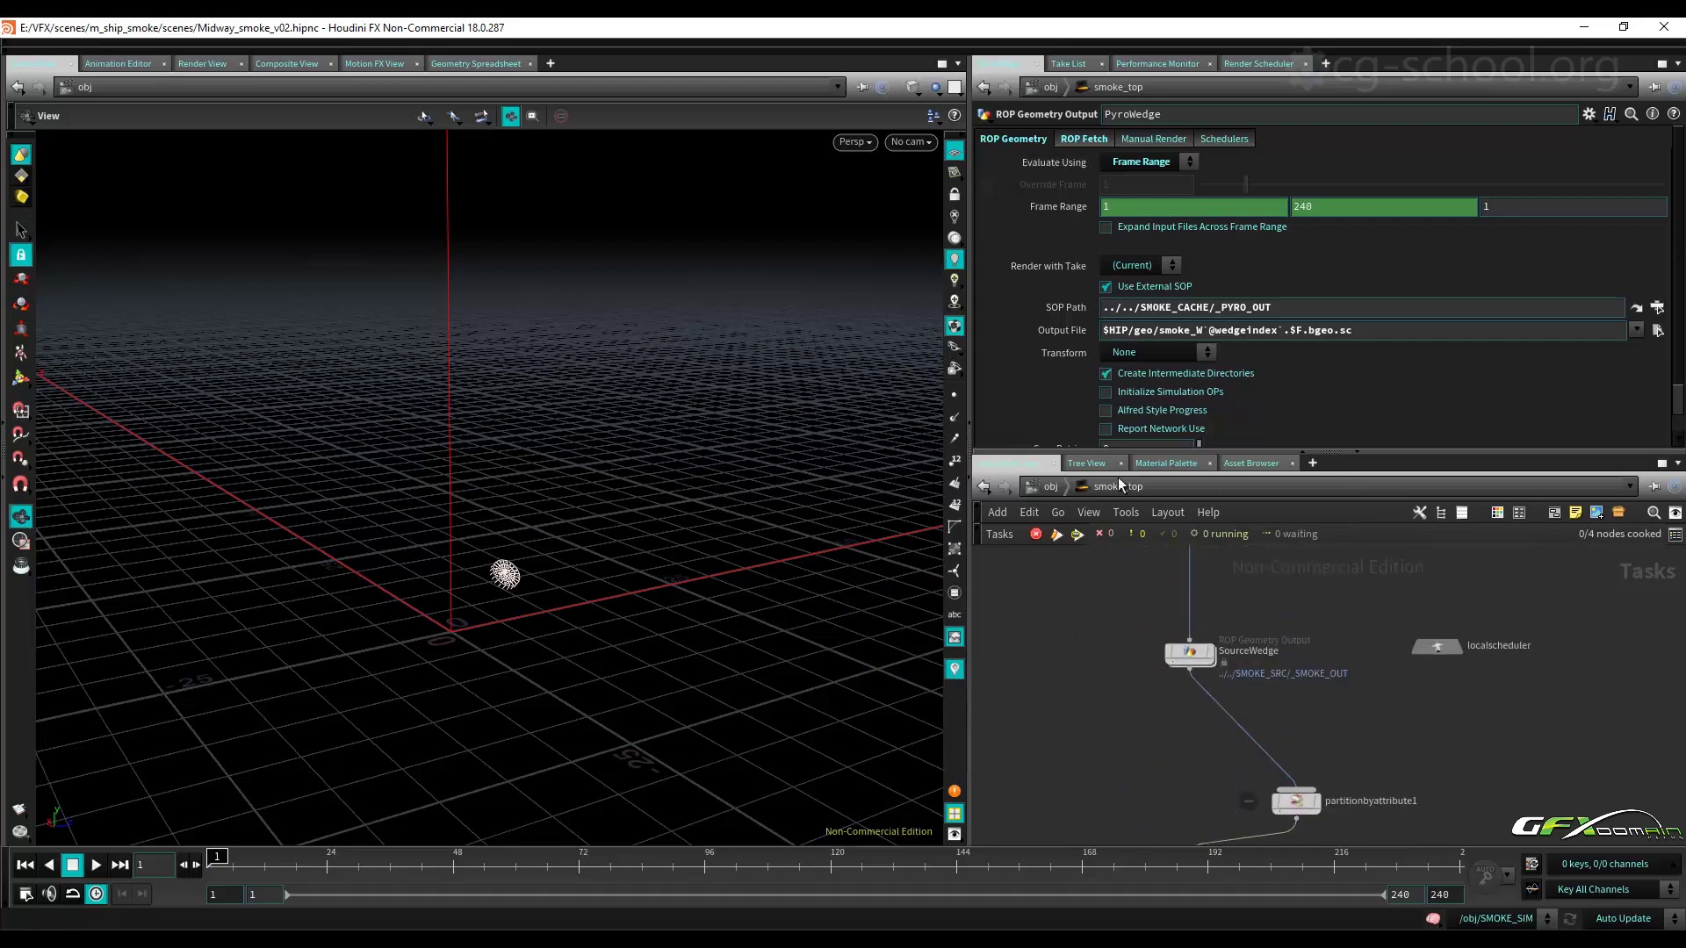
# Cook the smoke_top network's output again to regenerate the wedged caches.
pyautogui.click(1075, 535)
pyautogui.click(1205, 601)
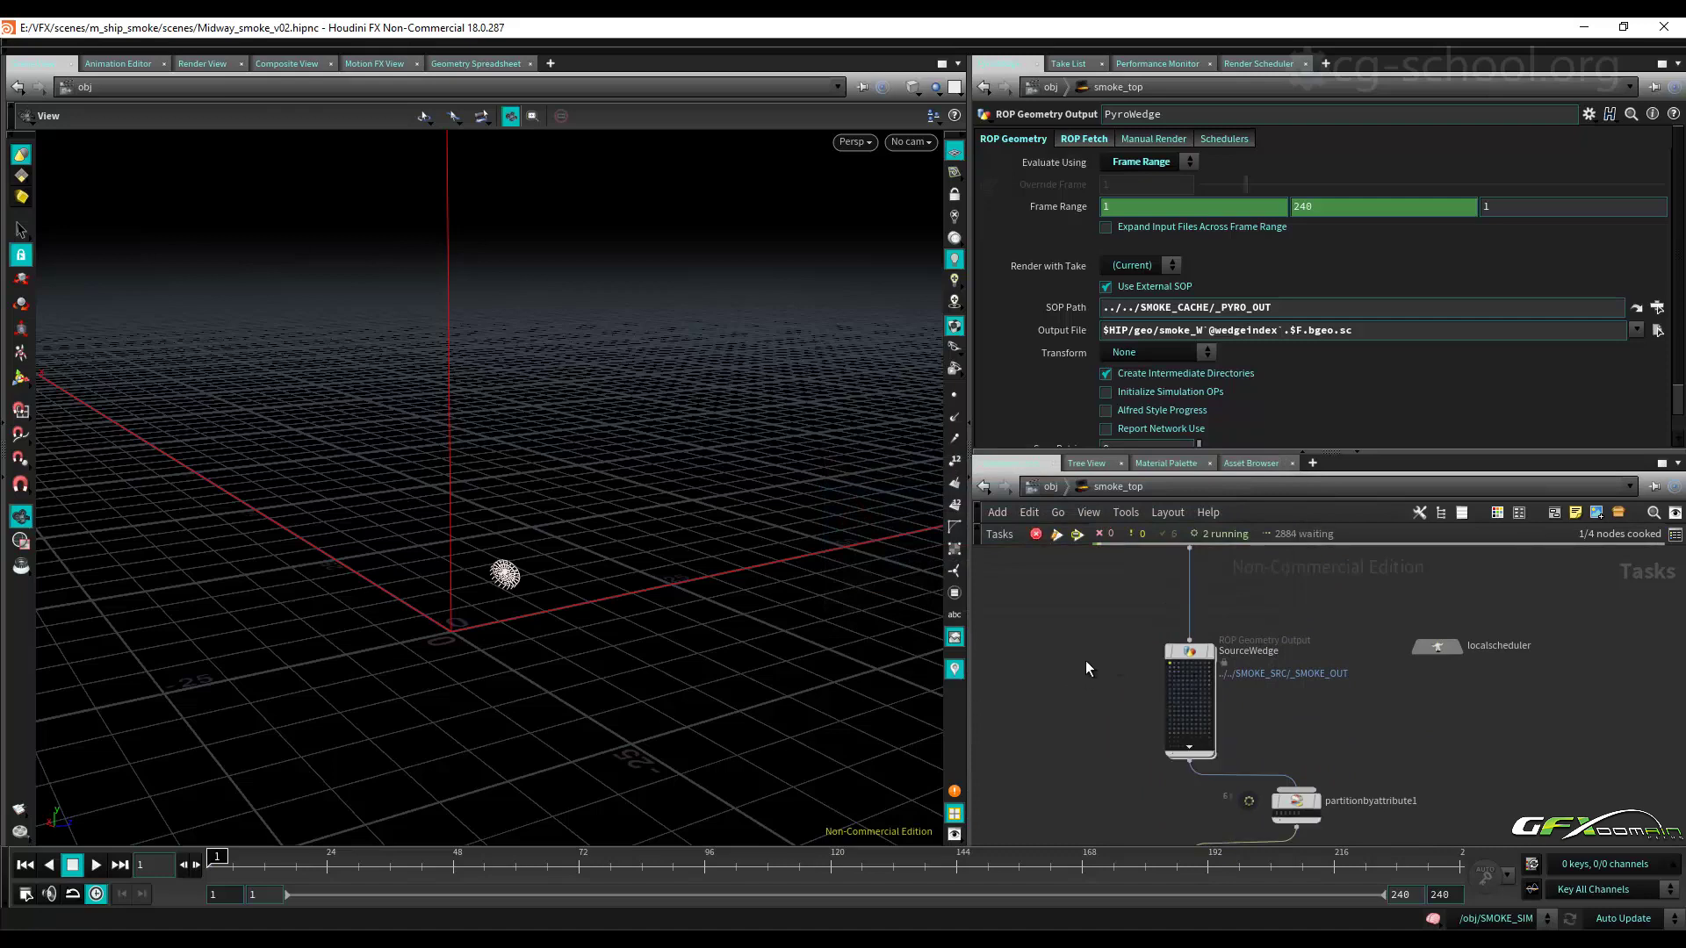
pyautogui.moveTo(1066, 614); pyautogui.dragTo(1103, 658, button='middle')
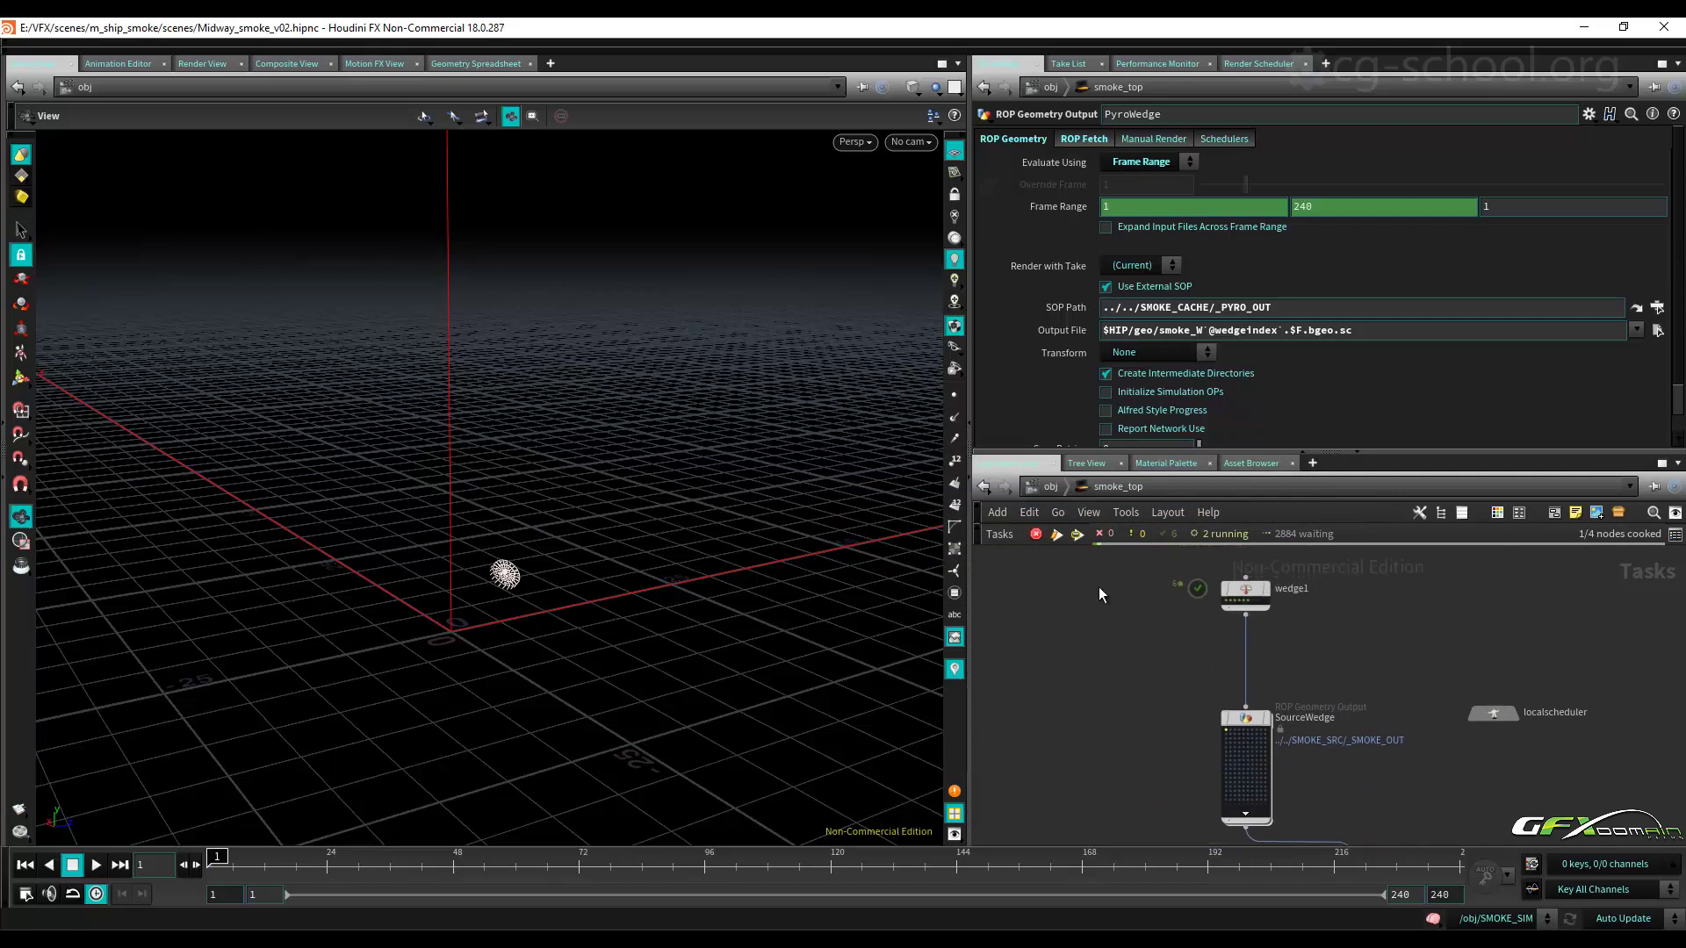
# In the FIRE_SIM network, review pyrosolver_sparse1's advanced settings and the flame_src source settings.
pyautogui.click(1052, 488)
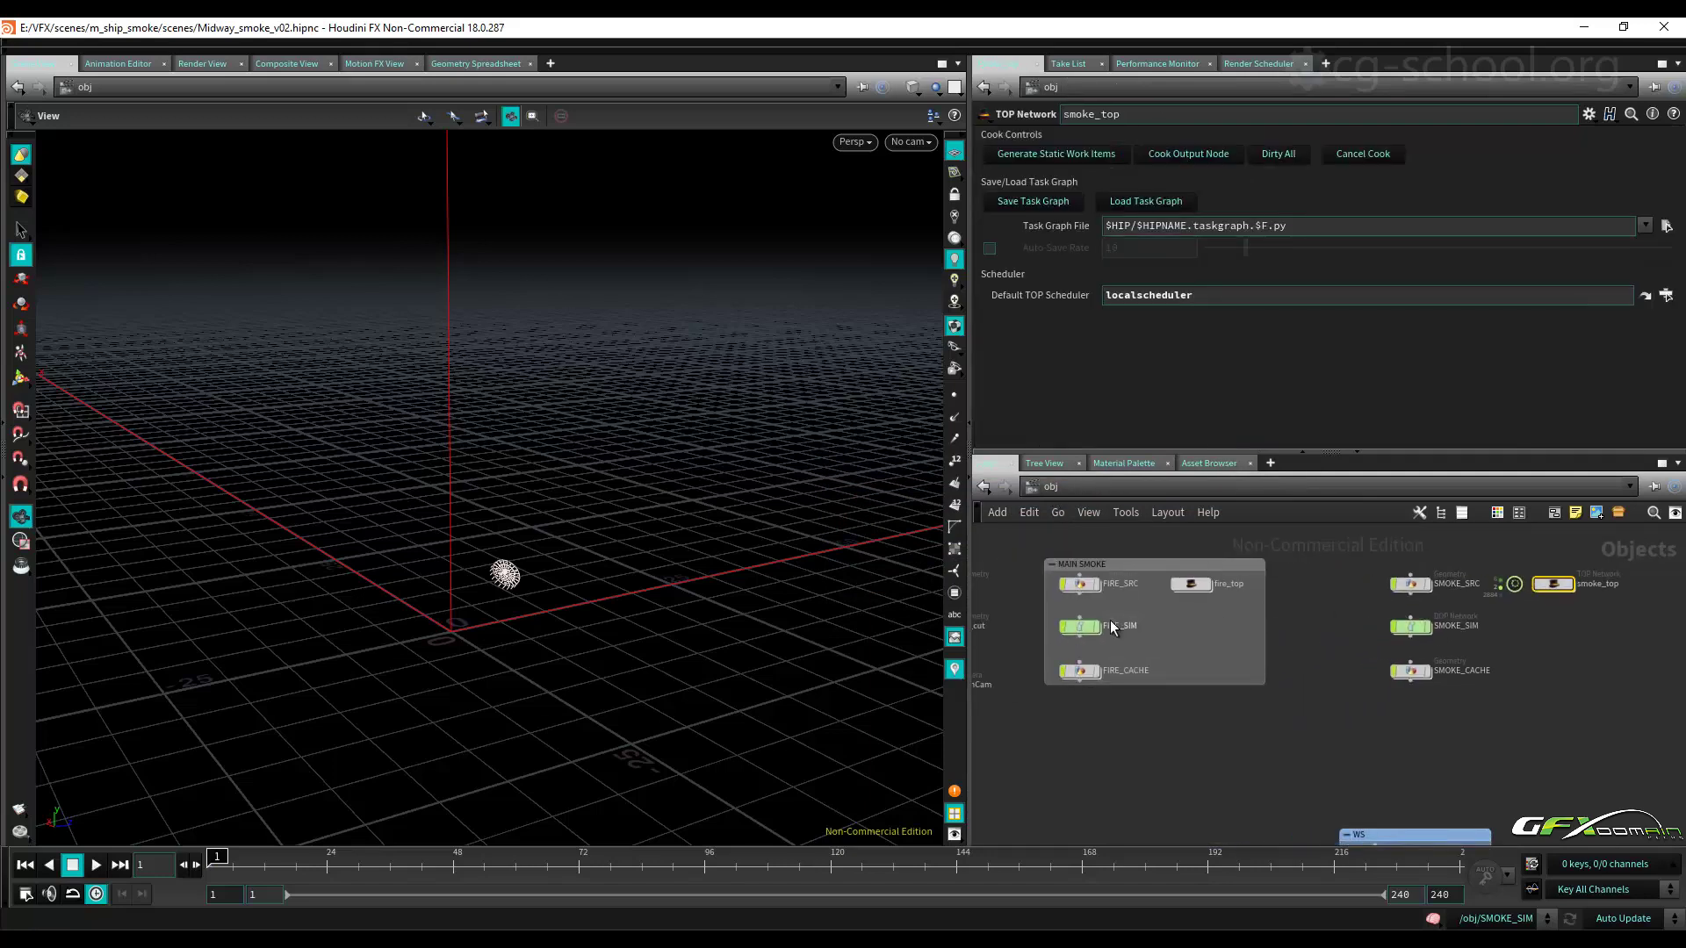
pyautogui.doubleClick(1079, 624)
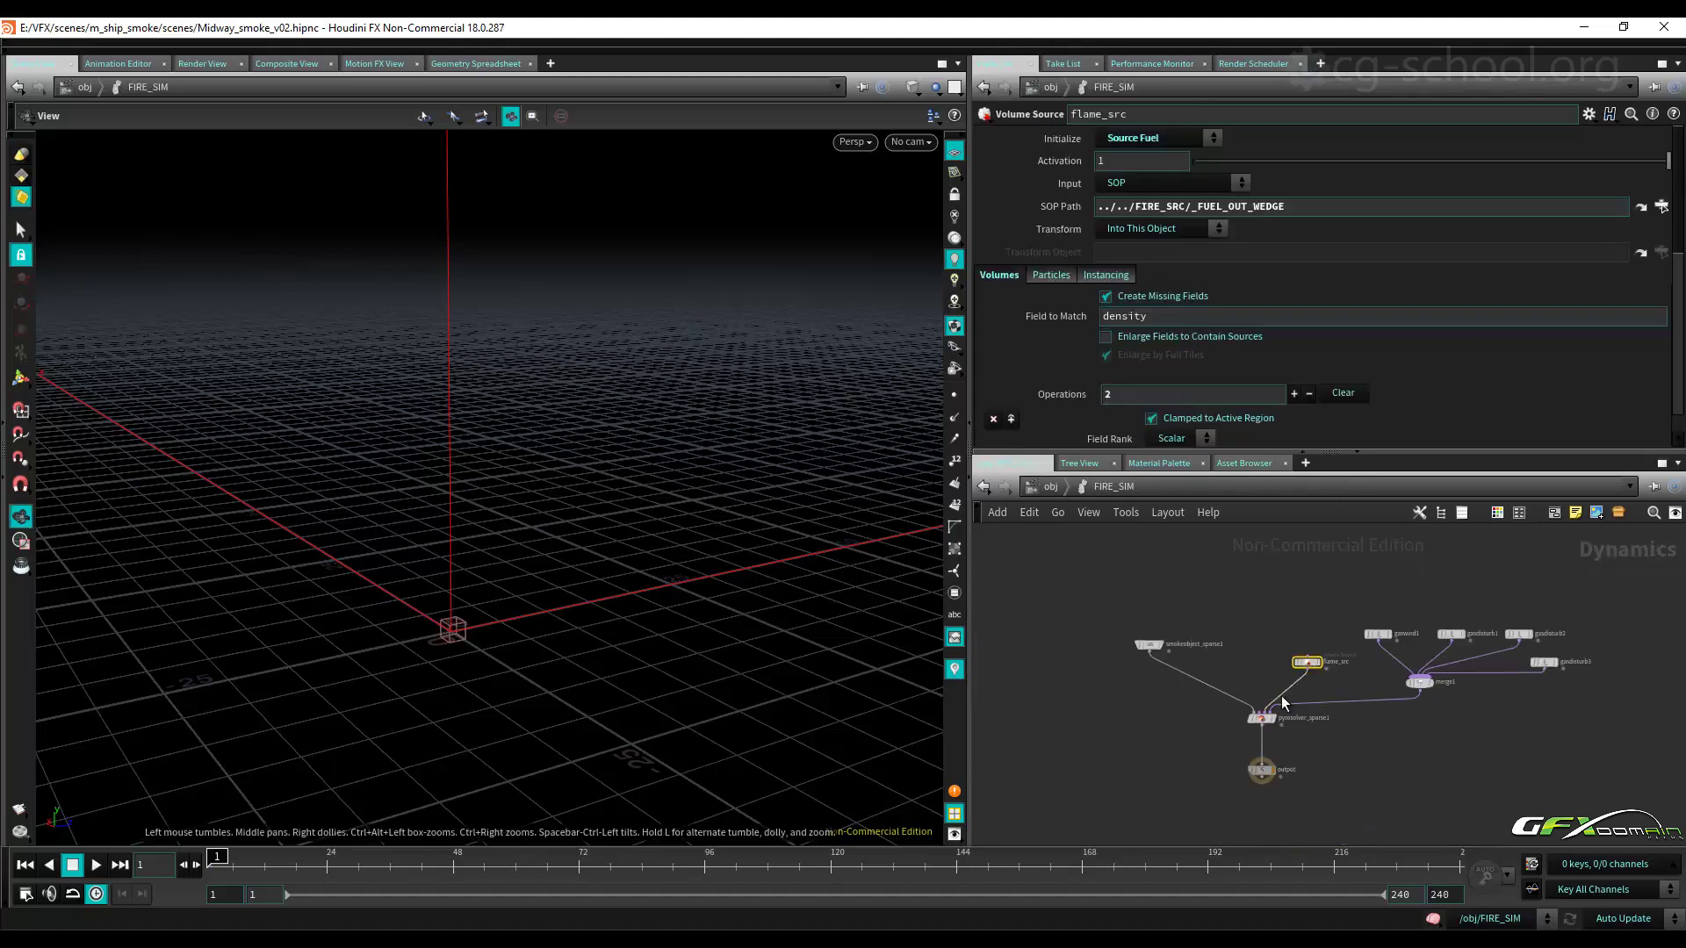
pyautogui.click(1261, 719)
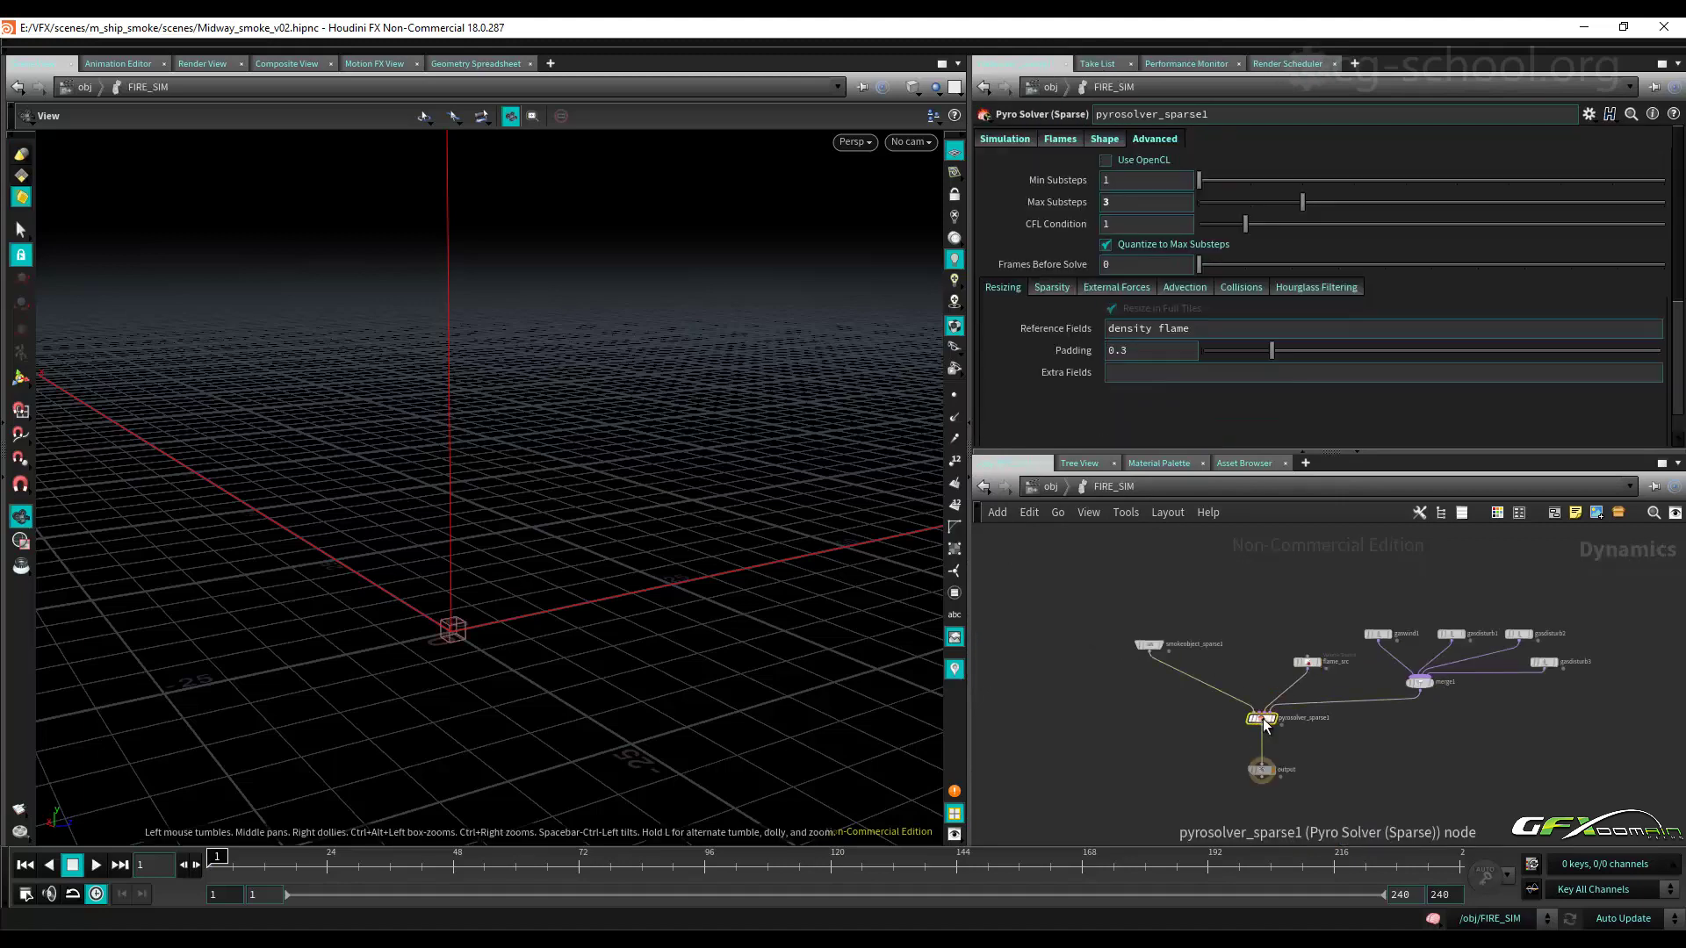
pyautogui.click(1308, 663)
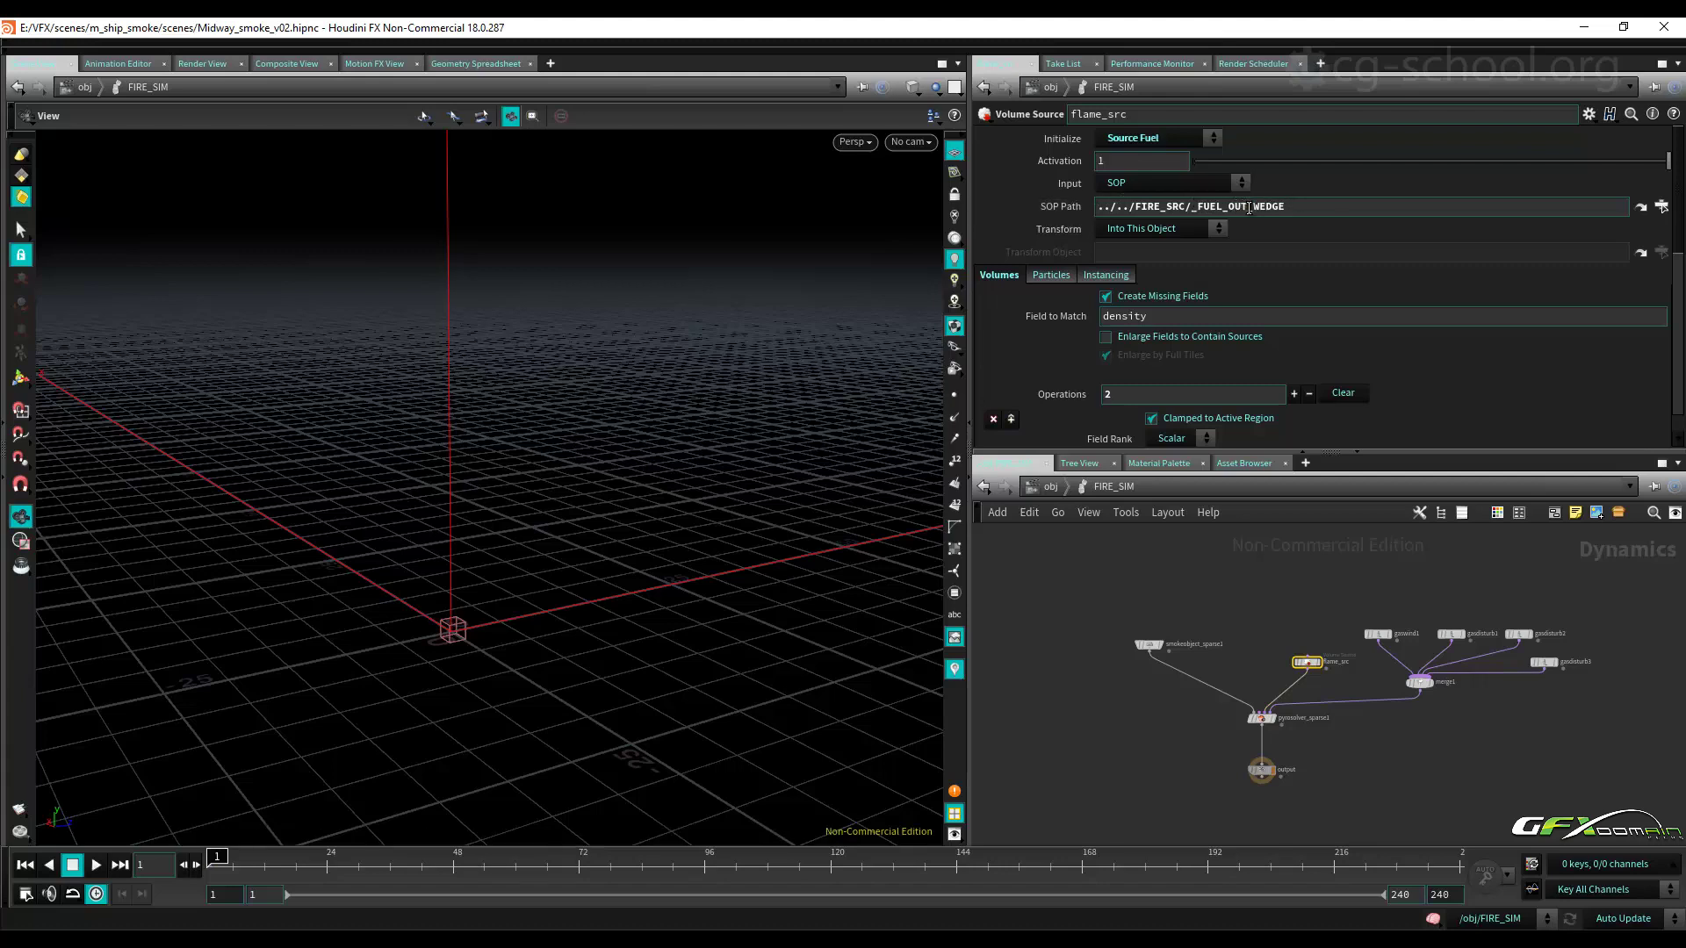
# Set the flame_src node's SOP path to ../../FIRE_SRC/_FUEL_OUT.
pyautogui.click(1335, 209)
pyautogui.press('BackSpace')
pyautogui.press('BackSpace')
pyautogui.press('BackSpace')
pyautogui.press('BackSpace')
pyautogui.press('BackSpace')
pyautogui.press('BackSpace')
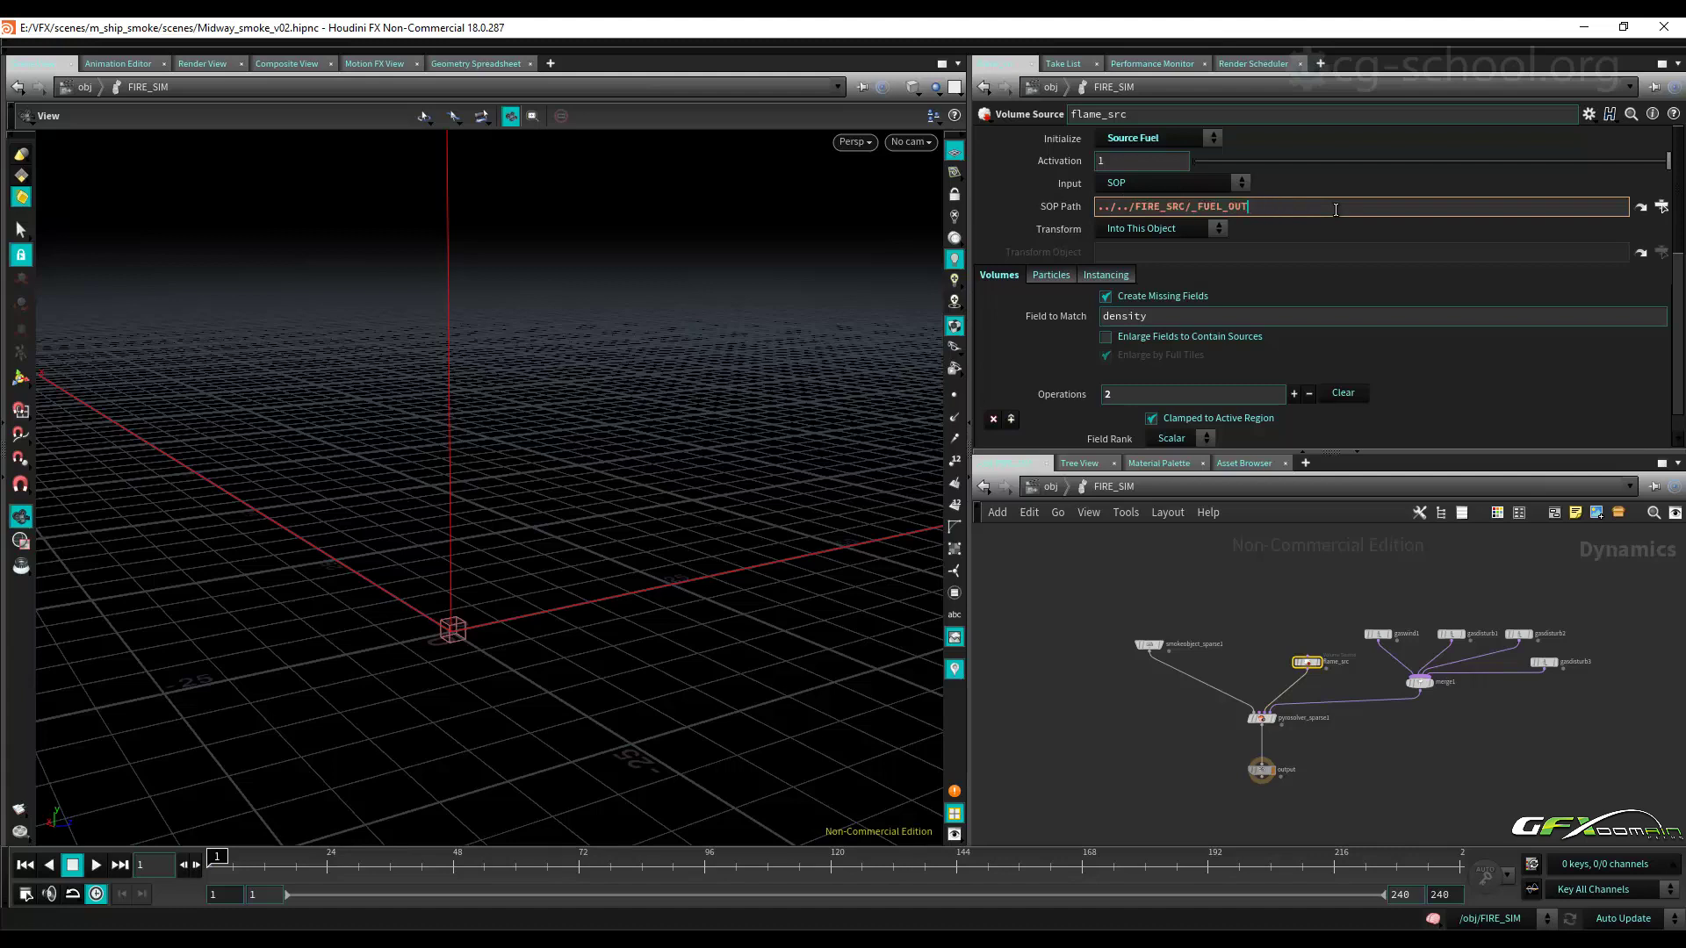
pyautogui.press('Escape')
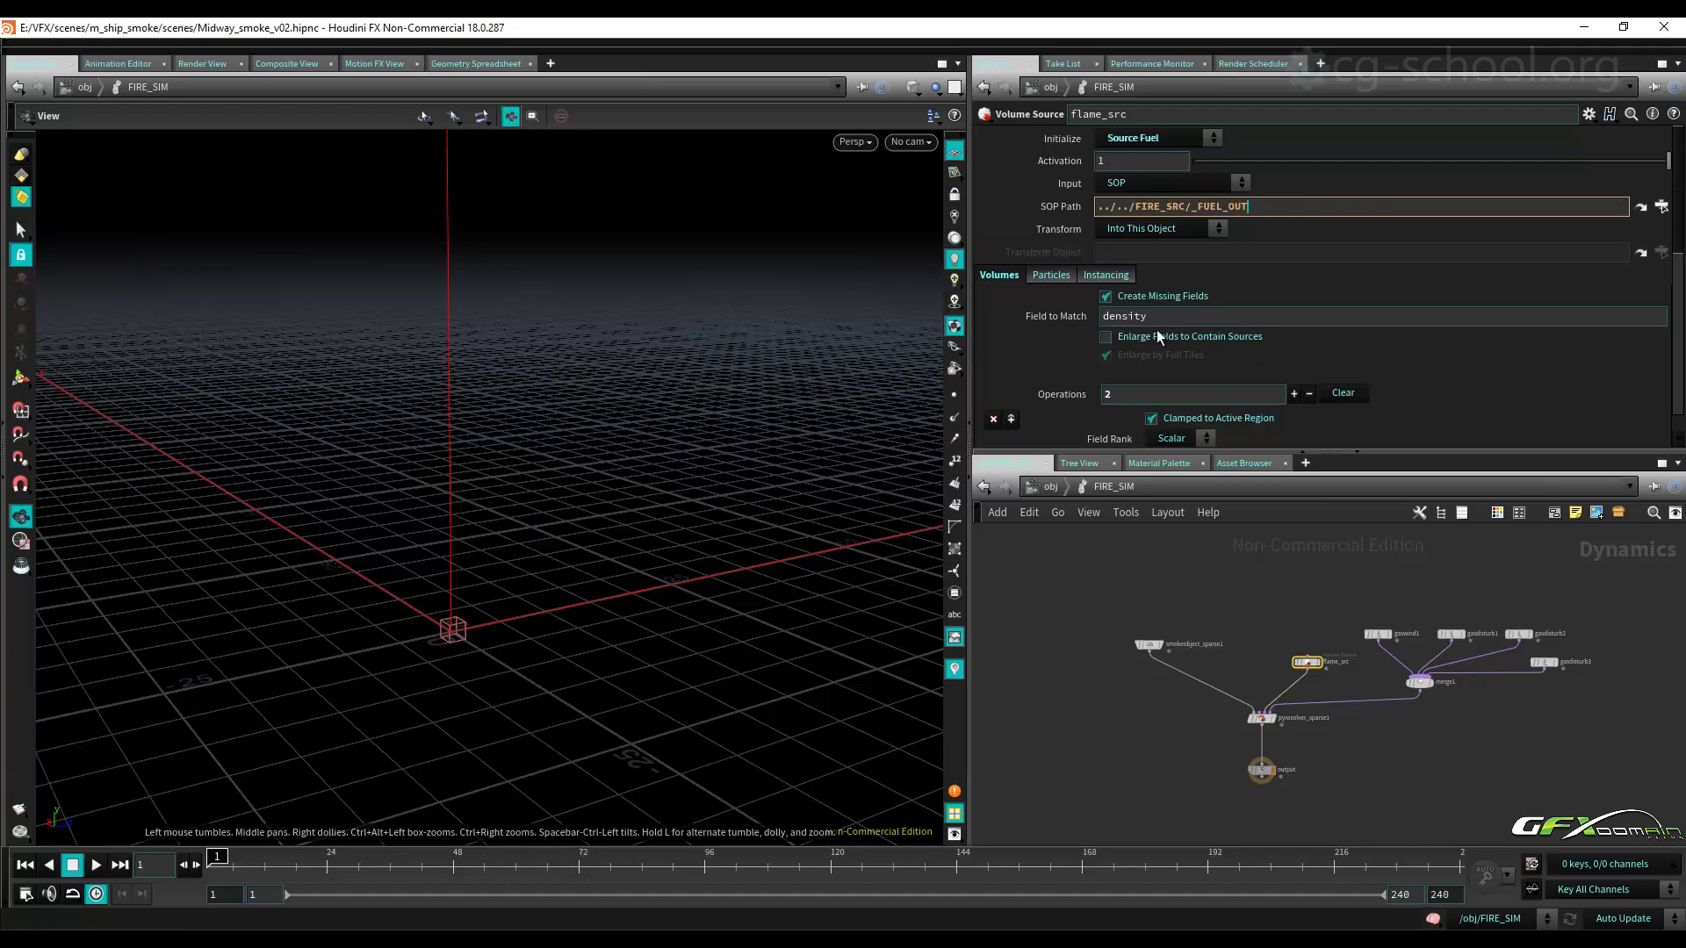
# Review the SourceWedge and PyroWedge nodes in the fire_top network, and return to flame_src in FIRE_SIM.
pyautogui.click(1050, 488)
pyautogui.doubleClick(1194, 585)
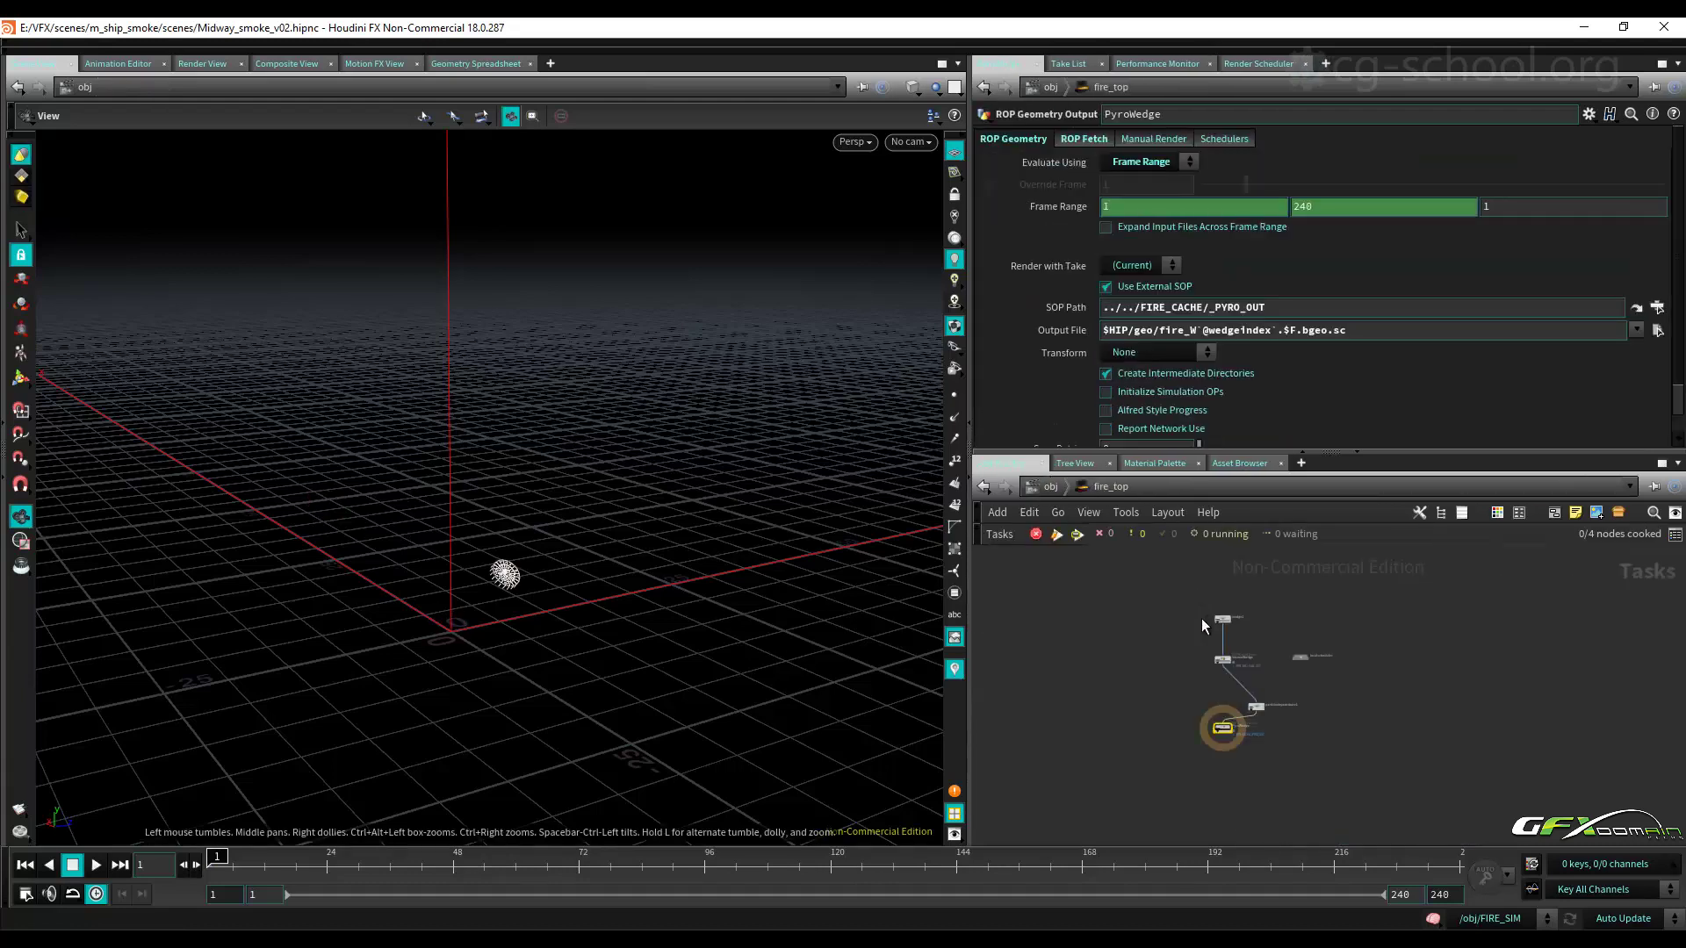
pyautogui.scroll(5, 1232, 627)
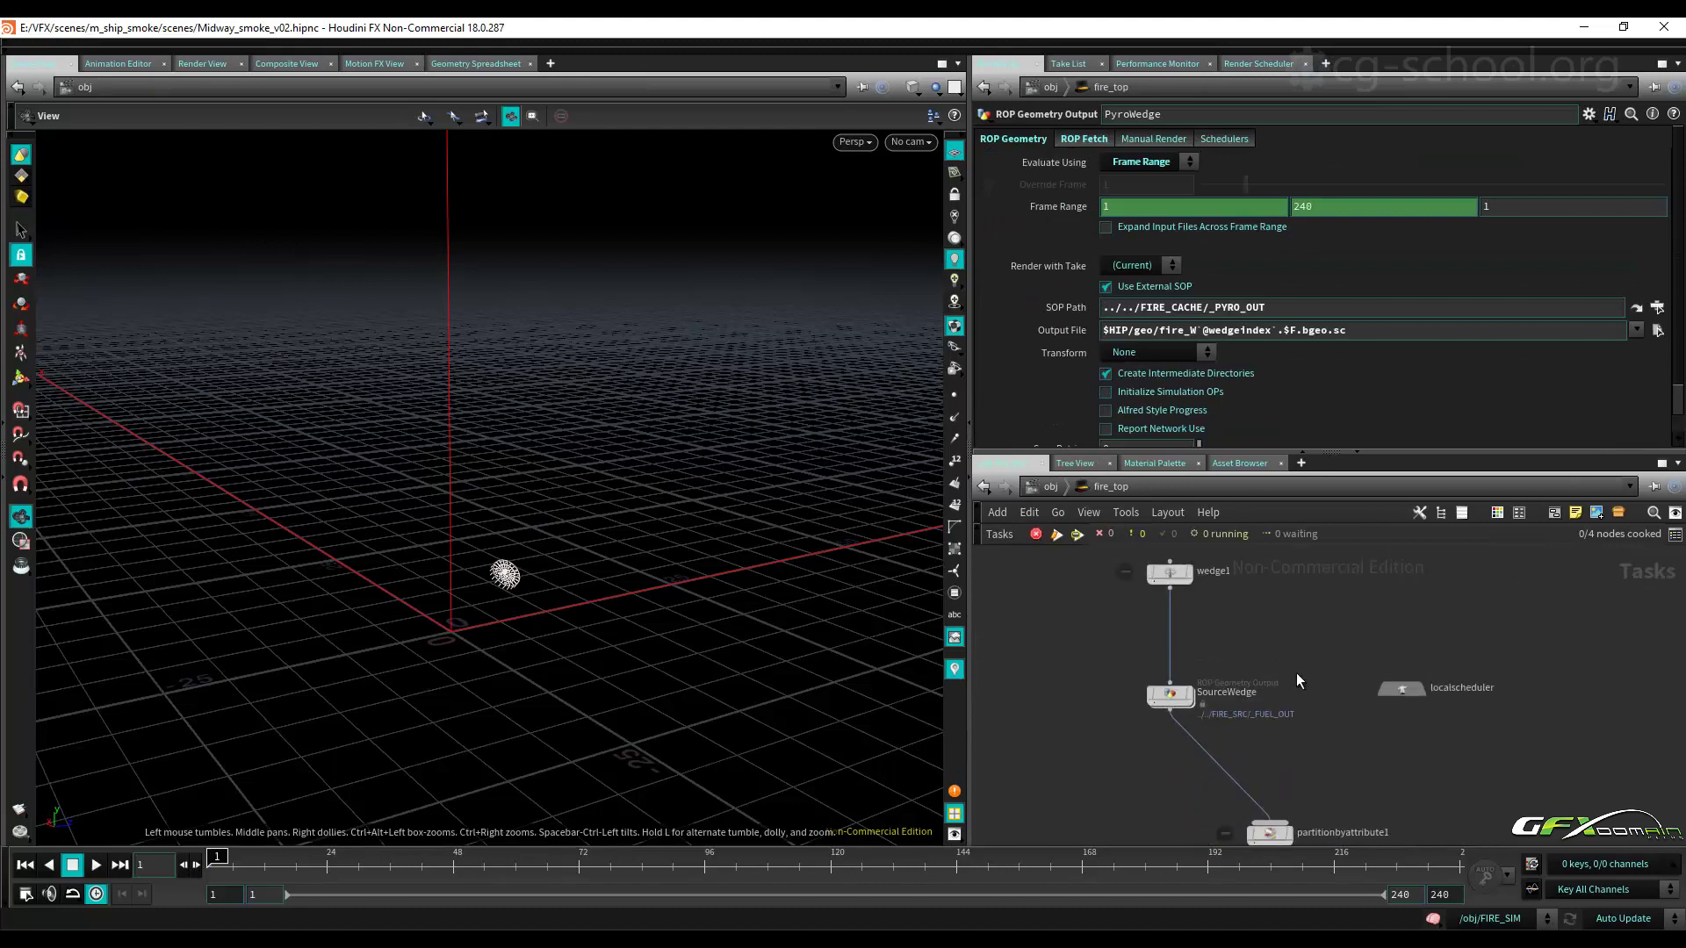
pyautogui.moveTo(1303, 589); pyautogui.dragTo(1300, 516, button='middle')
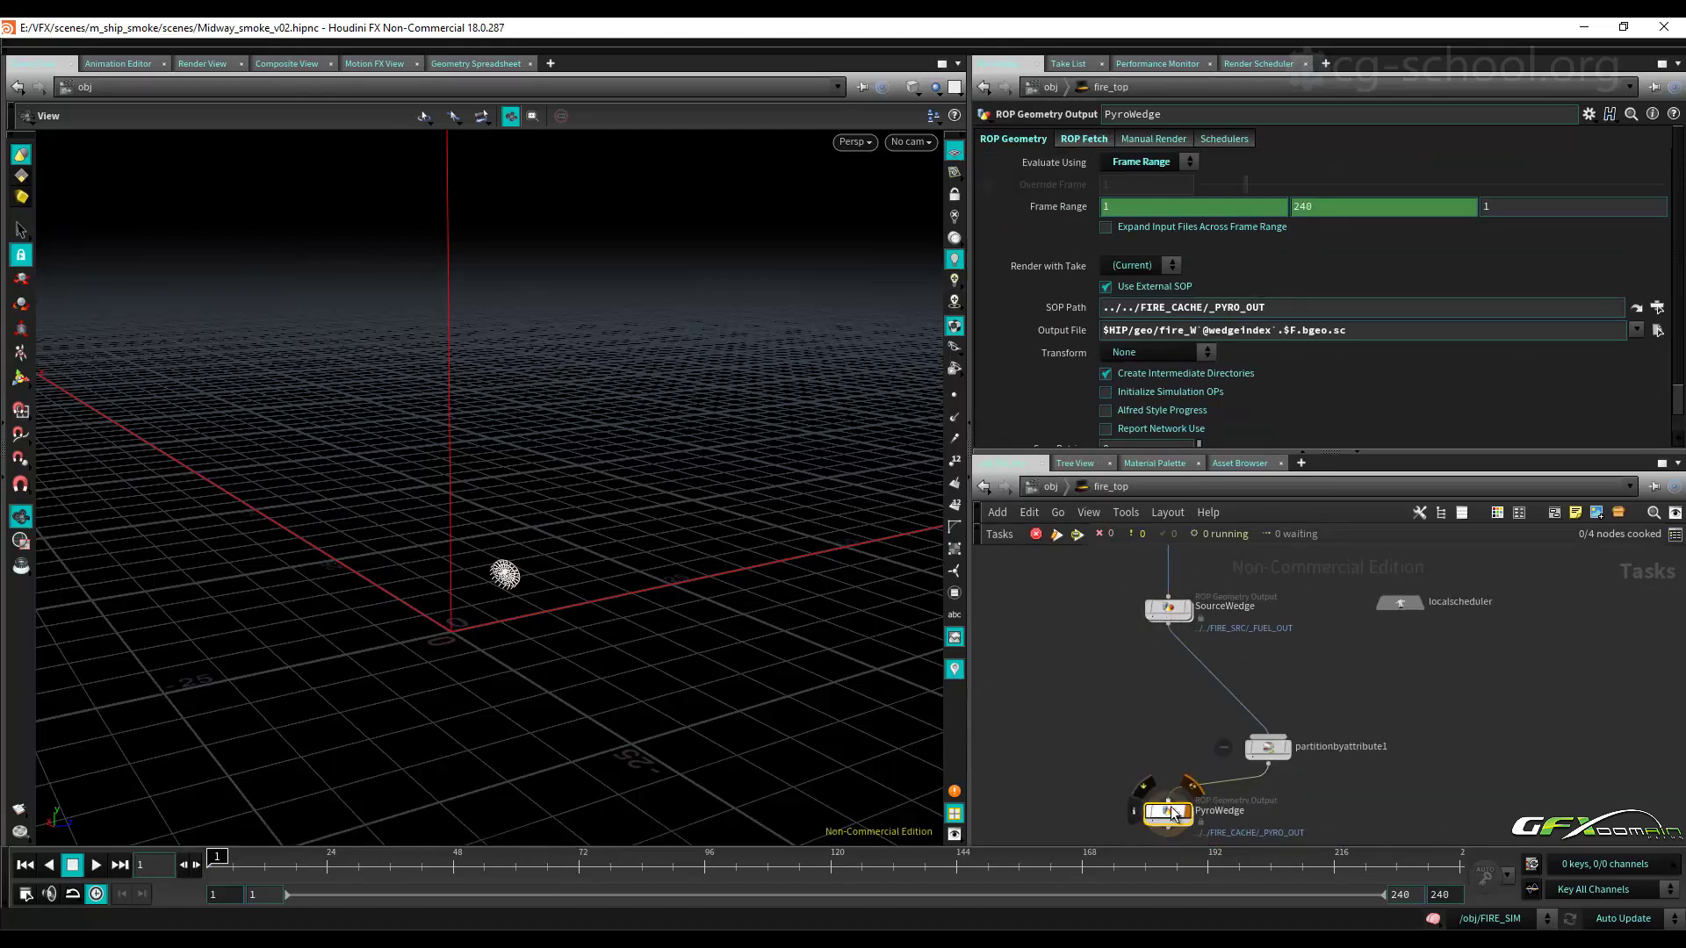
pyautogui.click(1046, 487)
pyautogui.doubleClick(1099, 634)
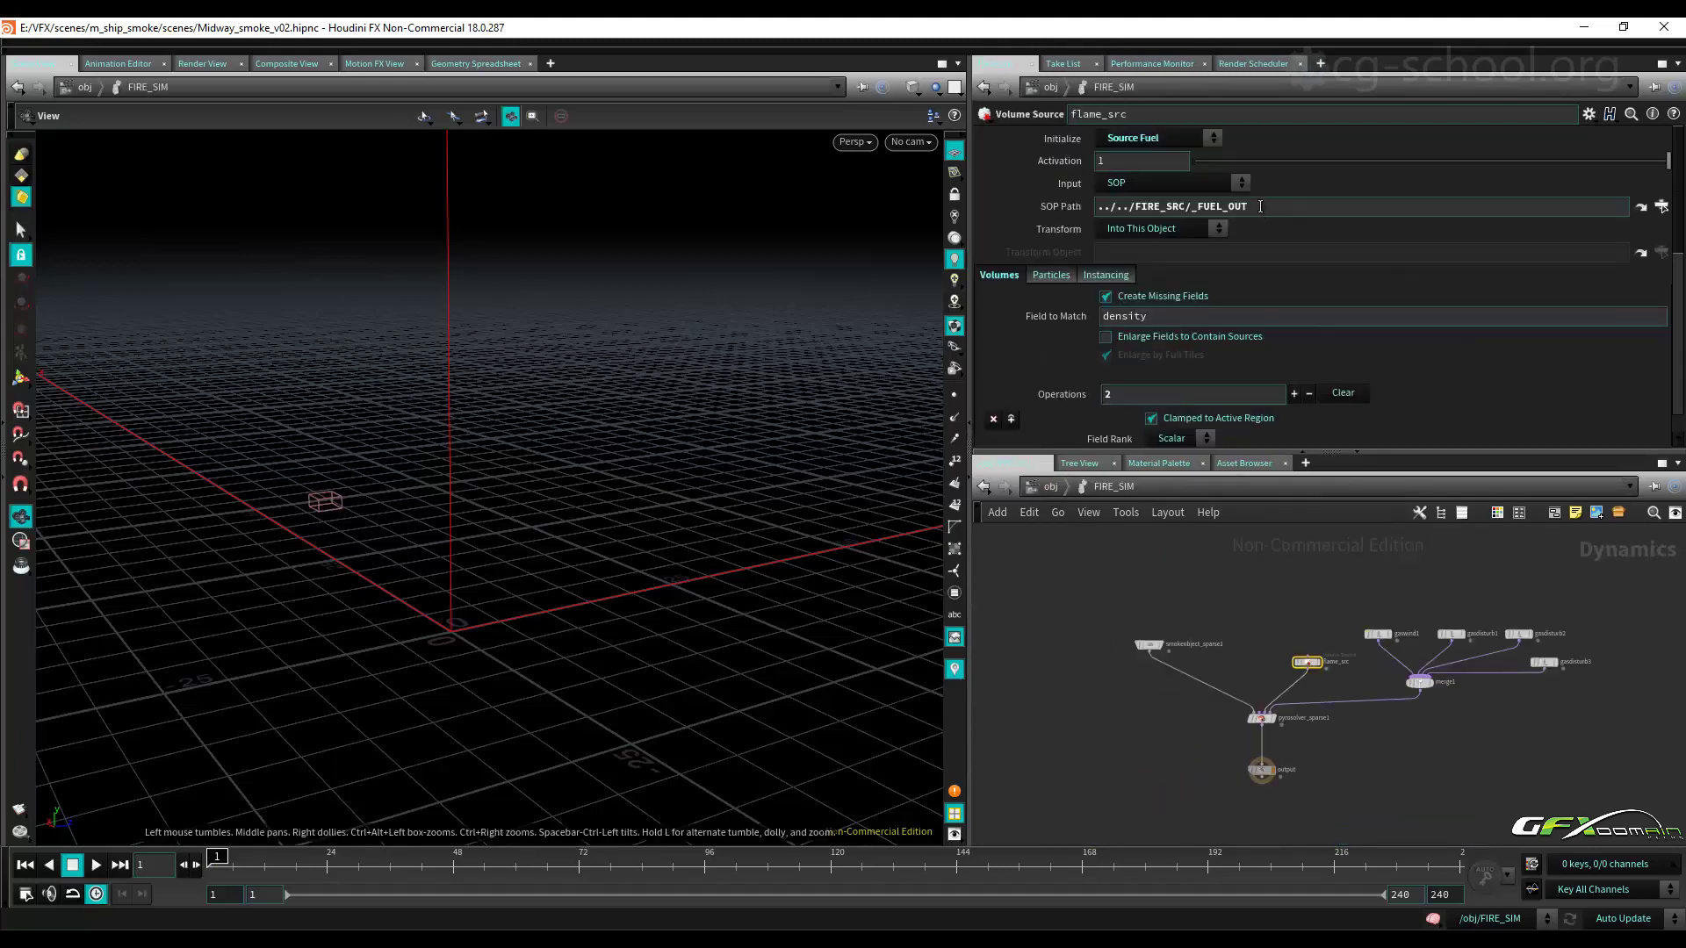
# In FIRE_SRC, examine the volumerasterizeattributes1, _FUEL_OUT and source_in nodes and the geometry file path that source_in reads.
pyautogui.click(1052, 486)
pyautogui.doubleClick(1103, 593)
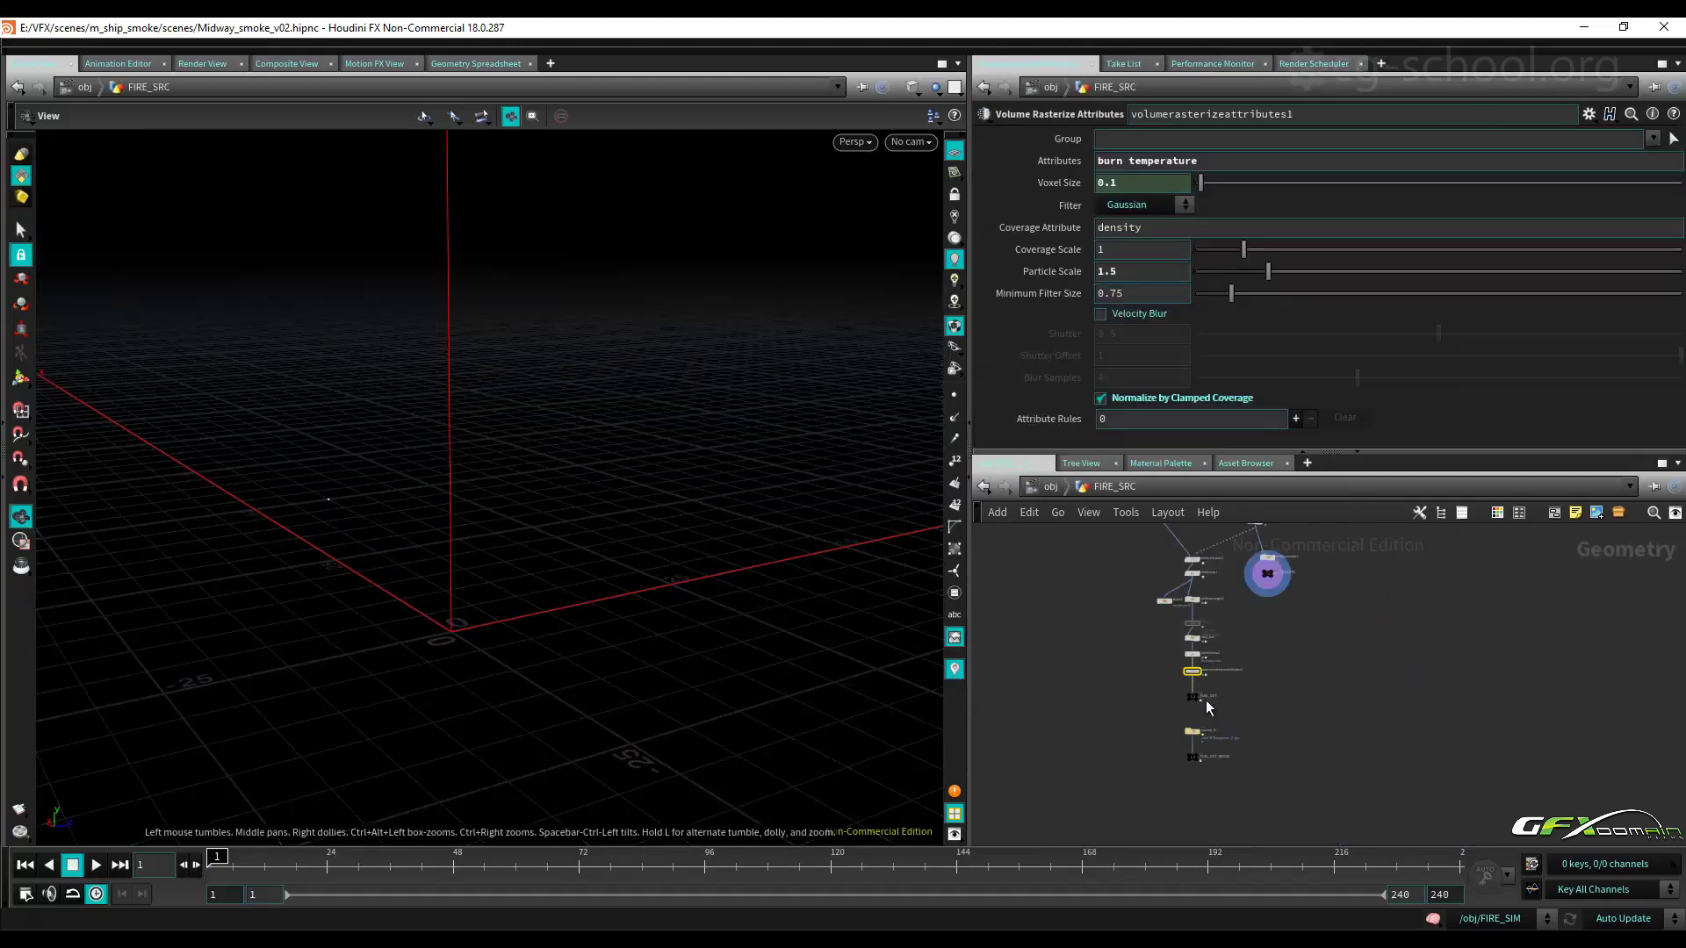
pyautogui.scroll(5, 1202, 695)
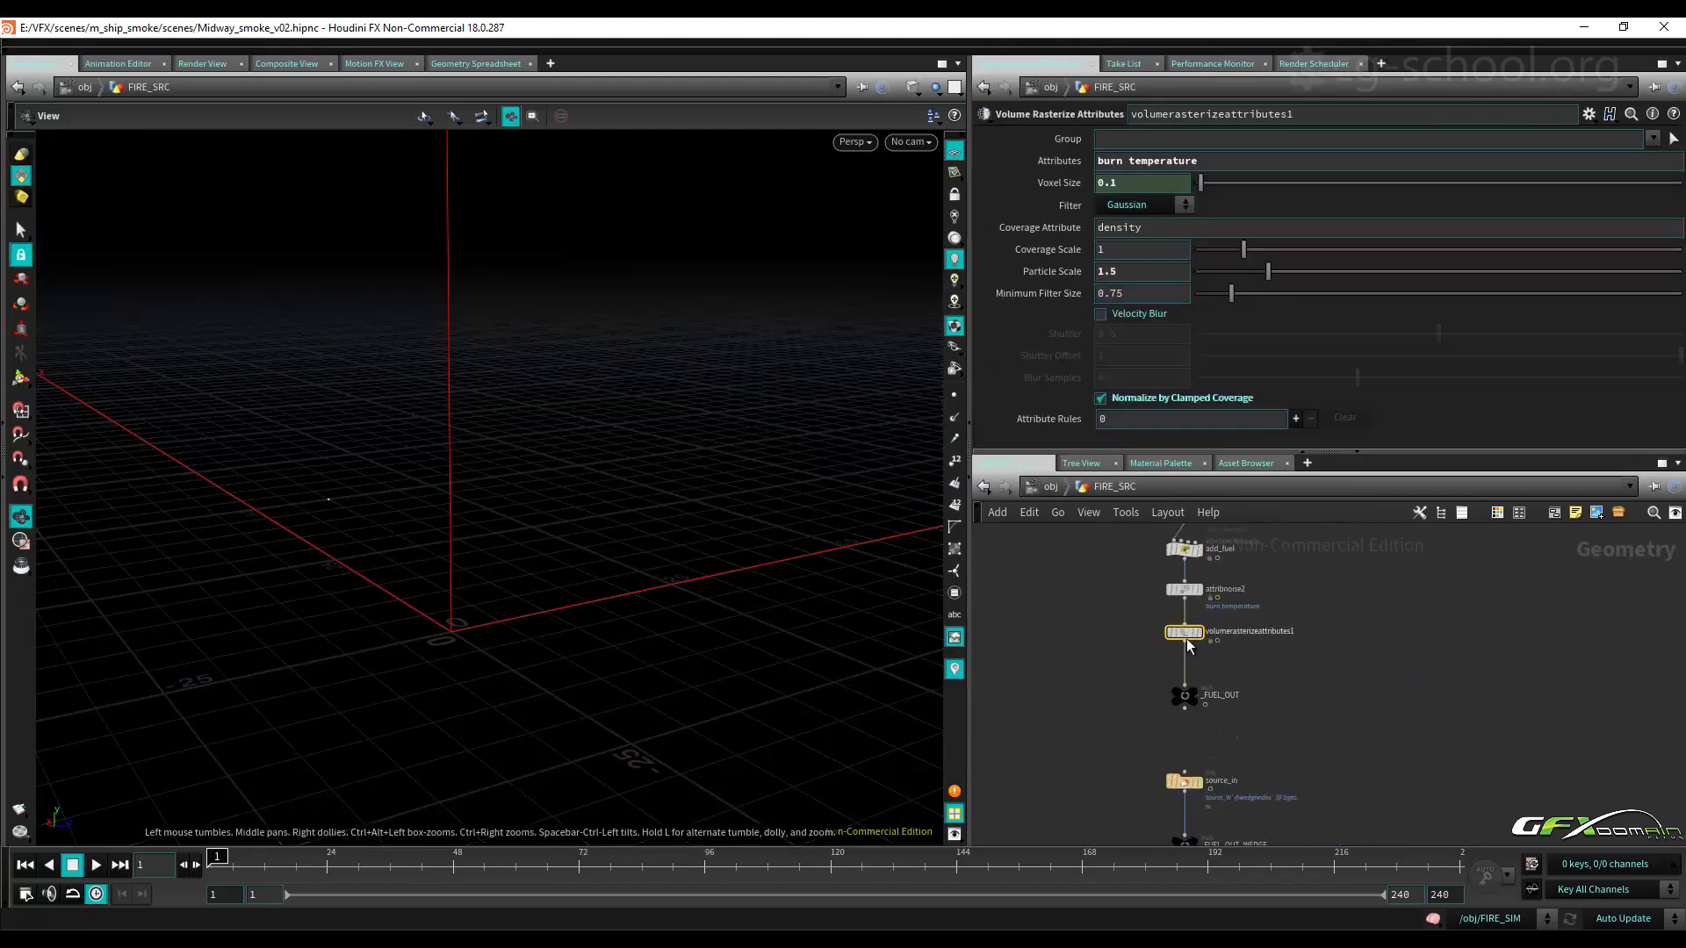
pyautogui.scroll(2, 1187, 640)
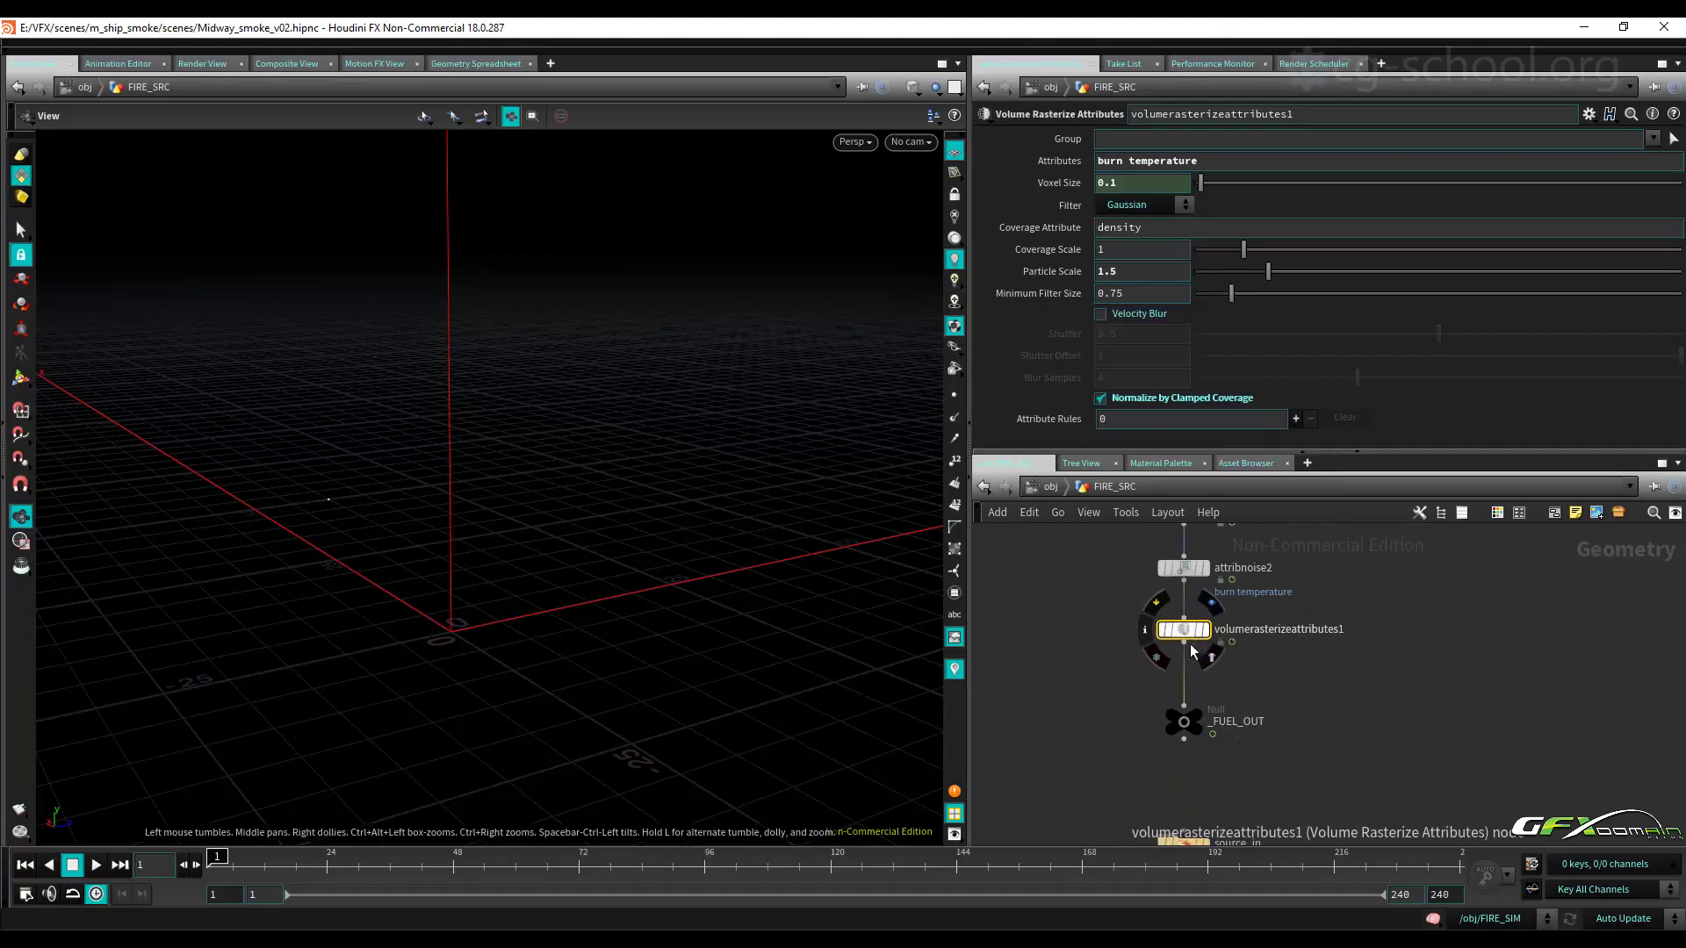
pyautogui.moveTo(1240, 735)
pyautogui.mouseDown(button='middle')
pyautogui.moveTo(1286, 646)
pyautogui.moveTo(1289, 549)
pyautogui.moveTo(1250, 709)
pyautogui.mouseUp(button='middle')
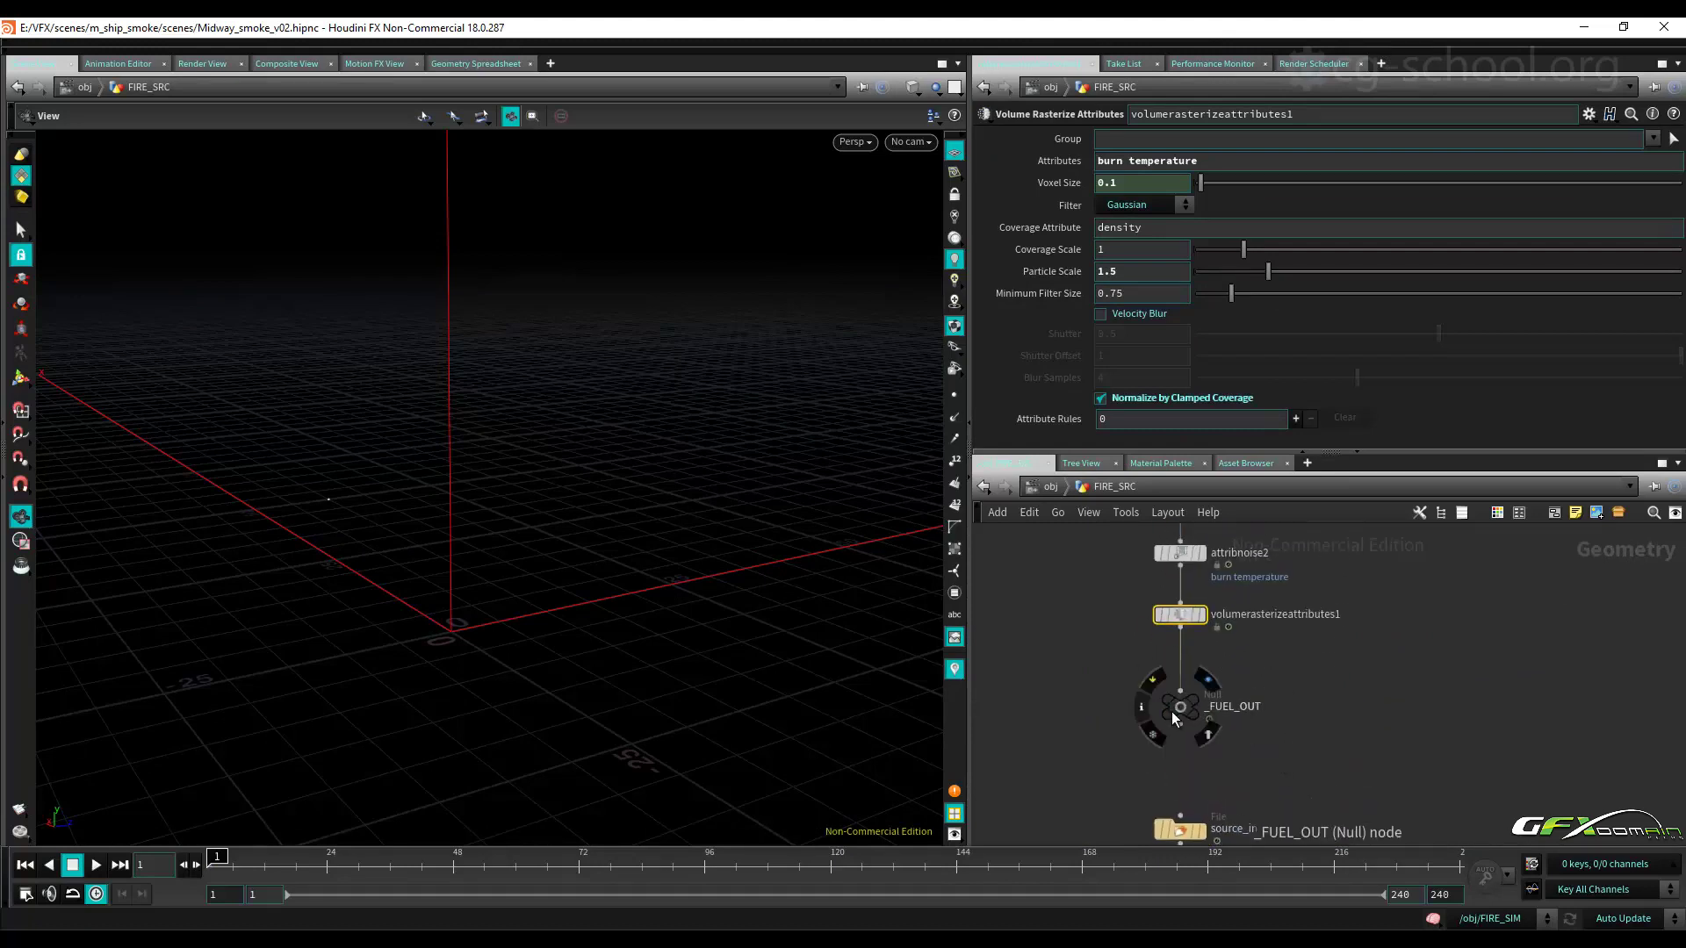
pyautogui.moveTo(1269, 655); pyautogui.dragTo(1279, 573, button='middle')
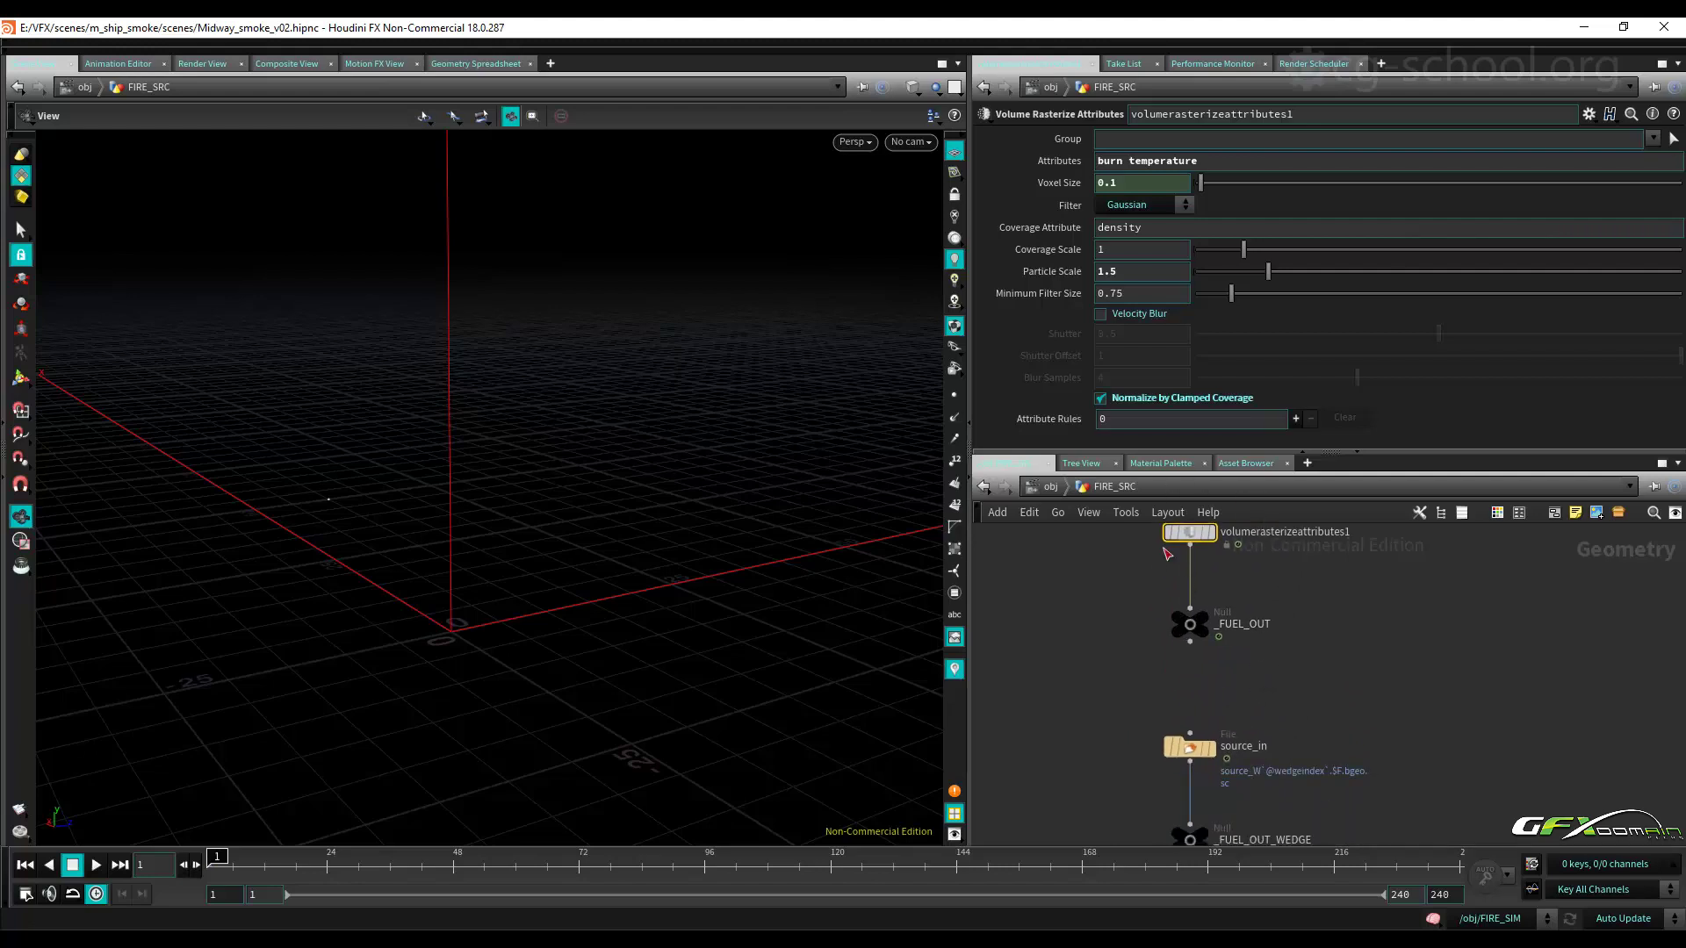
pyautogui.click(1226, 772)
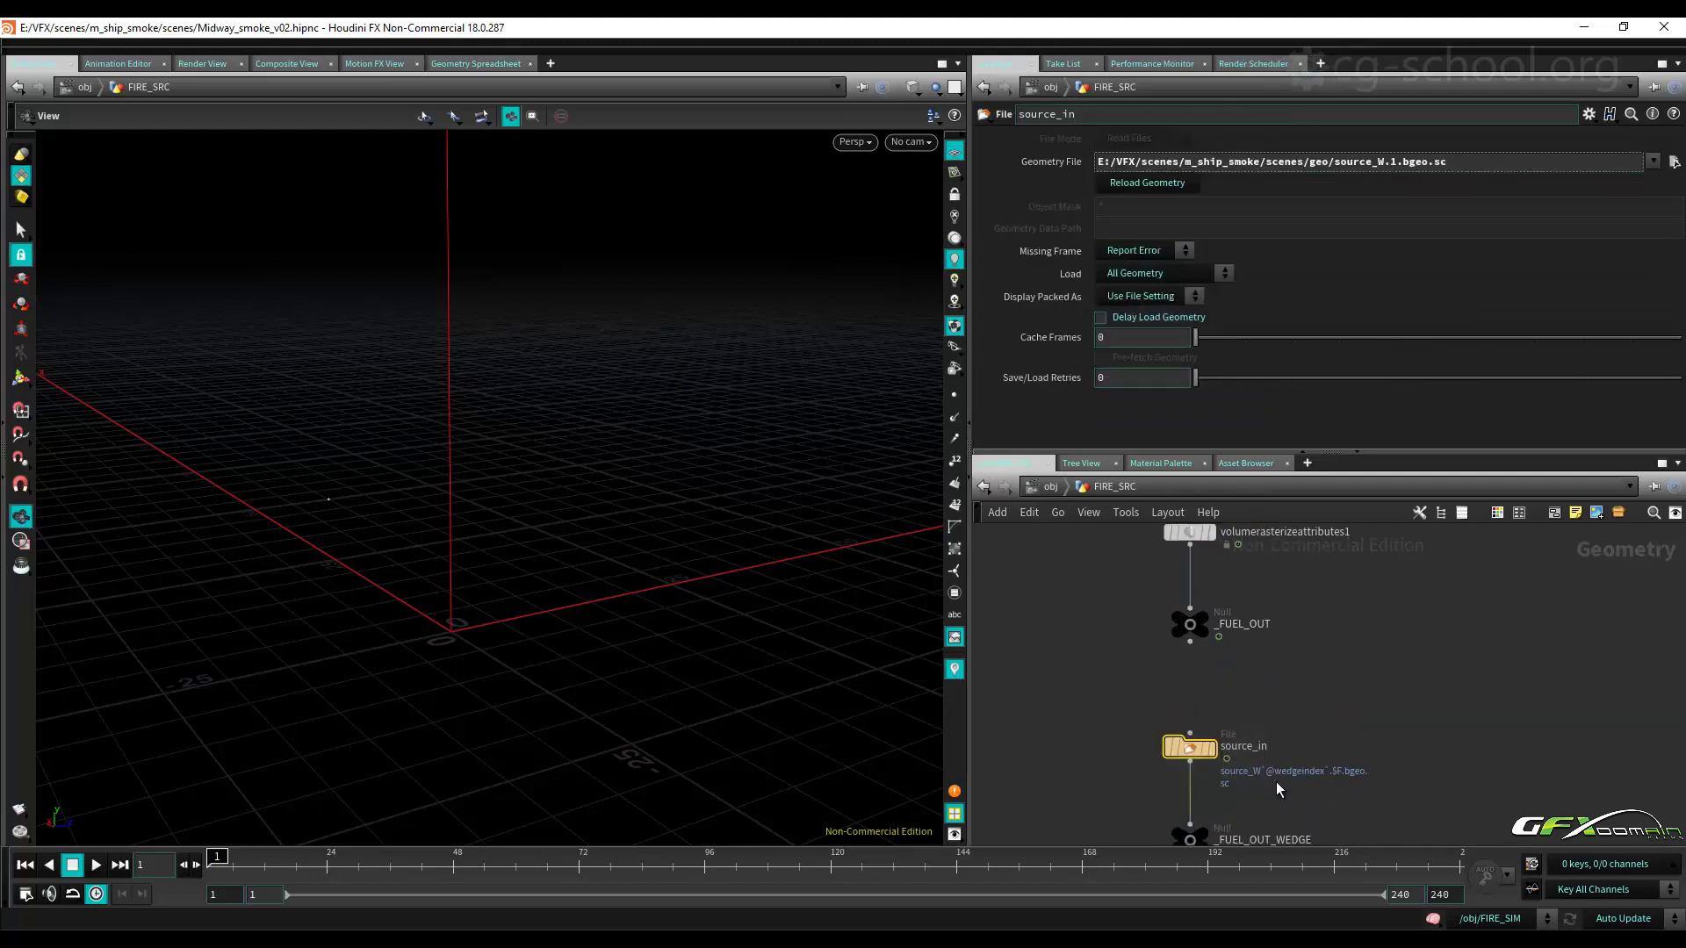
pyautogui.moveTo(1342, 678); pyautogui.dragTo(1138, 773)
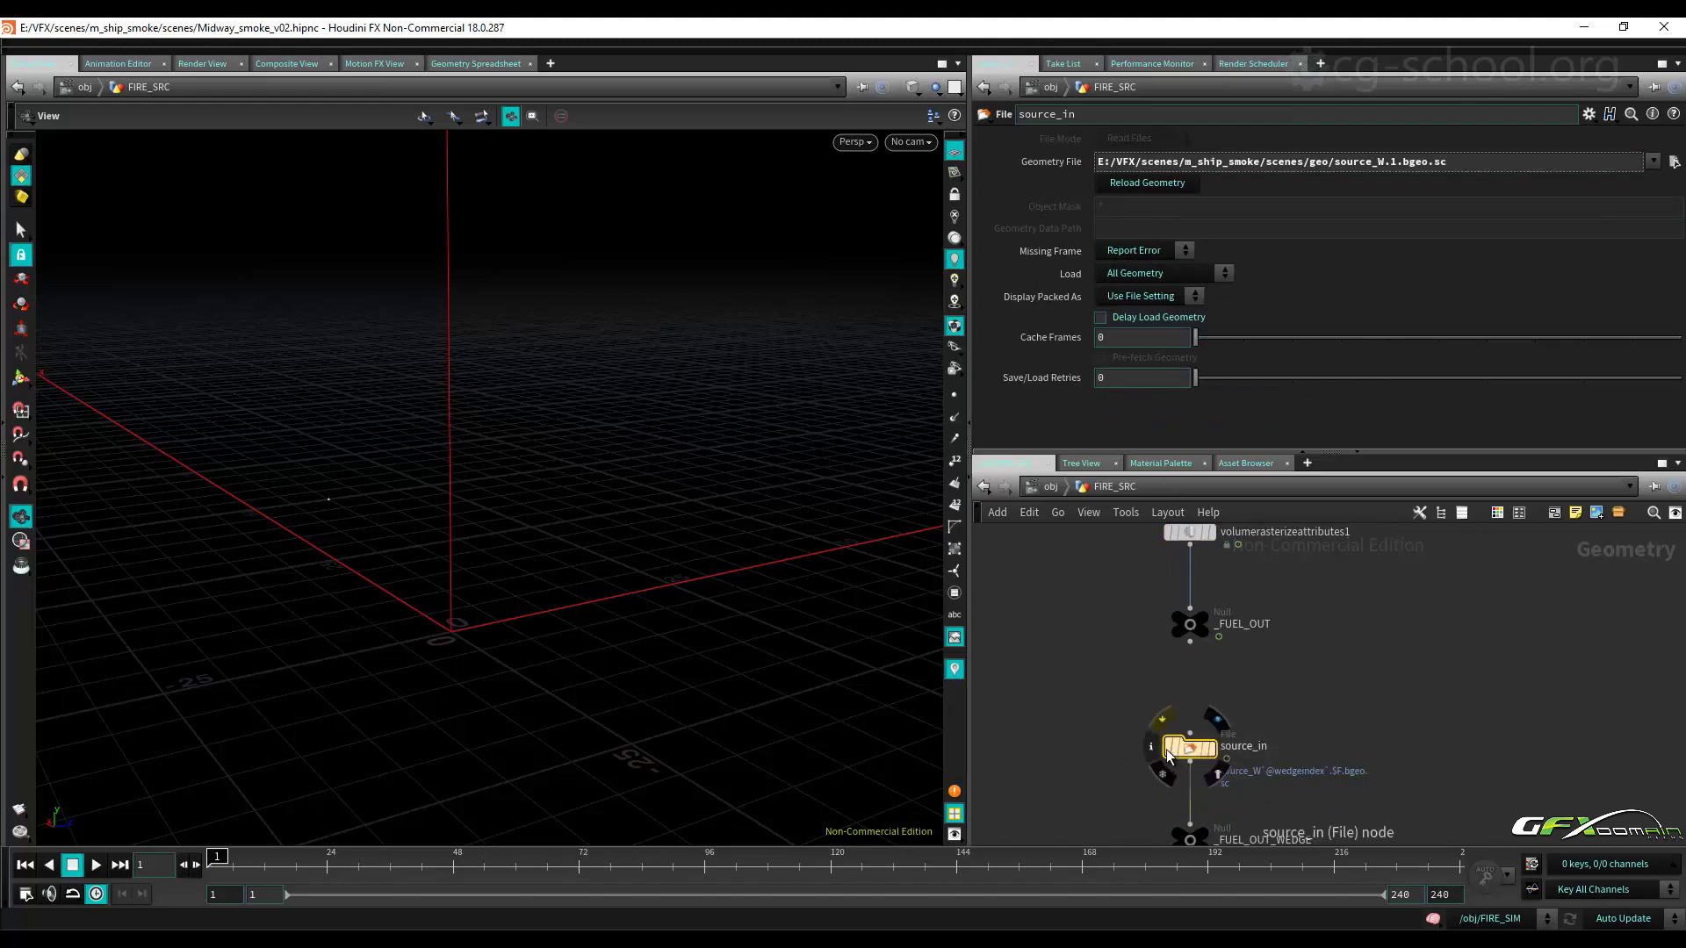
pyautogui.moveTo(1190, 745)
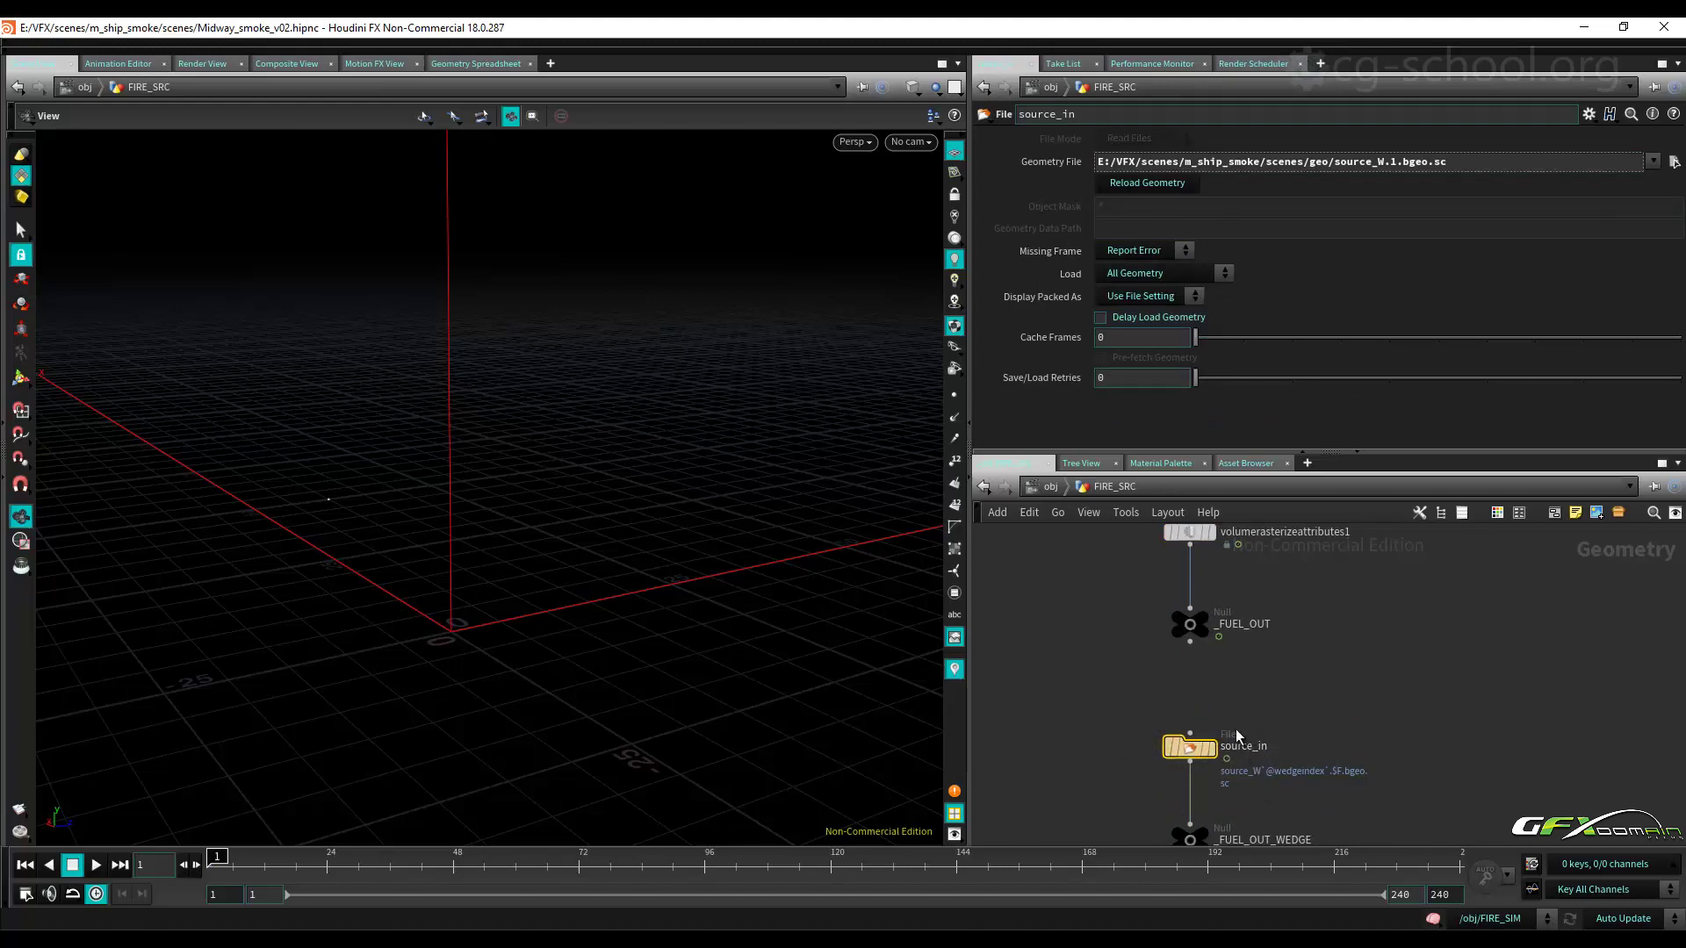
pyautogui.moveTo(1230, 711); pyautogui.dragTo(1234, 735, button='middle')
pyautogui.moveTo(1320, 620); pyautogui.dragTo(1112, 683)
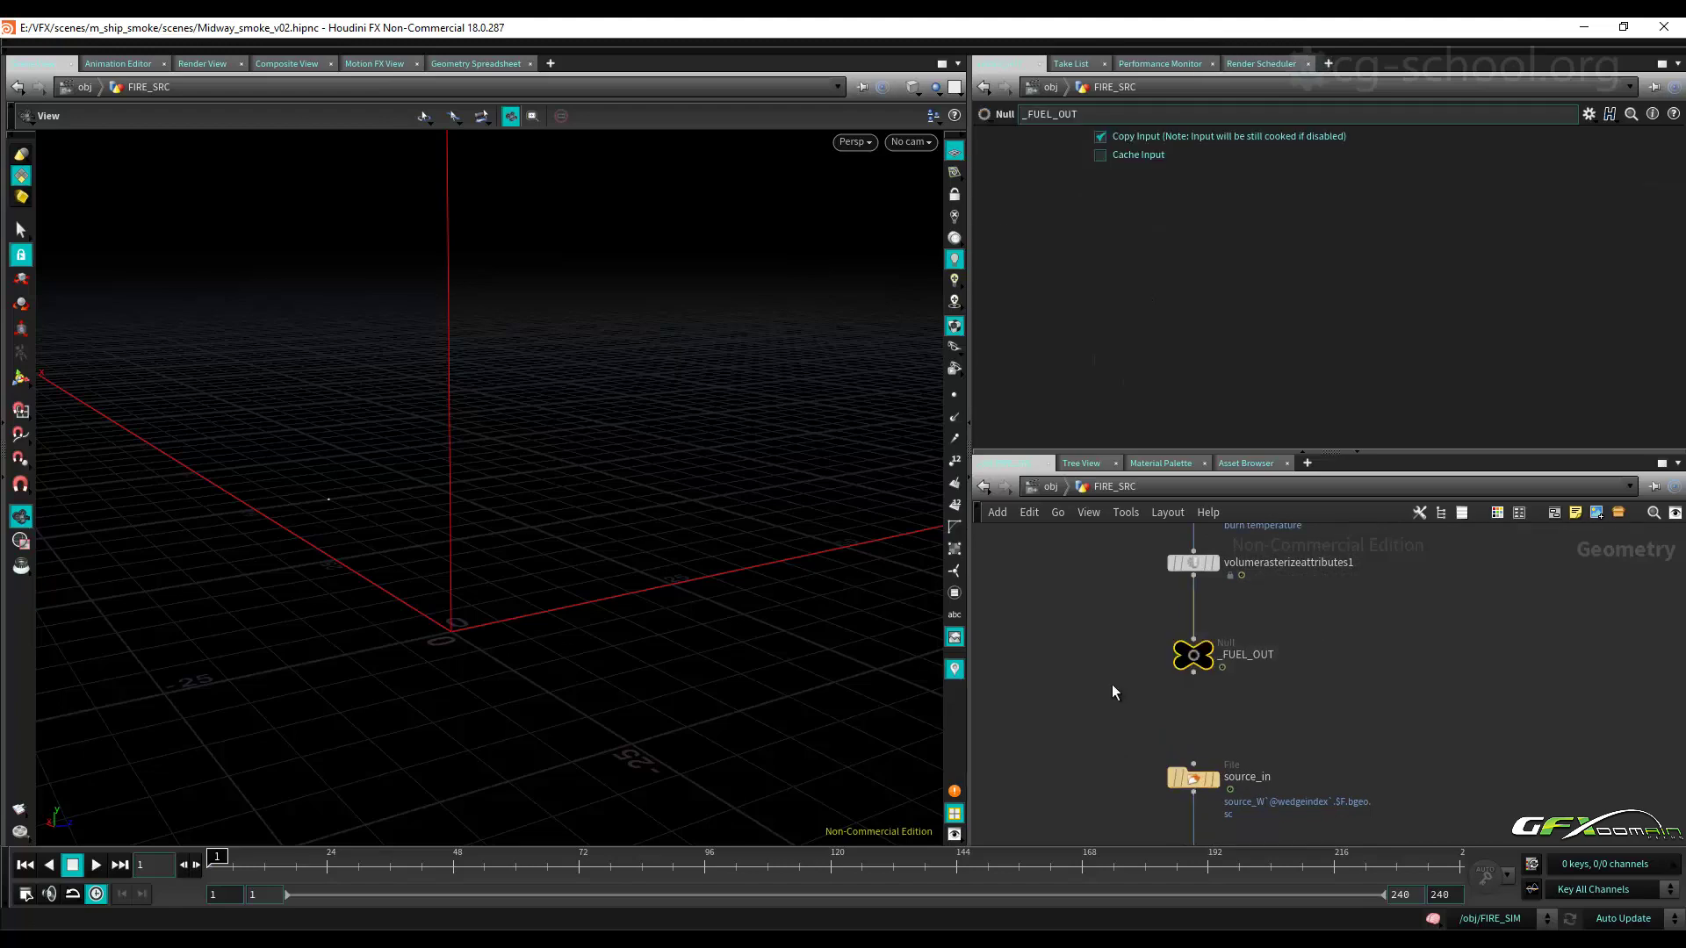
pyautogui.moveTo(1232, 558)
pyautogui.mouseDown(button='middle')
pyautogui.moveTo(1233, 574)
pyautogui.moveTo(1224, 526)
pyautogui.mouseUp(button='middle')
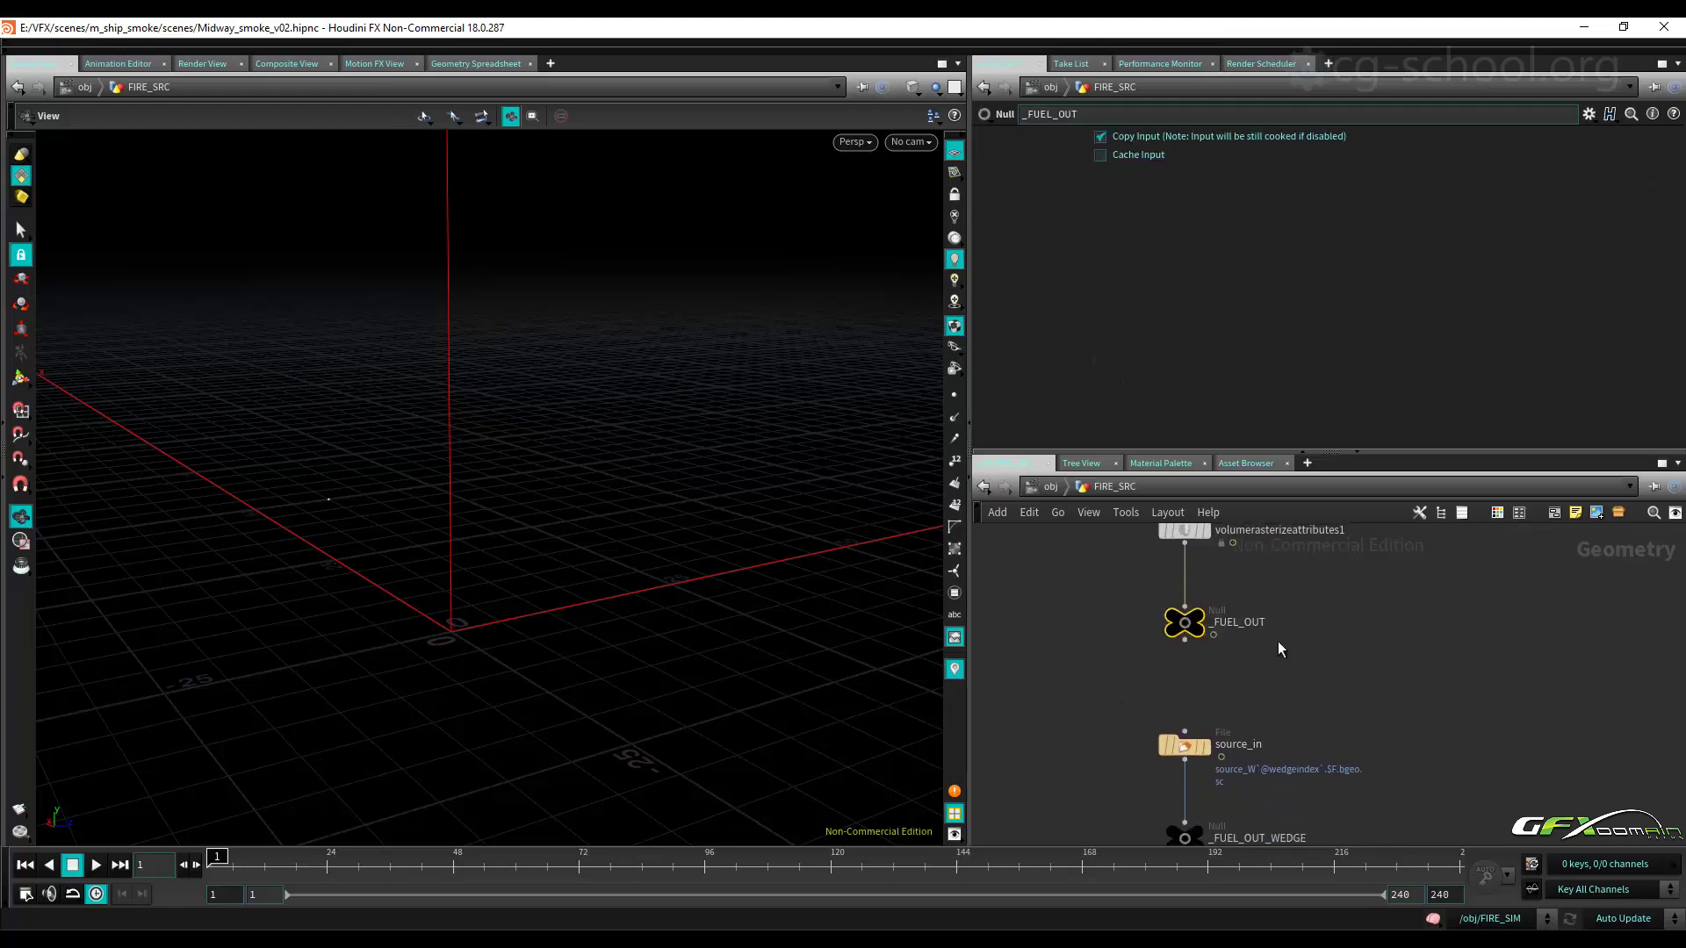
# Check SourceWedge's SOP path in fire_top against the _FUEL_OUT and _FUEL_OUT_WEDGE outputs in FIRE_SRC.
pyautogui.click(1051, 488)
pyautogui.doubleClick(1203, 594)
pyautogui.click(1183, 610)
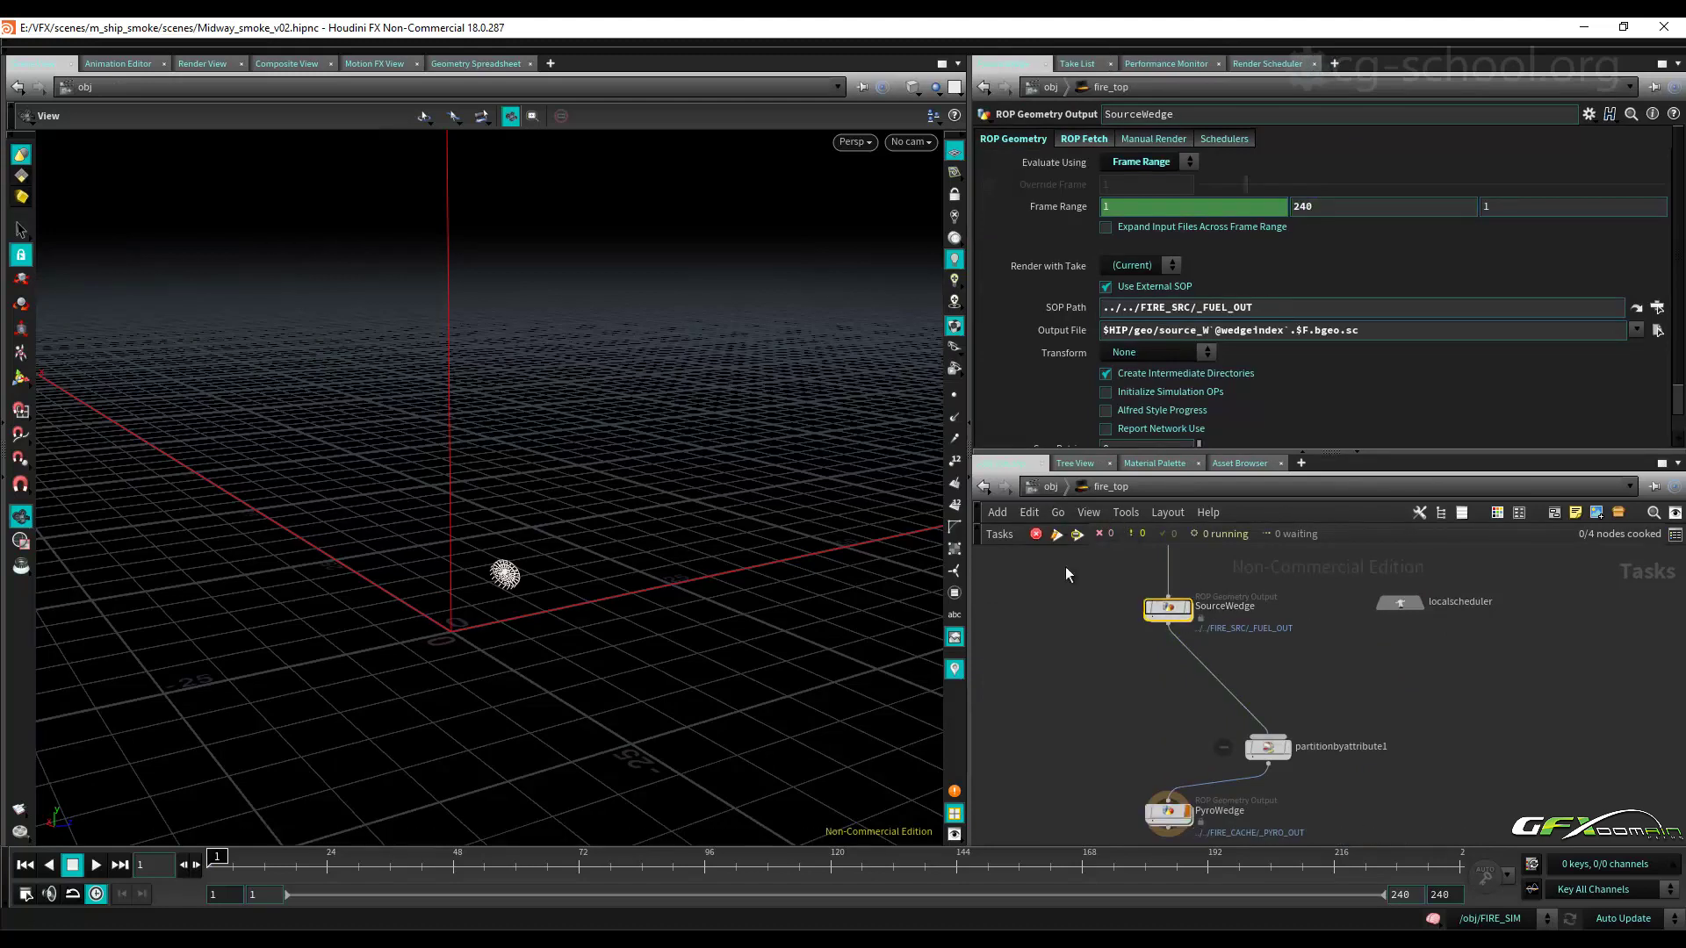
pyautogui.press('u')
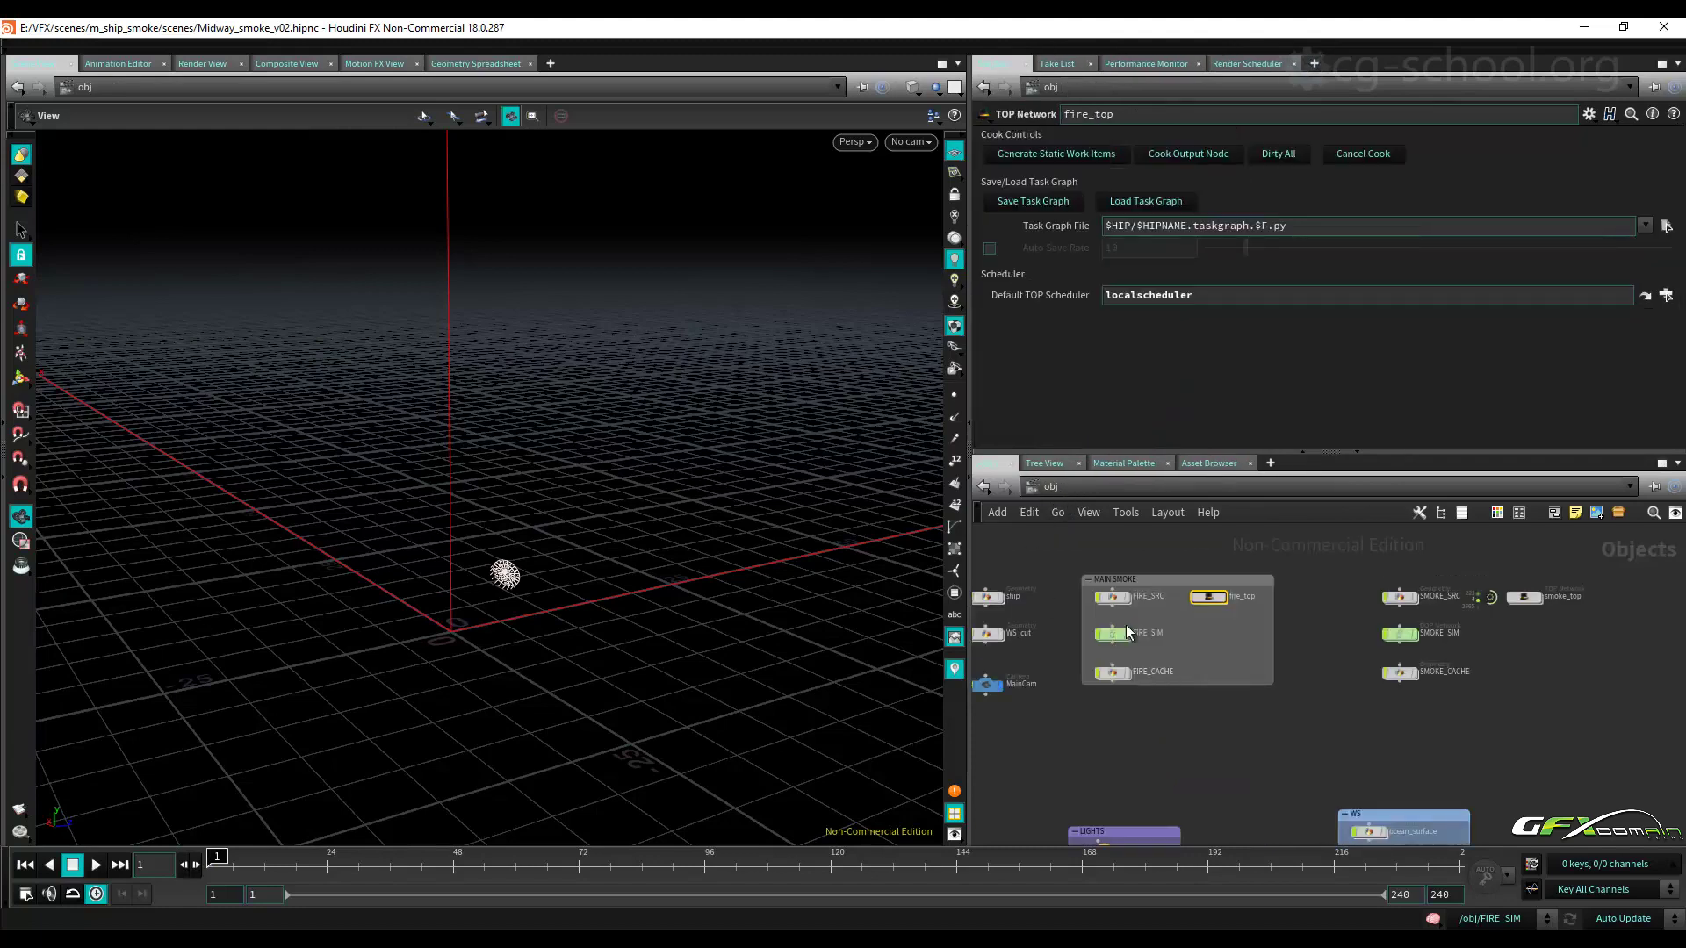
pyautogui.doubleClick(1113, 599)
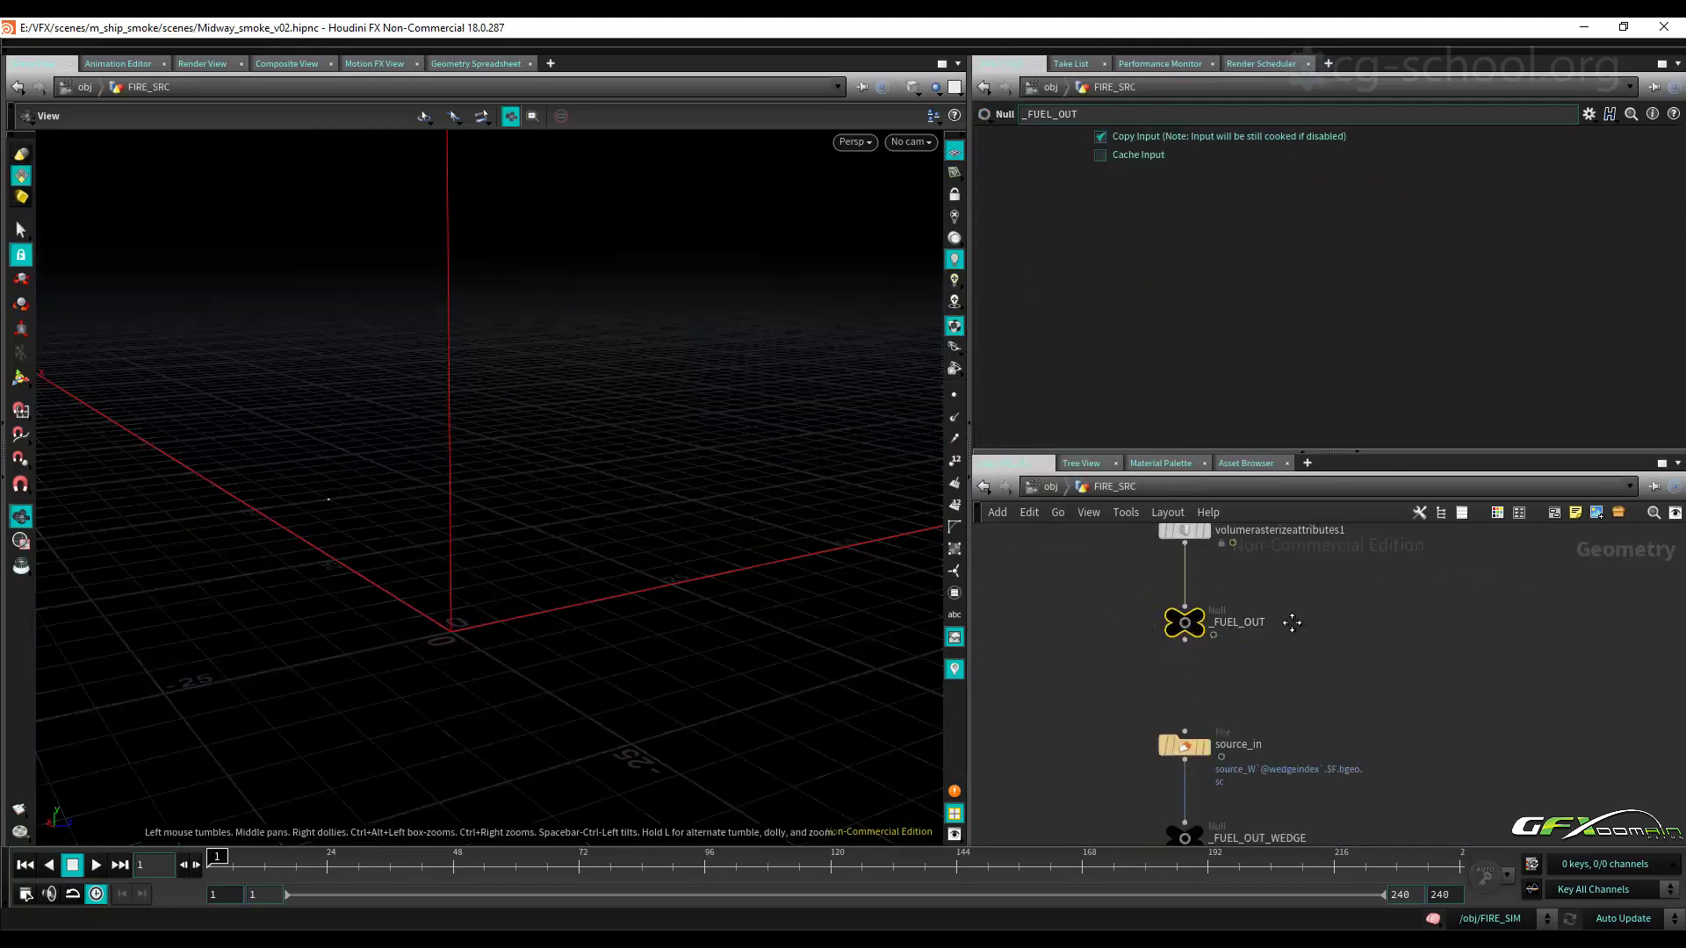
pyautogui.moveTo(1291, 623); pyautogui.dragTo(1309, 500, button='middle')
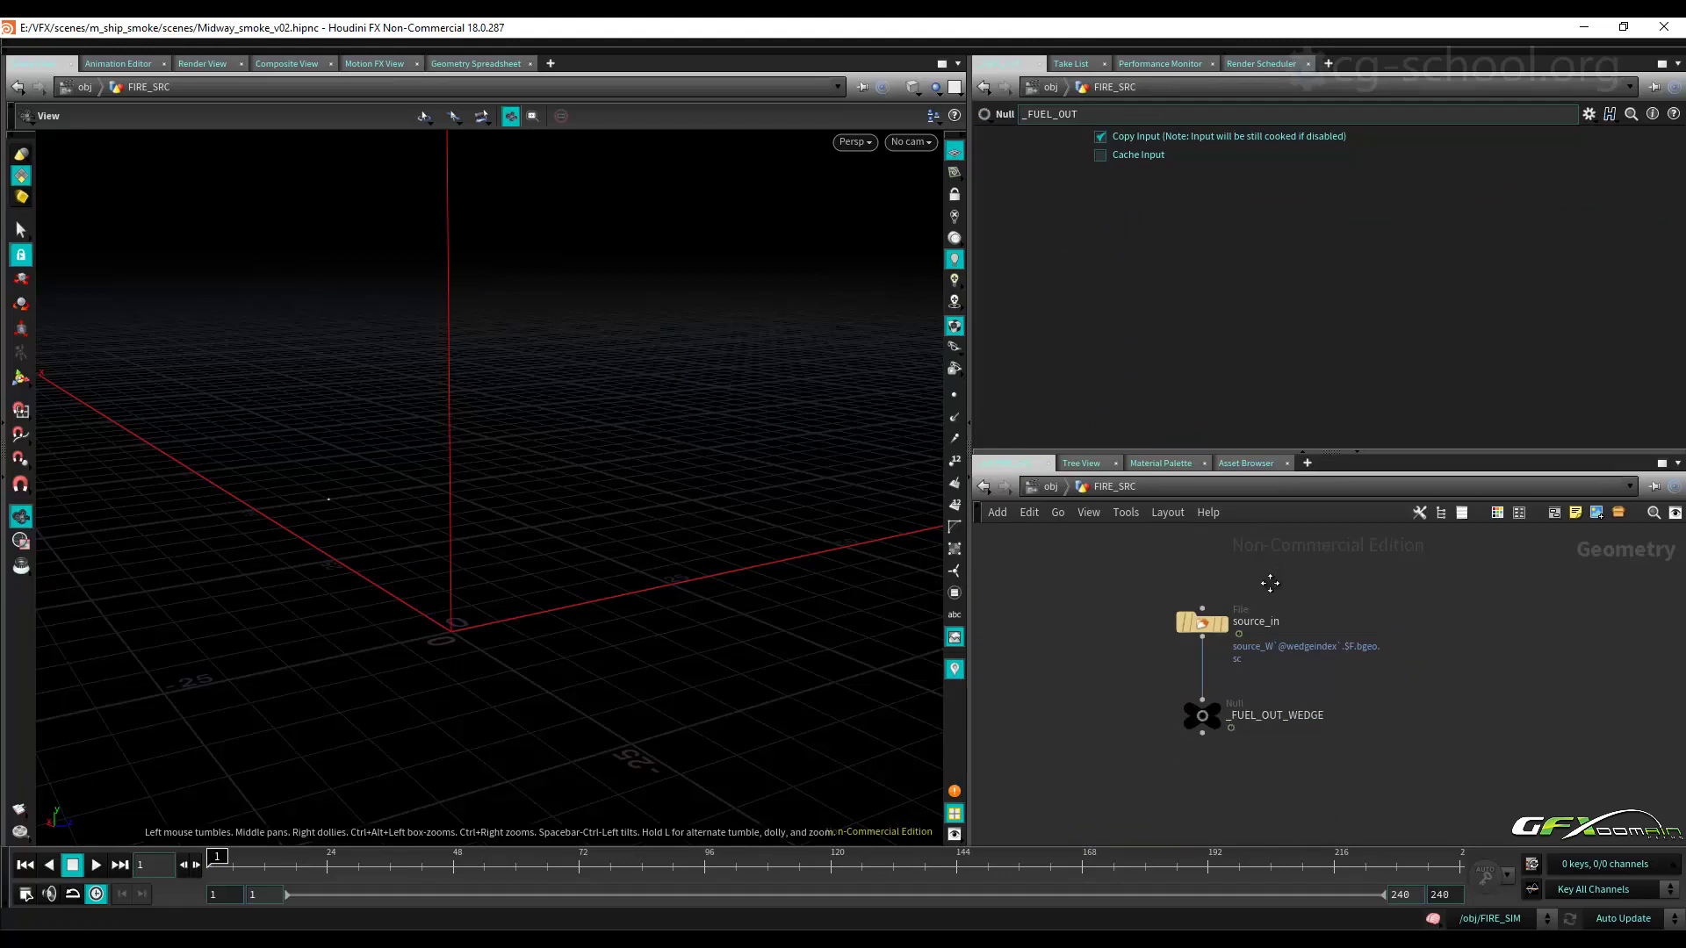
pyautogui.moveTo(1272, 583); pyautogui.dragTo(1280, 776, button='middle')
pyautogui.moveTo(1268, 661); pyautogui.dragTo(1142, 730)
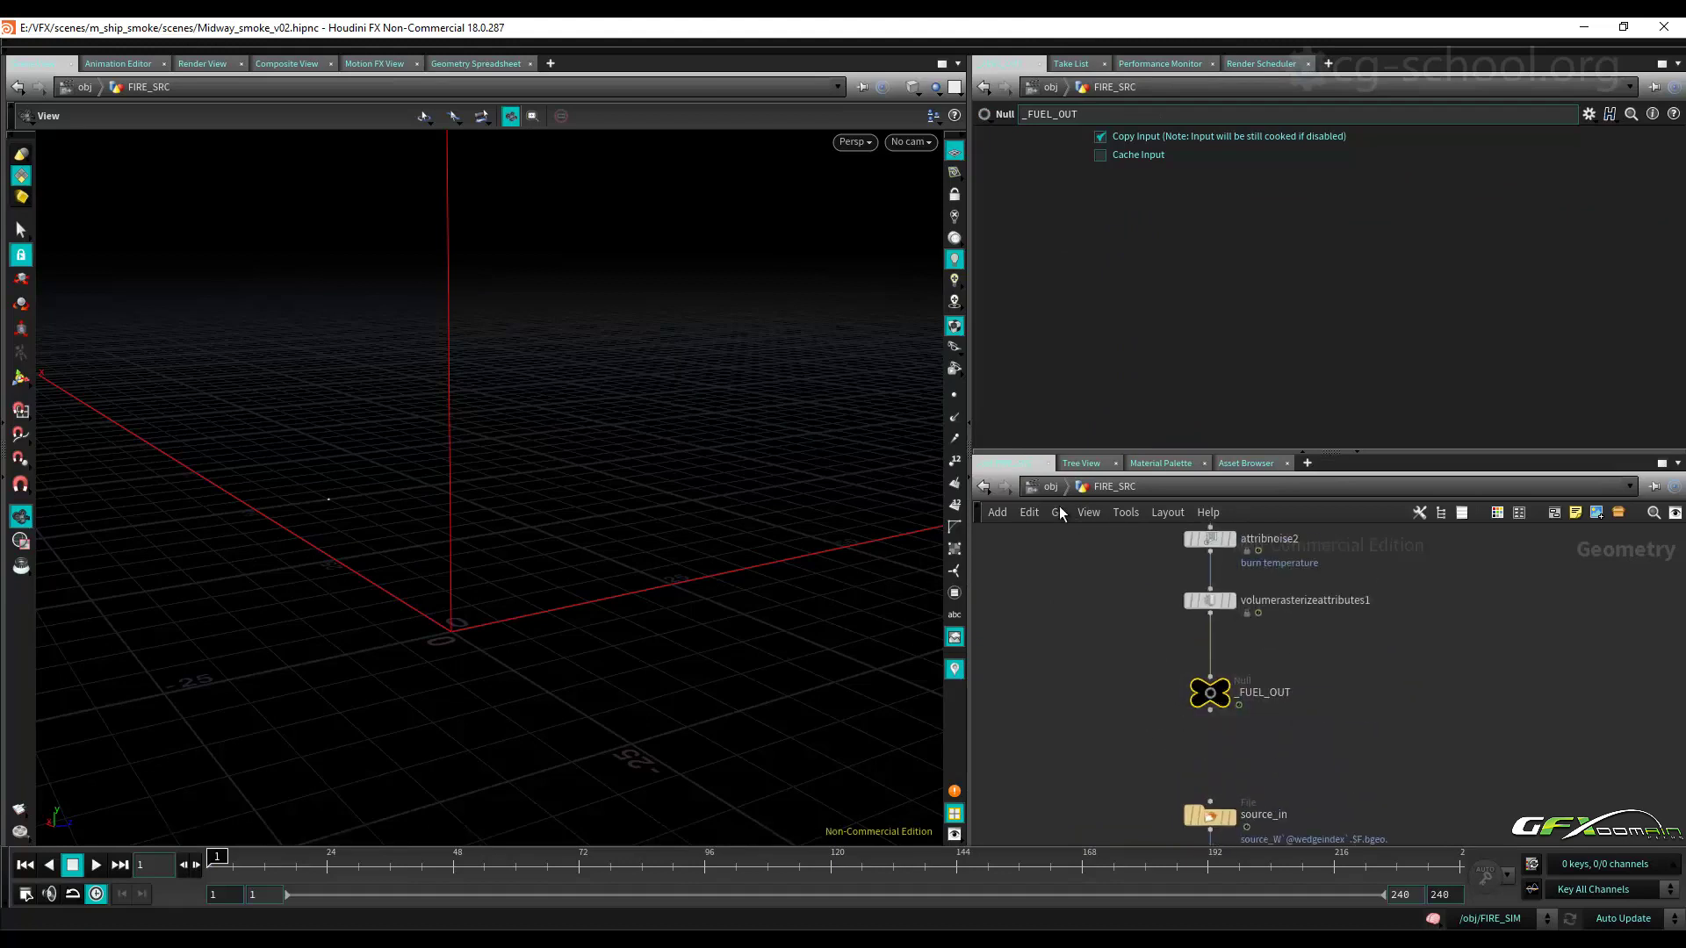
# In FIRE_SIM, set flame_src's SOP path back to ../../FIRE_SRC/_FUEL_OUT_WEDGE.
pyautogui.press('u')
pyautogui.doubleClick(1112, 634)
pyautogui.click(1307, 662)
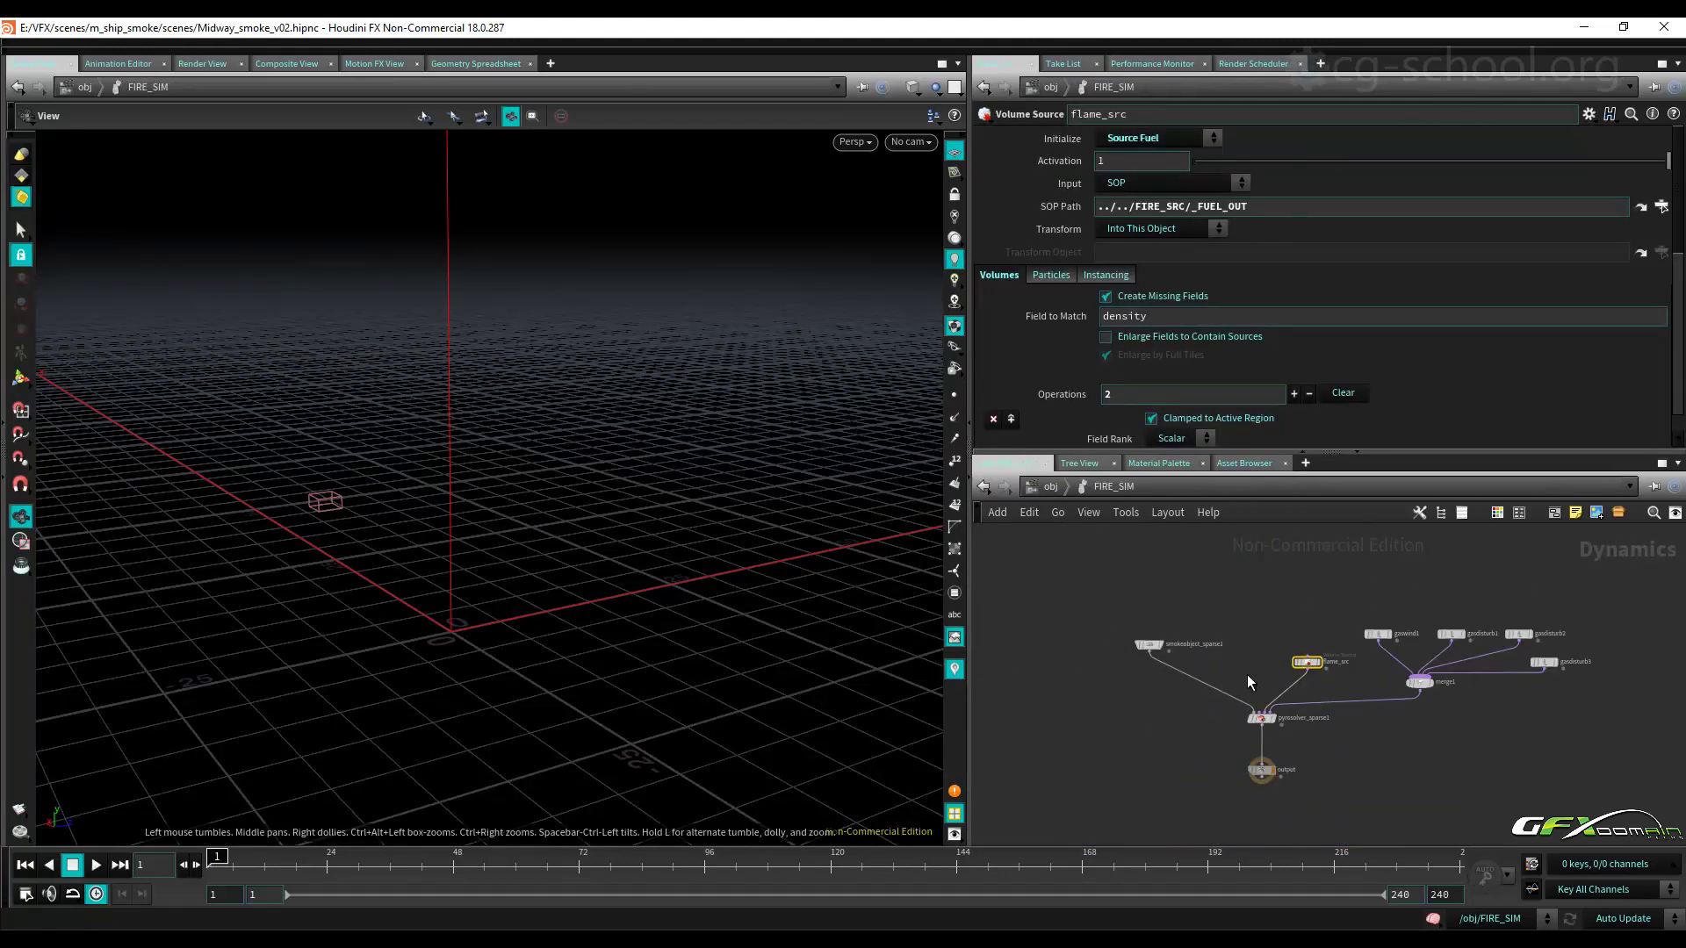
pyautogui.click(1288, 210)
pyautogui.write('_W')
pyautogui.press('Down')
pyautogui.press('Return')
pyautogui.press('Return')
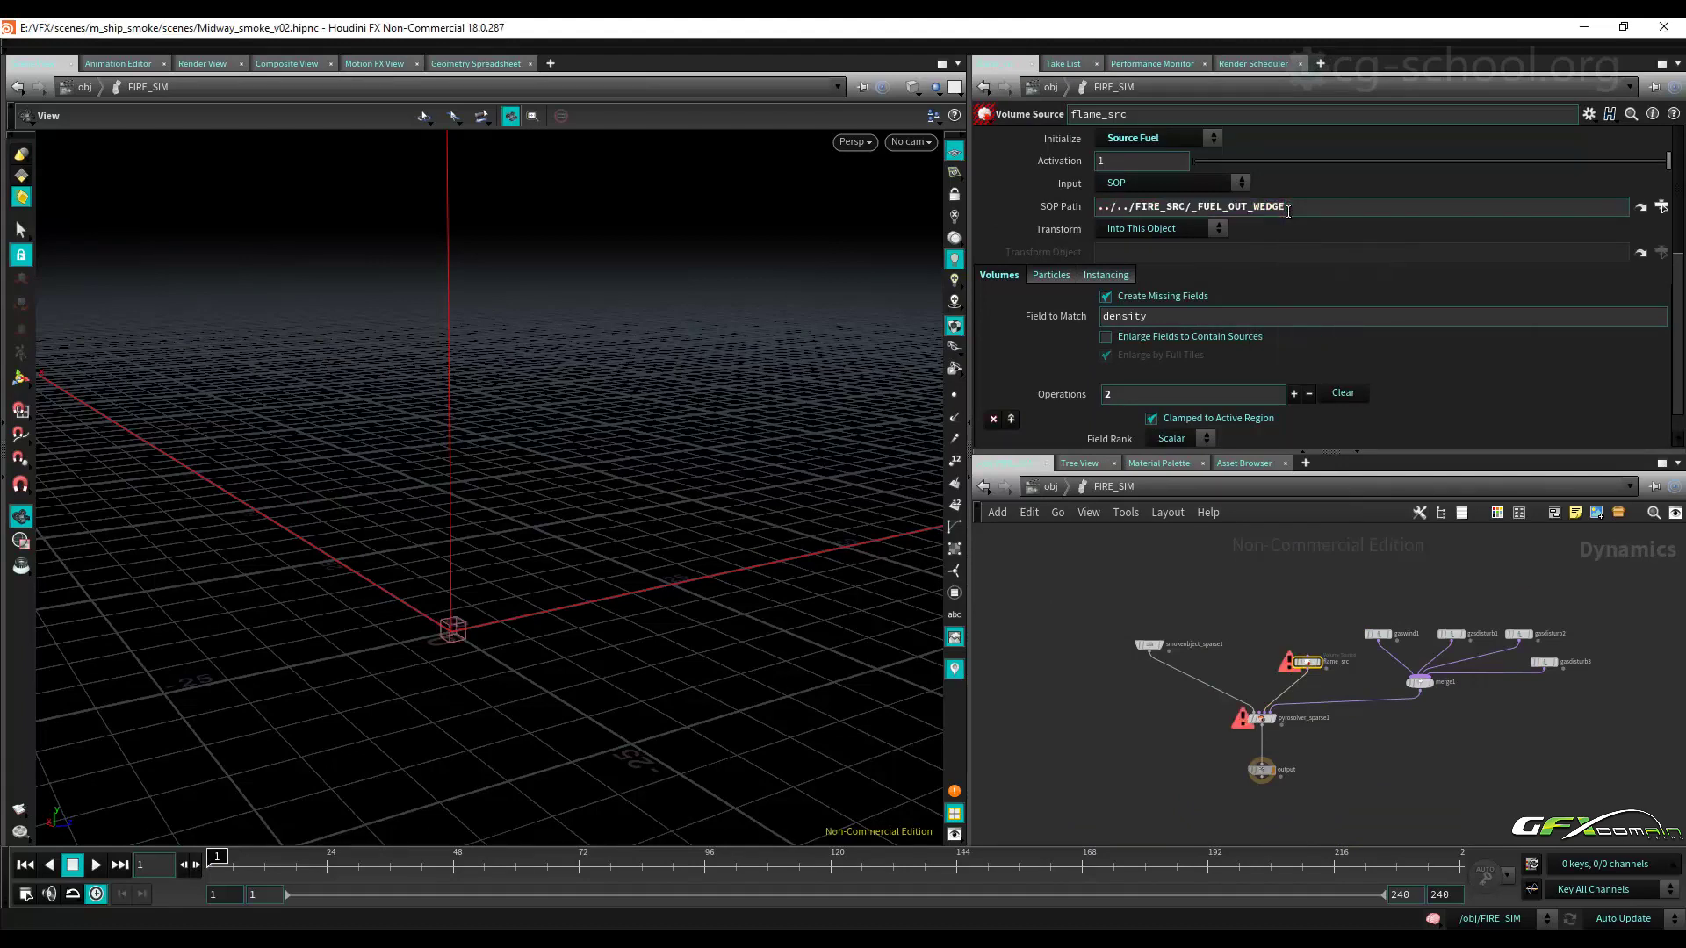
# Check the cooking progress of SourceWedge and PyroWedge in the smoke_top network.
pyautogui.click(1058, 486)
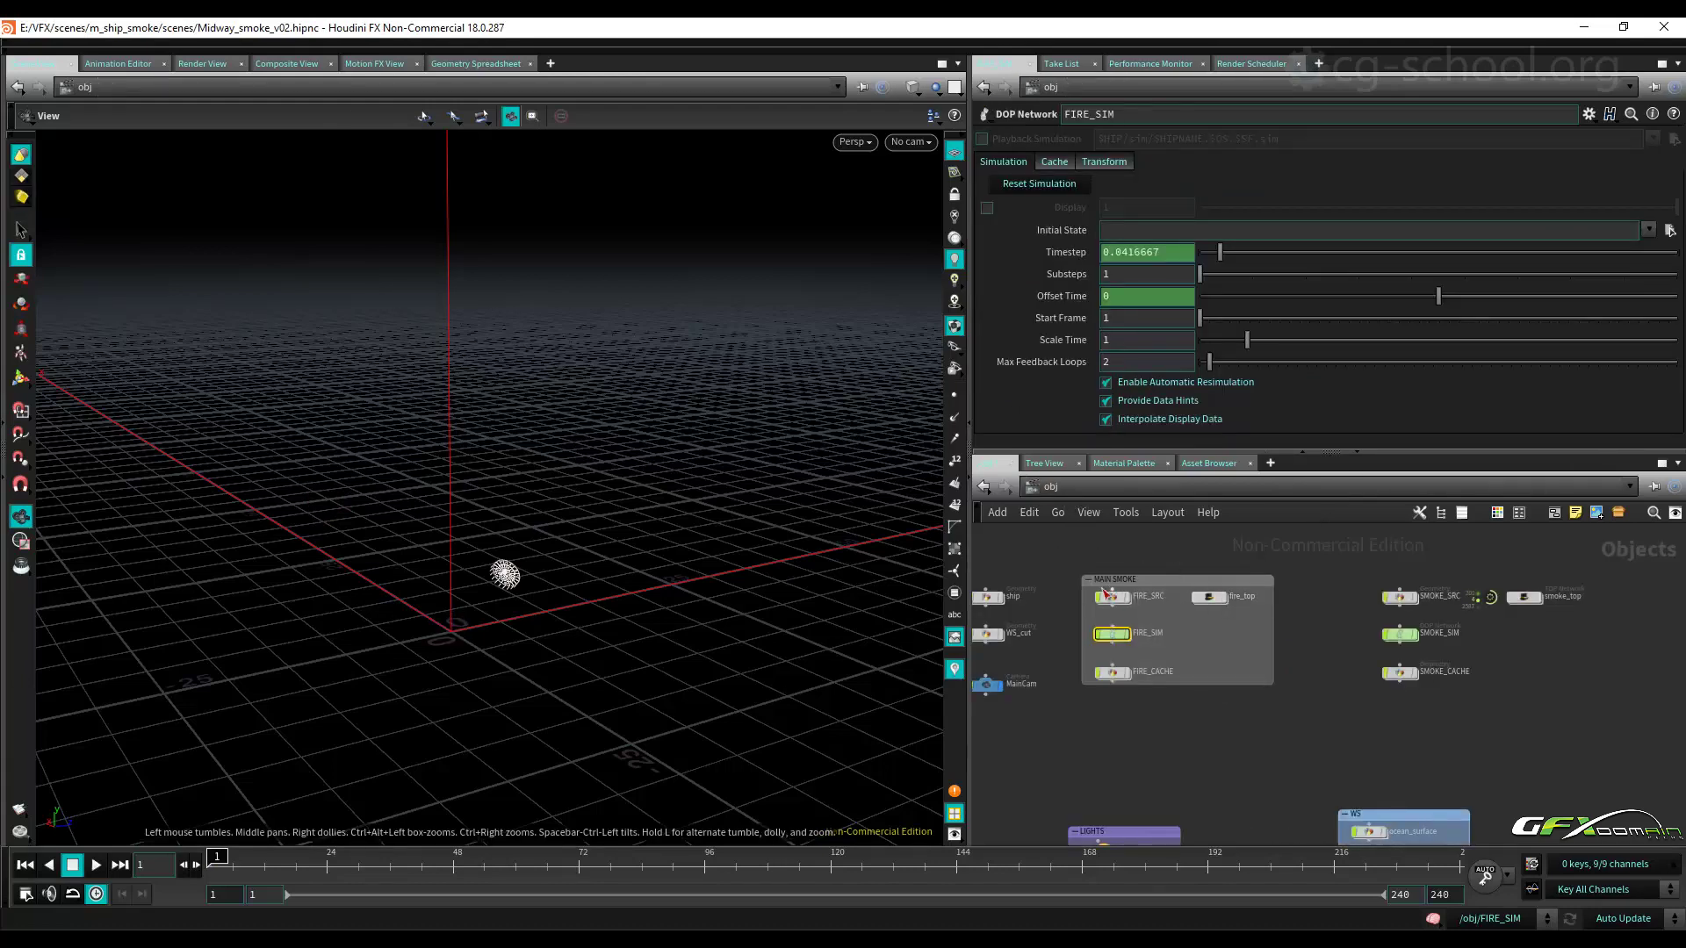
pyautogui.moveTo(1063, 564); pyautogui.dragTo(1044, 566, button='middle')
pyautogui.moveTo(1362, 688); pyautogui.dragTo(1256, 673, button='middle')
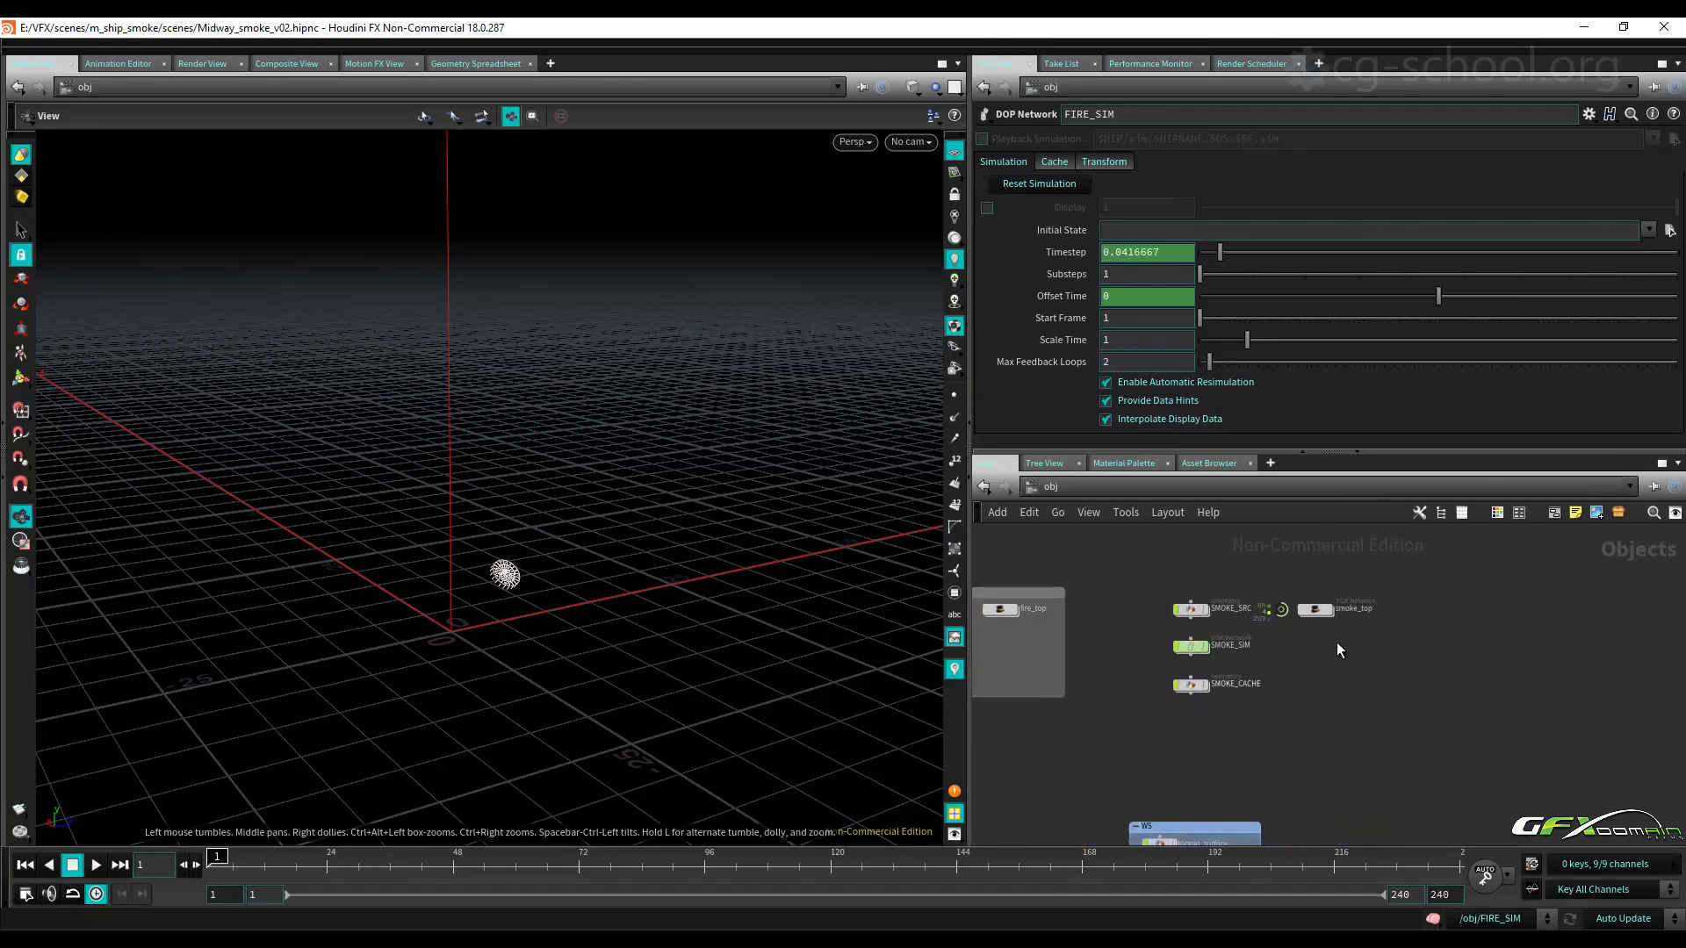
pyautogui.doubleClick(1319, 611)
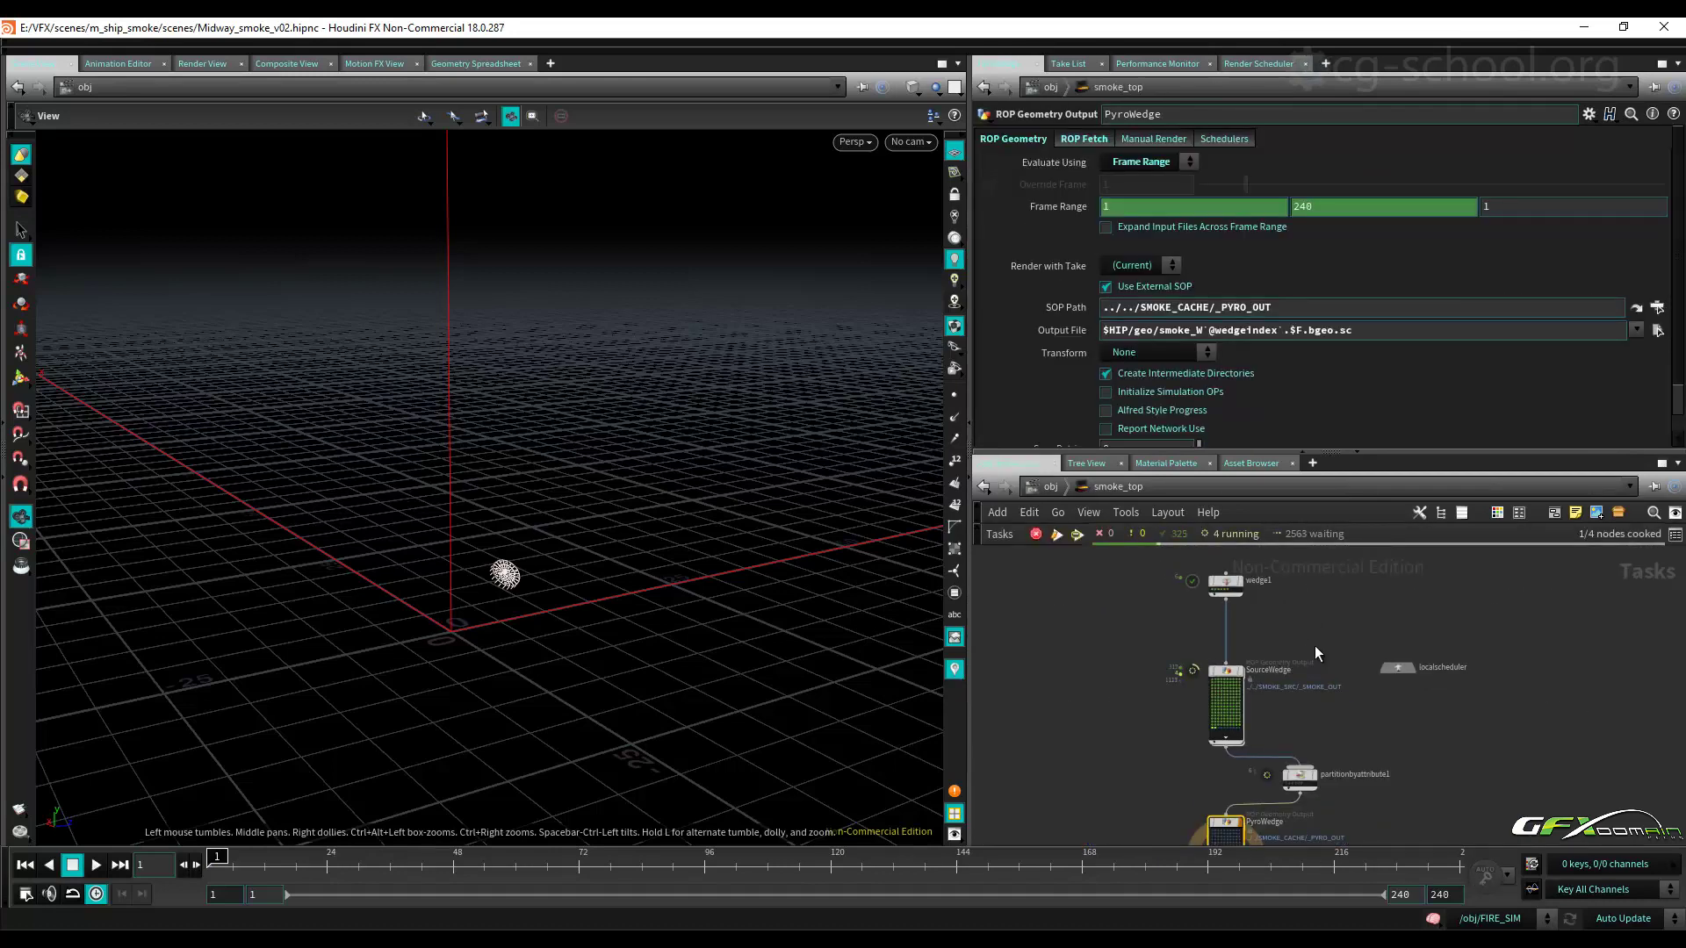
pyautogui.moveTo(1327, 641)
pyautogui.mouseDown(button='middle')
pyautogui.moveTo(1293, 654)
pyautogui.moveTo(1316, 625)
pyautogui.mouseUp(button='middle')
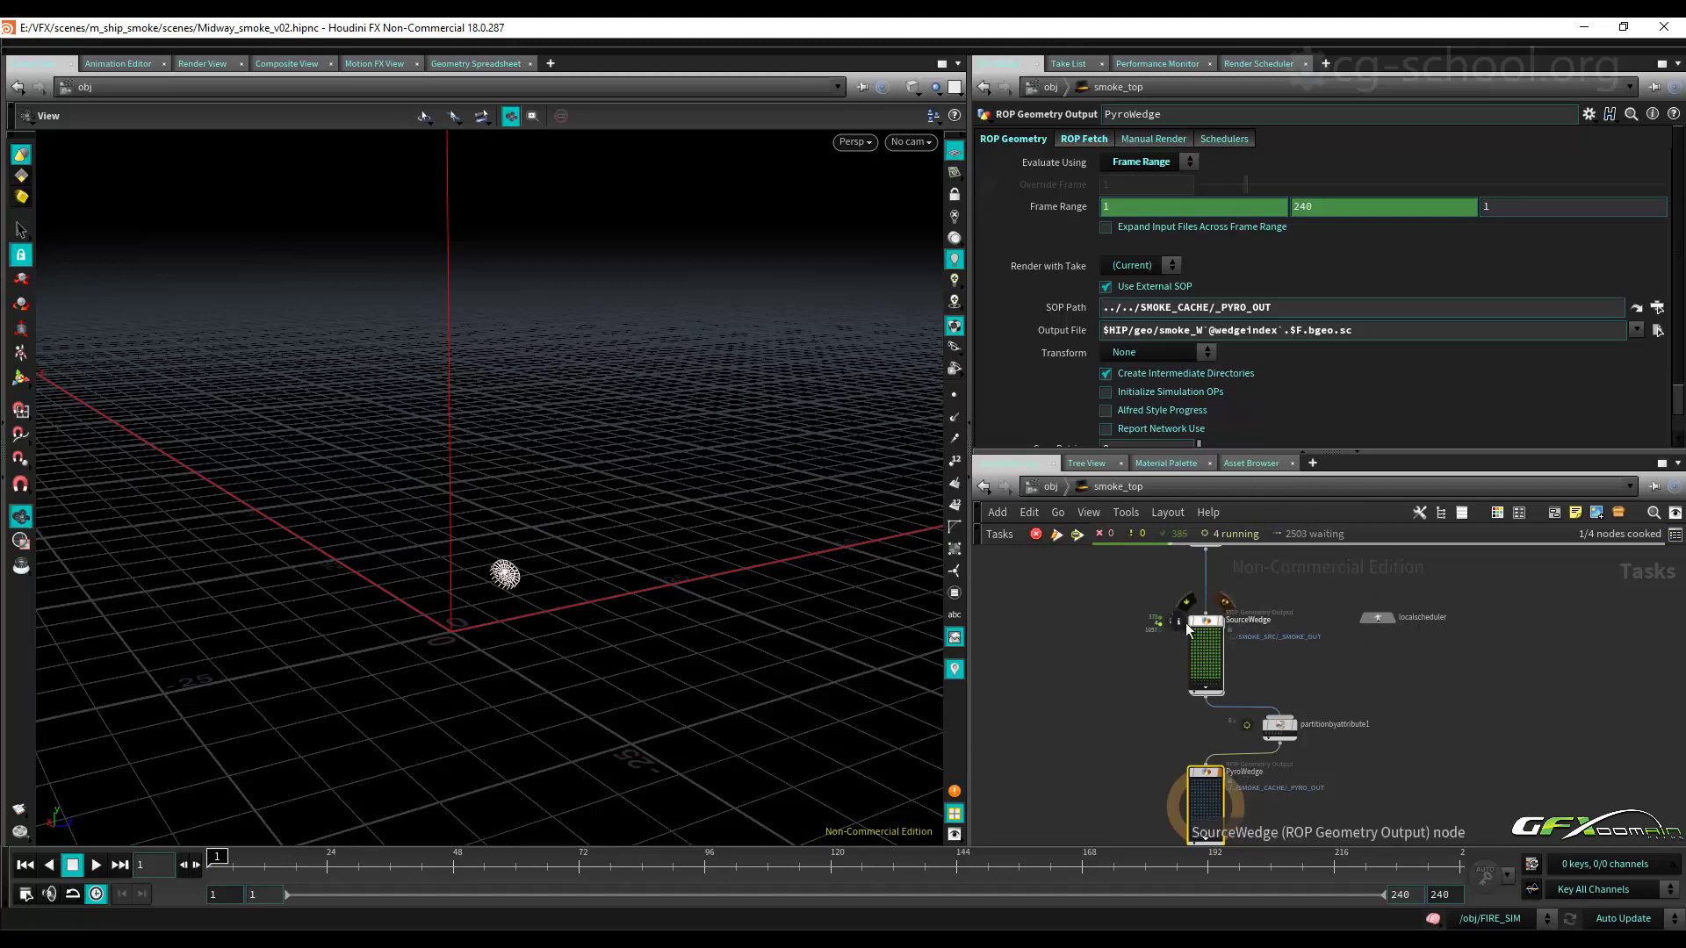
# Browse PyroWedge's output folder $HIP/geo/ and refresh the listing to check the cached smoke files, leaving the output file path unchanged.
pyautogui.click(1656, 330)
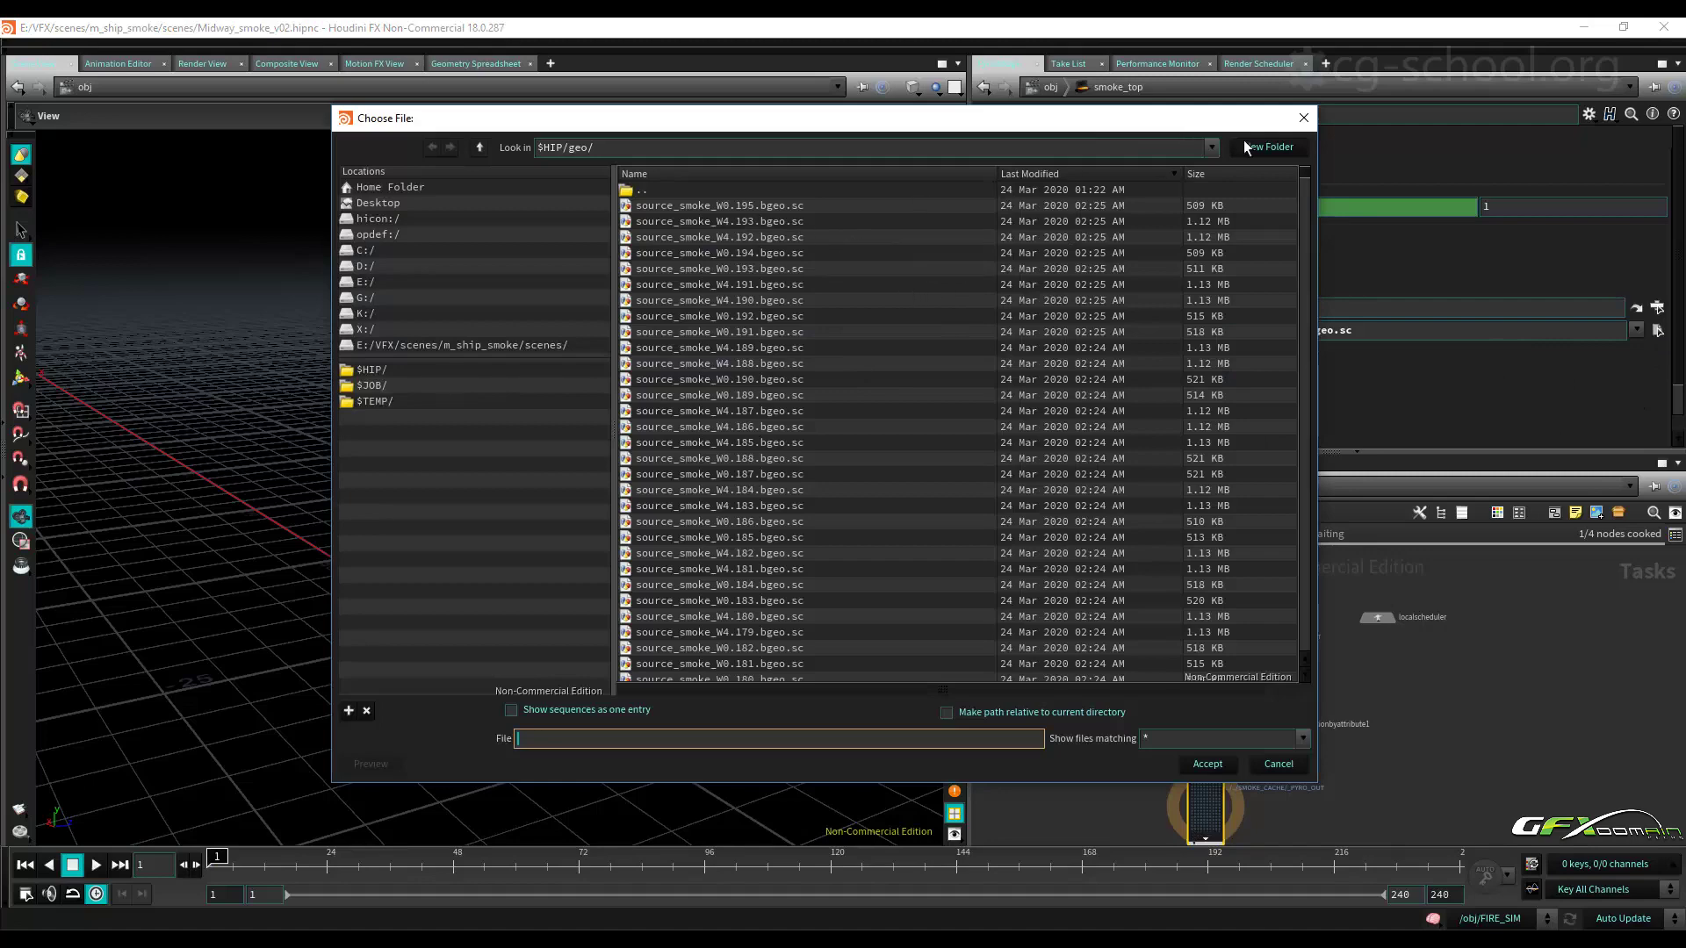
pyautogui.click(1313, 116)
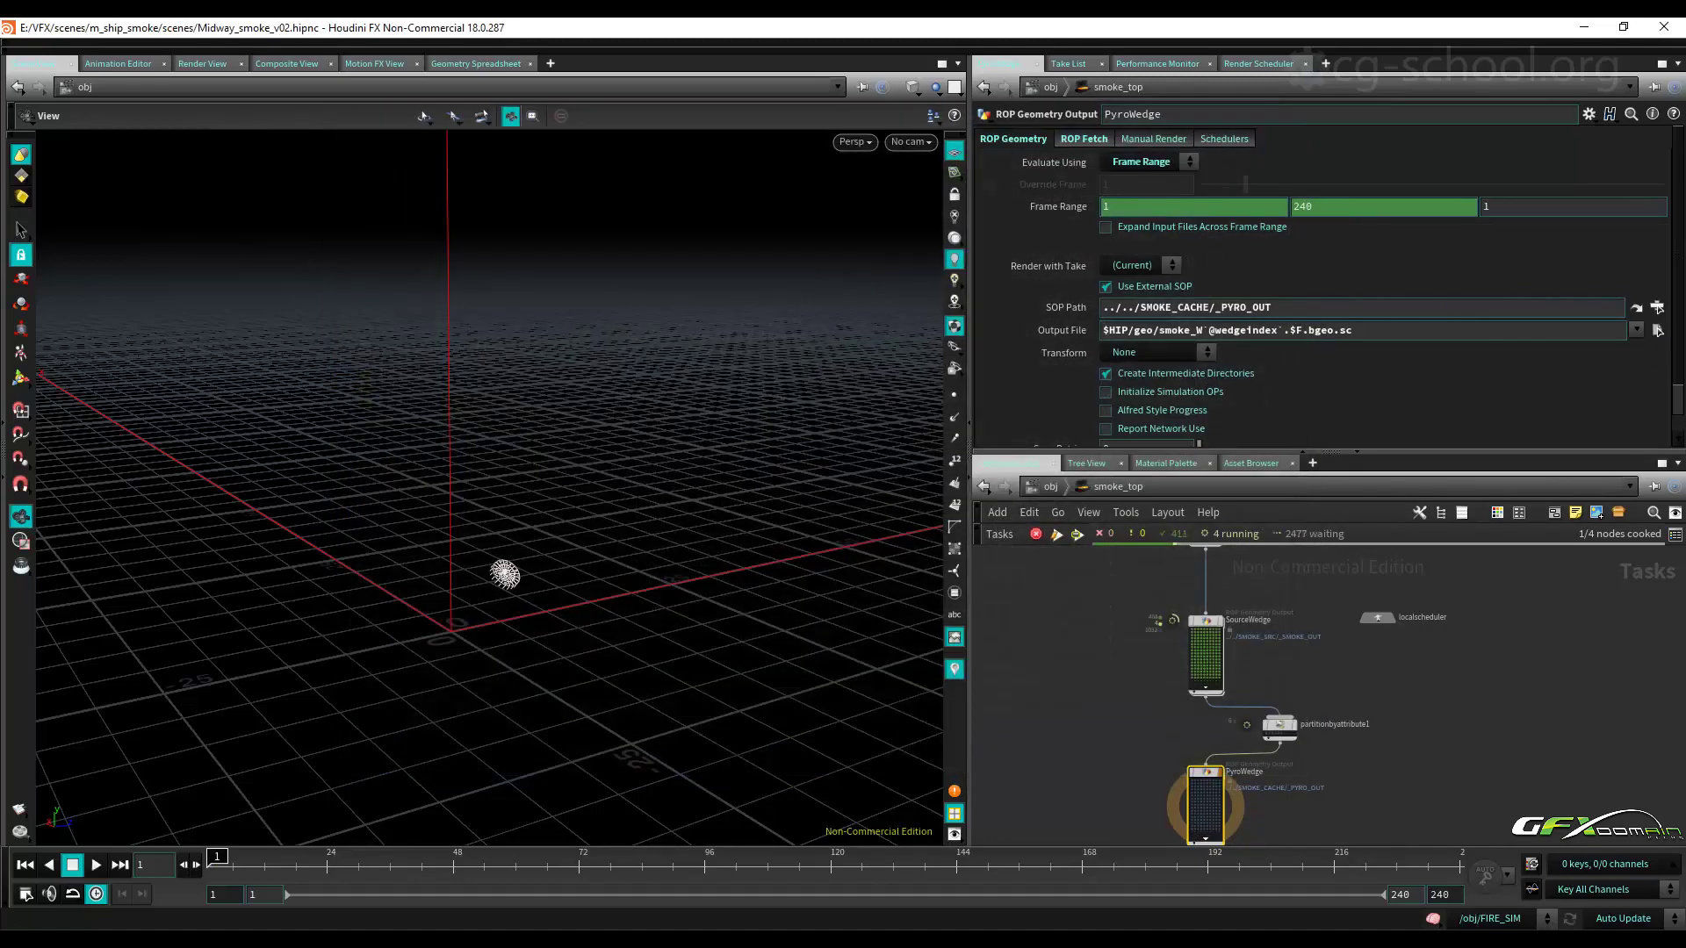
pyautogui.click(1657, 331)
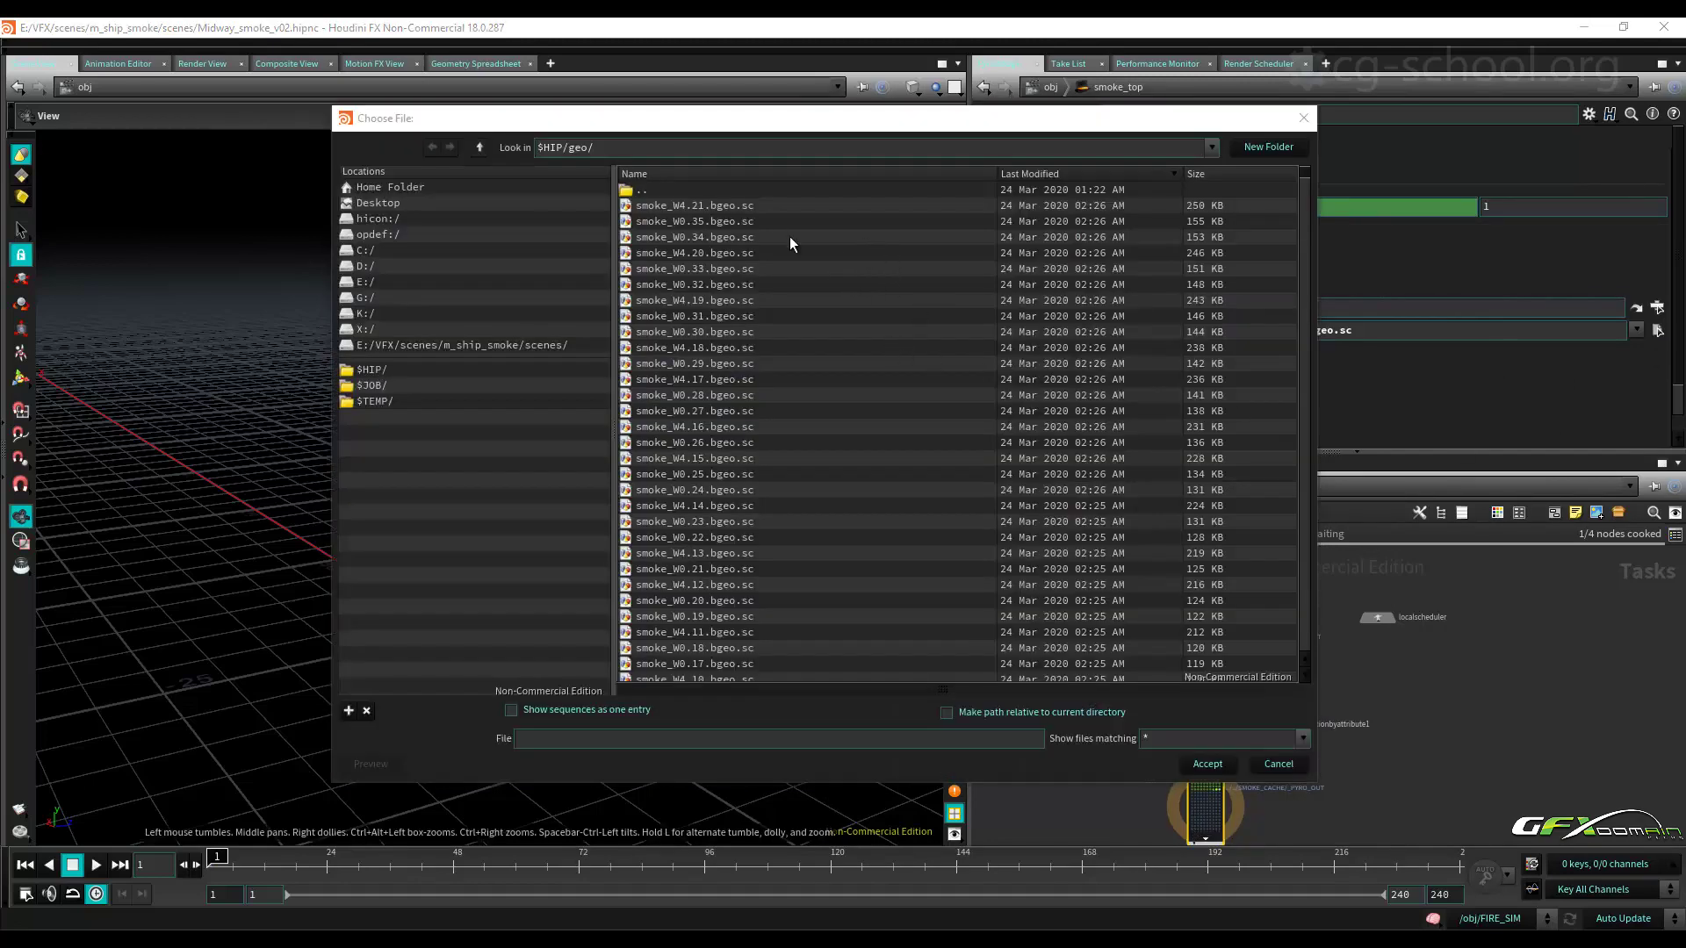
pyautogui.rightClick(863, 246)
pyautogui.click(863, 250)
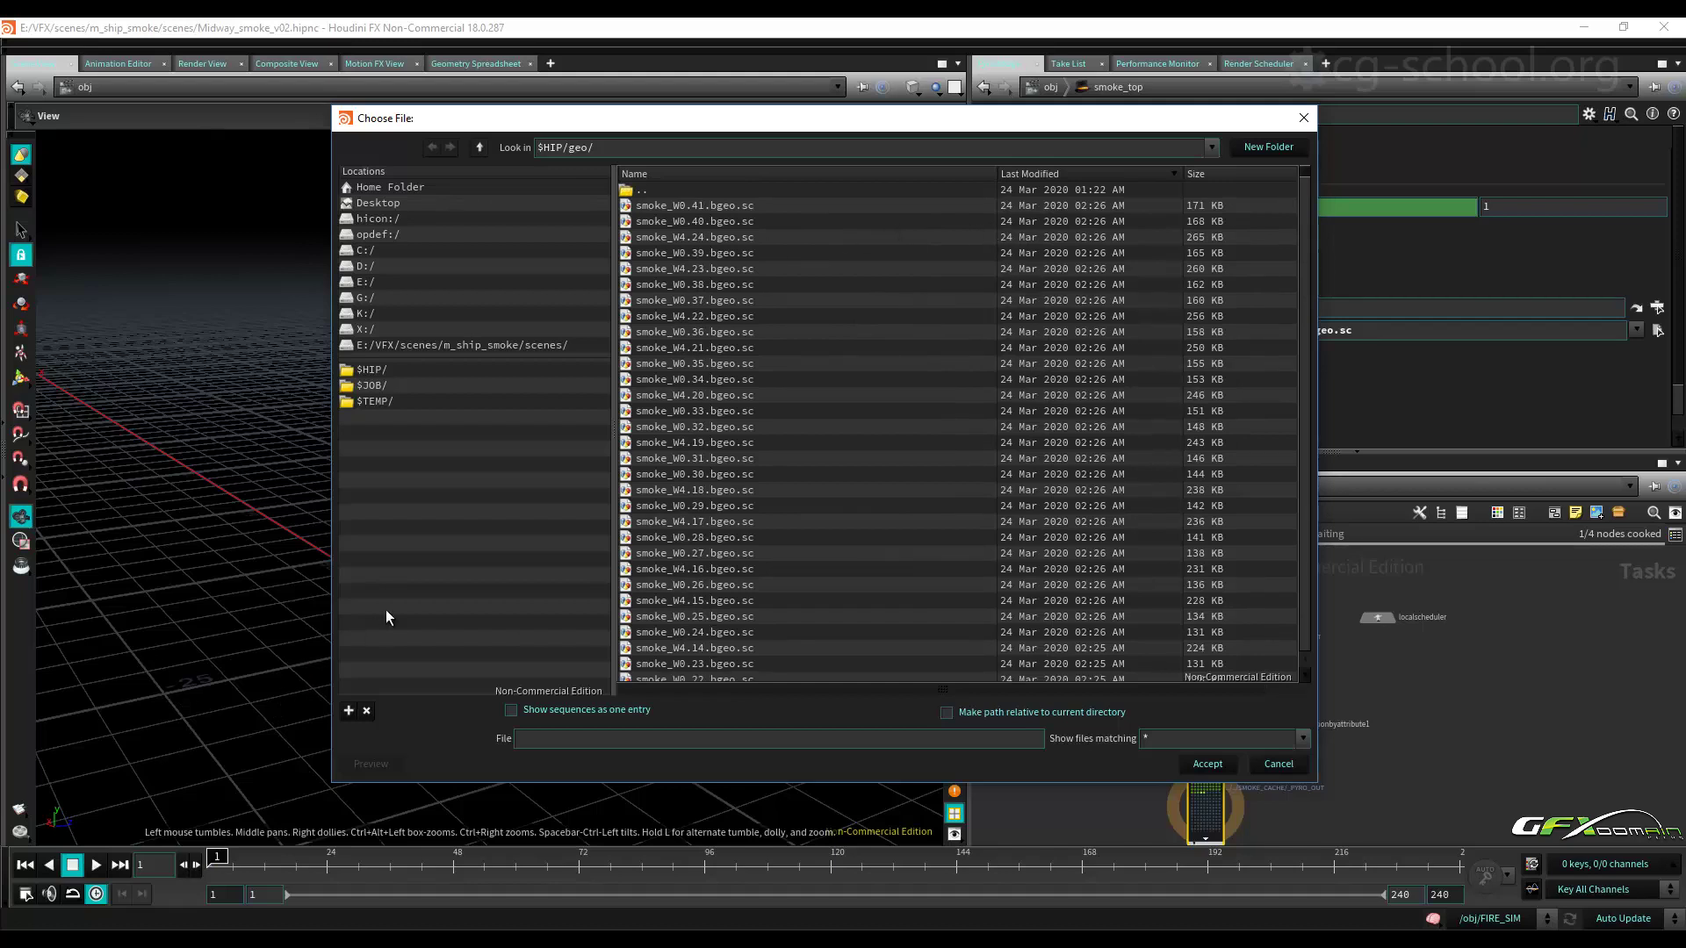
pyautogui.click(853, 318)
pyautogui.rightClick(859, 272)
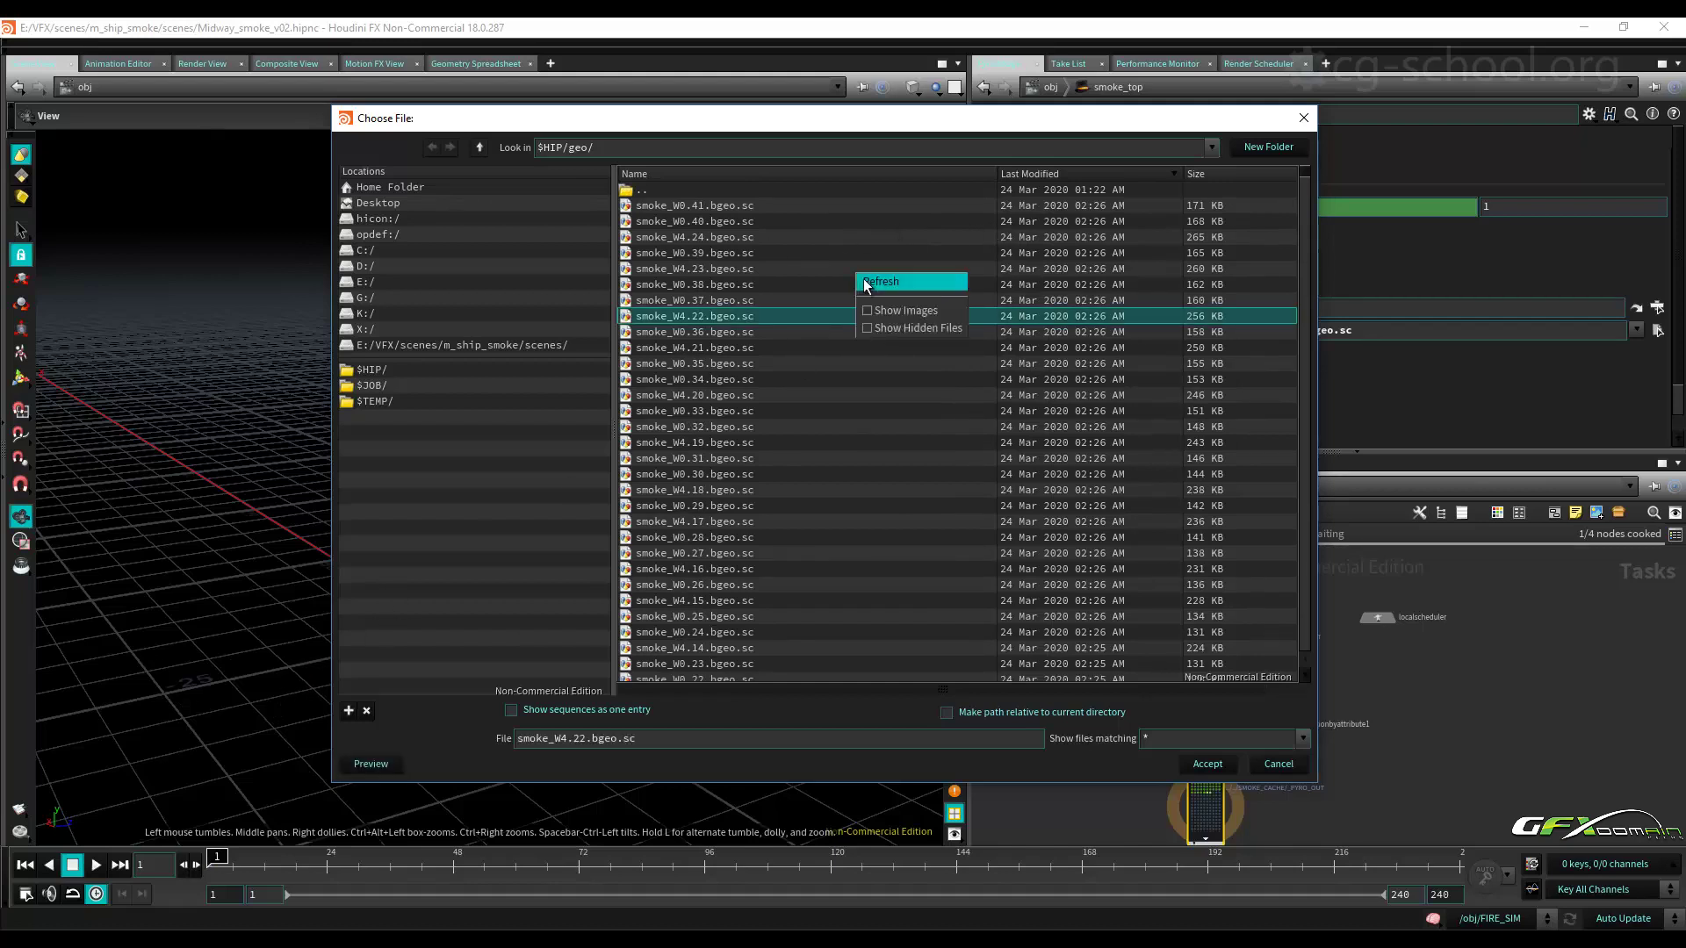
pyautogui.click(862, 277)
pyautogui.rightClick(862, 256)
pyautogui.click(876, 263)
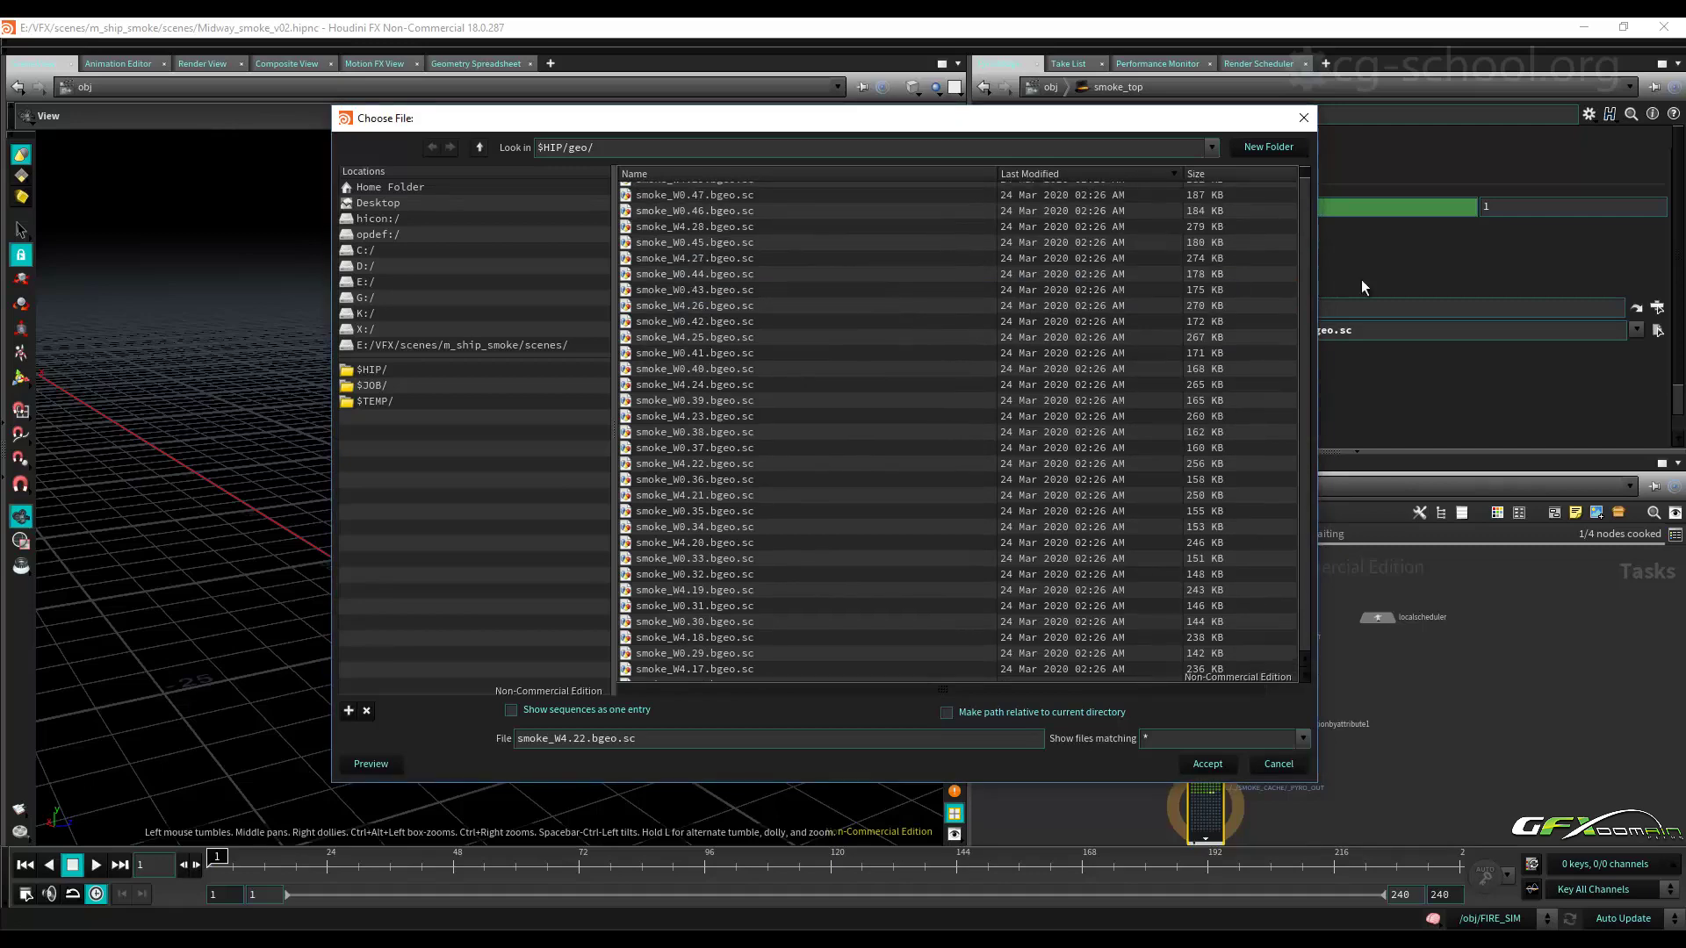
pyautogui.scroll(1, 1308, 163)
pyautogui.moveTo(1308, 163)
pyautogui.mouseDown()
pyautogui.moveTo(1298, 483)
pyautogui.moveTo(1301, 184)
pyautogui.mouseUp()
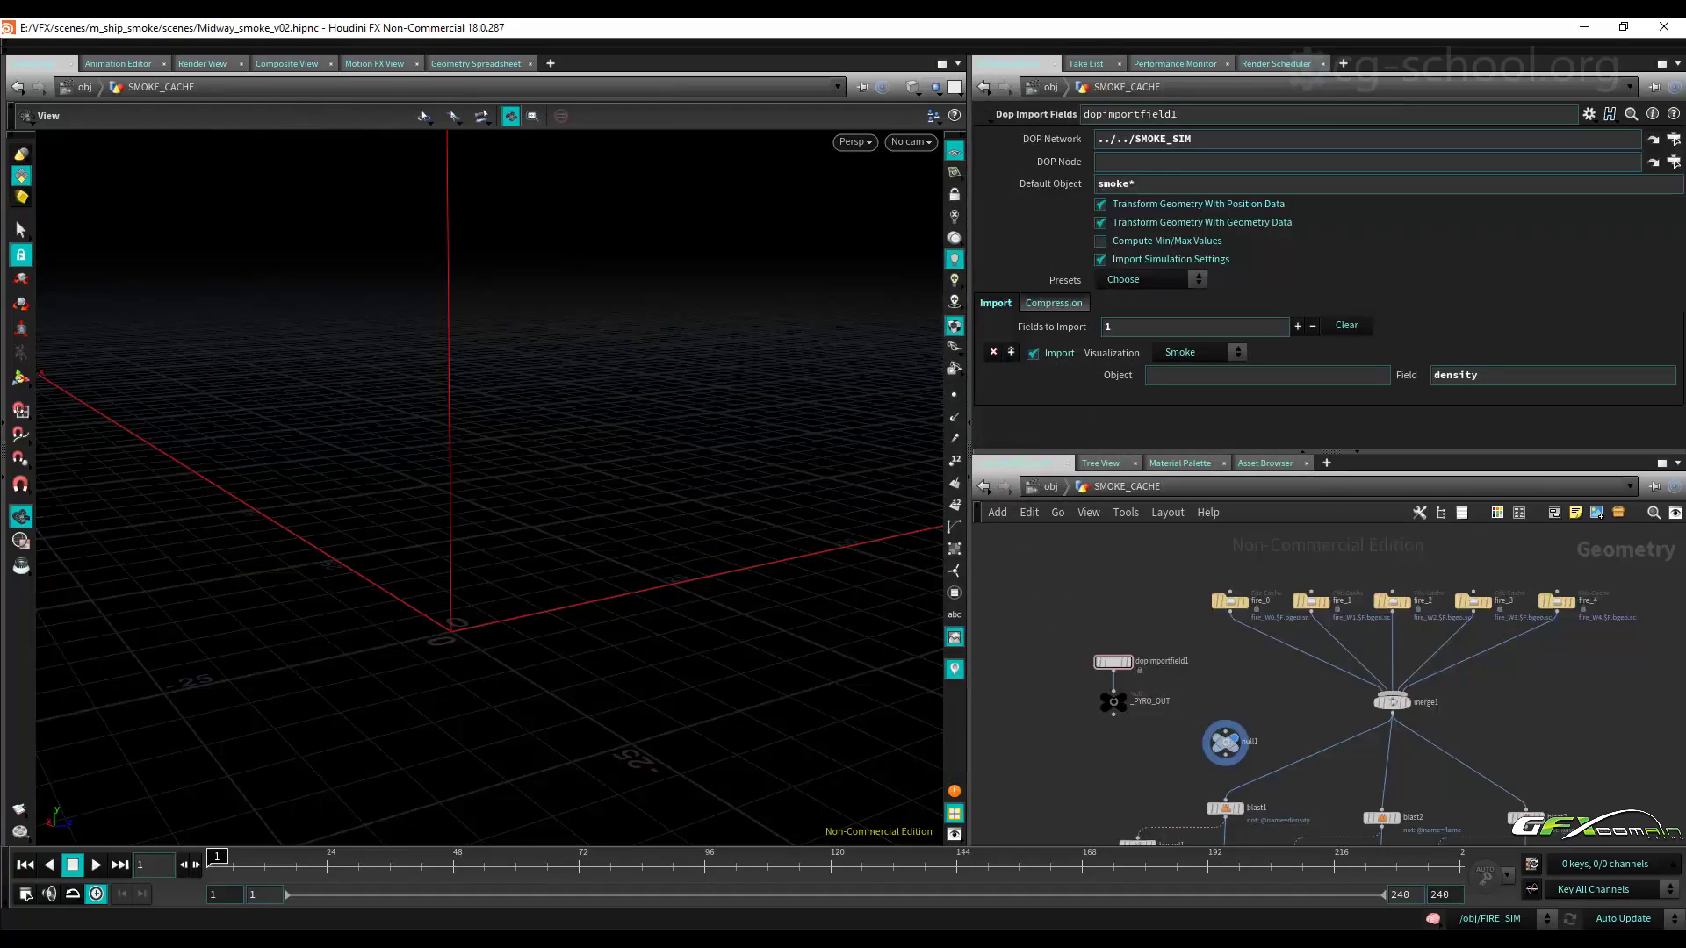
# Point fire_0's geometry file to X:/Houdini/Smoke_large/smoke_W0.$F.bgeo.sc, display the node and go to frame 240.
pyautogui.click(1233, 602)
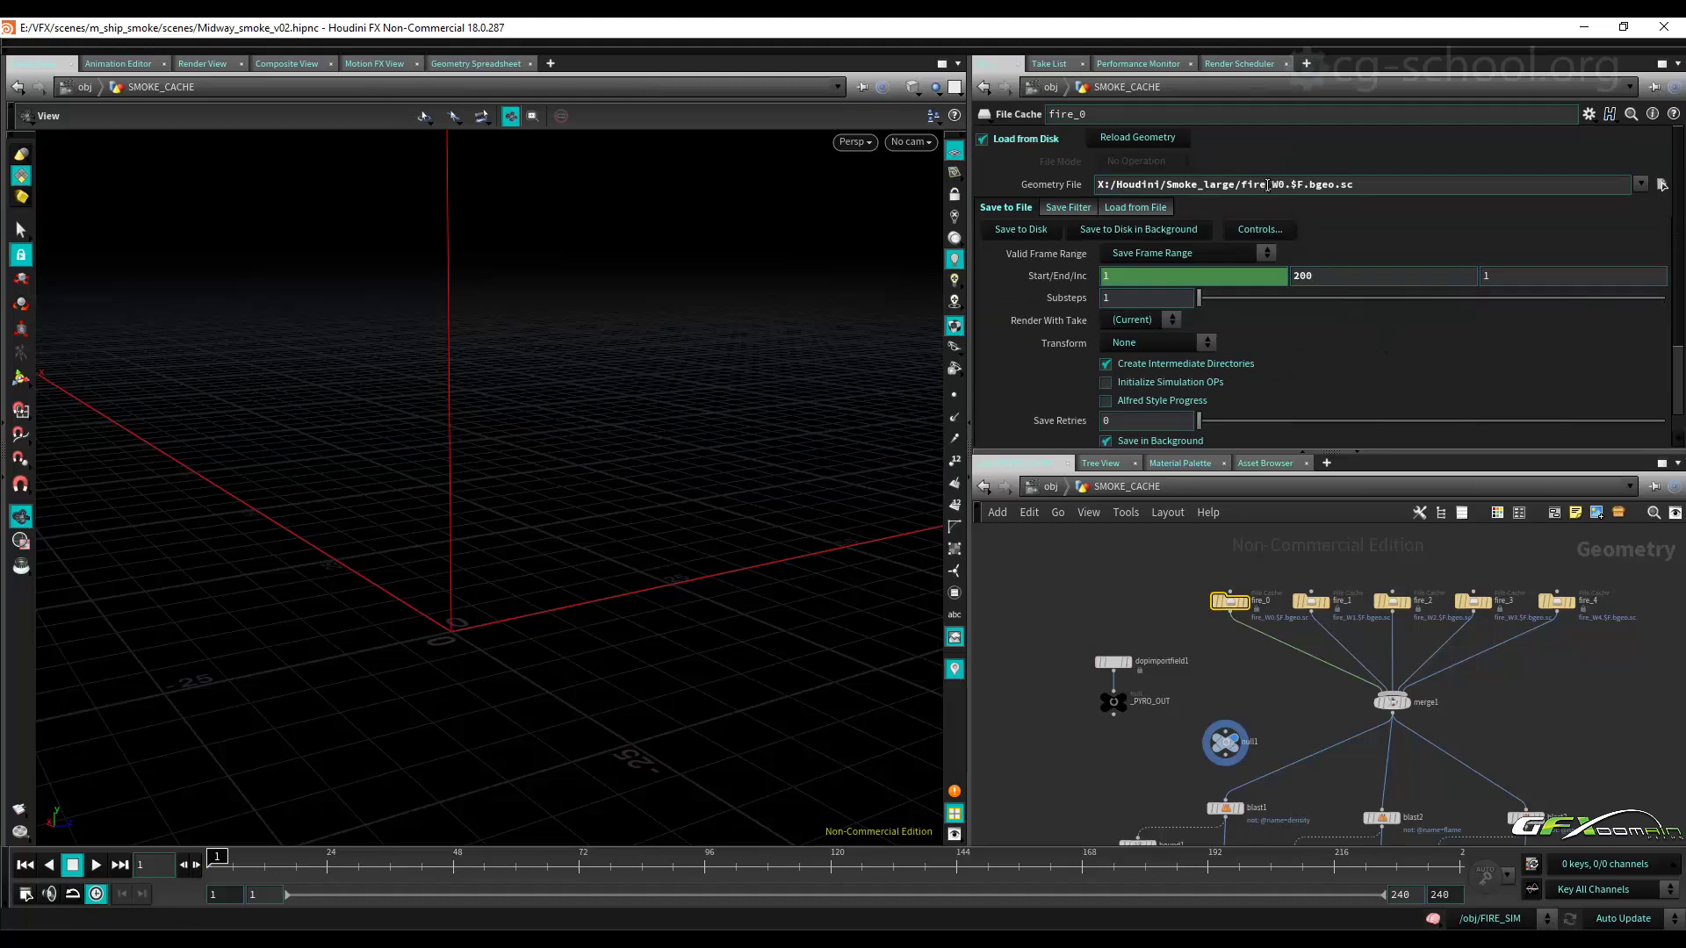
pyautogui.moveTo(1265, 184); pyautogui.dragTo(1242, 184)
pyautogui.write('smoke')
pyautogui.press('Return')
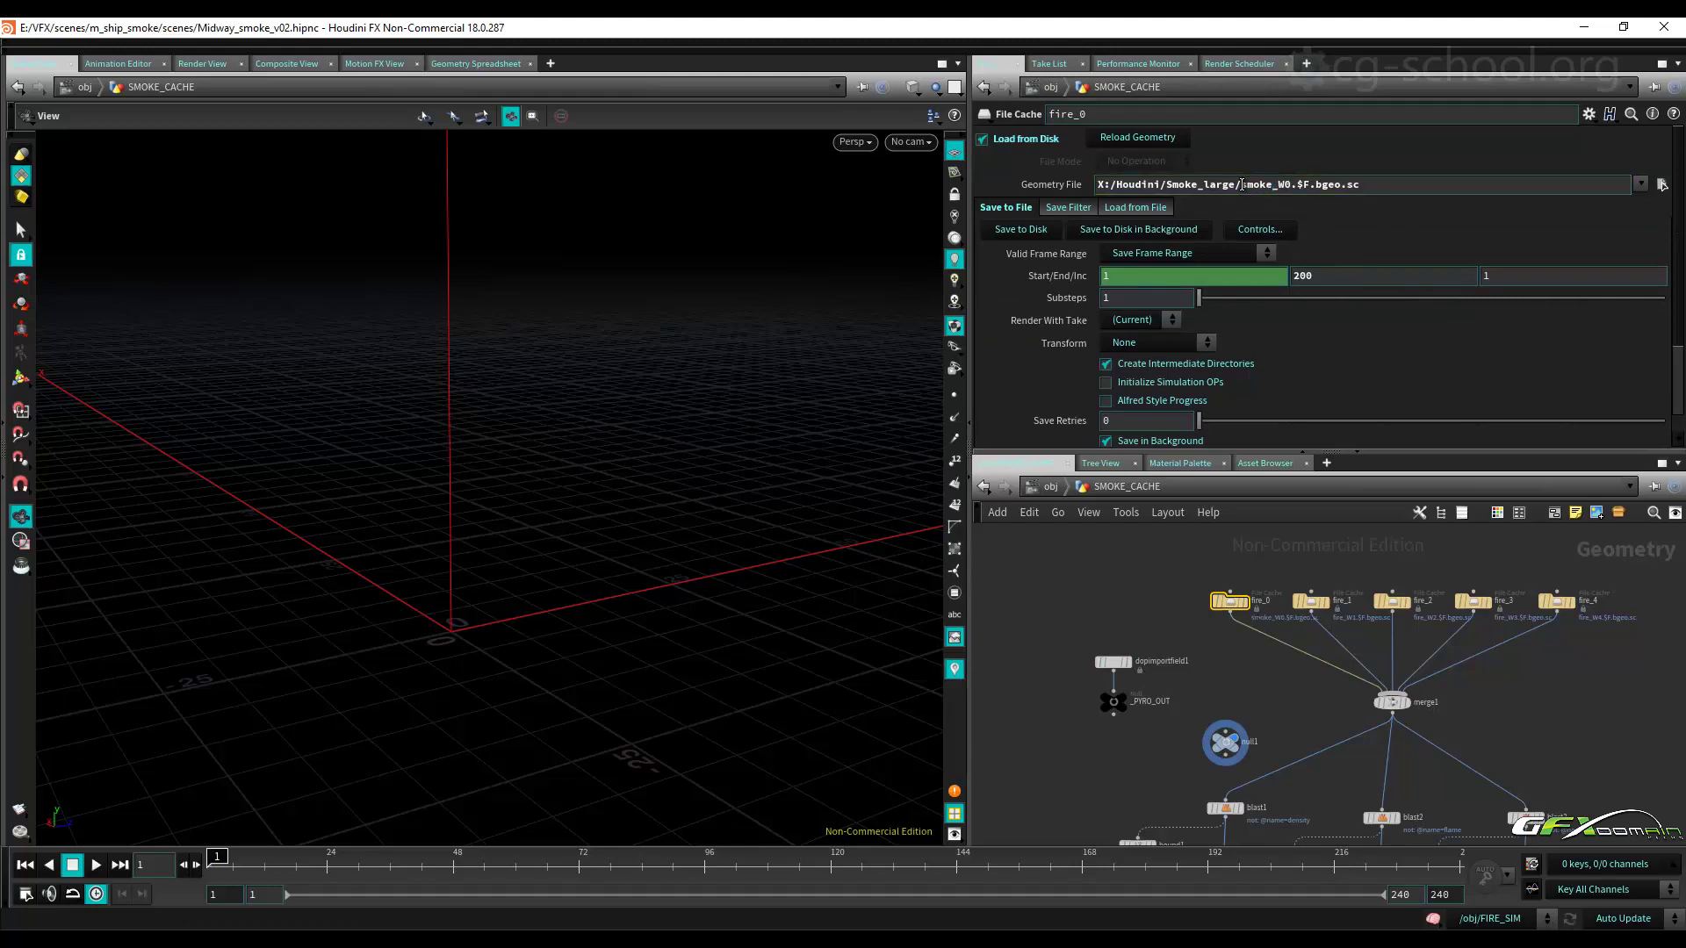
pyautogui.click(1245, 601)
pyautogui.click(453, 865)
pyautogui.moveTo(554, 873); pyautogui.dragTo(1458, 856)
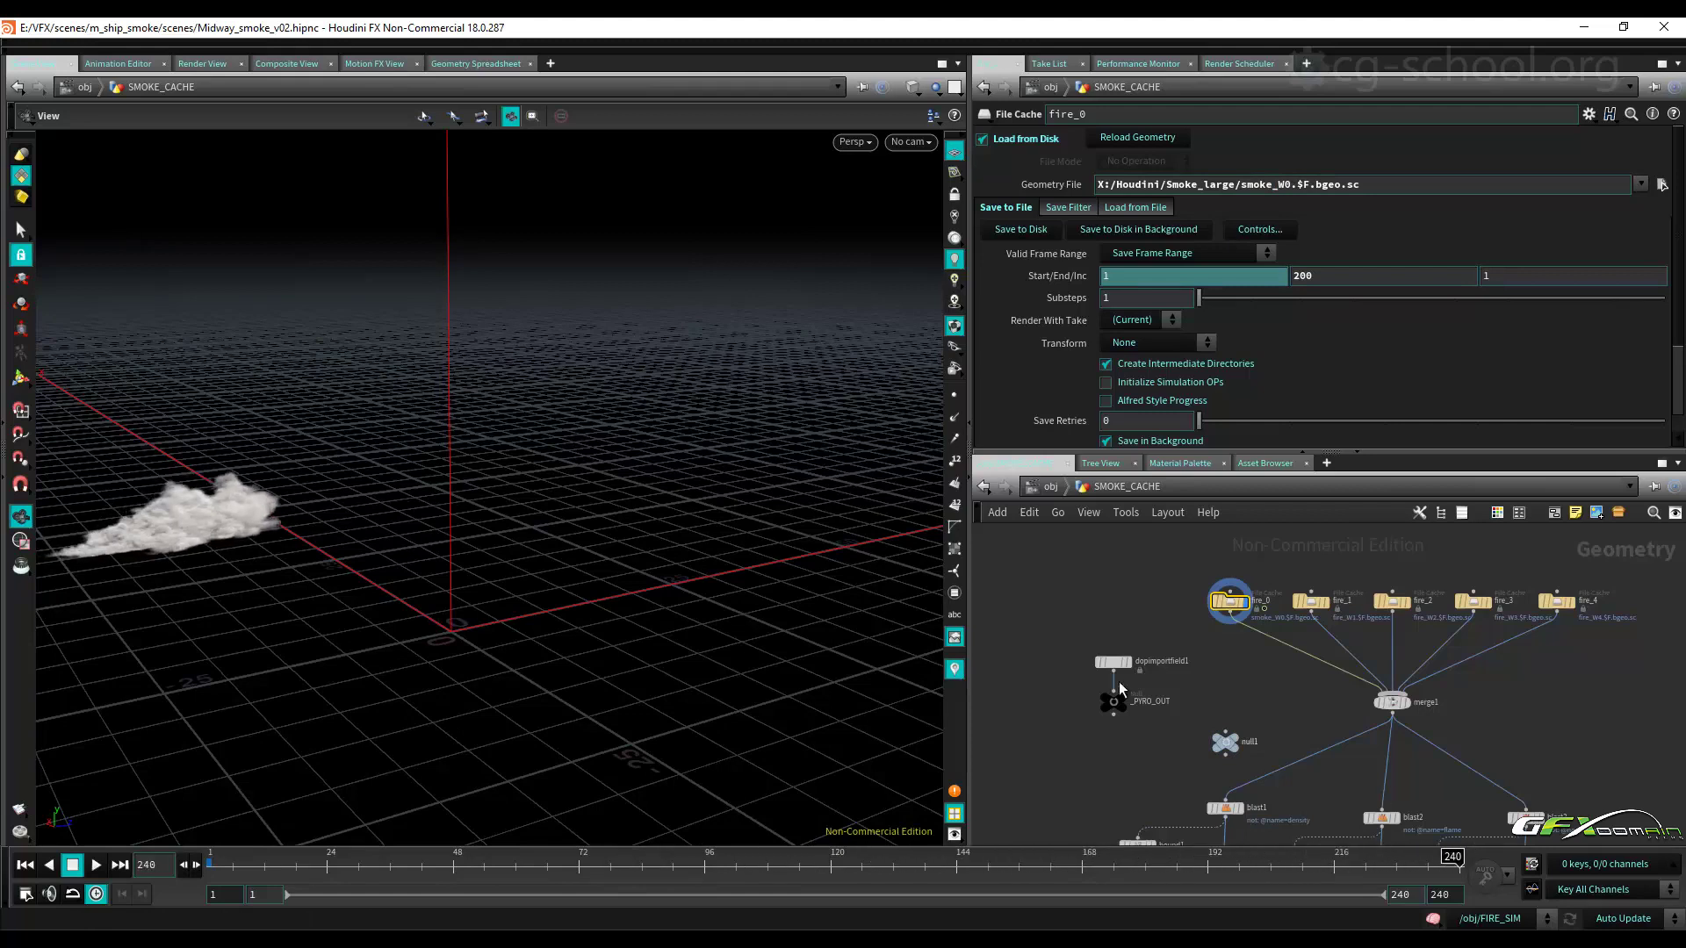
# Change fire_1's geometry file to X:/Houdini/Smoke_large/smoke_W1.$F.bgeo.sc and display the node.
pyautogui.click(1312, 602)
pyautogui.moveTo(1270, 185); pyautogui.dragTo(1249, 186)
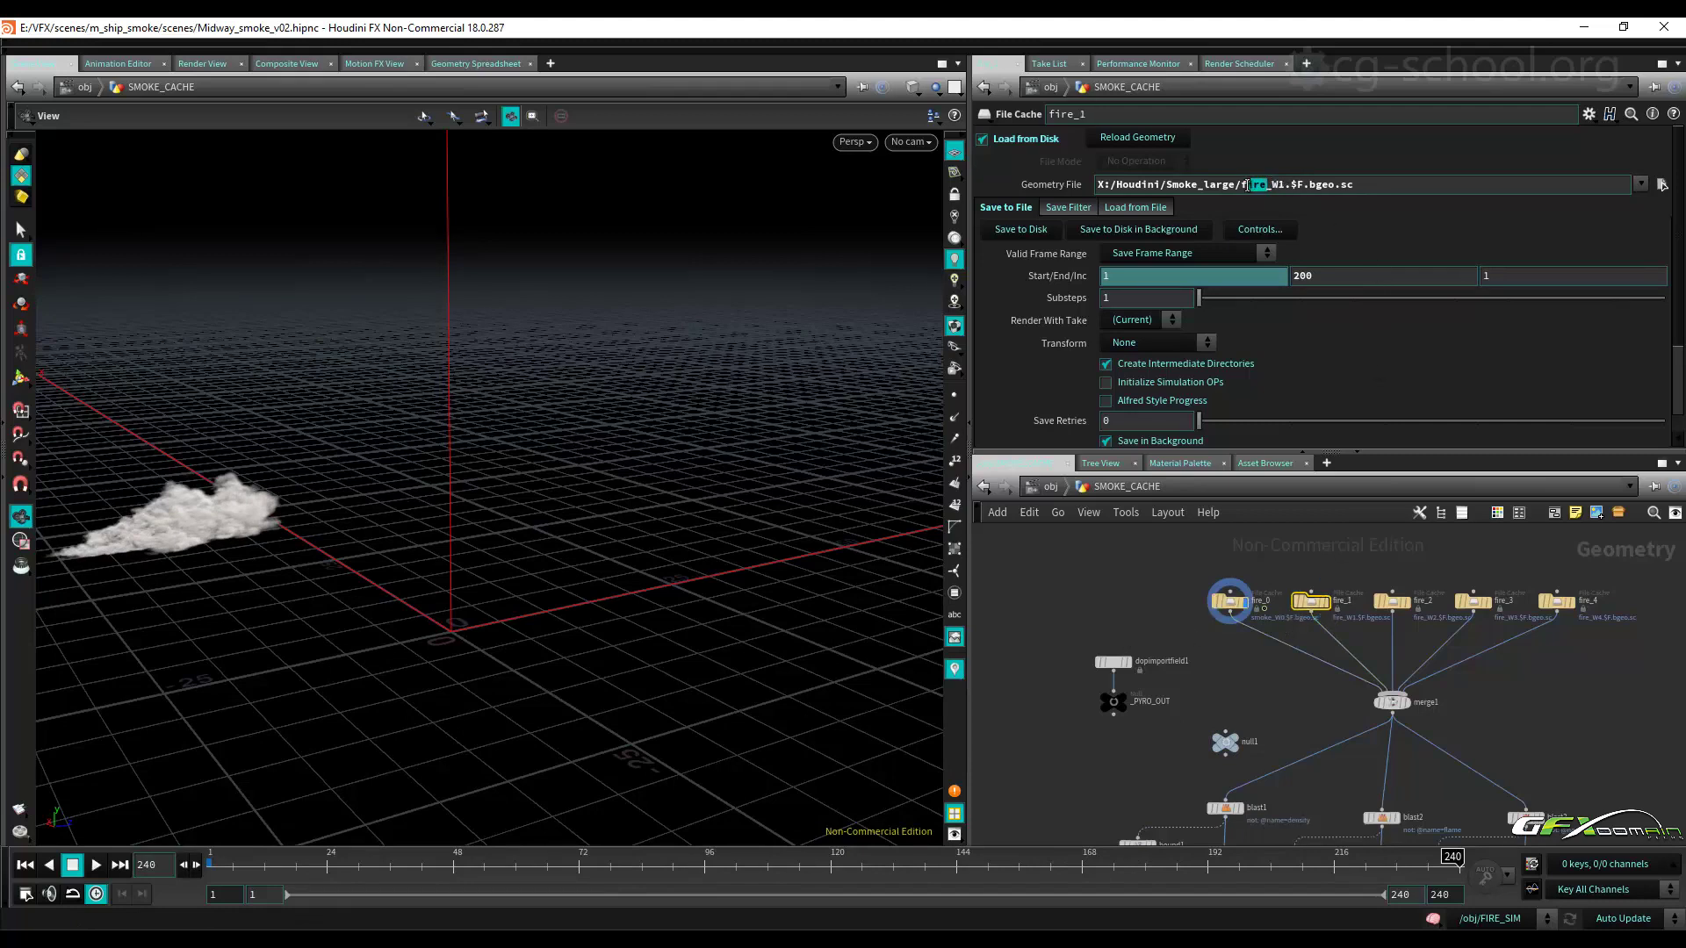
pyautogui.write('smoke')
pyautogui.press('Return')
pyautogui.moveTo(1331, 606)
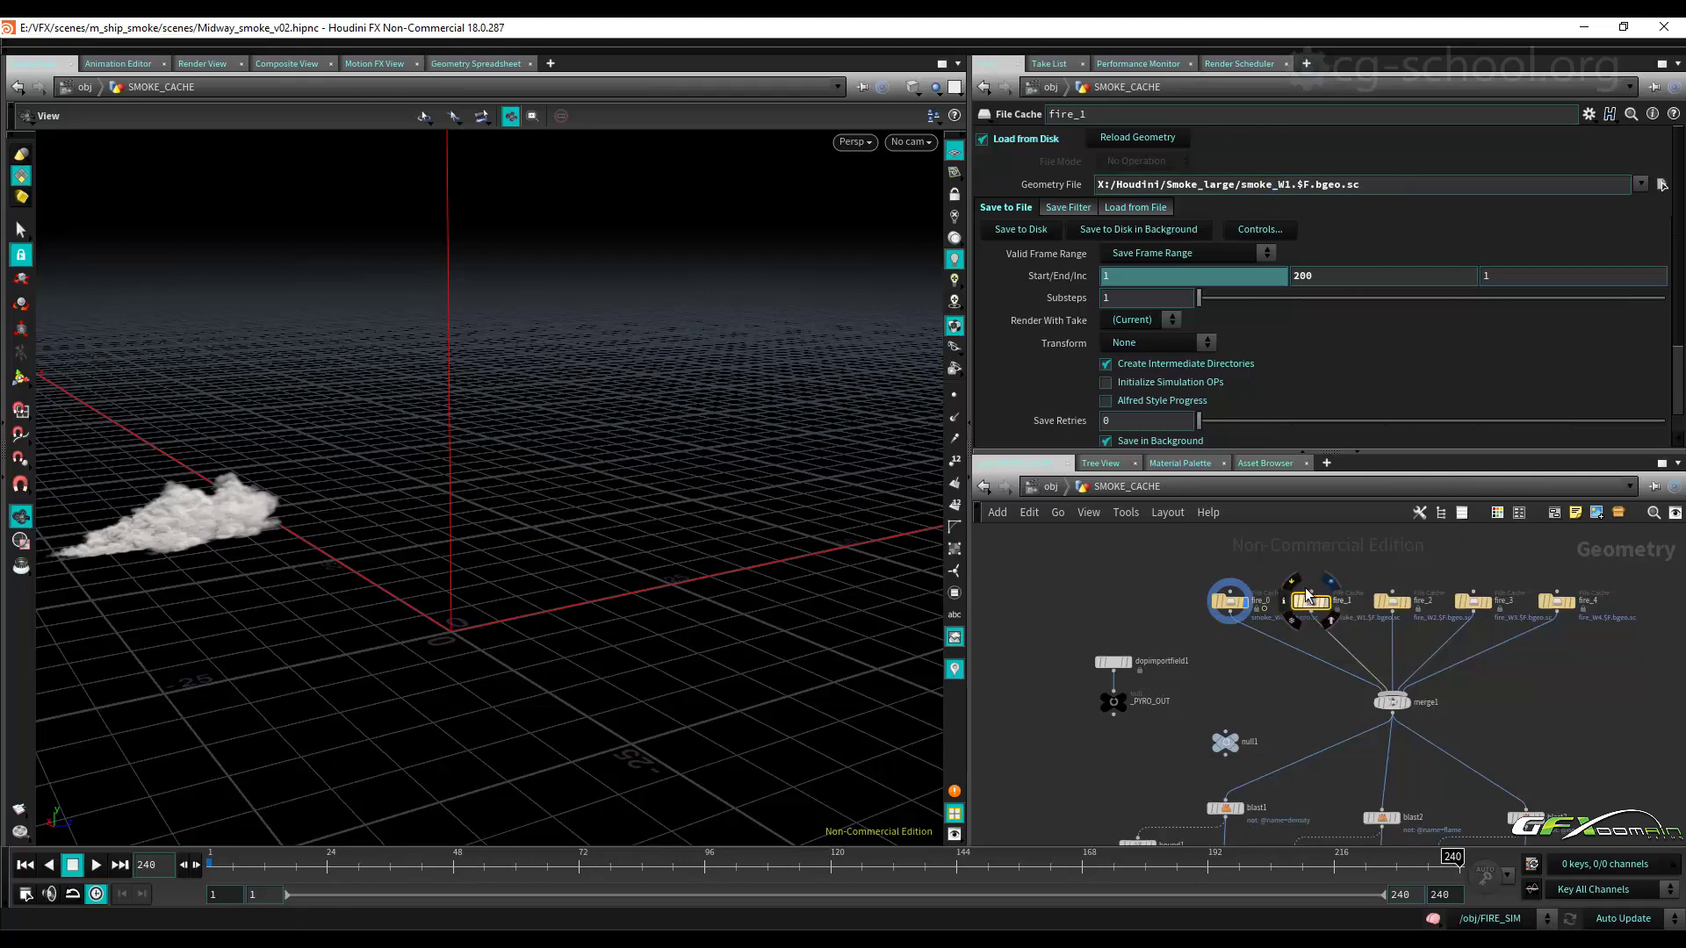
pyautogui.click(1315, 610)
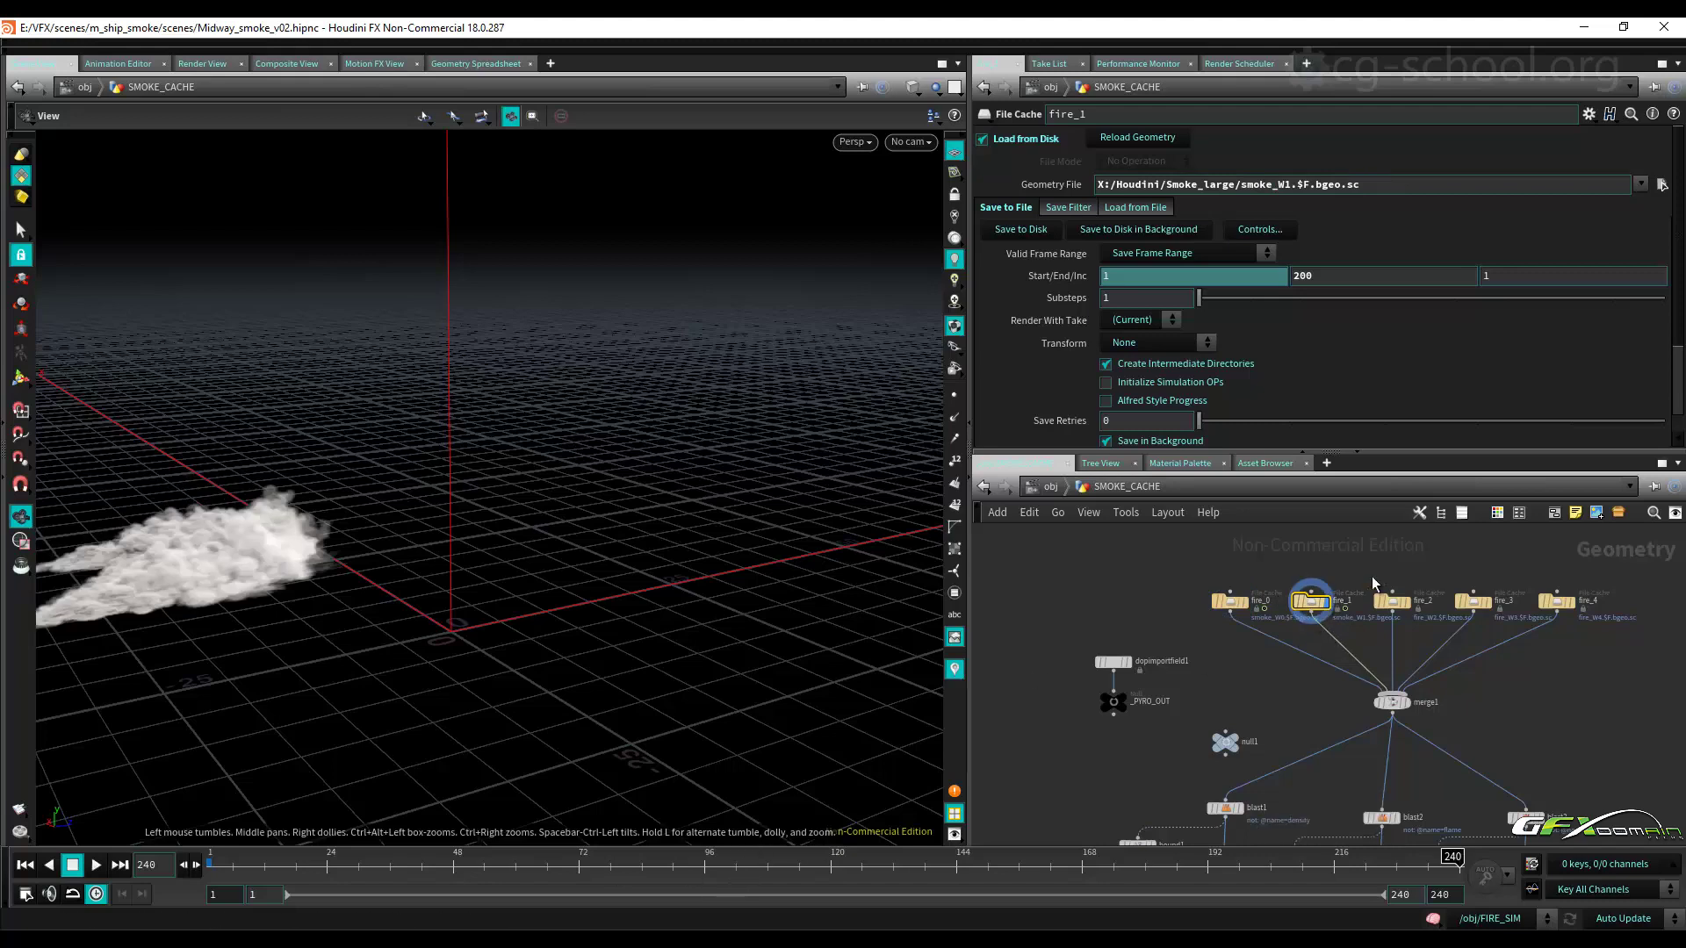
# Change fire_2's geometry file to X:/Houdini/Smoke_large/smoke_W2.$F.bgeo.sc.
pyautogui.click(1392, 602)
pyautogui.click(1262, 184)
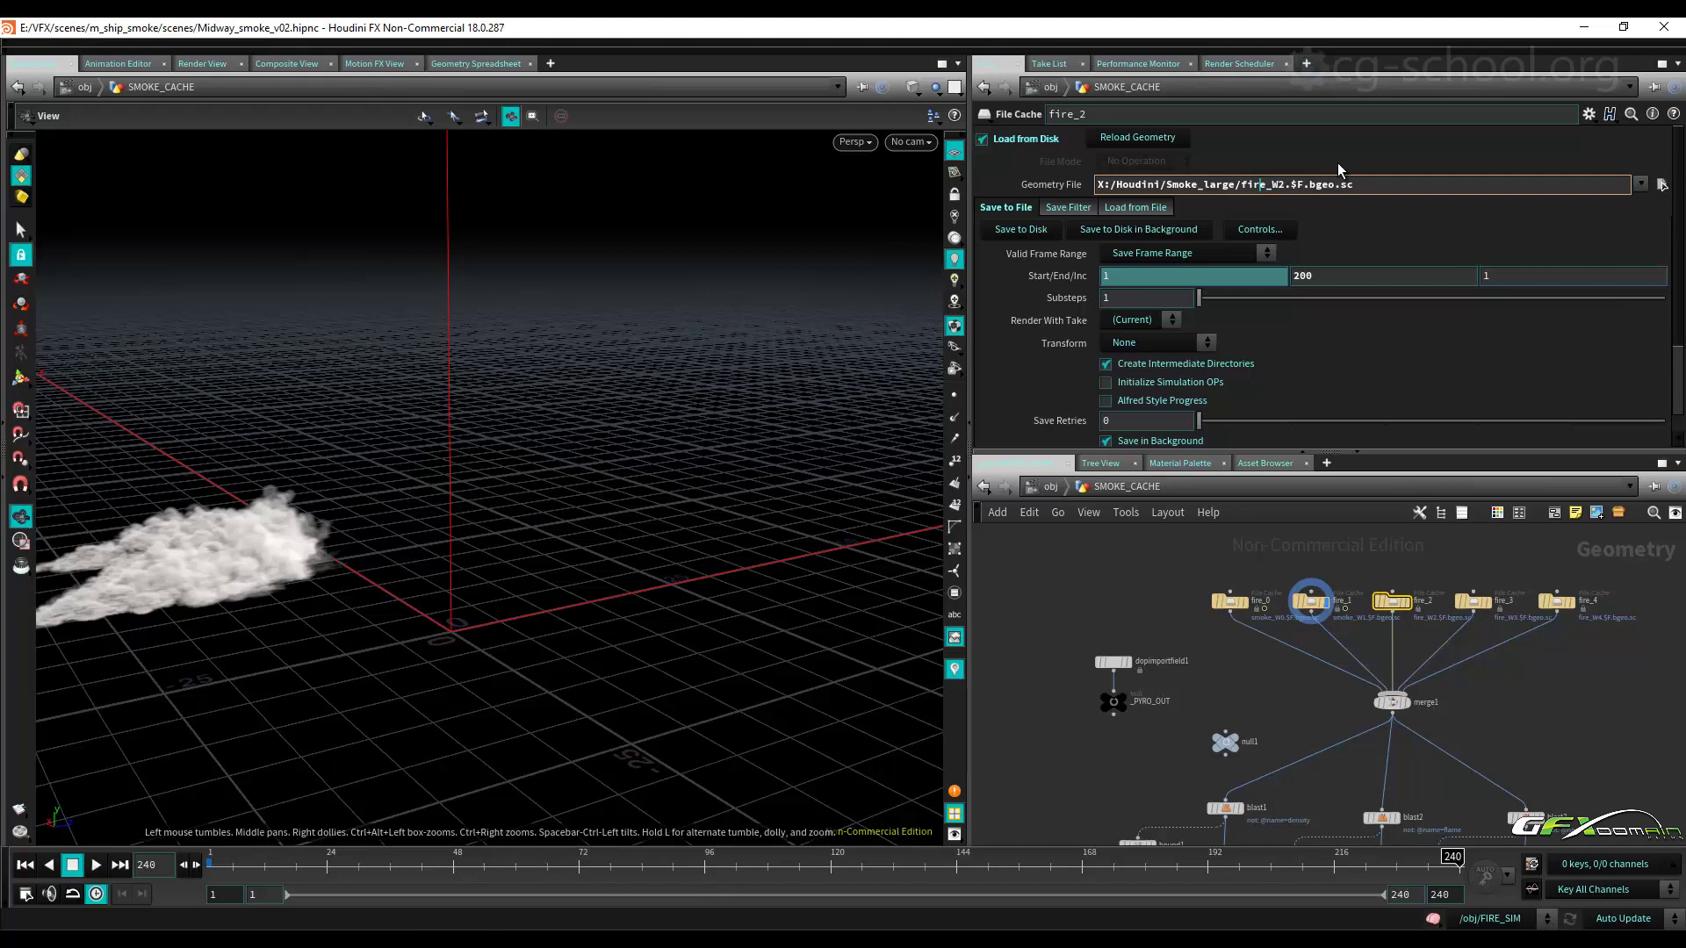
pyautogui.press('Delete')
pyautogui.press('BackSpace')
pyautogui.press('BackSpace')
pyautogui.press('BackSpace')
pyautogui.write('smoke')
# Change fire_3's geometry file to X:/Houdini/Smoke_large/smoke_W3.$F.bgeo.sc.
pyautogui.click(1473, 602)
pyautogui.click(1265, 184)
pyautogui.press('BackSpace')
pyautogui.press('BackSpace')
pyautogui.write('smoke')
pyautogui.press('Return')
# Change fire_4's geometry file to X:/Houdini/Smoke_large/smoke_W4.$F.bgeo.sc.
pyautogui.click(1557, 605)
pyautogui.click(1268, 184)
pyautogui.press('BackSpace')
pyautogui.press('BackSpace')
pyautogui.press('BackSpace')
pyautogui.press('BackSpace')
pyautogui.write('smoke')
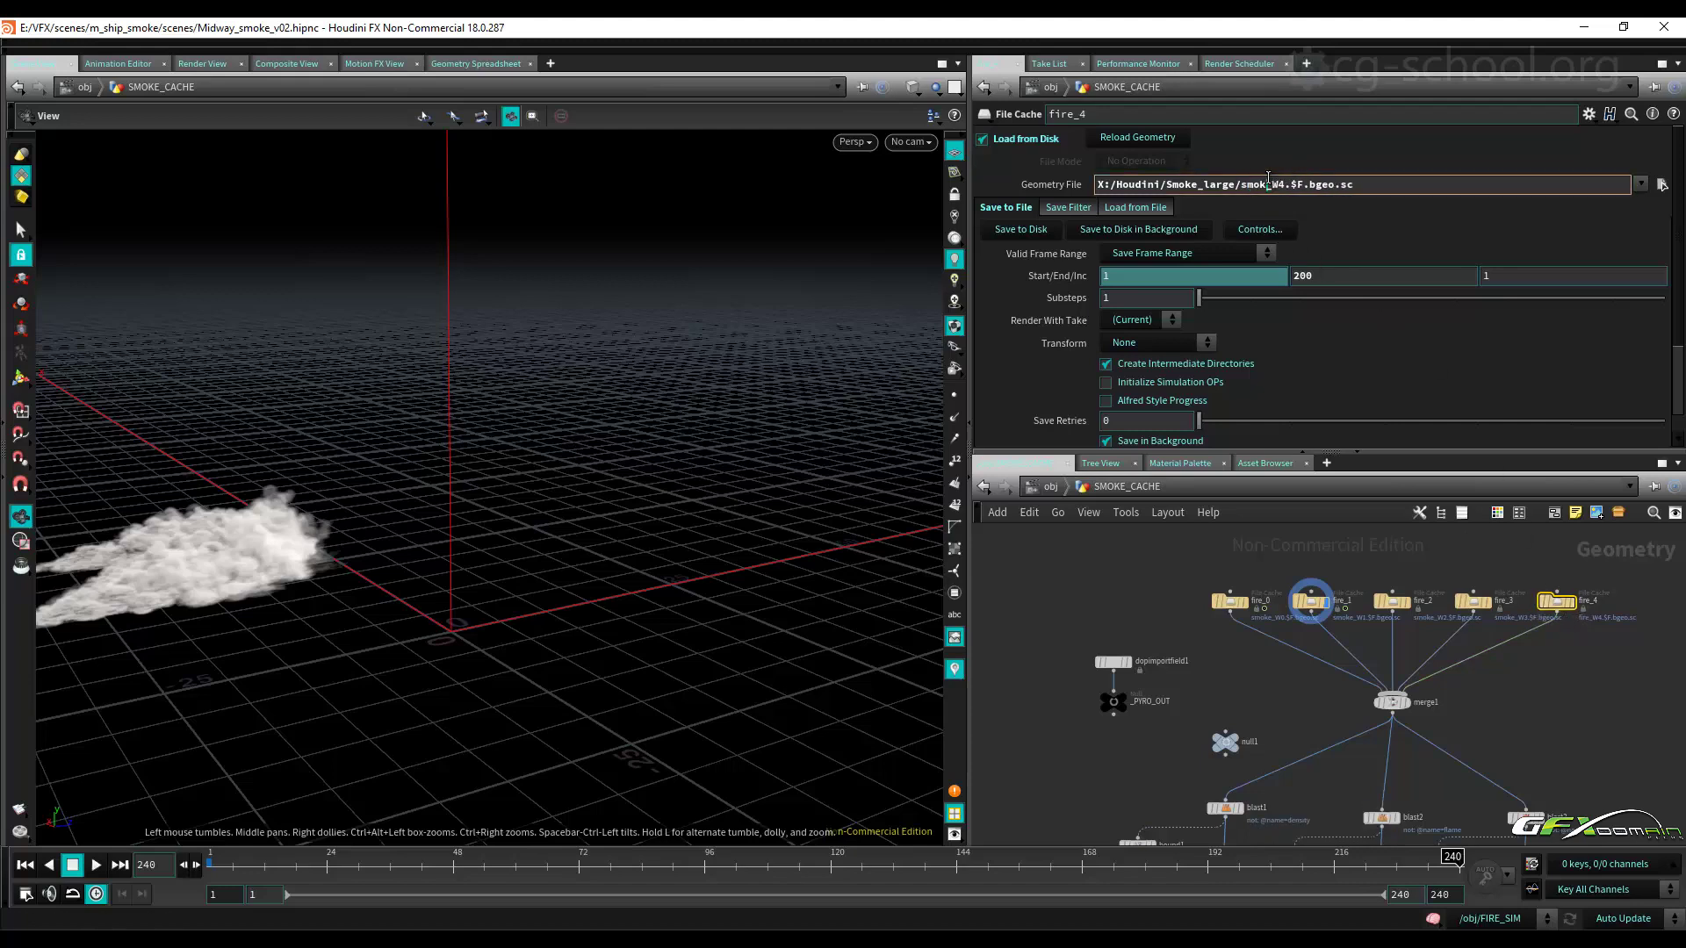
pyautogui.press('Return')
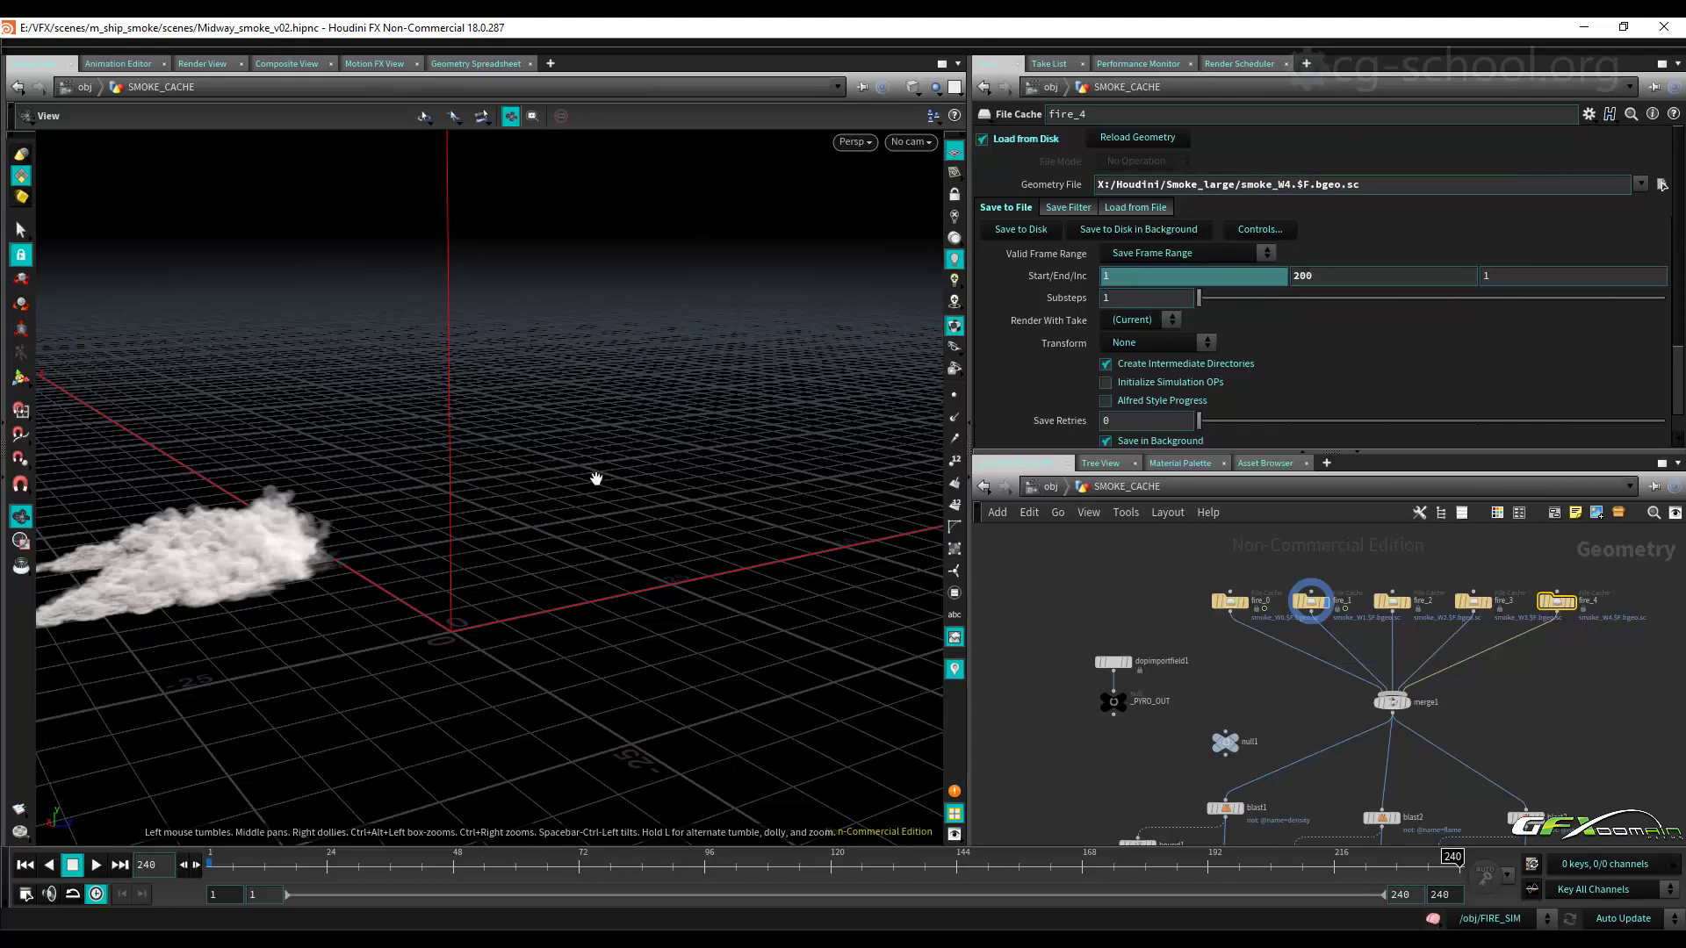
pyautogui.click(26, 44)
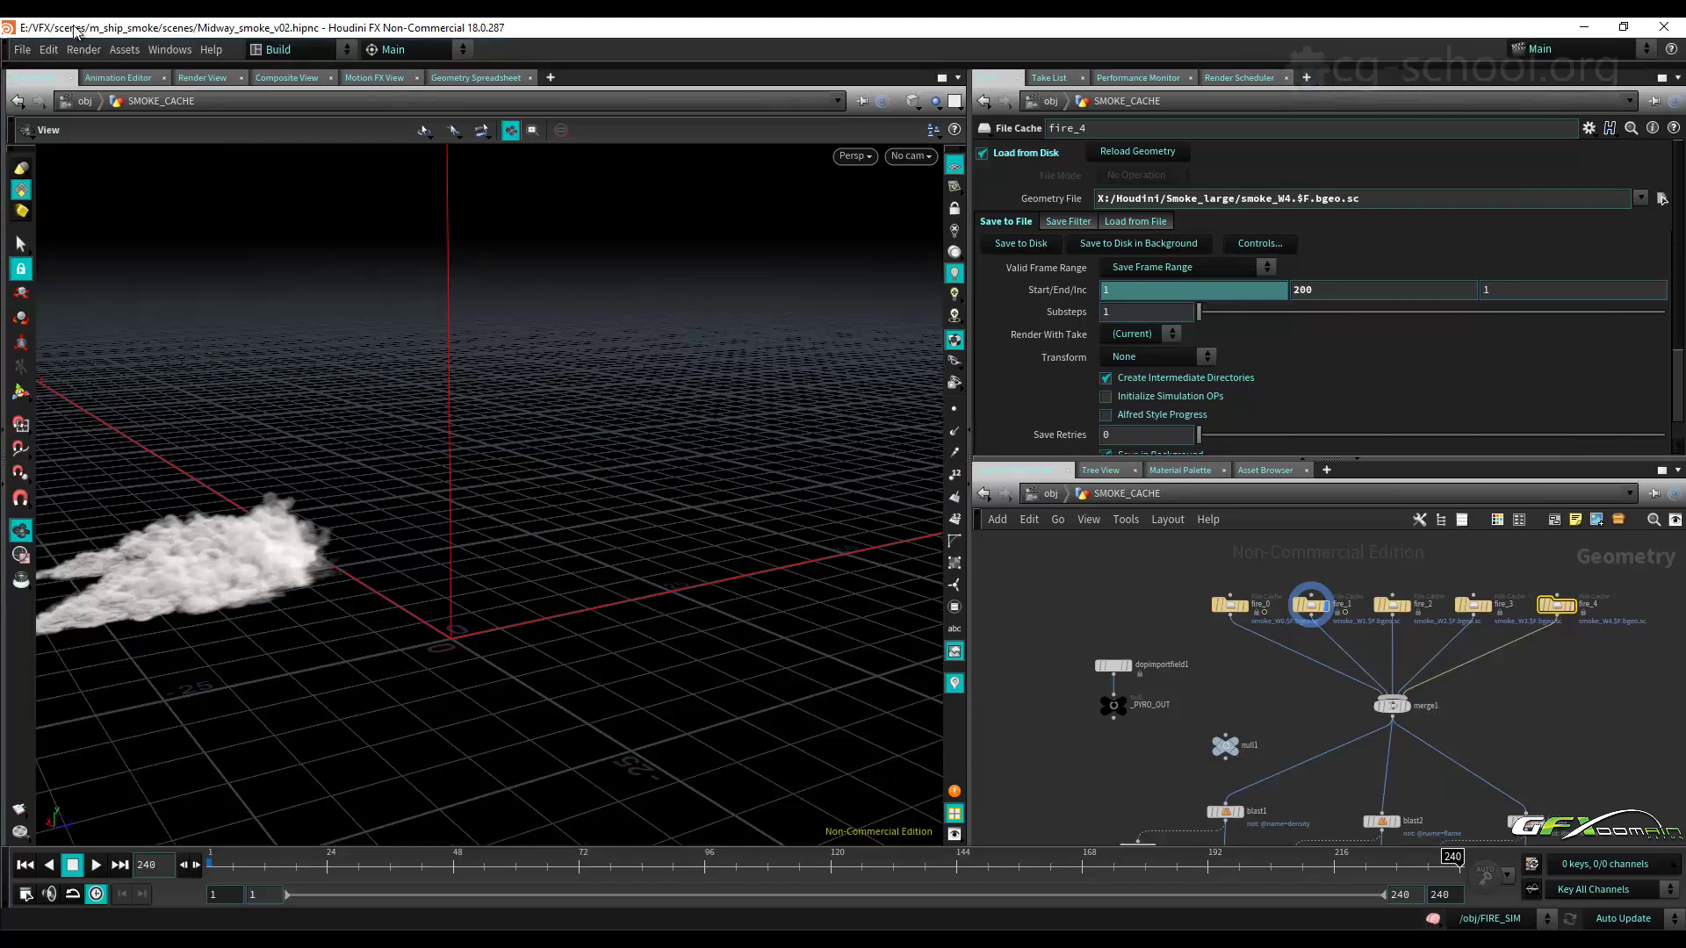
pyautogui.click(7, 50)
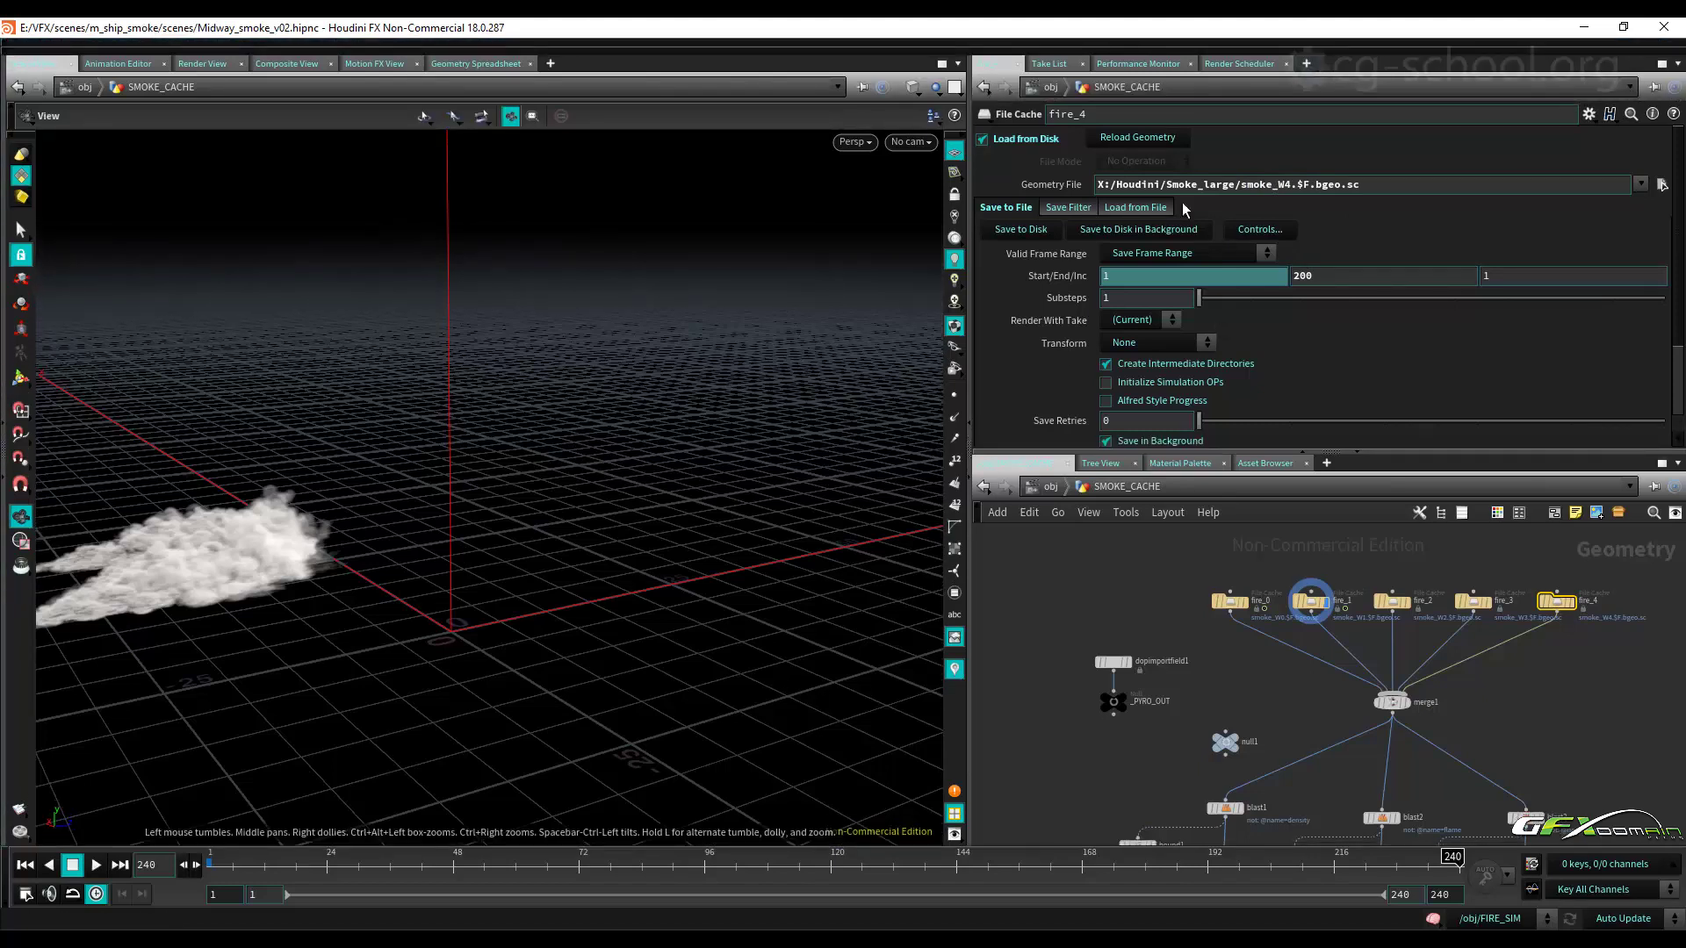
pyautogui.moveTo(1101, 185); pyautogui.dragTo(1217, 187)
pyautogui.click(1235, 185)
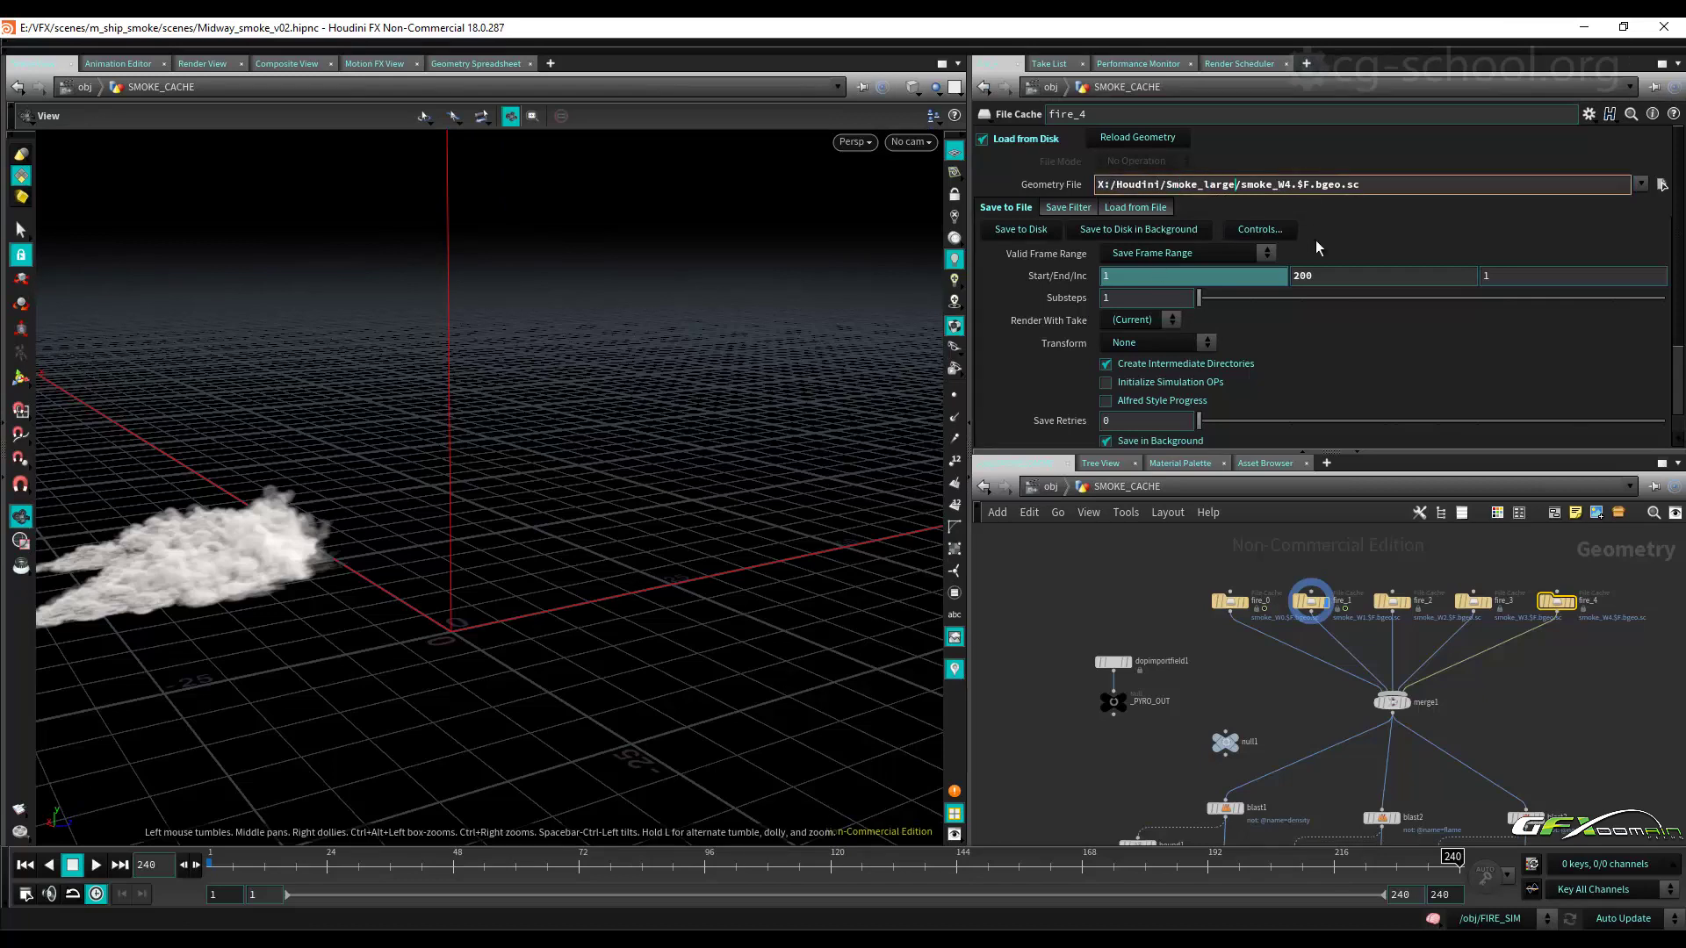
# Display the merged smoke caches from merge1 and look through the MainCam camera.
pyautogui.moveTo(1299, 703); pyautogui.dragTo(1236, 671, button='middle')
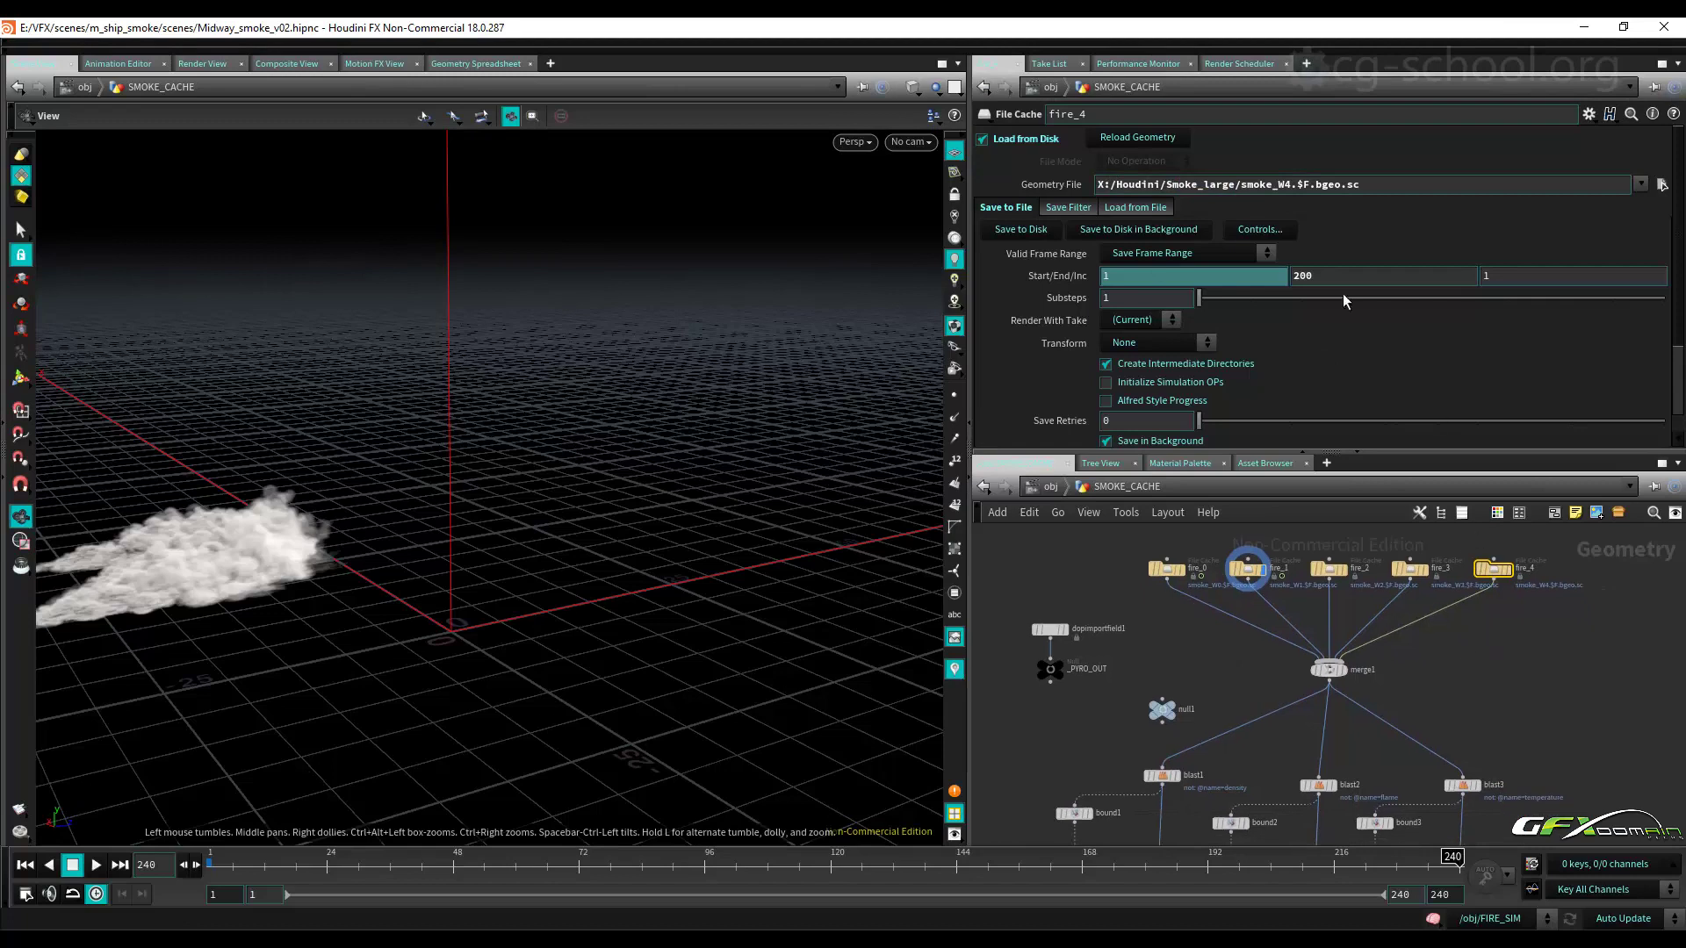
pyautogui.click(1328, 670)
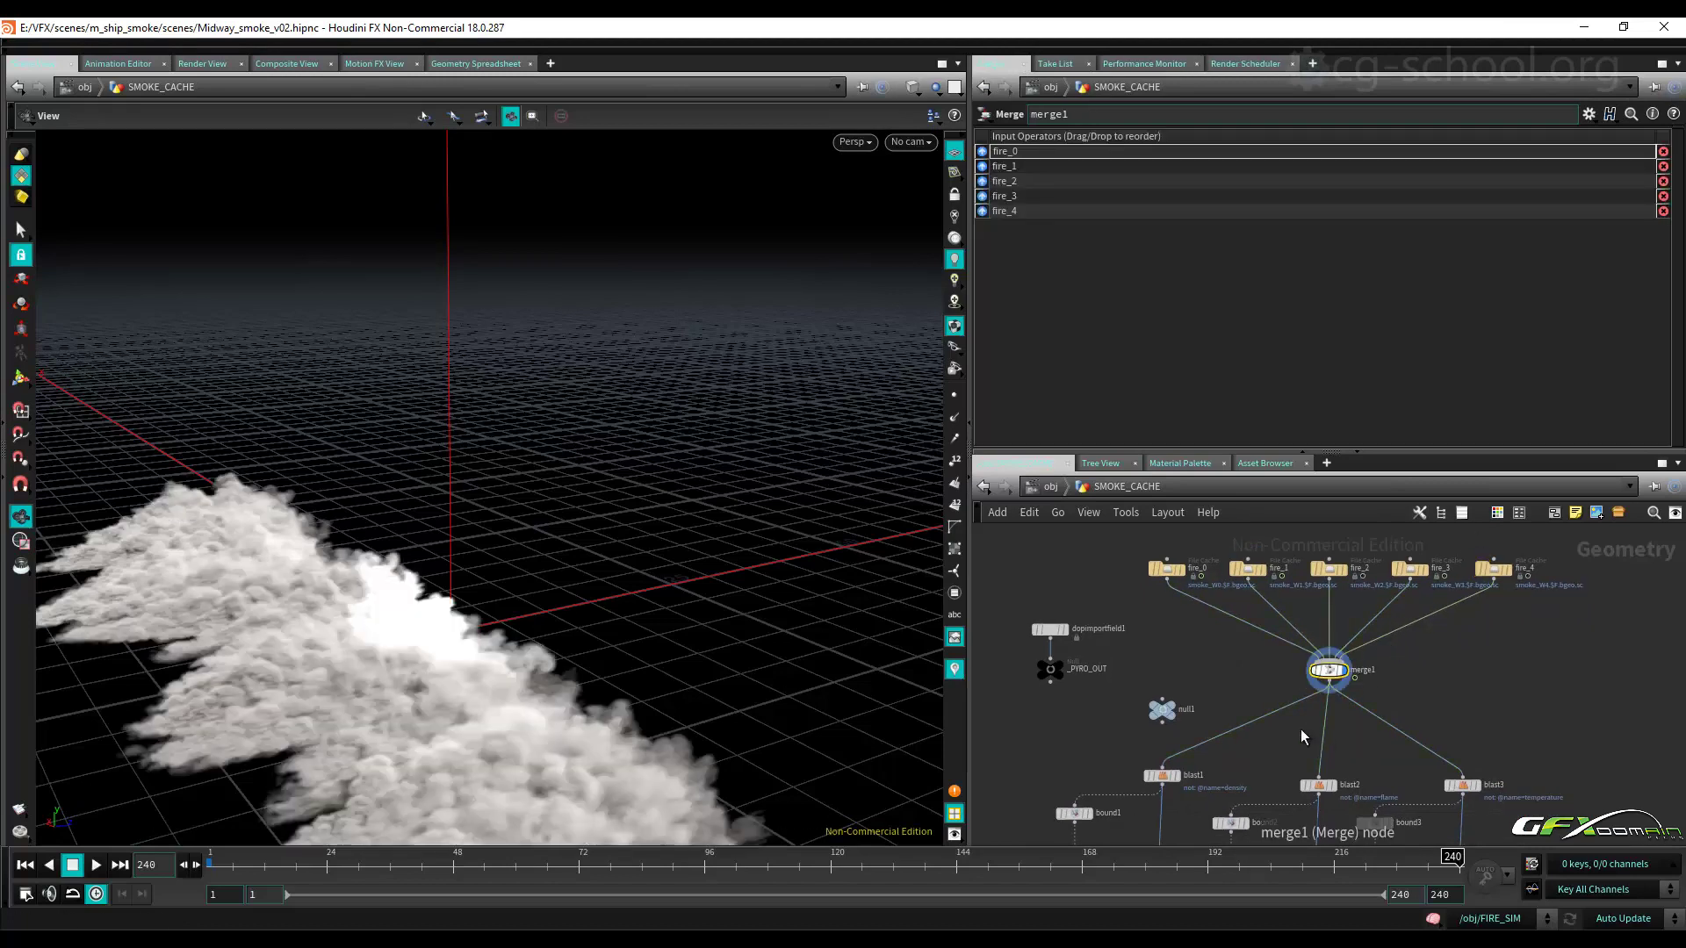
pyautogui.click(913, 142)
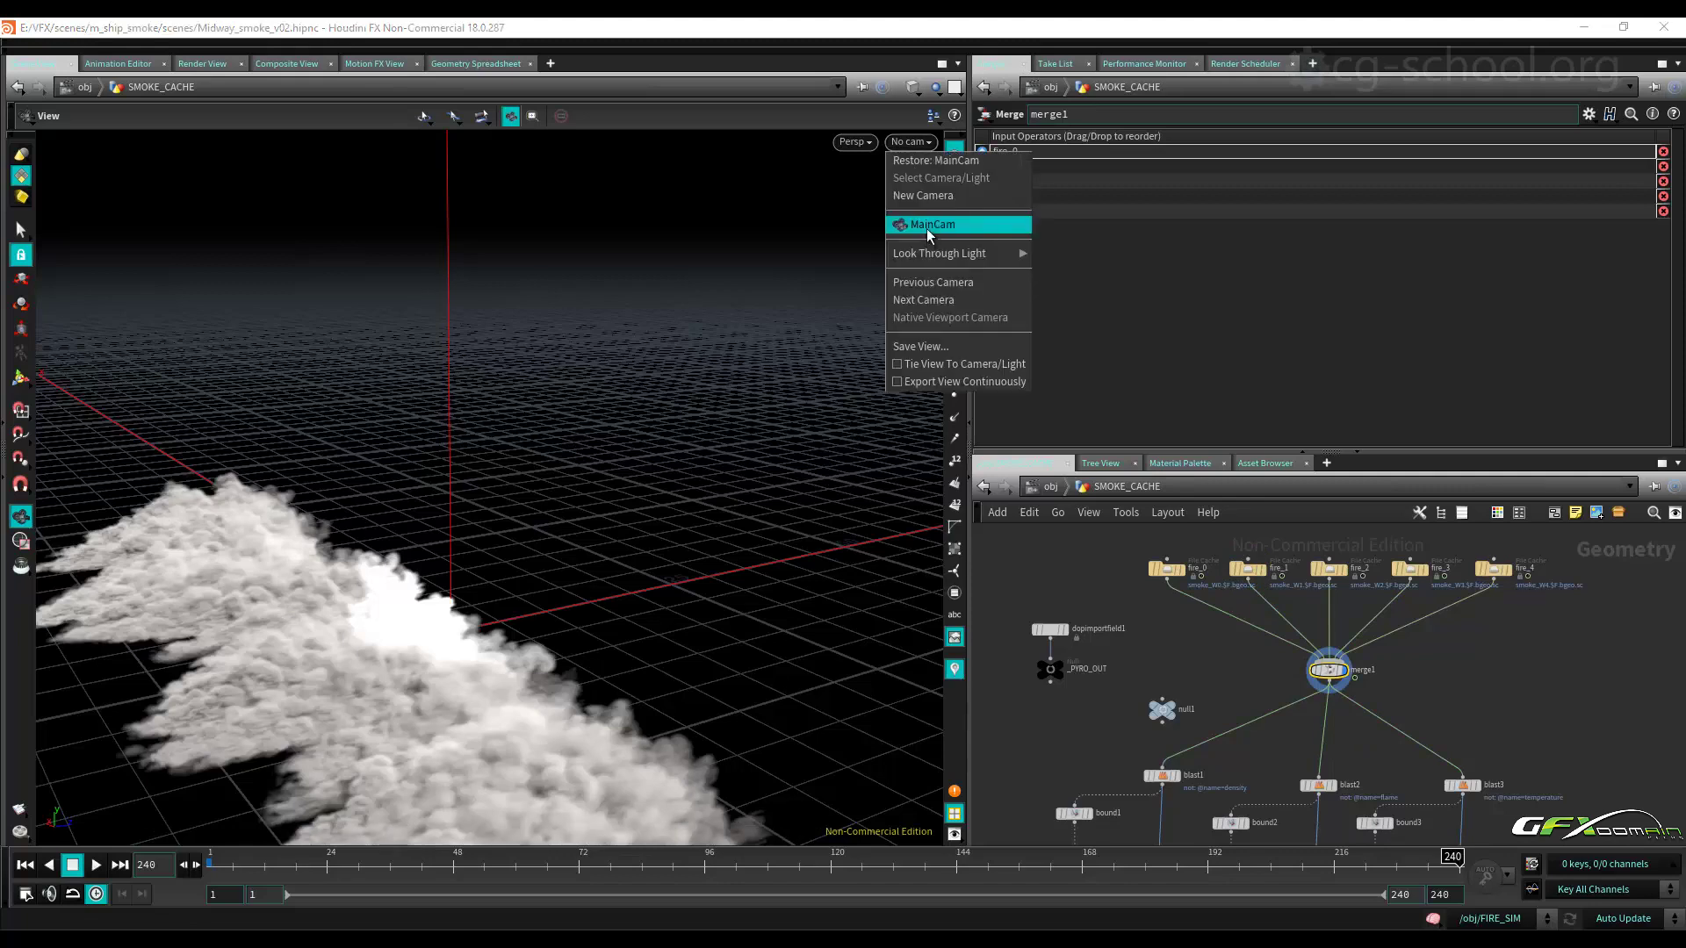
pyautogui.click(925, 228)
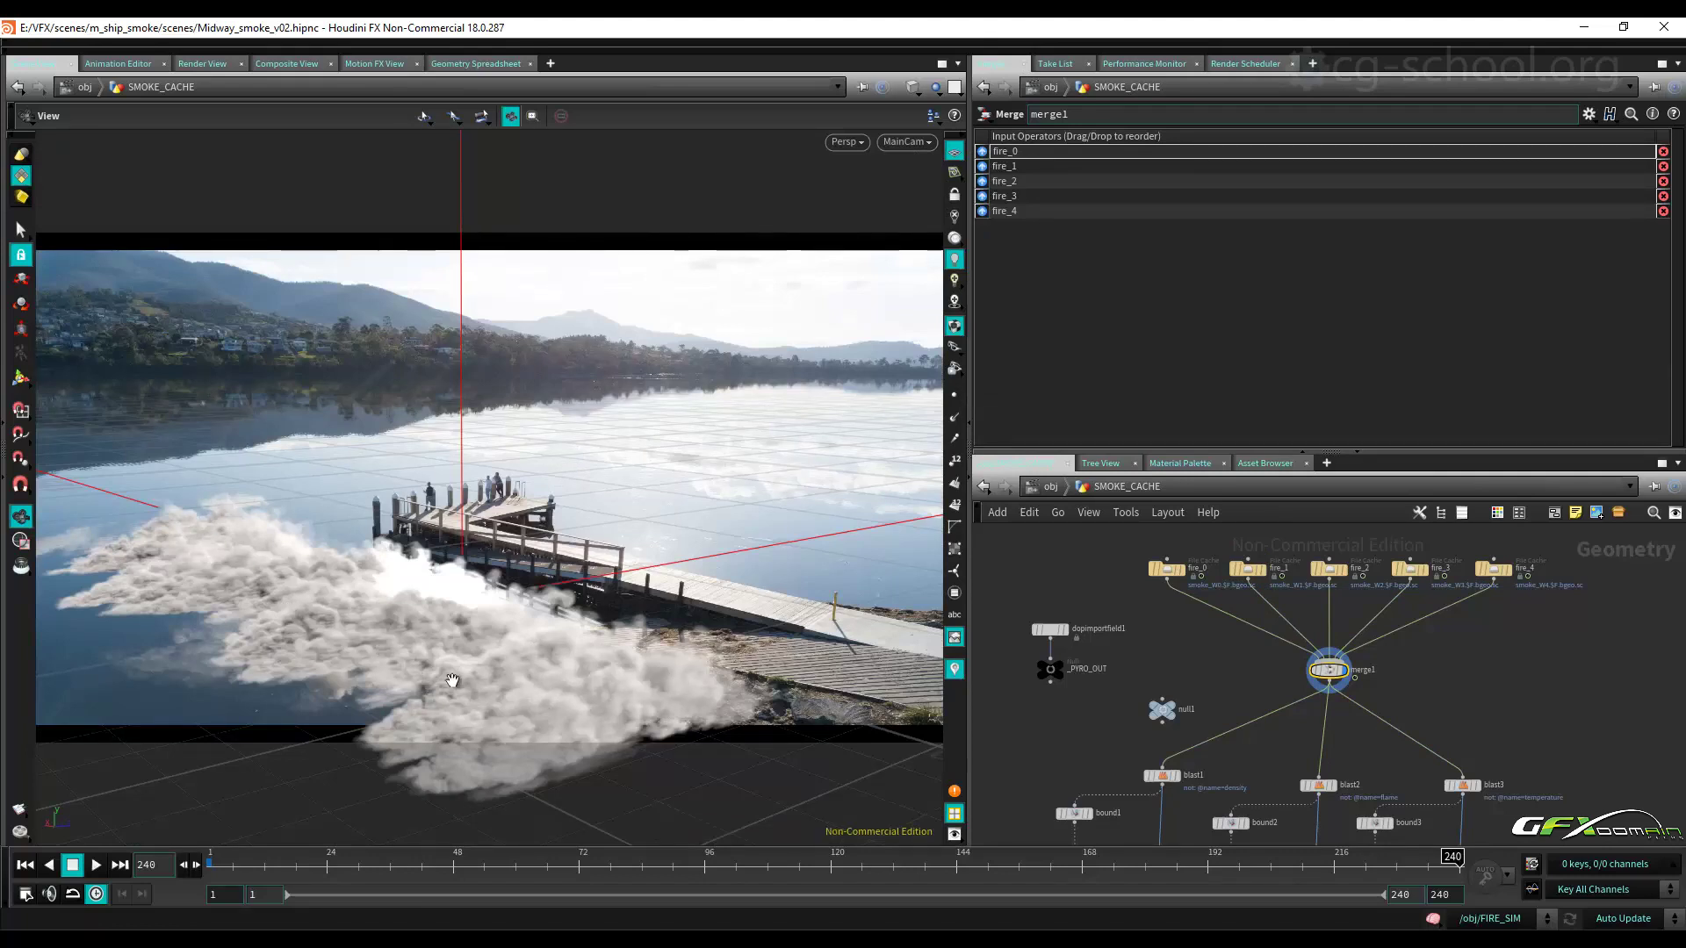
# Check the voxel size of the density volumes in merge1's node info.
pyautogui.middleClick(1327, 671)
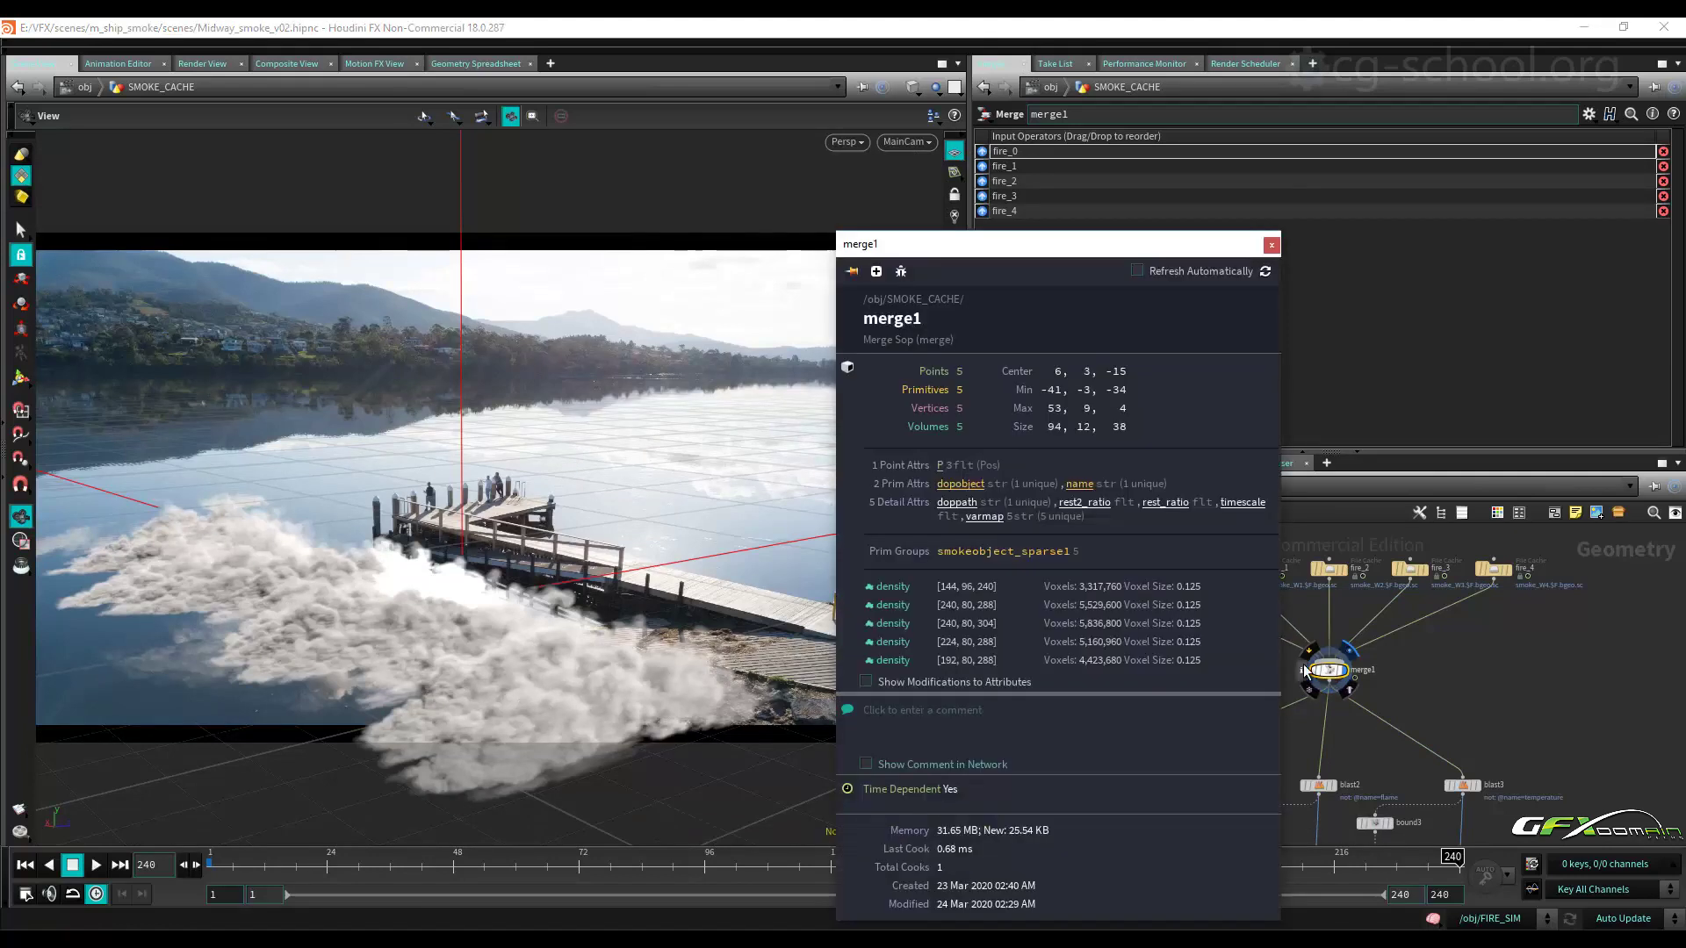
pyautogui.moveTo(1177, 589); pyautogui.dragTo(1201, 588)
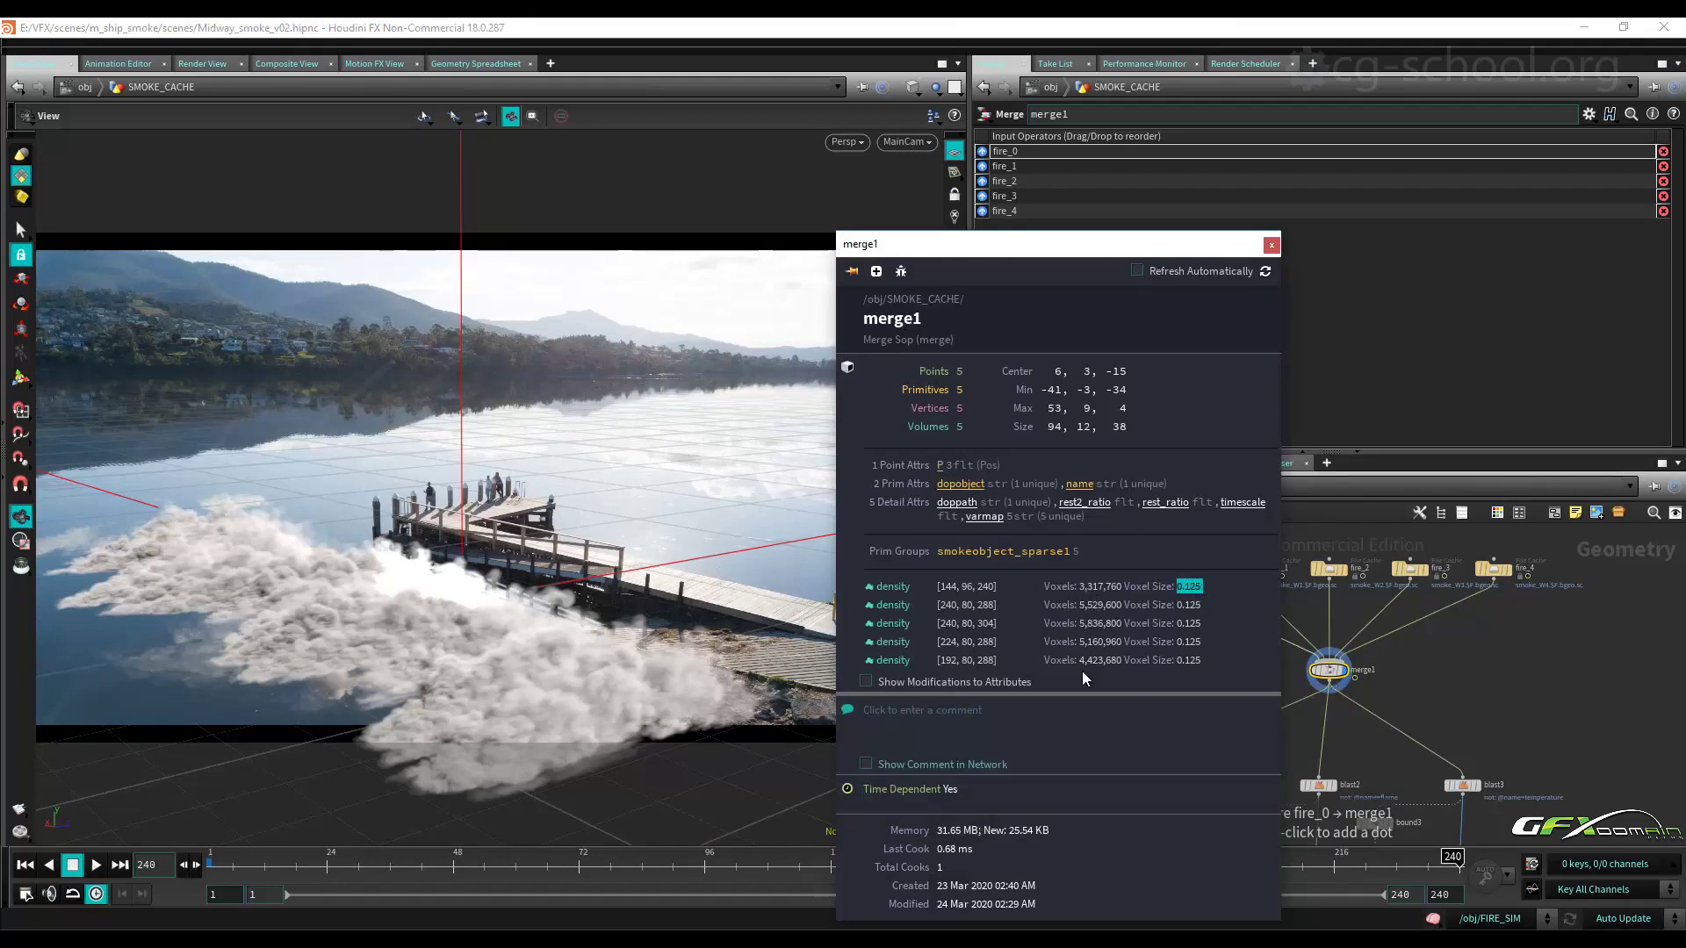
pyautogui.click(1271, 245)
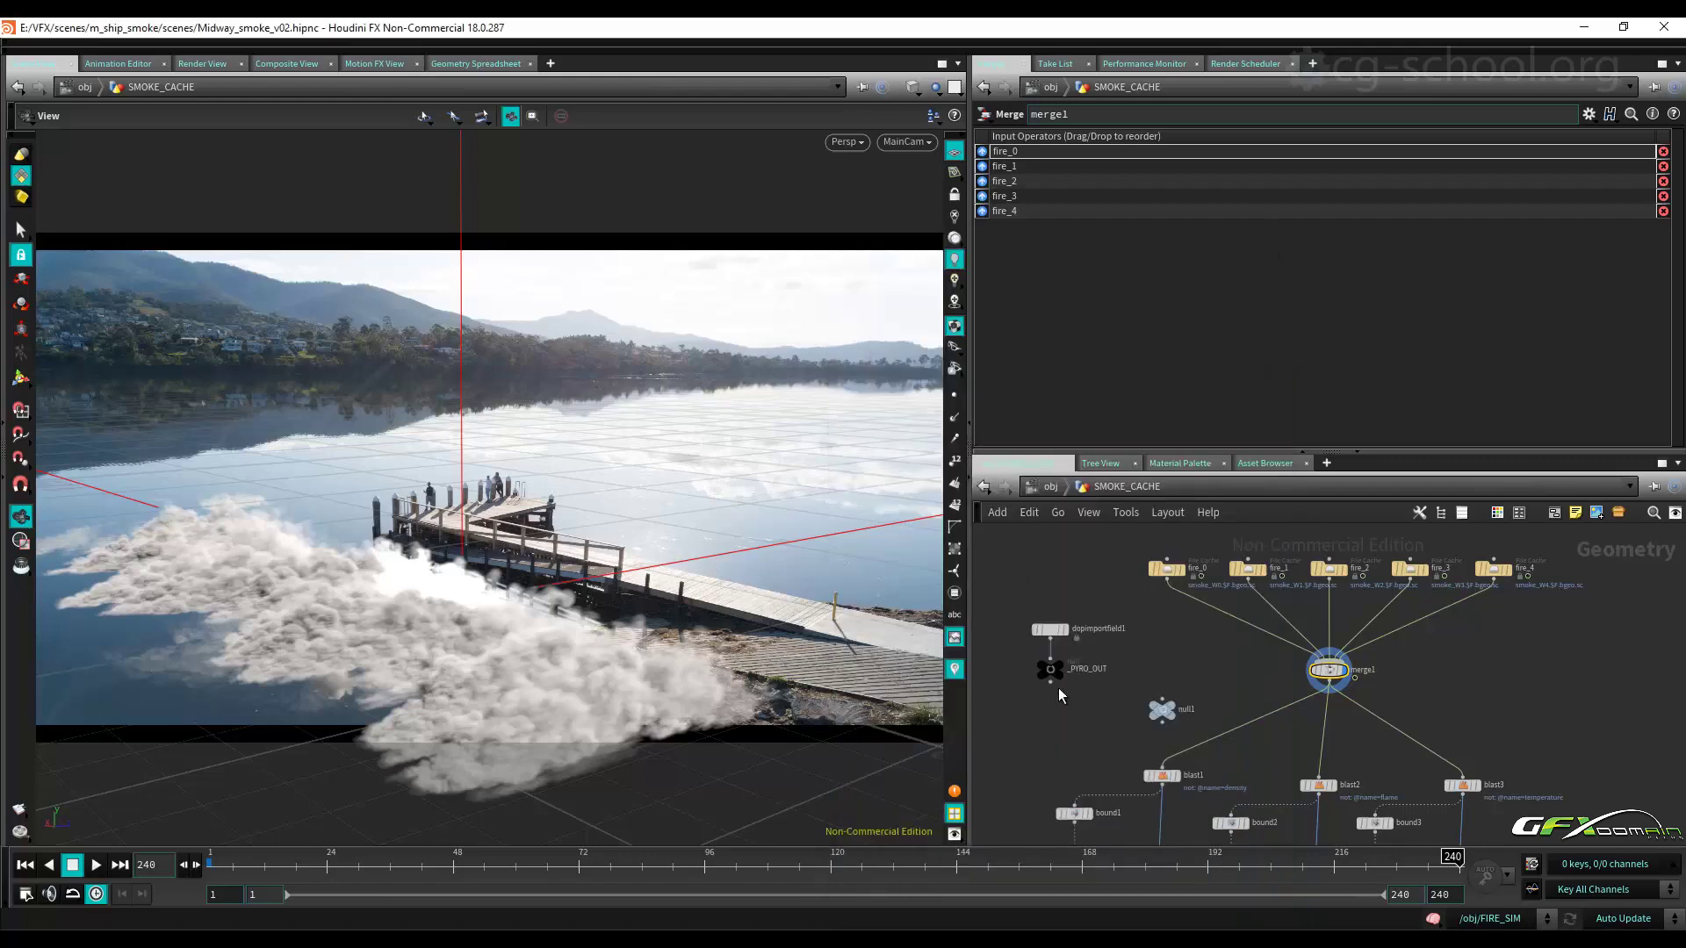
# Delete the blast2 and blast3 branches with their bound, volume and volume merge nodes, plus the merge node that combined the branches.
pyautogui.moveTo(1448, 706); pyautogui.dragTo(1451, 590, button='middle')
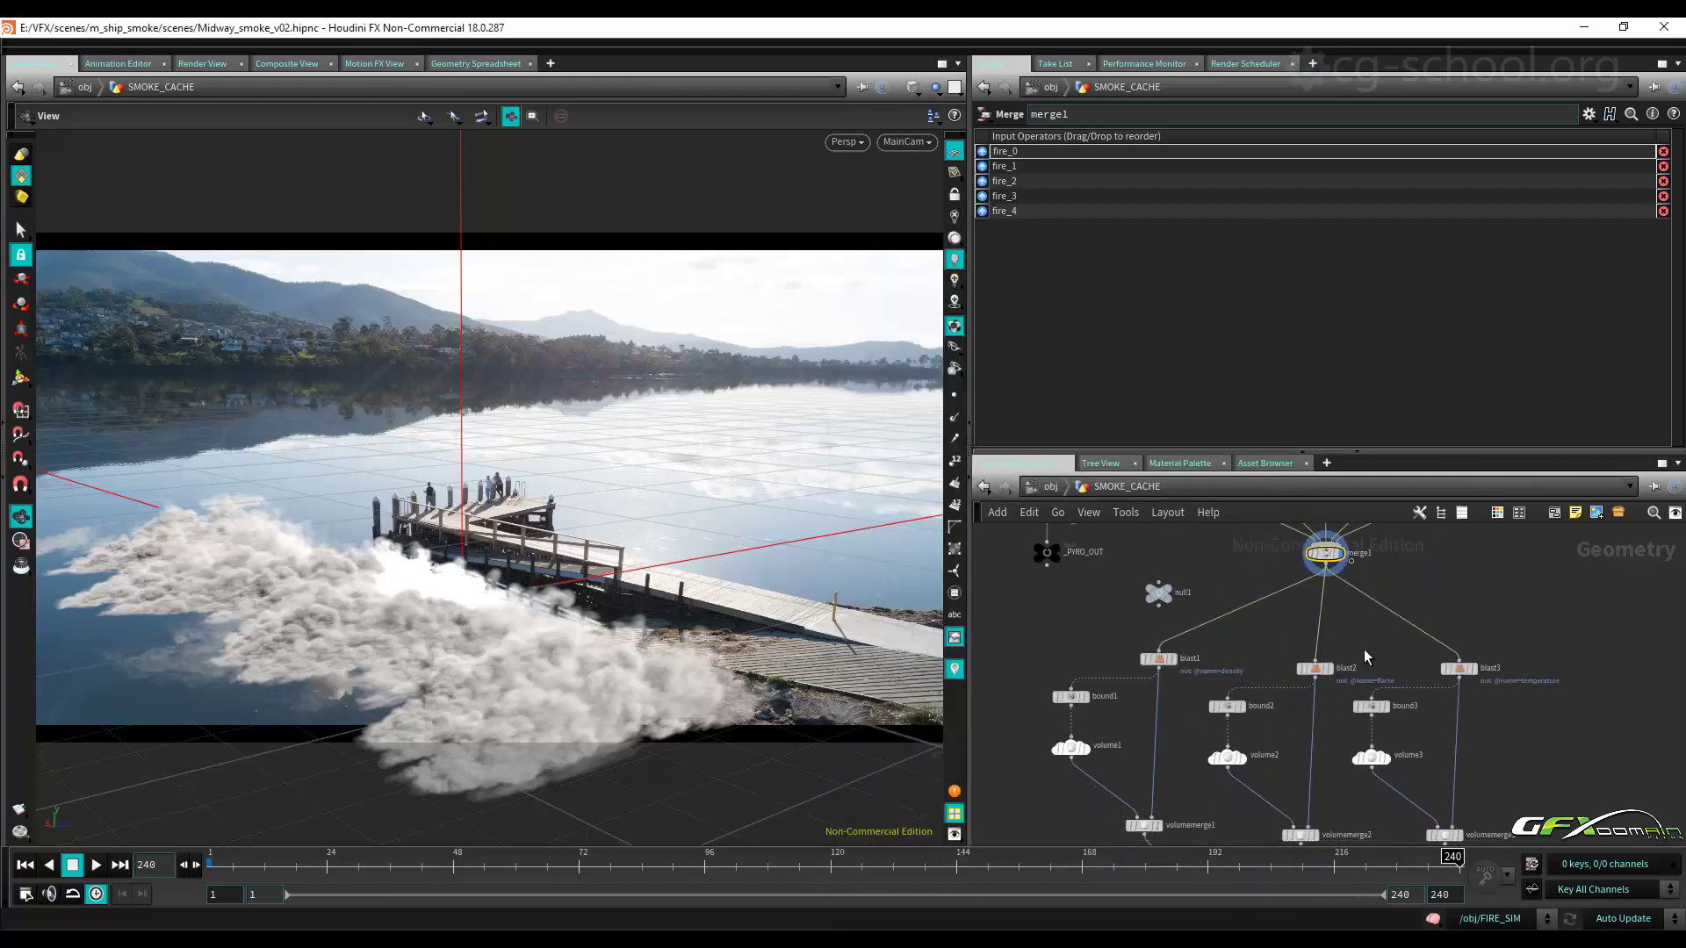
pyautogui.moveTo(1373, 636); pyautogui.dragTo(1343, 577, button='middle')
pyautogui.scroll(-1, 1343, 579)
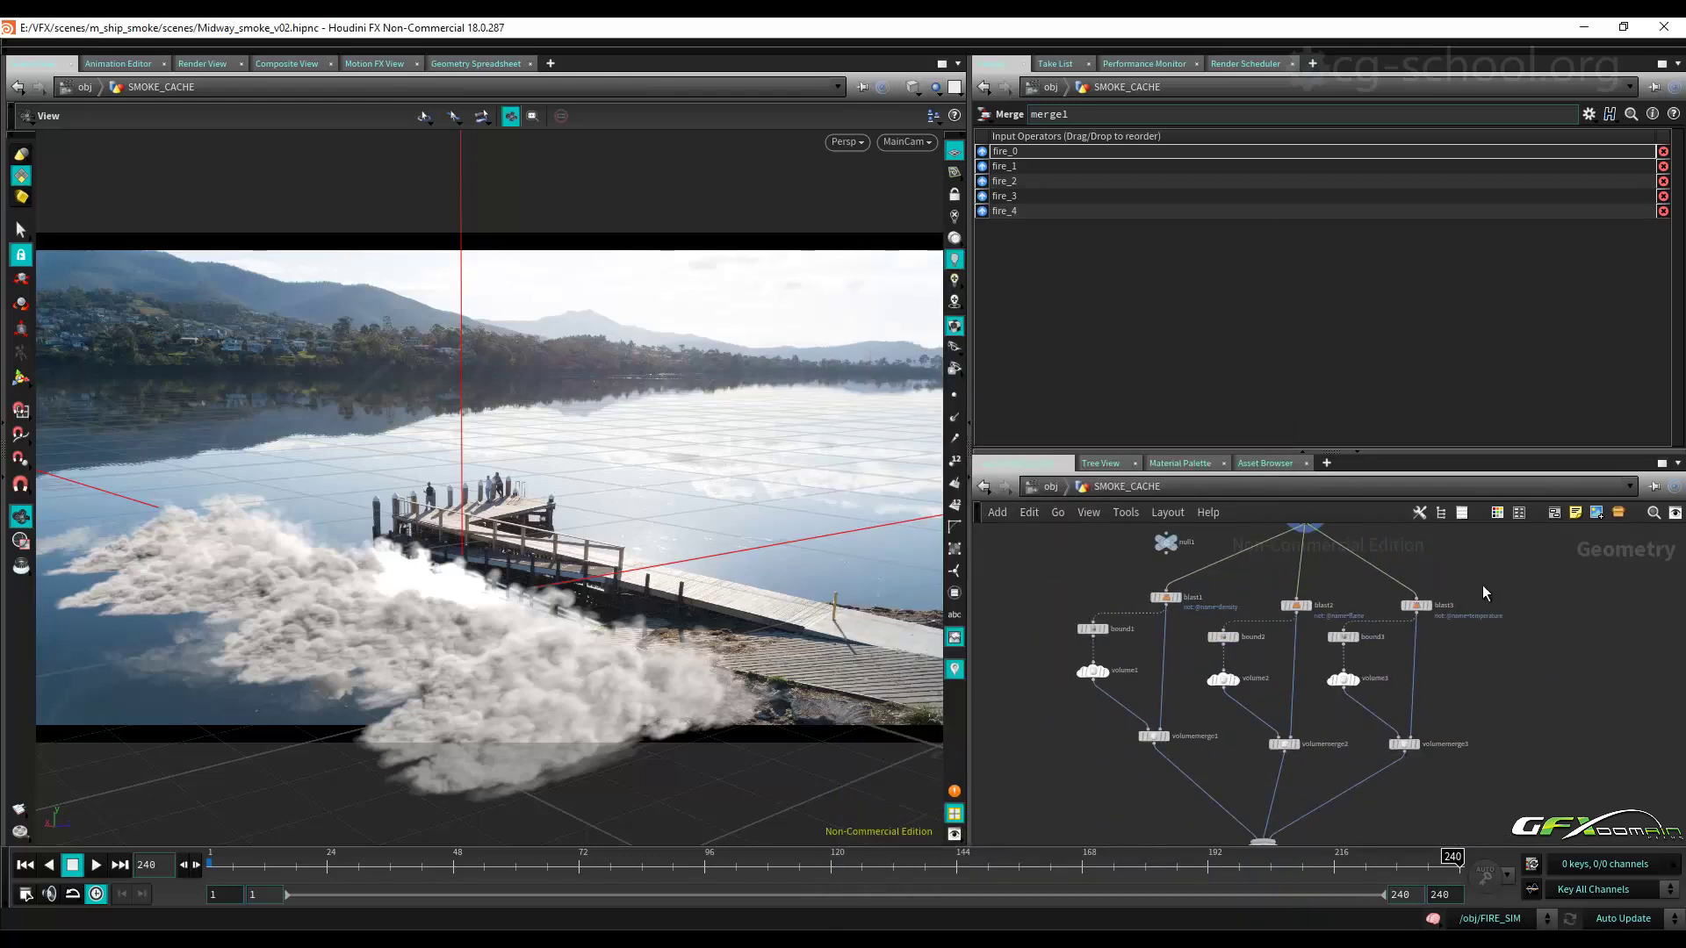
pyautogui.moveTo(1493, 572); pyautogui.dragTo(1214, 796)
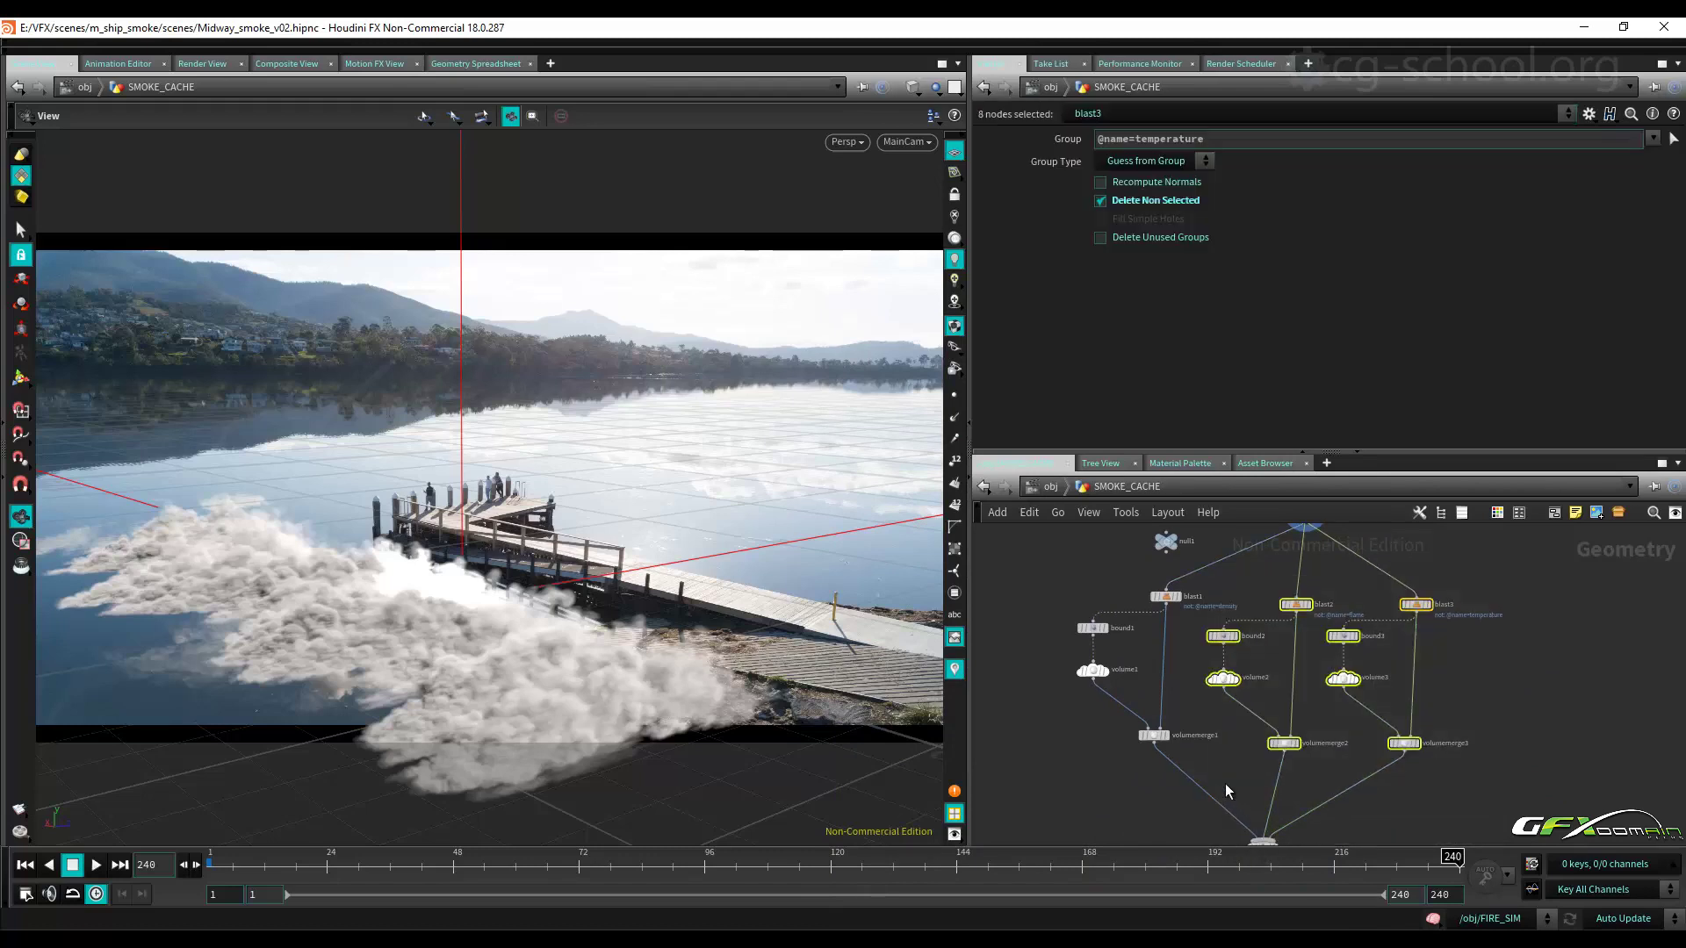
pyautogui.press('Delete')
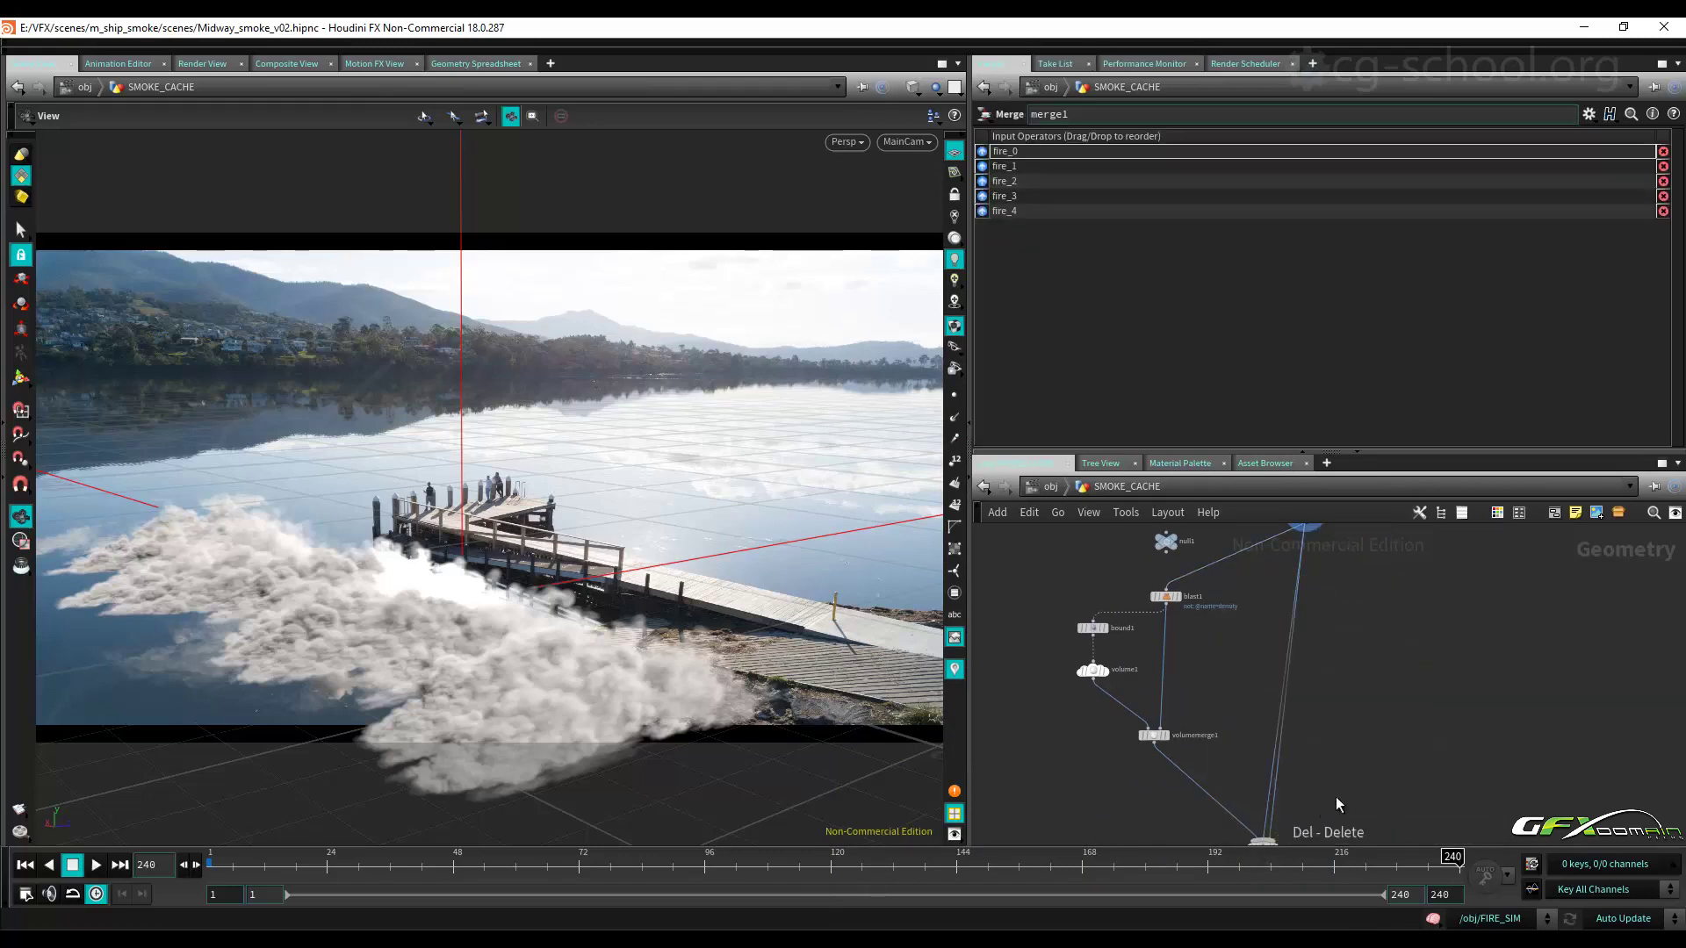
pyautogui.moveTo(1235, 865); pyautogui.dragTo(1235, 865)
pyautogui.press('Delete')
# Move the density branch beneath merge1 and delete its blast1 node.
pyautogui.moveTo(1068, 590); pyautogui.dragTo(1213, 744)
pyautogui.moveTo(1184, 597); pyautogui.dragTo(1305, 593)
pyautogui.click(1304, 593)
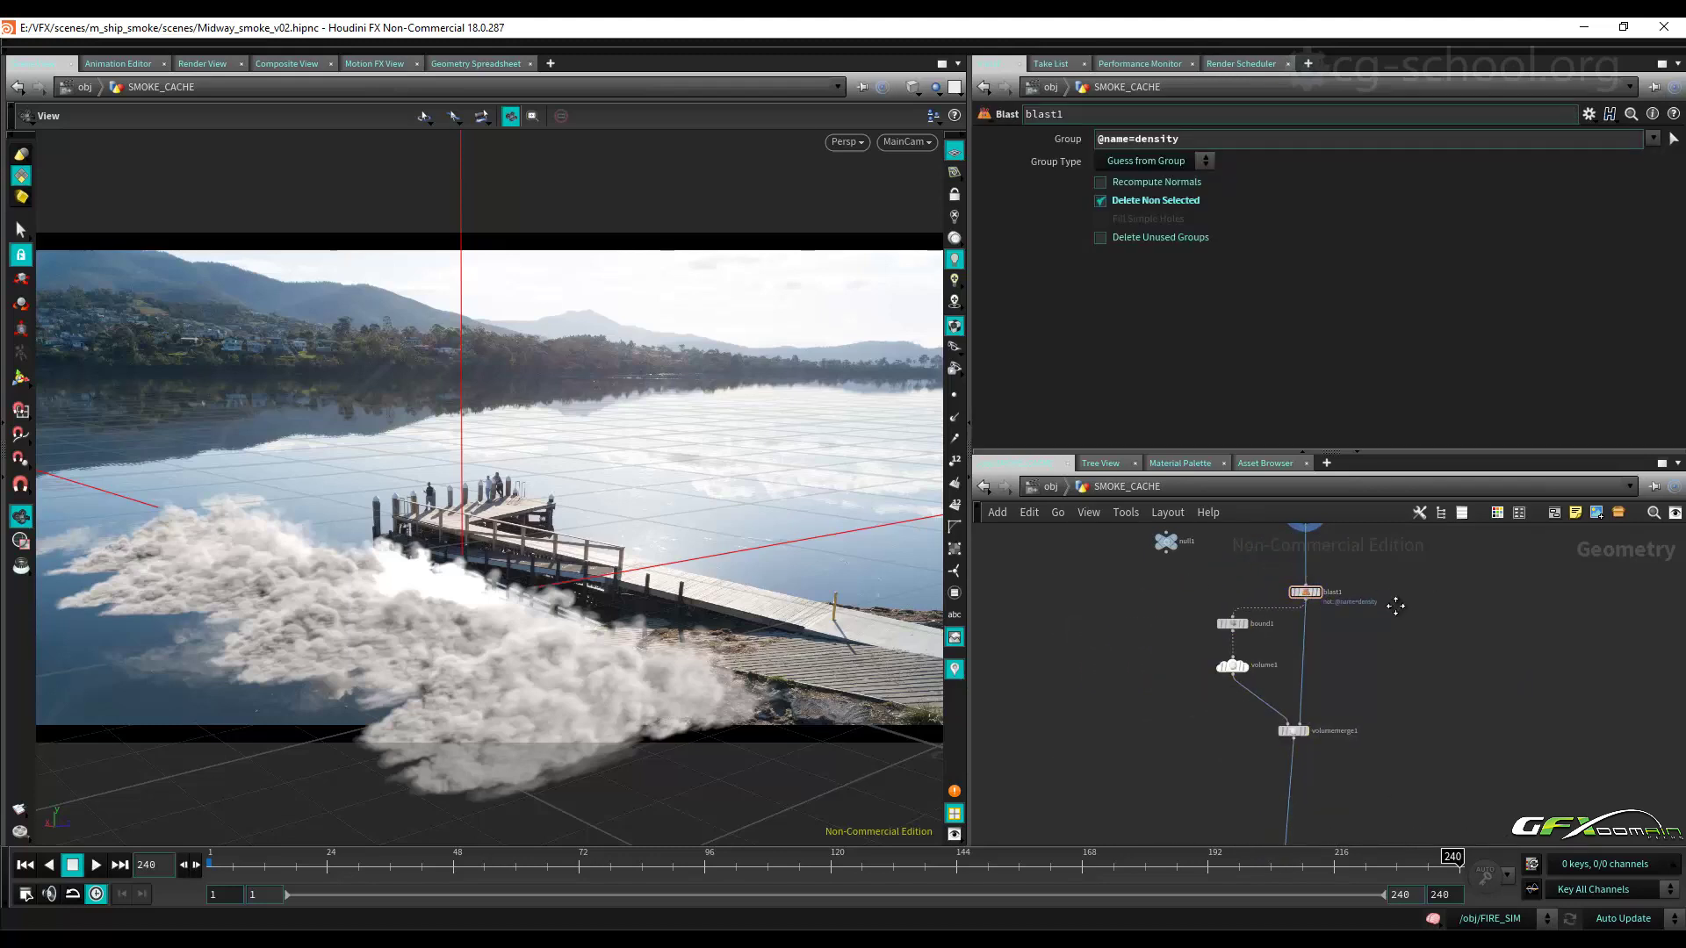
pyautogui.scroll(4, 1372, 667)
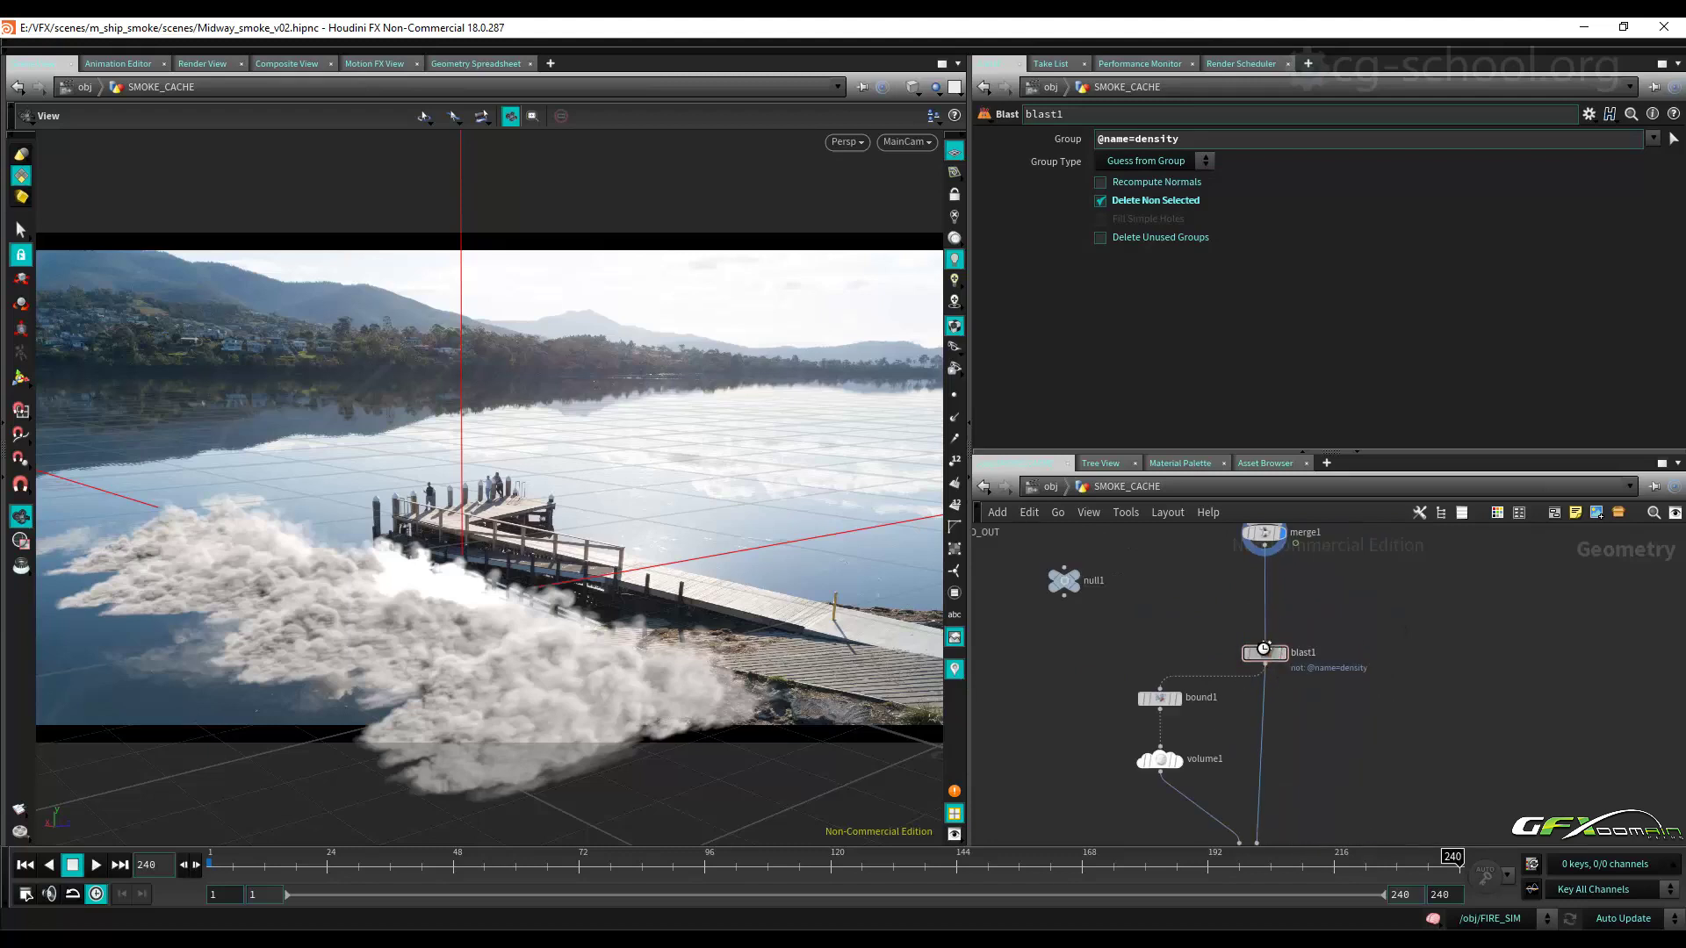
pyautogui.press('Delete')
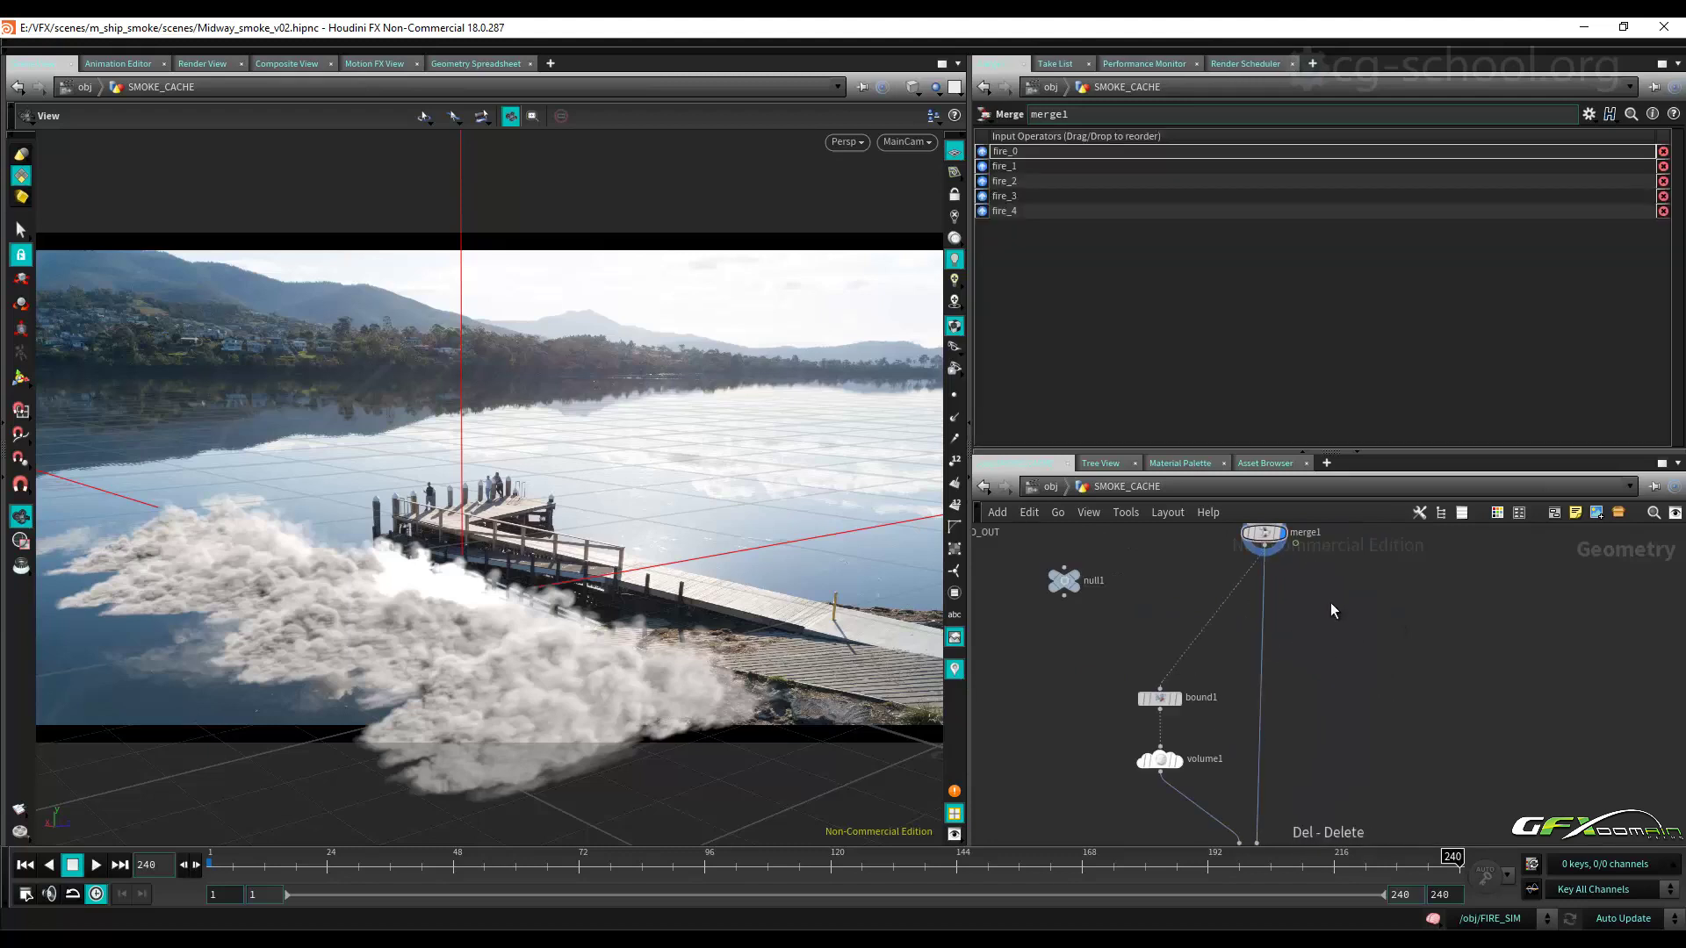
# Recheck the density volumes and voxel size in merge1's node info.
pyautogui.moveTo(1330, 603); pyautogui.dragTo(1325, 667, button='middle')
pyautogui.moveTo(1246, 598)
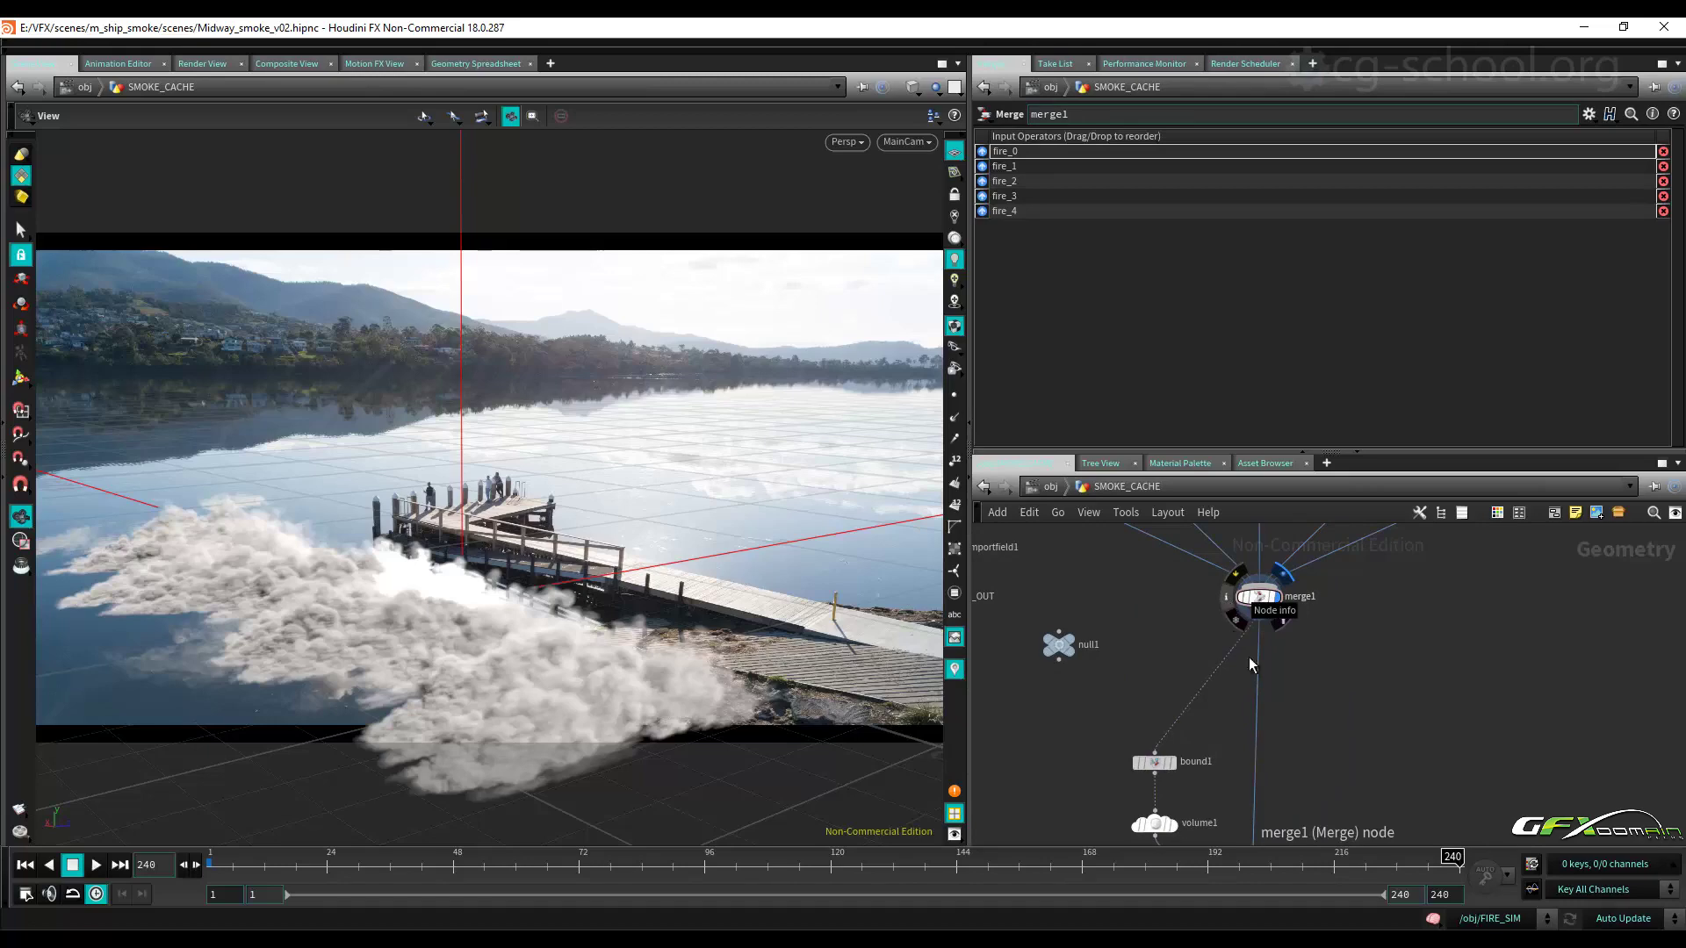
pyautogui.click(1225, 595)
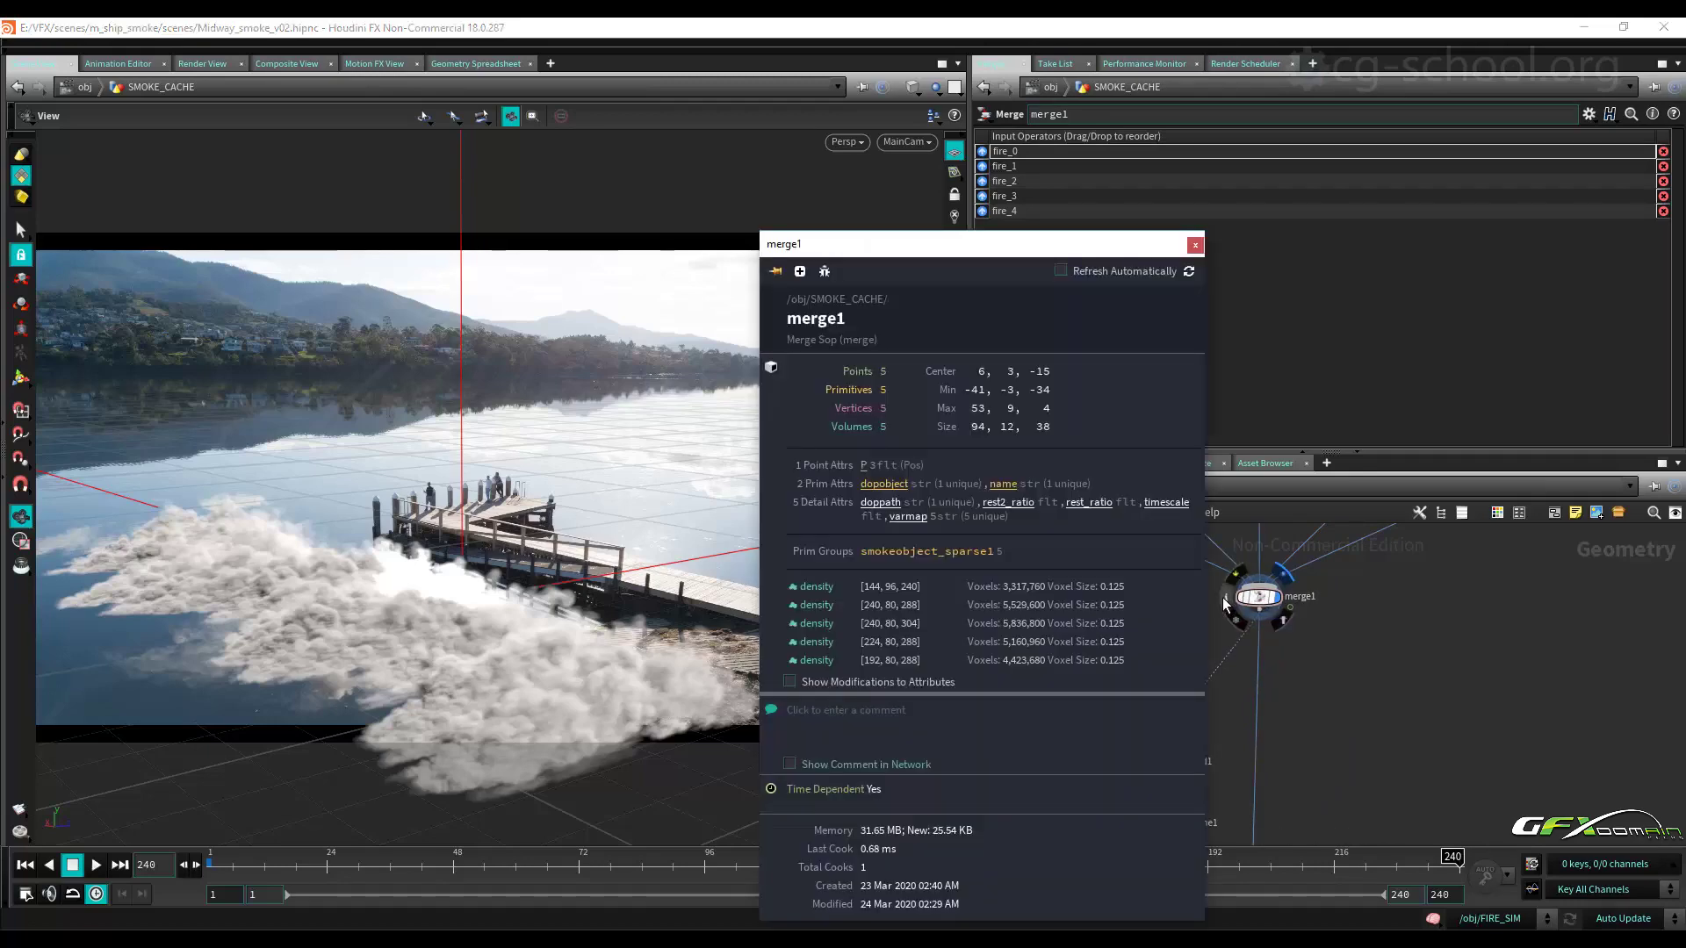
pyautogui.click(1195, 246)
# Set volume1's Div Size to 0.125.
pyautogui.moveTo(1231, 782); pyautogui.dragTo(1204, 612, button='middle')
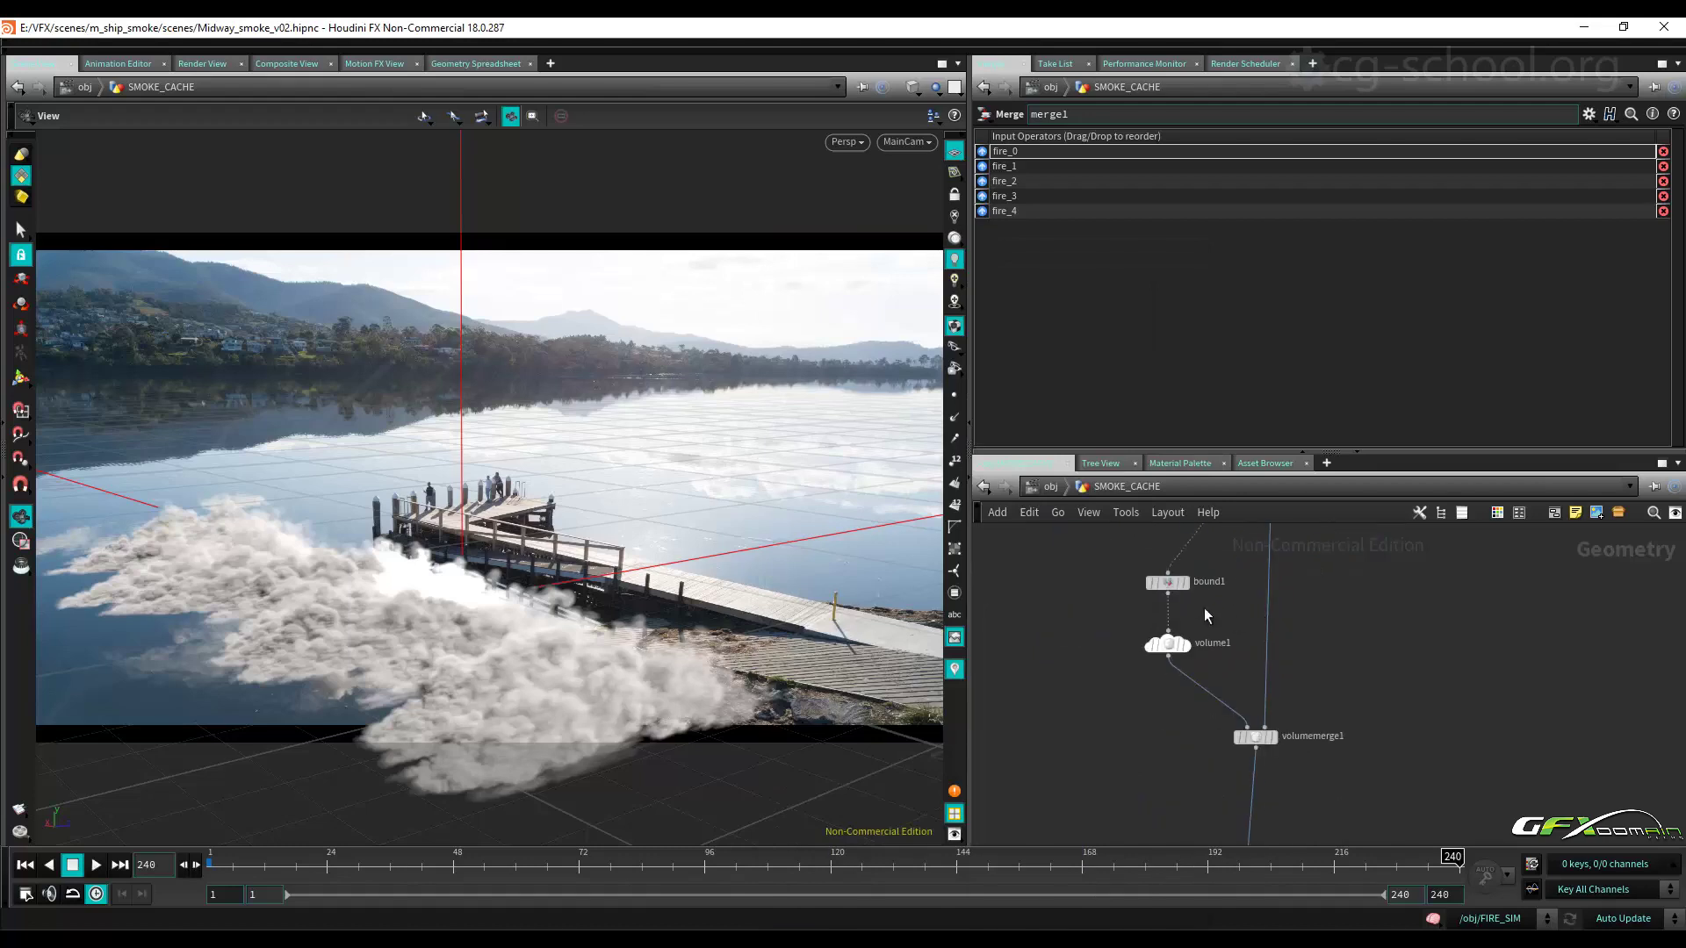
pyautogui.click(1169, 582)
pyautogui.click(1170, 646)
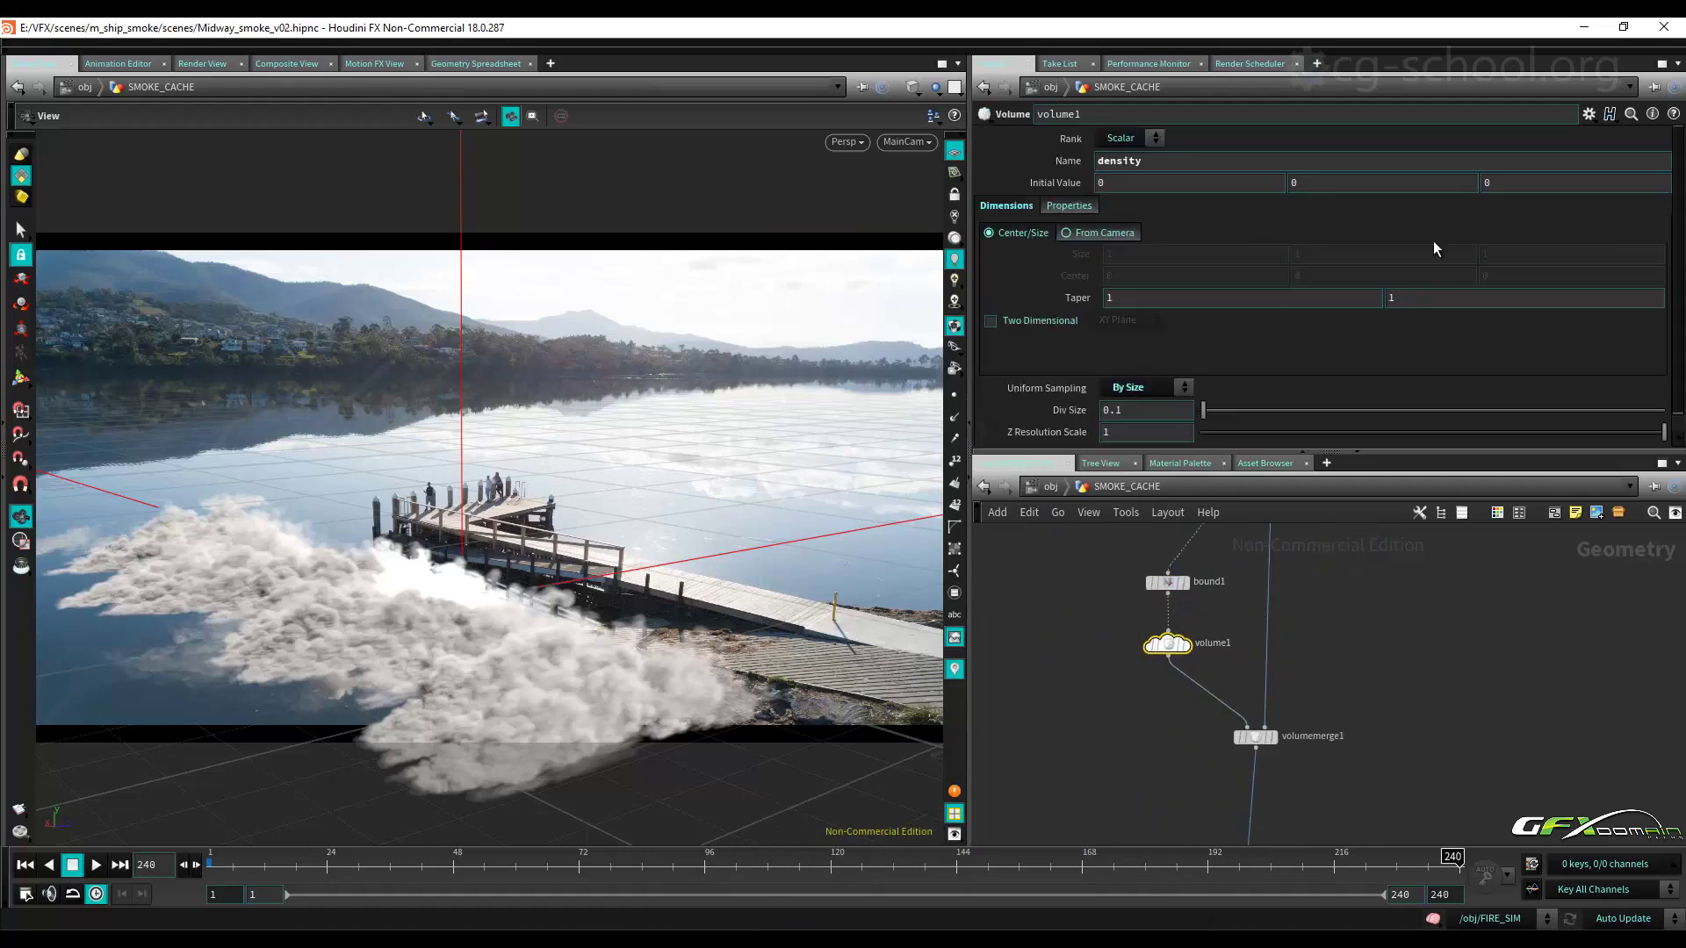
pyautogui.click(1147, 410)
pyautogui.write('25')
pyautogui.press('Return')
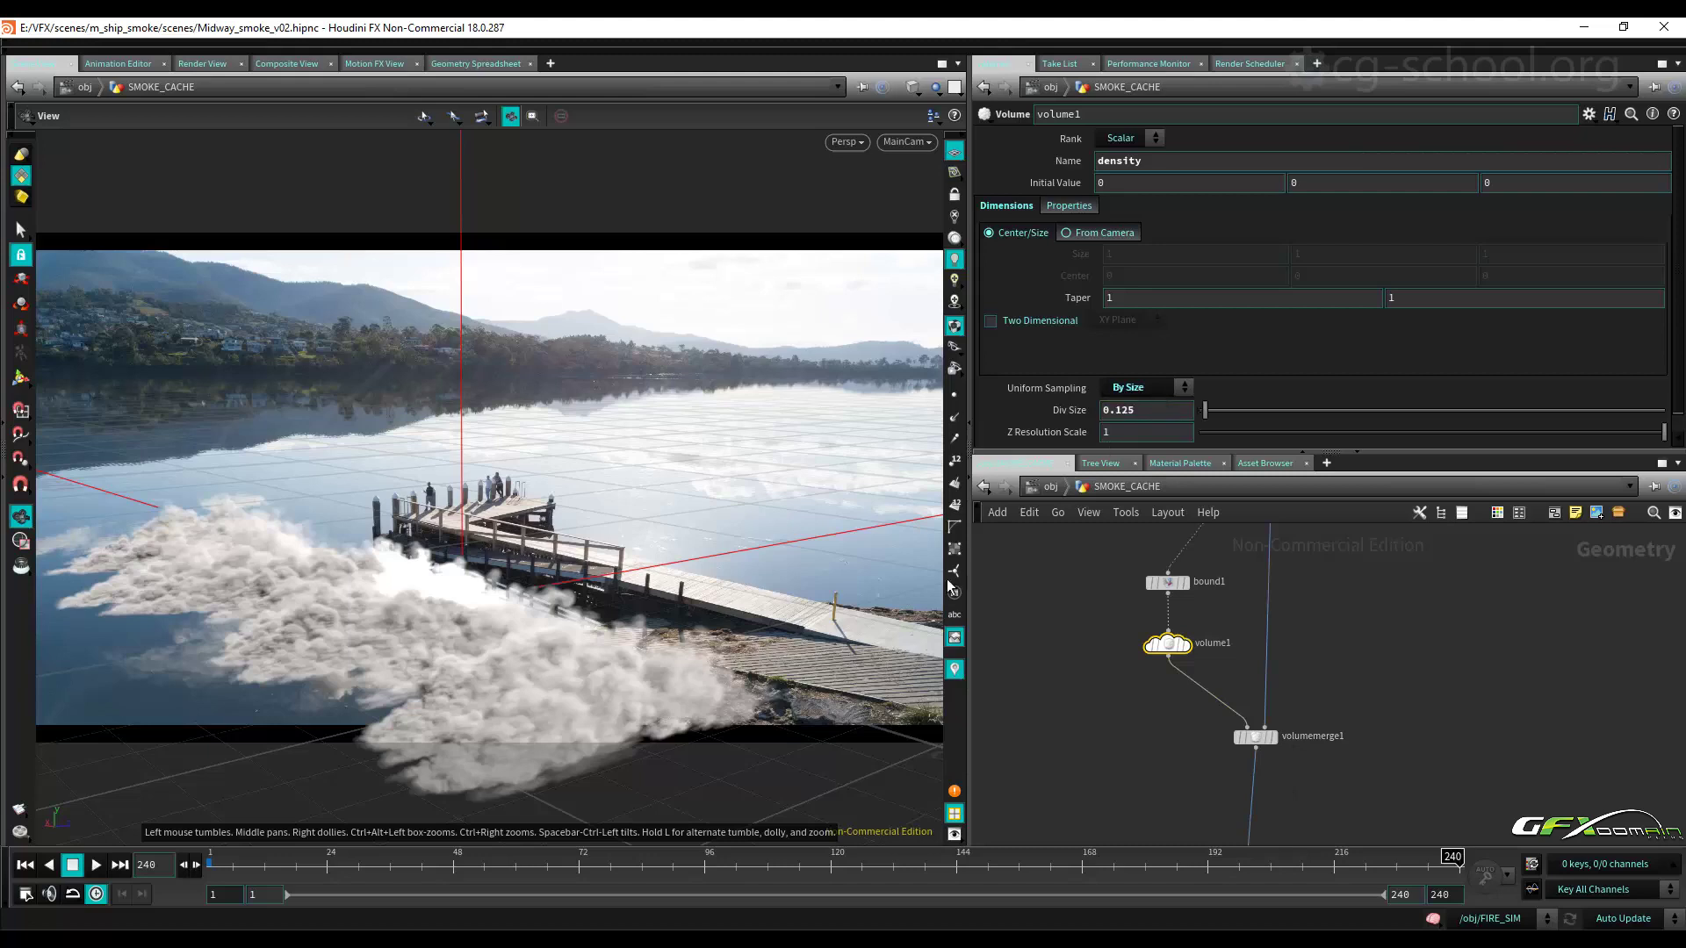
# Display volumemerge1 and check its combined density volume's voxel count in the node info.
pyautogui.click(1277, 737)
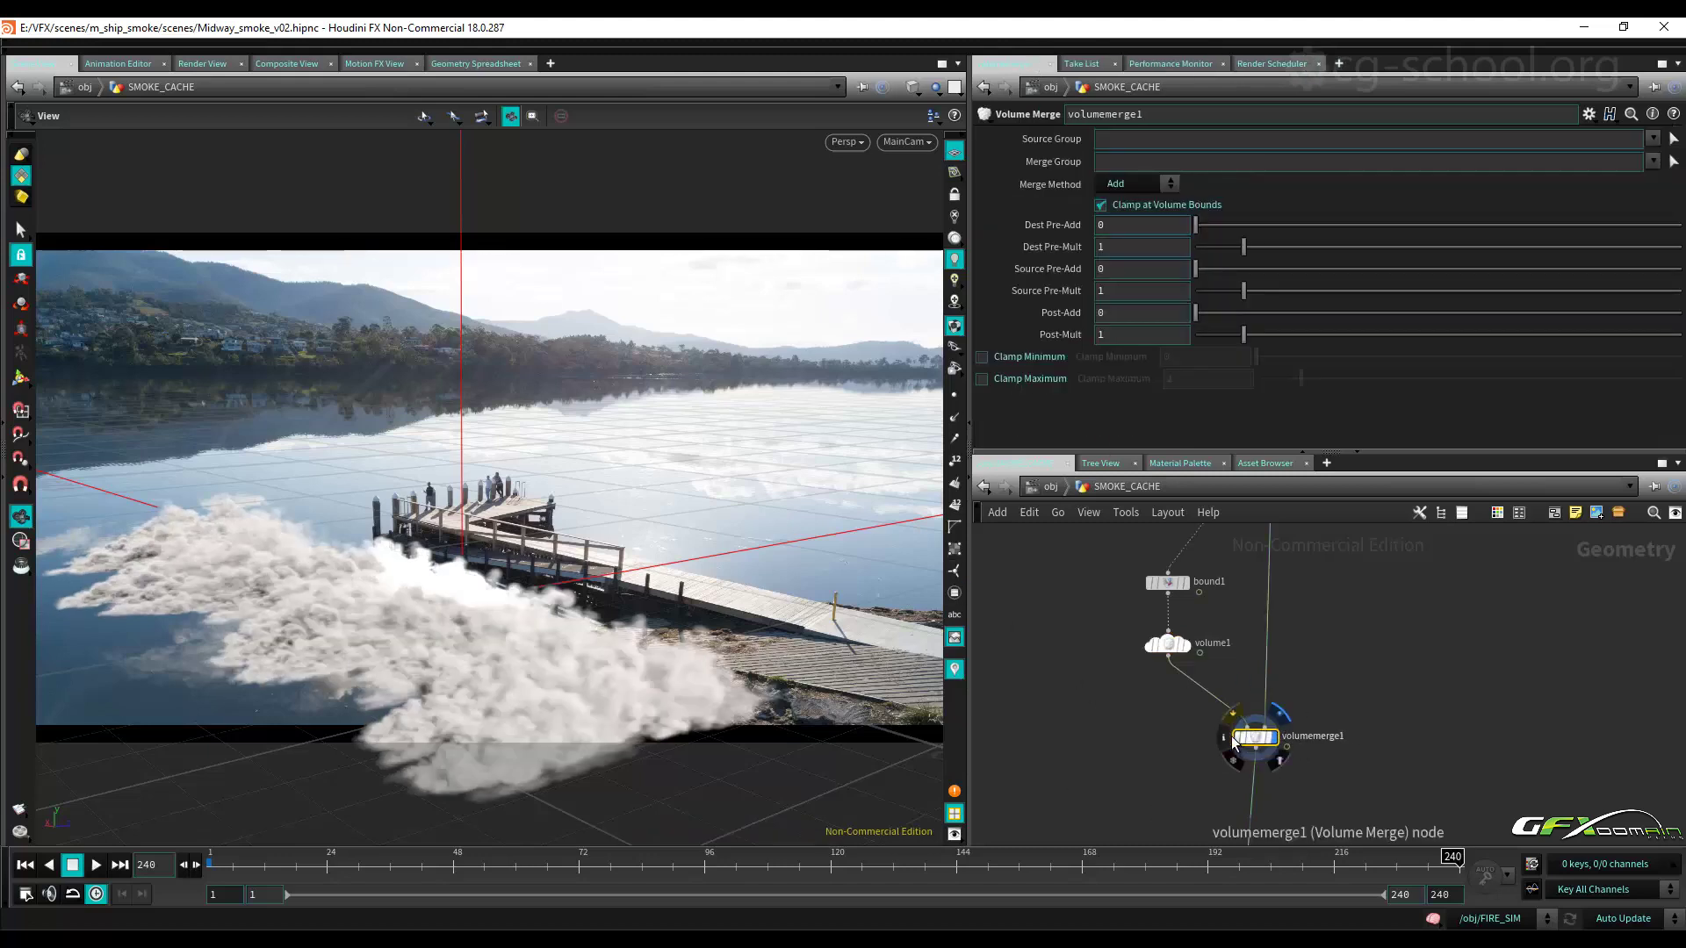
pyautogui.click(1230, 736)
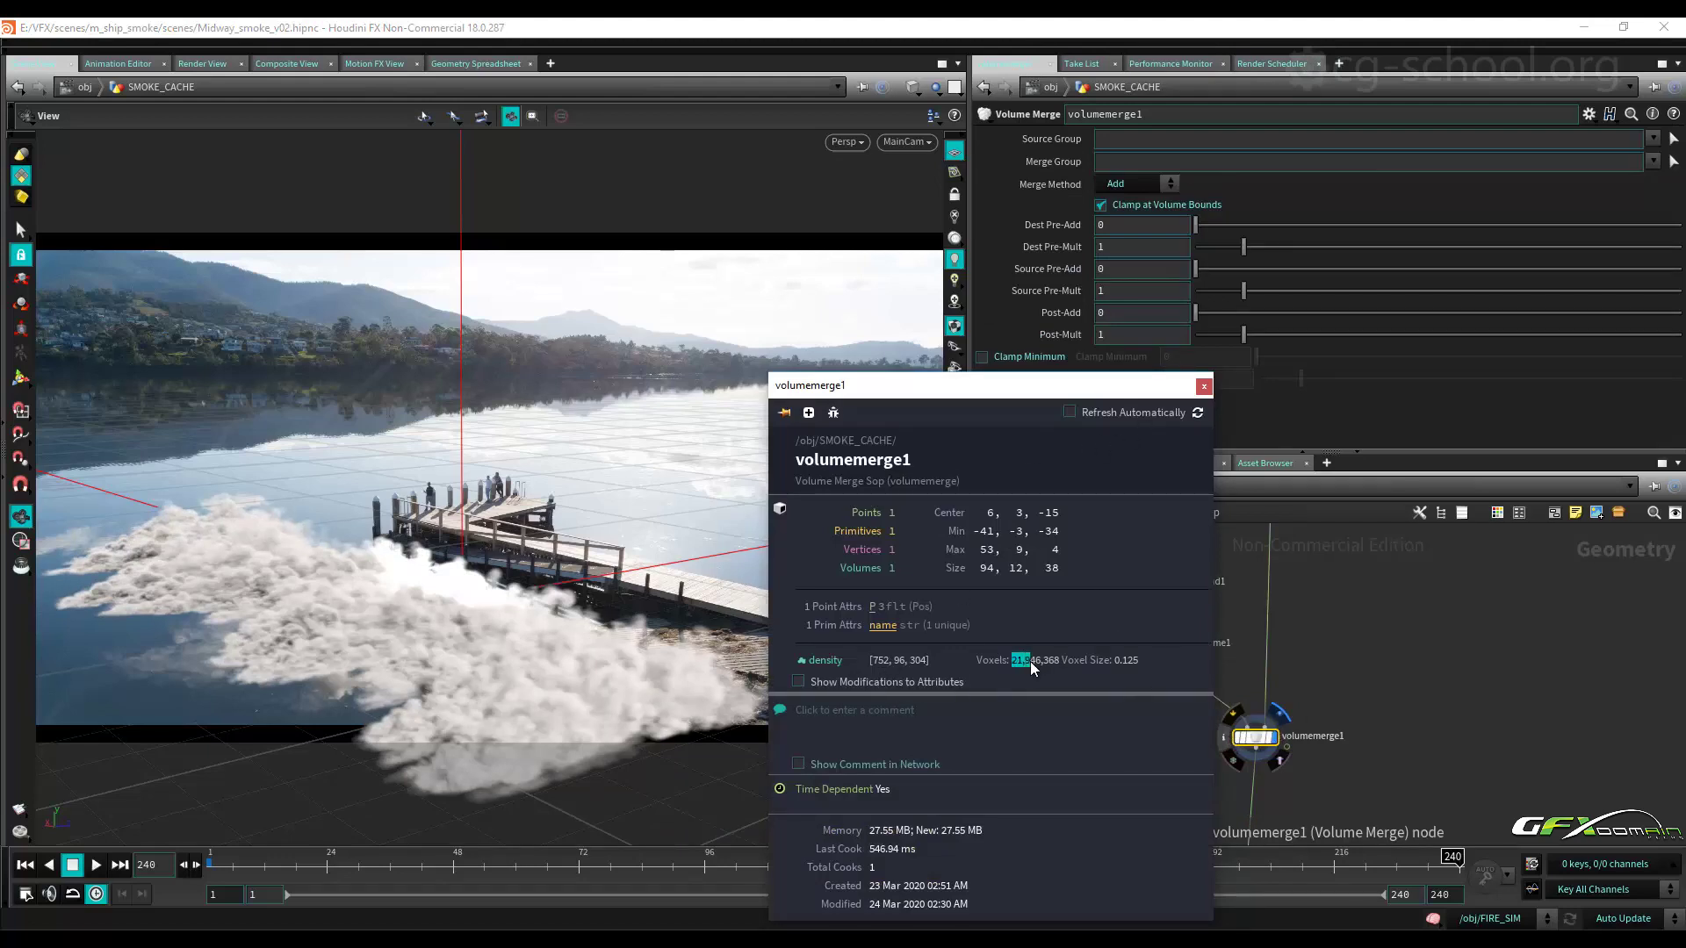
pyautogui.click(1203, 385)
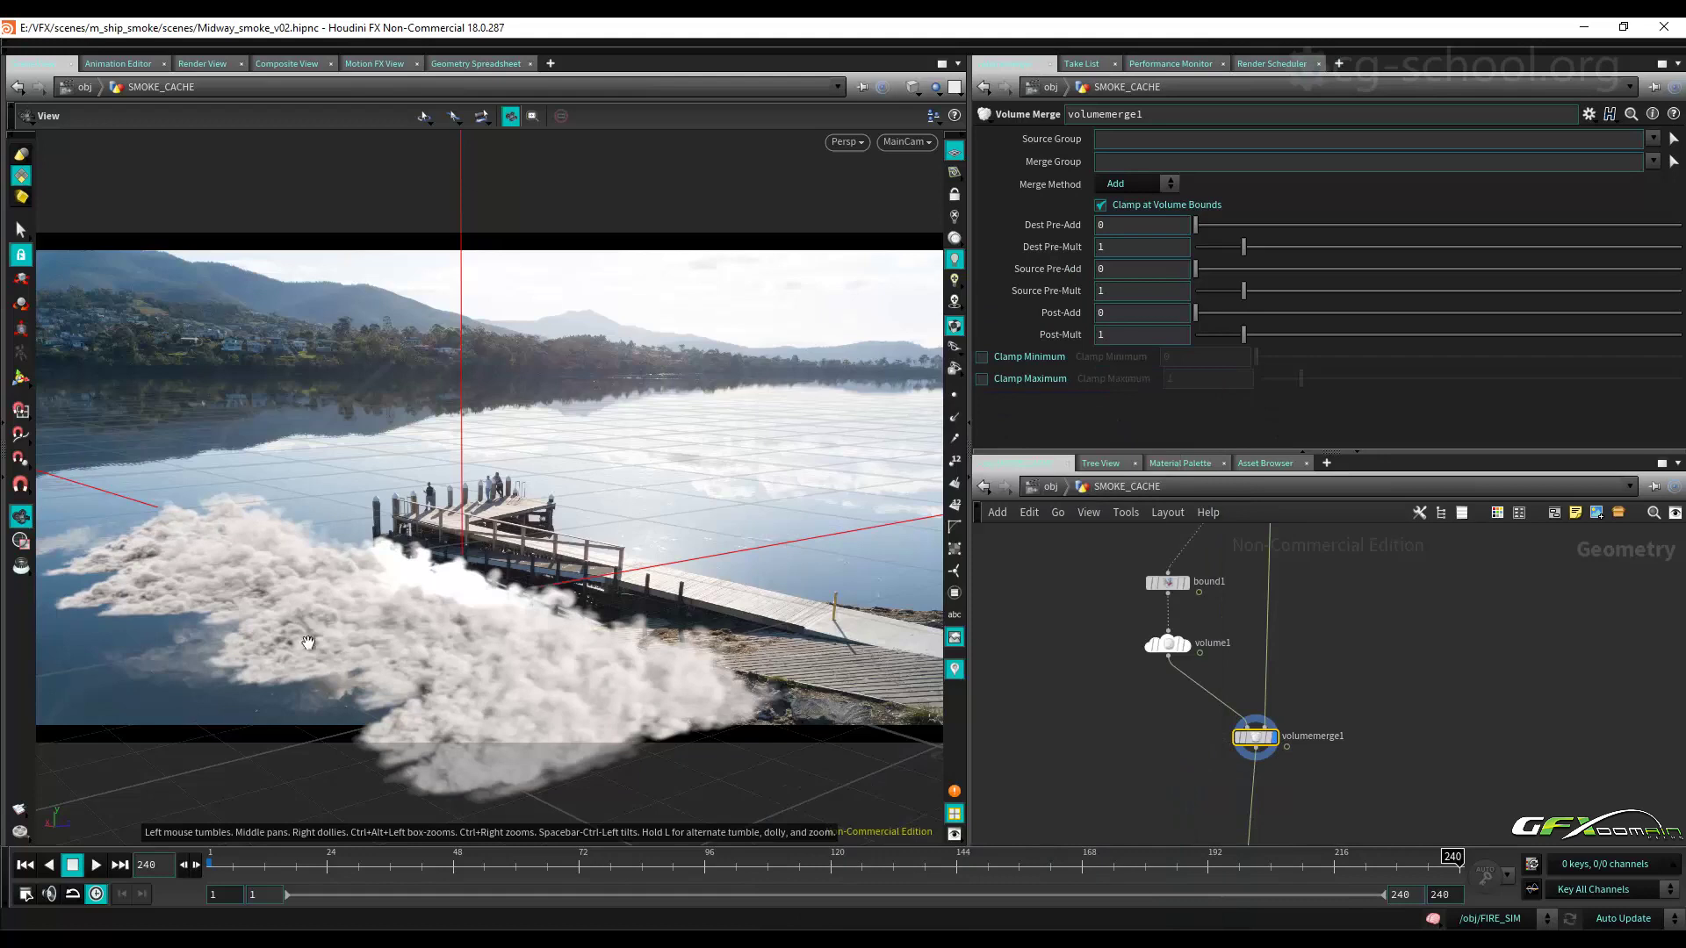
# Move the render null closer beneath volumemerge1 and rename it from FIRE to SMOKE_RENDER.
pyautogui.moveTo(1368, 833); pyautogui.dragTo(1358, 616, button='middle')
pyautogui.moveTo(1231, 778); pyautogui.dragTo(1246, 618)
pyautogui.moveTo(1321, 593); pyautogui.dragTo(1330, 760, button='middle')
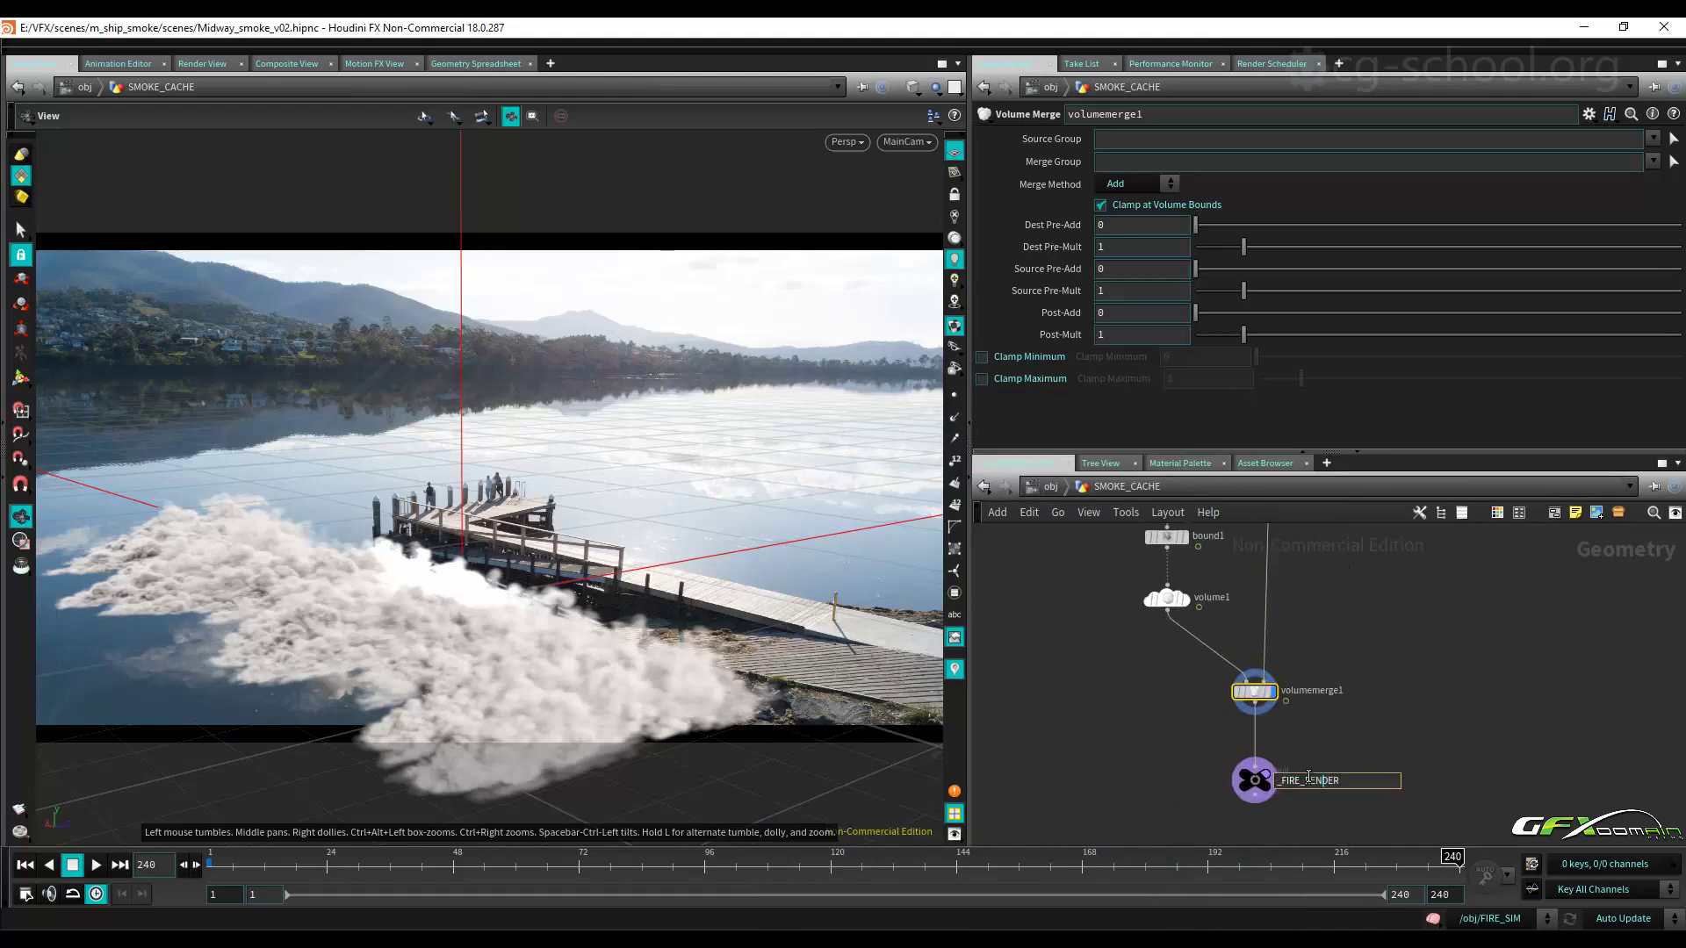
pyautogui.moveTo(1297, 777); pyautogui.dragTo(1280, 780)
pyautogui.write('SMOKE')
pyautogui.press('Return')
# Move fire_3 above the other file caches and insert a Transform node between it and merge1.
pyautogui.moveTo(1446, 699); pyautogui.dragTo(1405, 839, button='middle')
pyautogui.moveTo(1444, 580); pyautogui.dragTo(1445, 790, button='middle')
pyautogui.moveTo(1455, 724)
pyautogui.mouseDown(button='middle')
pyautogui.moveTo(1457, 741)
pyautogui.moveTo(1459, 712)
pyautogui.mouseUp(button='middle')
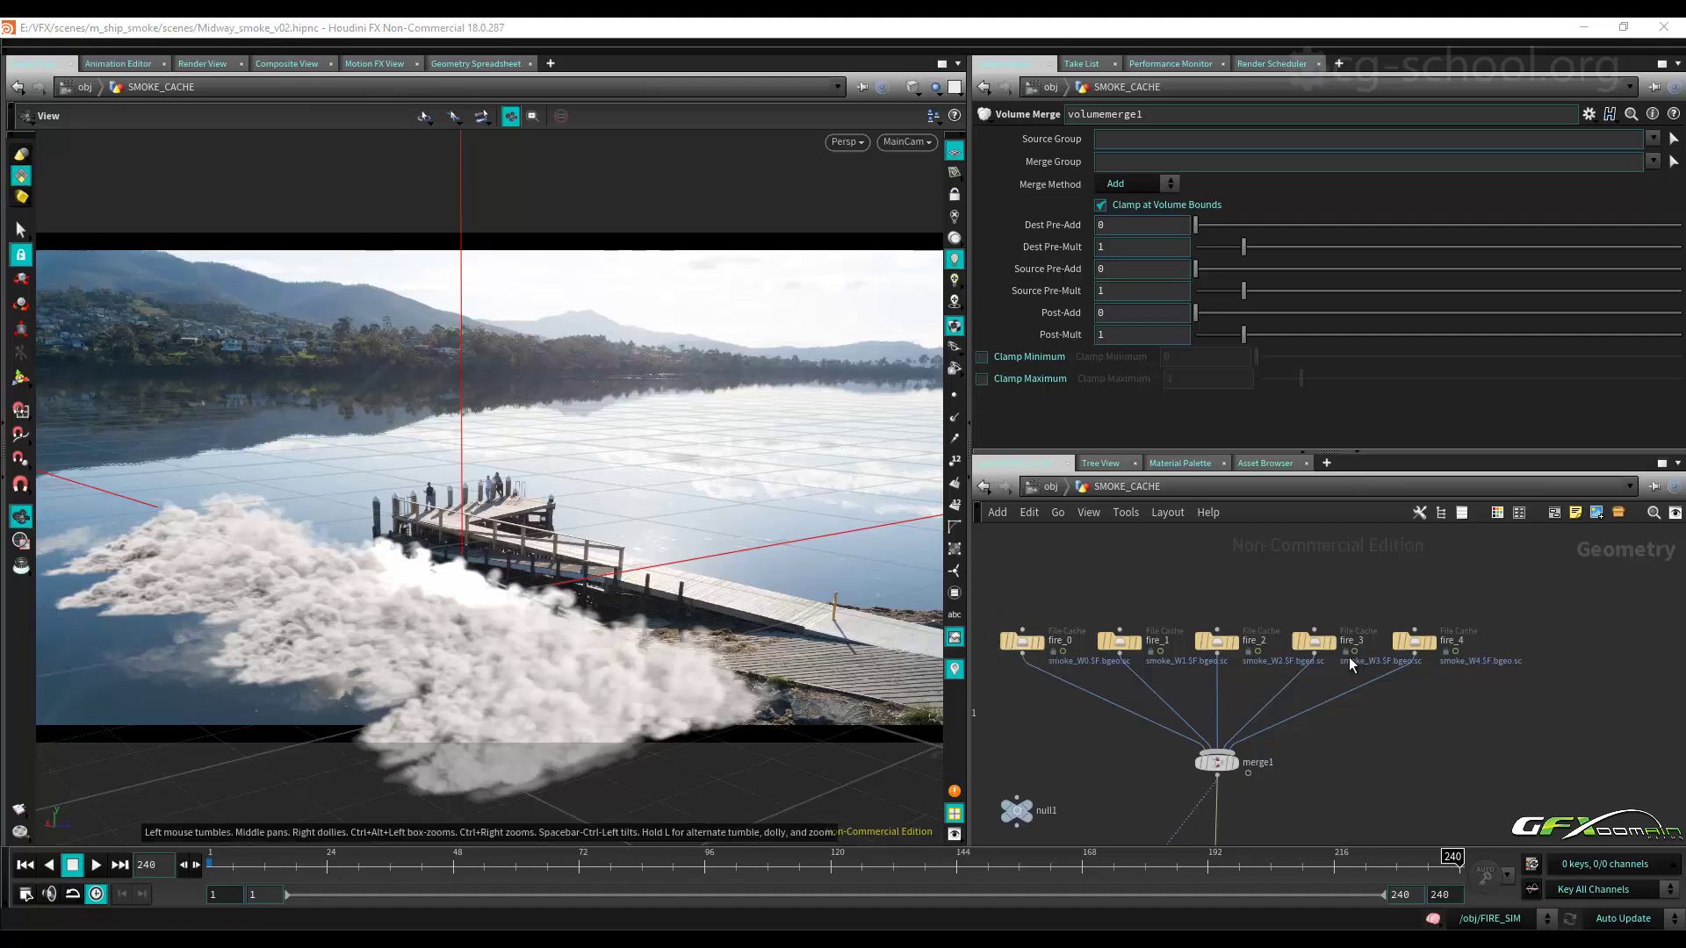
pyautogui.moveTo(1320, 635); pyautogui.dragTo(1324, 555)
pyautogui.press('Tab')
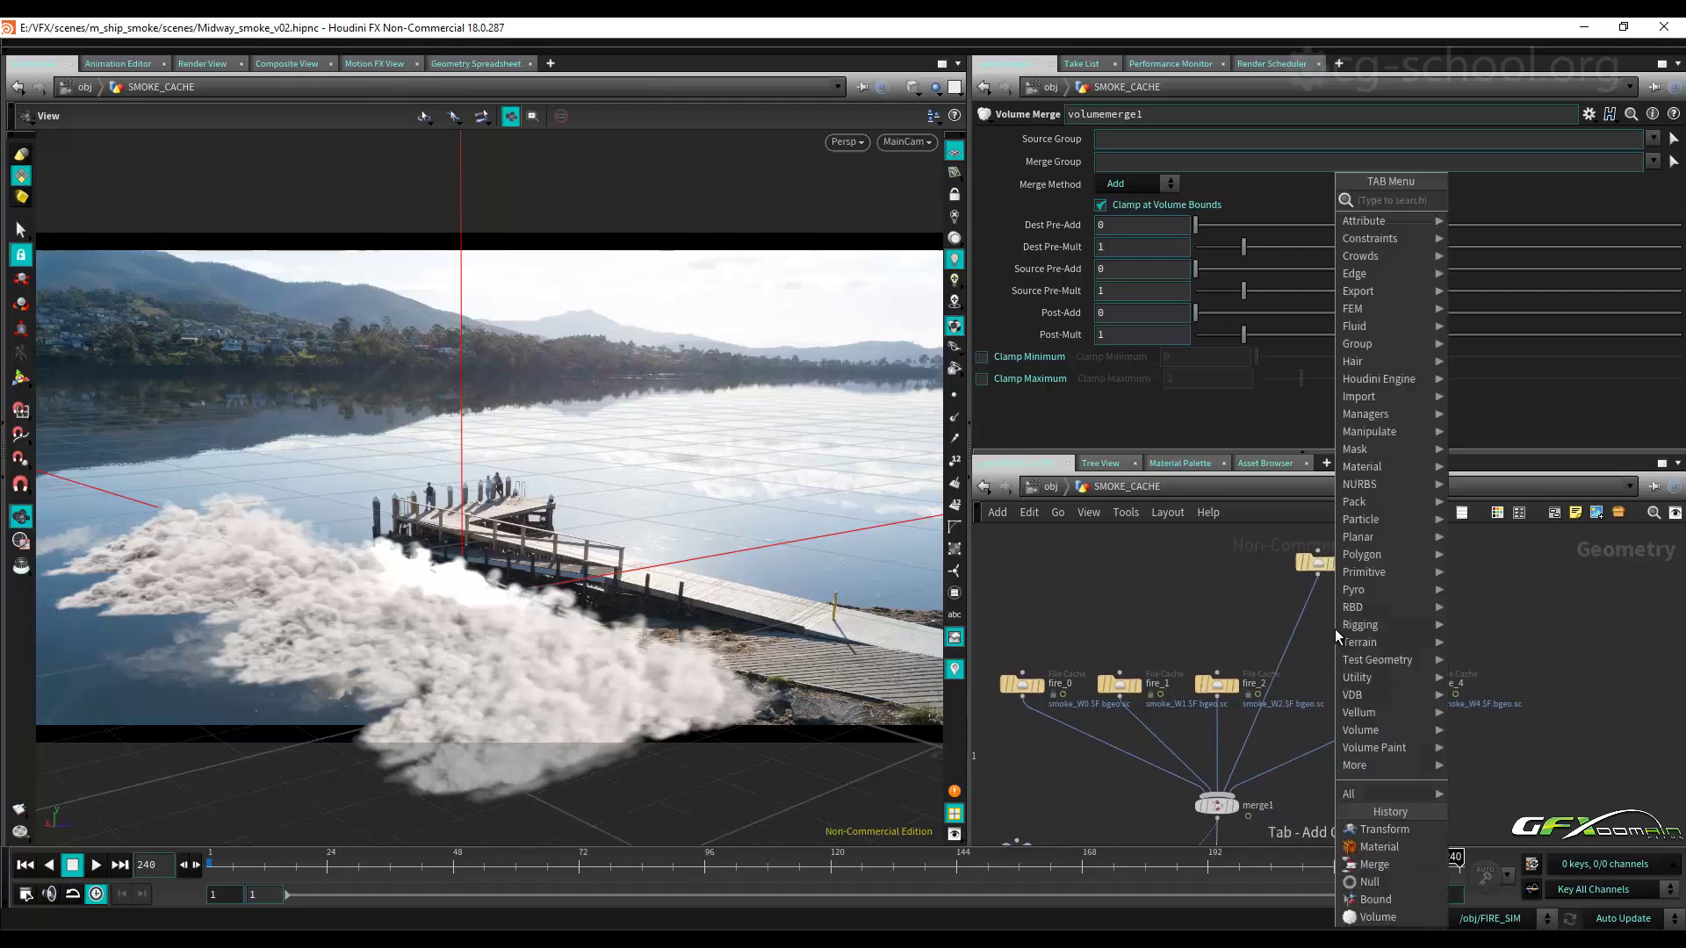
pyautogui.press('Escape')
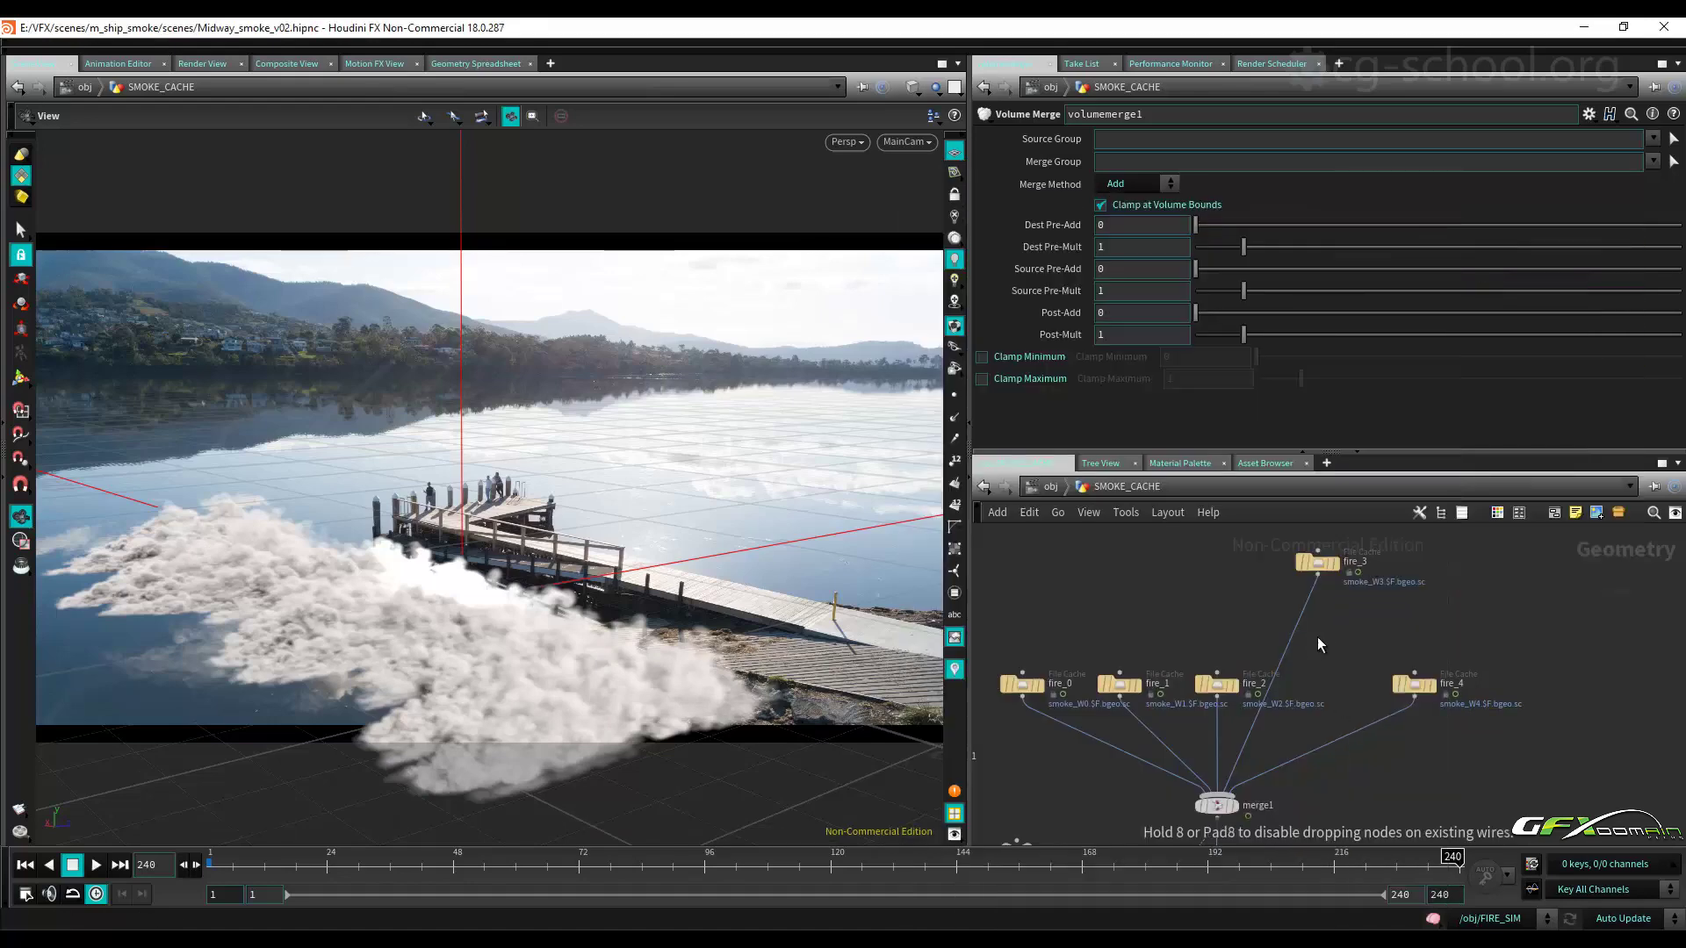
pyautogui.click(1310, 638)
pyautogui.moveTo(1299, 631); pyautogui.dragTo(1317, 664)
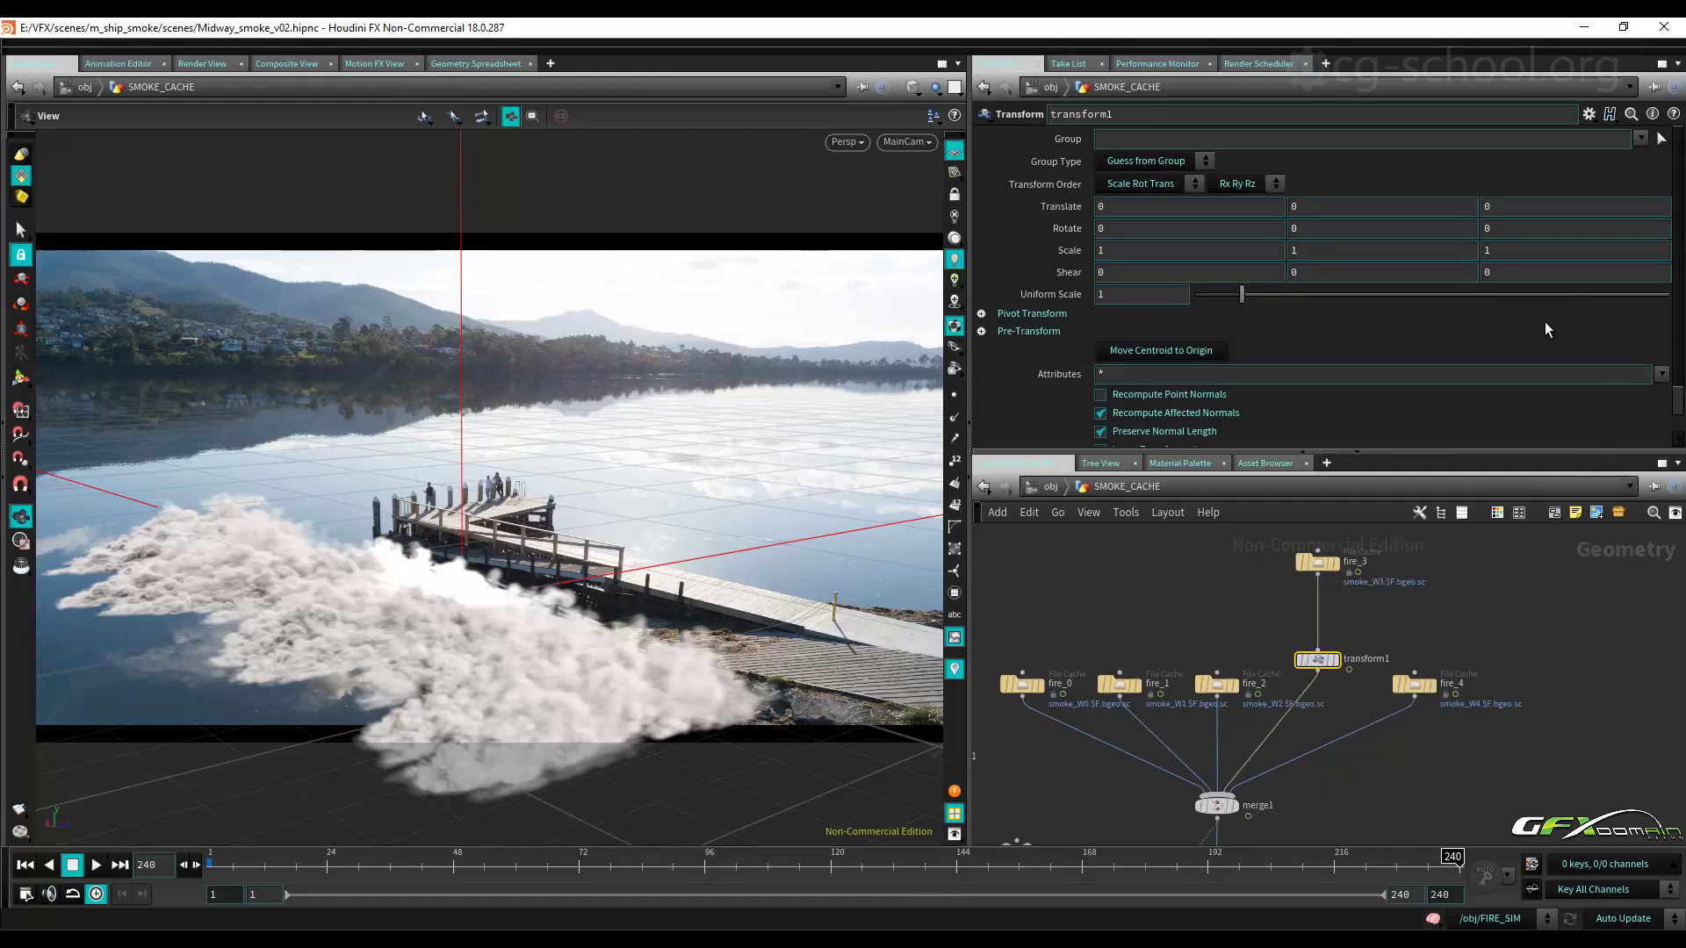
# Try a Z translation of 5 on transform1, then set it to 6.
pyautogui.click(1538, 206)
pyautogui.write('5')
pyautogui.press('Return')
pyautogui.write('6')
pyautogui.press('Return')
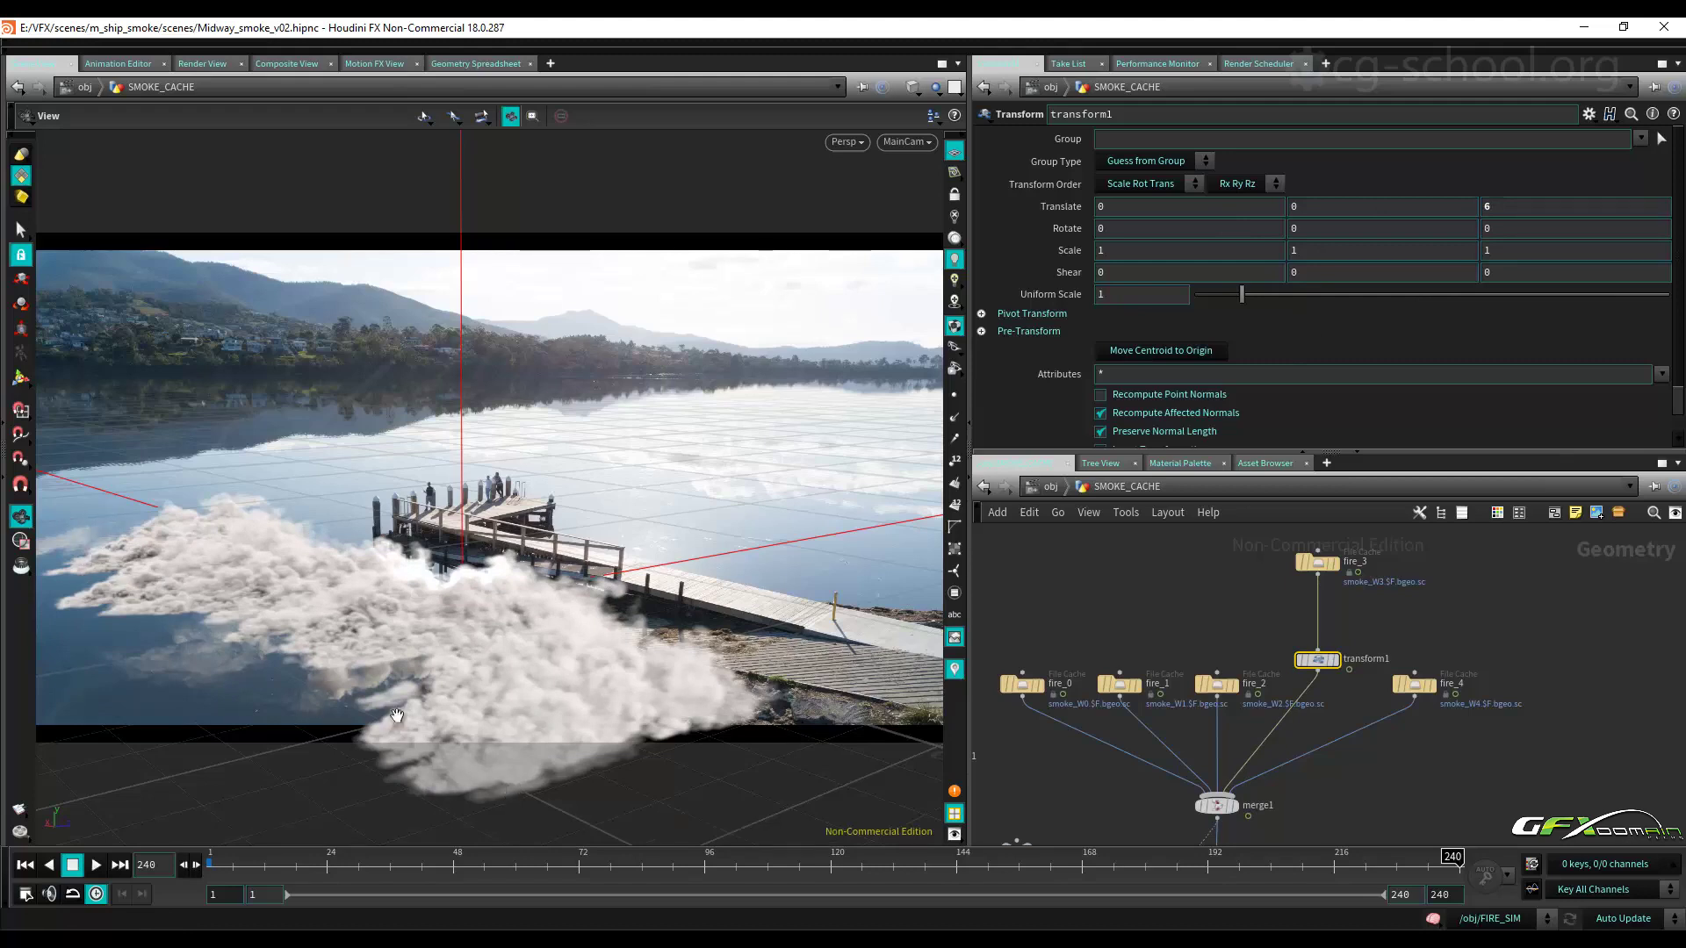
# Display the empty null1 node instead of the merged smoke volume.
pyautogui.moveTo(1406, 793); pyautogui.dragTo(1314, 709, button='middle')
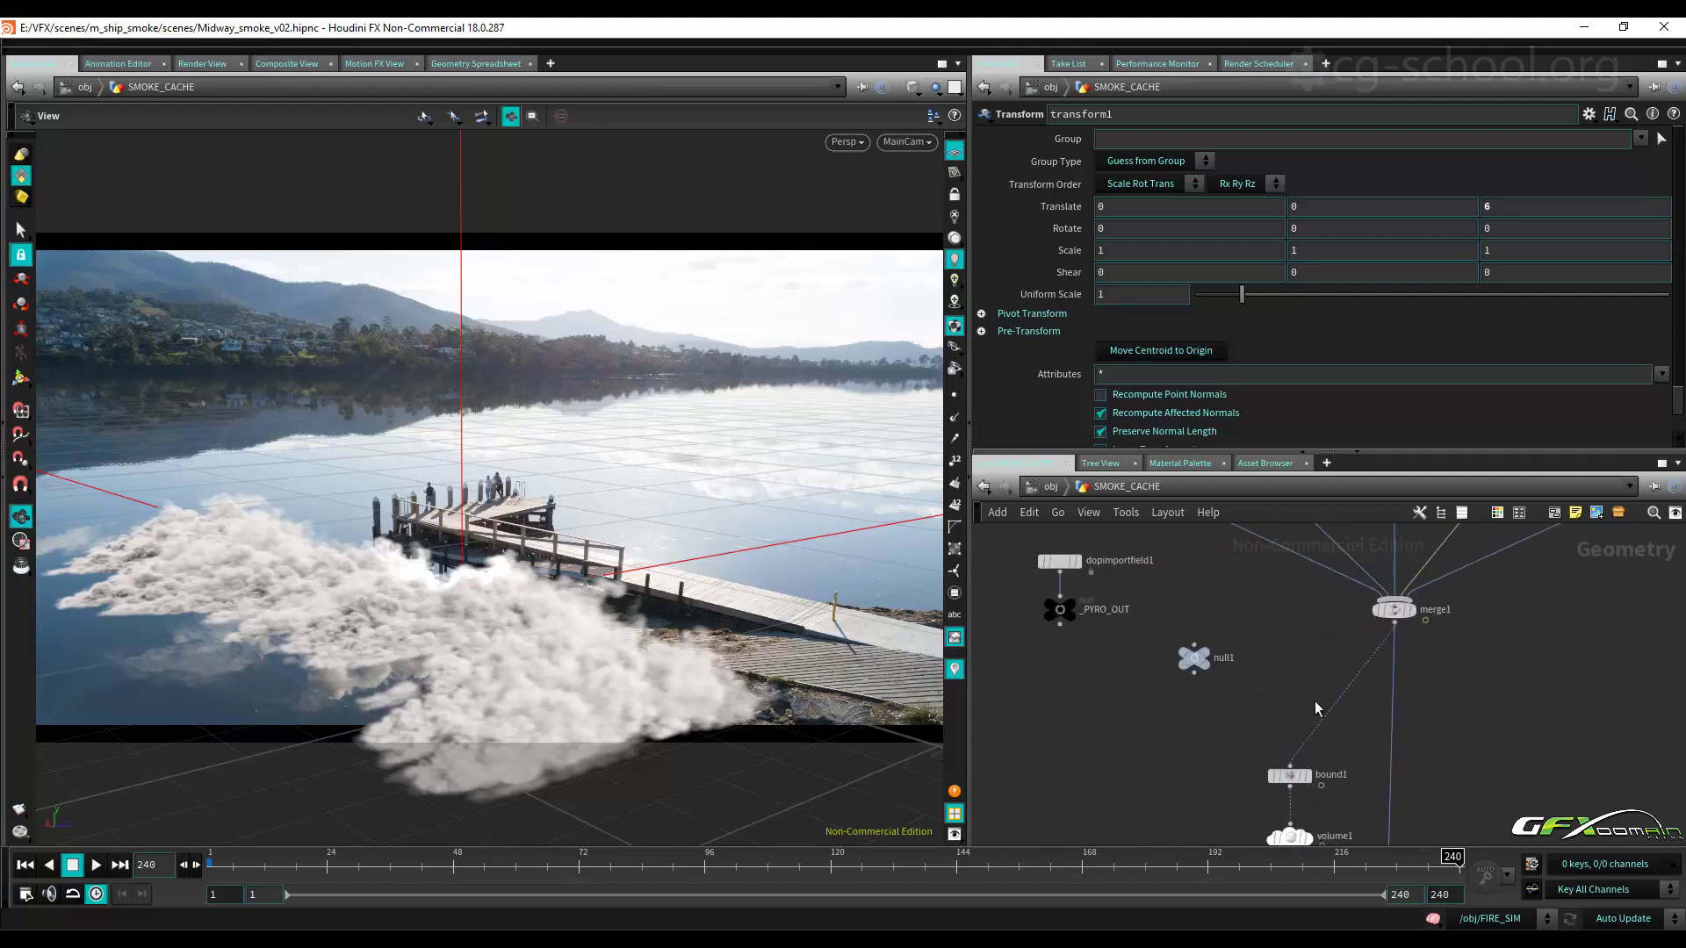
pyautogui.click(1194, 645)
pyautogui.press('Escape')
pyautogui.click(1206, 654)
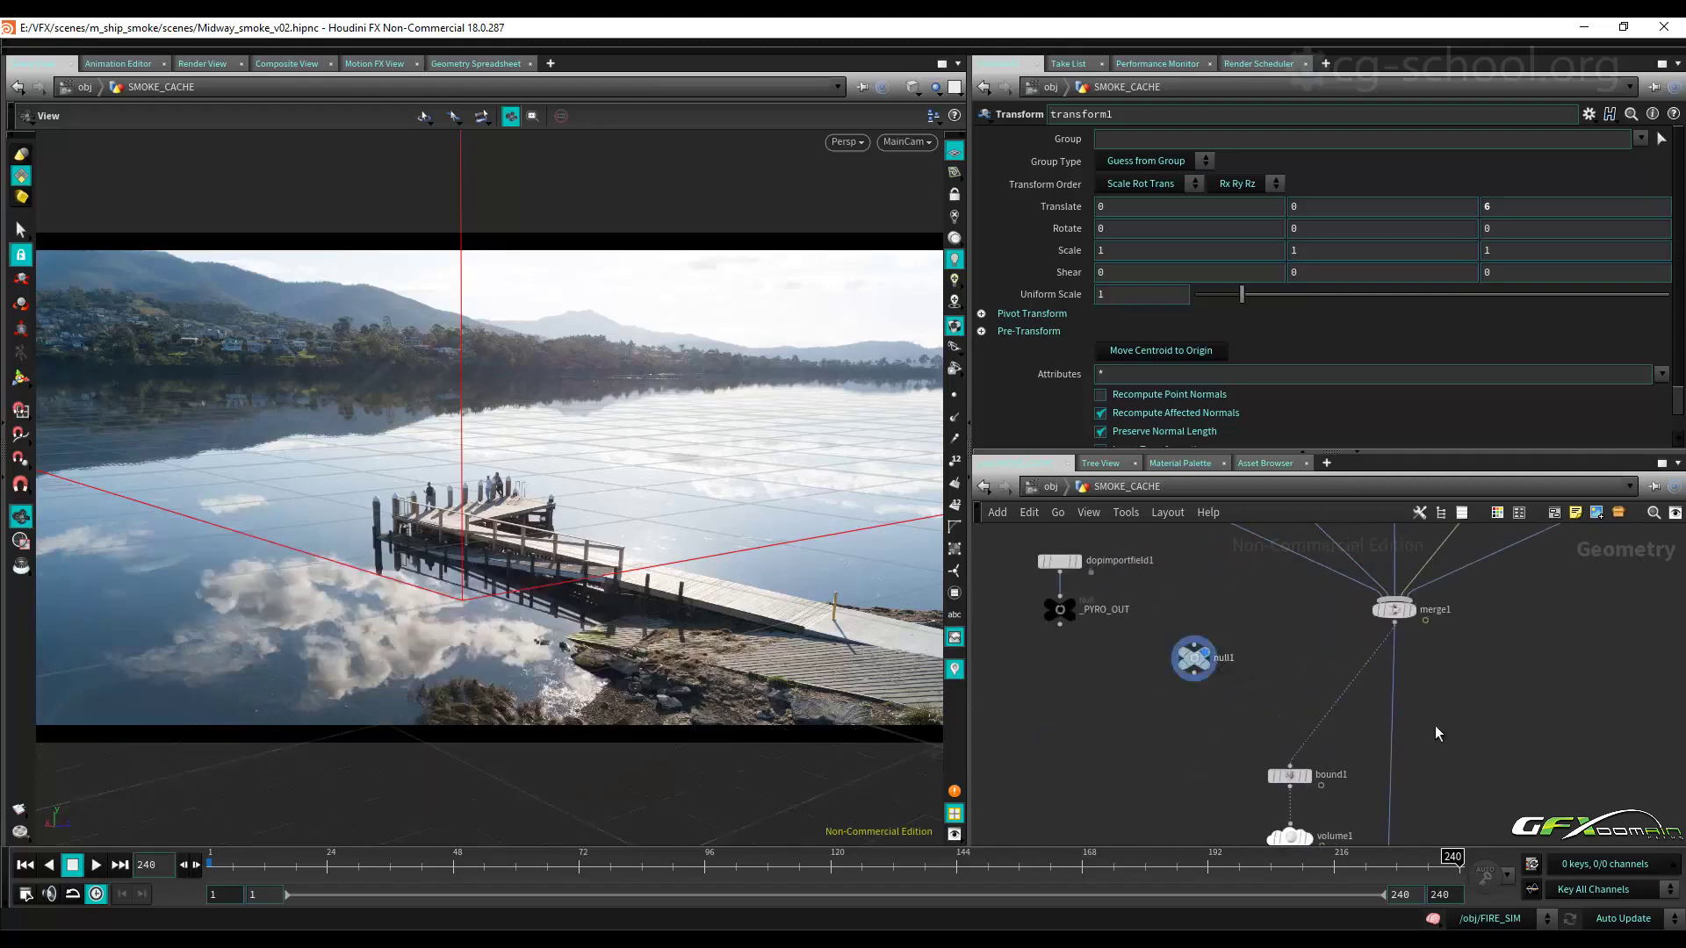
pyautogui.moveTo(1437, 764); pyautogui.dragTo(1427, 527, button='middle')
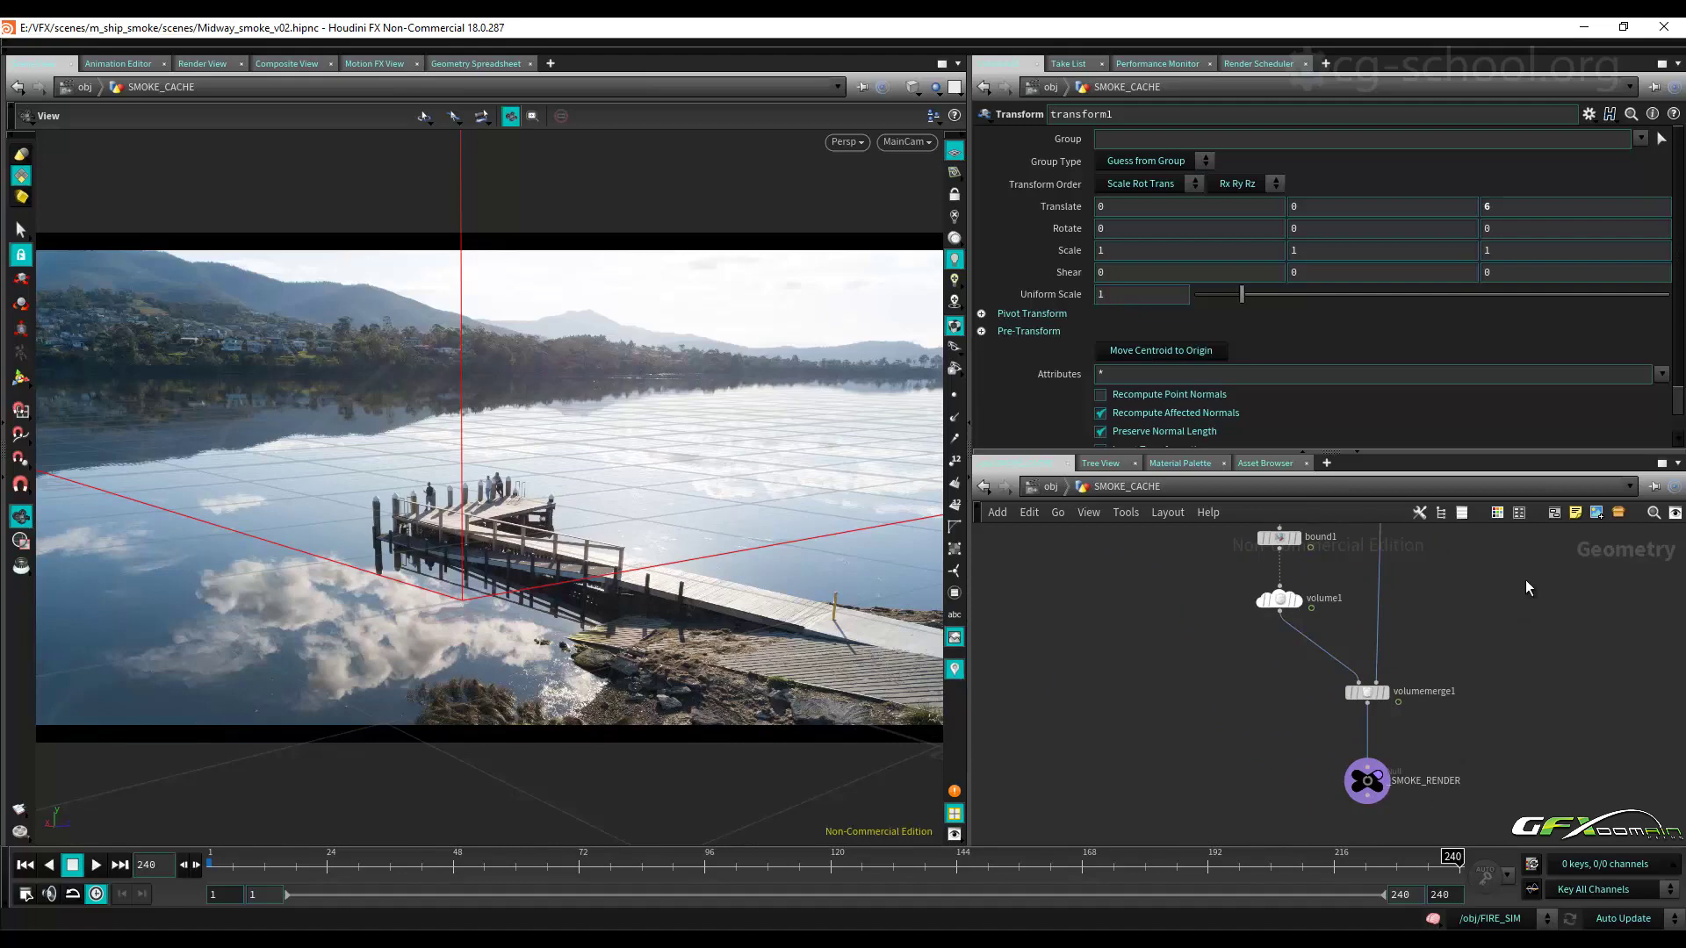
# At the object level, group the three SMOKE nodes and smoke_top in a network box titled ADD SMOKE.
pyautogui.moveTo(1525, 587); pyautogui.dragTo(1067, 529, button='middle')
pyautogui.click(1054, 487)
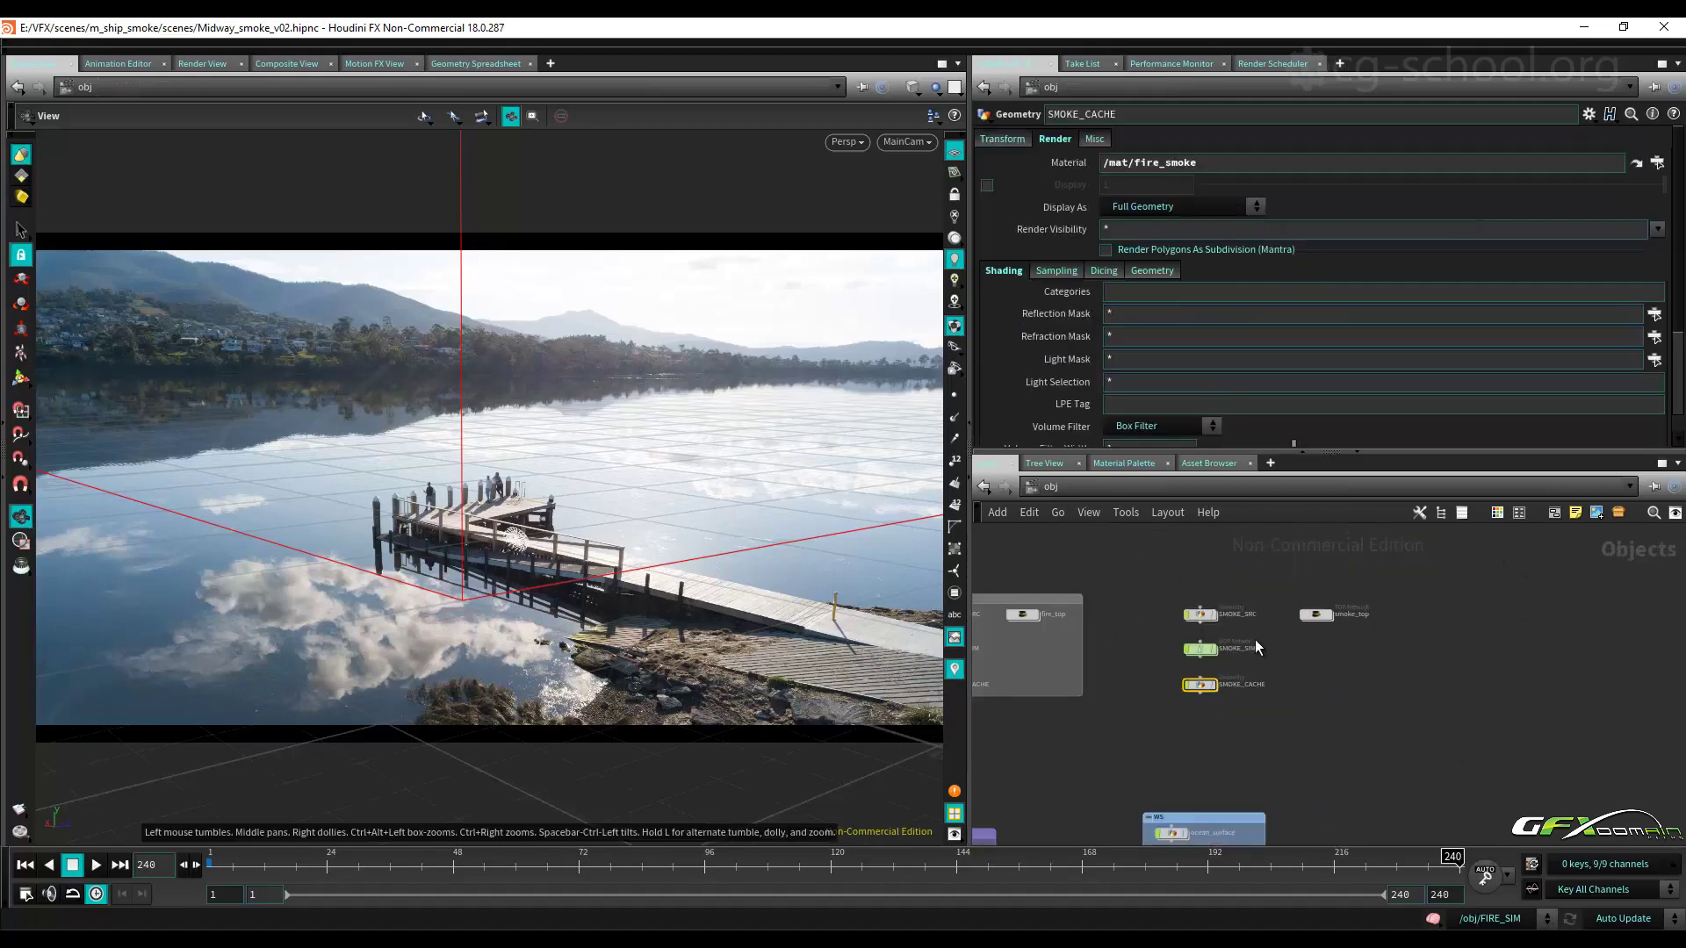
pyautogui.moveTo(1313, 699); pyautogui.dragTo(1347, 683, button='middle')
pyautogui.moveTo(1178, 544); pyautogui.dragTo(1461, 731)
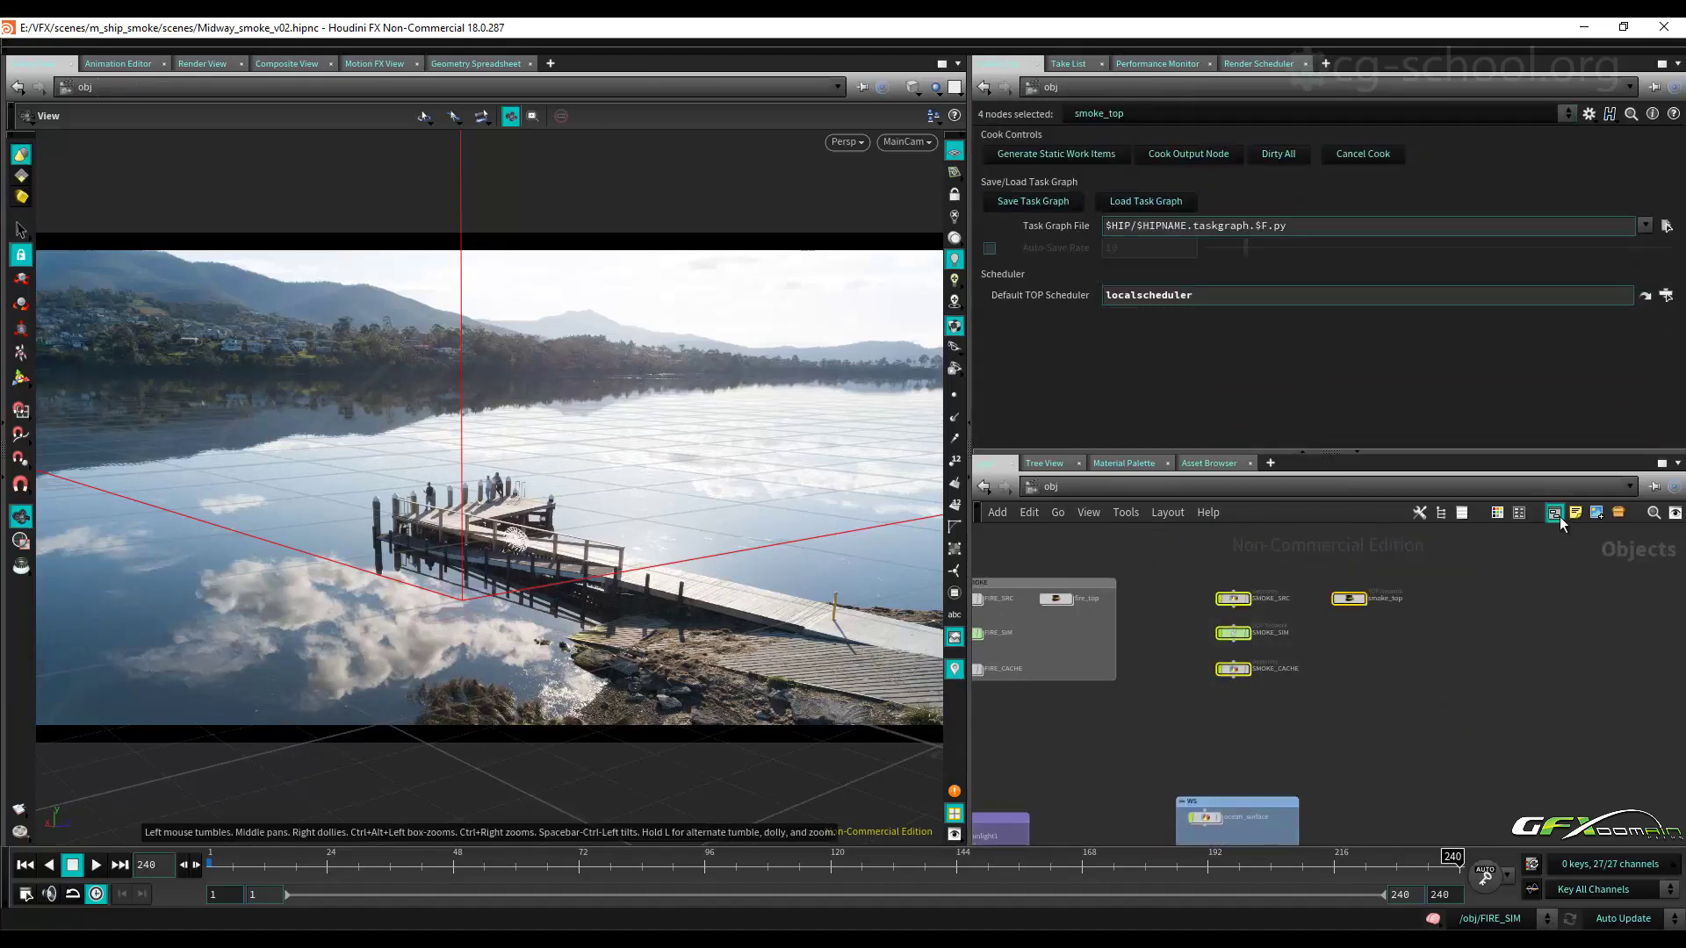
pyautogui.click(1556, 515)
pyautogui.doubleClick(1376, 606)
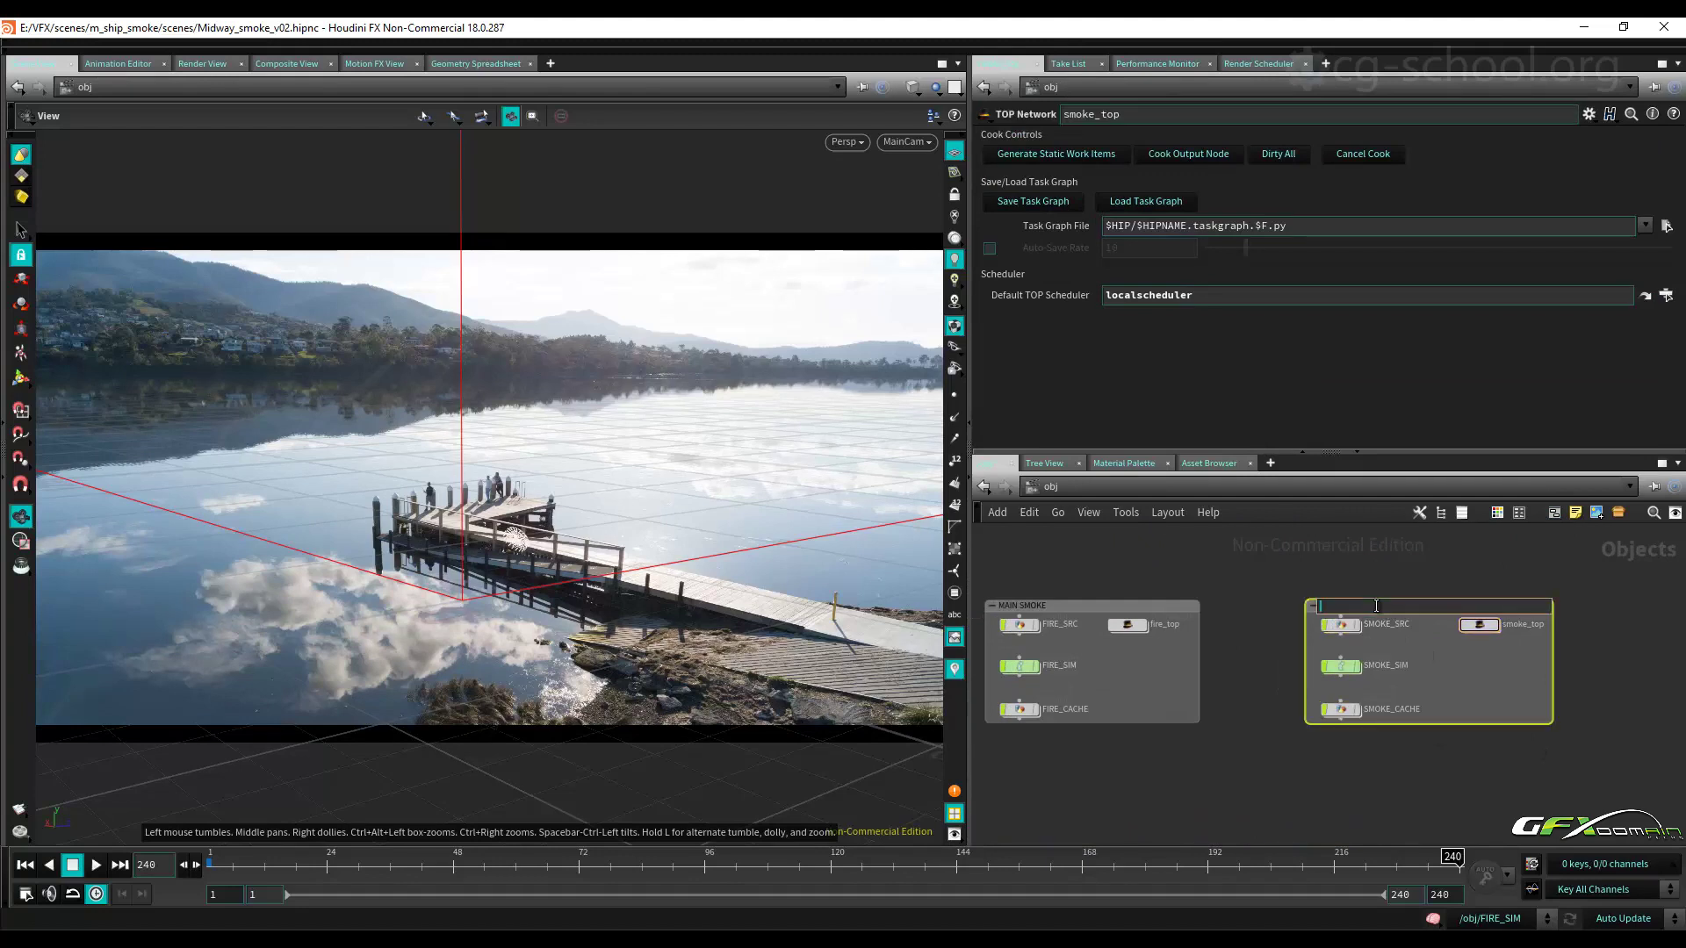
pyautogui.write('ADD SMOKE')
pyautogui.press('Return')
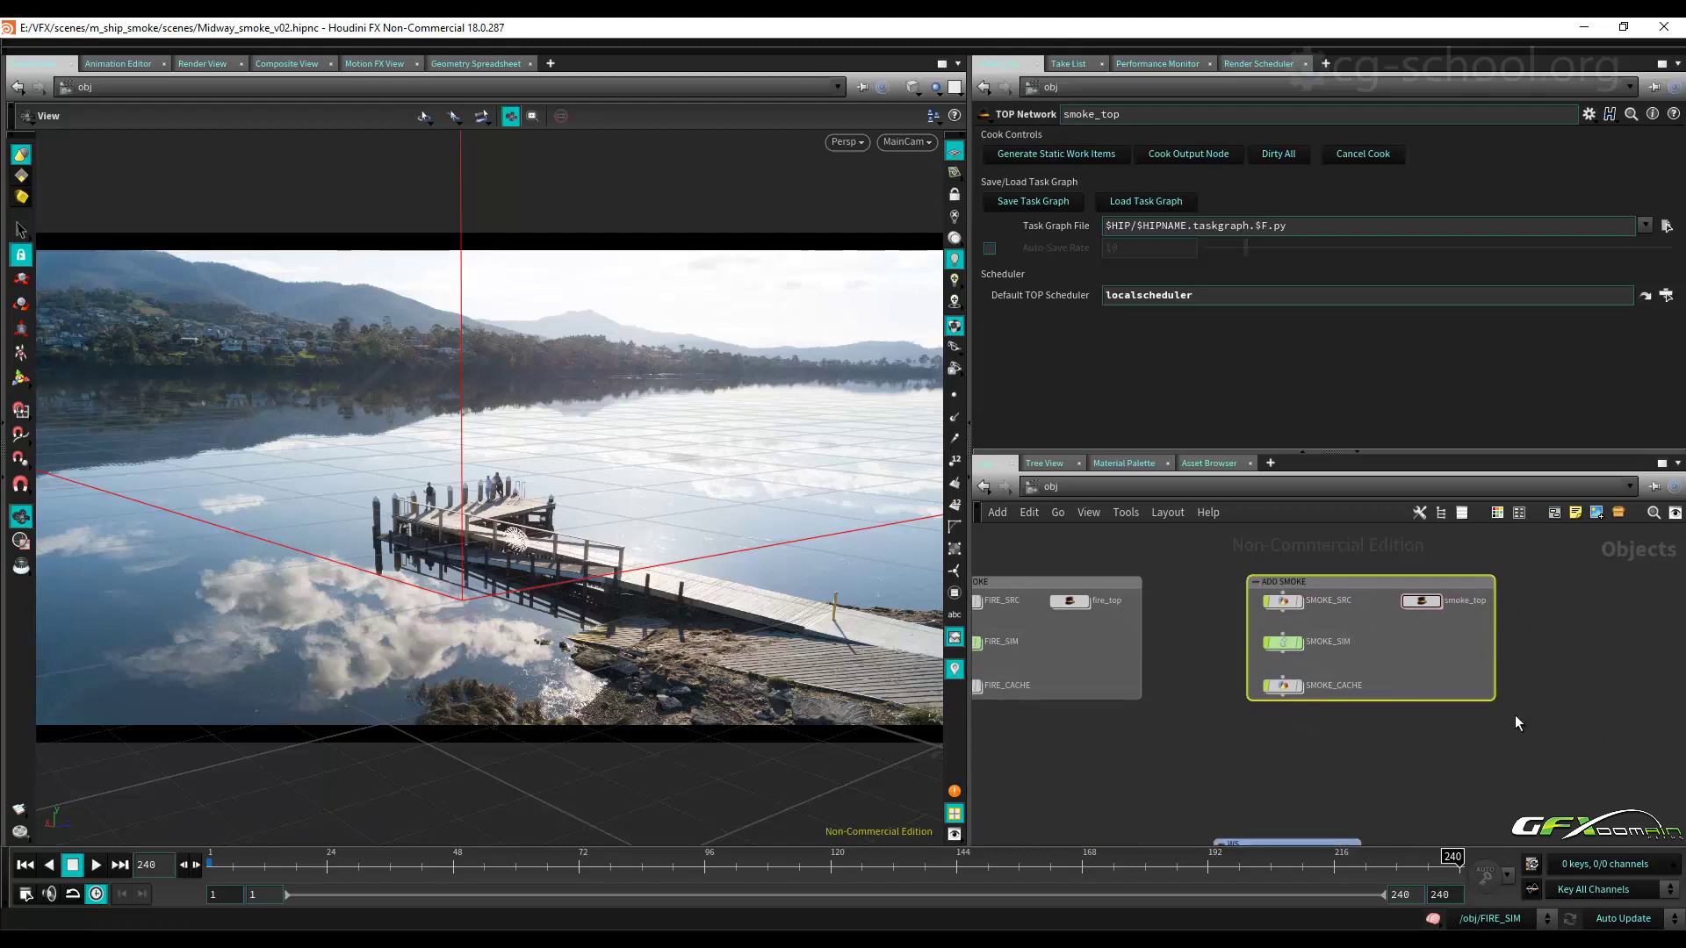
# Set SMOKE_CACHE's render material path to /mat/add_smoke.
pyautogui.click(1320, 702)
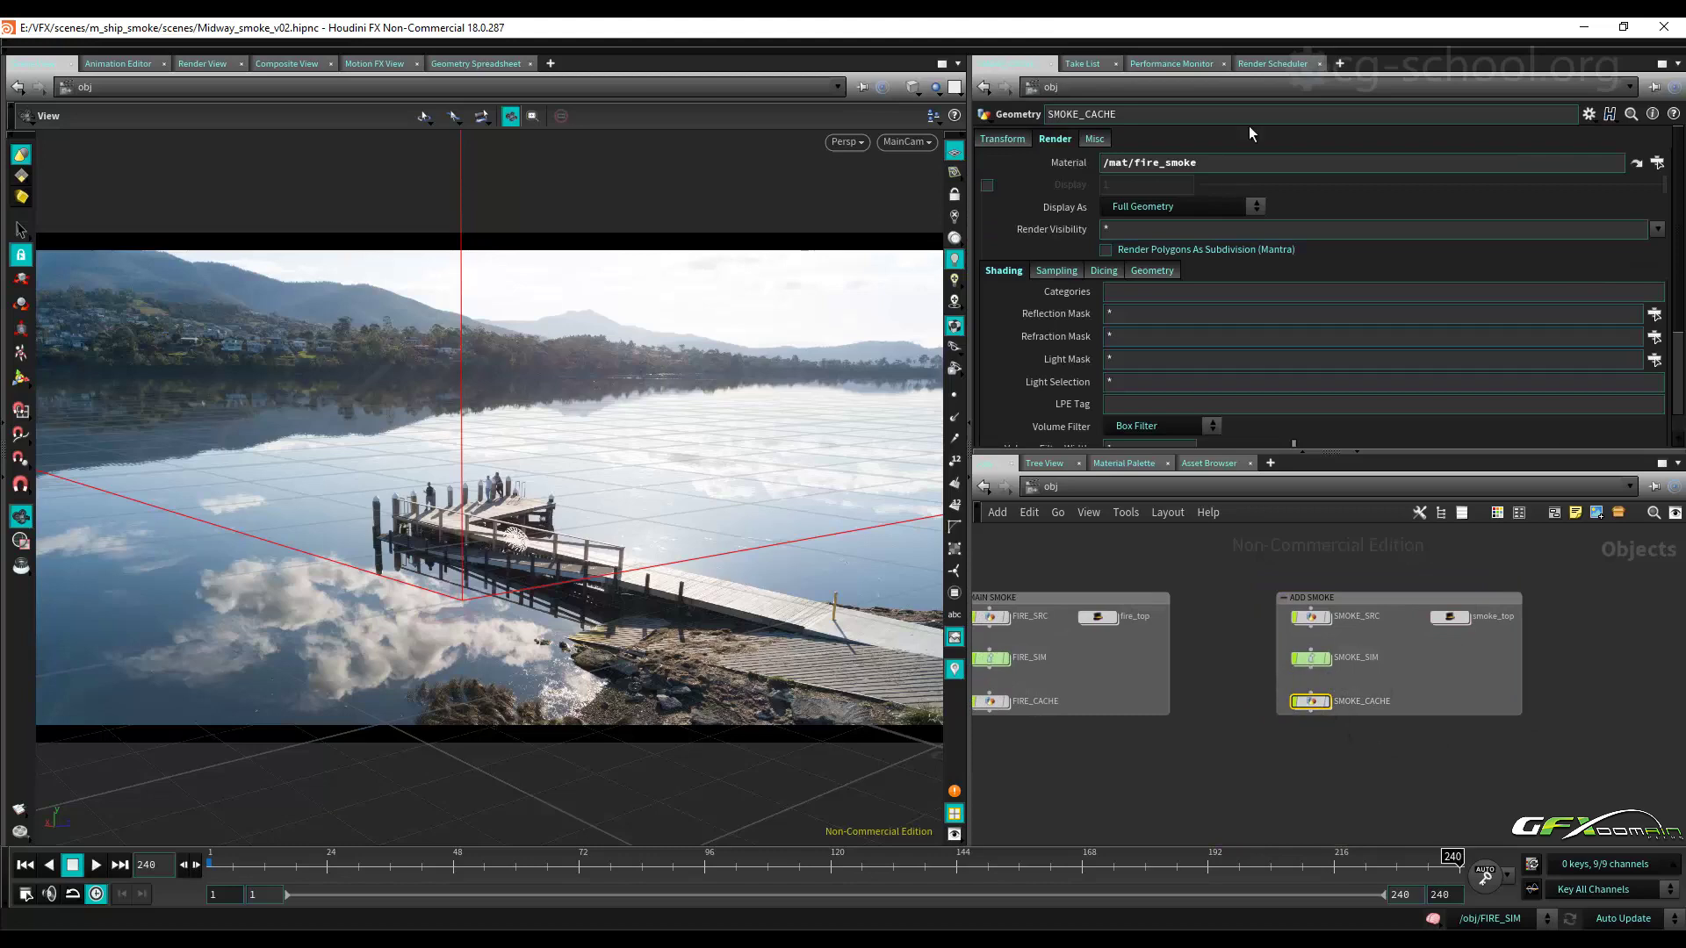
pyautogui.moveTo(1166, 162); pyautogui.dragTo(1135, 163)
pyautogui.click(1148, 162)
pyautogui.press('BackSpace')
pyautogui.press('BackSpace')
pyautogui.press('BackSpace')
pyautogui.press('BackSpace')
pyautogui.write('ad')
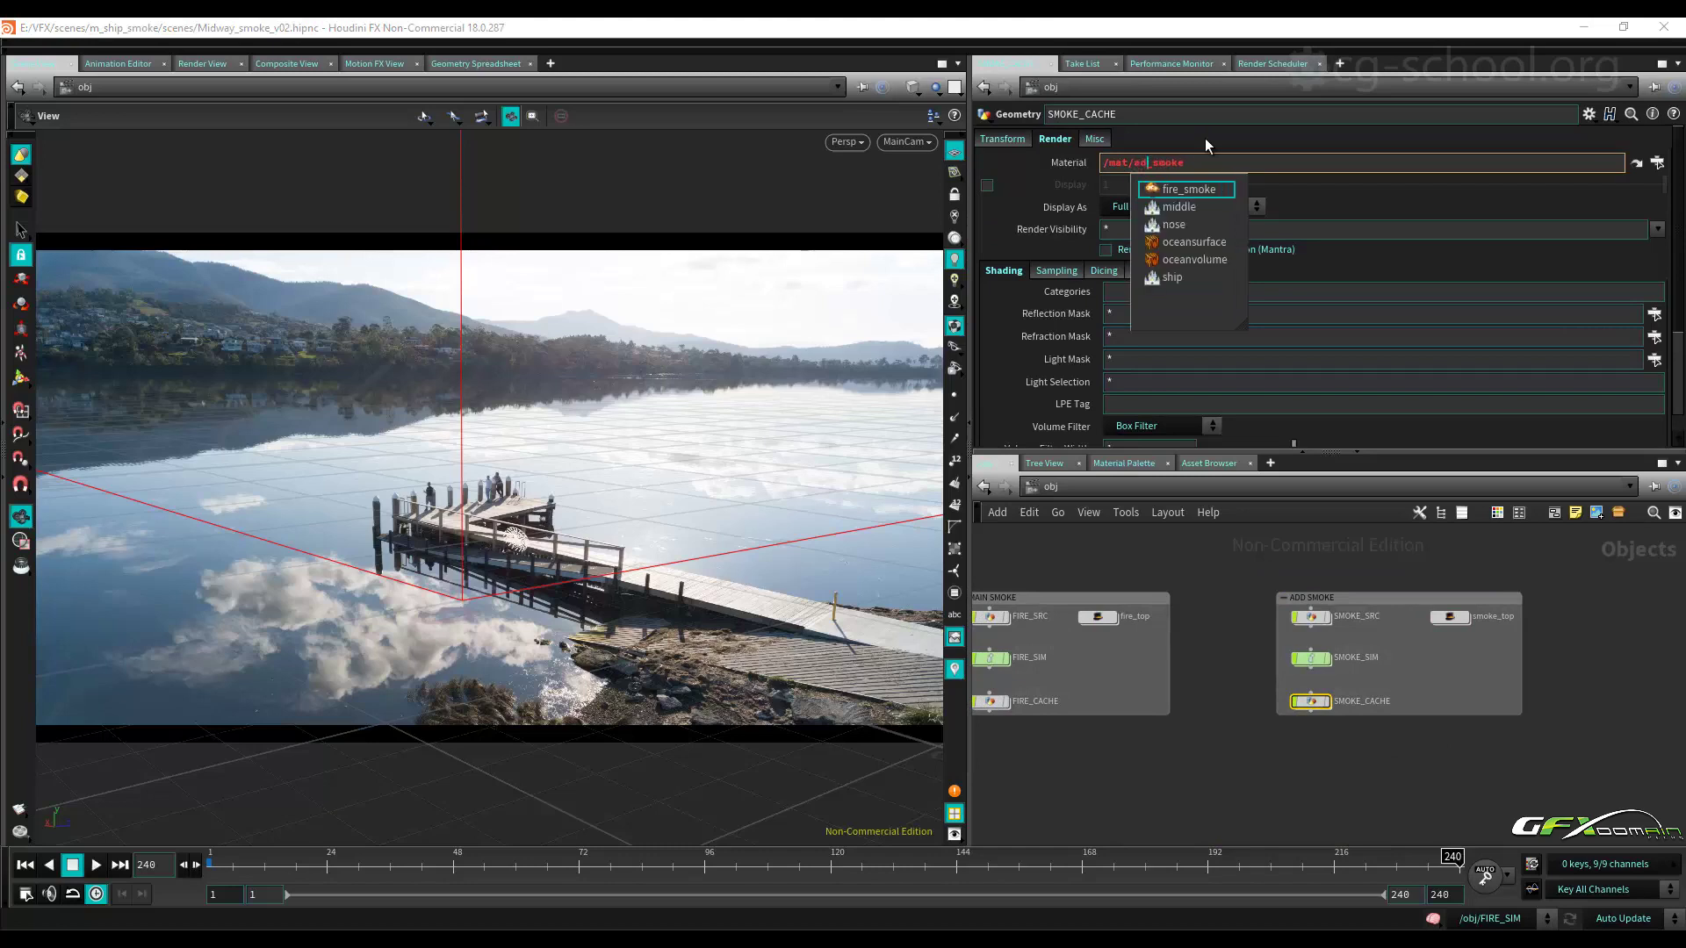
pyautogui.write('d')
pyautogui.press('Return')
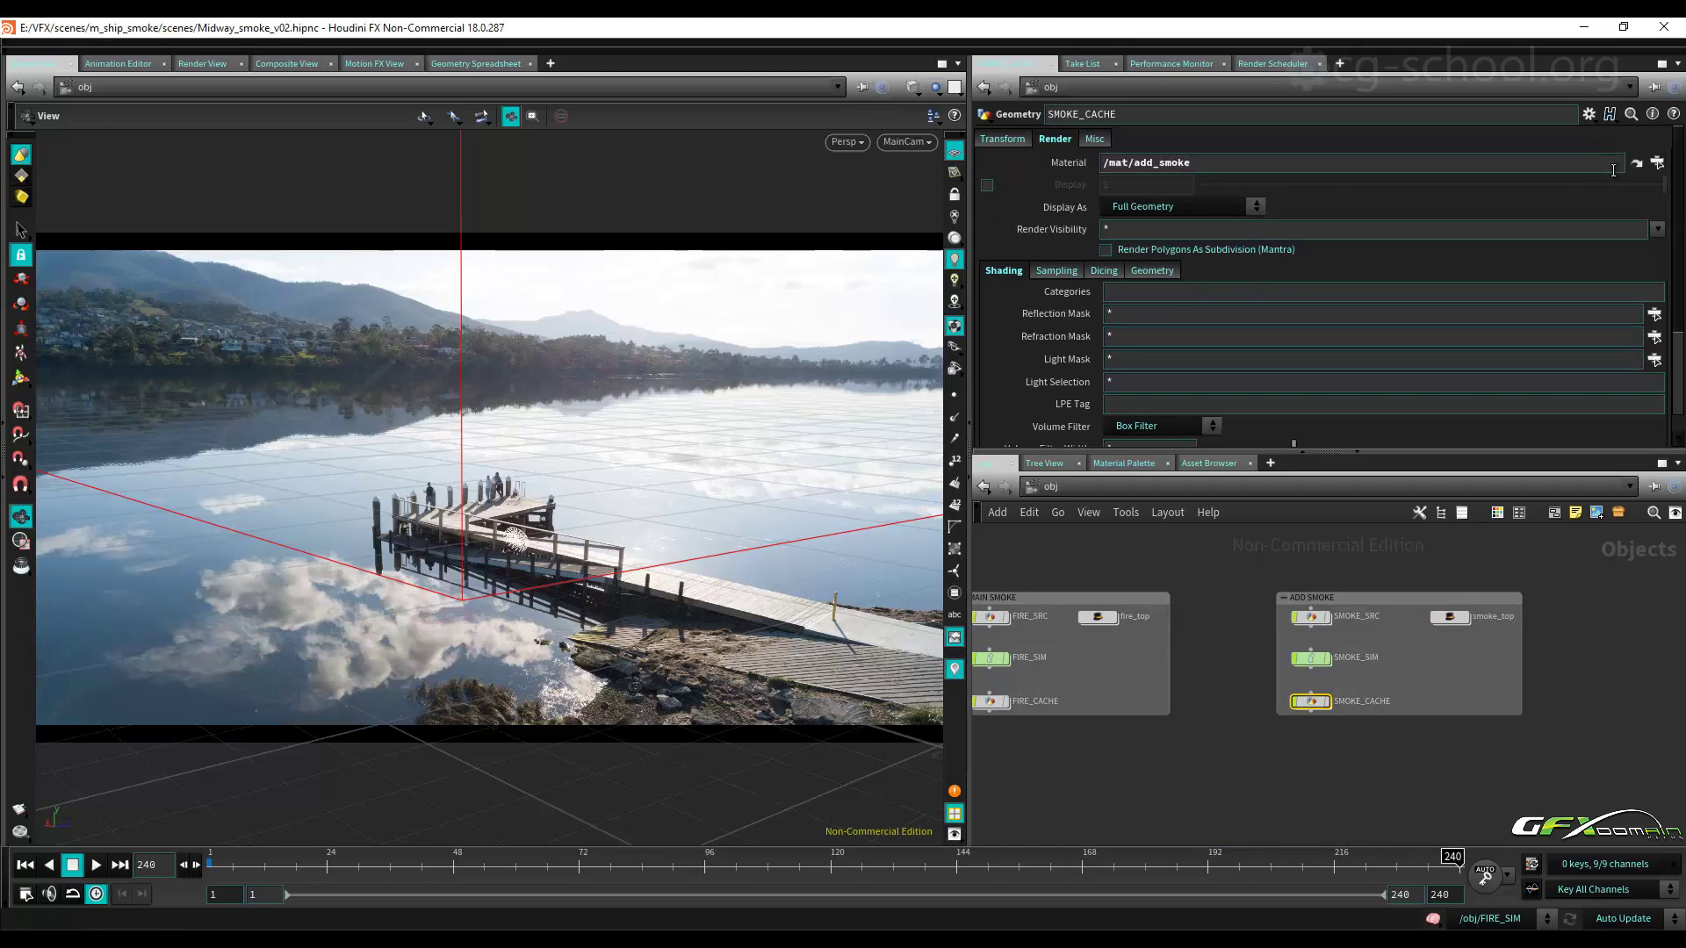
# In the mat network, duplicate the fire_smoke pyro shader and rename the copy add_smoke.
pyautogui.click(1635, 164)
pyautogui.scroll(-1, 1161, 771)
pyautogui.moveTo(1161, 771); pyautogui.dragTo(1572, 727, button='middle')
pyautogui.scroll(-1, 1449, 808)
pyautogui.moveTo(1449, 808); pyautogui.dragTo(1501, 601, button='middle')
pyautogui.moveTo(1049, 616); pyautogui.dragTo(1357, 803, button='middle')
pyautogui.moveTo(1293, 669); pyautogui.dragTo(1315, 717, button='middle')
pyautogui.keyDown('alt'); pyautogui.moveTo(1214, 630); pyautogui.dragTo(1347, 611); pyautogui.keyUp('alt')
pyautogui.doubleClick(1320, 602)
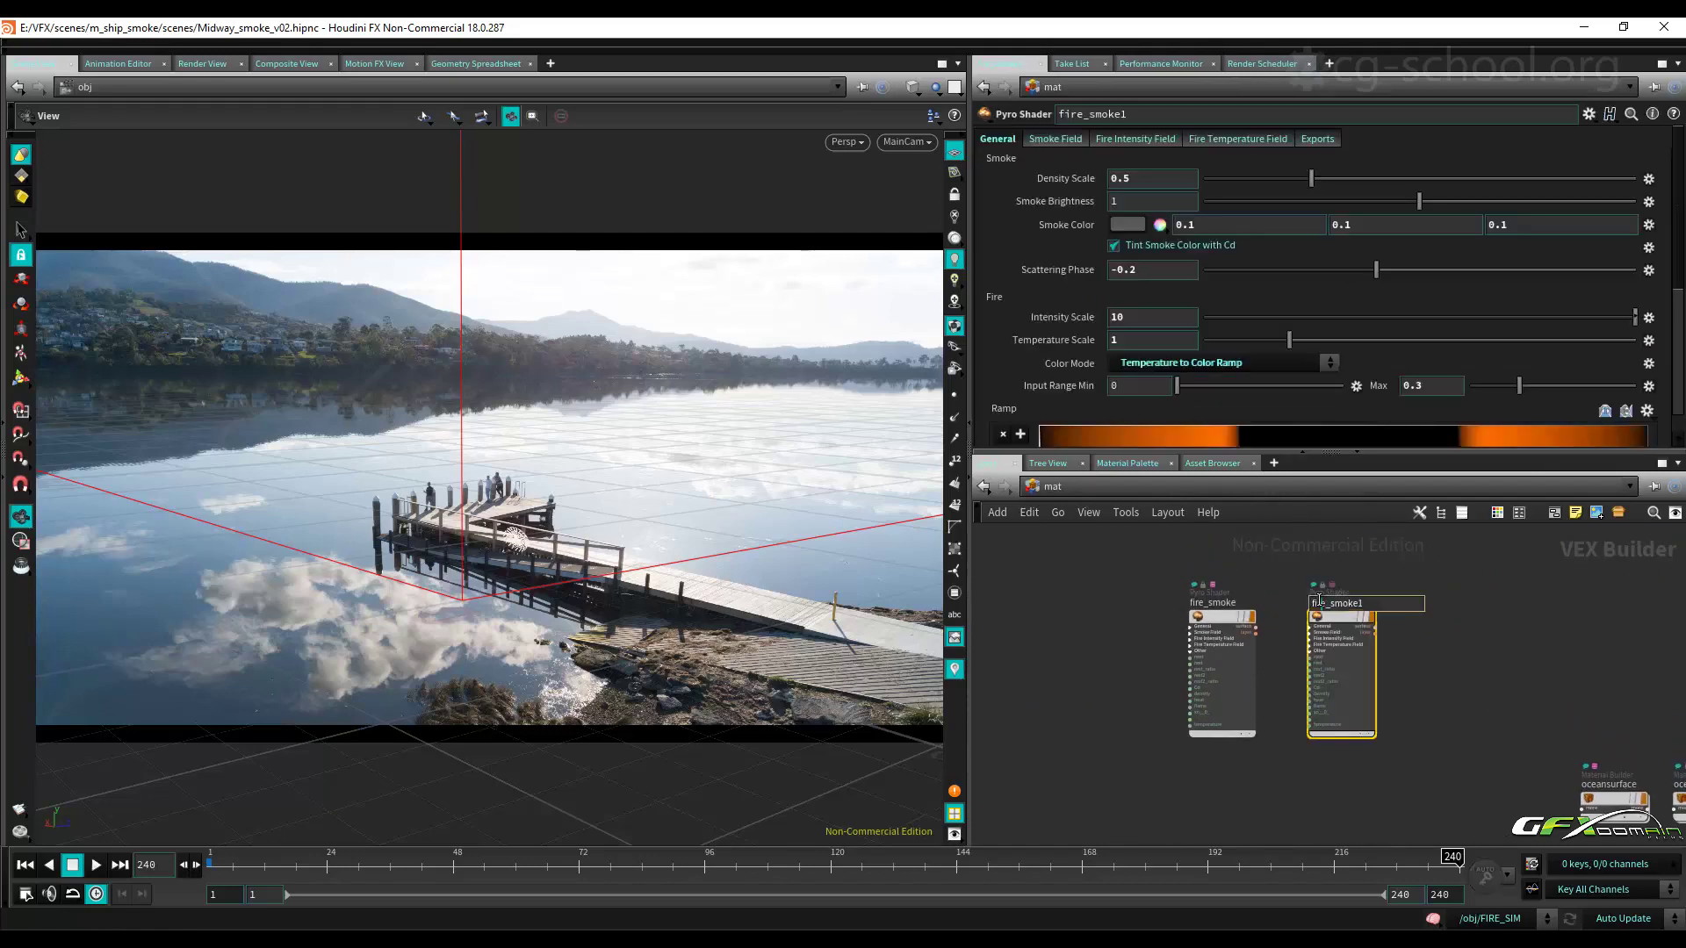
pyautogui.press('Delete')
pyautogui.write('add')
pyautogui.press('Return')
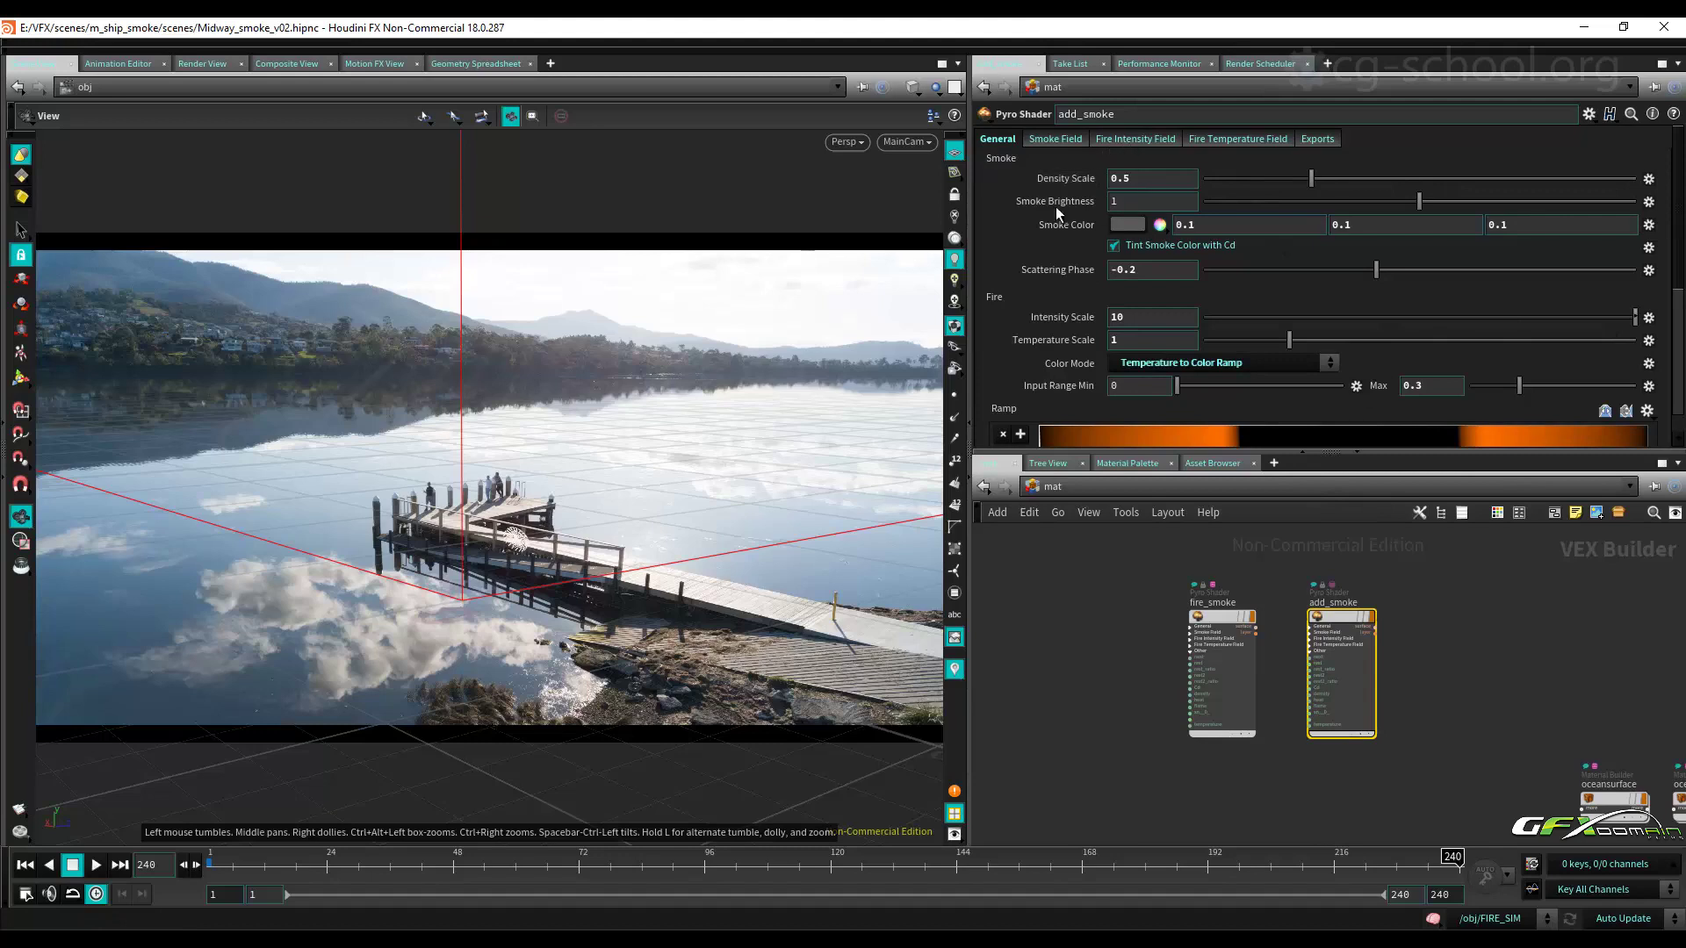
# Set the add_smoke shader's fire Intensity Scale and Temperature Scale to 0.
pyautogui.doubleClick(1144, 316)
pyautogui.write('0')
pyautogui.press('Return')
pyautogui.doubleClick(1150, 339)
pyautogui.write('0')
pyautogui.press('Return')
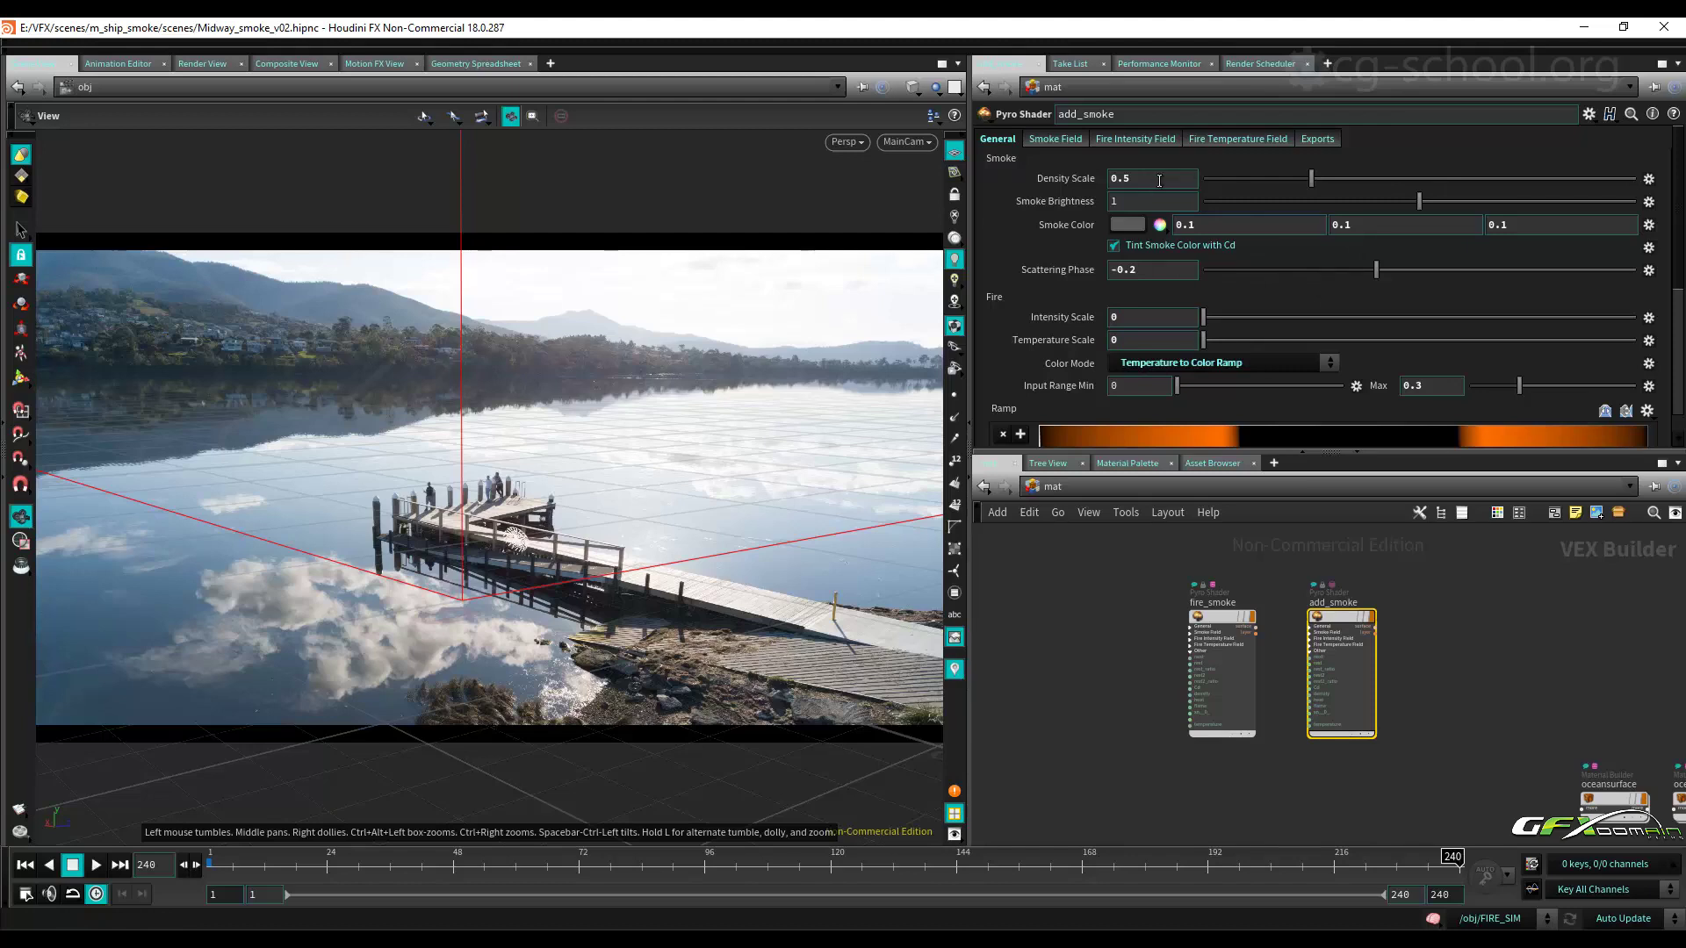
# Try a Density Scale of 0.3 on the add_smoke shader, then set it to 0.4.
pyautogui.moveTo(1113, 181); pyautogui.dragTo(1036, 201)
pyautogui.write('0.3')
pyautogui.press('Return')
pyautogui.doubleClick(1168, 178)
pyautogui.write('0.4')
pyautogui.press('Return')
pyautogui.moveTo(1082, 565); pyautogui.dragTo(1136, 561, button='middle')
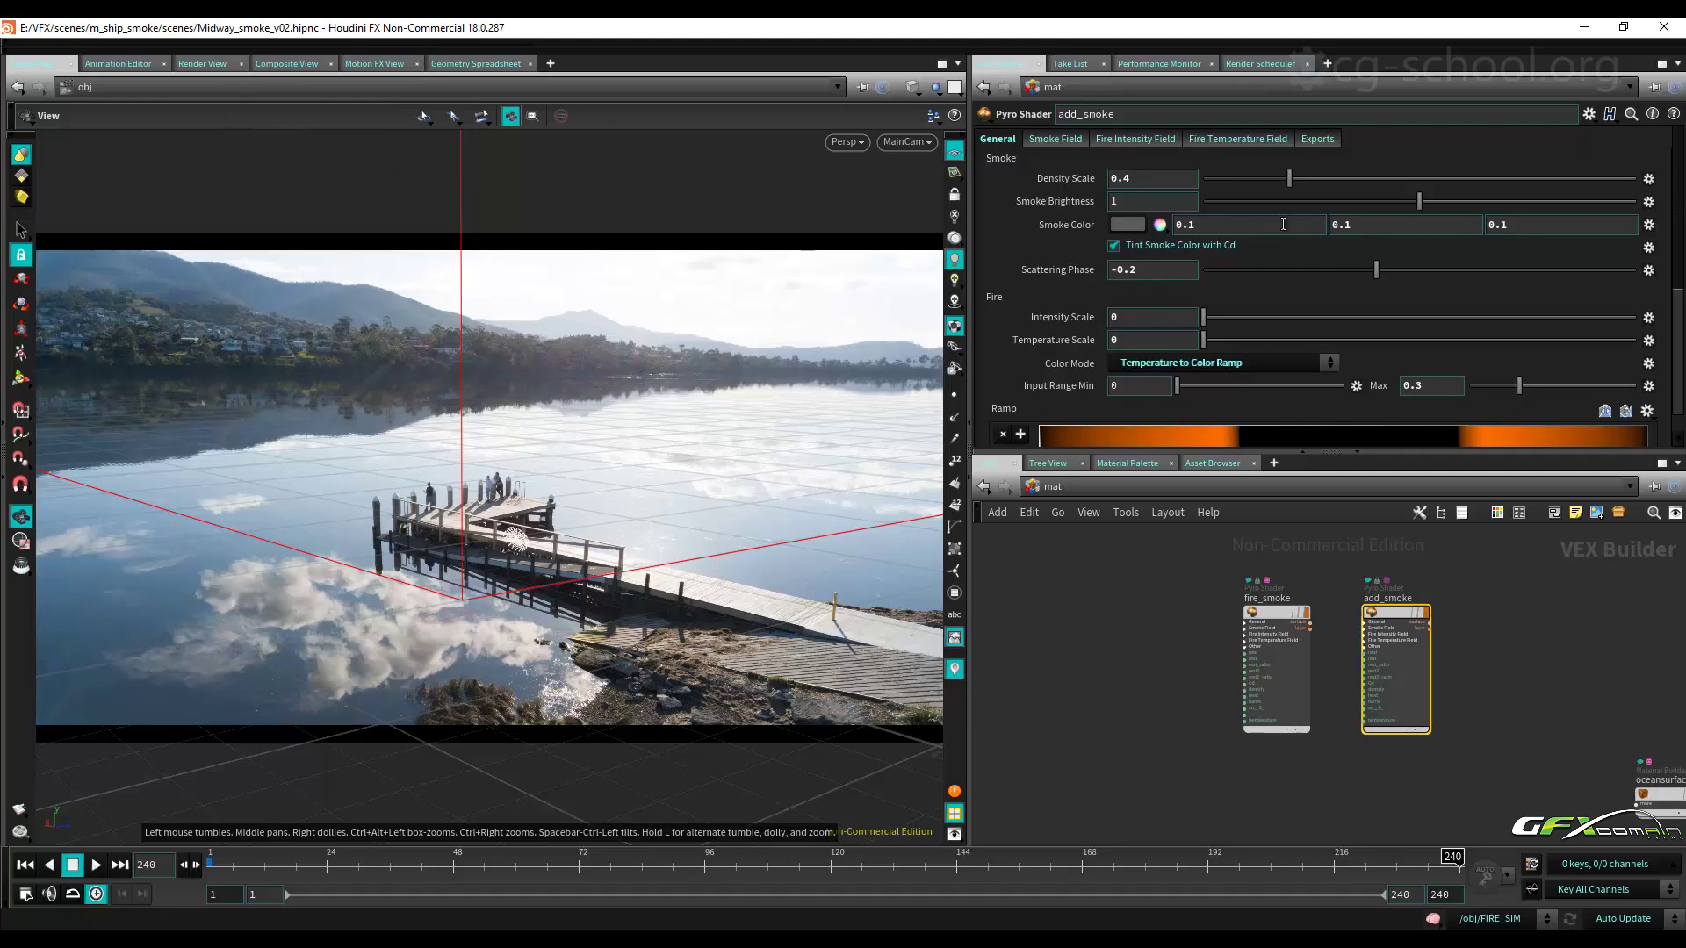
# Go to the out network and rearrange its nodes, stacking WS, ship and fetch_export_spectra in a column apart from main_smoke.
pyautogui.click(1059, 487)
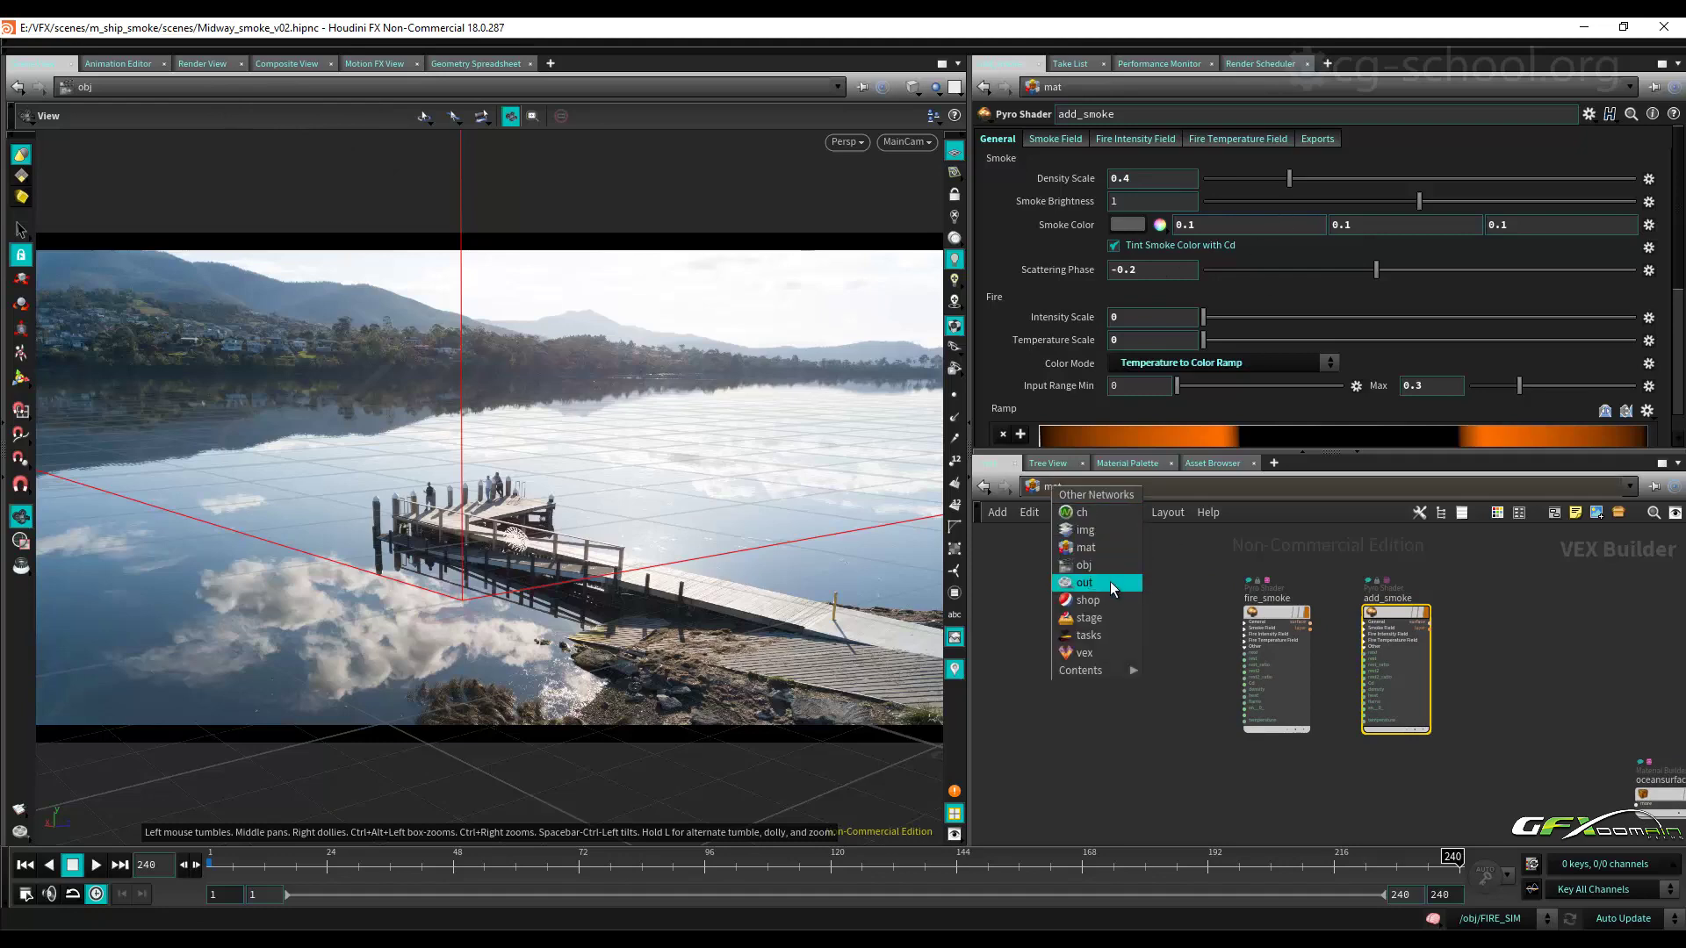
pyautogui.click(1110, 583)
pyautogui.moveTo(1376, 620); pyautogui.dragTo(1510, 603)
pyautogui.moveTo(1212, 575); pyautogui.dragTo(1382, 607)
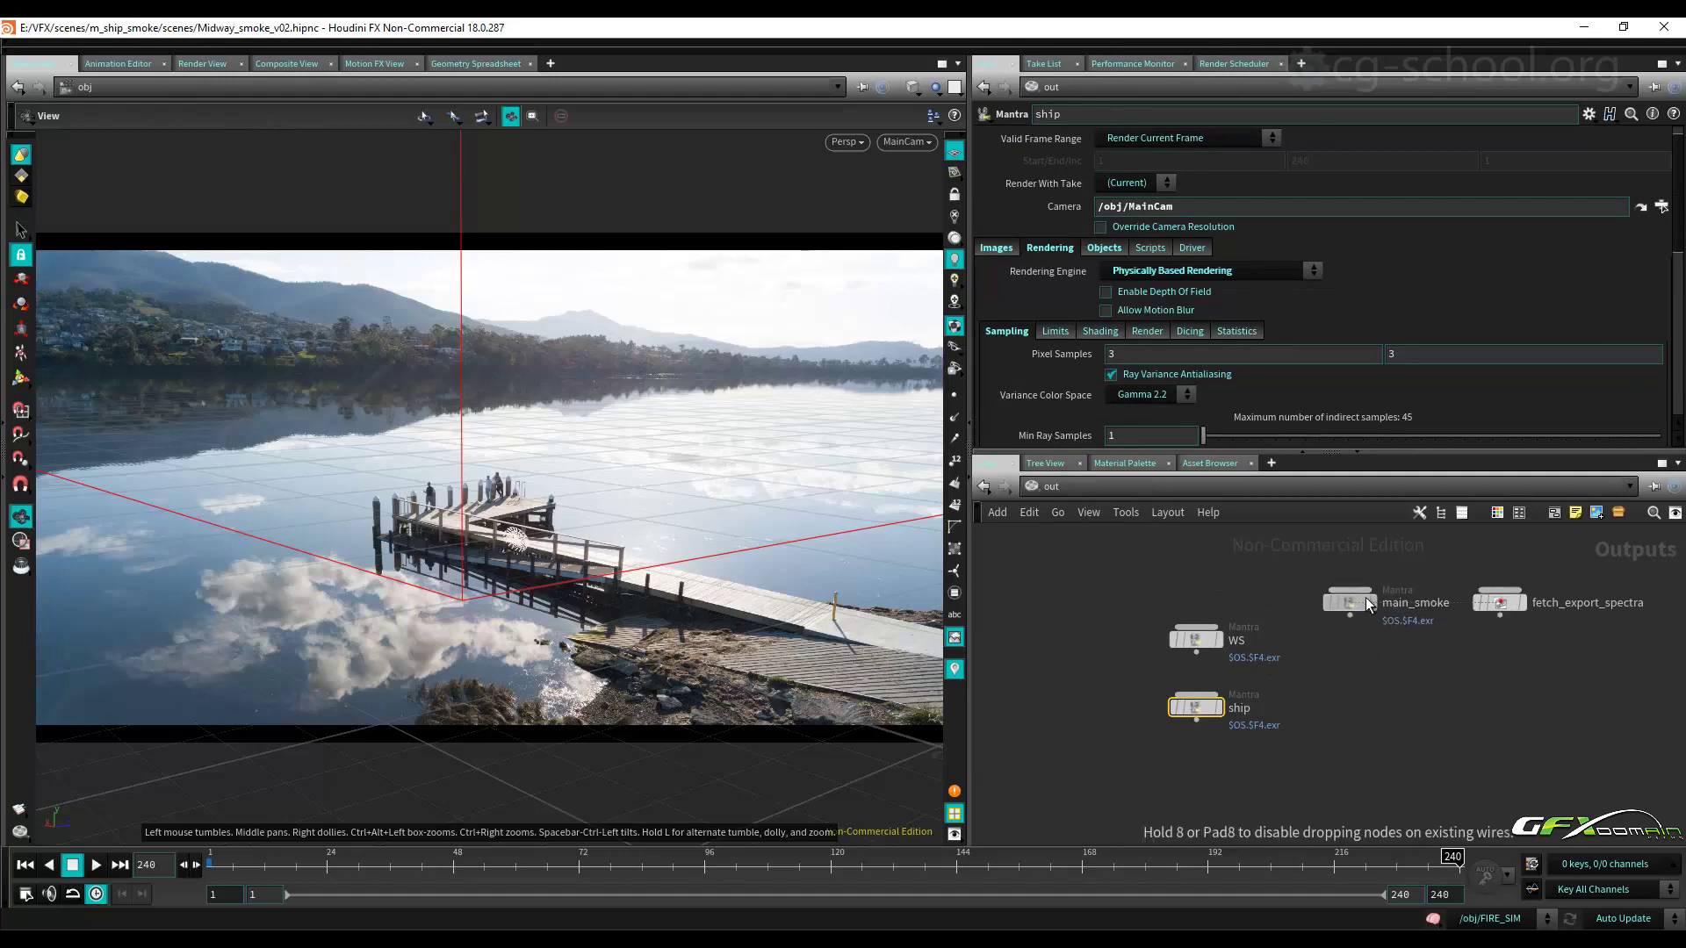
pyautogui.keyDown('shift'); pyautogui.click(1196, 639); pyautogui.keyUp('shift')
pyautogui.moveTo(1194, 650); pyautogui.dragTo(1087, 612)
pyautogui.click(1273, 632)
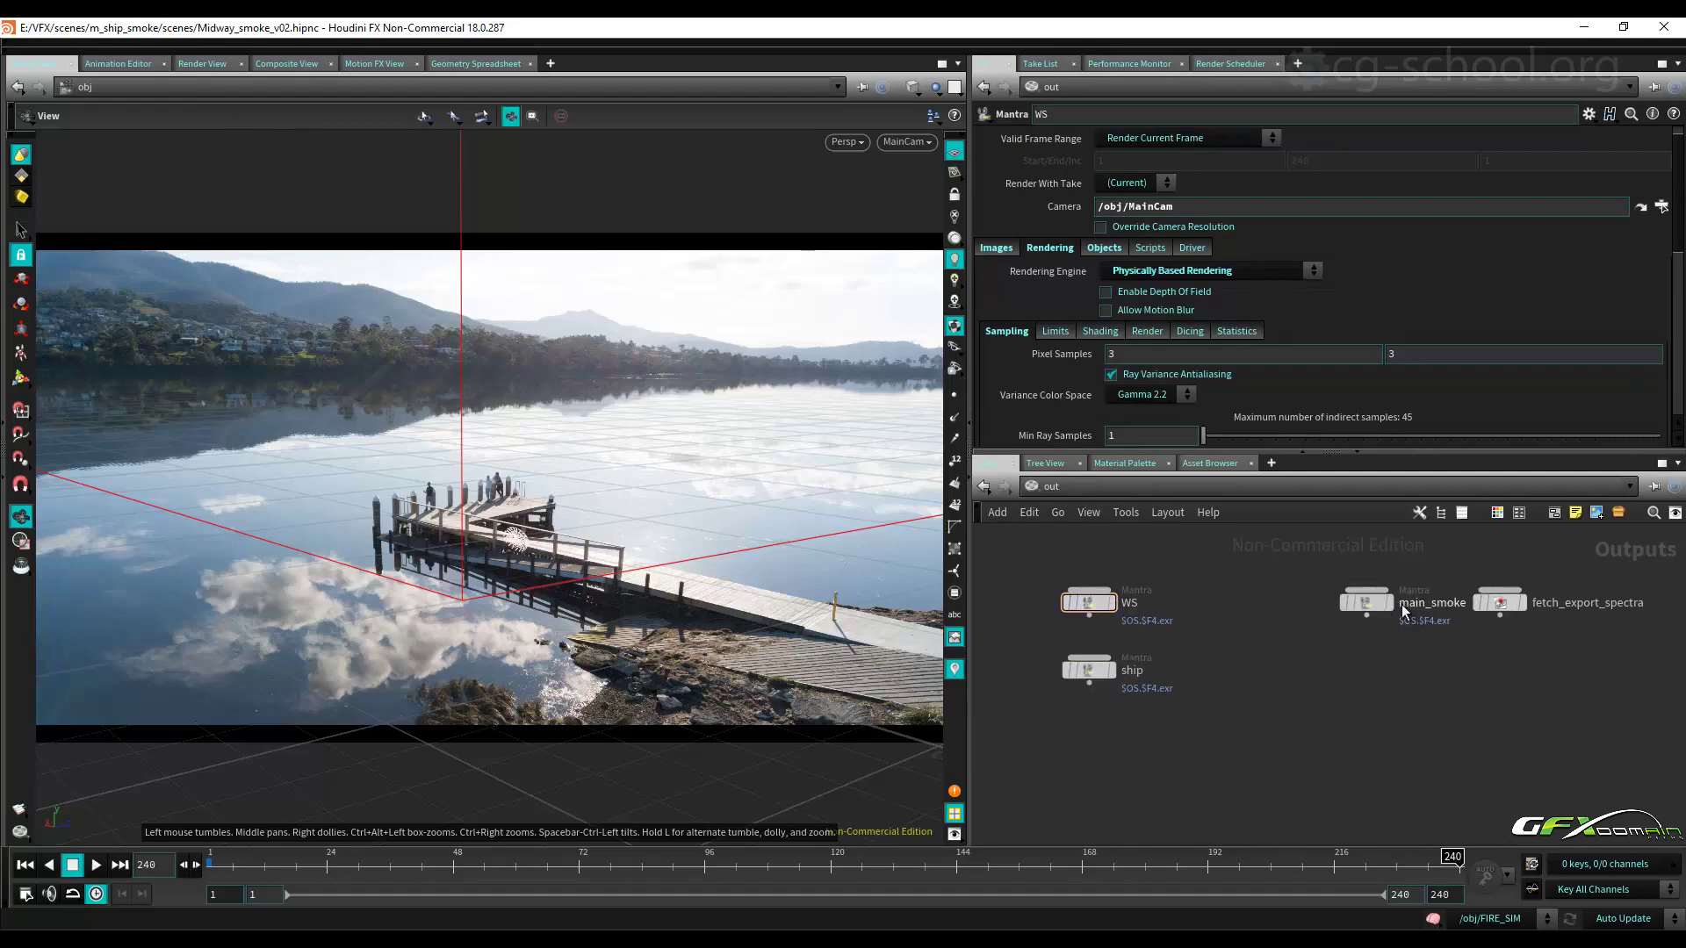
pyautogui.moveTo(1515, 606); pyautogui.dragTo(1105, 775)
# Duplicate the main_smoke Mantra node beneath the original and rename the copy add_smoke.
pyautogui.click(1335, 599)
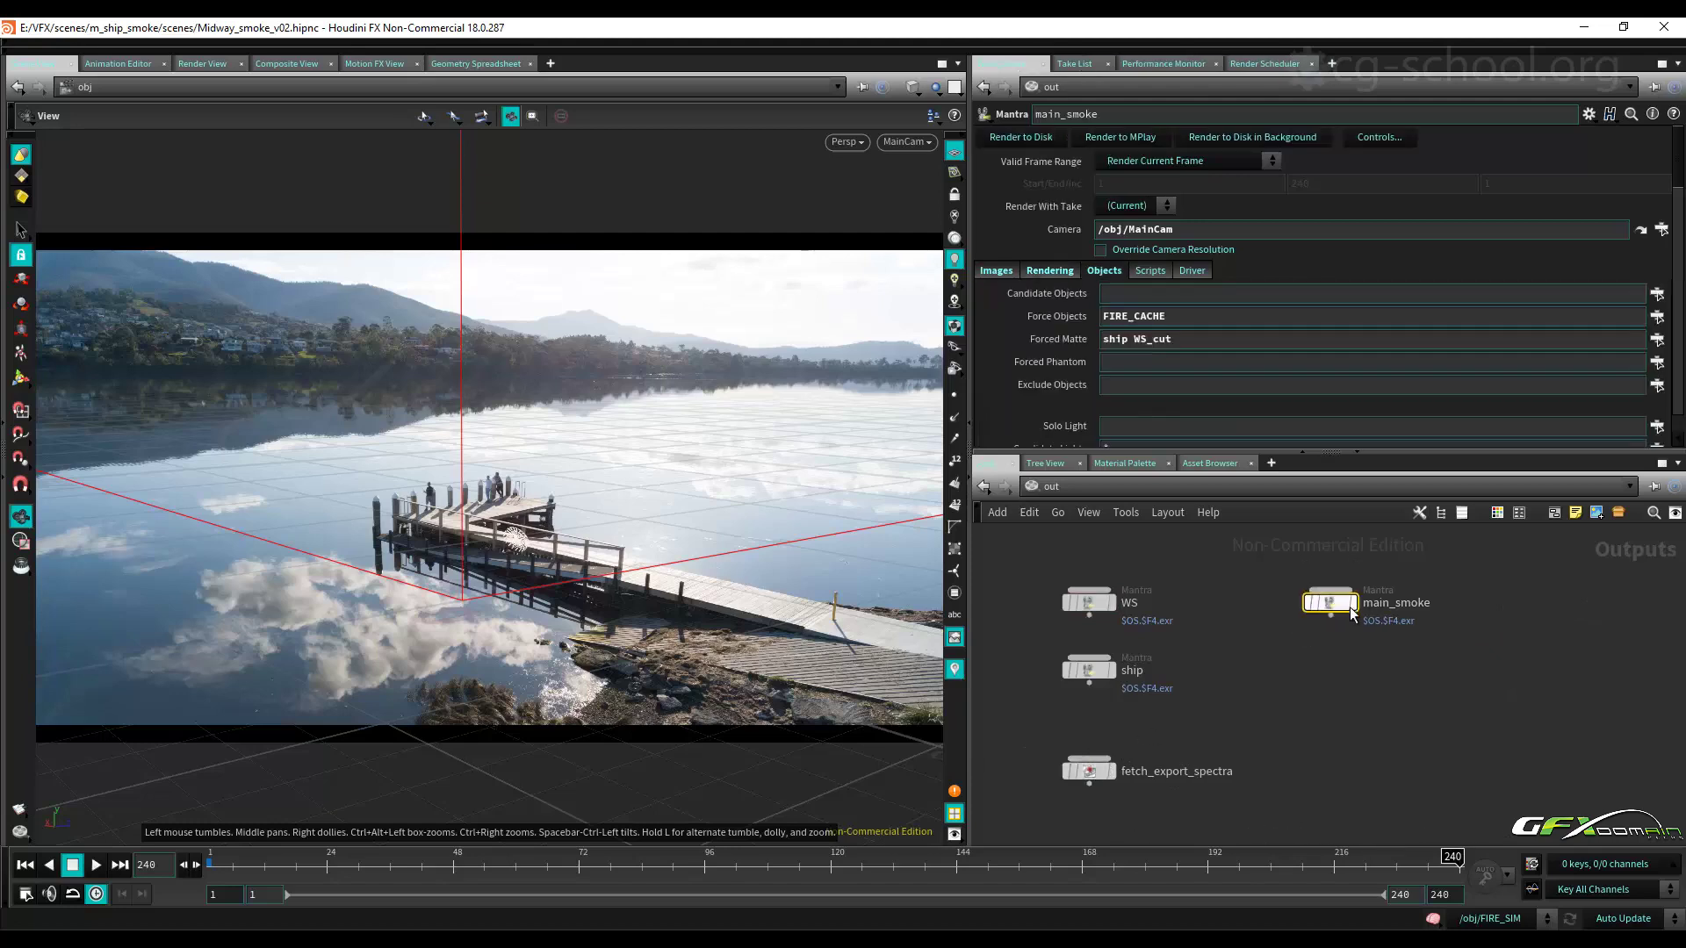
pyautogui.keyDown('alt'); pyautogui.moveTo(1340, 603); pyautogui.dragTo(1333, 687); pyautogui.keyUp('alt')
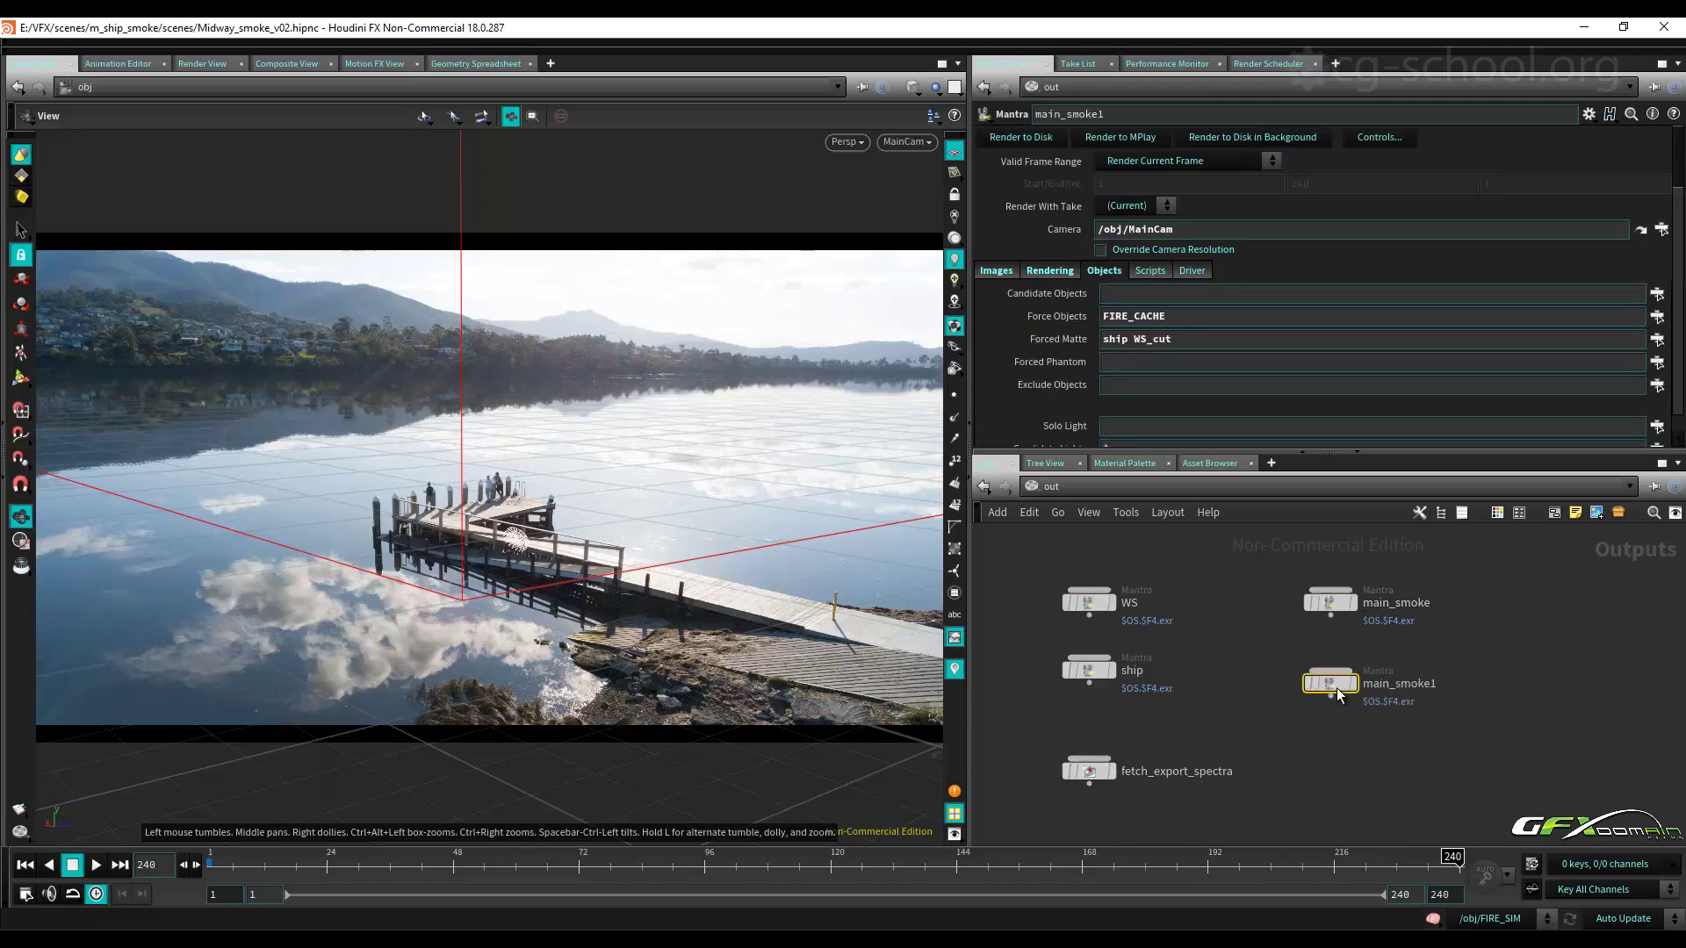
pyautogui.doubleClick(1395, 670)
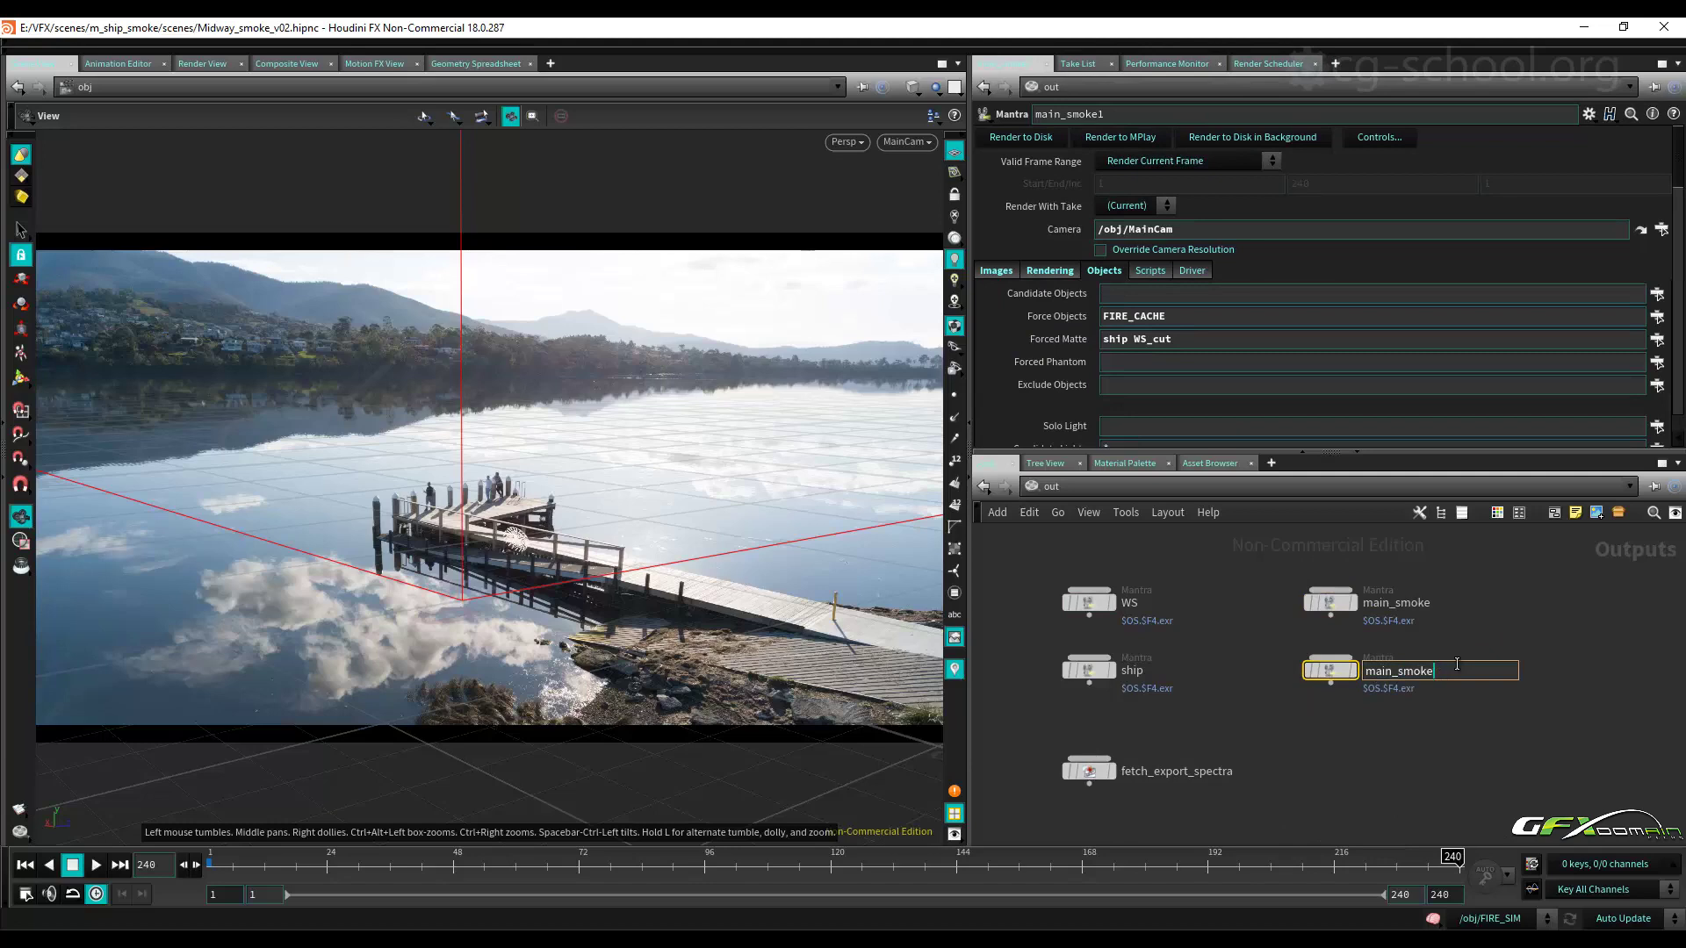
pyautogui.press('Delete')
pyautogui.press('Delete')
pyautogui.press('Delete')
pyautogui.press('Delete')
pyautogui.write('add')
pyautogui.press('Return')
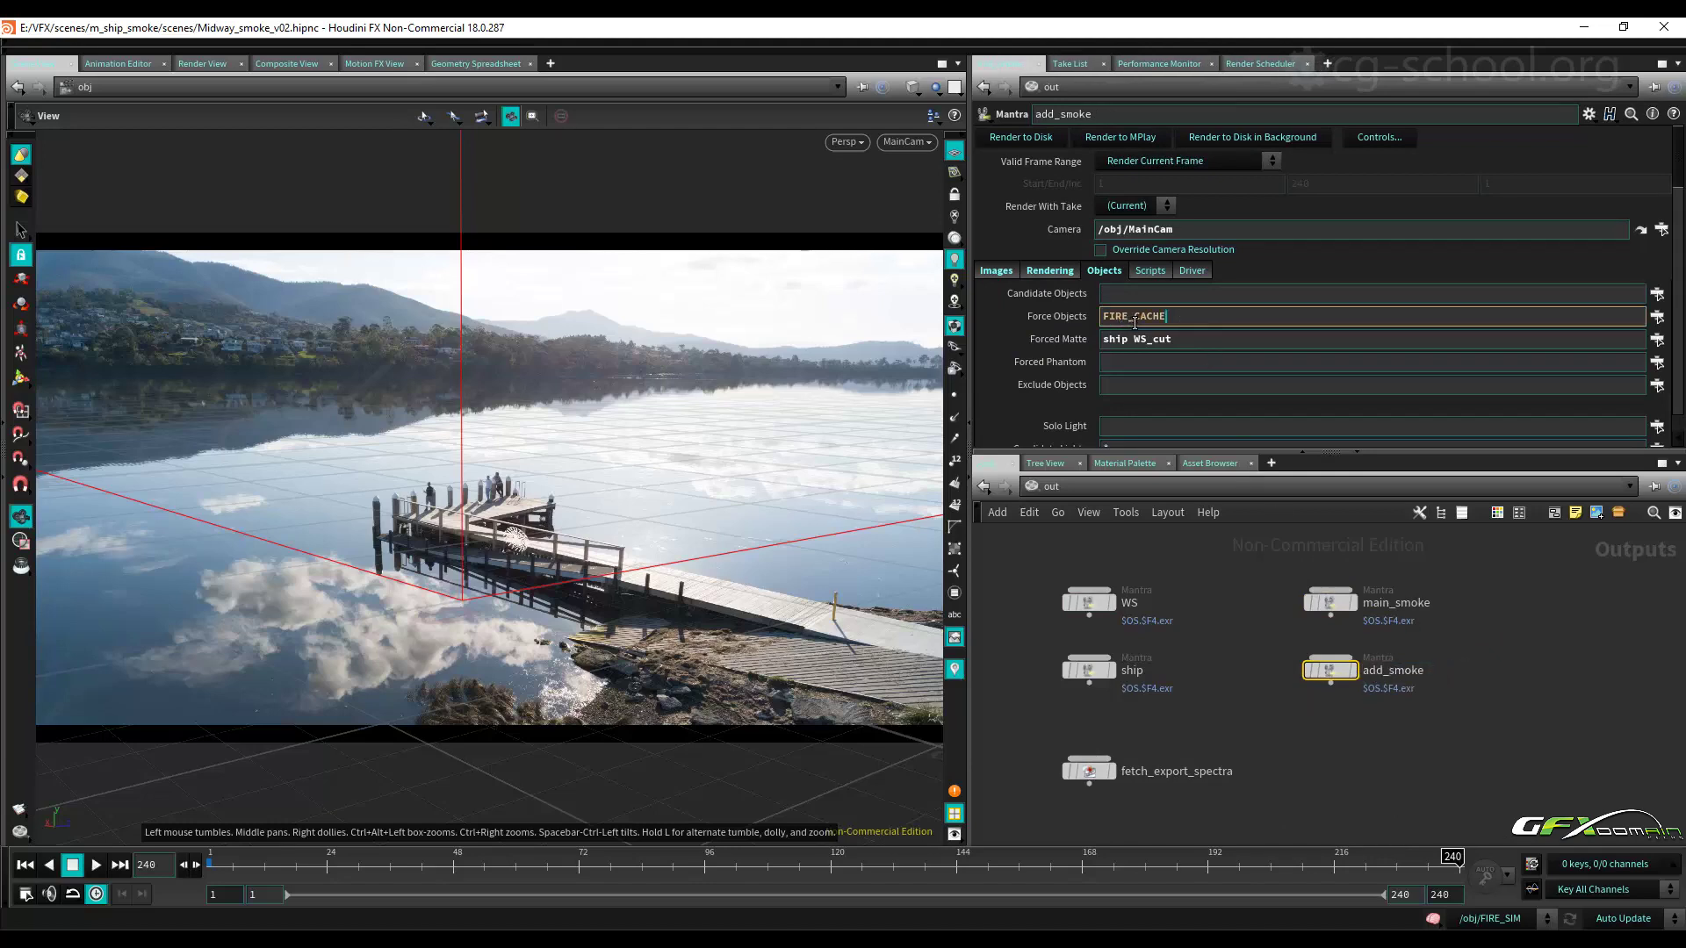
# Set the add_smoke Mantra node's Force Objects to SMOKE_CACHE.
pyautogui.moveTo(1130, 319); pyautogui.dragTo(1029, 355)
pyautogui.write('SMOKE')
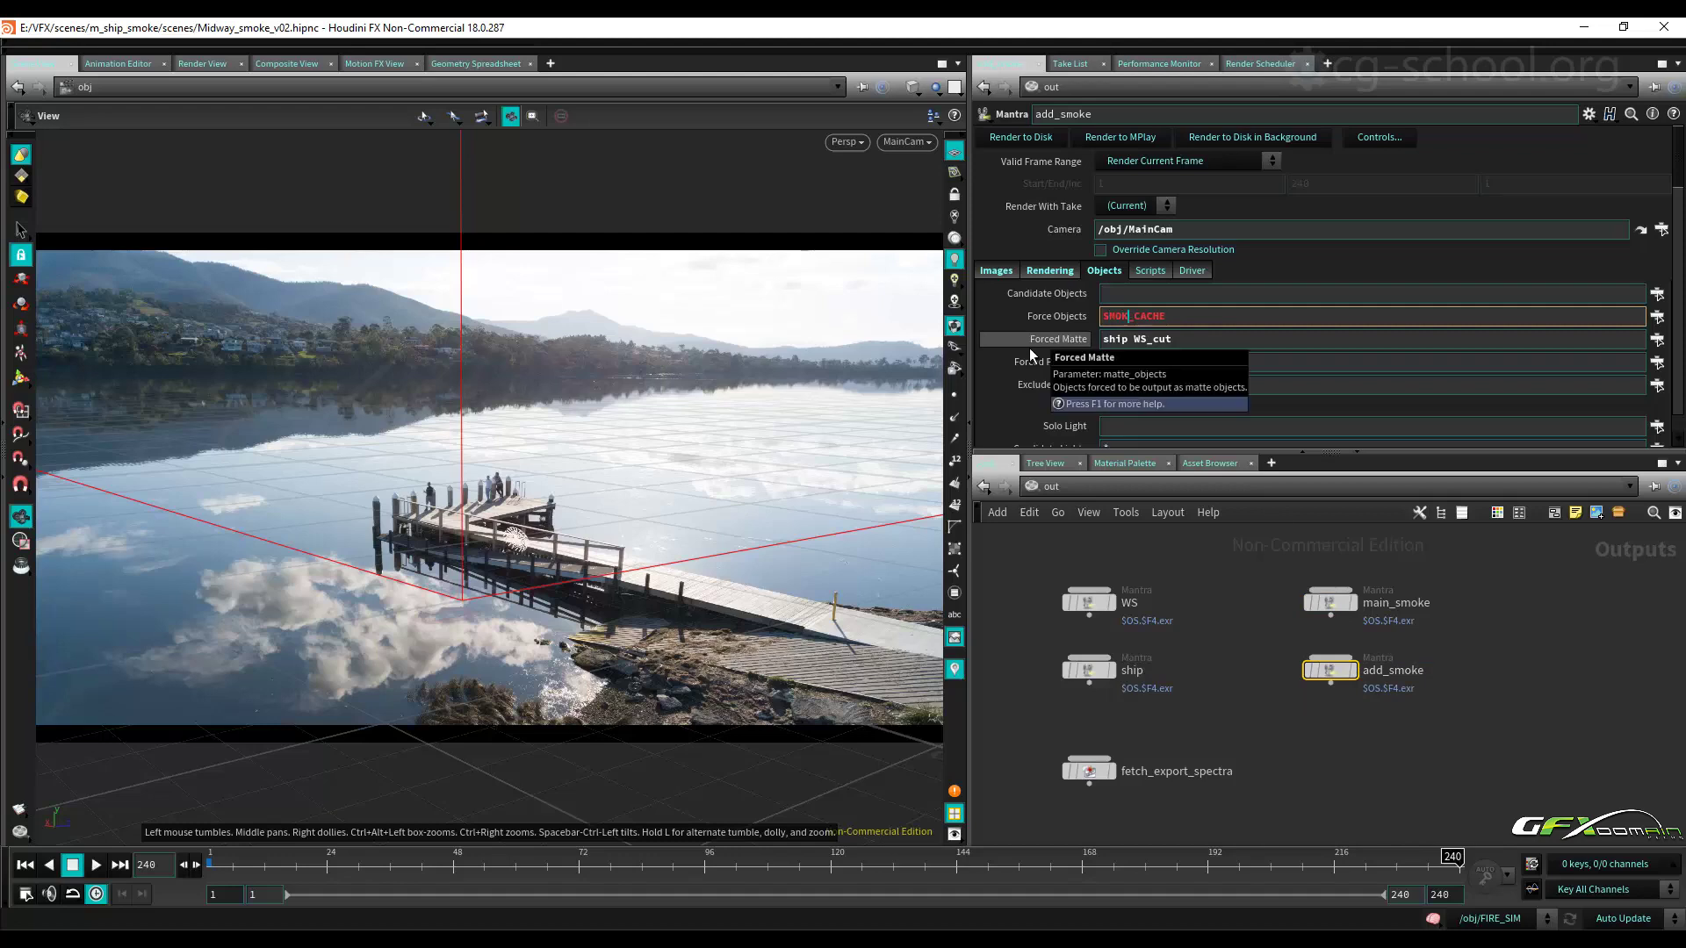
pyautogui.press('Return')
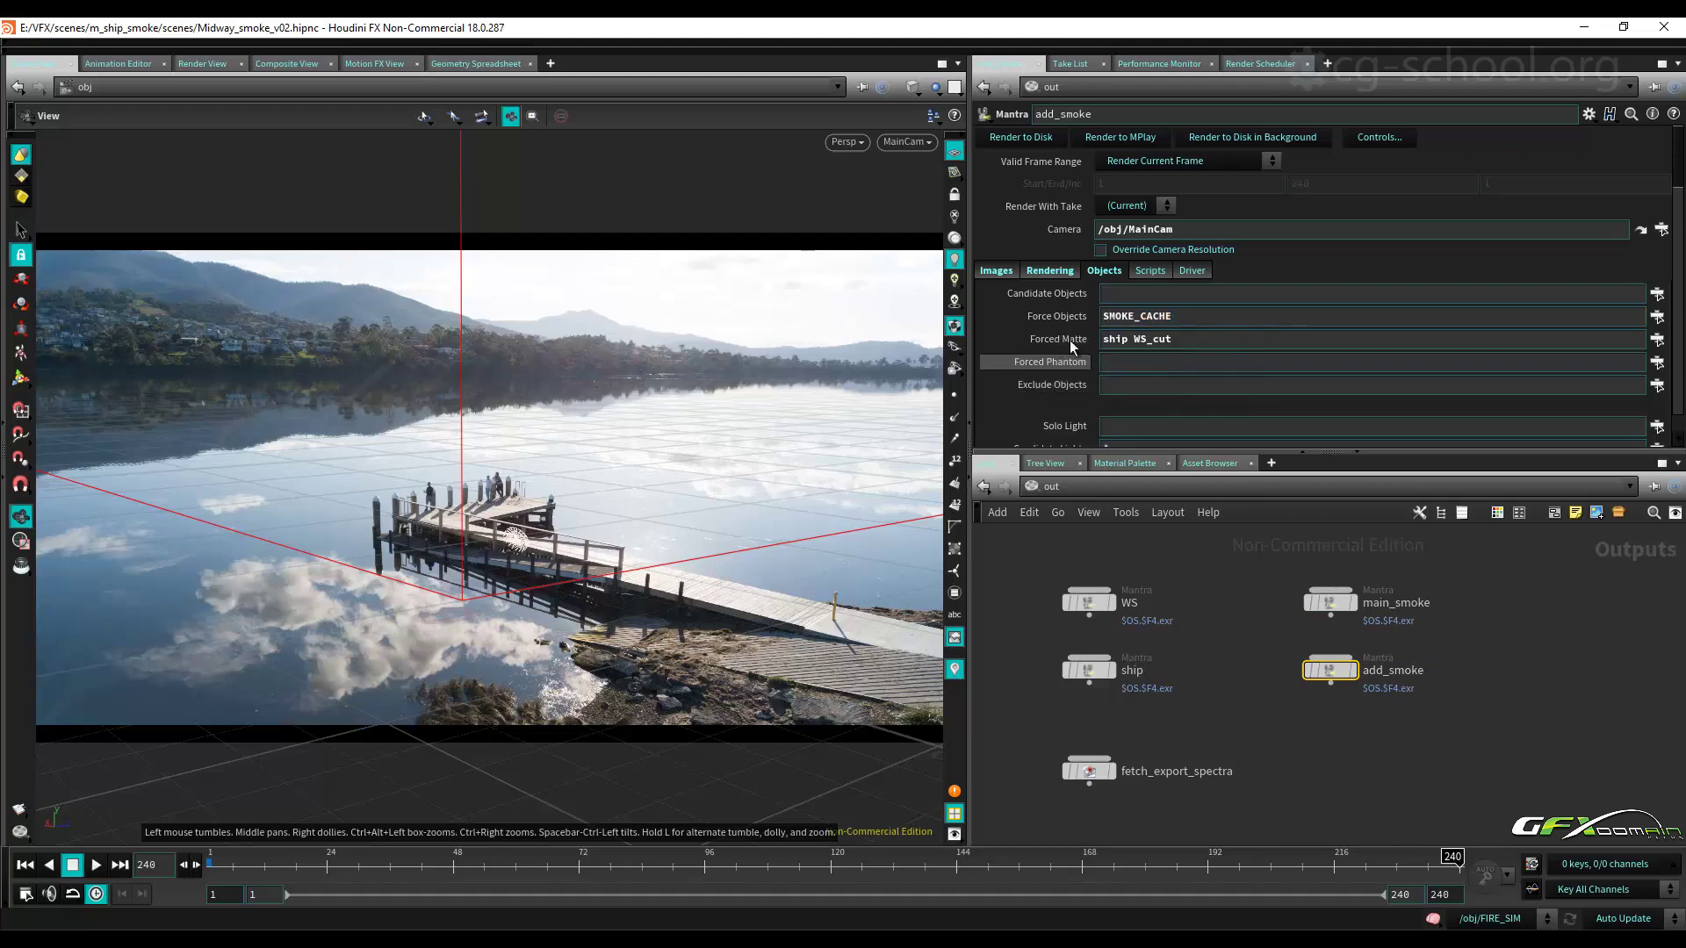
# Add FIRE_CACHE to the add_smoke node's Forced Matte objects alongside ship and WS_cut.
pyautogui.click(1142, 341)
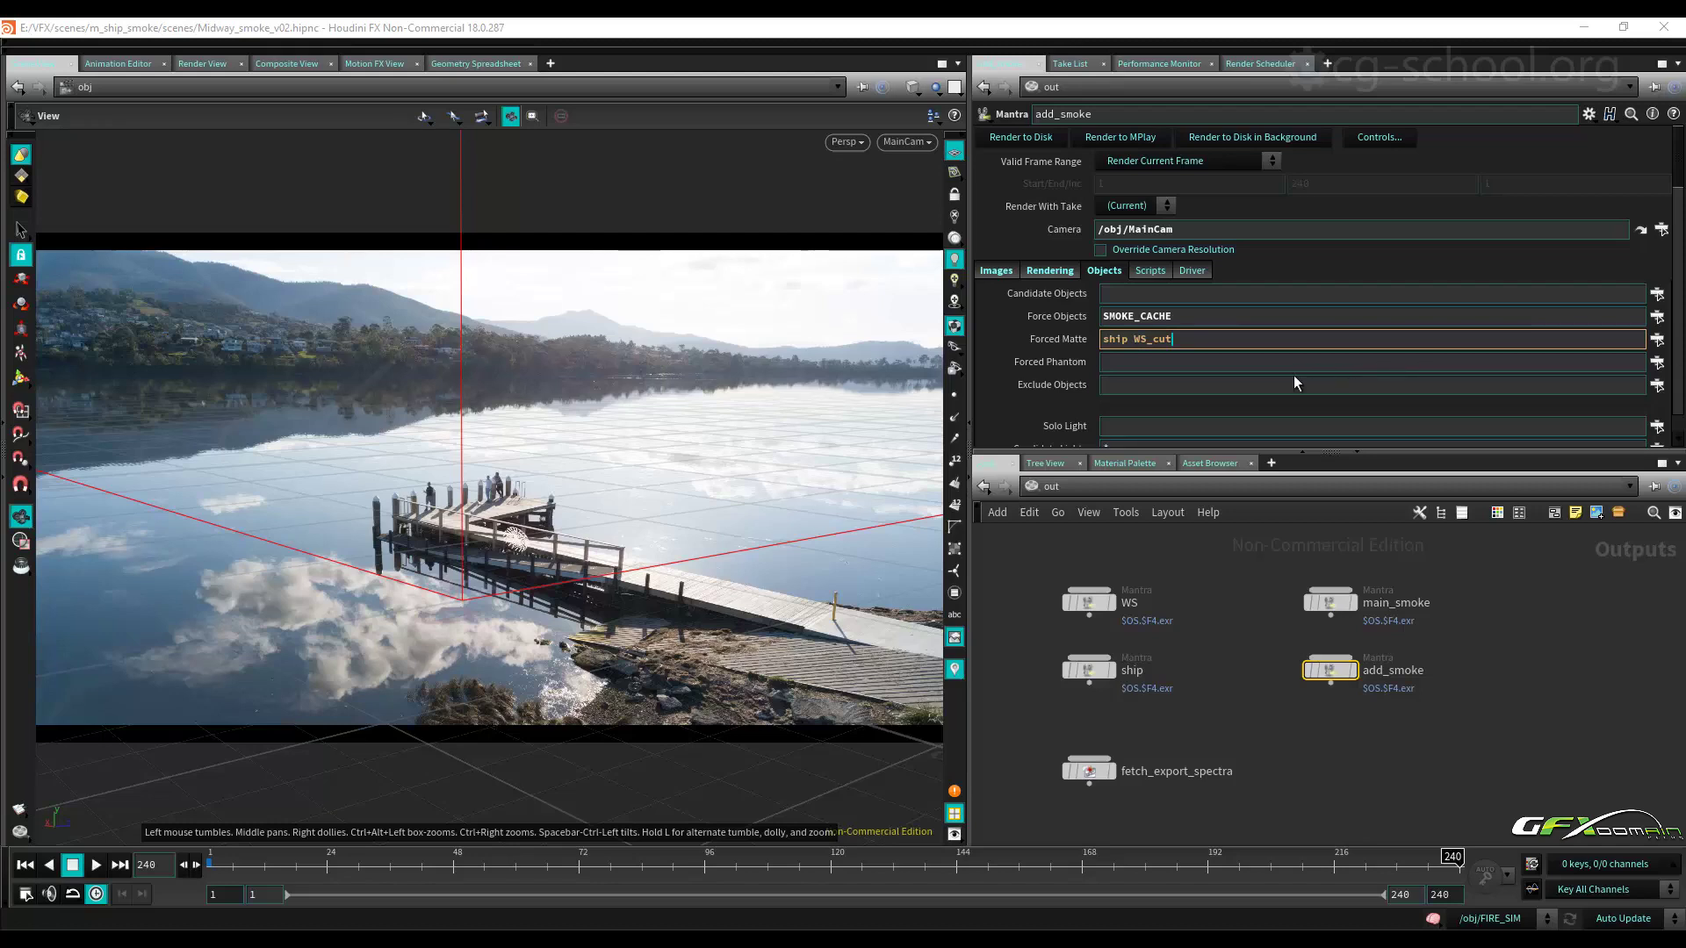
pyautogui.click(1656, 339)
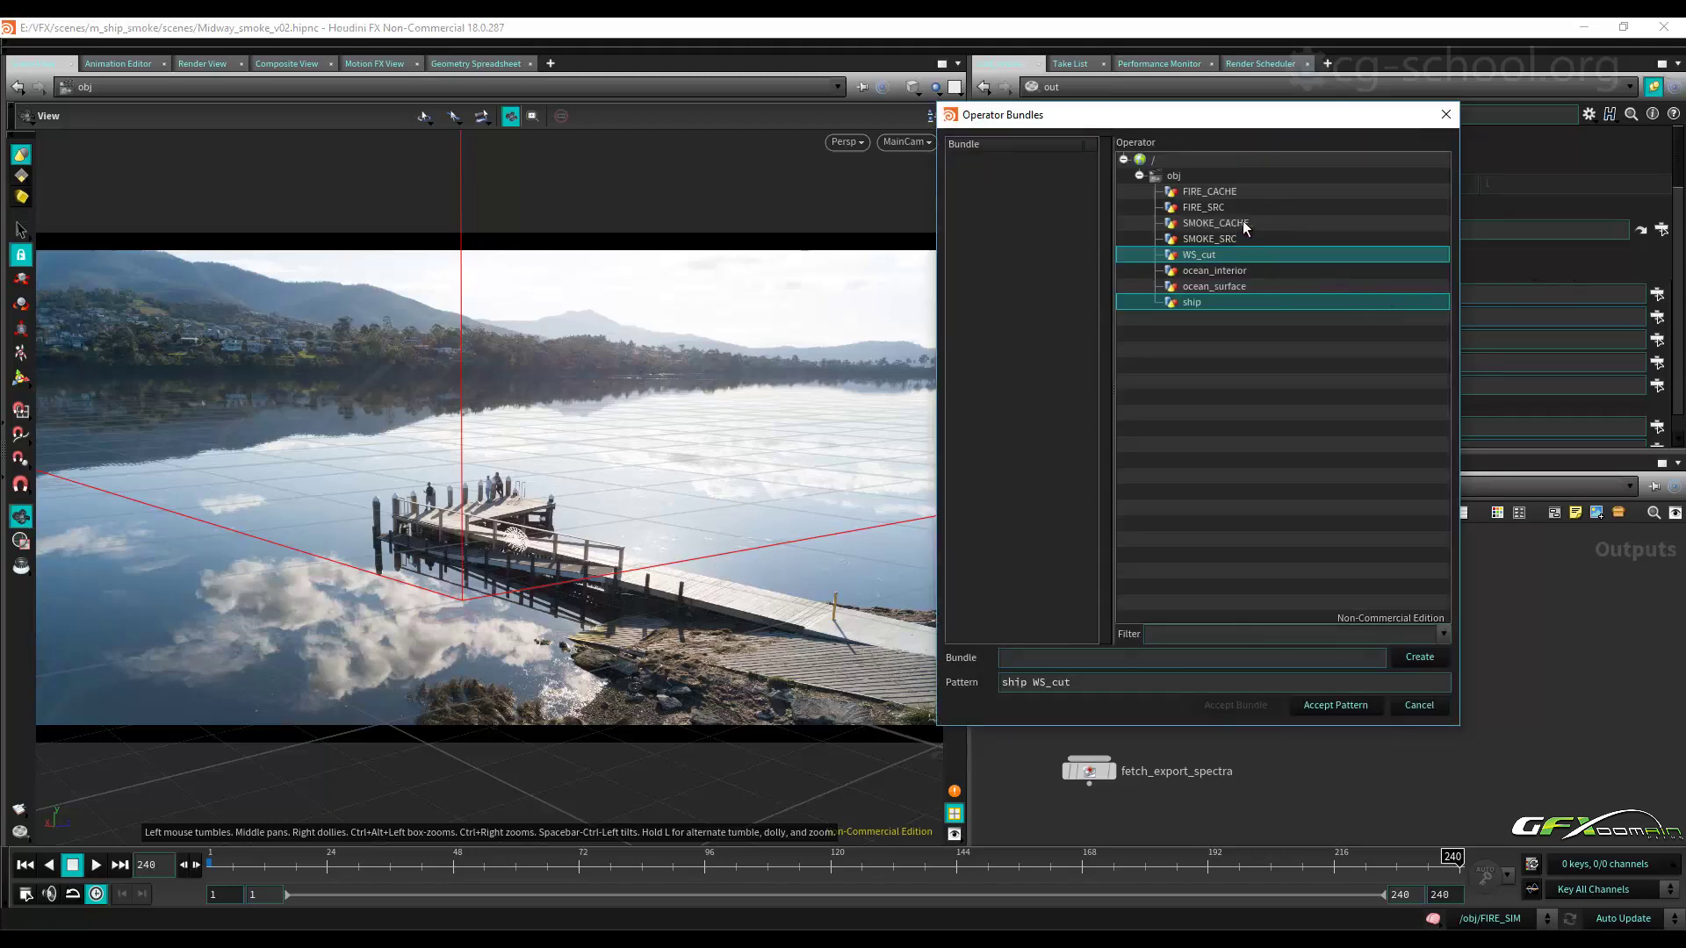
pyautogui.keyDown('ctrl'); pyautogui.click(1236, 193); pyautogui.keyUp('ctrl')
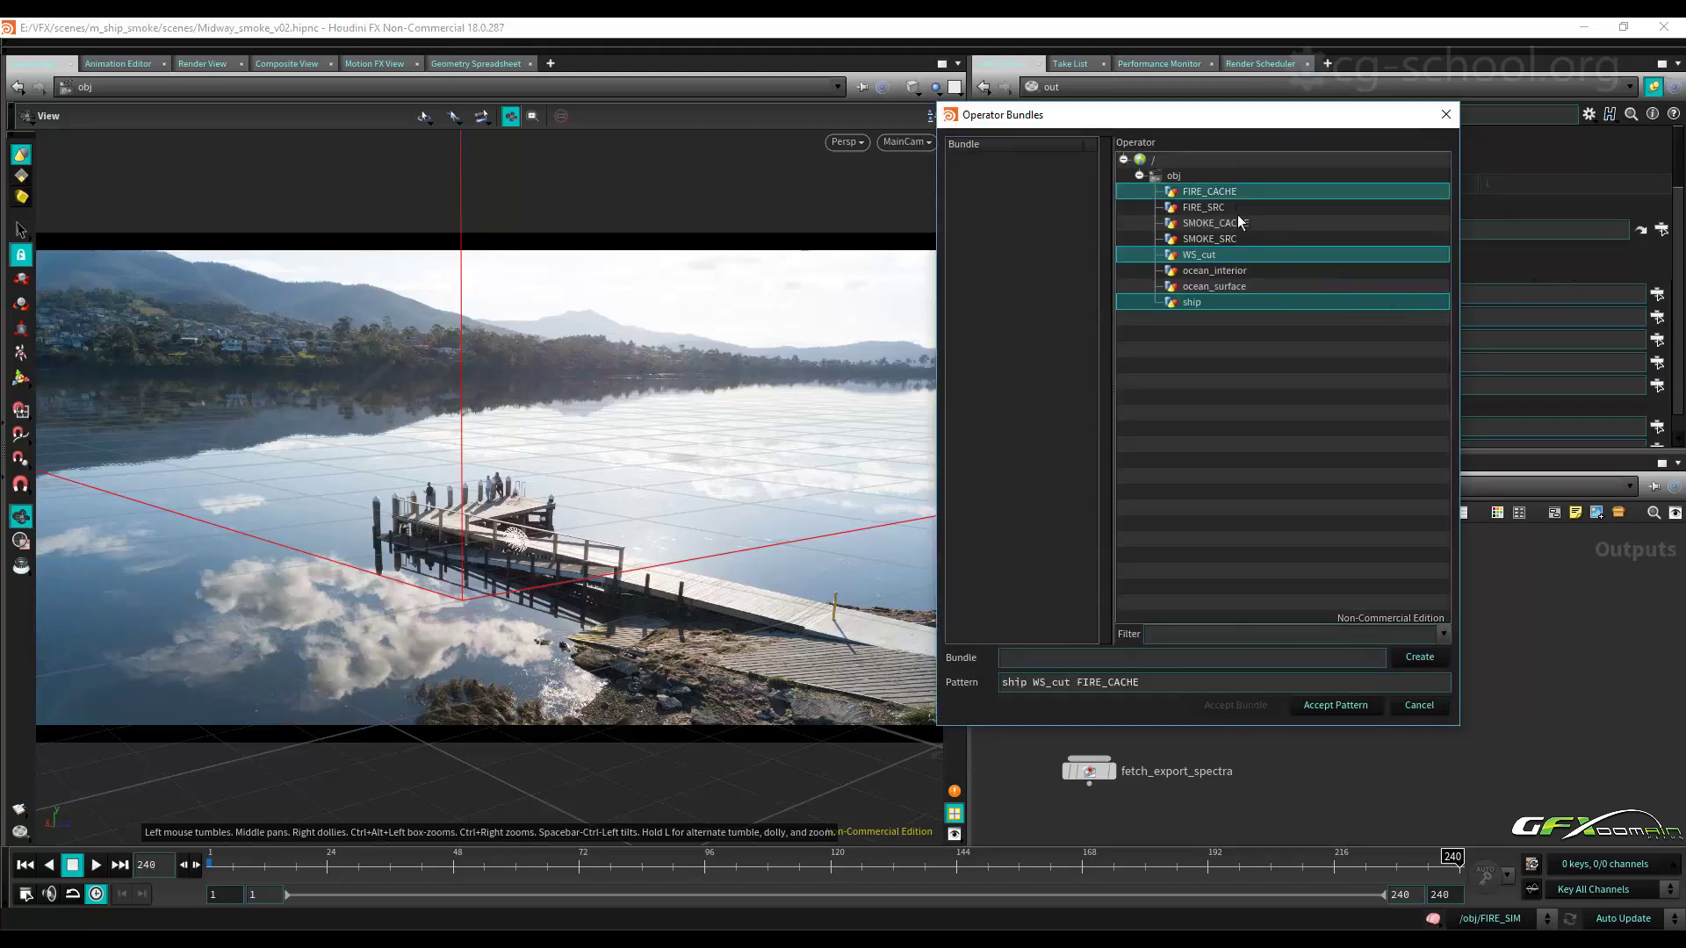
pyautogui.click(1357, 704)
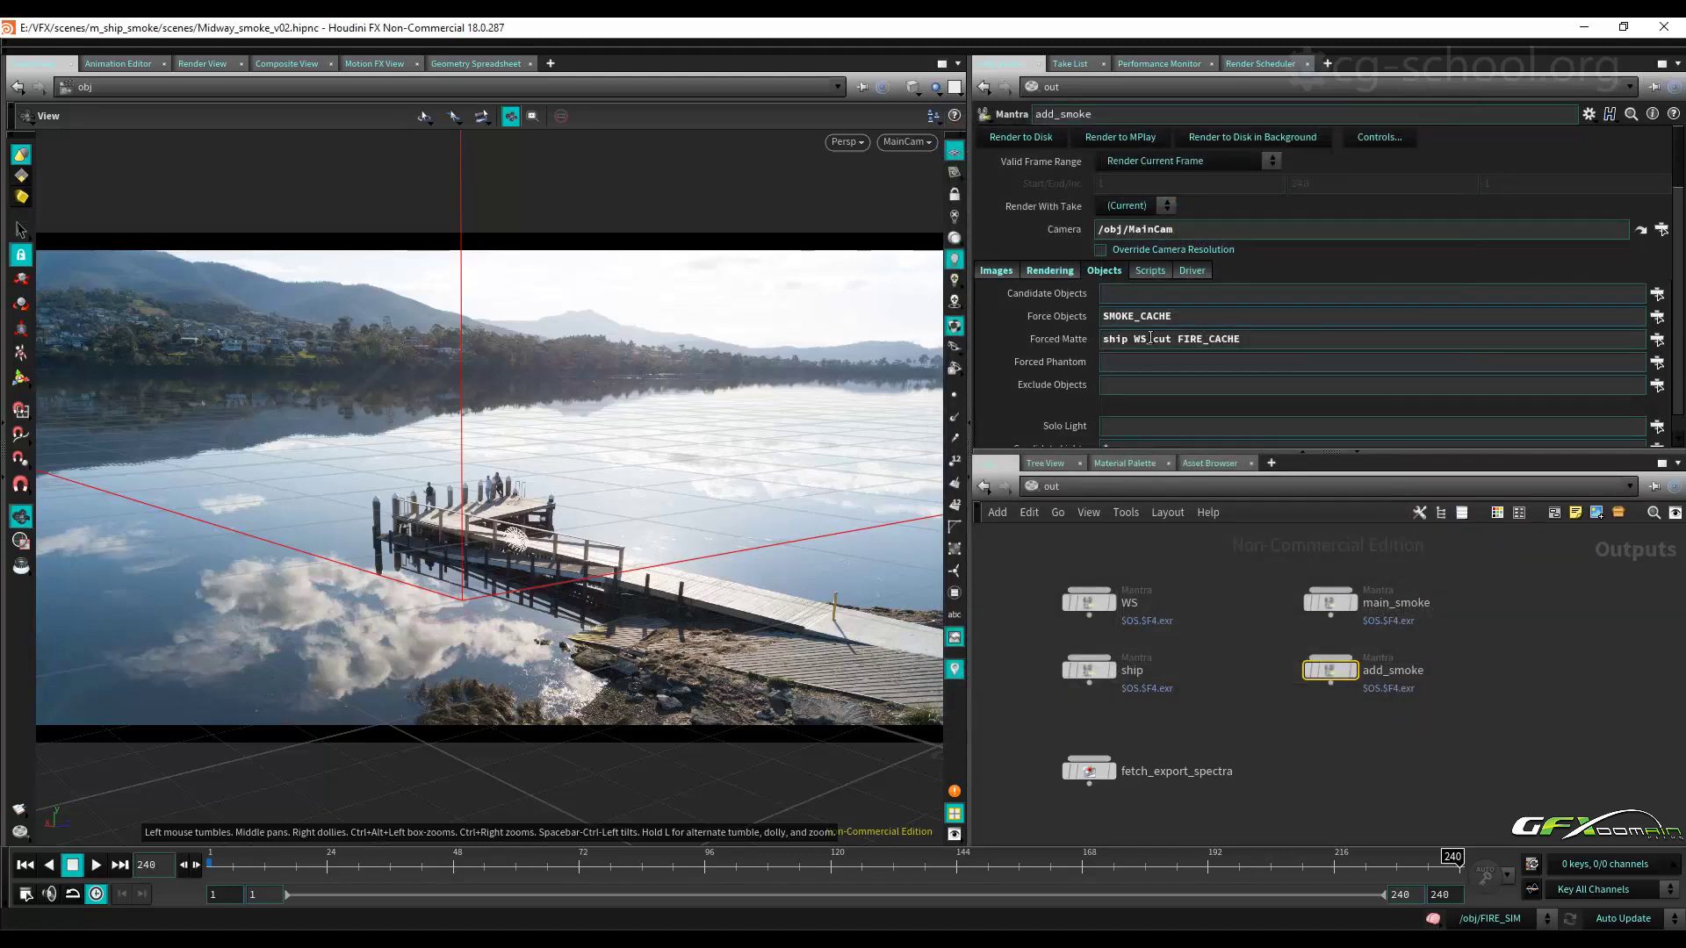
pyautogui.click(1293, 343)
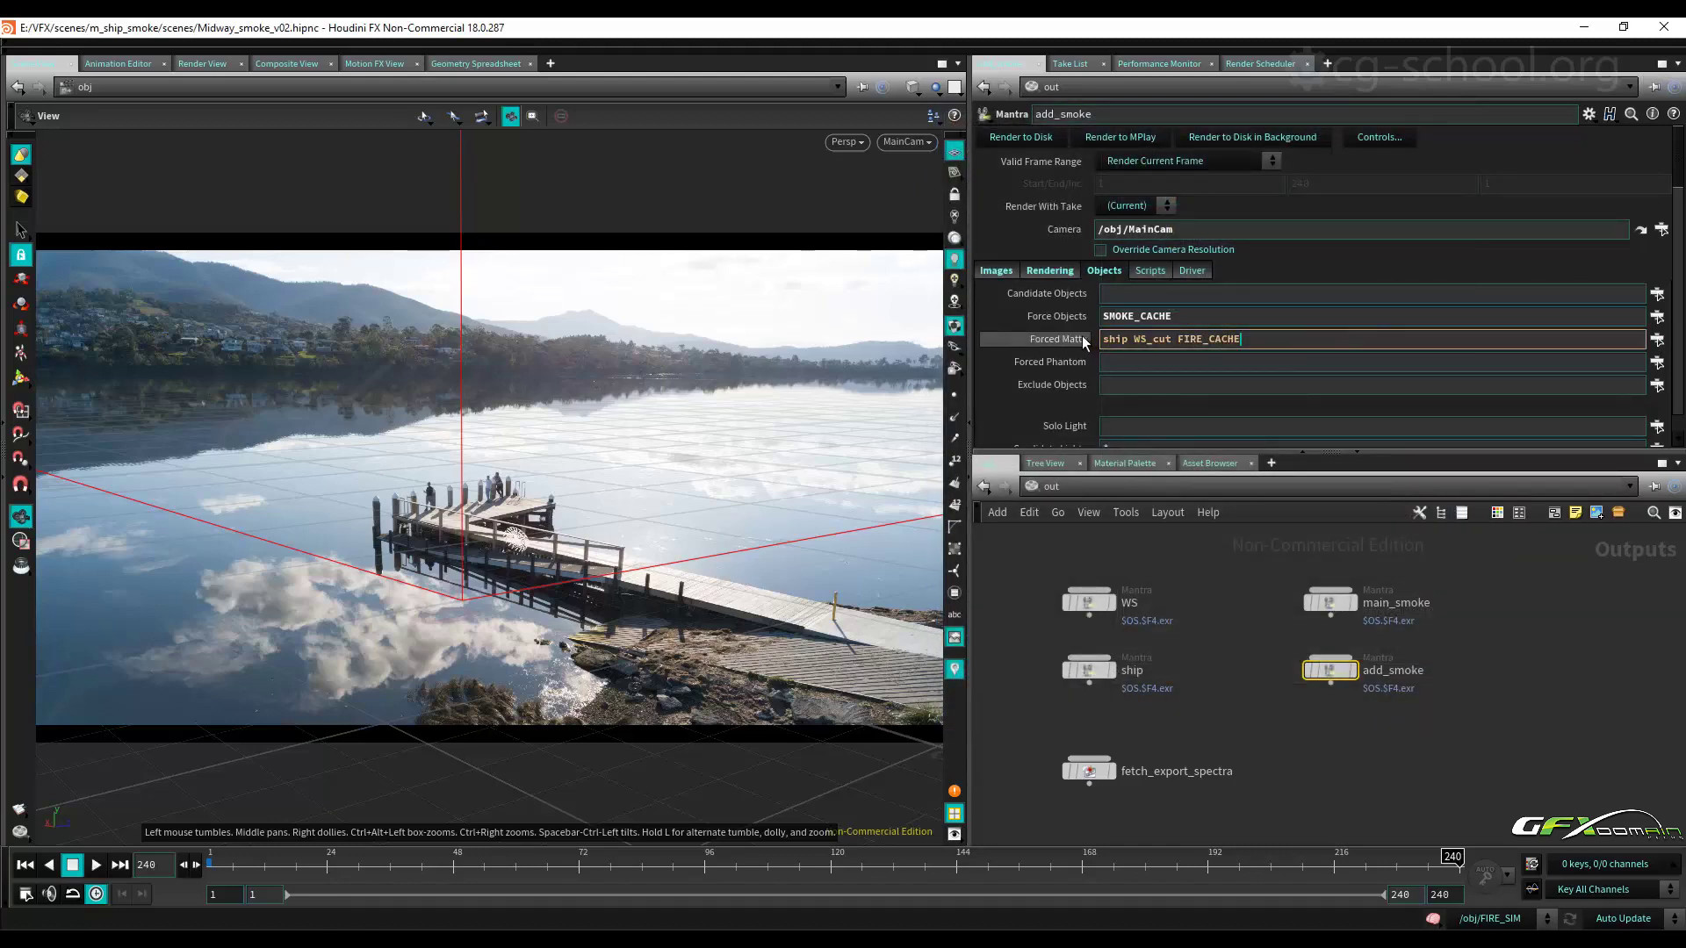
pyautogui.scroll(-3, 1045, 377)
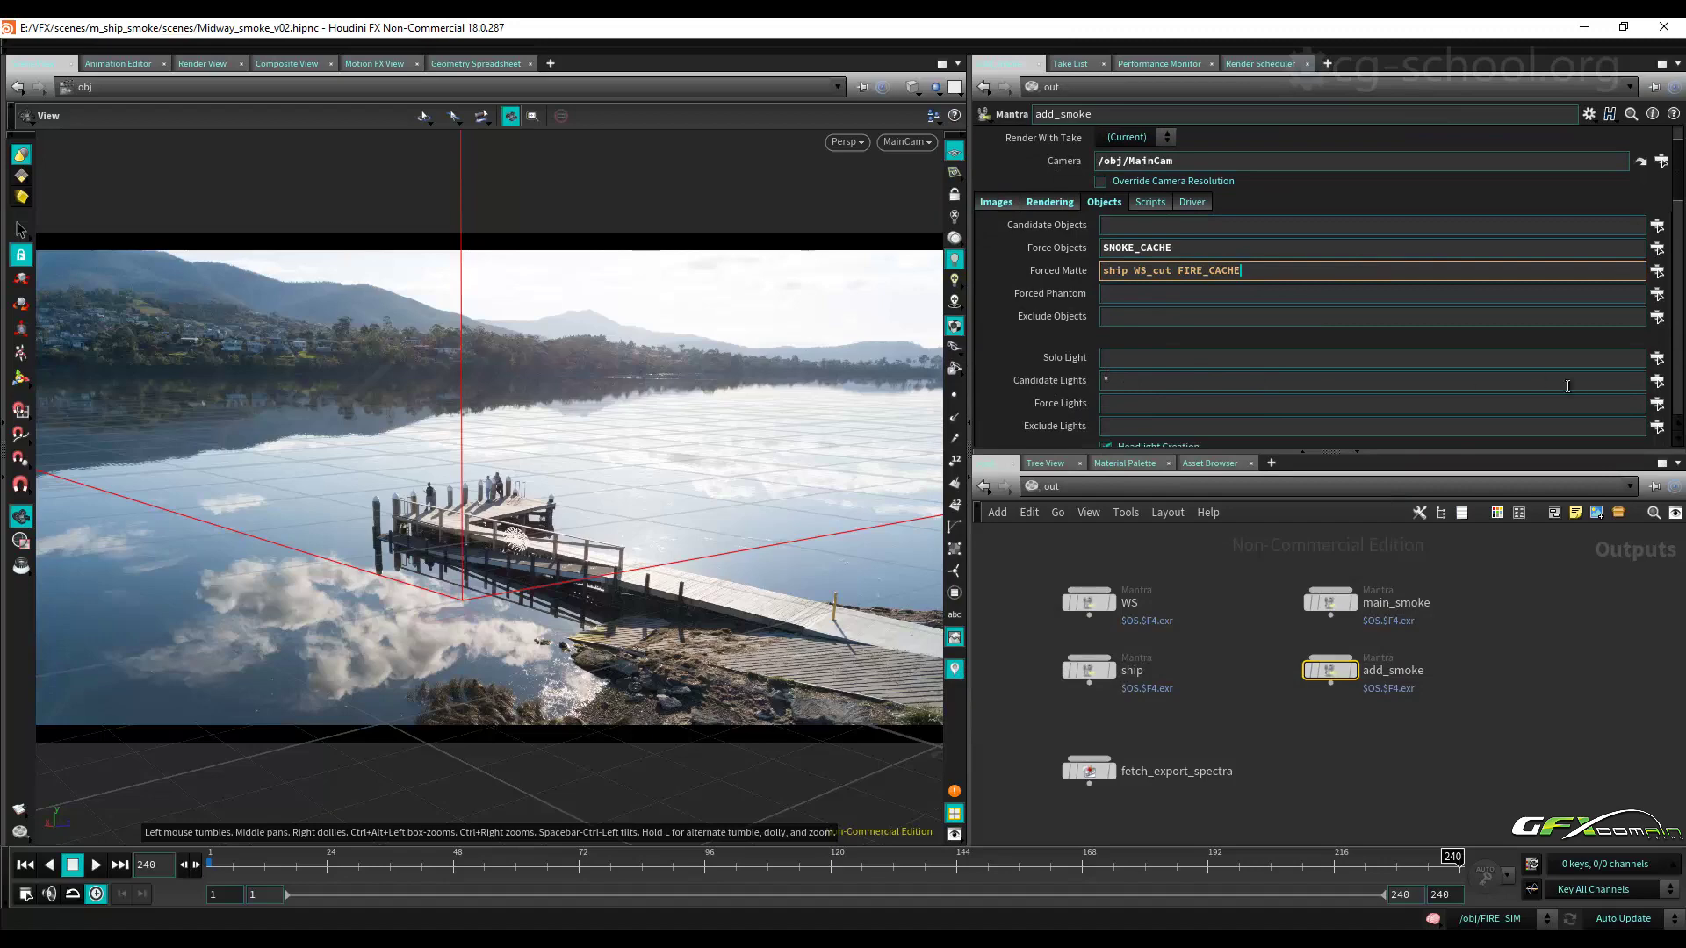
# Check the lights covered by the add_smoke node's Candidate Lights pattern, leaving the pattern as it is.
pyautogui.click(1657, 381)
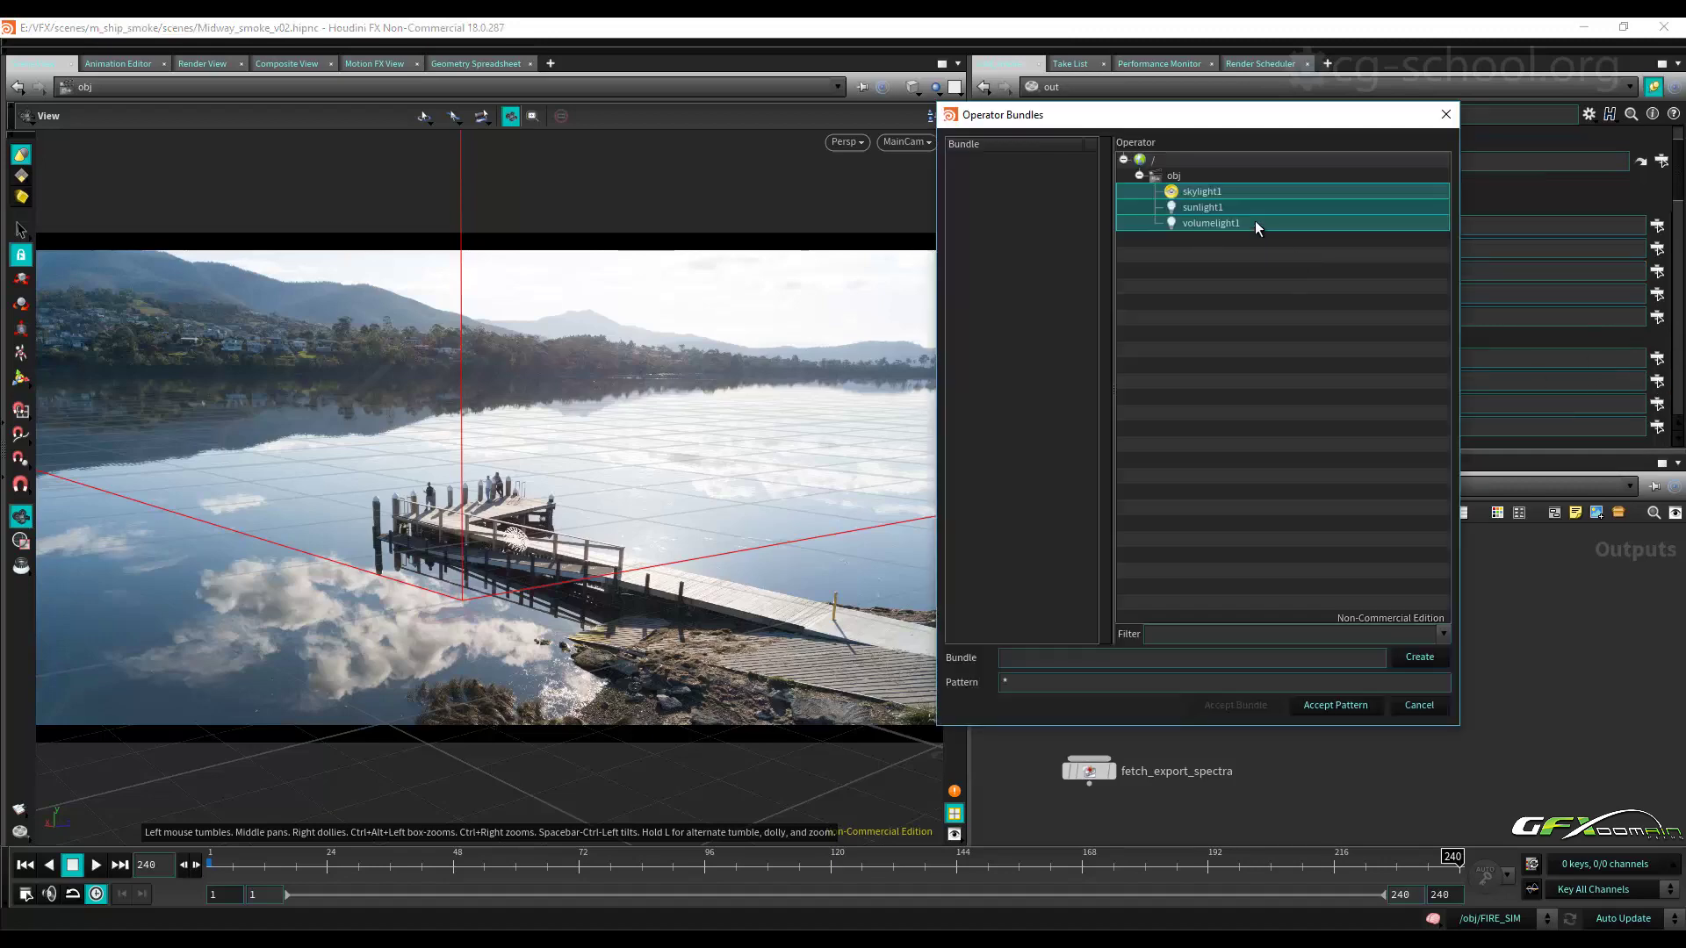
pyautogui.click(1446, 114)
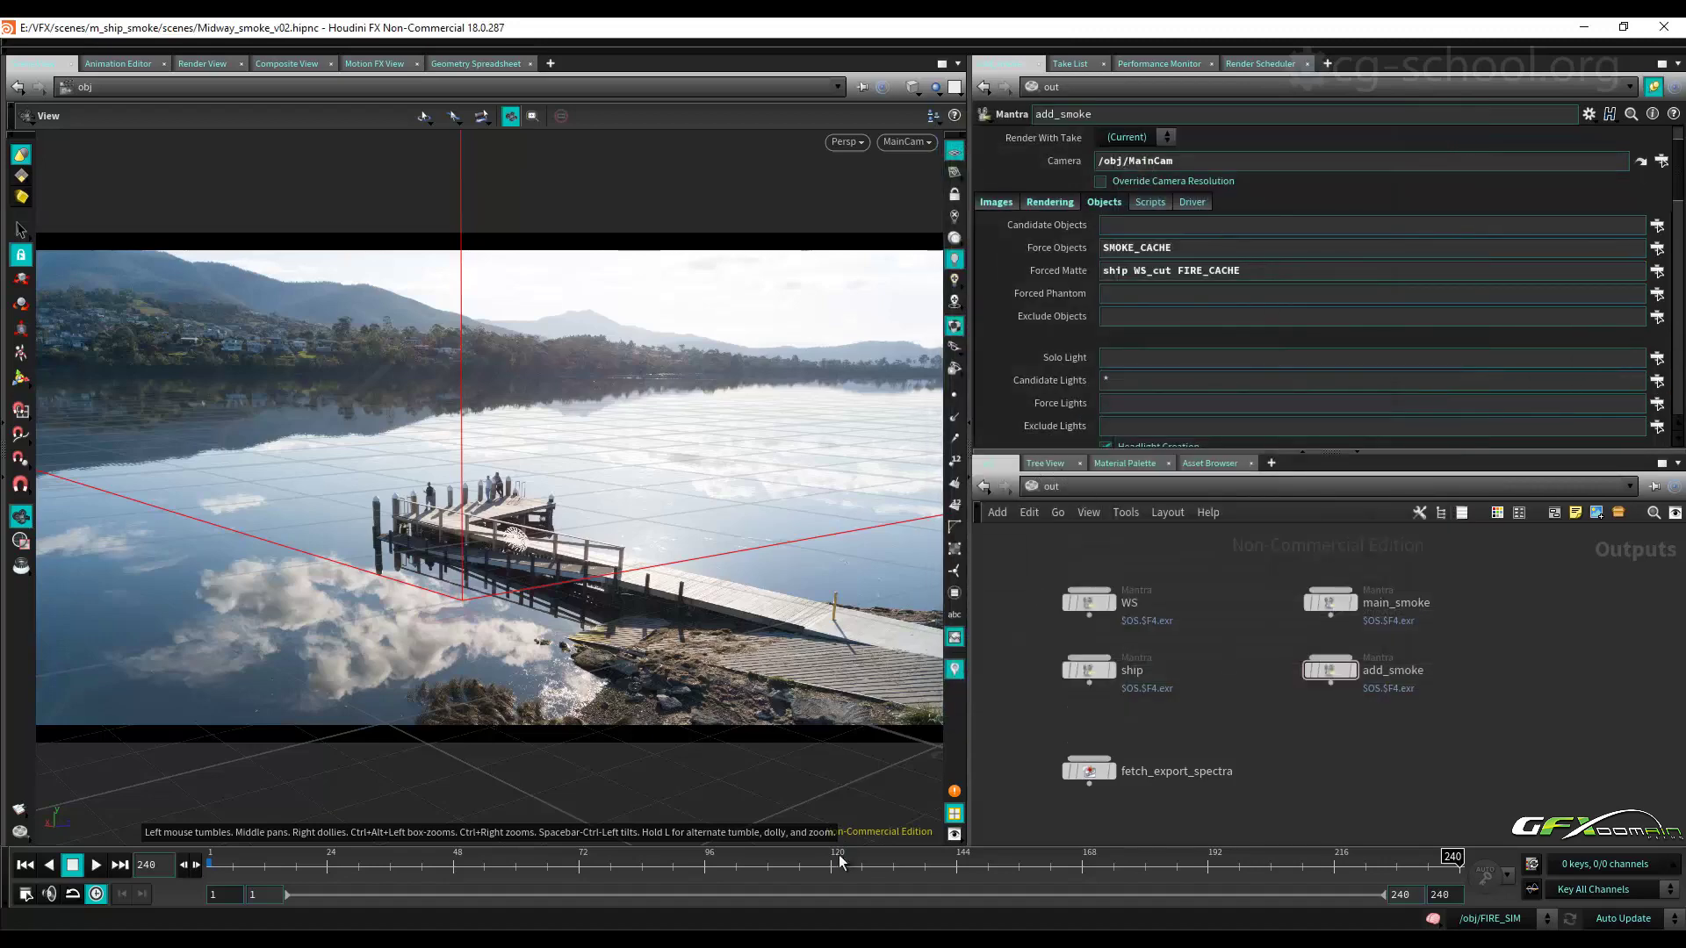
# Render the add_smoke output through /obj/MainCam at frame 192 in the Render View.
pyautogui.click(209, 63)
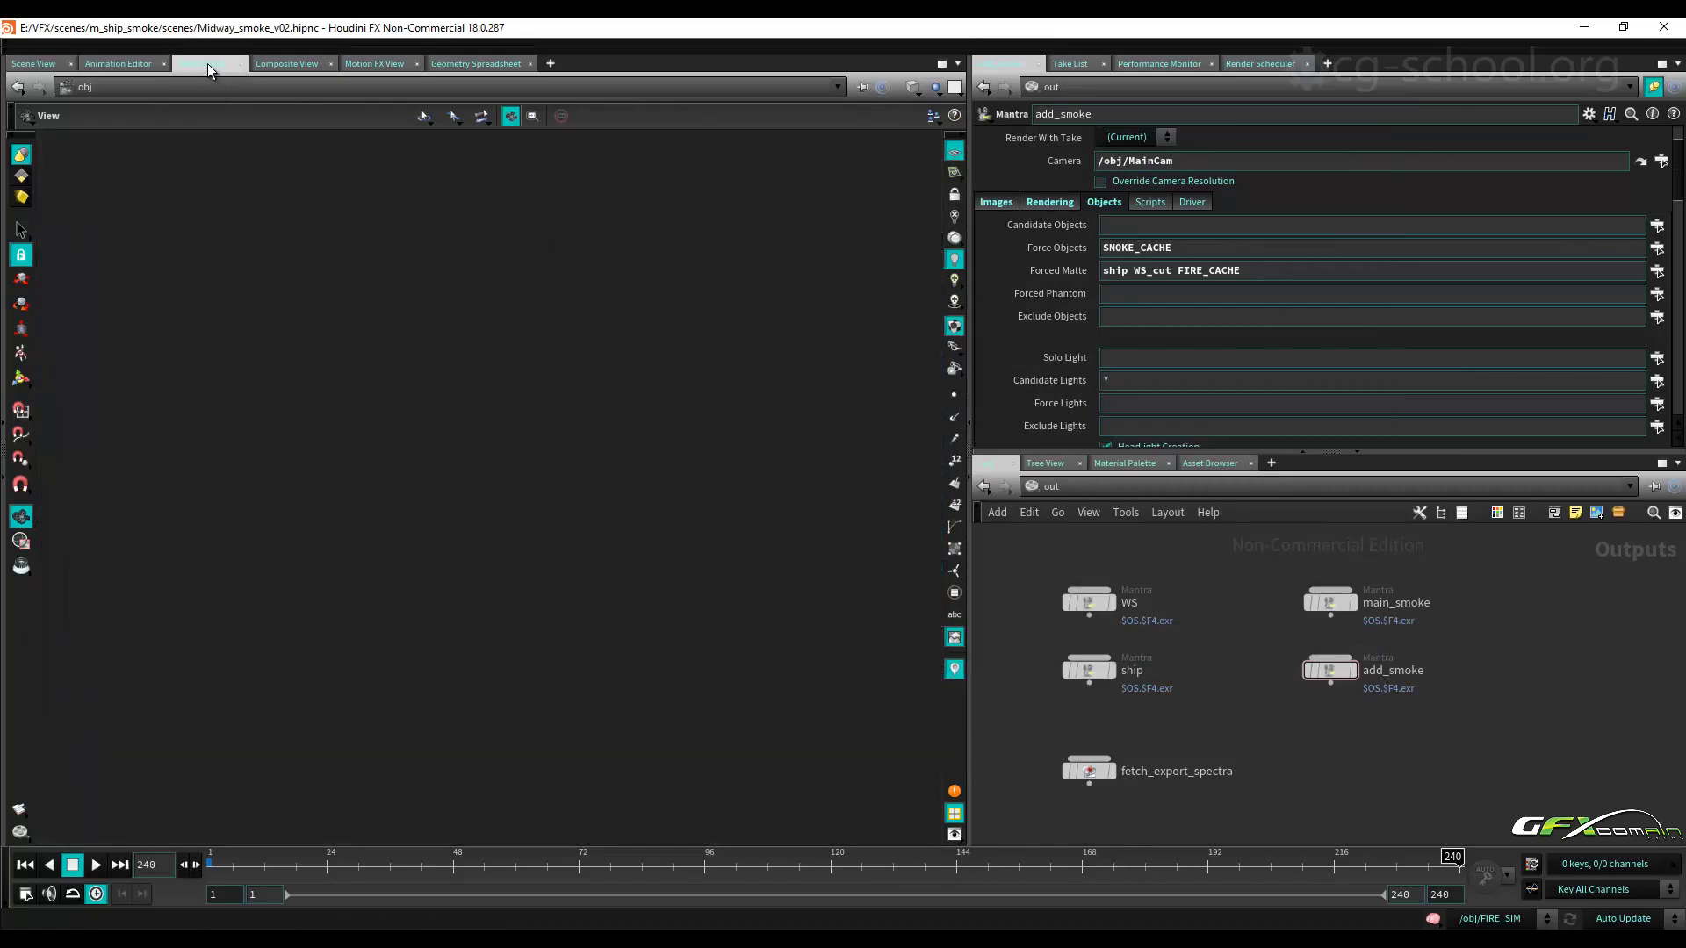
pyautogui.click(413, 832)
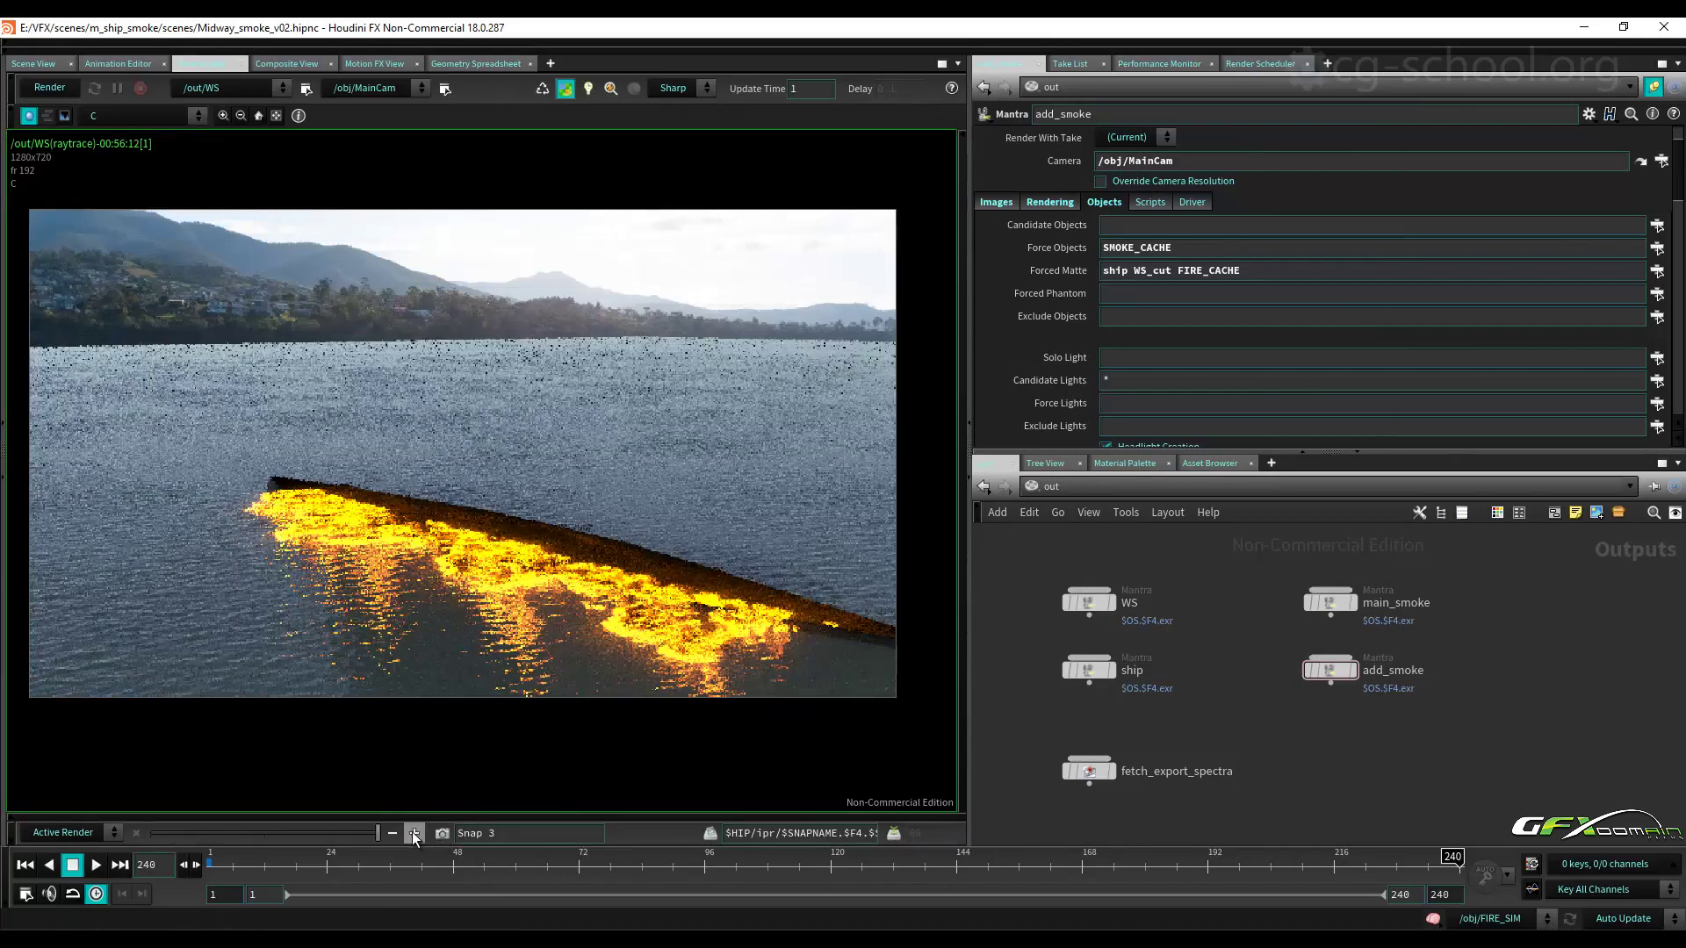
pyautogui.click(1210, 871)
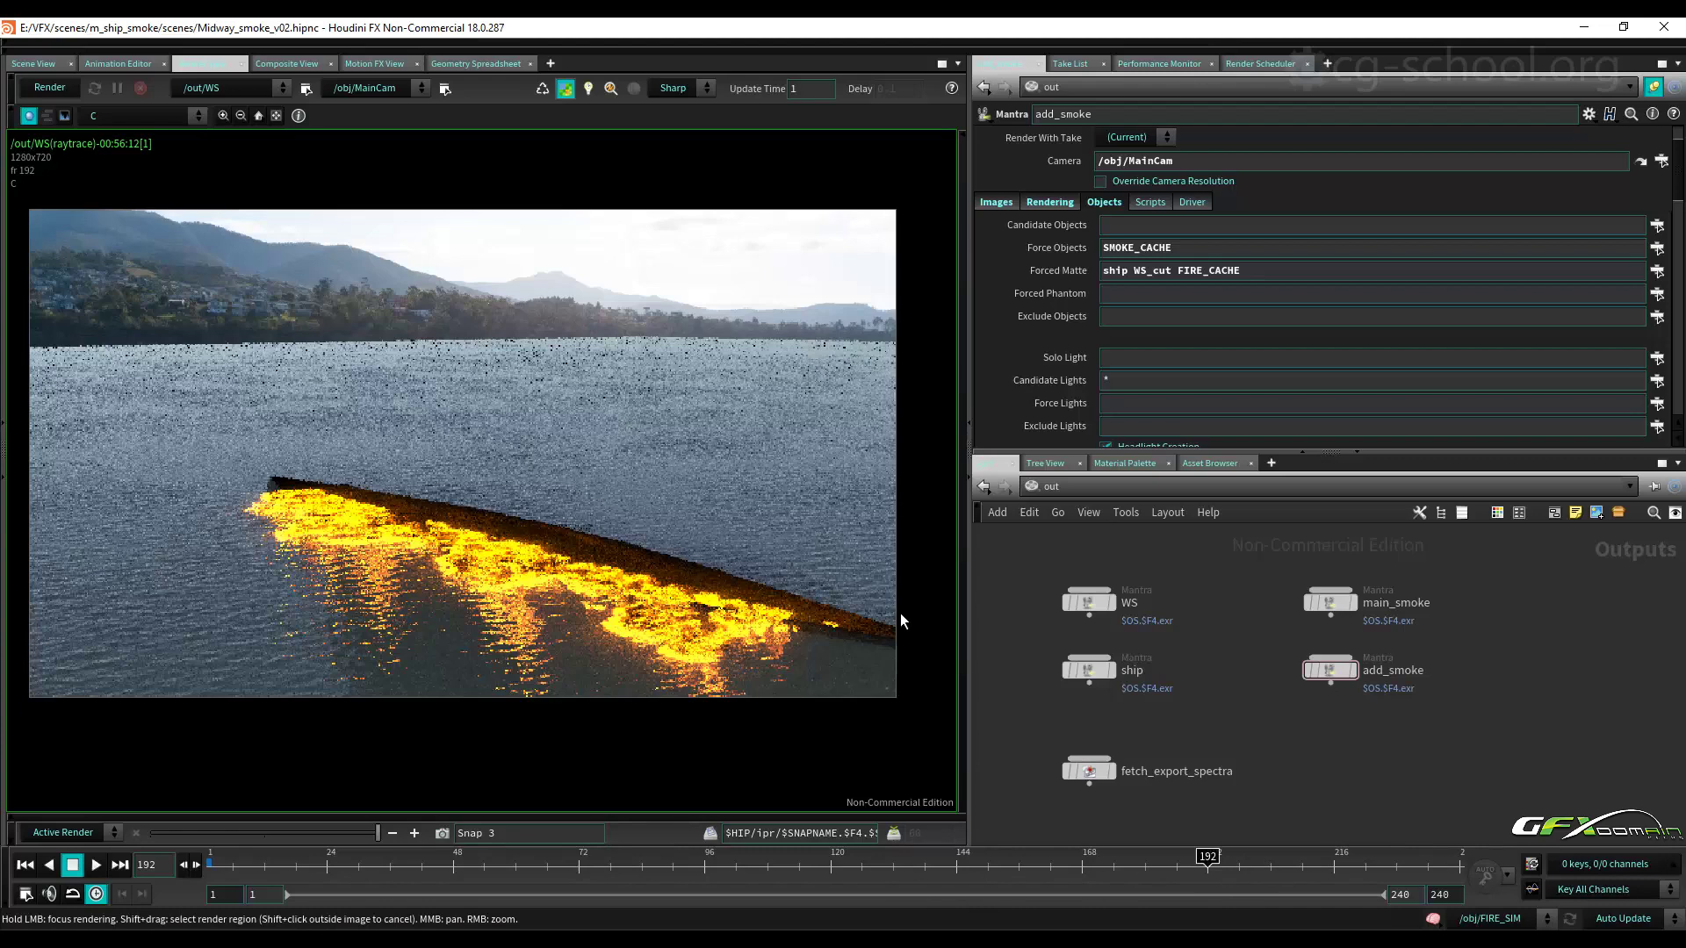
pyautogui.click(256, 89)
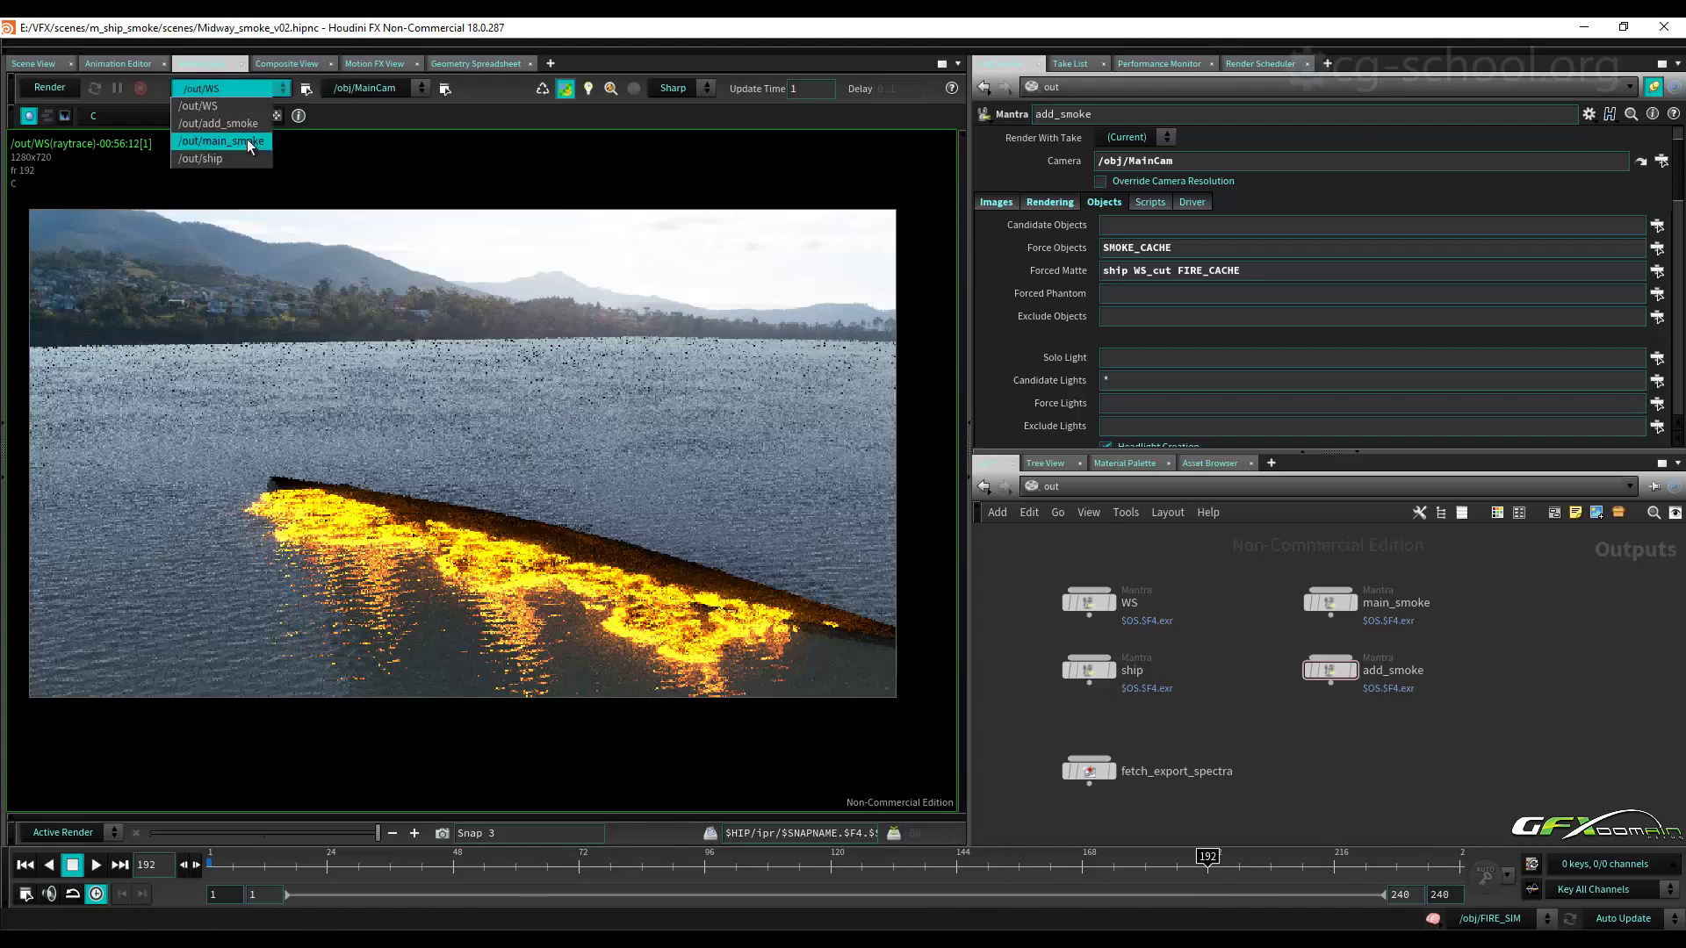
pyautogui.click(244, 123)
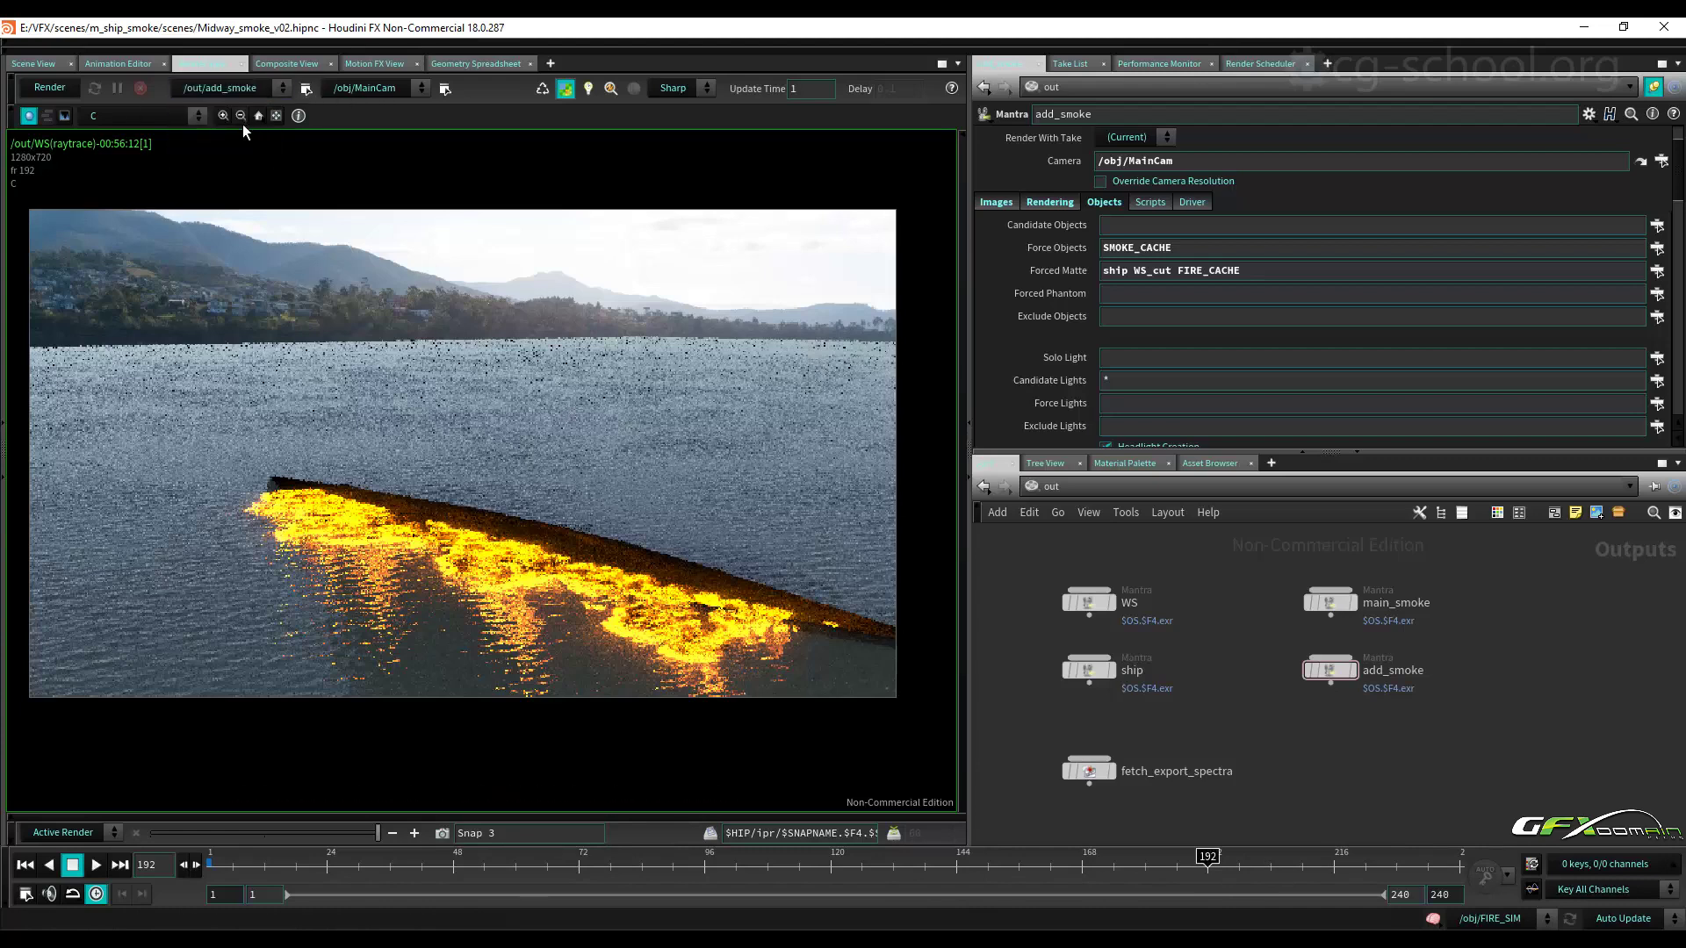
pyautogui.click(373, 90)
pyautogui.click(382, 135)
pyautogui.click(65, 87)
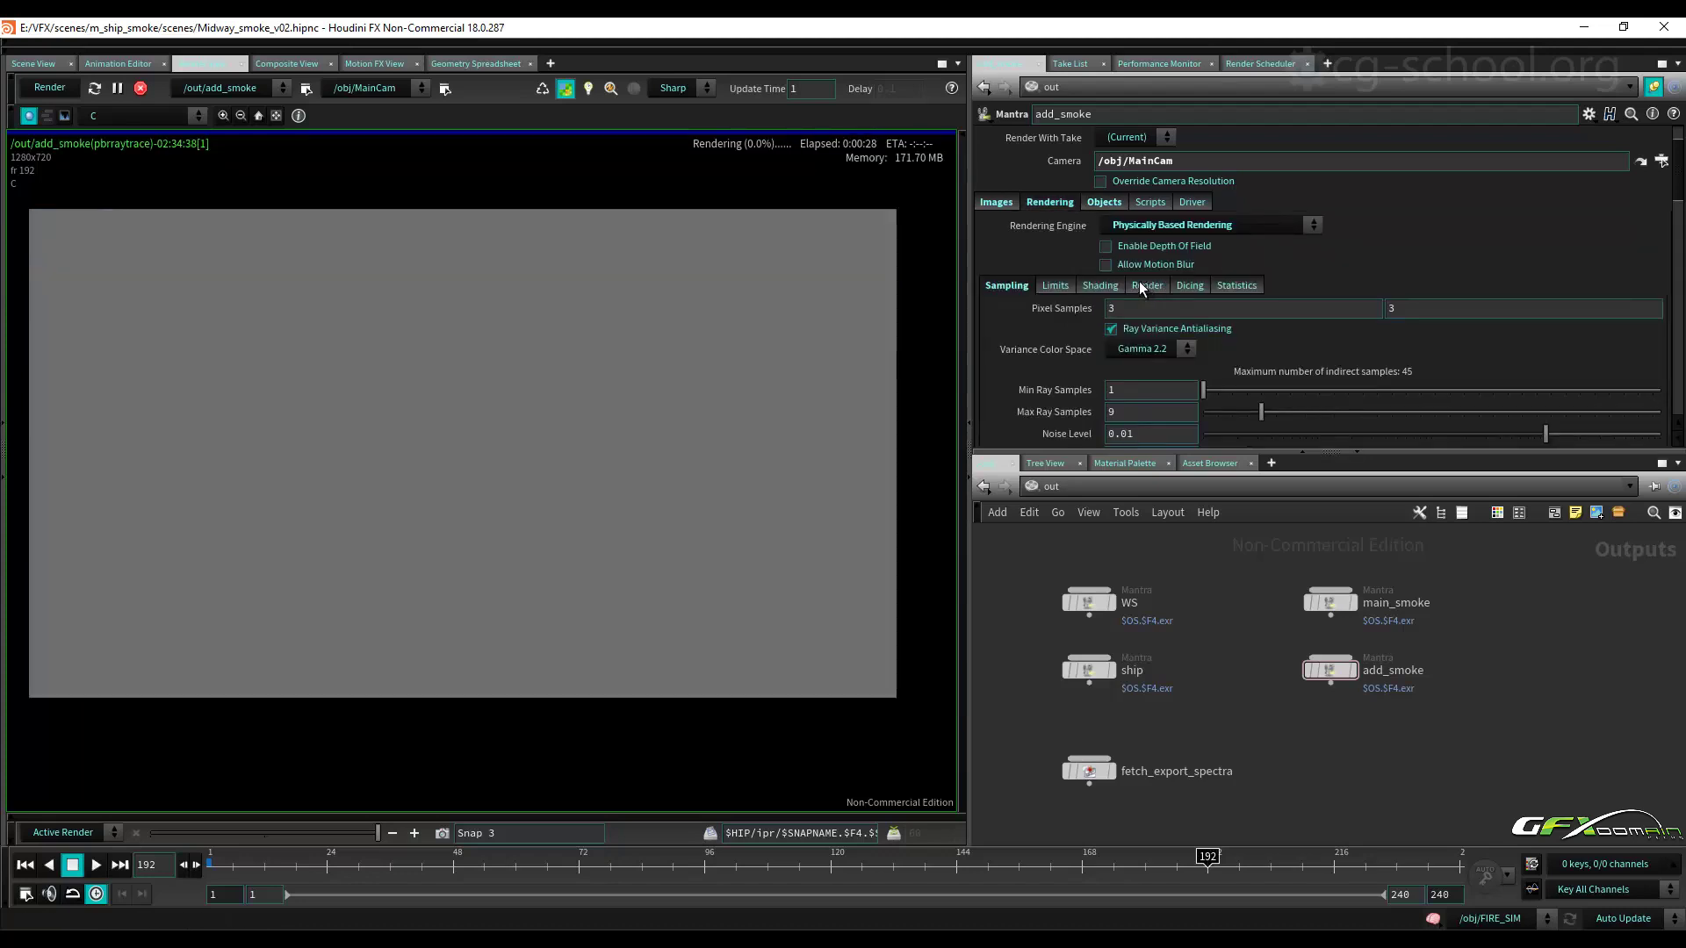
# Remove the fire_mask and smoke_mask extra image planes from the add_smoke Mantra node, keeping only the direct plane.
pyautogui.click(1104, 203)
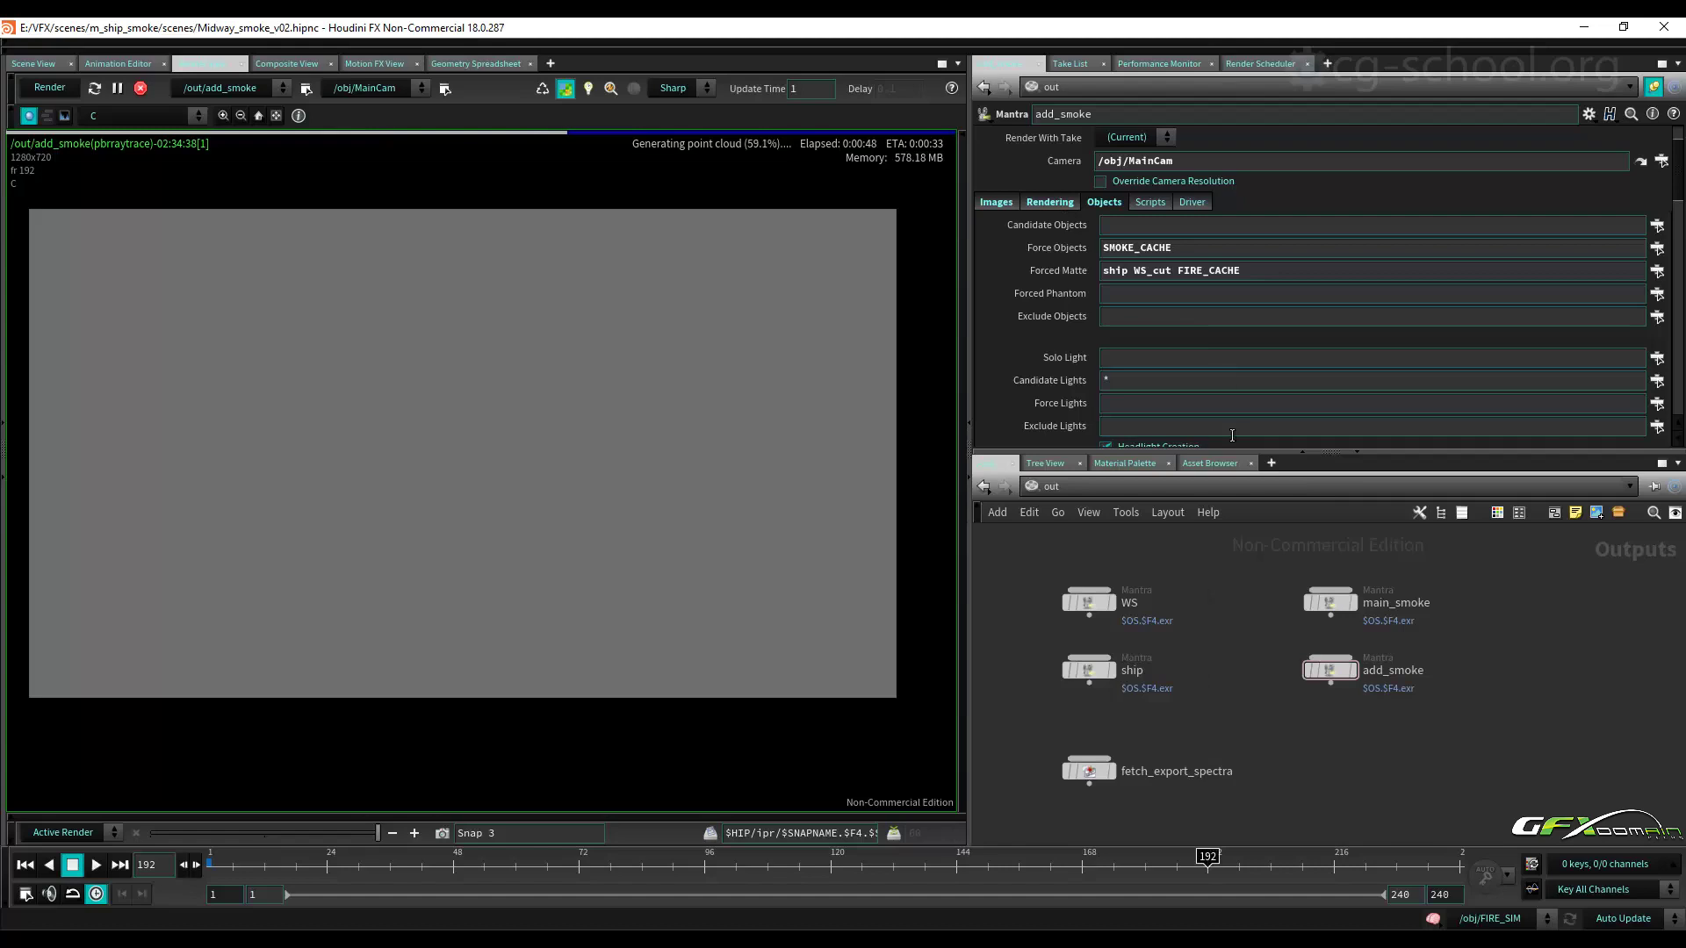
pyautogui.click(1057, 202)
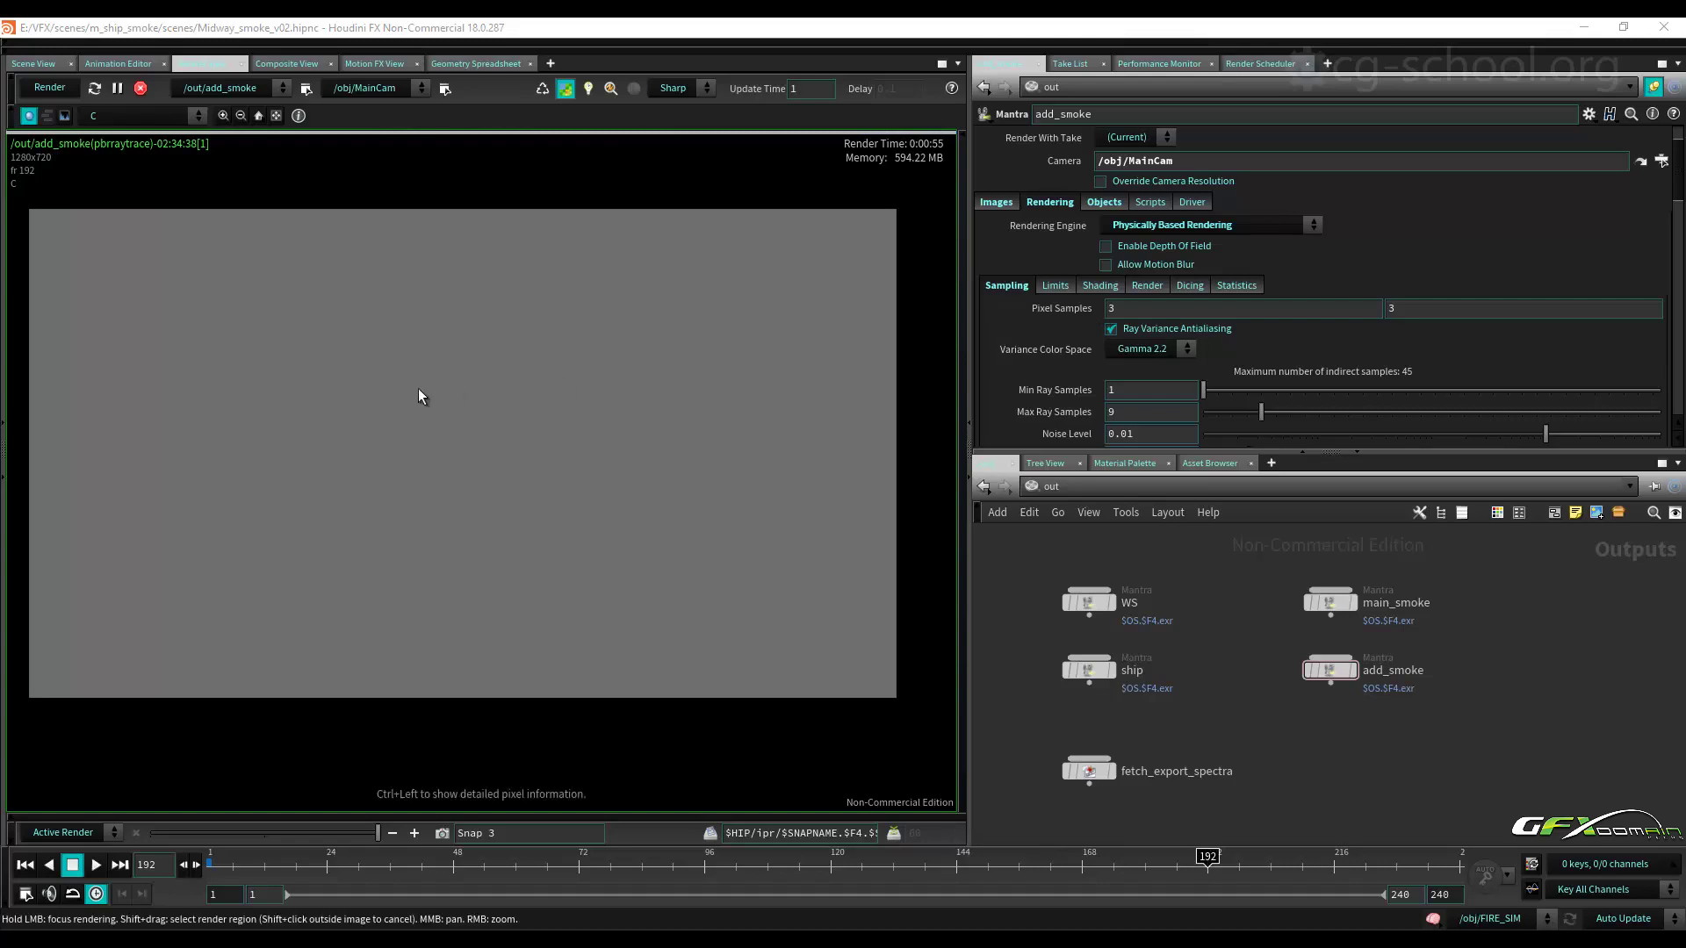
pyautogui.click(998, 201)
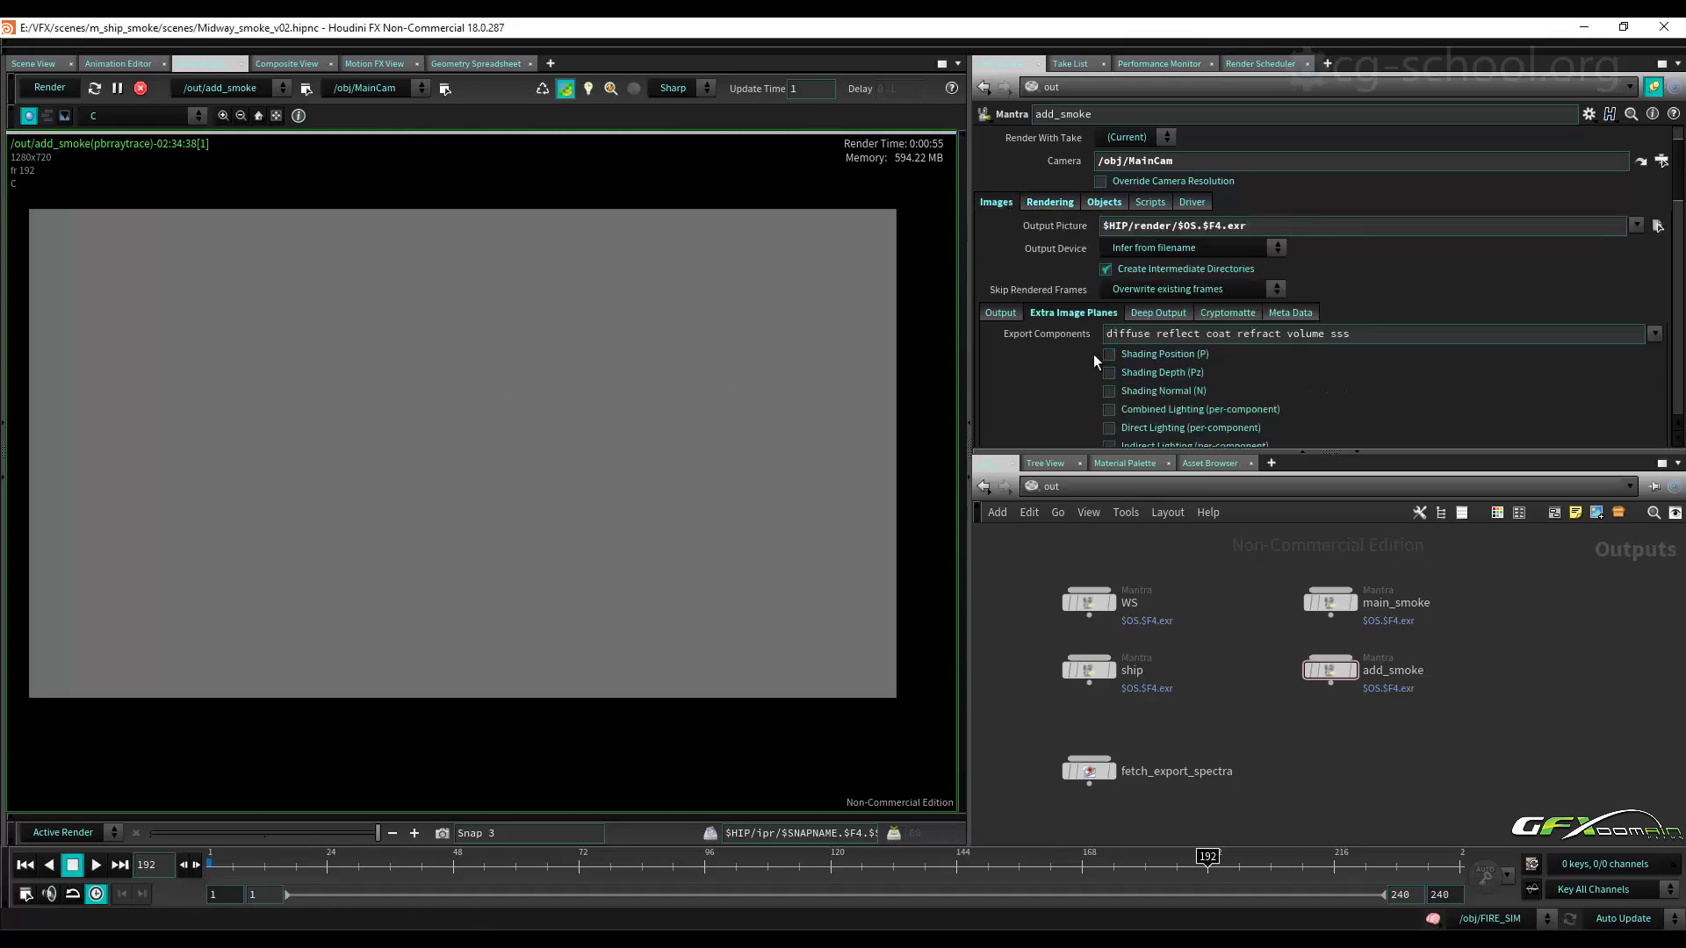
pyautogui.scroll(-3, 1036, 369)
pyautogui.scroll(-5, 1035, 364)
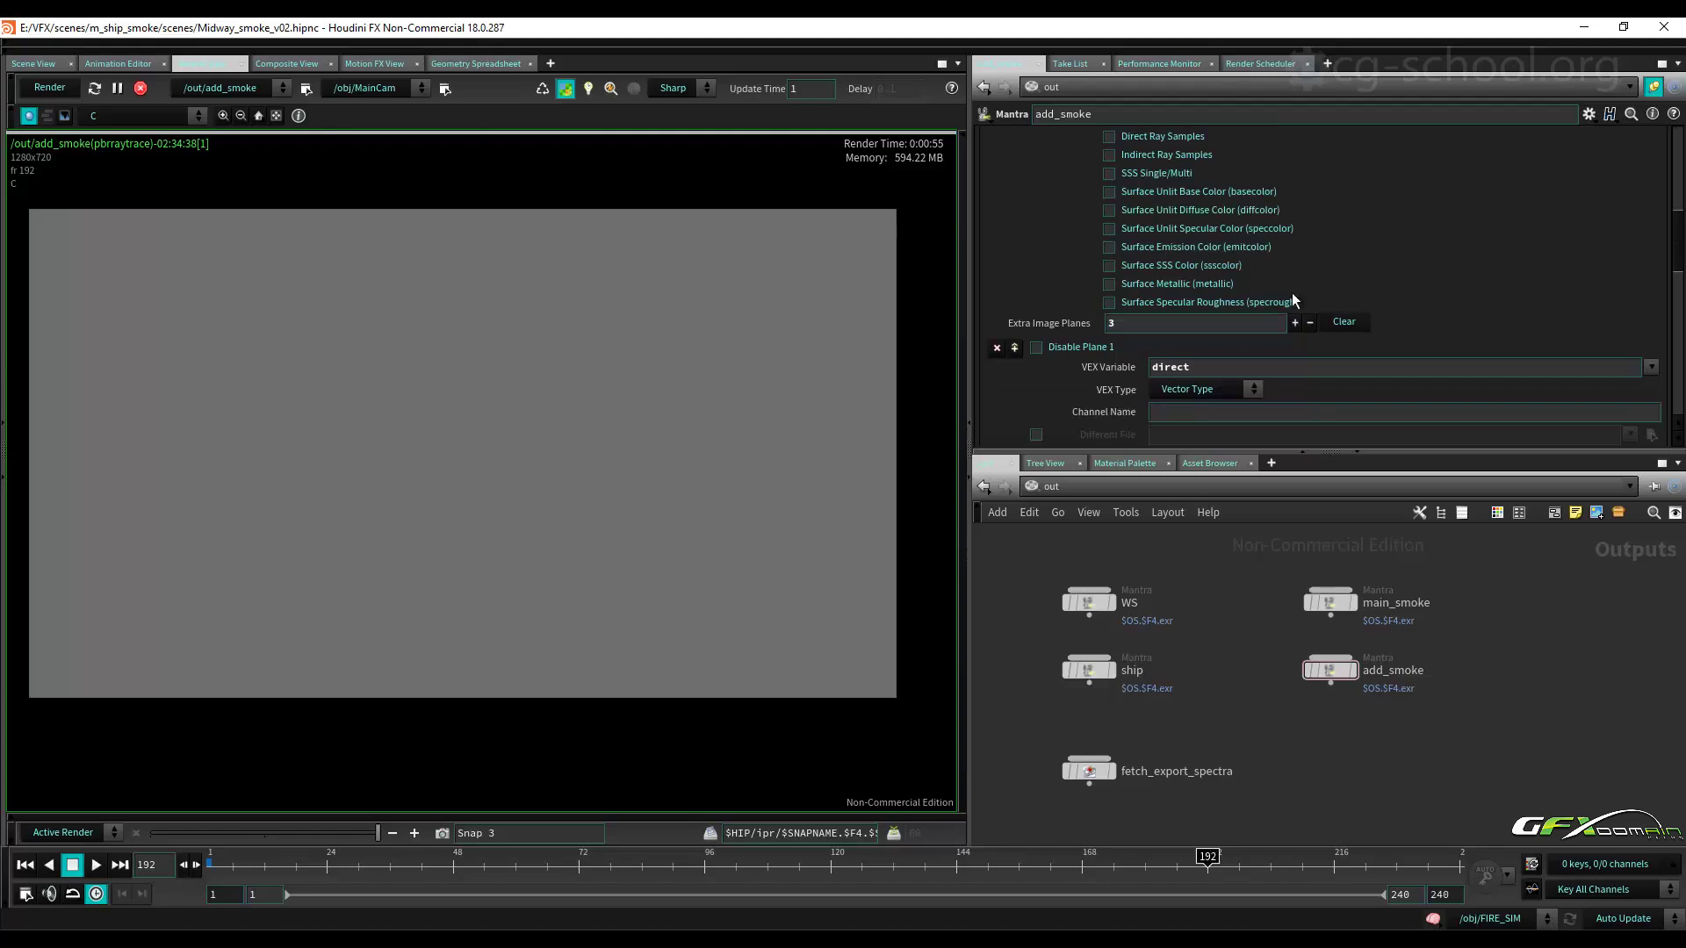
pyautogui.moveTo(1683, 239); pyautogui.dragTo(1678, 354)
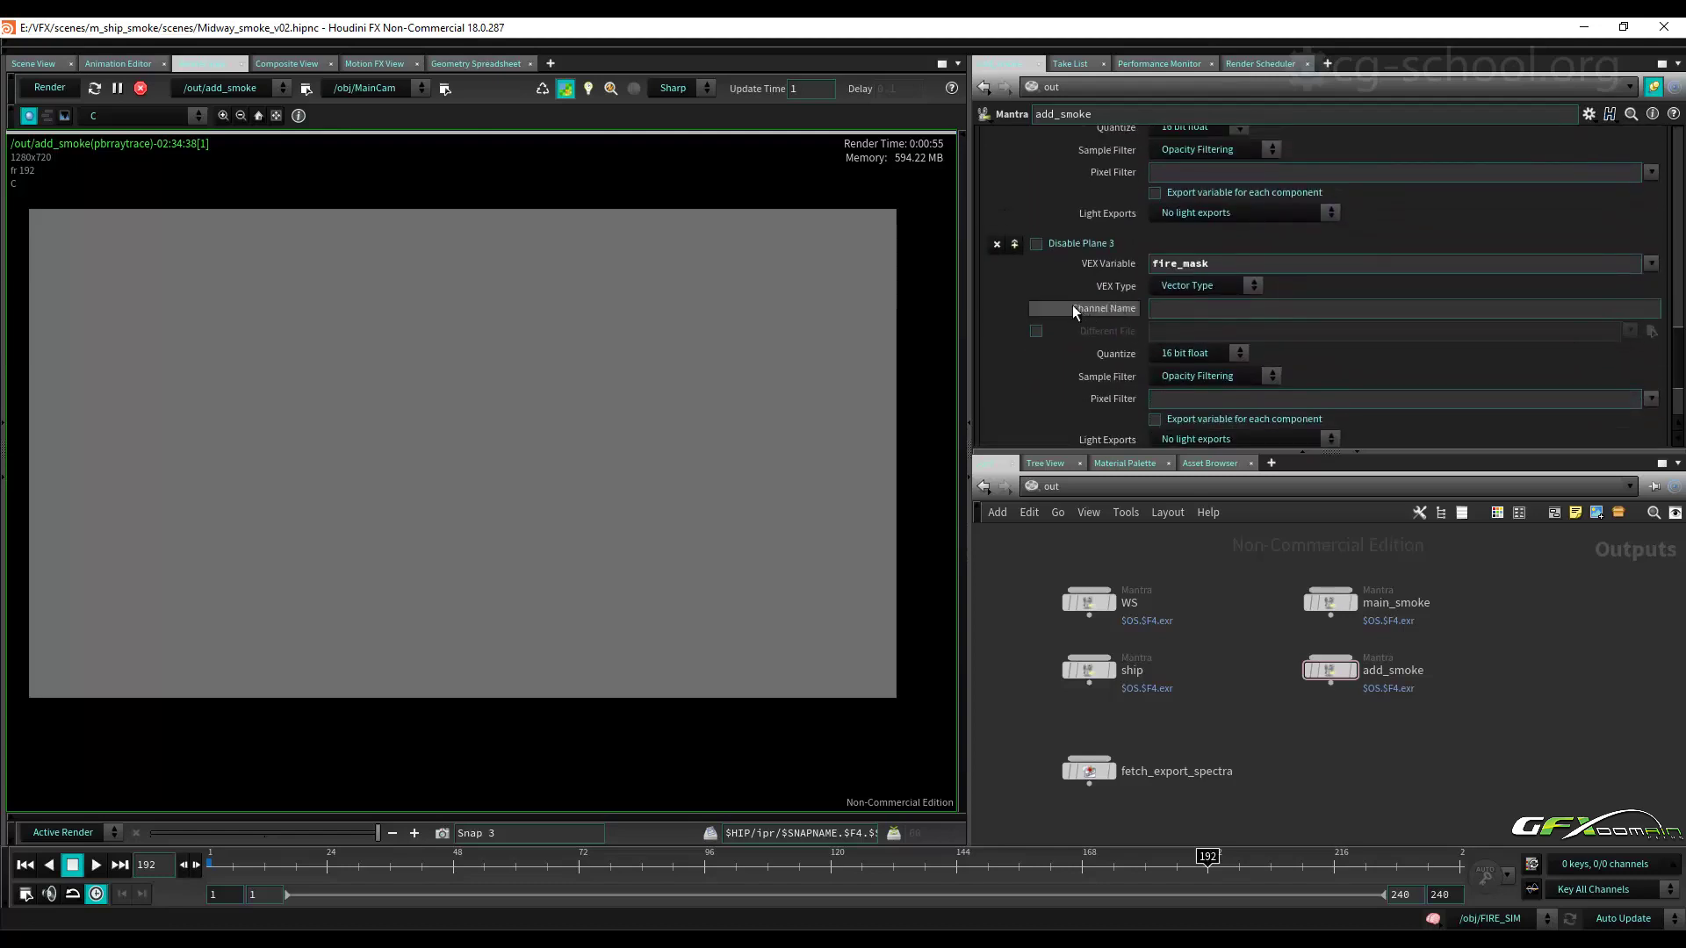
pyautogui.click(996, 244)
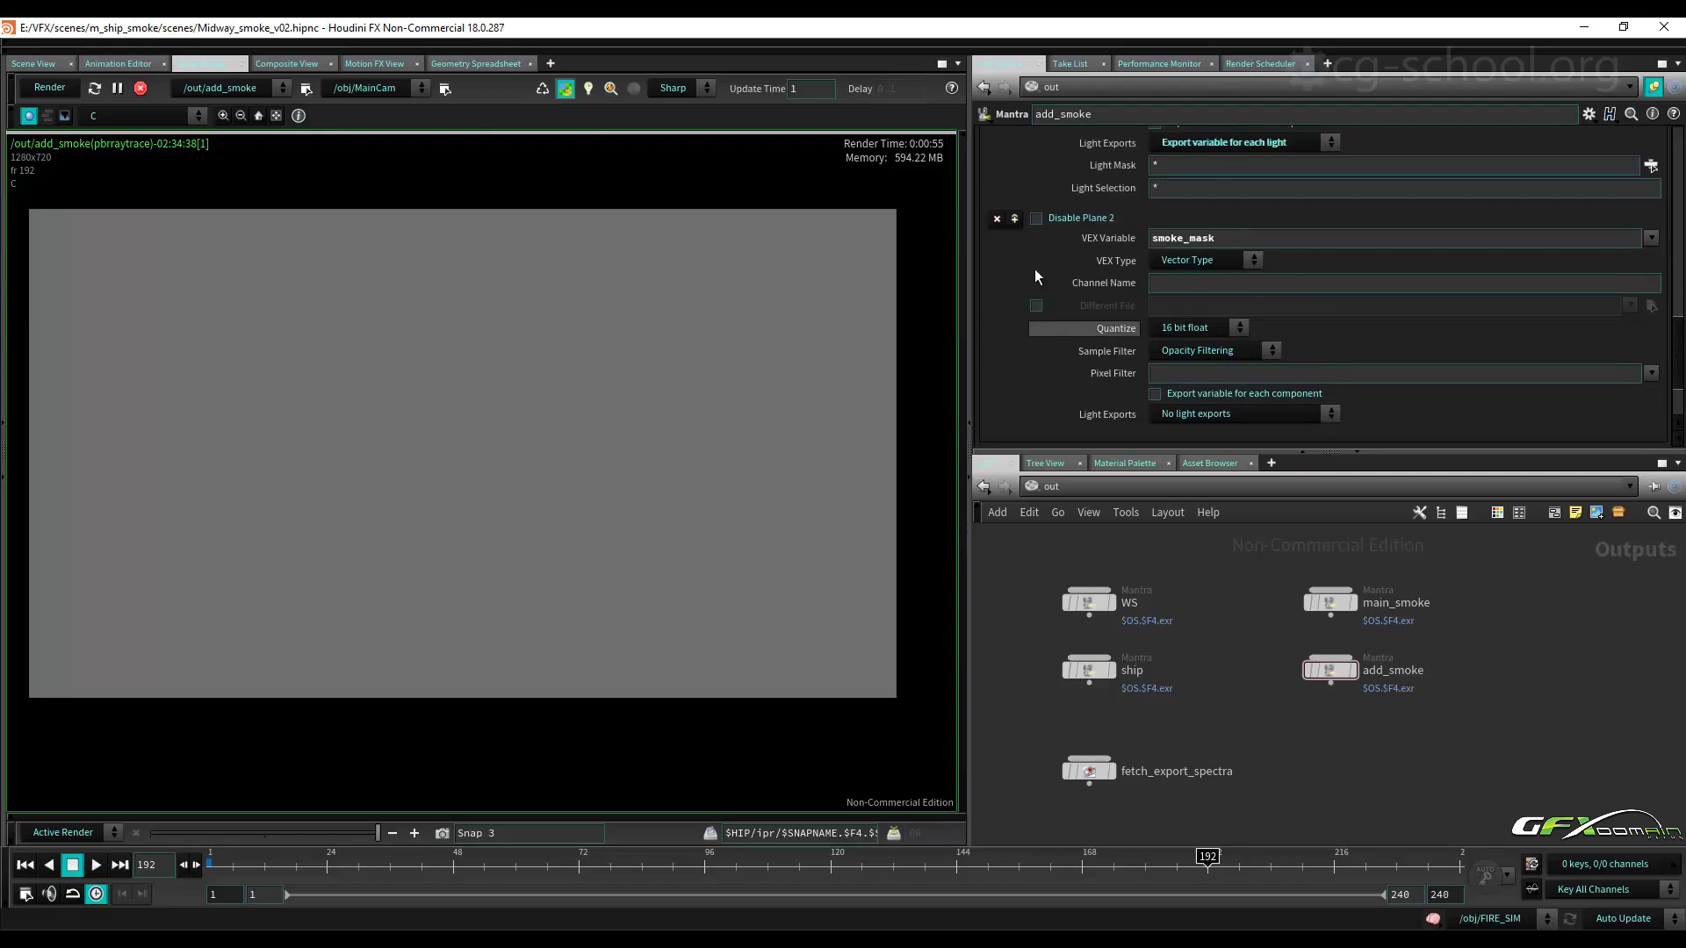
pyautogui.click(998, 215)
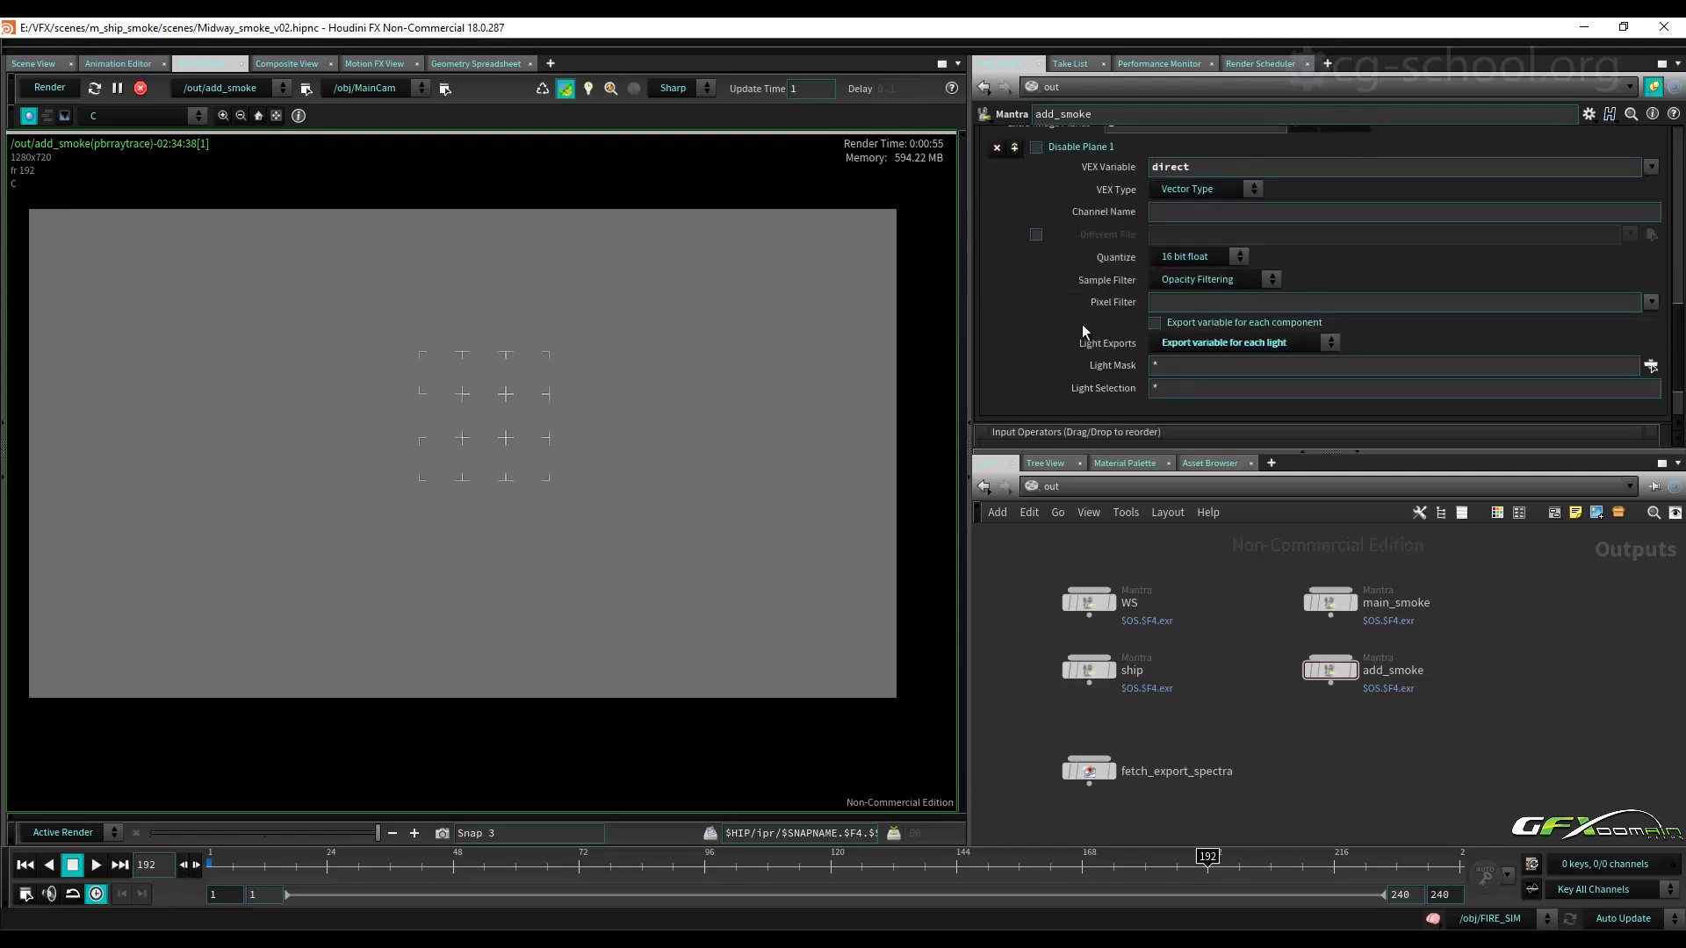
pyautogui.scroll(2, 1082, 324)
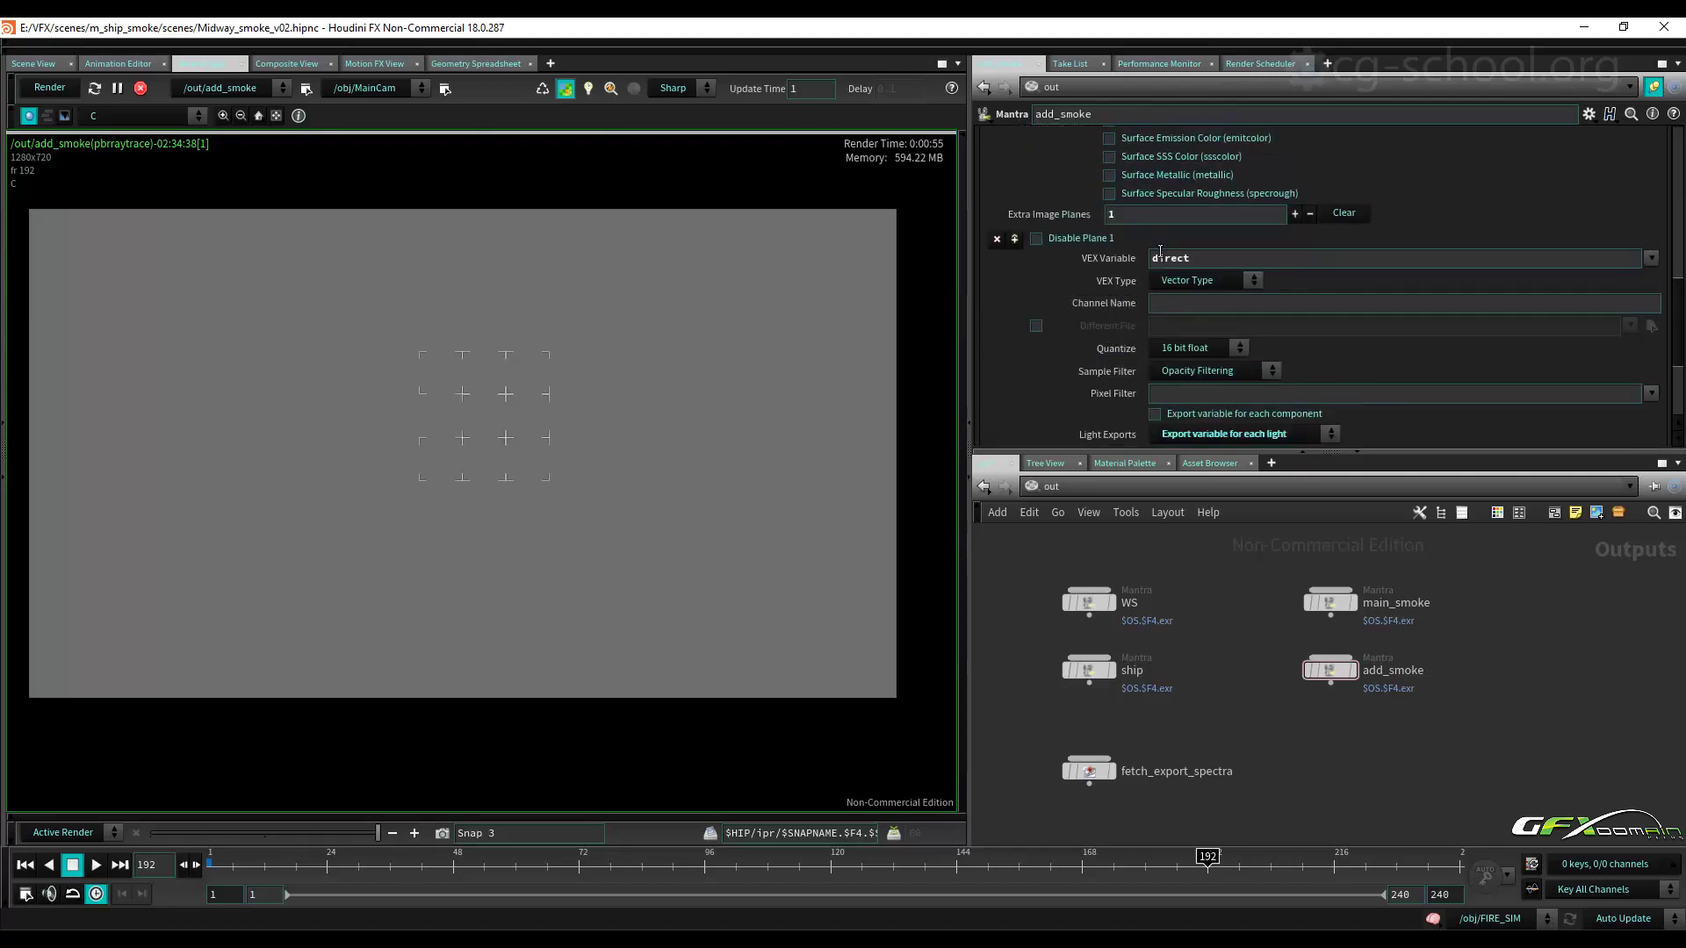
pyautogui.scroll(2, 1046, 210)
pyautogui.scroll(2, 1039, 239)
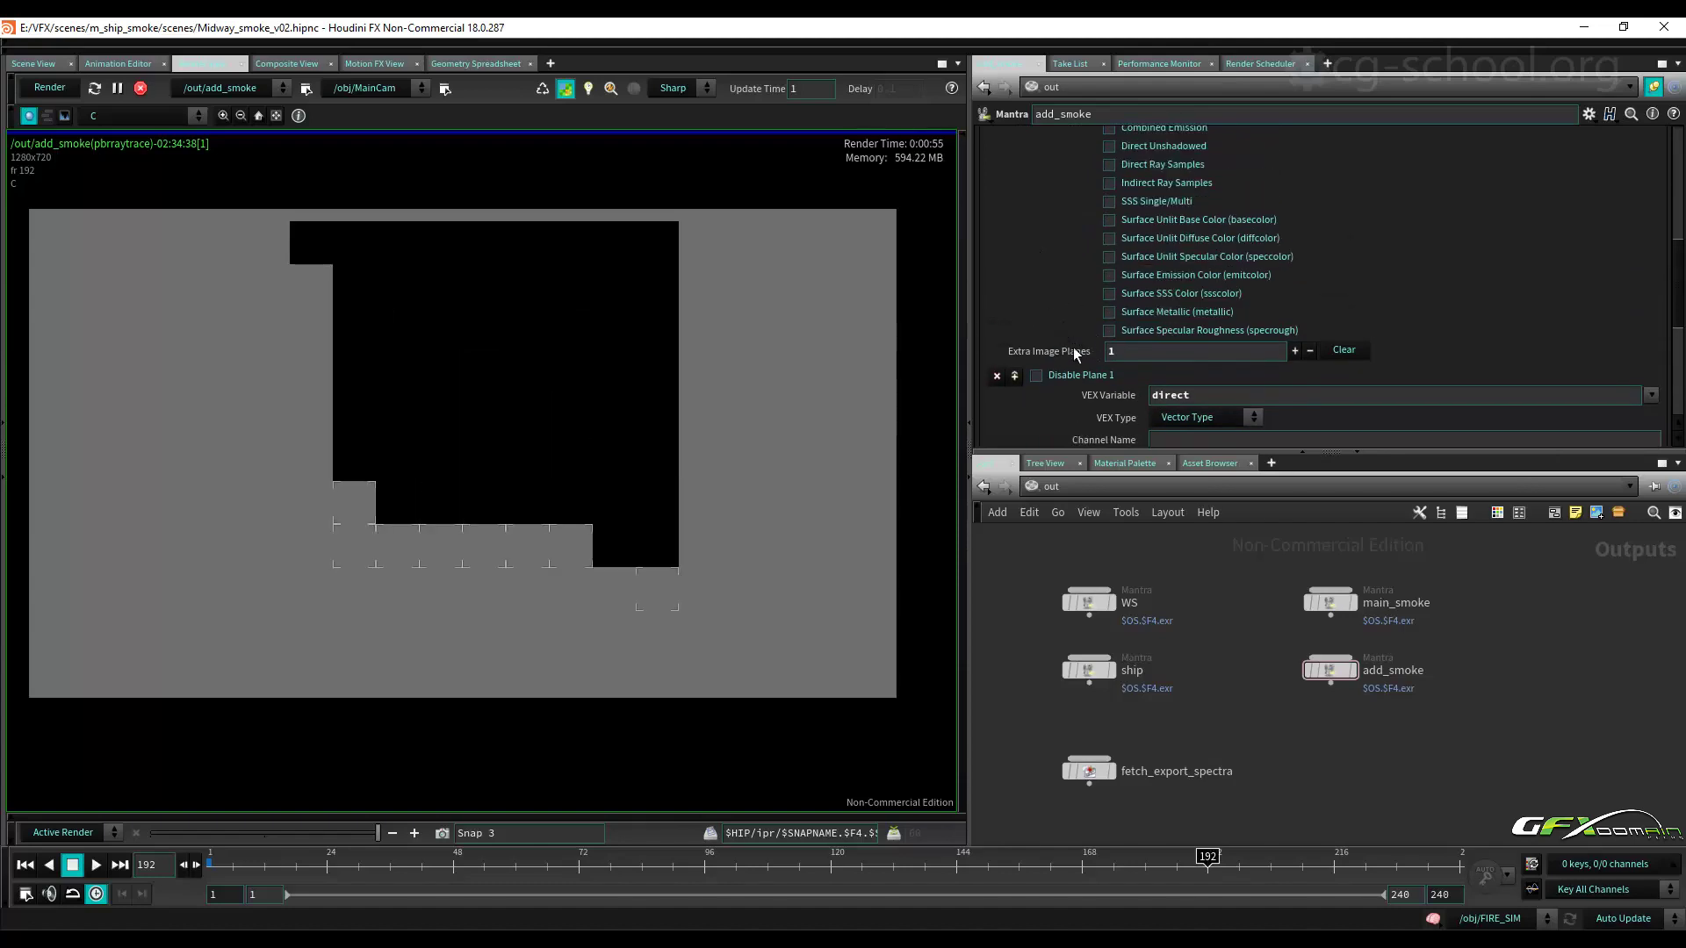
pyautogui.scroll(-2, 1066, 300)
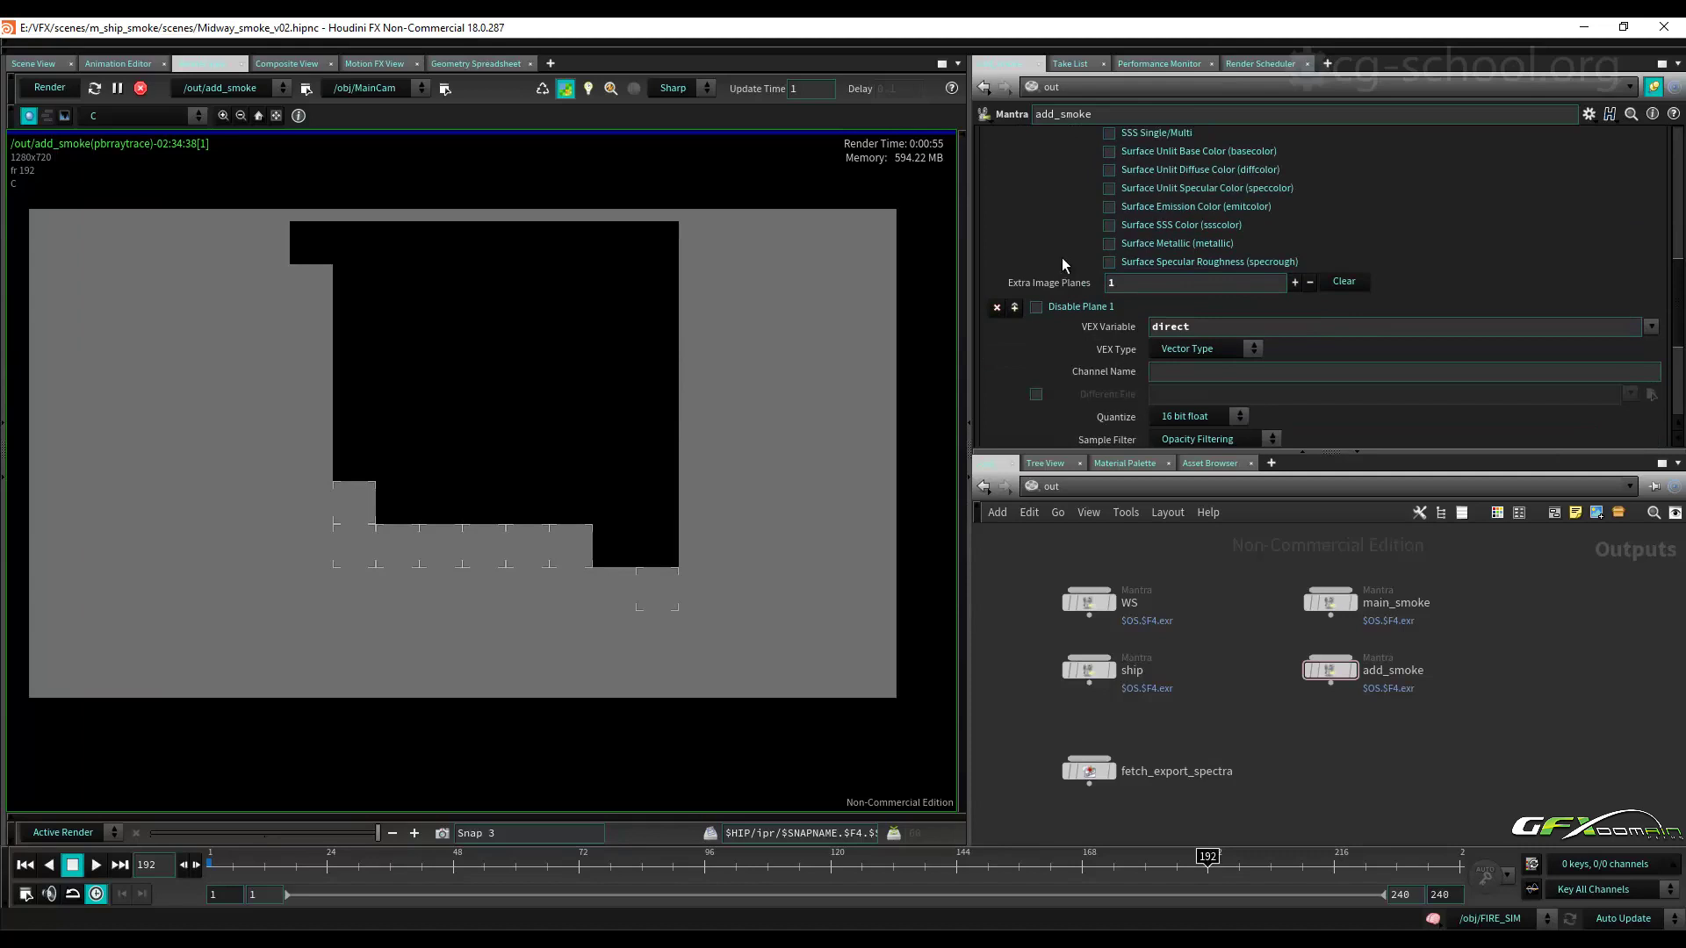
pyautogui.scroll(3, 1062, 256)
# Compare the volumelight1_direct and other per-light direct planes with the full C image in the running render.
pyautogui.click(179, 116)
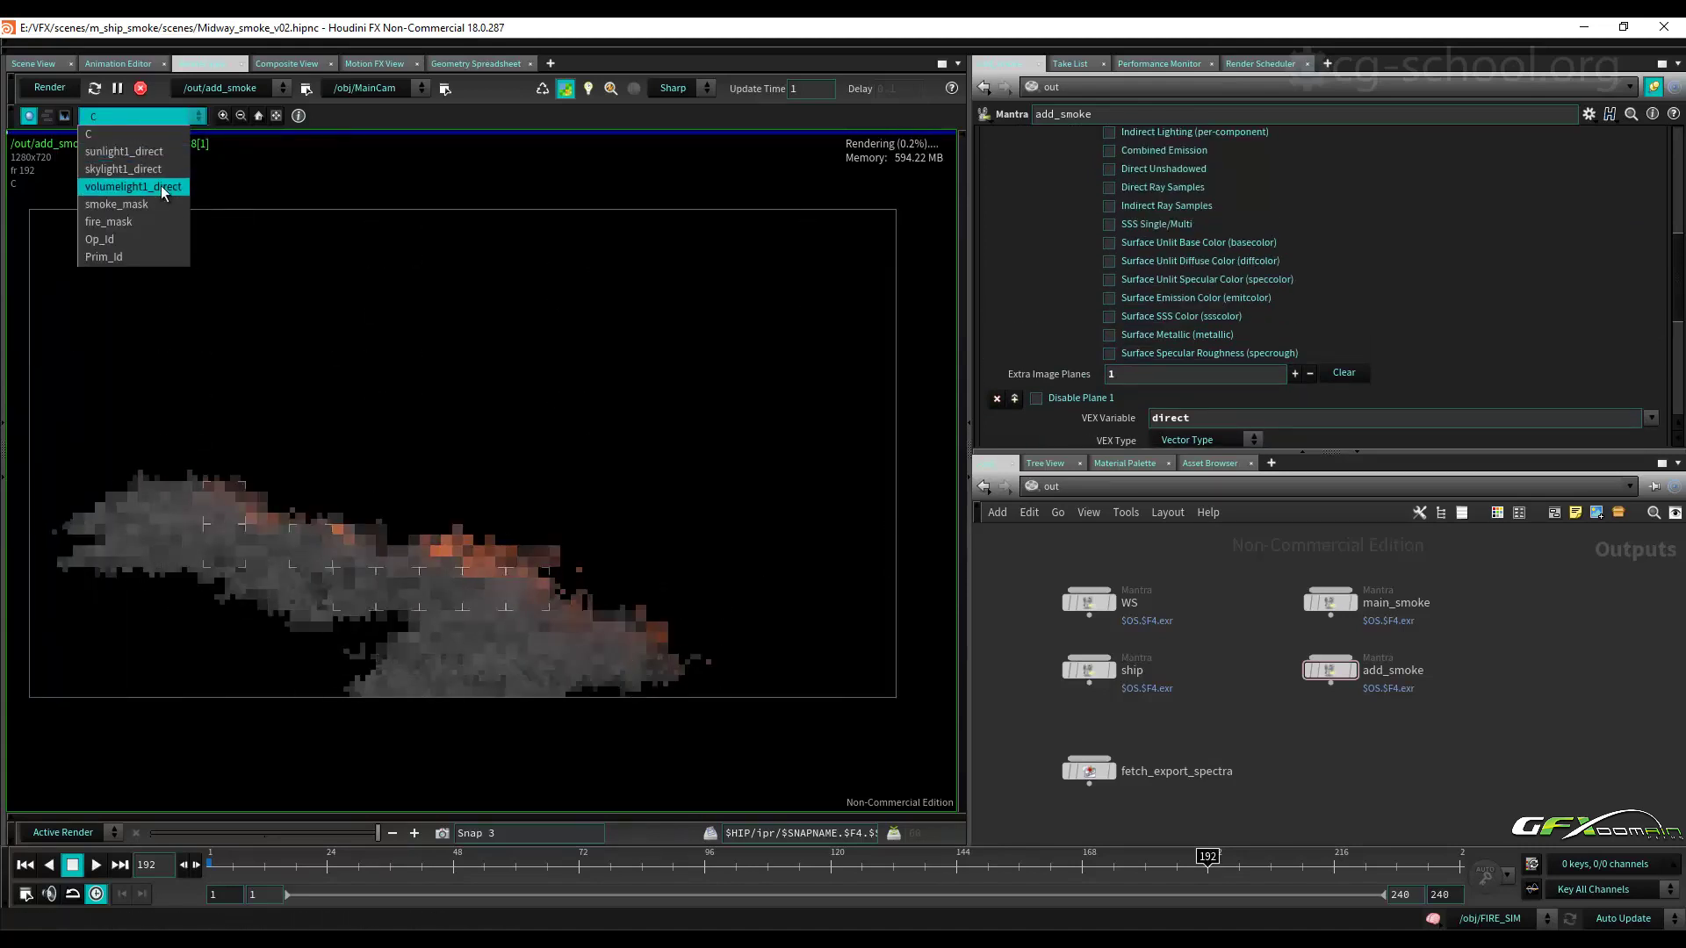
pyautogui.click(160, 186)
pyautogui.click(161, 118)
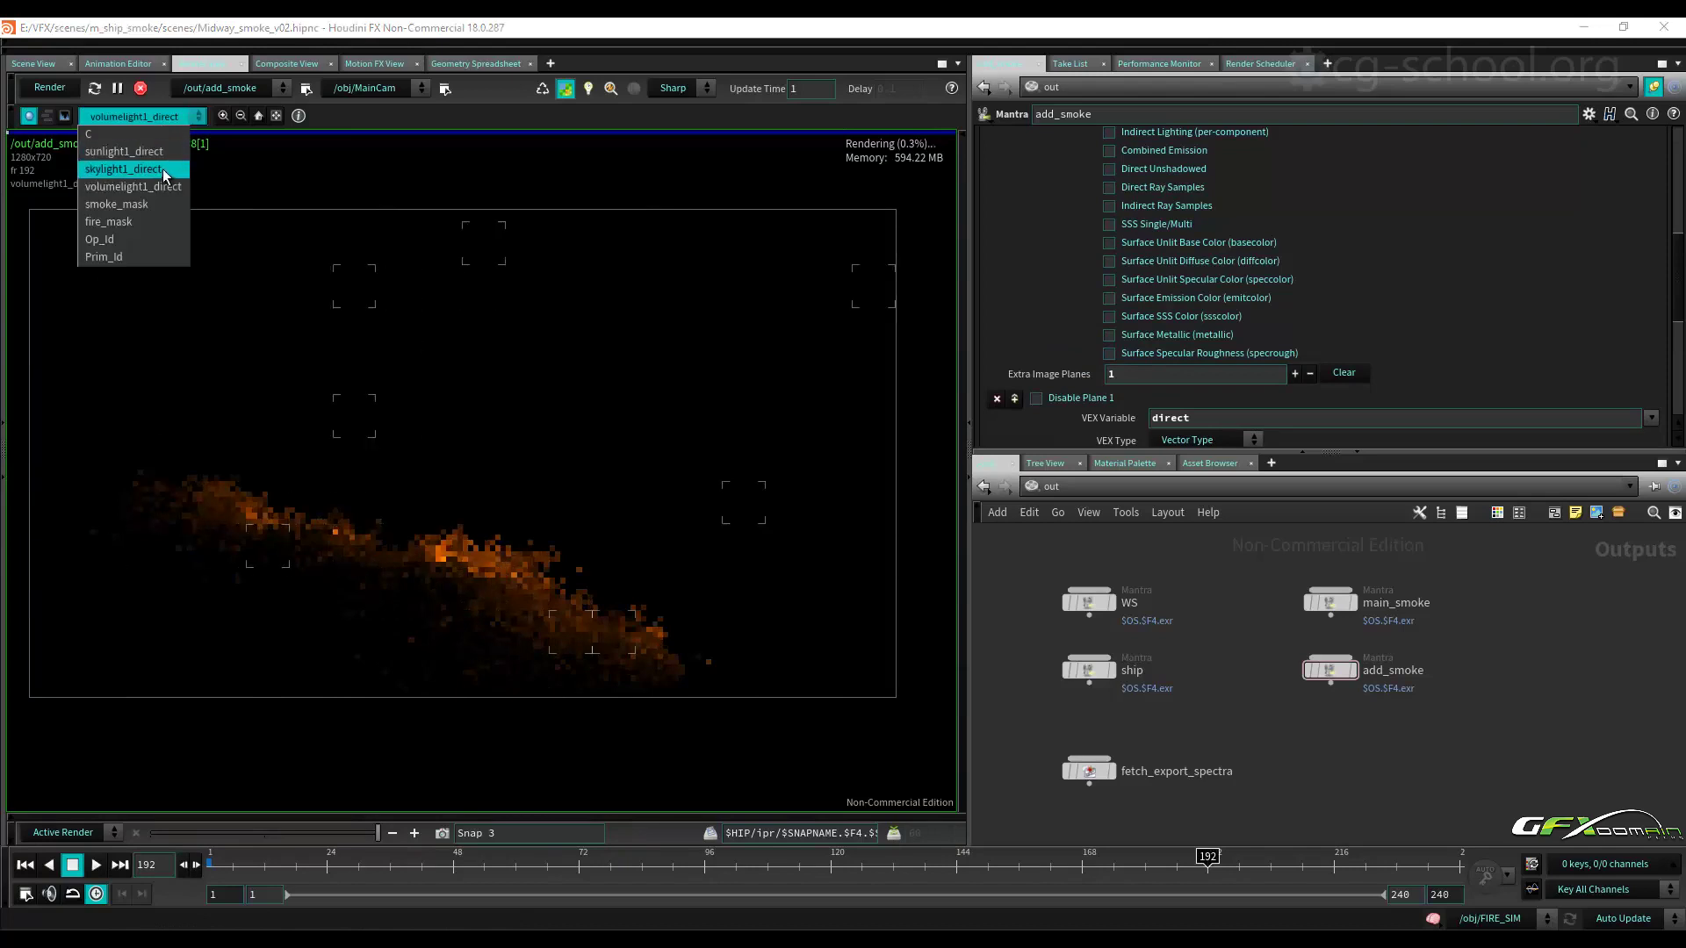
pyautogui.click(163, 119)
pyautogui.click(163, 120)
pyautogui.click(160, 153)
pyautogui.click(161, 121)
pyautogui.click(161, 135)
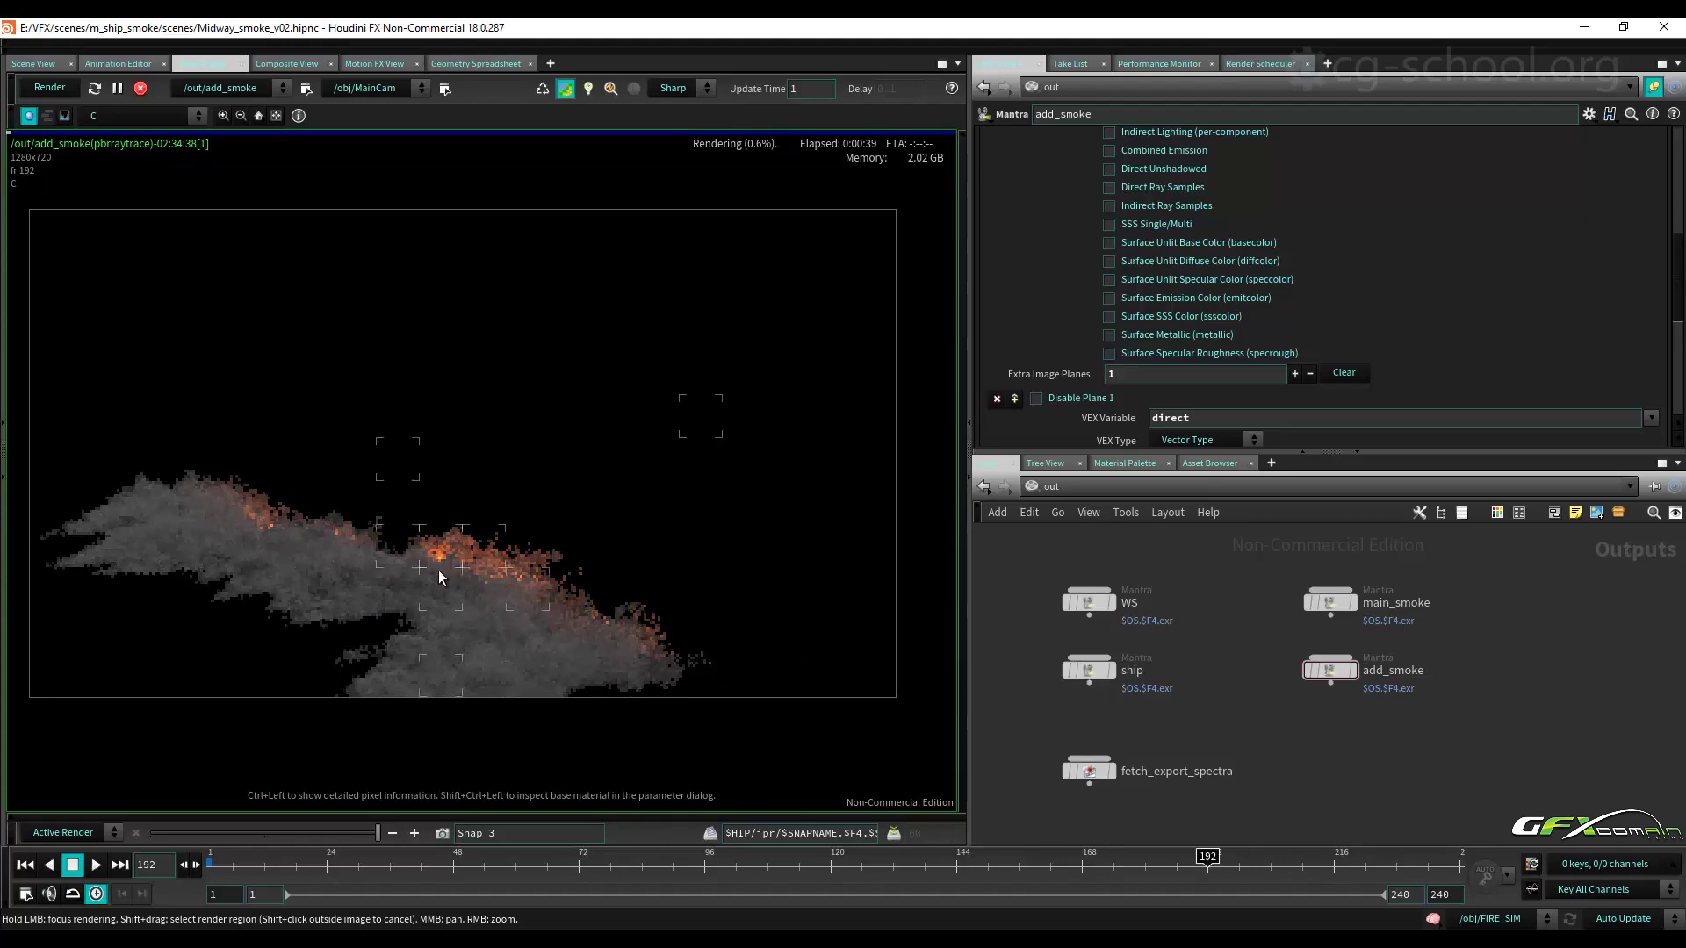
pyautogui.click(148, 117)
pyautogui.click(154, 187)
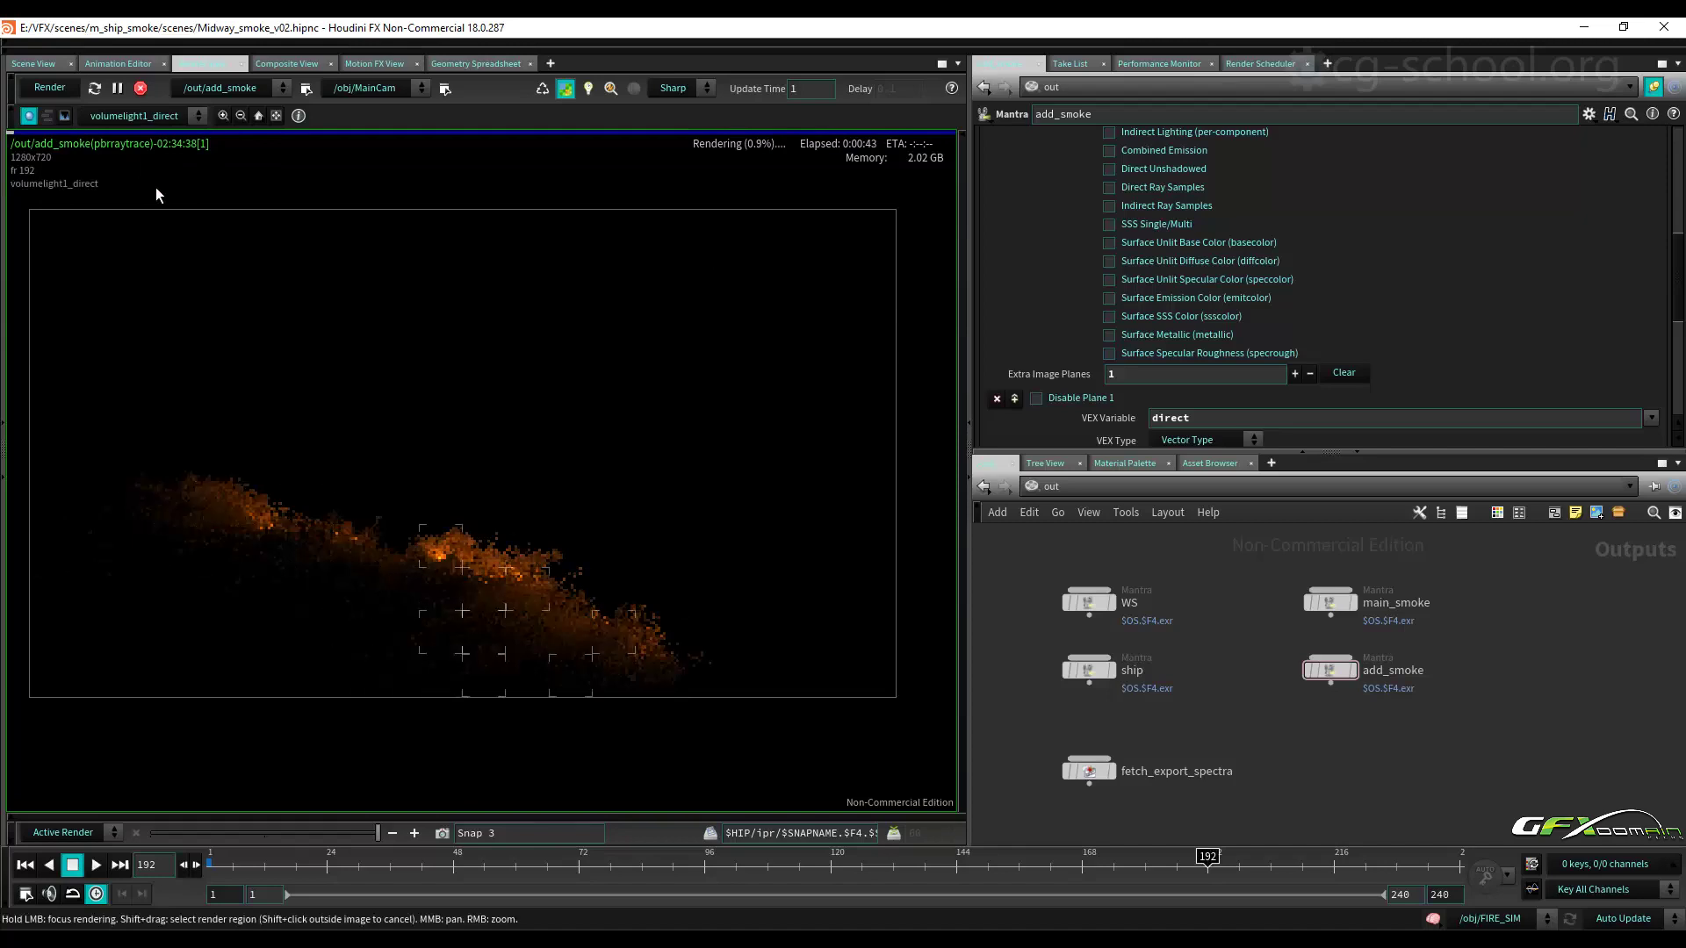
pyautogui.click(161, 119)
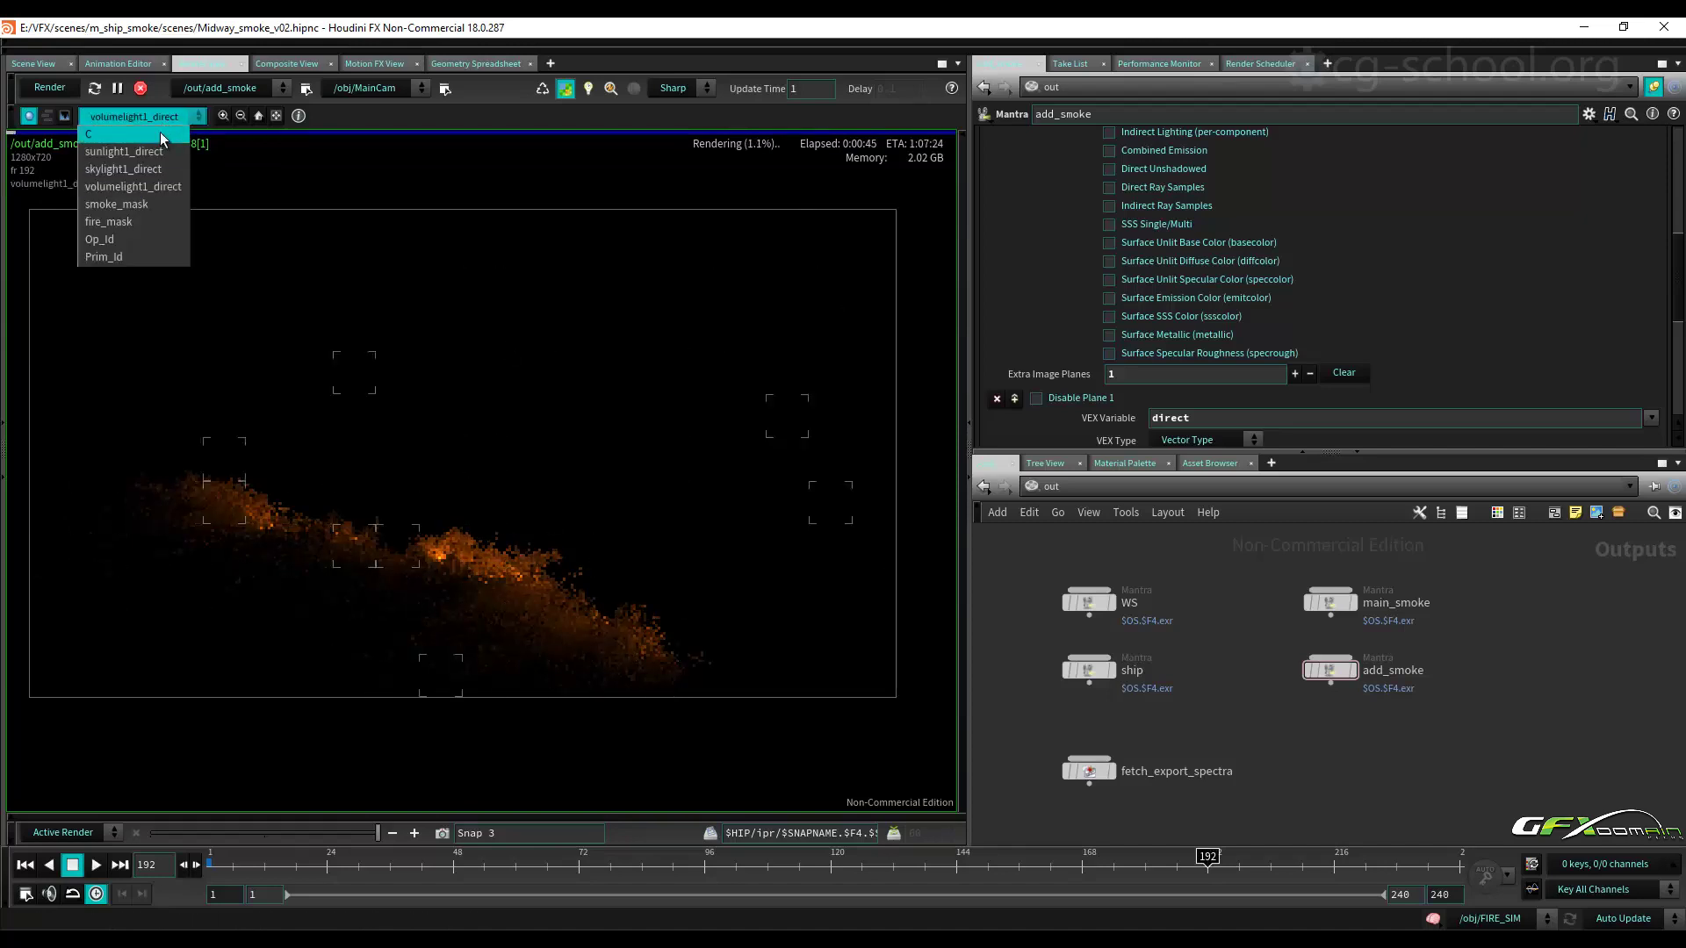
pyautogui.click(160, 131)
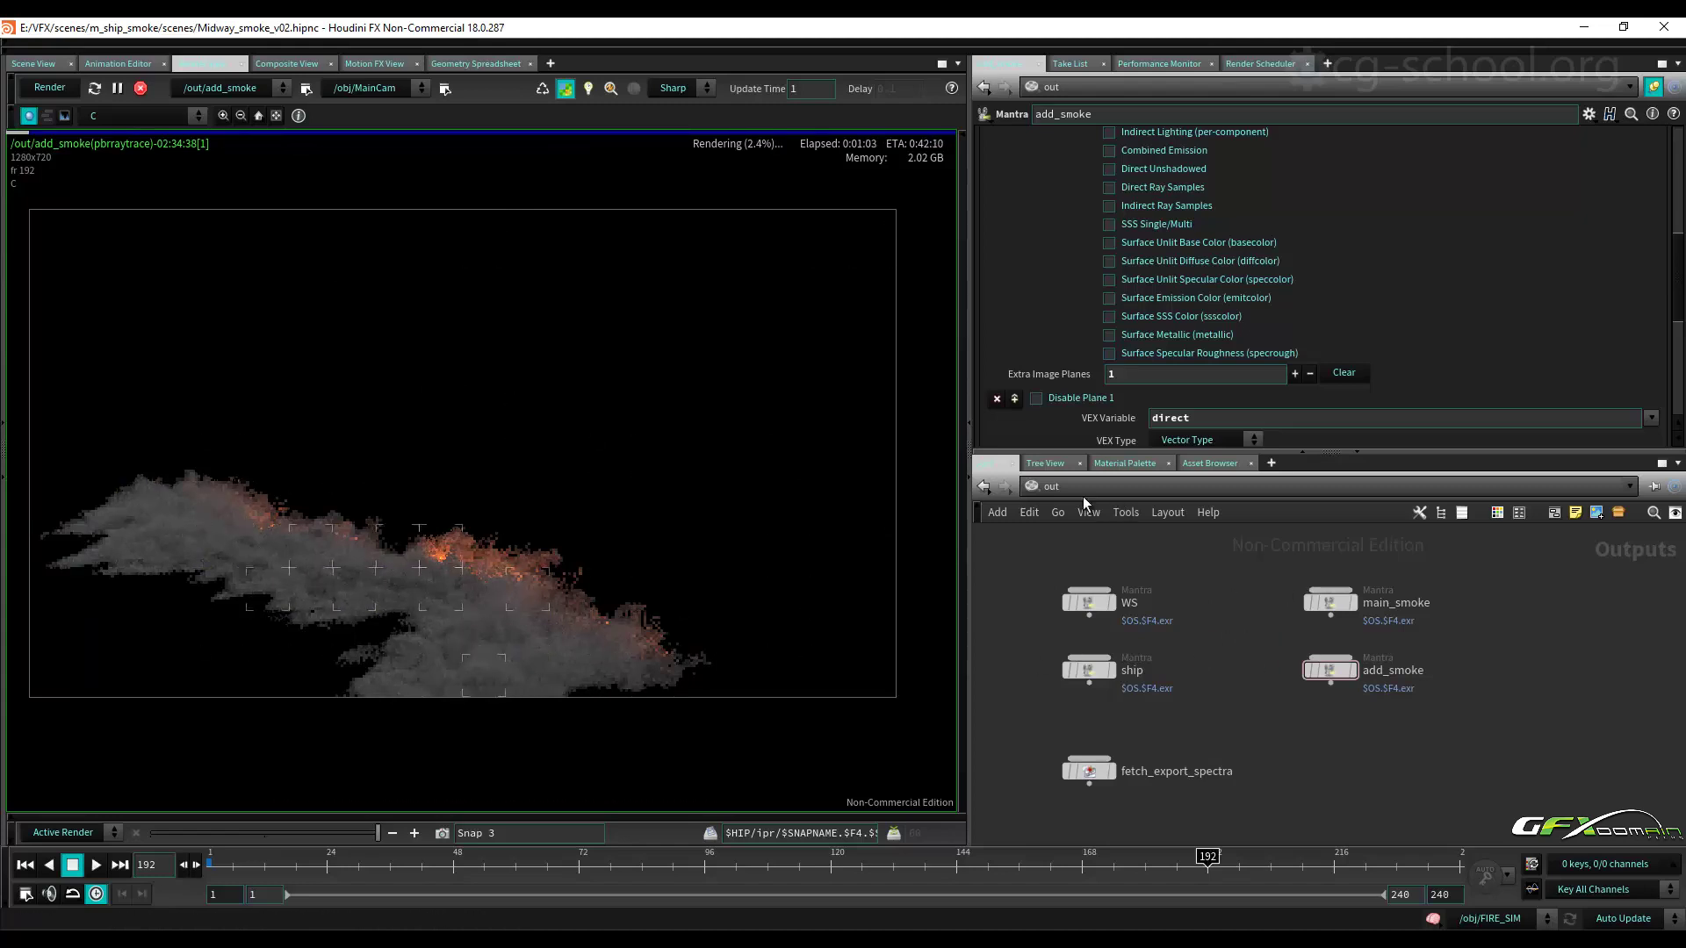
# Go to the mat network and unpin the parameter pane so it follows the selected node.
pyautogui.click(1050, 486)
pyautogui.click(1105, 546)
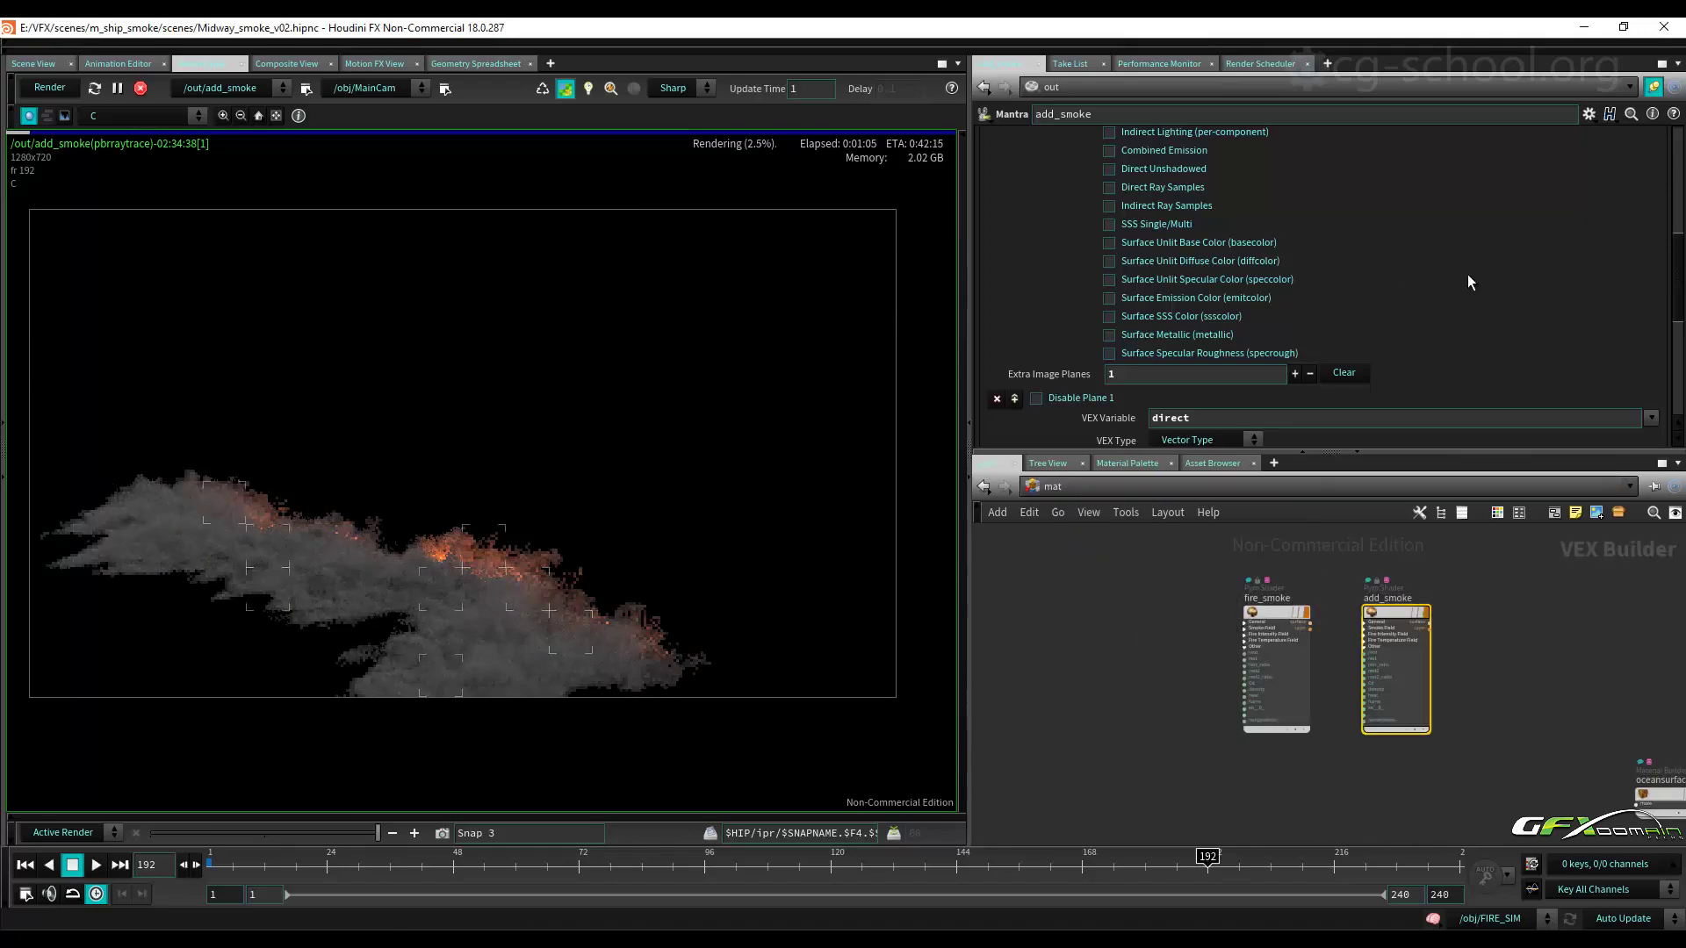
pyautogui.scroll(10, 1406, 281)
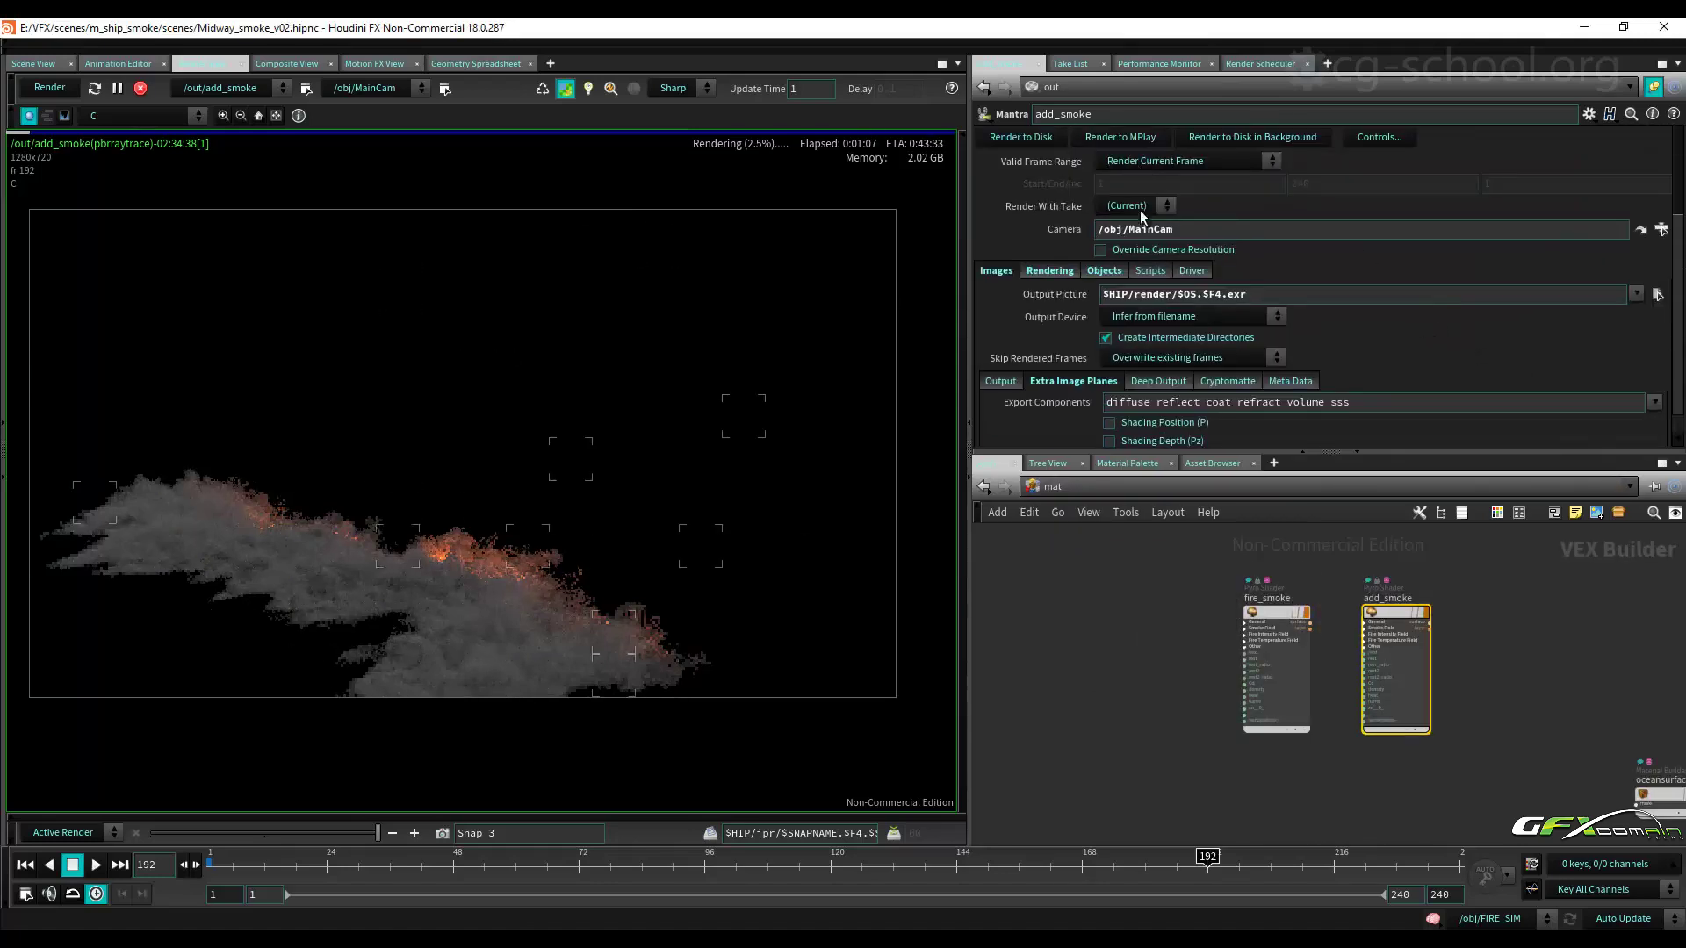
pyautogui.click(1654, 86)
pyautogui.click(1063, 488)
pyautogui.click(1104, 547)
# Review the fire_smoke shader's general, fire intensity and fire temperature settings.
pyautogui.click(1265, 615)
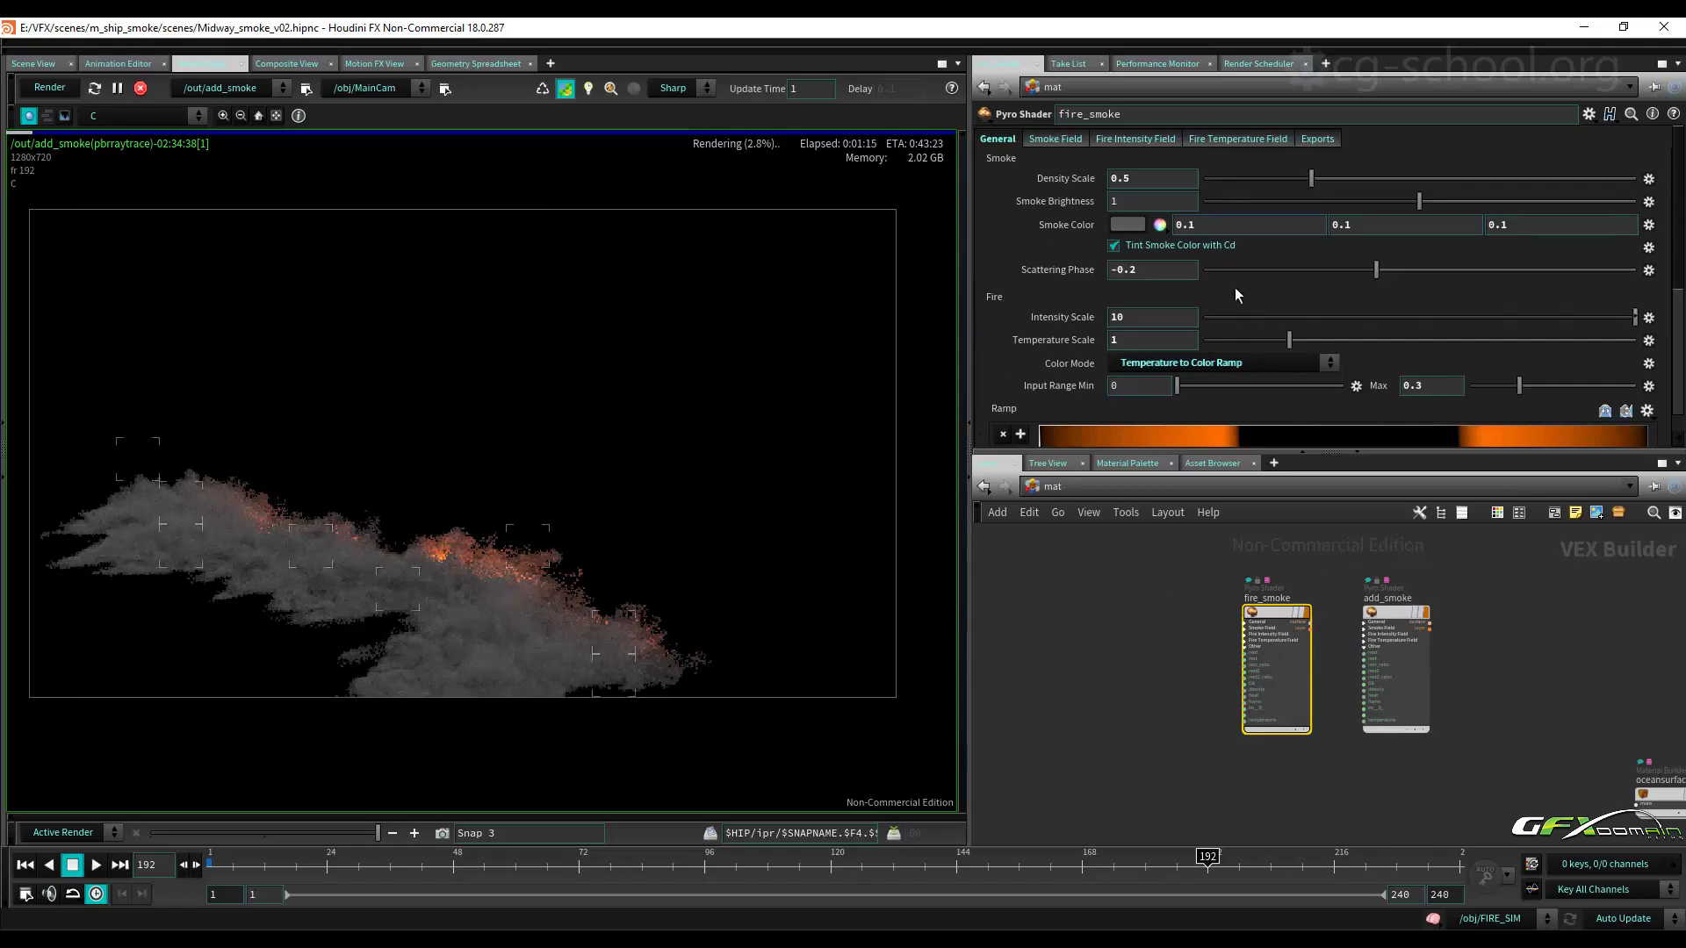
pyautogui.click(1214, 139)
pyautogui.click(1144, 141)
pyautogui.click(998, 139)
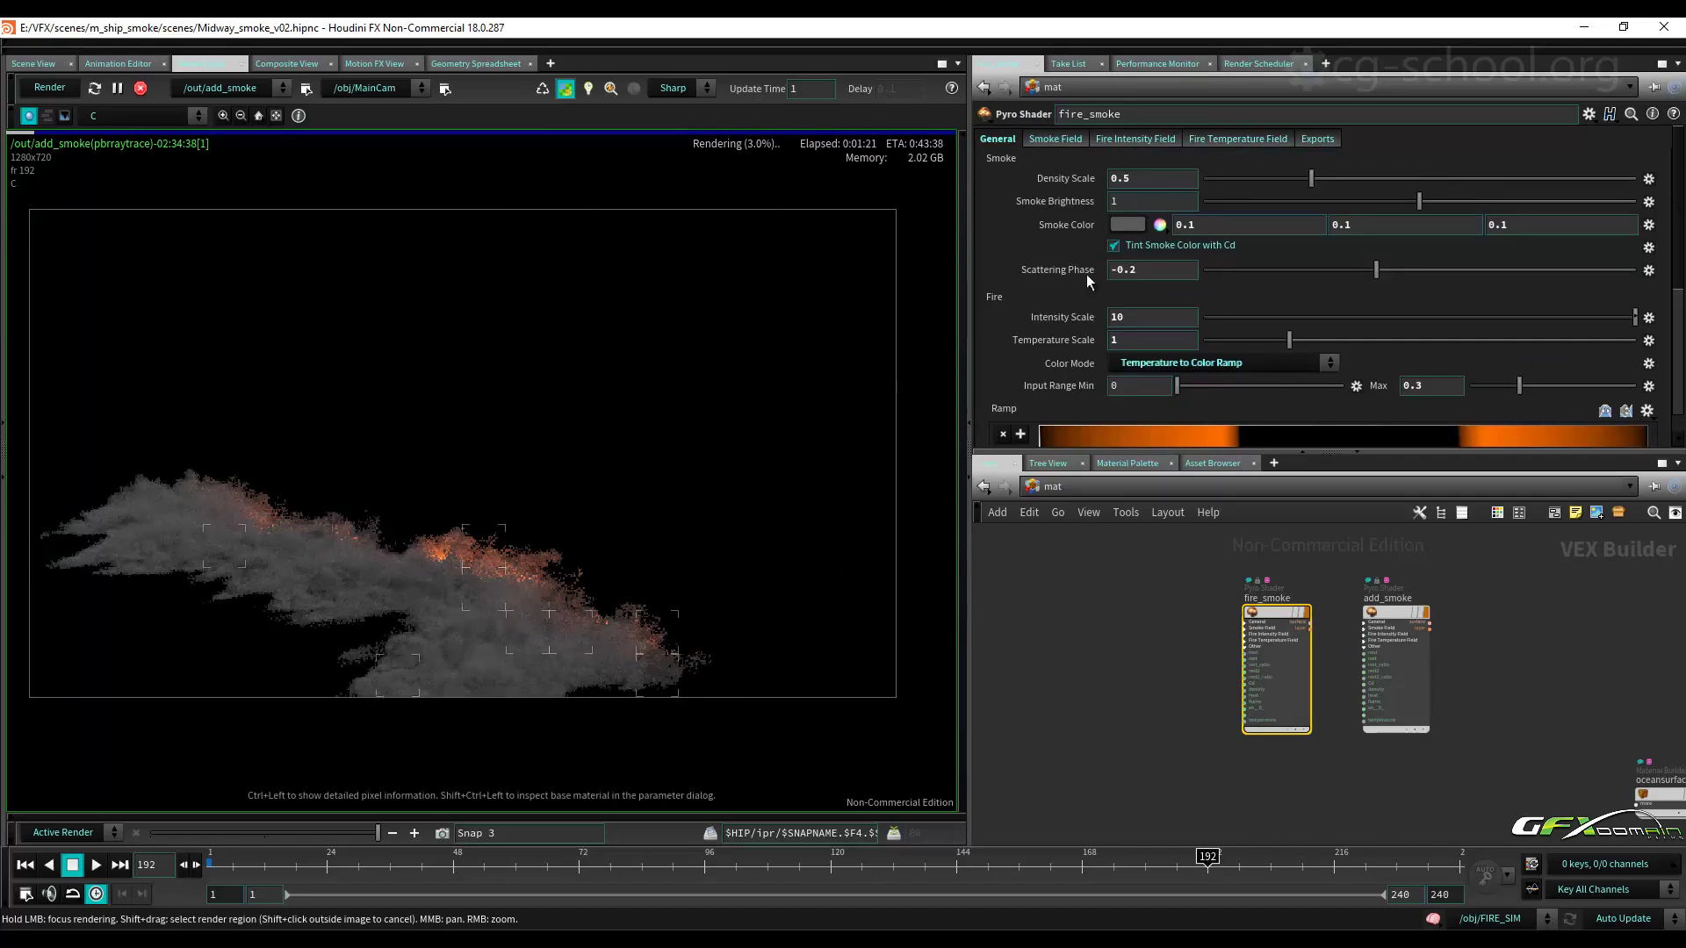
pyautogui.moveTo(1276, 610); pyautogui.dragTo(1268, 612)
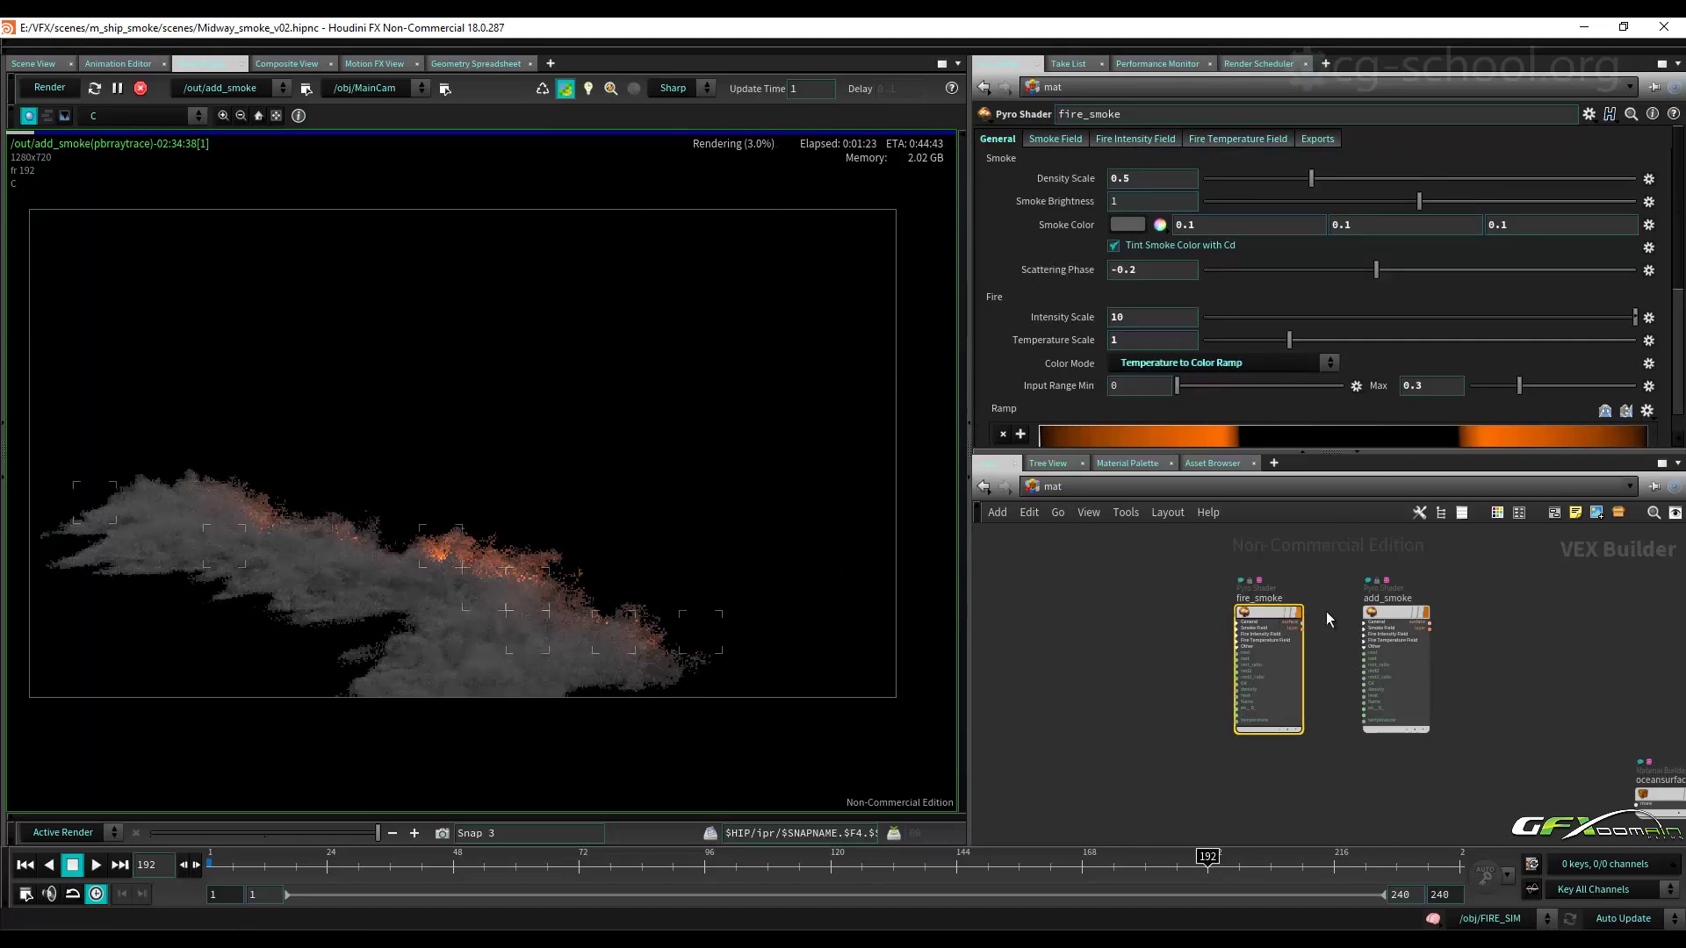
# Set the add_smoke shader's Density Scale to 0.5.
pyautogui.click(1382, 615)
pyautogui.doubleClick(1132, 179)
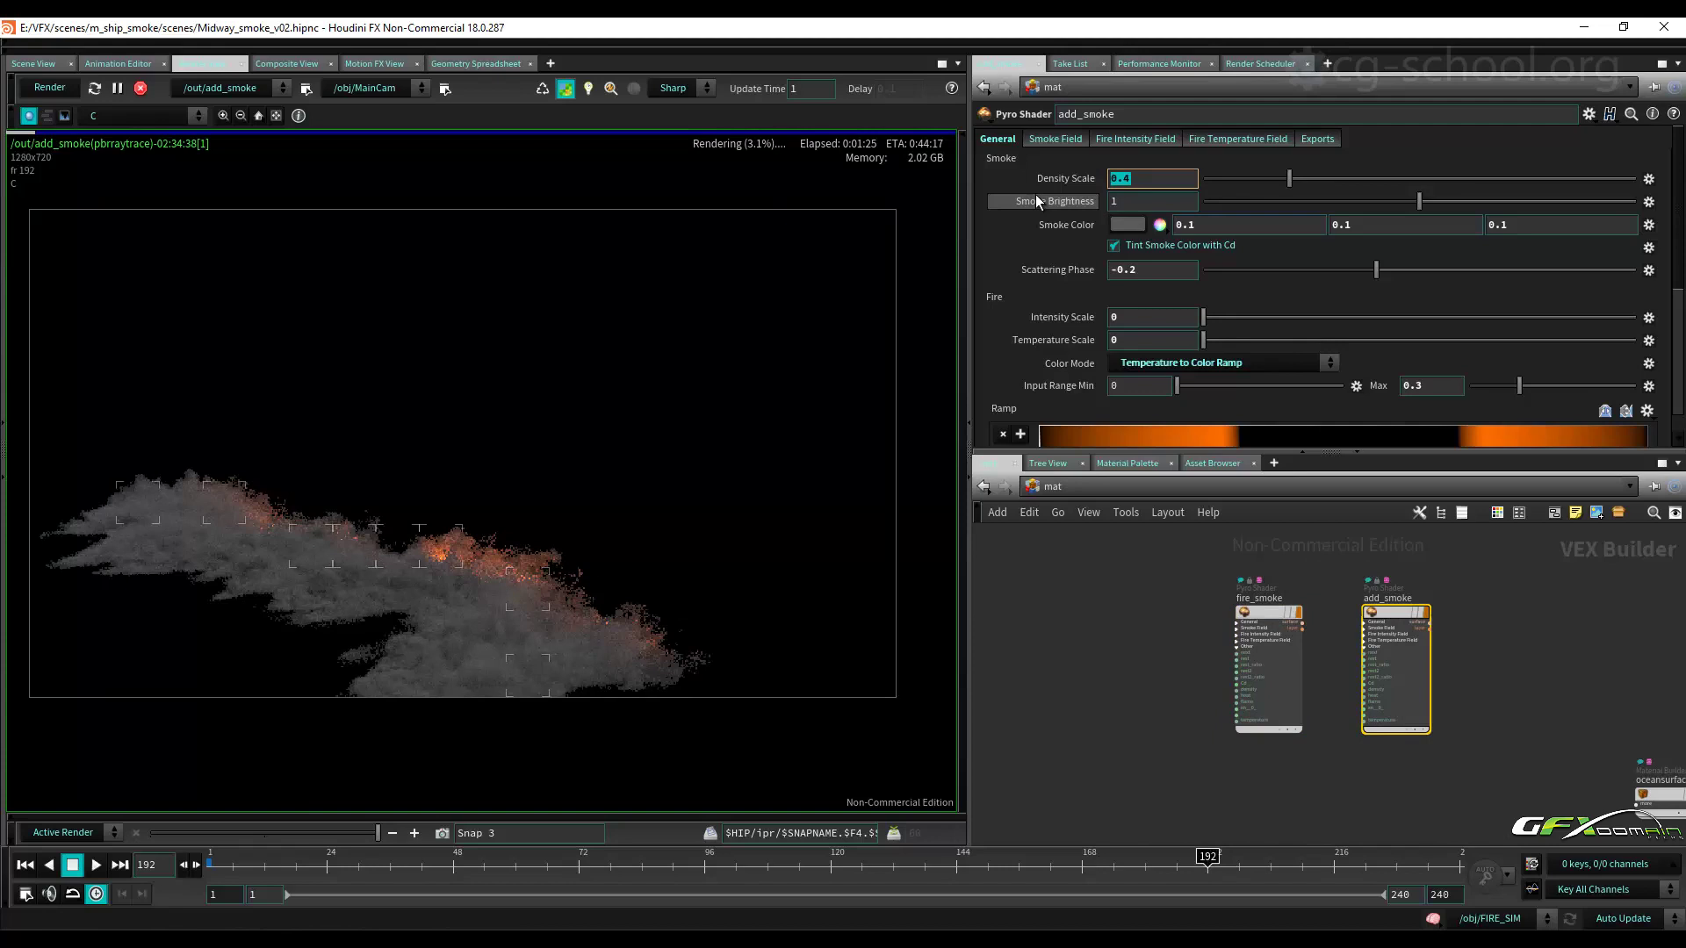
pyautogui.write('0.5')
pyautogui.press('Return')
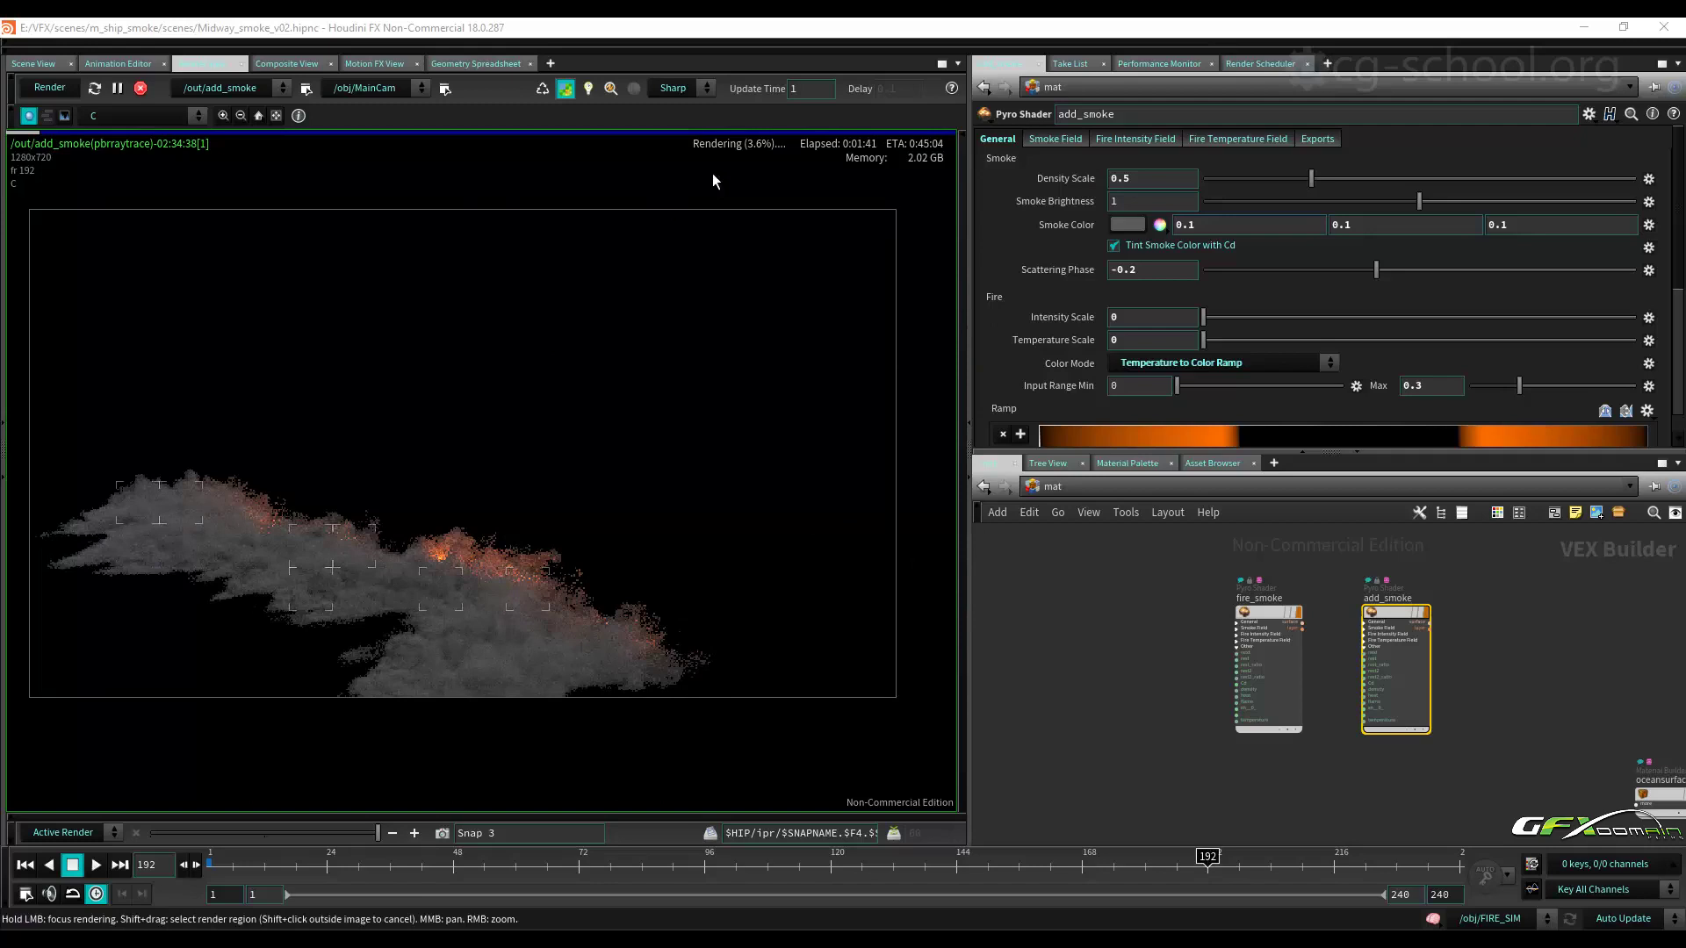
# Stop the running add_smoke render and return to the out network.
pyautogui.click(140, 88)
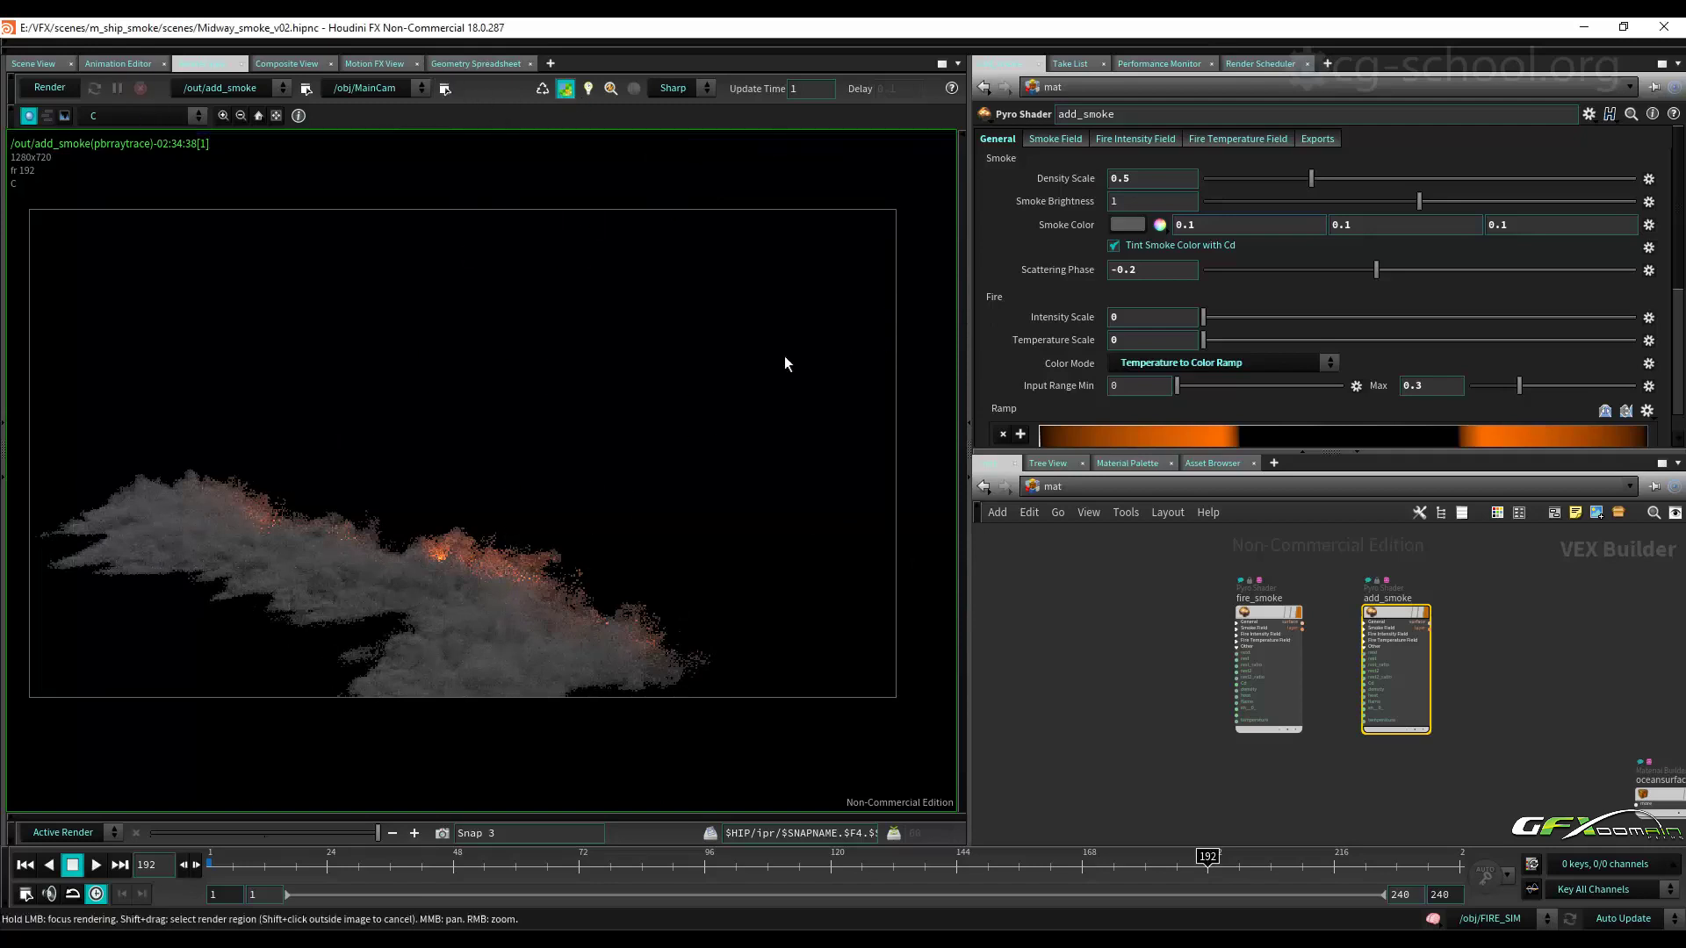
pyautogui.click(1054, 486)
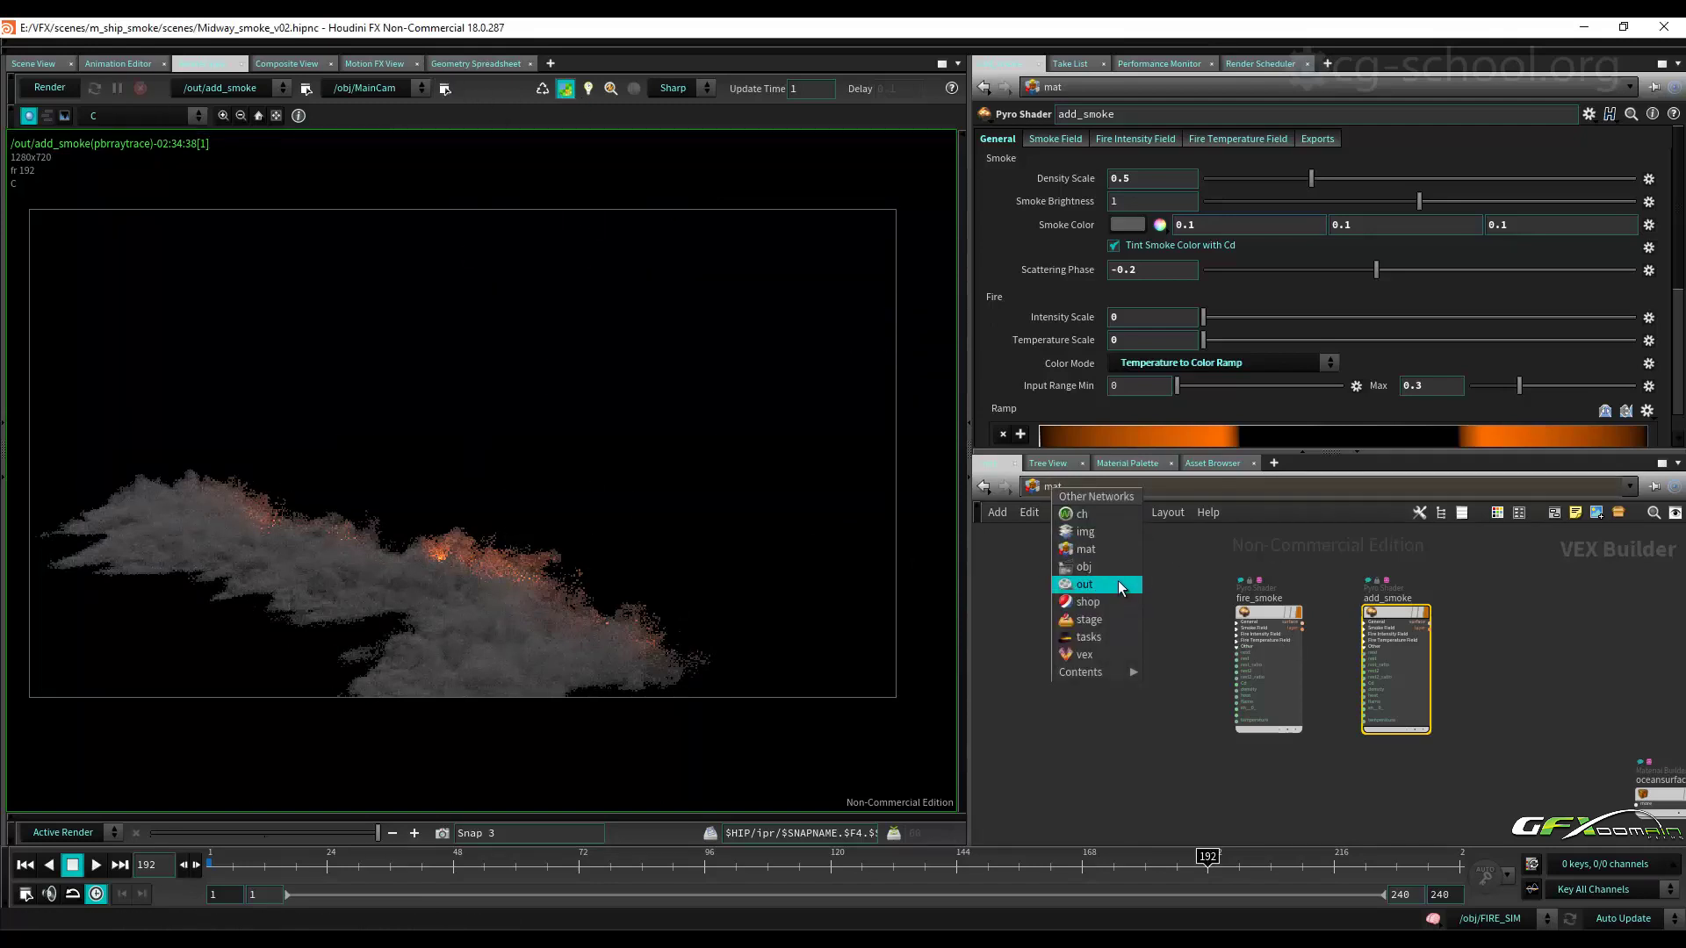
pyautogui.click(1114, 584)
pyautogui.moveTo(1089, 669)
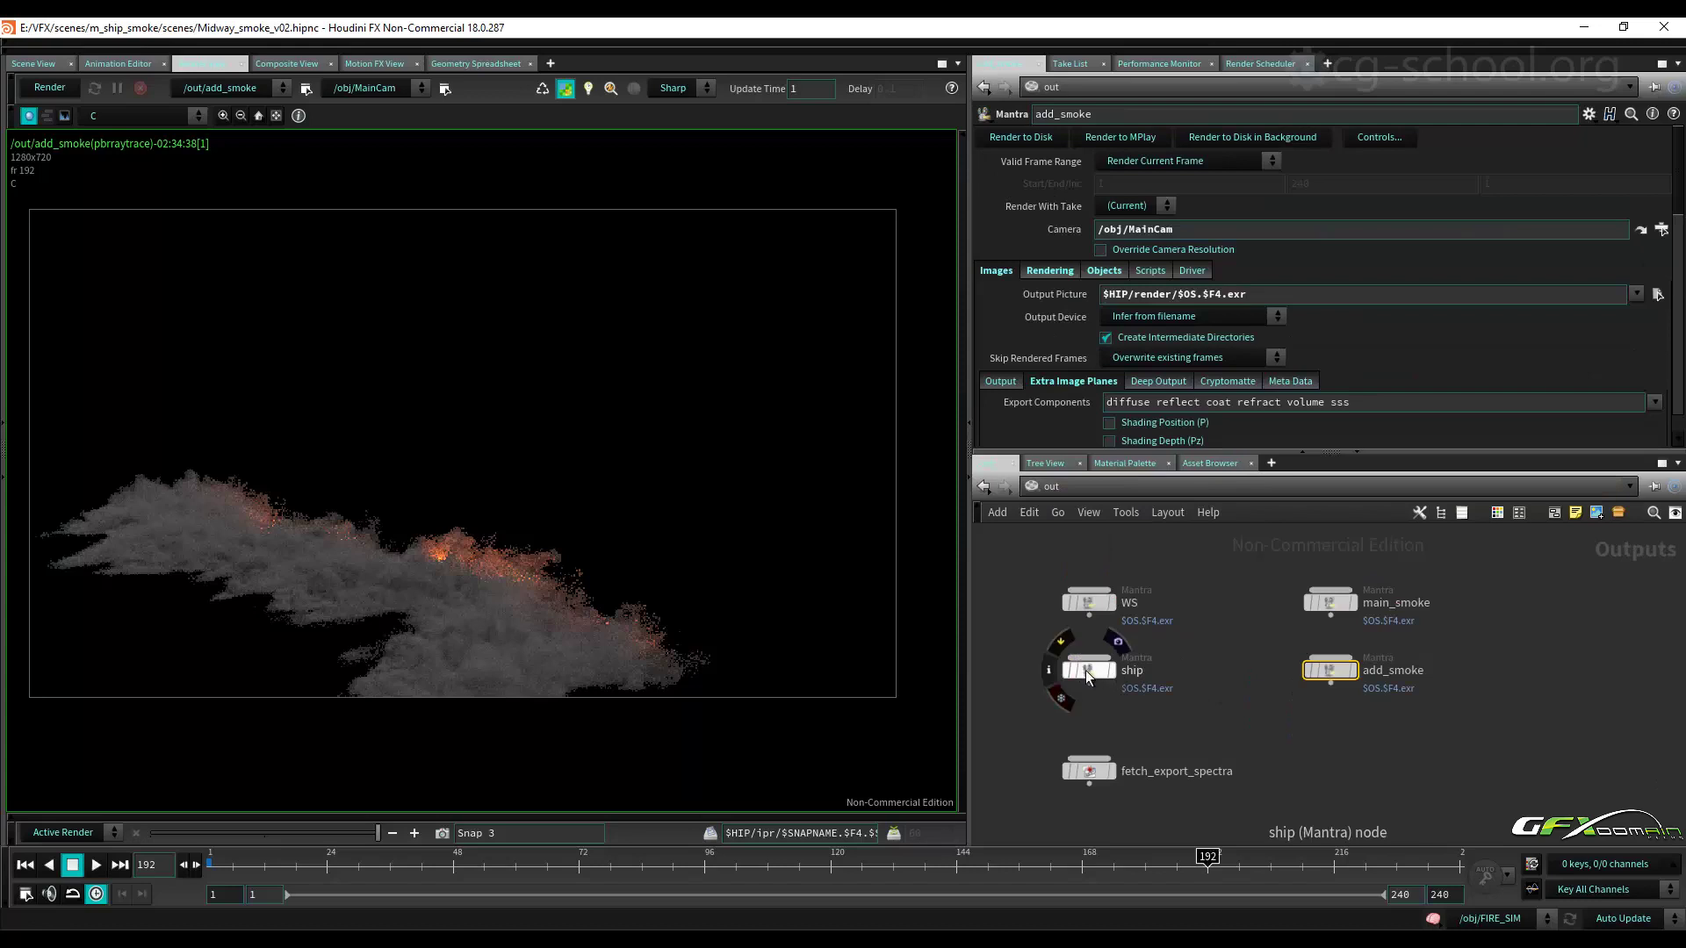
pyautogui.moveTo(1279, 639)
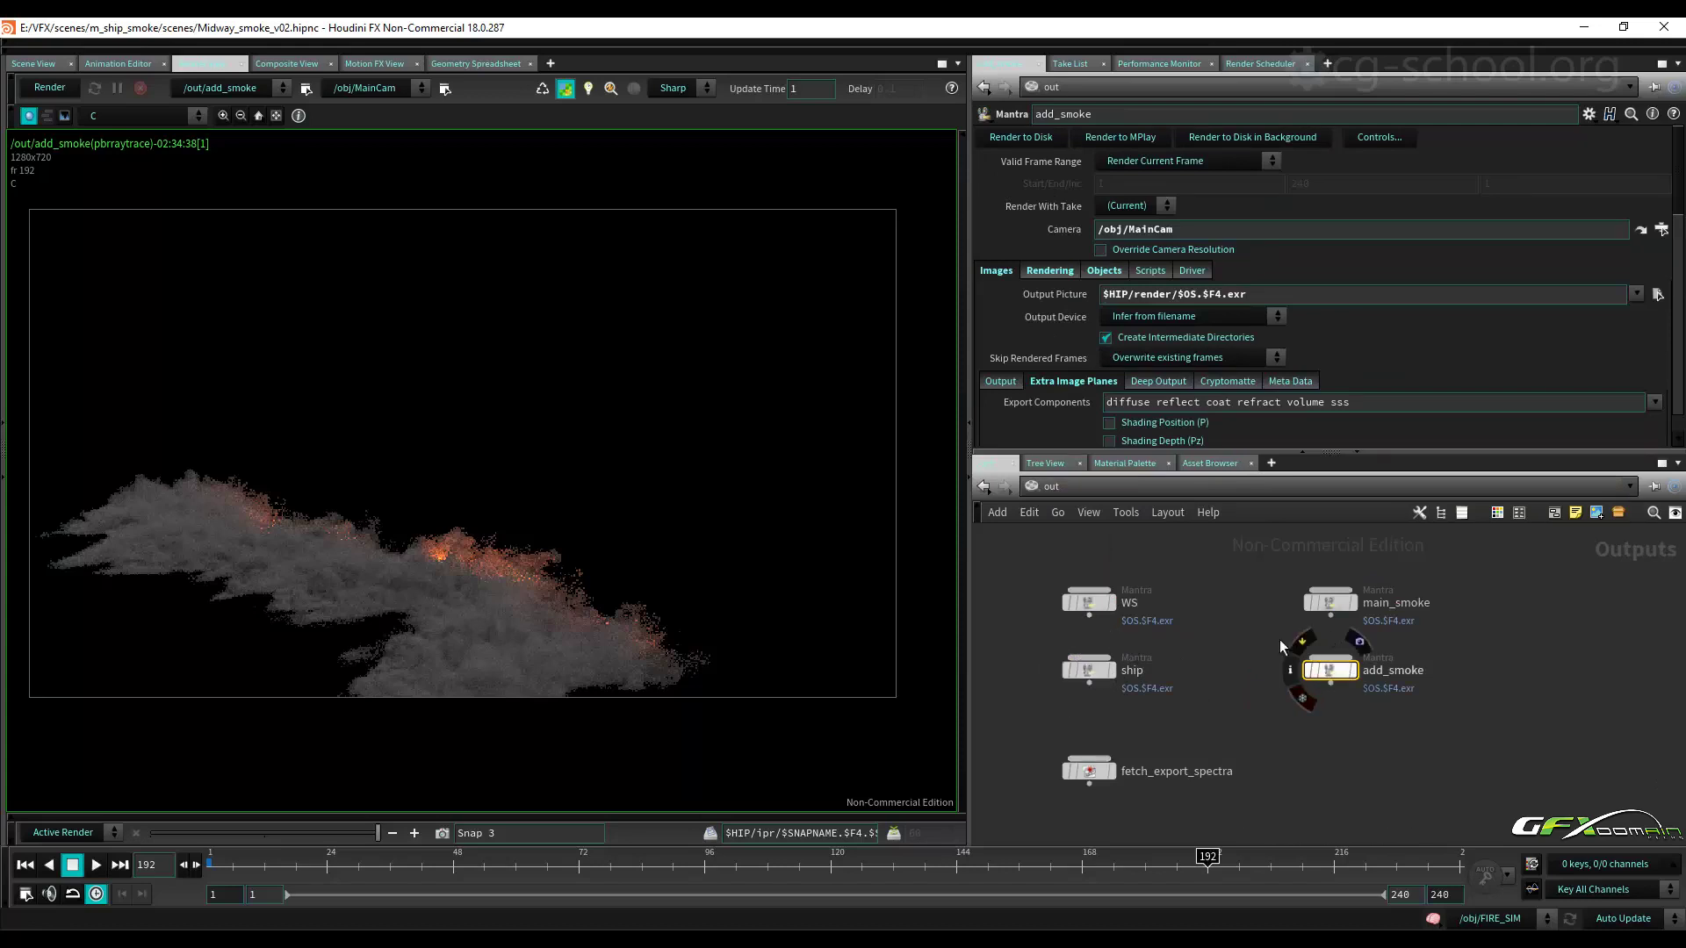
# Add SMOKE_CACHE to the WS Mantra node's Forced Phantom objects, alongside ship and FIRE_CACHE.
pyautogui.click(1087, 599)
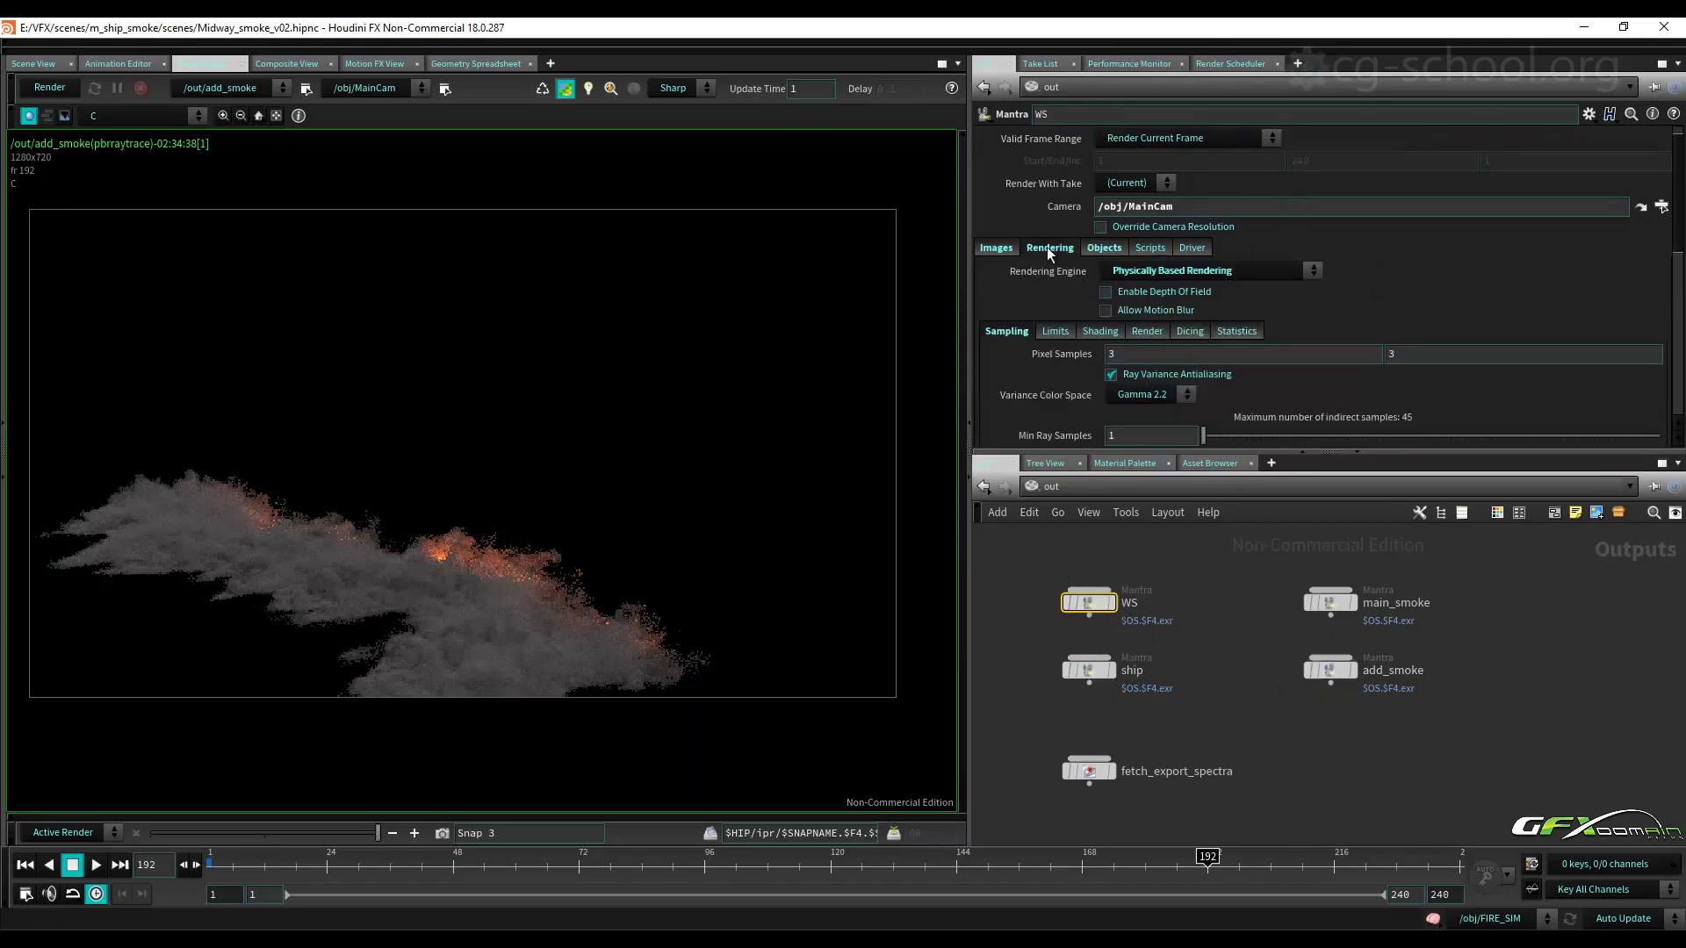
pyautogui.click(1103, 247)
pyautogui.click(1268, 341)
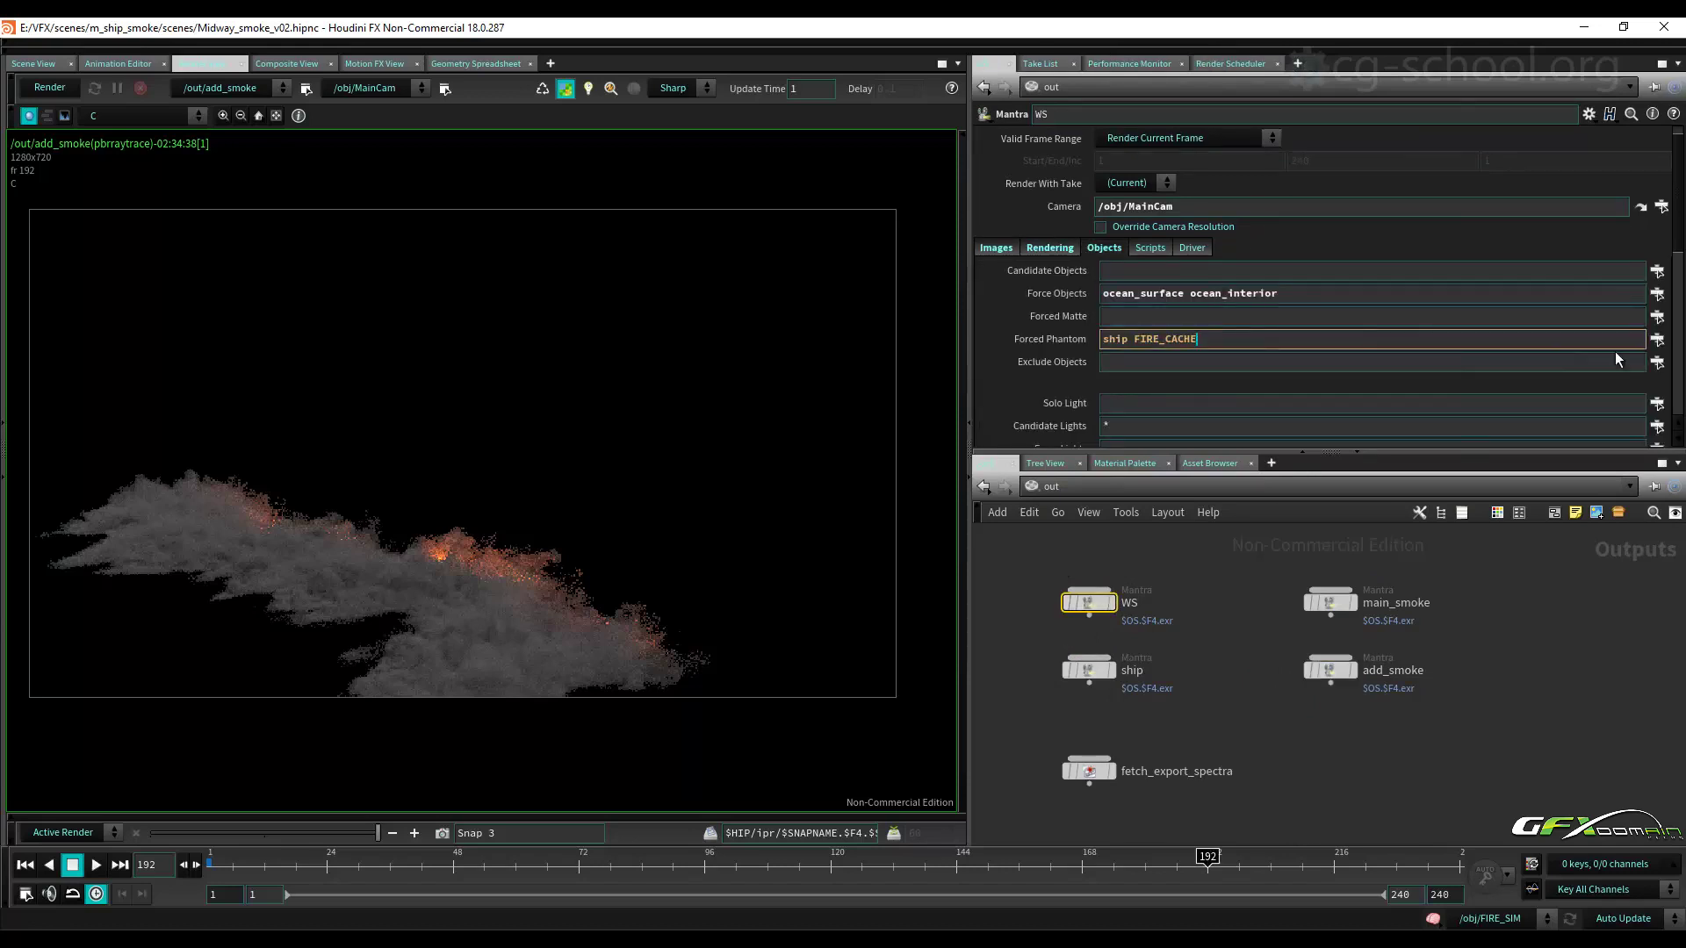
pyautogui.click(1657, 339)
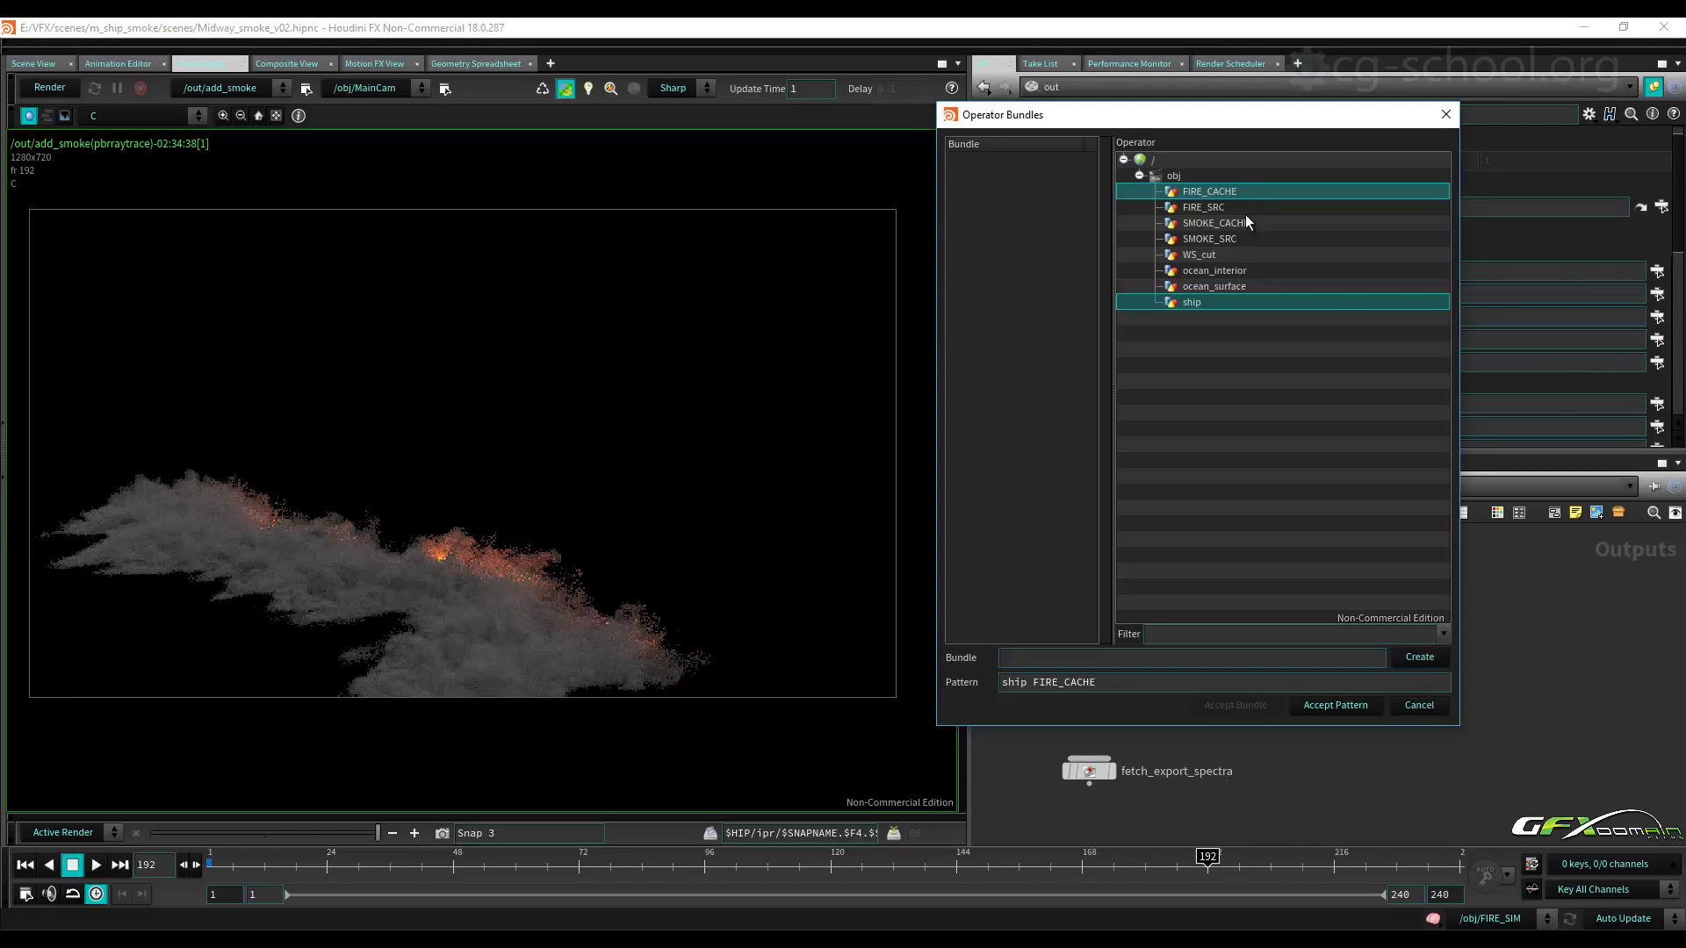
pyautogui.keyDown('ctrl'); pyautogui.click(1251, 223); pyautogui.keyUp('ctrl')
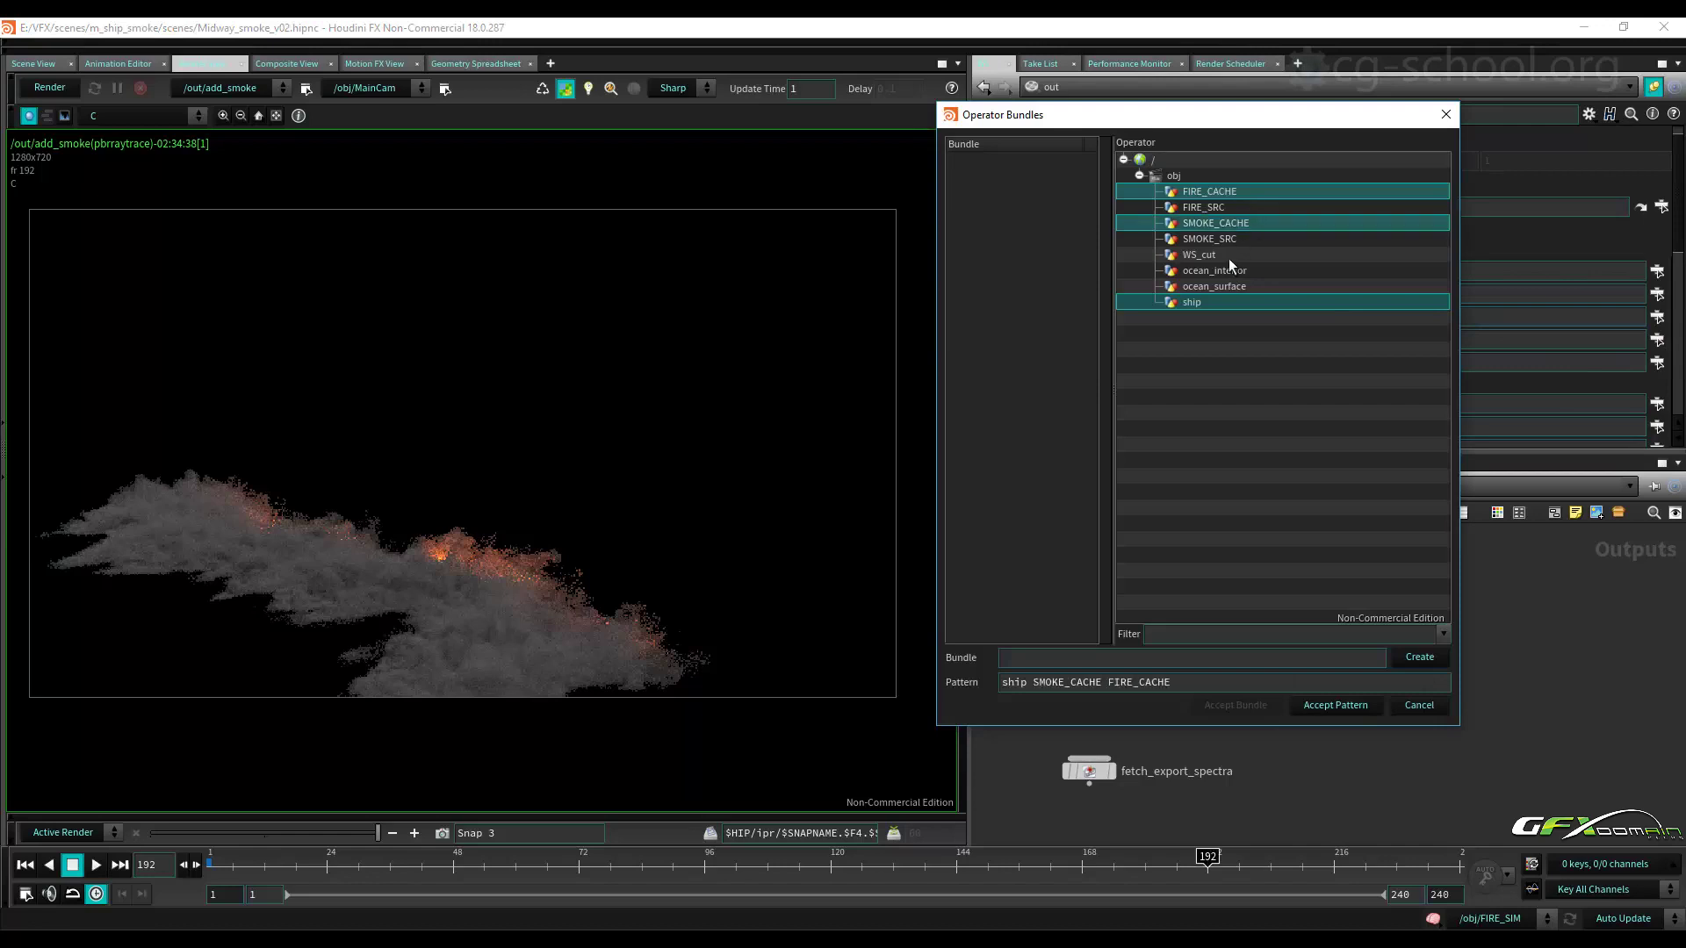
pyautogui.click(1335, 705)
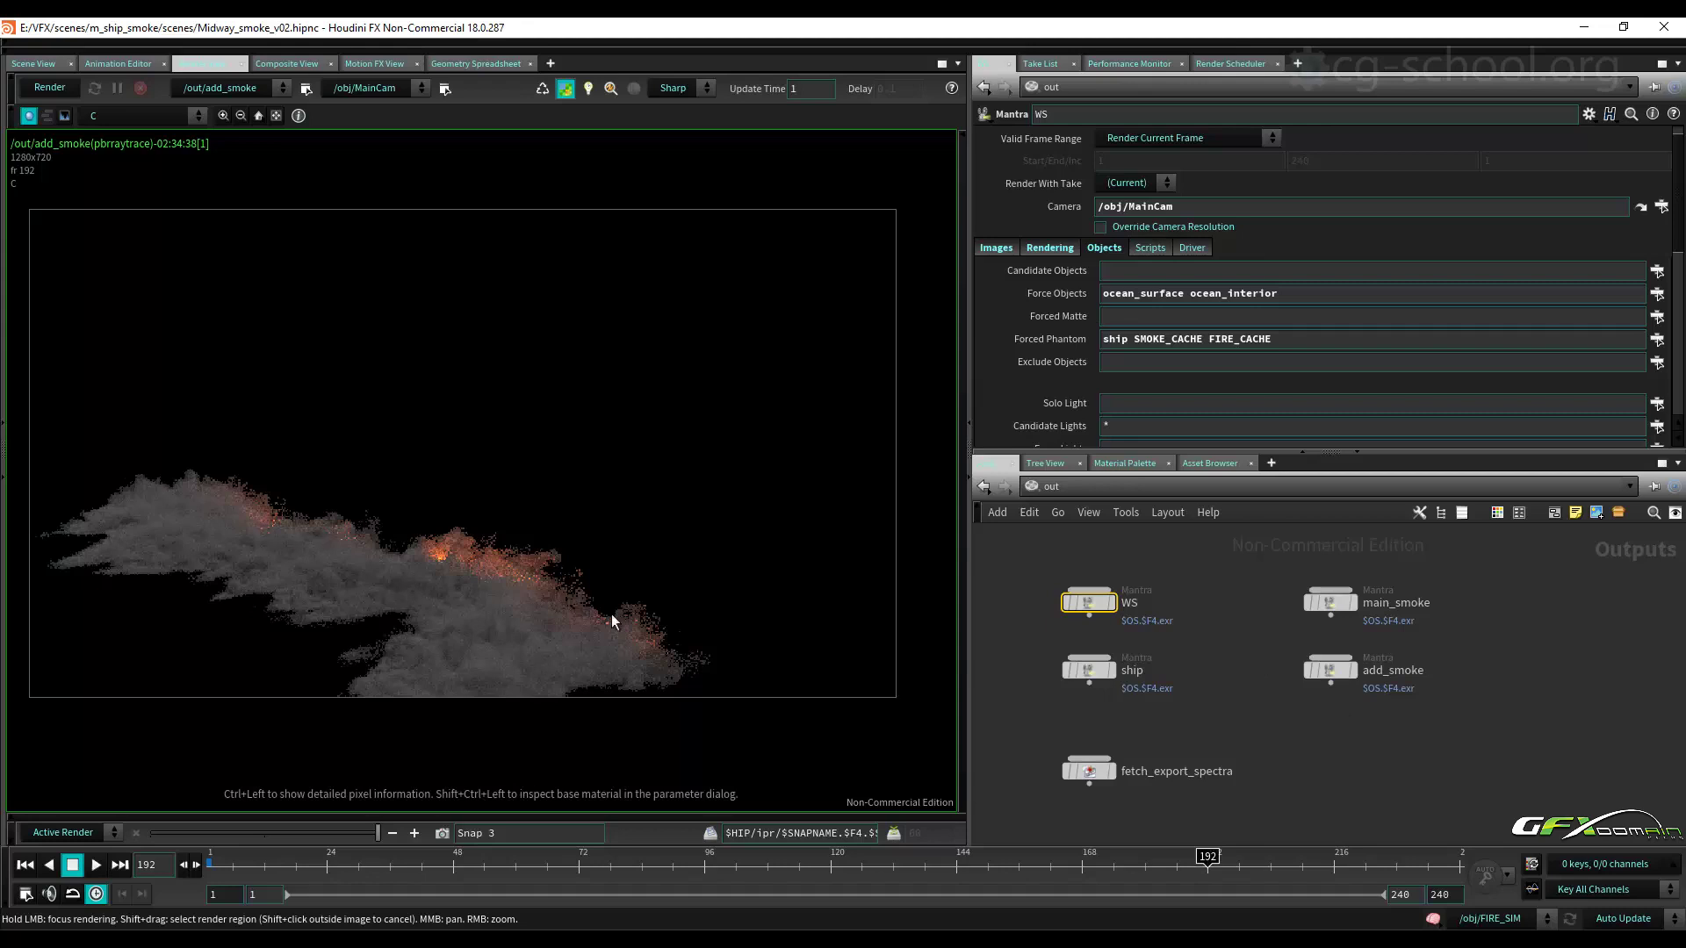
# Select the add_smoke Mantra node and save the scene.
pyautogui.moveTo(1366, 722); pyautogui.dragTo(1352, 696, button='middle')
pyautogui.click(1324, 647)
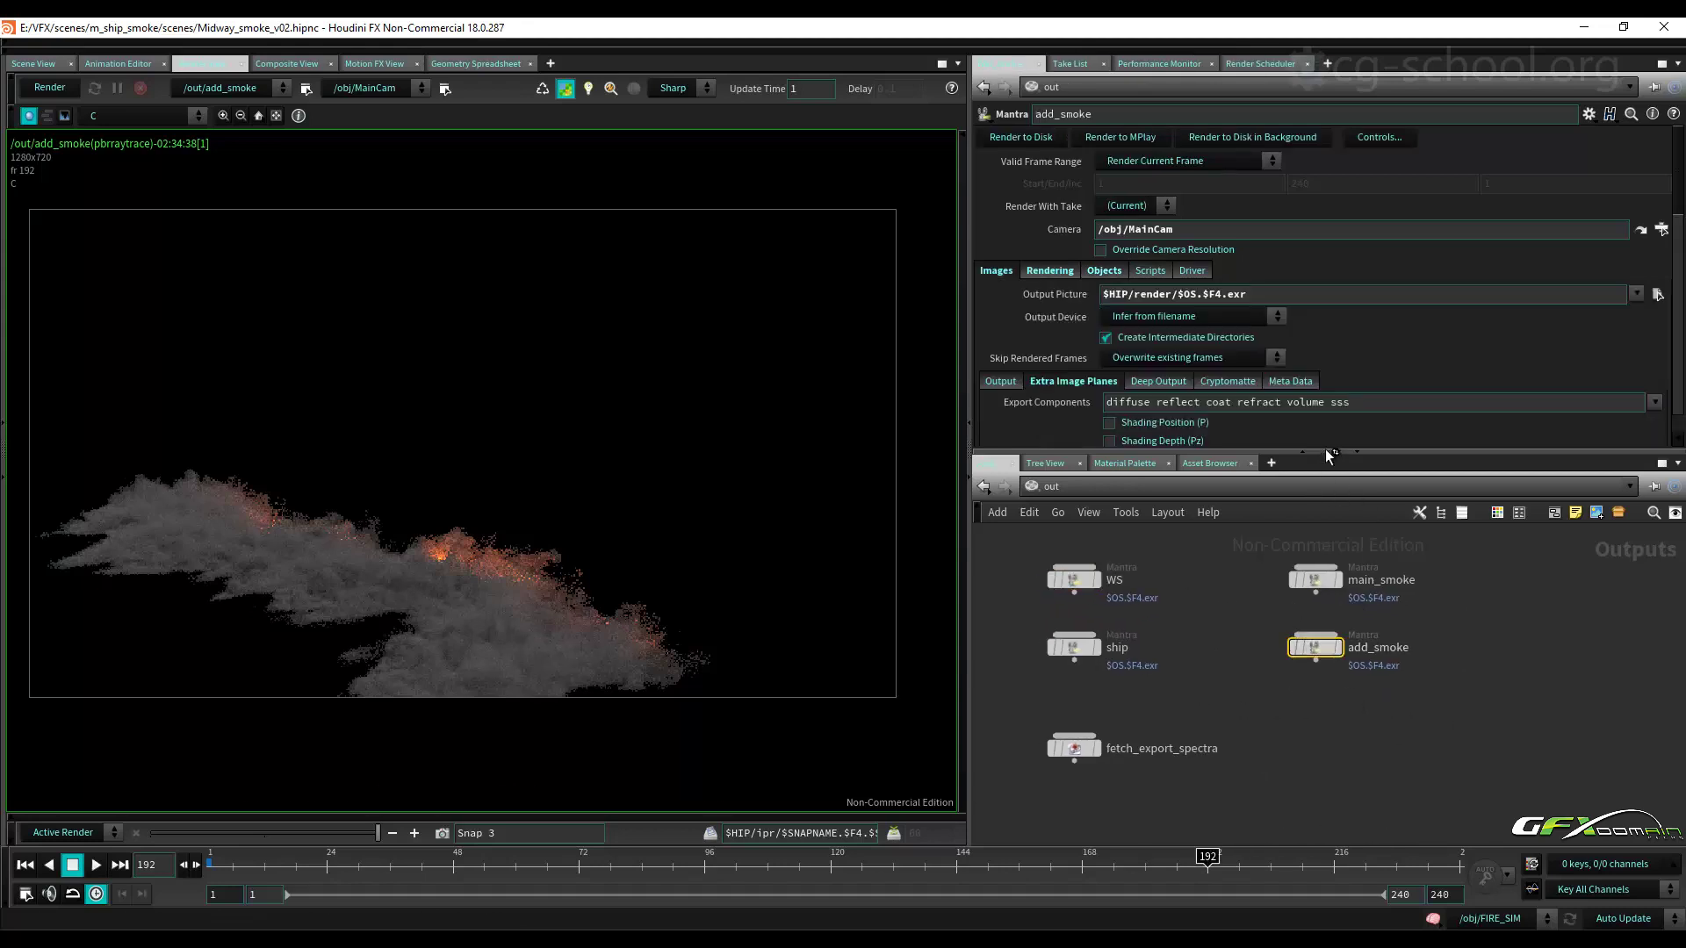
pyautogui.click(23, 49)
pyautogui.click(46, 132)
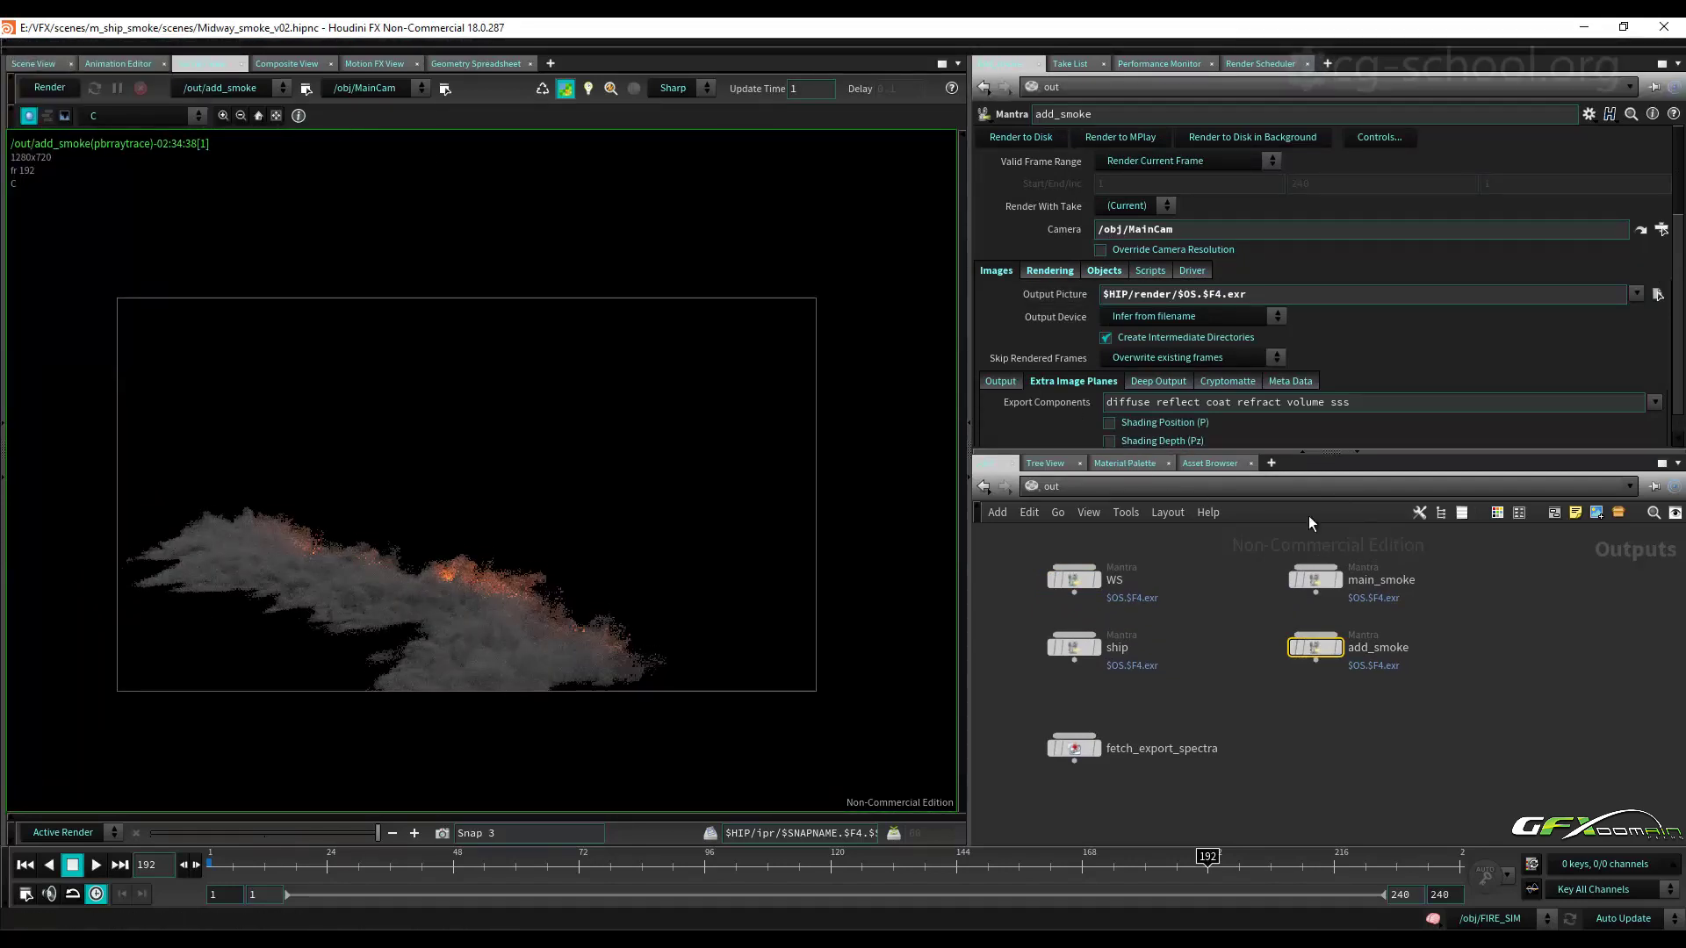
pyautogui.moveTo(1504, 660); pyautogui.dragTo(1487, 704, button='middle')
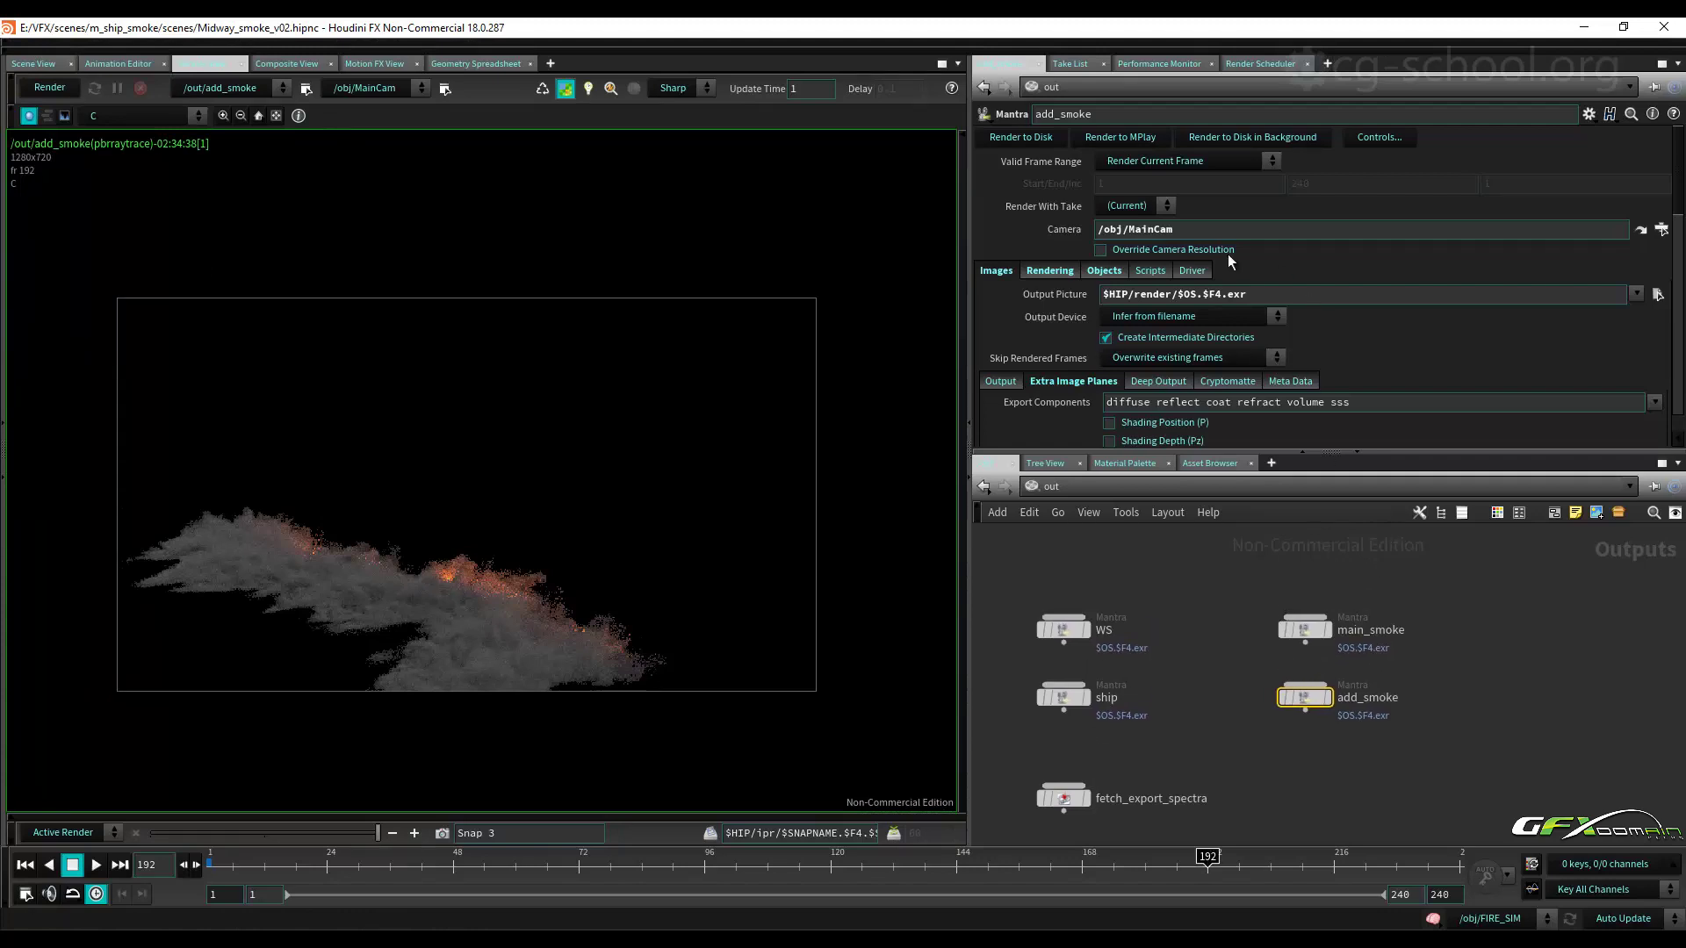
pyautogui.moveTo(1196, 814); pyautogui.dragTo(1362, 724, button='middle')
pyautogui.moveTo(1264, 689); pyautogui.dragTo(1293, 719, button='middle')
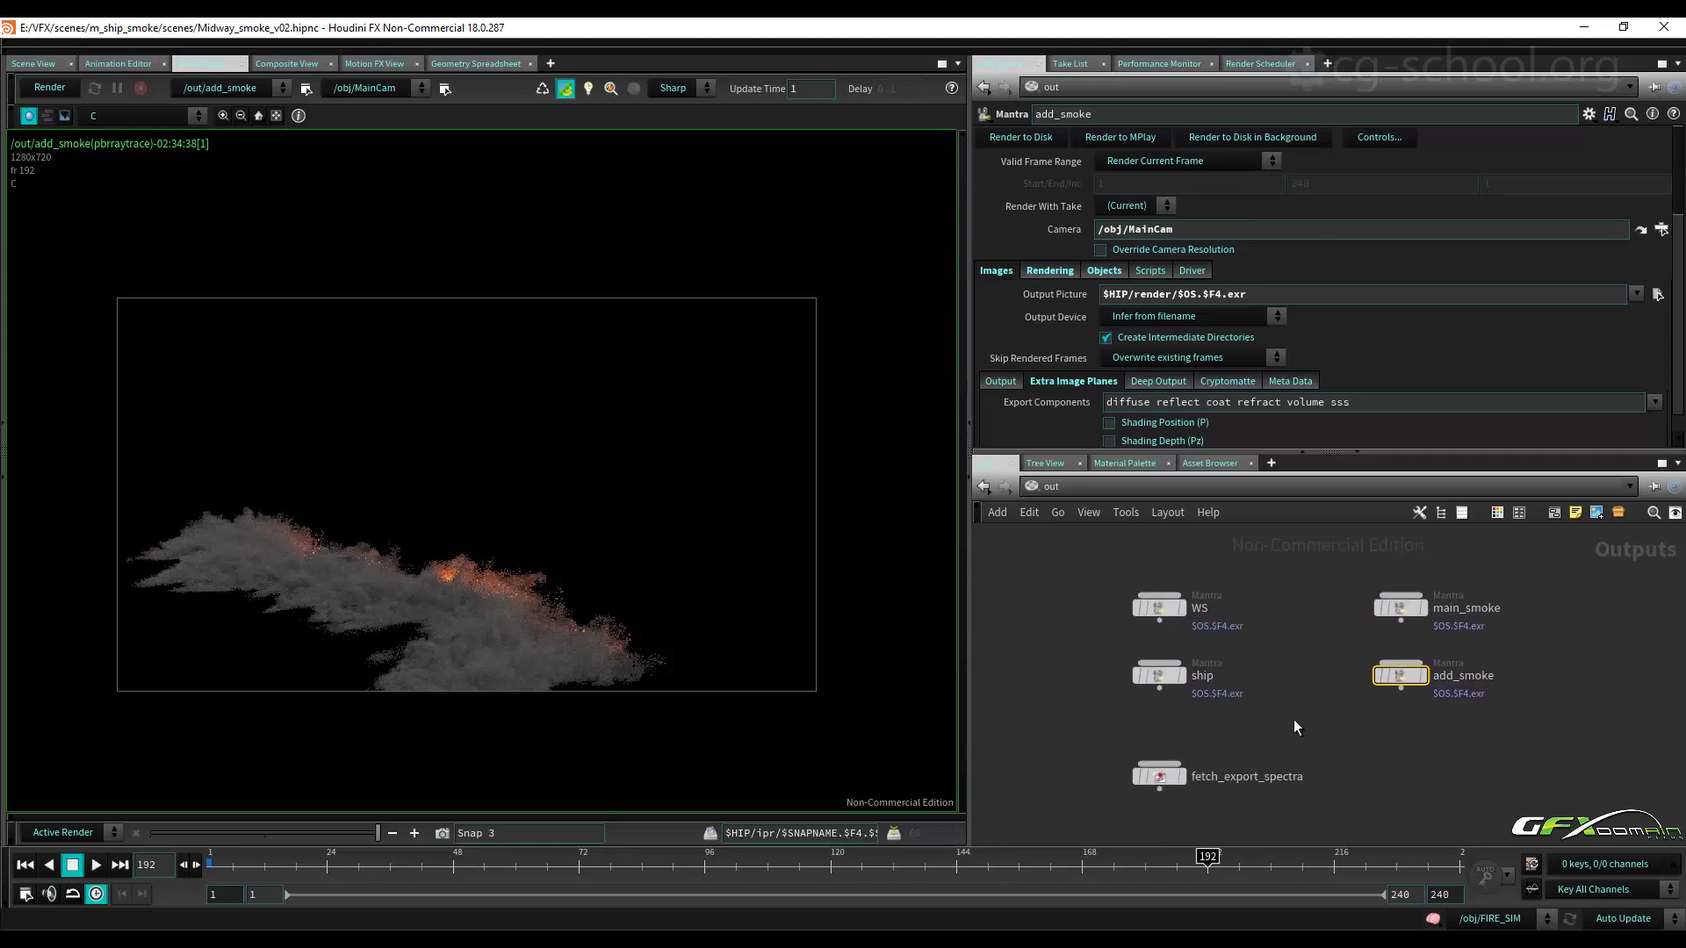